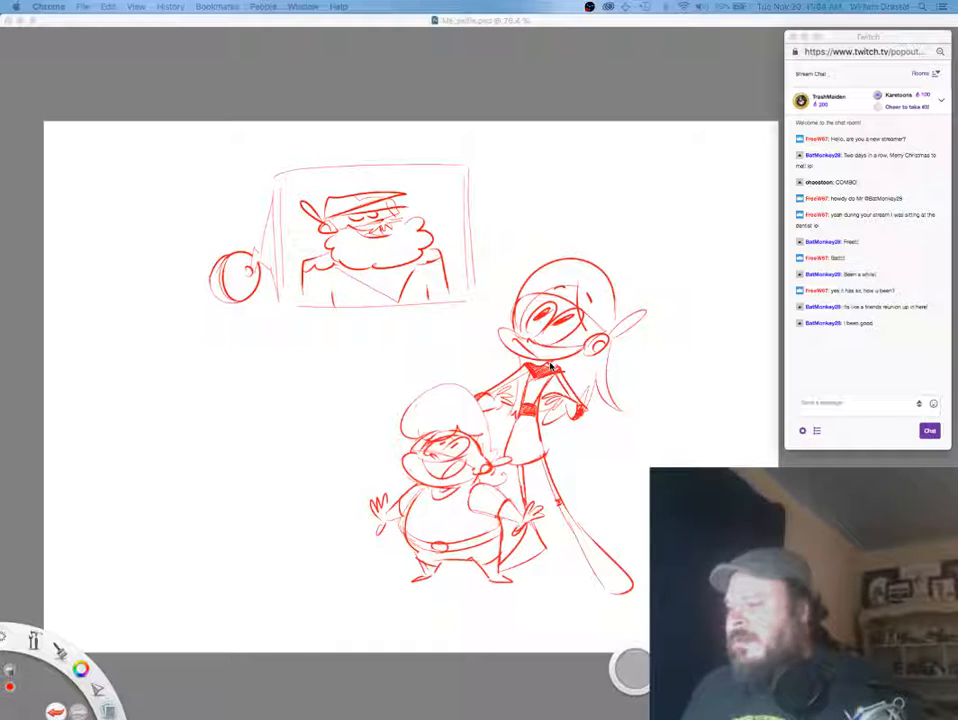
# Step: Switch to SketchBook Pro and start a new sketch, saving the changes to Me_selfie.psd
pyautogui.click(410, 112)
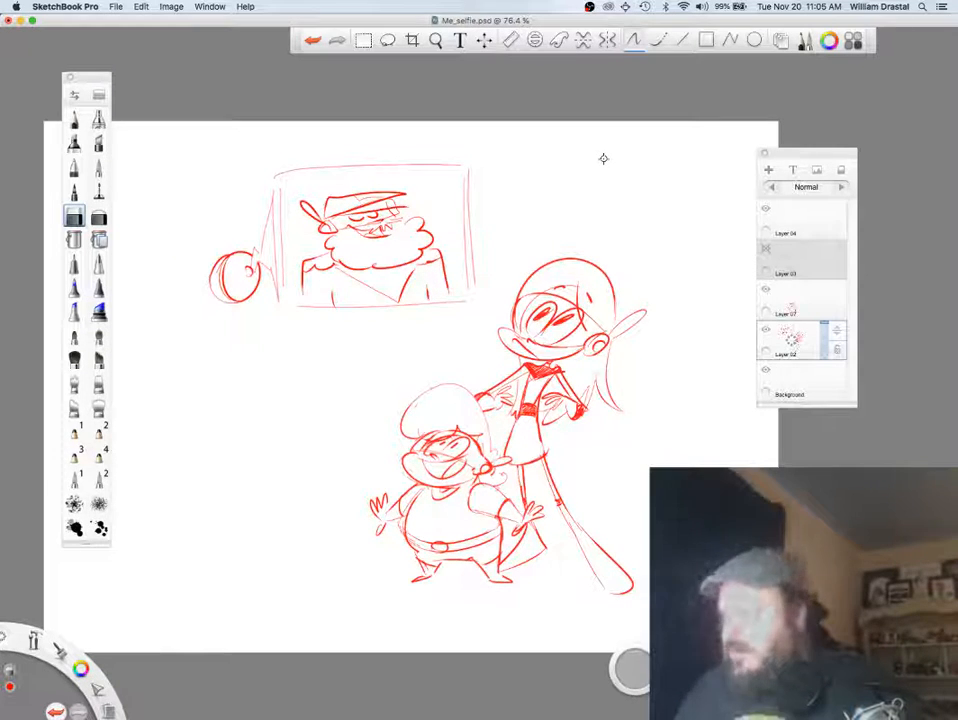
pyautogui.click(116, 7)
pyautogui.click(143, 22)
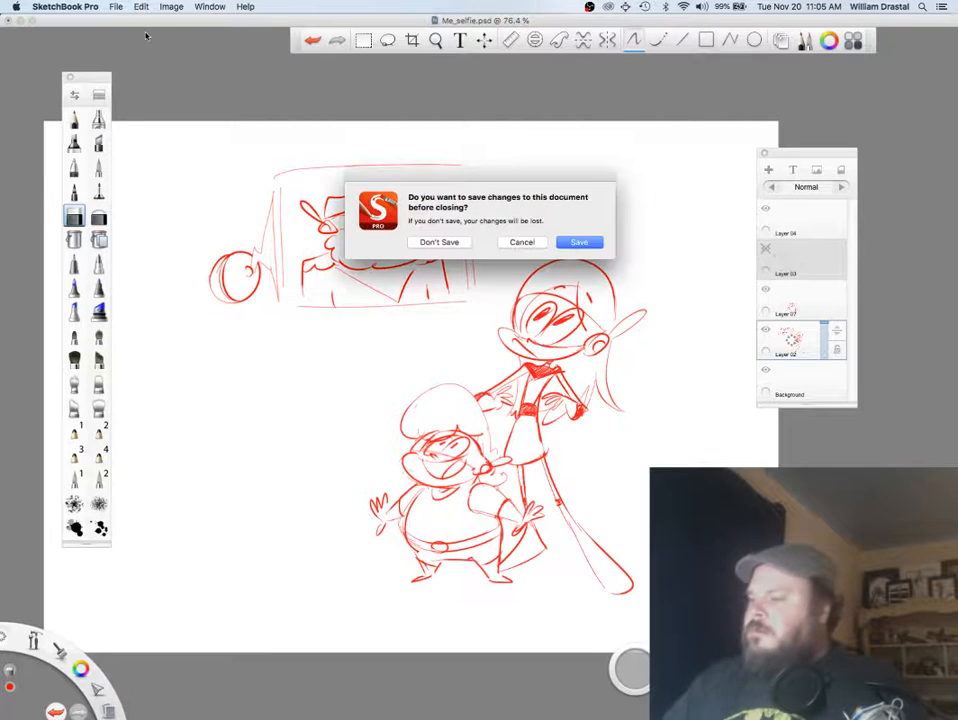
pyautogui.click(578, 243)
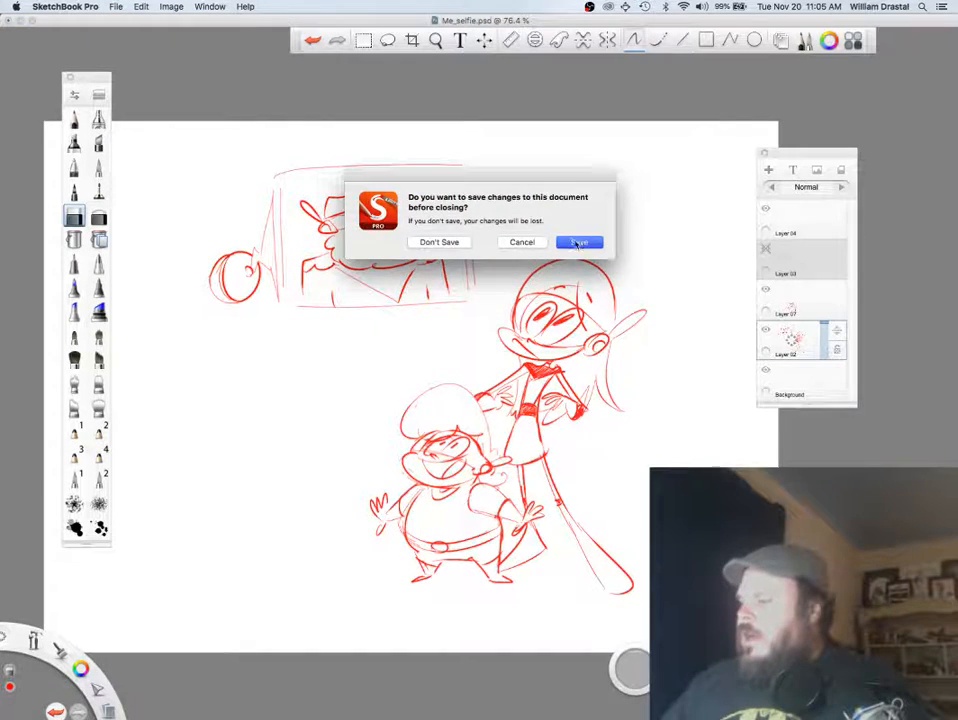
# Step: Make Layer 02 the active layer and change from the eraser to a fine drawing pen
pyautogui.moveTo(792, 221); pyautogui.dragTo(834, 209)
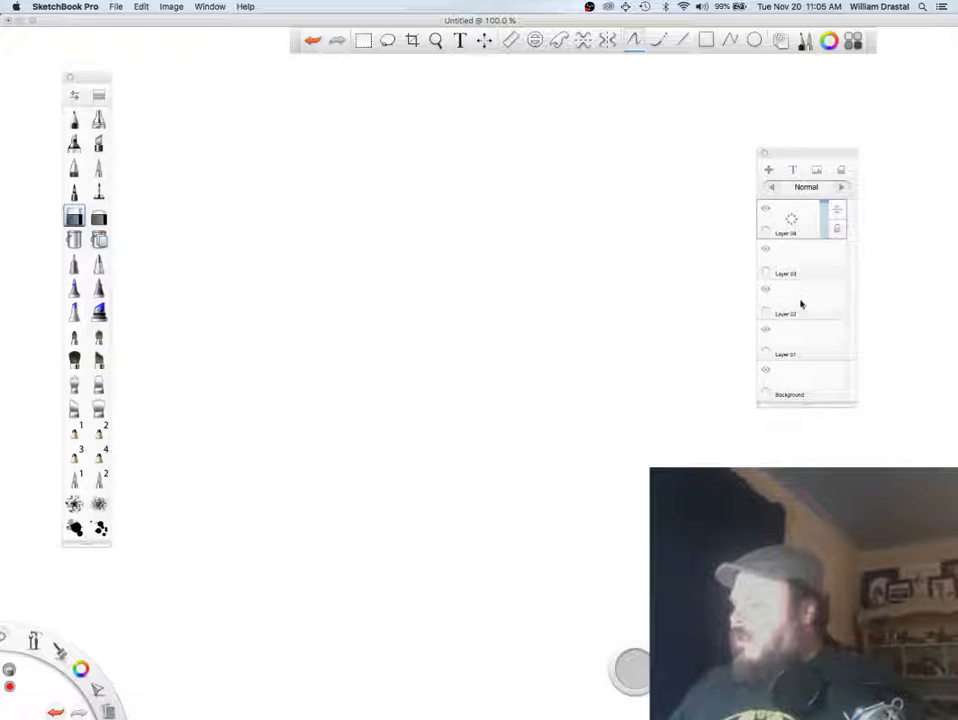
pyautogui.click(802, 305)
pyautogui.click(98, 190)
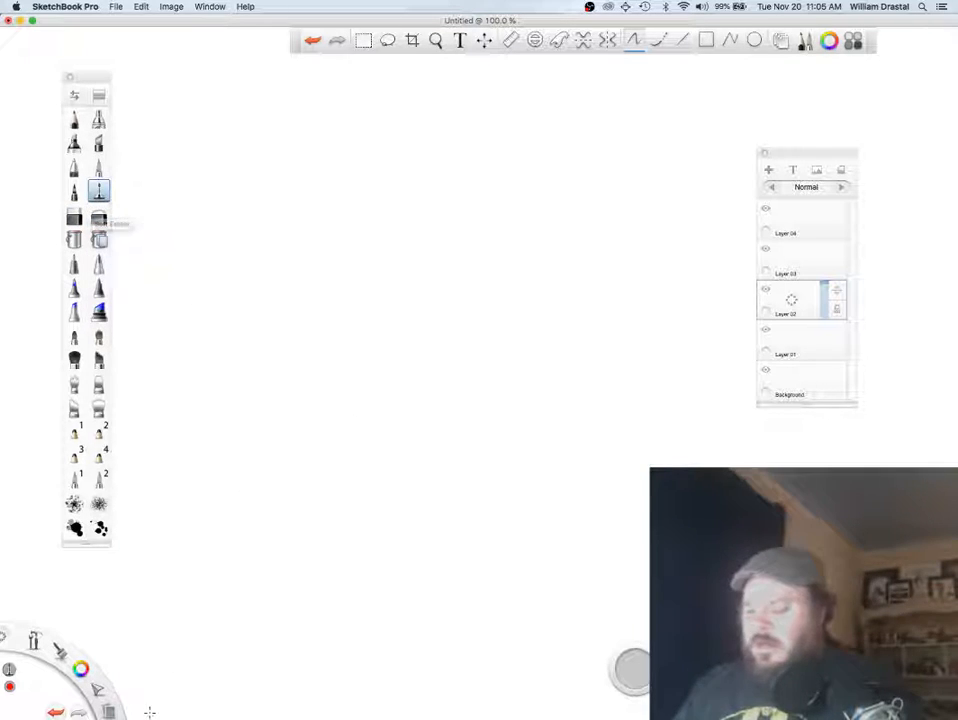
# Step: Bring up the Twitch chat window, shift the canvas window aside and place the chat next to it
pyautogui.moveTo(149, 716)
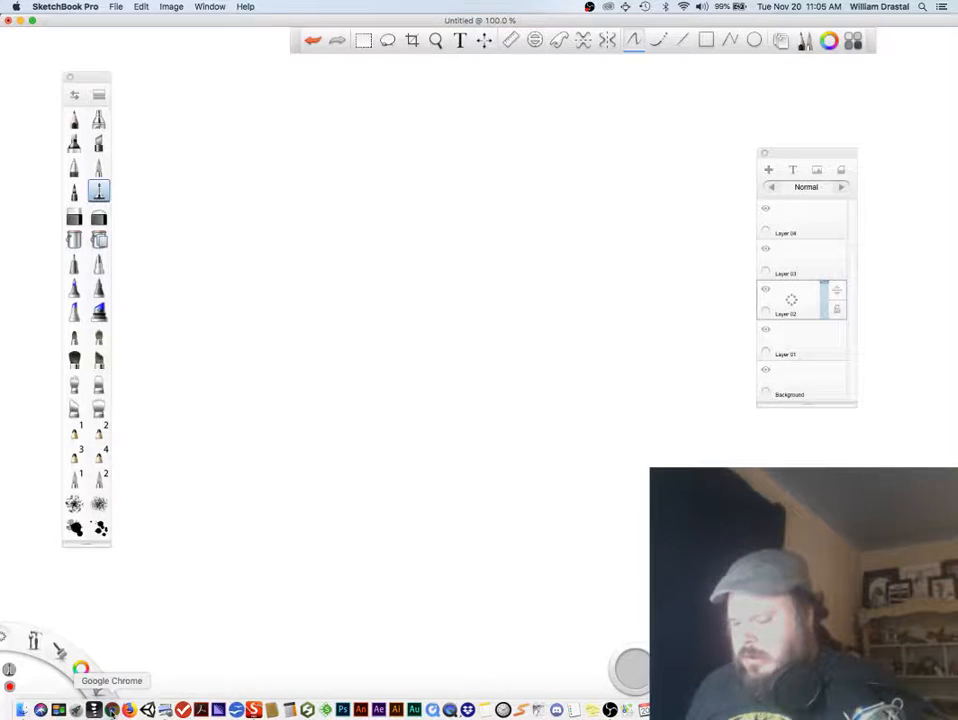
pyautogui.click(112, 709)
pyautogui.click(776, 27)
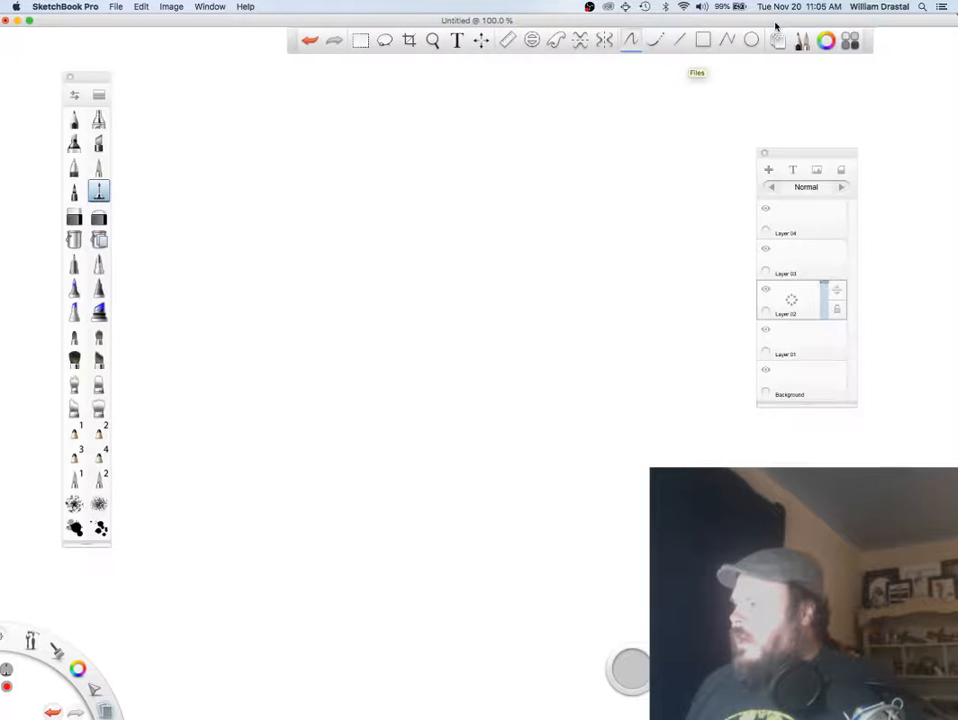
pyautogui.moveTo(776, 27)
pyautogui.mouseDown()
pyautogui.moveTo(560, 26)
pyautogui.moveTo(705, 26)
pyautogui.mouseUp()
pyautogui.click(918, 29)
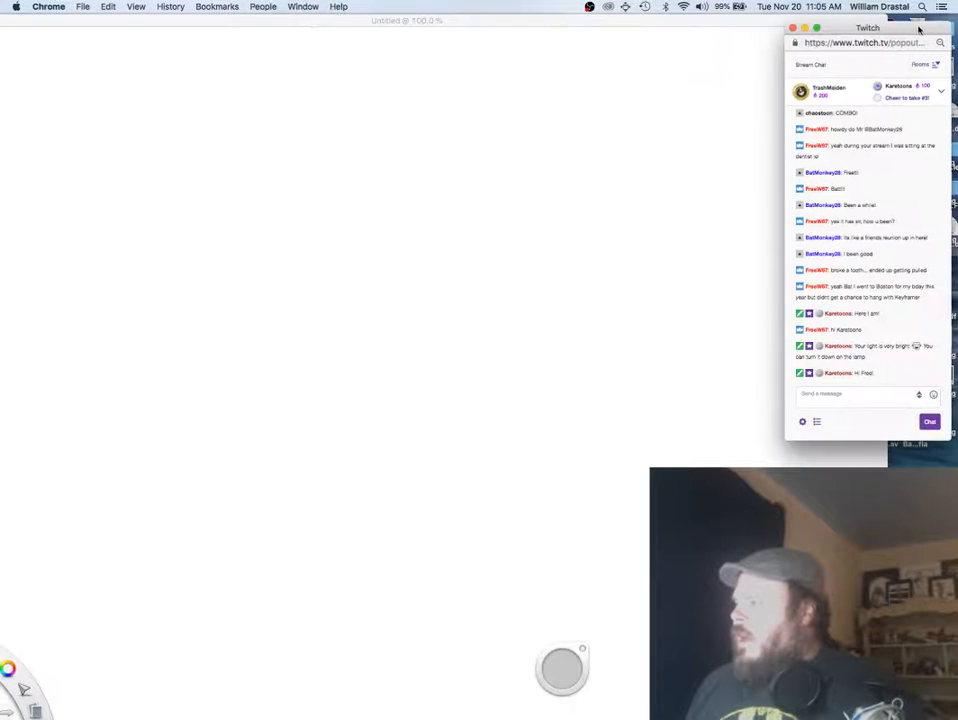
pyautogui.moveTo(918, 29); pyautogui.dragTo(928, 35)
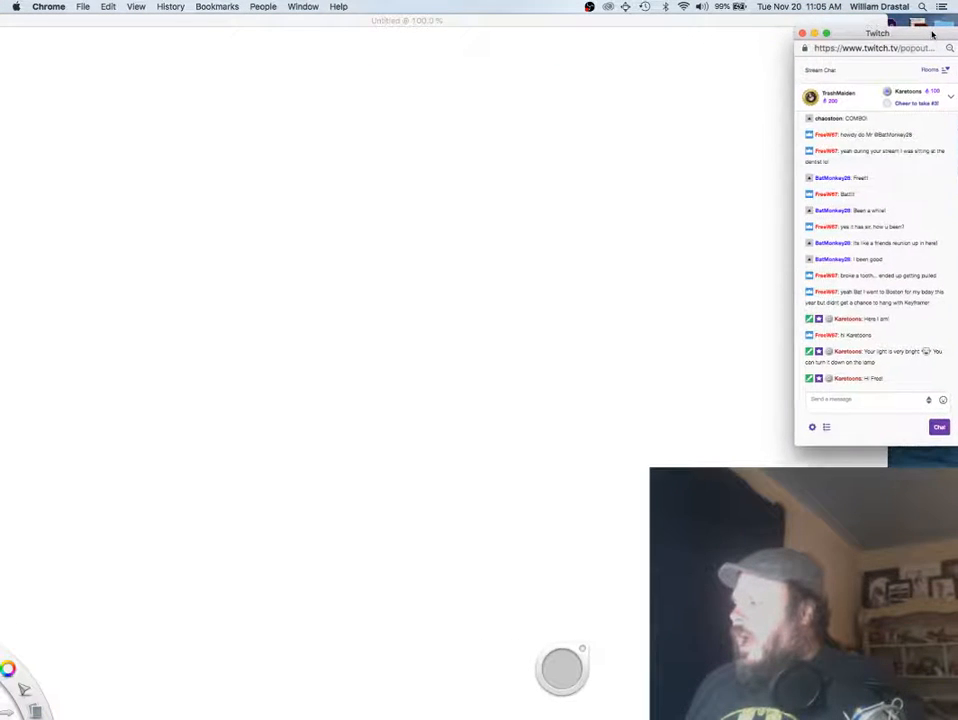
# Step: Narrow the SketchBook window so it no longer covers the chat, and move the layer palette over the canvas
pyautogui.click(775, 412)
pyautogui.moveTo(887, 449); pyautogui.dragTo(793, 449)
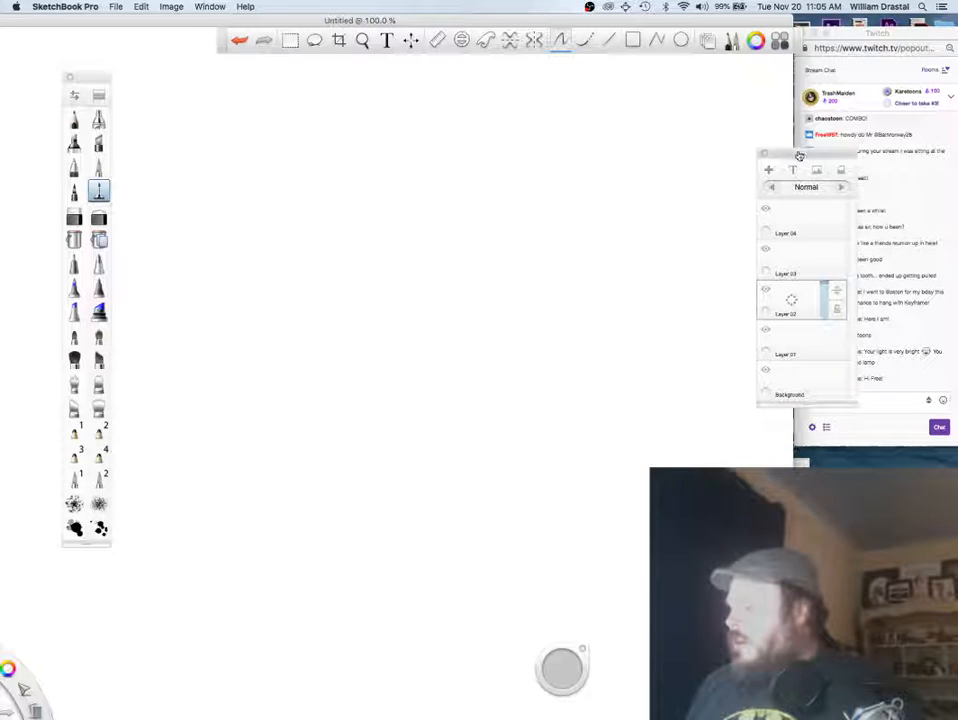
pyautogui.moveTo(799, 156); pyautogui.dragTo(713, 90)
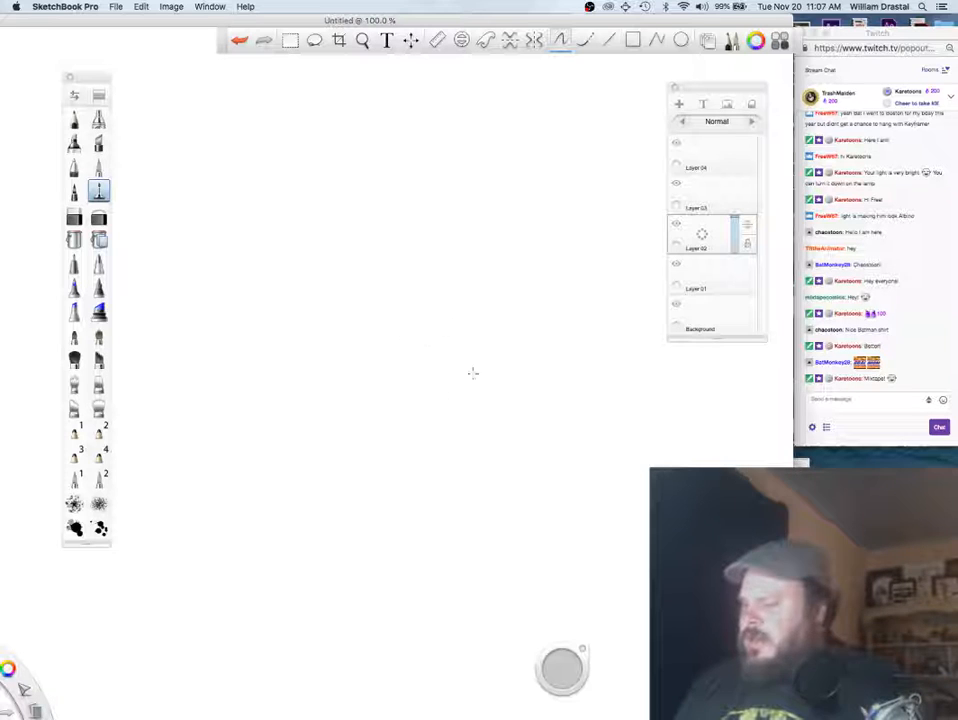
# Step: Sketch a cartoon character's oval head in red, with a wide jaw, a round ear and a band across the face
pyautogui.moveTo(462, 377)
pyautogui.mouseDown()
pyautogui.moveTo(505, 406)
pyautogui.moveTo(454, 400)
pyautogui.moveTo(445, 379)
pyautogui.moveTo(430, 441)
pyautogui.moveTo(416, 436)
pyautogui.moveTo(452, 452)
pyautogui.mouseUp()
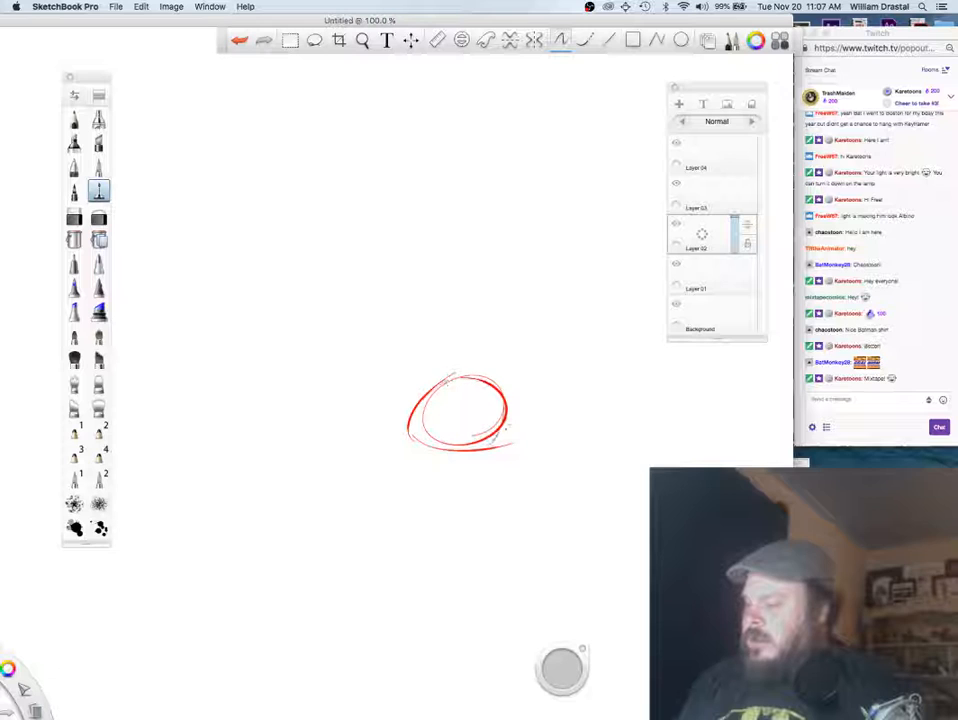
pyautogui.moveTo(505, 388)
pyautogui.mouseDown()
pyautogui.moveTo(518, 435)
pyautogui.moveTo(535, 406)
pyautogui.mouseUp()
pyautogui.moveTo(425, 392)
pyautogui.mouseDown()
pyautogui.moveTo(467, 413)
pyautogui.moveTo(475, 423)
pyautogui.moveTo(419, 382)
pyautogui.moveTo(436, 379)
pyautogui.moveTo(498, 390)
pyautogui.mouseUp()
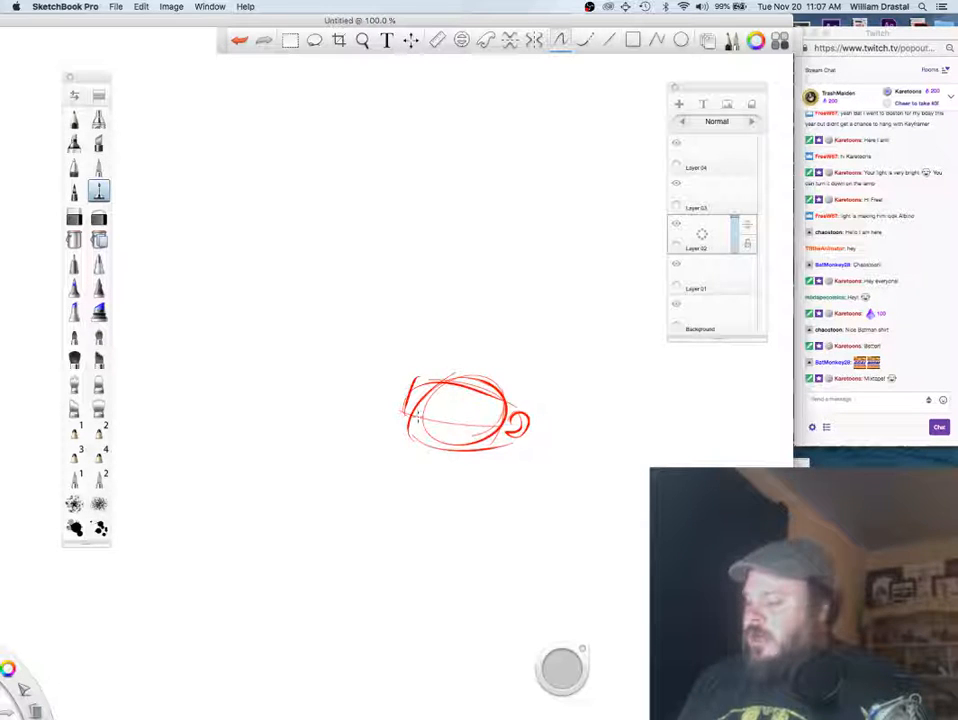
# Step: Add a large floppy hat with a feather line, tufts of hair behind the ear and two oval eyes with pupils
pyautogui.moveTo(415, 418)
pyautogui.mouseDown()
pyautogui.moveTo(530, 408)
pyautogui.moveTo(568, 348)
pyautogui.mouseUp()
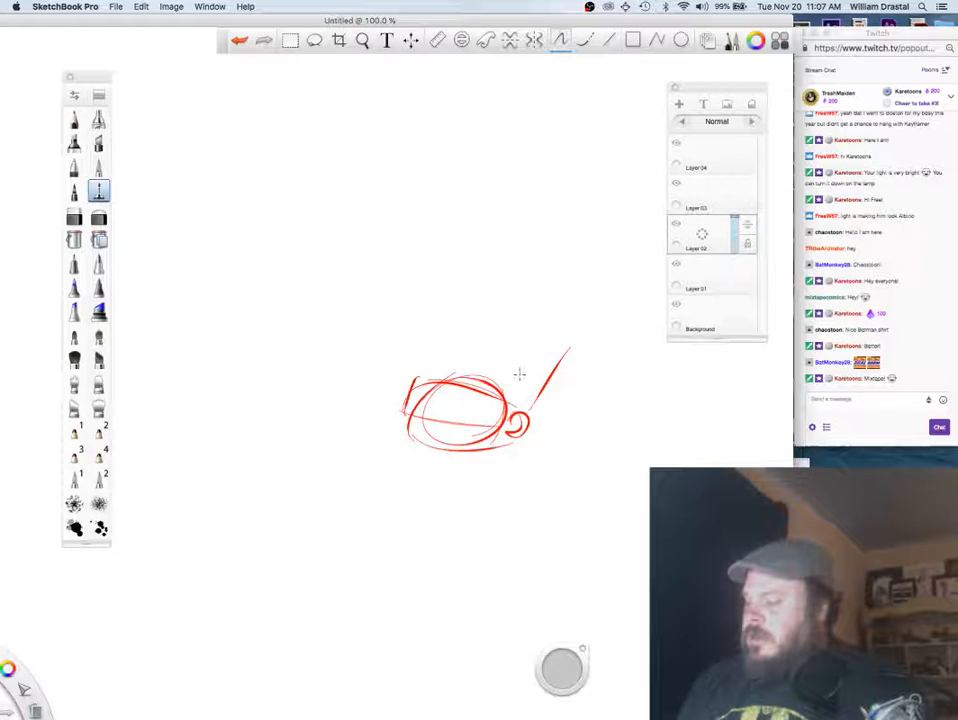
pyautogui.moveTo(520, 392)
pyautogui.mouseDown()
pyautogui.moveTo(420, 326)
pyautogui.moveTo(392, 372)
pyautogui.mouseUp()
pyautogui.moveTo(412, 370); pyautogui.dragTo(435, 378)
pyautogui.moveTo(533, 408)
pyautogui.mouseDown()
pyautogui.moveTo(556, 428)
pyautogui.moveTo(530, 440)
pyautogui.mouseUp()
pyautogui.moveTo(500, 402)
pyautogui.mouseDown()
pyautogui.moveTo(459, 418)
pyautogui.moveTo(418, 402)
pyautogui.moveTo(442, 410)
pyautogui.moveTo(450, 400)
pyautogui.mouseUp()
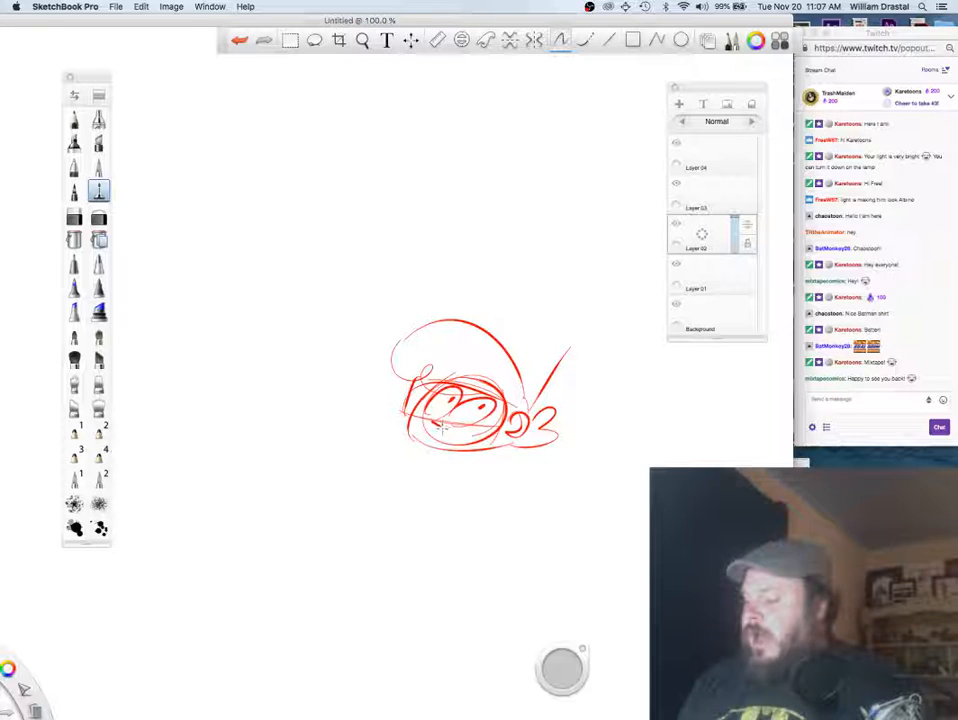
# Step: Draw the character's smiling mouth and rough in a wide, rounded body with a curved lower edge
pyautogui.moveTo(428, 426)
pyautogui.mouseDown()
pyautogui.moveTo(480, 420)
pyautogui.moveTo(523, 493)
pyautogui.mouseUp()
pyautogui.moveTo(421, 468); pyautogui.dragTo(400, 560)
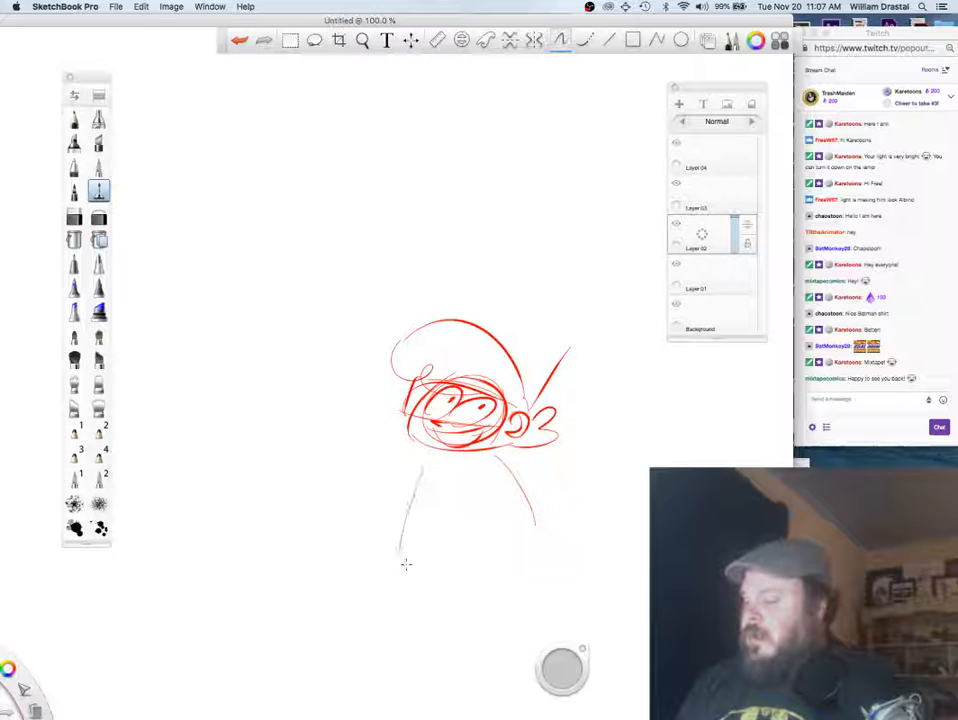
pyautogui.moveTo(419, 468)
pyautogui.mouseDown()
pyautogui.moveTo(404, 544)
pyautogui.moveTo(434, 575)
pyautogui.mouseUp()
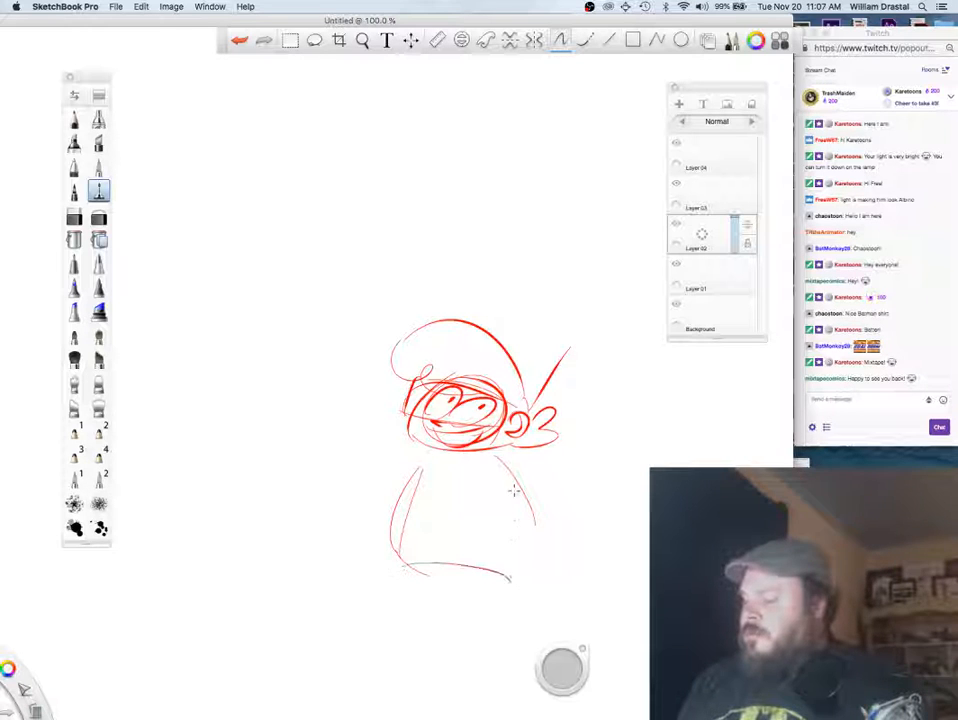
pyautogui.moveTo(510, 475)
pyautogui.mouseDown()
pyautogui.moveTo(534, 568)
pyautogui.moveTo(376, 578)
pyautogui.moveTo(428, 574)
pyautogui.mouseUp()
pyautogui.press('super+z')
# Step: Add two small pointed feet, a collar under the chin and a curved belt with an oval buckle
pyautogui.moveTo(505, 577); pyautogui.dragTo(523, 591)
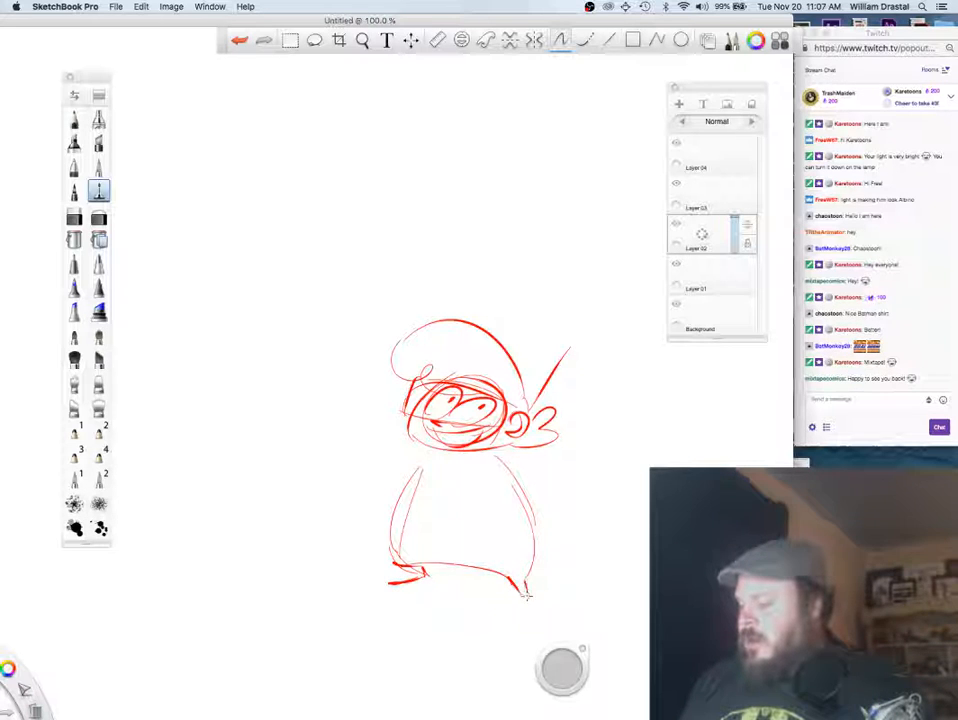
pyautogui.press('super+z')
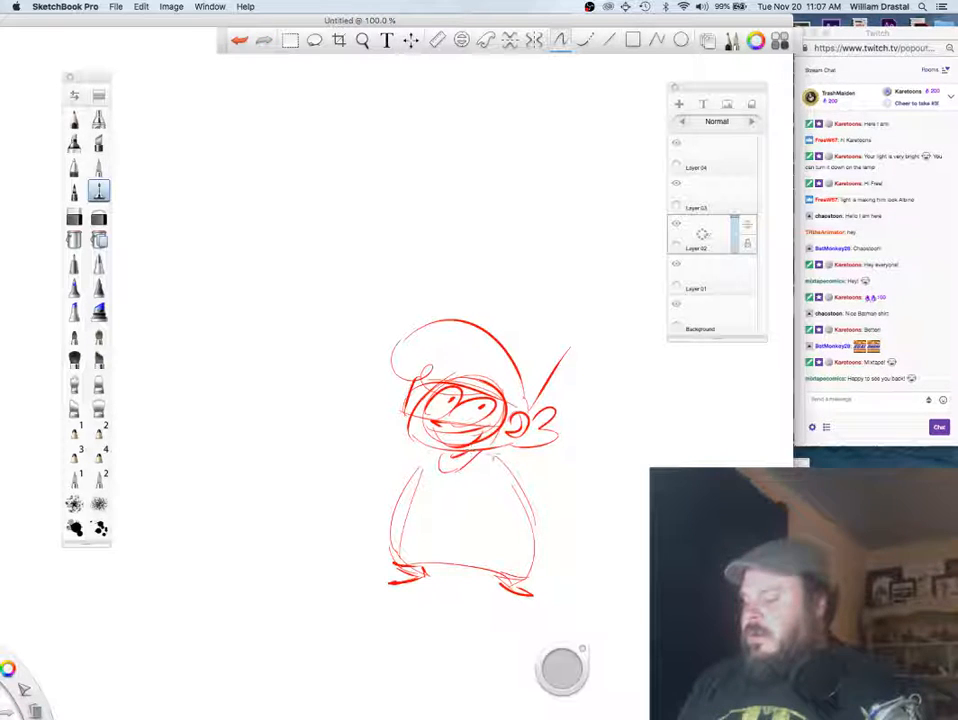
pyautogui.moveTo(402, 524)
pyautogui.mouseDown()
pyautogui.moveTo(533, 520)
pyautogui.moveTo(533, 532)
pyautogui.mouseUp()
pyautogui.moveTo(428, 536); pyautogui.dragTo(432, 535)
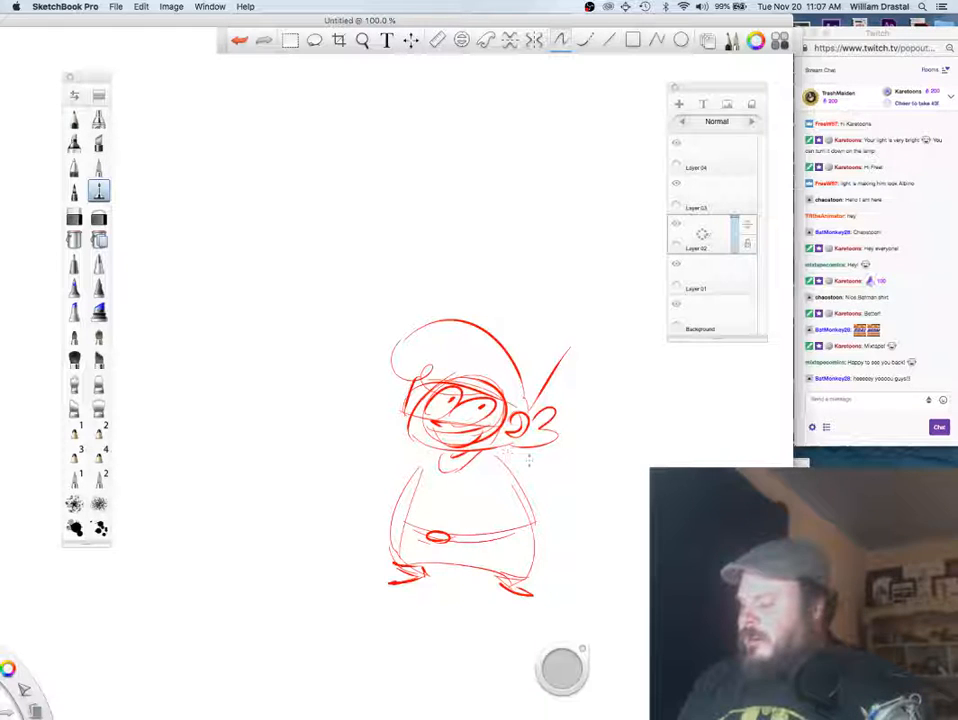
# Step: Sketch the arm on the ear side, bent at the elbow with its fist resting at the belt
pyautogui.moveTo(529, 460); pyautogui.dragTo(550, 500)
pyautogui.press('super+z')
pyautogui.moveTo(491, 461)
pyautogui.mouseDown()
pyautogui.moveTo(560, 495)
pyautogui.moveTo(496, 503)
pyautogui.moveTo(498, 517)
pyautogui.moveTo(514, 516)
pyautogui.moveTo(501, 519)
pyautogui.moveTo(525, 484)
pyautogui.mouseUp()
pyautogui.moveTo(536, 484)
pyautogui.mouseDown()
pyautogui.moveTo(546, 517)
pyautogui.moveTo(507, 519)
pyautogui.moveTo(512, 525)
pyautogui.mouseUp()
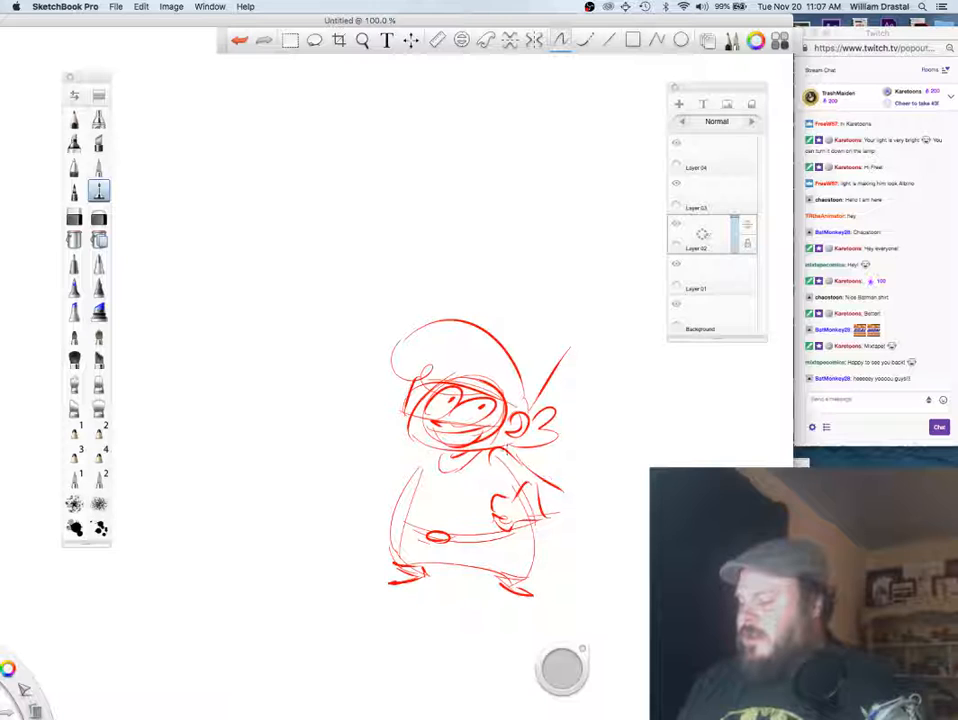
pyautogui.moveTo(511, 447); pyautogui.dragTo(554, 486)
pyautogui.moveTo(412, 445)
pyautogui.mouseDown()
pyautogui.moveTo(426, 464)
pyautogui.moveTo(375, 487)
pyautogui.mouseUp()
pyautogui.moveTo(370, 487); pyautogui.dragTo(379, 514)
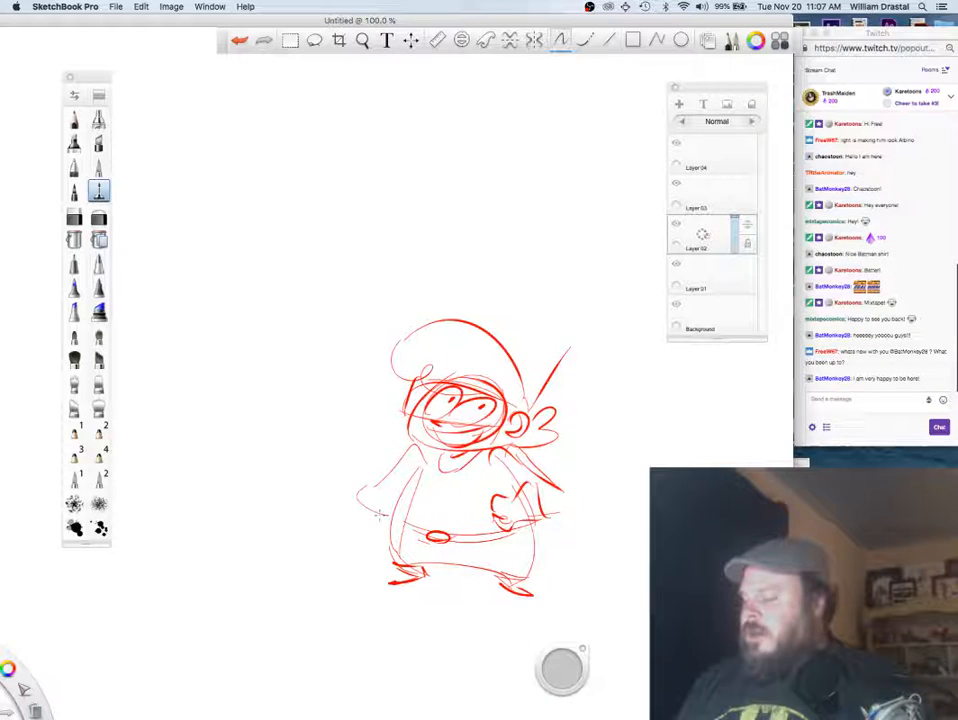
pyautogui.hotkey('ctrl', 'z')
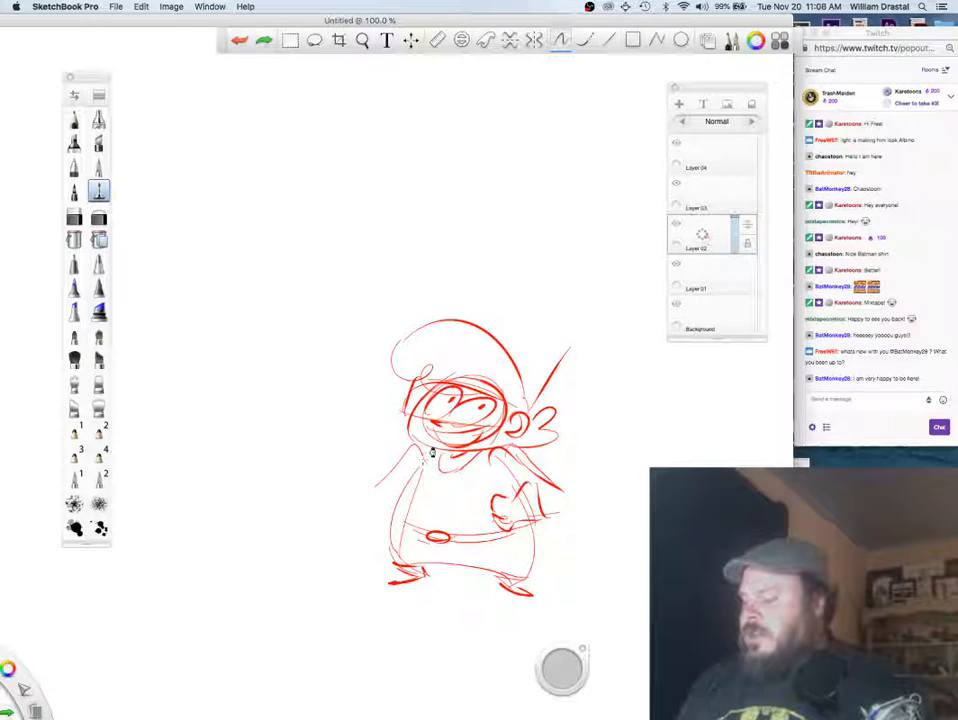
pyautogui.press('super+z')
# Step: Sketch the opposite arm bent to the hip, with a short sleeve, a chest line and a firmer body contour
pyautogui.moveTo(406, 452)
pyautogui.mouseDown()
pyautogui.moveTo(351, 489)
pyautogui.moveTo(385, 523)
pyautogui.moveTo(373, 489)
pyautogui.moveTo(358, 511)
pyautogui.moveTo(380, 534)
pyautogui.mouseUp()
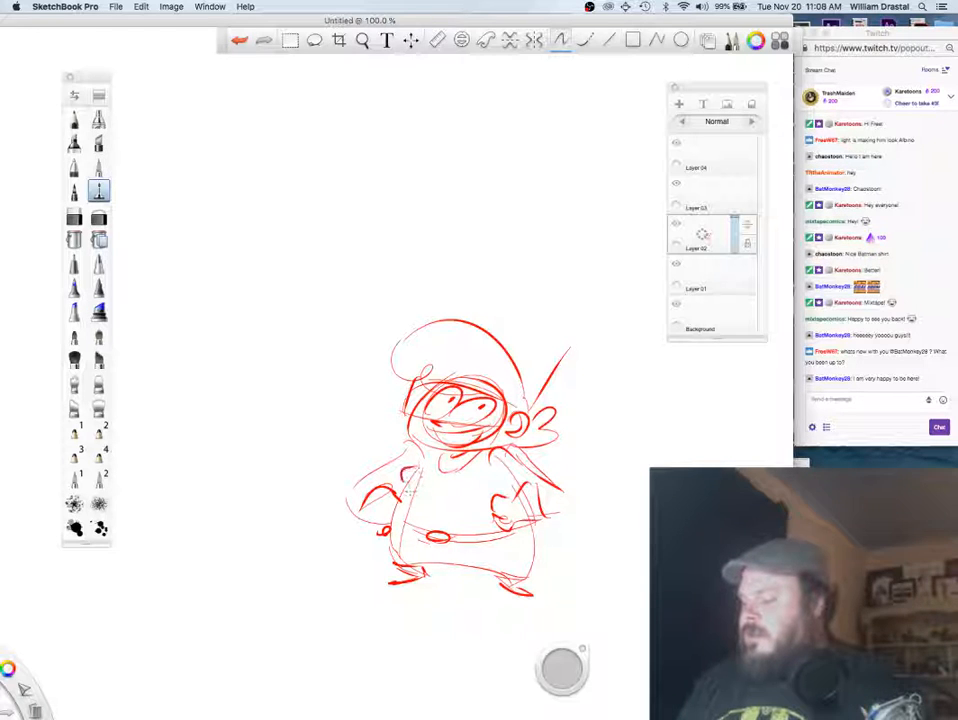
pyautogui.moveTo(421, 465)
pyautogui.mouseDown()
pyautogui.moveTo(401, 491)
pyautogui.moveTo(401, 561)
pyautogui.mouseUp()
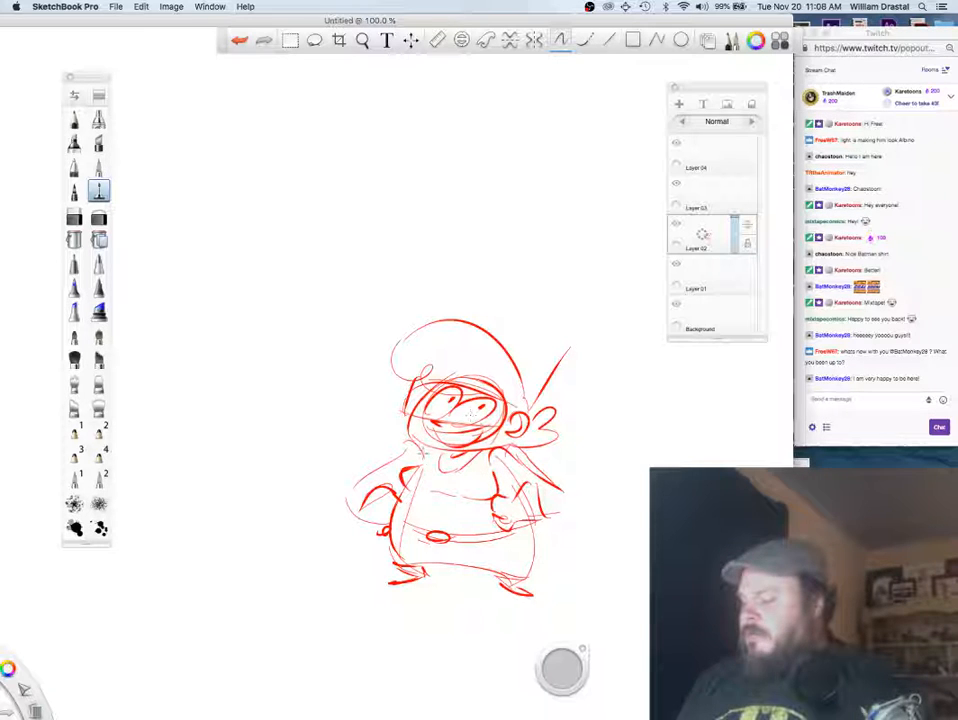
pyautogui.moveTo(425, 453)
pyautogui.mouseDown()
pyautogui.moveTo(359, 490)
pyautogui.moveTo(379, 515)
pyautogui.moveTo(366, 490)
pyautogui.moveTo(371, 470)
pyautogui.moveTo(366, 478)
pyautogui.moveTo(389, 508)
pyautogui.moveTo(394, 492)
pyautogui.moveTo(391, 500)
pyautogui.moveTo(358, 481)
pyautogui.moveTo(366, 526)
pyautogui.mouseUp()
# Step: Erase the stray lines inside the bent arm, redraw its inner contour and close the other arm's elbow
pyautogui.press('e')
pyautogui.press('b')
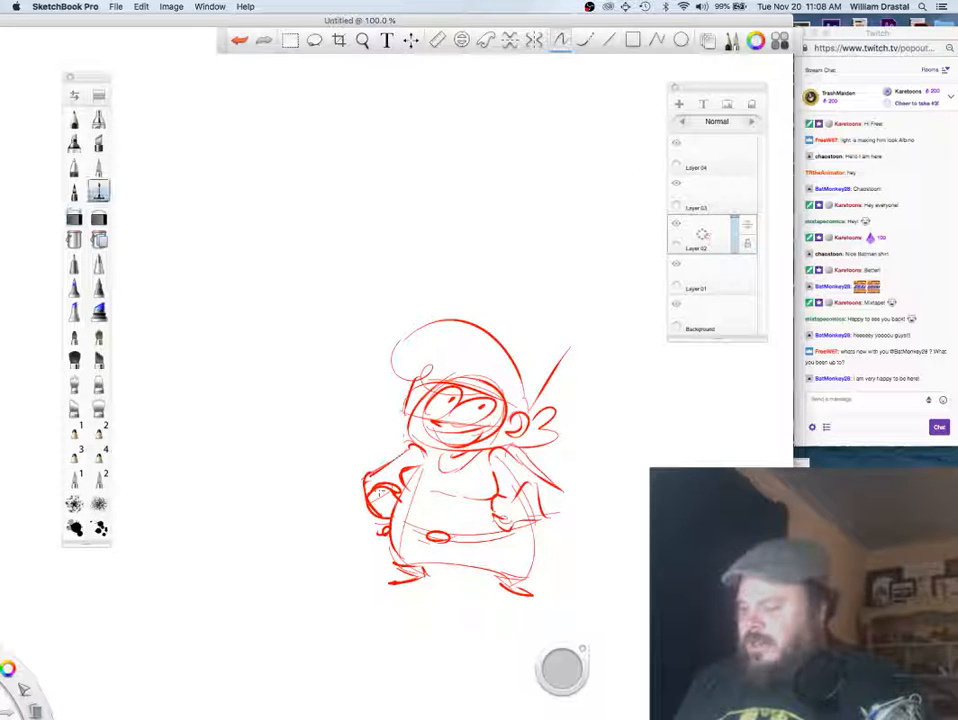
pyautogui.press('e')
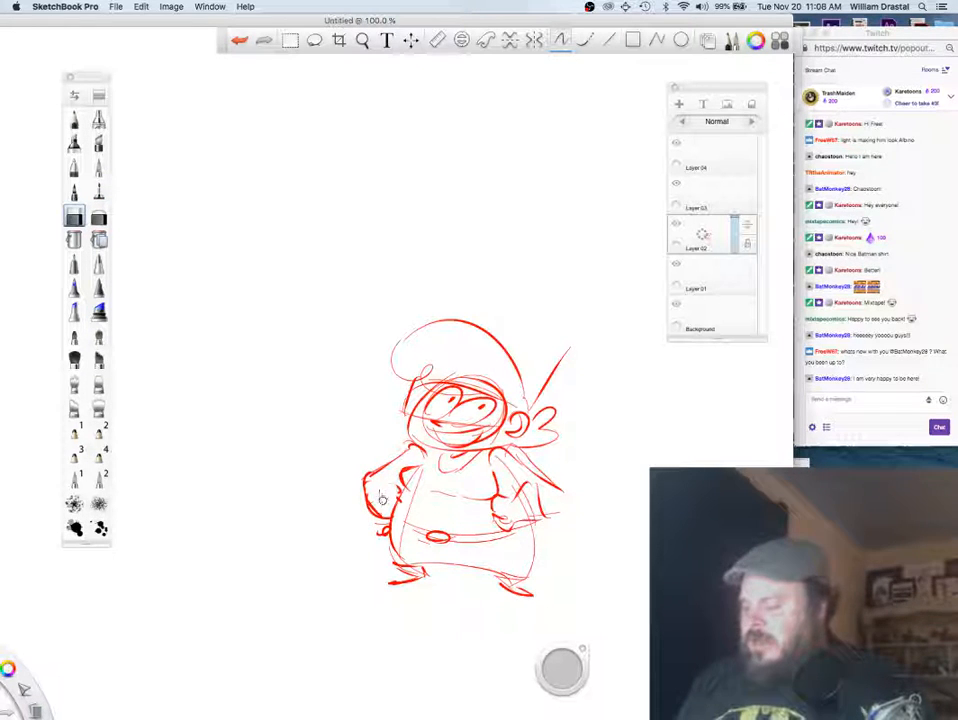
pyautogui.press('b')
pyautogui.moveTo(369, 502)
pyautogui.mouseDown()
pyautogui.moveTo(399, 485)
pyautogui.moveTo(398, 498)
pyautogui.mouseUp()
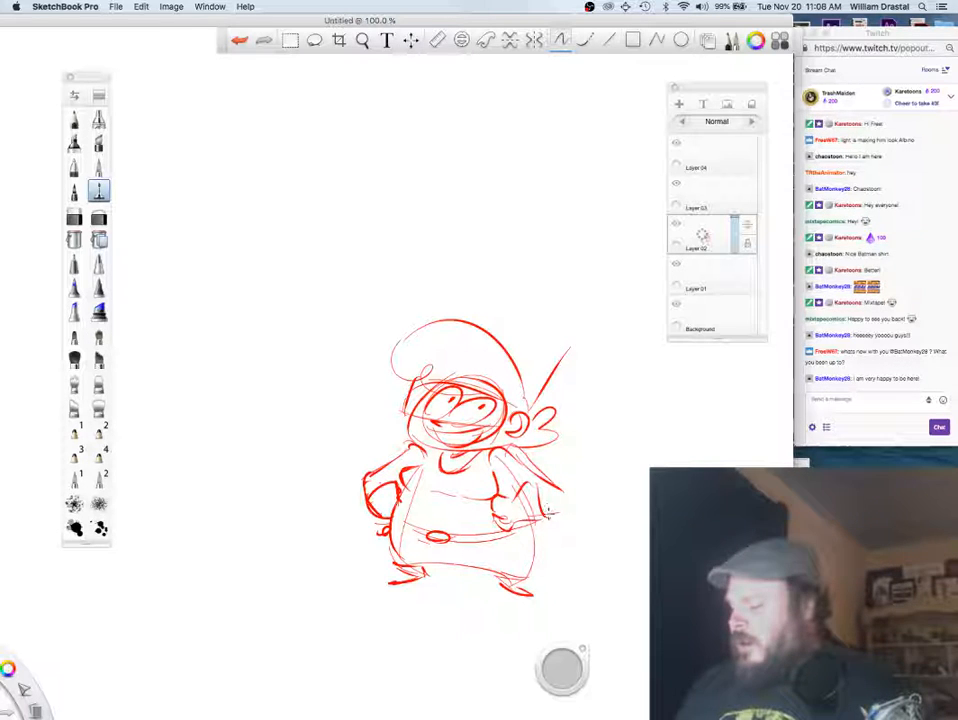
pyautogui.moveTo(570, 496)
pyautogui.mouseDown()
pyautogui.moveTo(546, 517)
pyautogui.moveTo(538, 484)
pyautogui.mouseUp()
# Step: Sketch a second character's head in the empty space beside the first, with a round skull and a bulging, protruding jaw
pyautogui.press('space')
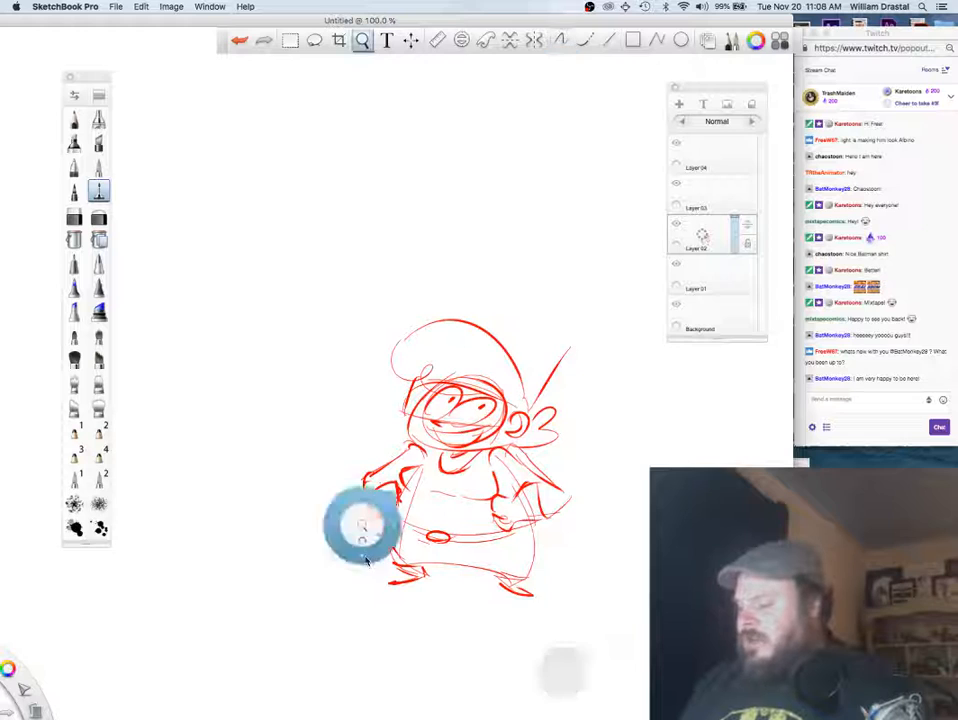
pyautogui.moveTo(366, 562)
pyautogui.mouseDown()
pyautogui.moveTo(333, 562)
pyautogui.moveTo(567, 567)
pyautogui.moveTo(388, 553)
pyautogui.moveTo(620, 573)
pyautogui.mouseUp()
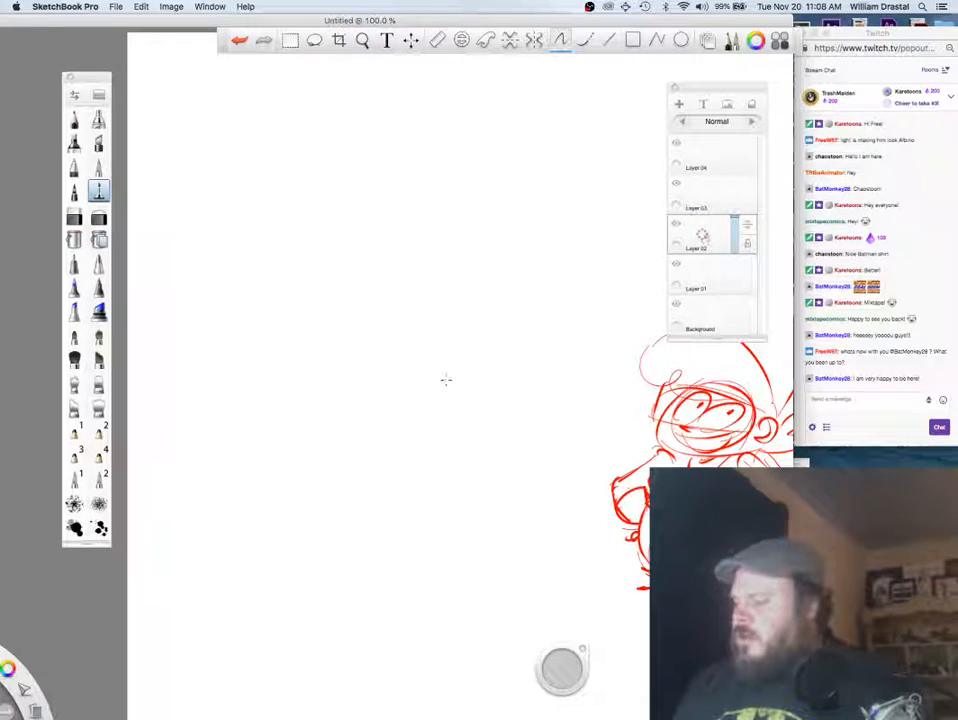
pyautogui.moveTo(458, 383)
pyautogui.mouseDown()
pyautogui.moveTo(477, 409)
pyautogui.moveTo(437, 425)
pyautogui.moveTo(403, 387)
pyautogui.moveTo(385, 424)
pyautogui.moveTo(362, 429)
pyautogui.moveTo(449, 455)
pyautogui.mouseUp()
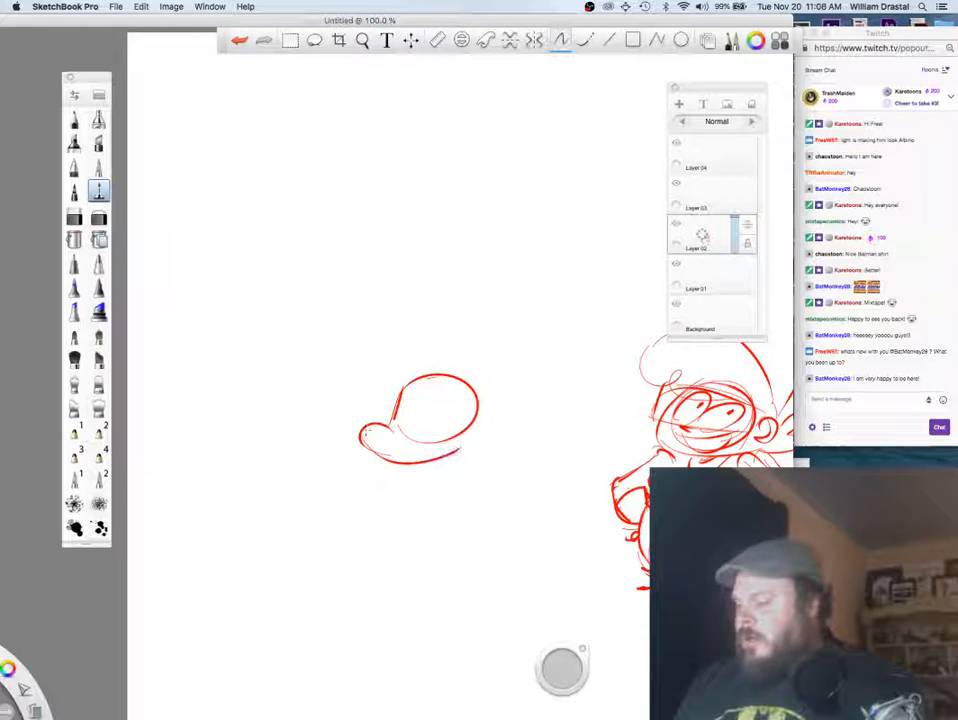
pyautogui.moveTo(366, 433); pyautogui.dragTo(436, 464)
pyautogui.moveTo(481, 413)
pyautogui.mouseDown()
pyautogui.moveTo(468, 446)
pyautogui.moveTo(380, 456)
pyautogui.moveTo(373, 430)
pyautogui.moveTo(384, 456)
pyautogui.moveTo(396, 423)
pyautogui.mouseUp()
pyautogui.moveTo(401, 376); pyautogui.dragTo(397, 416)
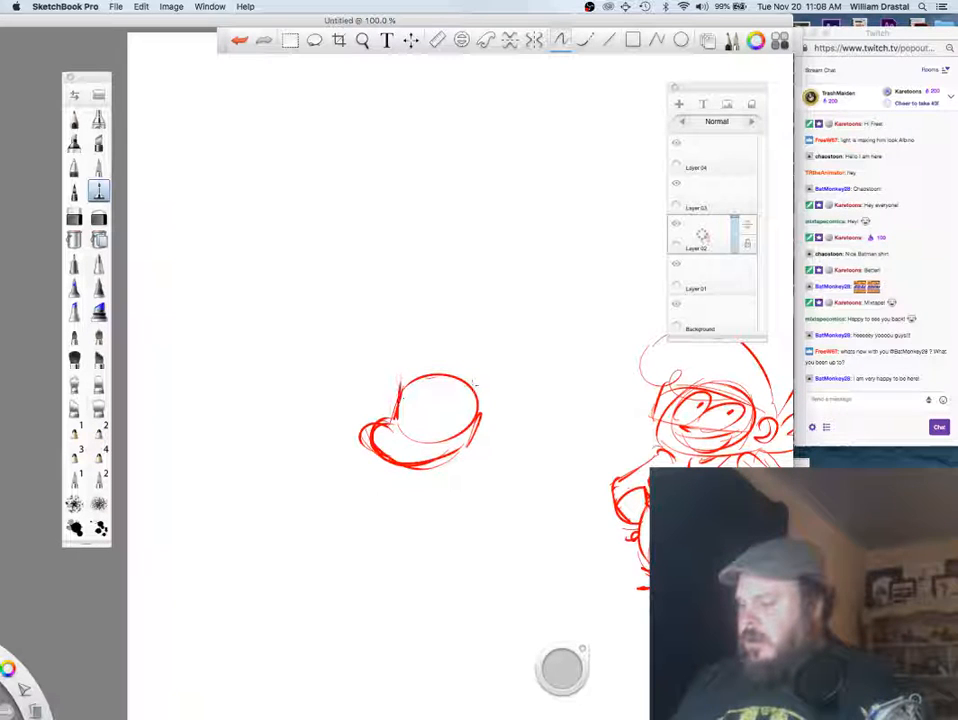
# Step: Give the second head a floppy hat with a curled front, a round ear with a feather and a band across the face
pyautogui.moveTo(467, 437)
pyautogui.mouseDown()
pyautogui.moveTo(479, 402)
pyautogui.moveTo(370, 333)
pyautogui.mouseUp()
pyautogui.moveTo(363, 335)
pyautogui.mouseDown()
pyautogui.moveTo(340, 368)
pyautogui.moveTo(430, 382)
pyautogui.mouseUp()
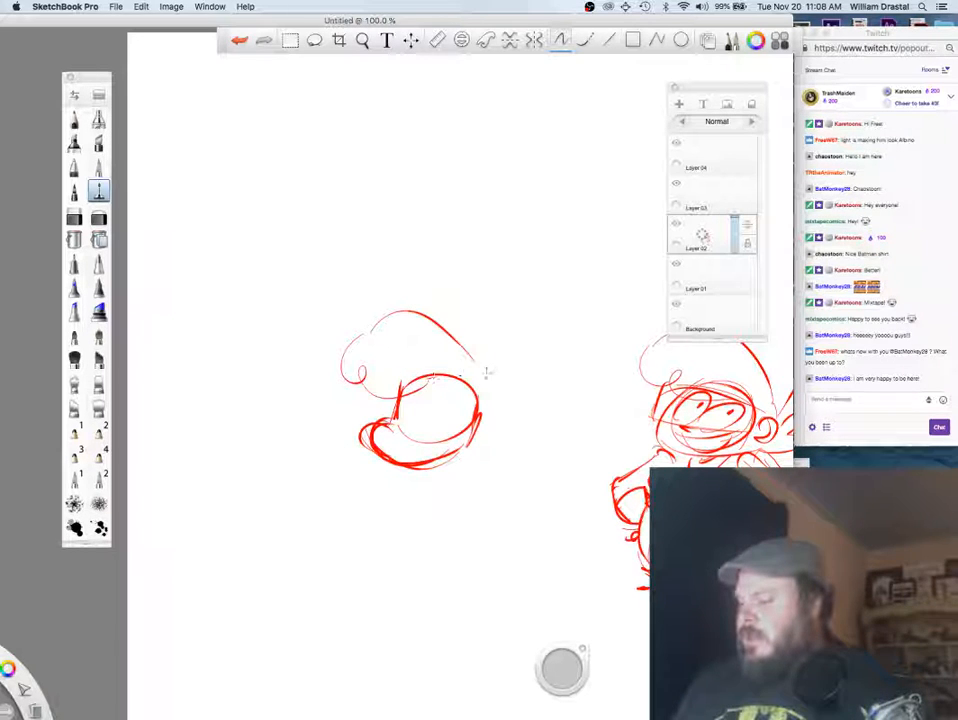
pyautogui.moveTo(477, 357)
pyautogui.mouseDown()
pyautogui.moveTo(490, 399)
pyautogui.moveTo(484, 444)
pyautogui.moveTo(518, 380)
pyautogui.moveTo(502, 413)
pyautogui.moveTo(499, 389)
pyautogui.moveTo(499, 418)
pyautogui.mouseUp()
pyautogui.press('super+z')
pyautogui.press('super+z')
pyautogui.press('super+z')
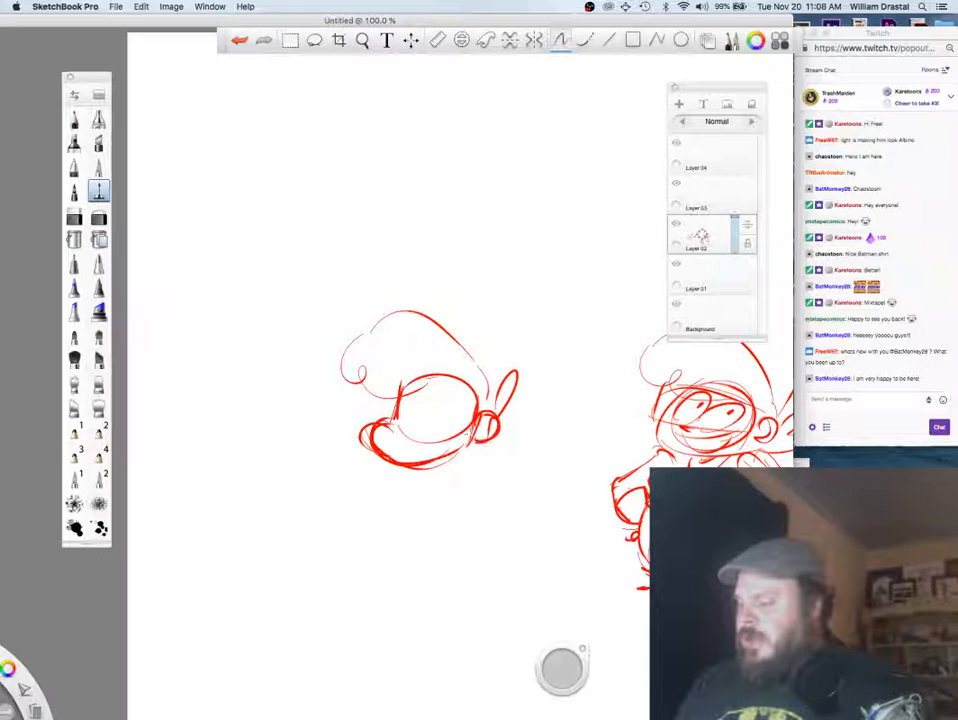
pyautogui.moveTo(468, 401)
pyautogui.mouseDown()
pyautogui.moveTo(388, 394)
pyautogui.moveTo(390, 426)
pyautogui.moveTo(473, 438)
pyautogui.mouseUp()
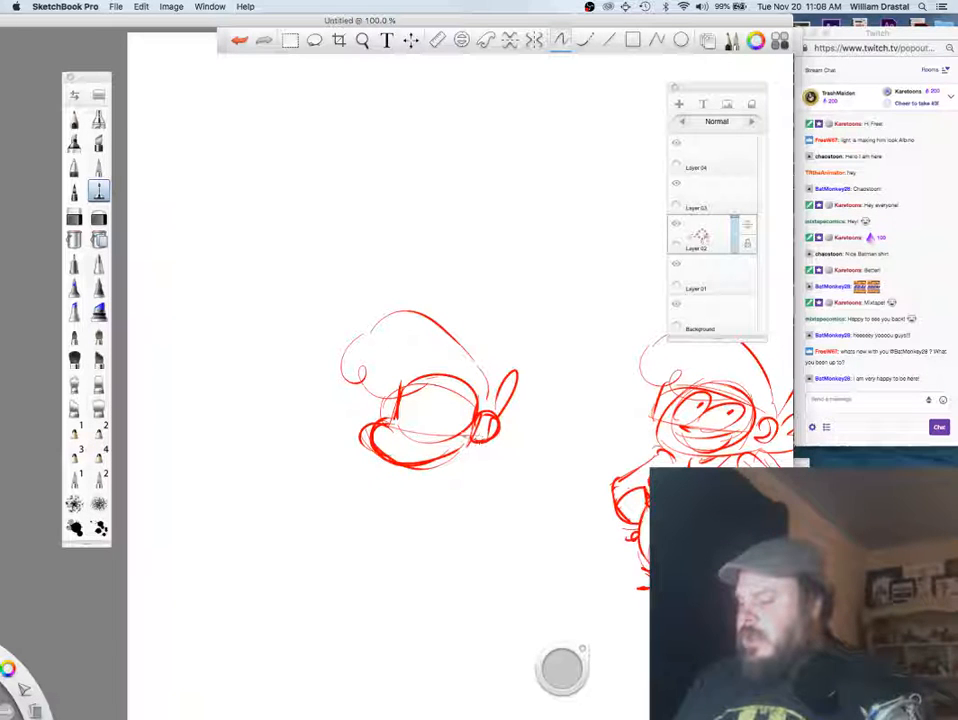
# Step: Rework the lower band line on the second character's face and add two tall oval eyes and a smile
pyautogui.press('super+z')
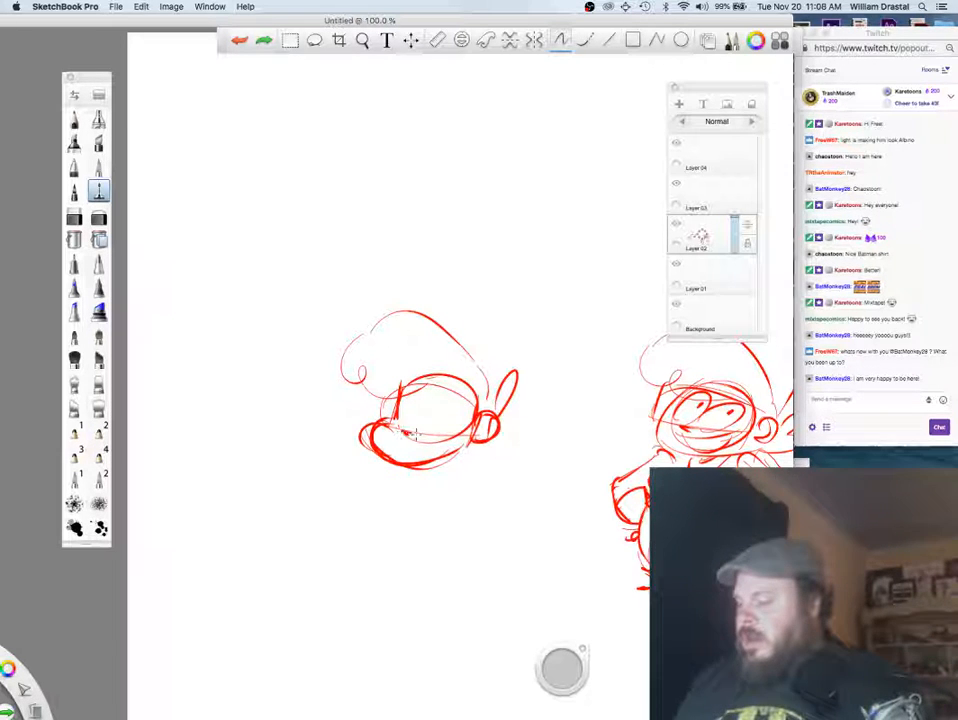
pyautogui.moveTo(413, 435)
pyautogui.mouseDown()
pyautogui.moveTo(439, 419)
pyautogui.moveTo(425, 431)
pyautogui.moveTo(419, 401)
pyautogui.moveTo(410, 446)
pyautogui.moveTo(394, 438)
pyautogui.moveTo(418, 450)
pyautogui.moveTo(453, 436)
pyautogui.mouseUp()
pyautogui.press('super+z')
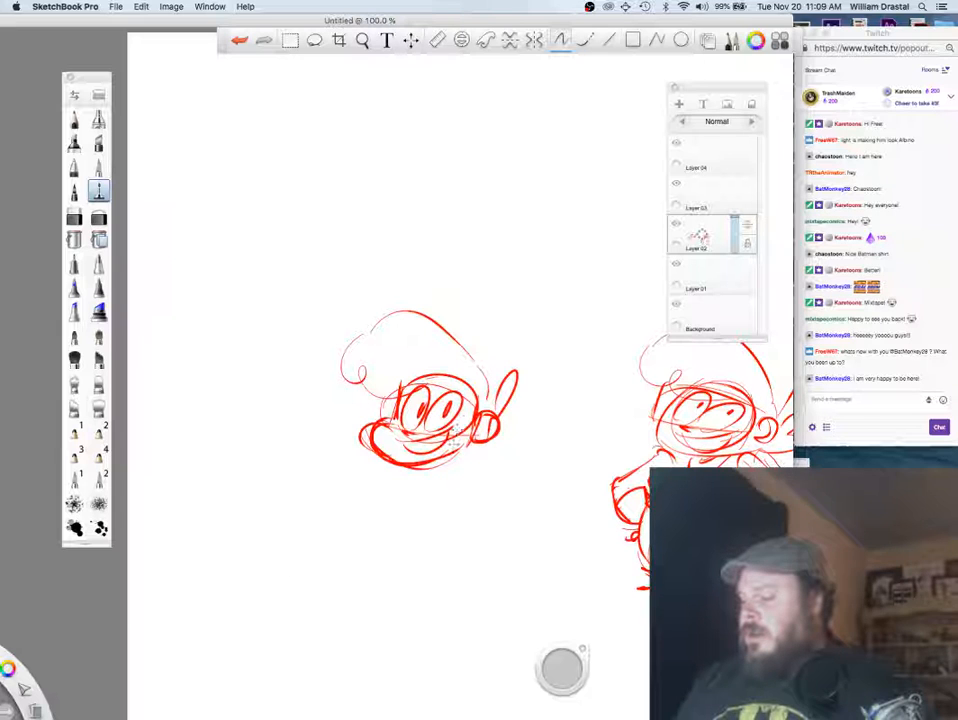
# Step: Sketch a round, pot-bellied body with two short legs beneath the second head
pyautogui.moveTo(473, 441)
pyautogui.mouseDown()
pyautogui.moveTo(423, 467)
pyautogui.moveTo(397, 465)
pyautogui.moveTo(368, 487)
pyautogui.moveTo(428, 545)
pyautogui.moveTo(490, 505)
pyautogui.moveTo(461, 549)
pyautogui.moveTo(490, 507)
pyautogui.mouseUp()
pyautogui.moveTo(473, 457)
pyautogui.mouseDown()
pyautogui.moveTo(438, 565)
pyautogui.moveTo(407, 567)
pyautogui.mouseUp()
pyautogui.moveTo(348, 523)
pyautogui.mouseDown()
pyautogui.moveTo(417, 570)
pyautogui.moveTo(352, 545)
pyautogui.moveTo(393, 576)
pyautogui.moveTo(373, 572)
pyautogui.moveTo(402, 580)
pyautogui.mouseUp()
pyautogui.moveTo(397, 578)
pyautogui.mouseDown()
pyautogui.moveTo(398, 568)
pyautogui.moveTo(422, 567)
pyautogui.moveTo(440, 583)
pyautogui.mouseUp()
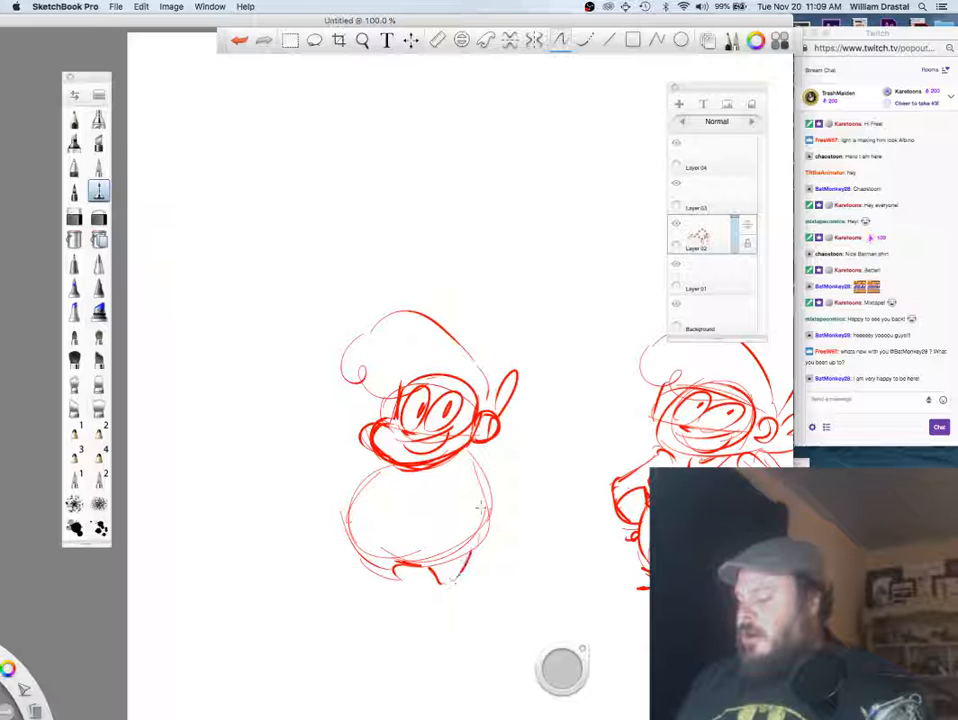
# Step: Firm up the torso's side contour, draw a belt across the belly and add two small feet
pyautogui.moveTo(468, 457); pyautogui.dragTo(480, 525)
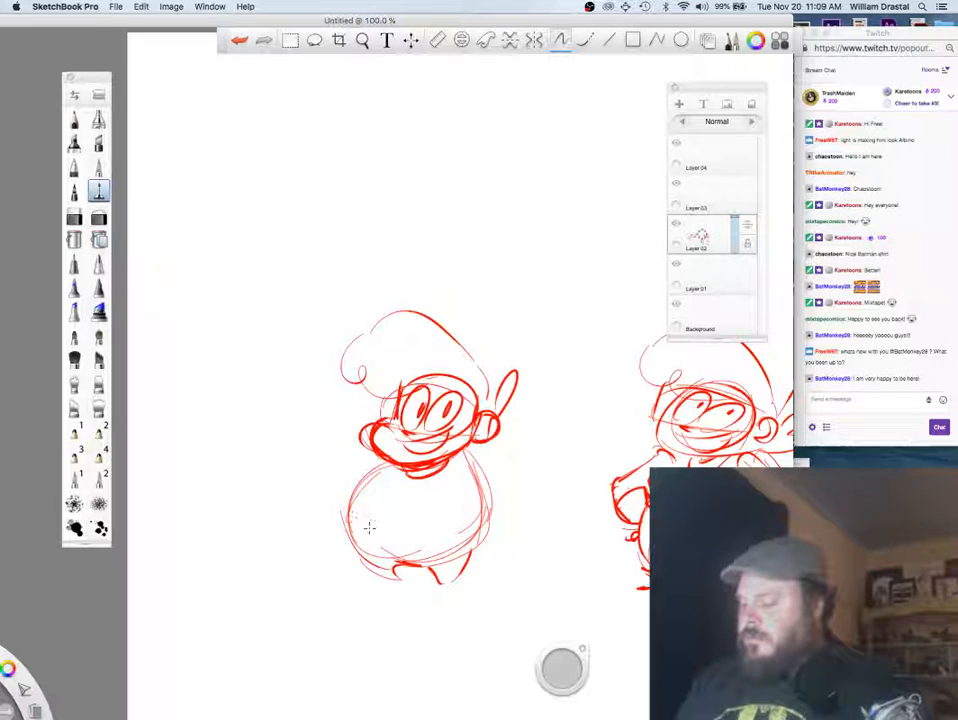
pyautogui.moveTo(354, 523)
pyautogui.mouseDown()
pyautogui.moveTo(477, 539)
pyautogui.moveTo(480, 530)
pyautogui.mouseUp()
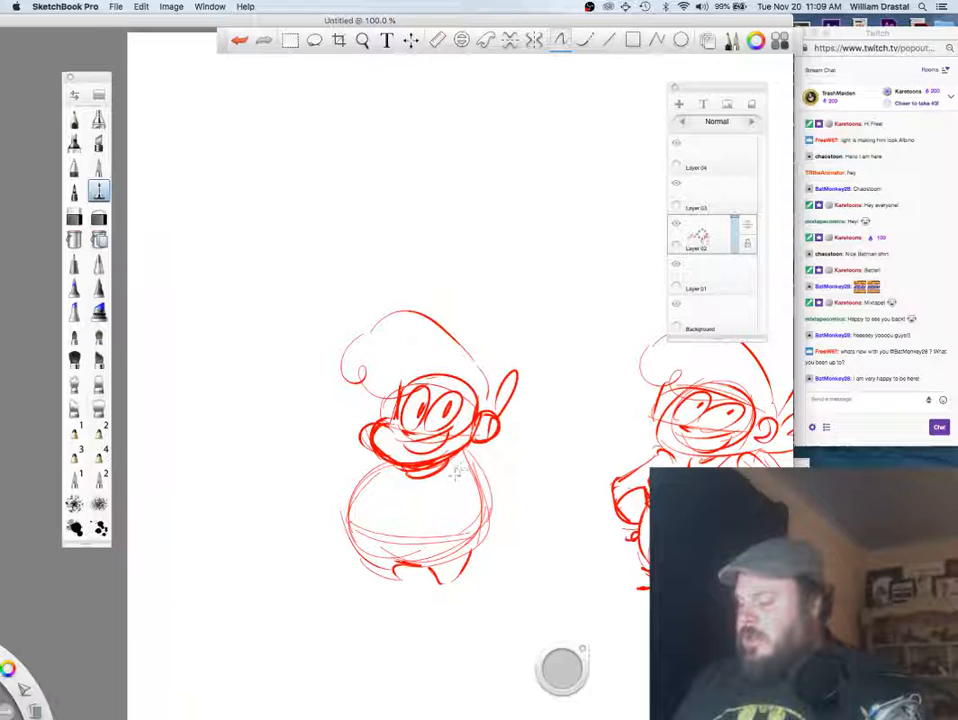
pyautogui.moveTo(441, 584); pyautogui.dragTo(471, 589)
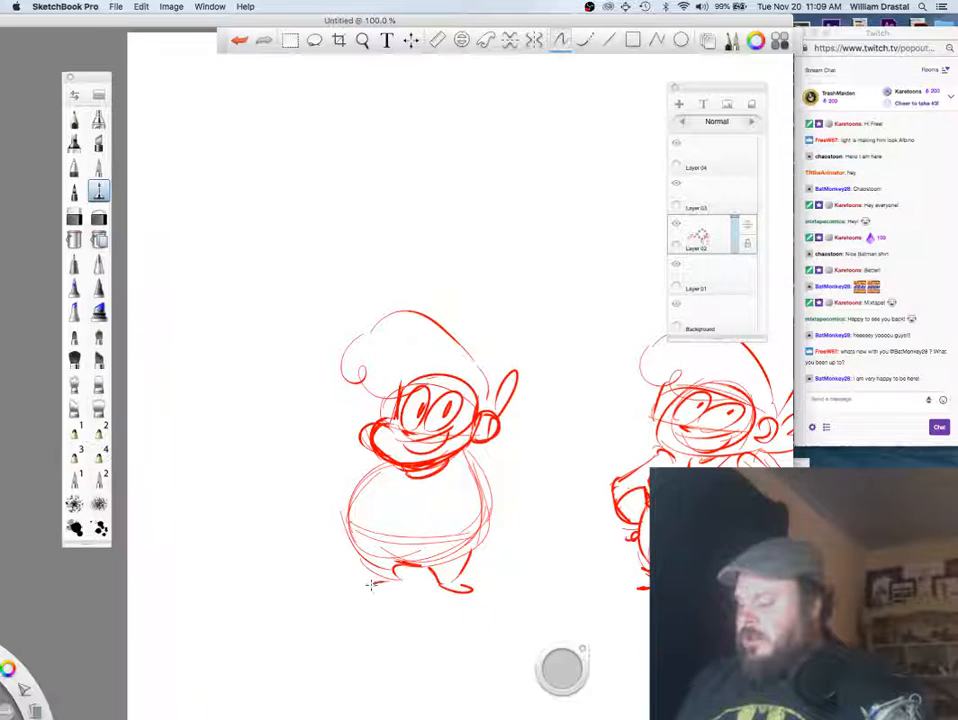
pyautogui.moveTo(371, 585); pyautogui.dragTo(400, 579)
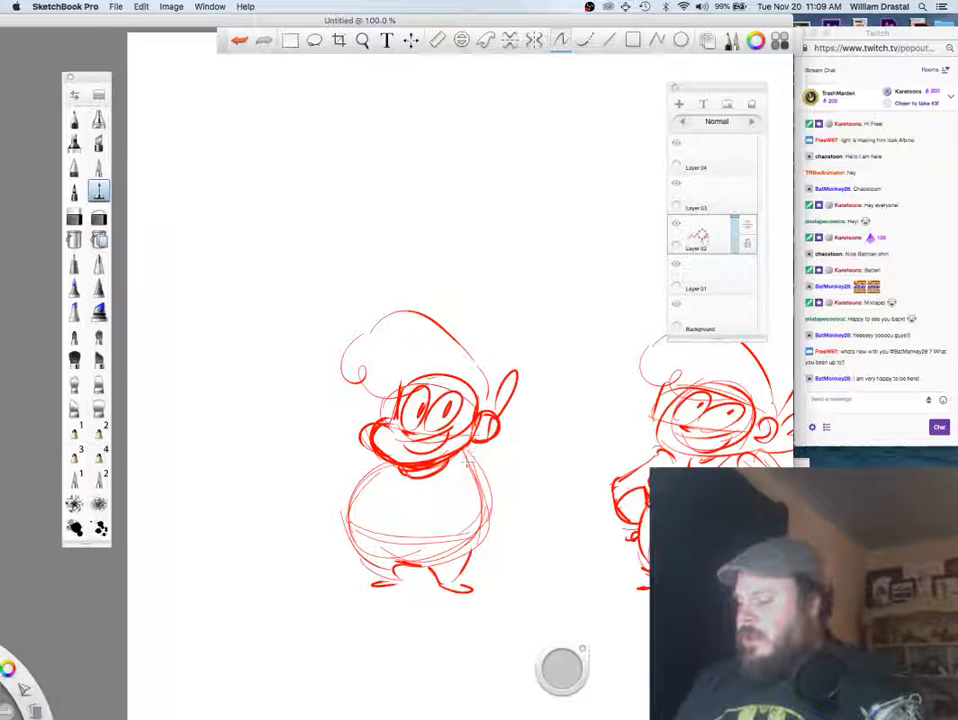
# Step: Sketch the second character's arm hanging beside the body beneath the ear, with a short sleeve and spread fingers
pyautogui.moveTo(478, 458); pyautogui.dragTo(511, 533)
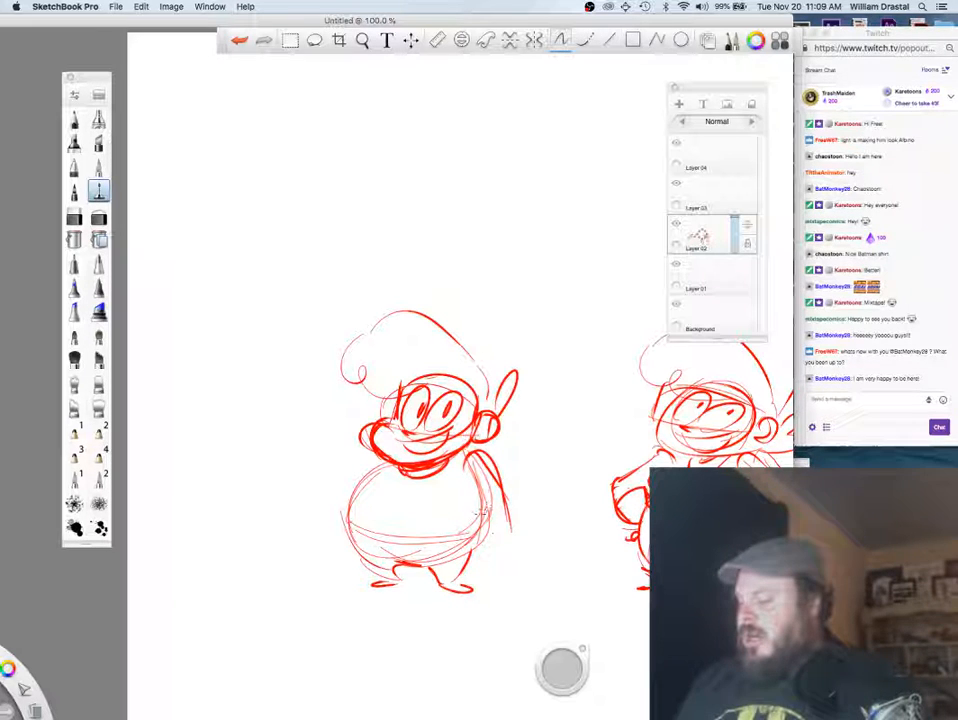
pyautogui.moveTo(501, 488)
pyautogui.mouseDown()
pyautogui.moveTo(480, 515)
pyautogui.moveTo(495, 541)
pyautogui.moveTo(511, 540)
pyautogui.moveTo(487, 552)
pyautogui.moveTo(526, 553)
pyautogui.moveTo(513, 545)
pyautogui.mouseUp()
pyautogui.moveTo(513, 543); pyautogui.dragTo(533, 531)
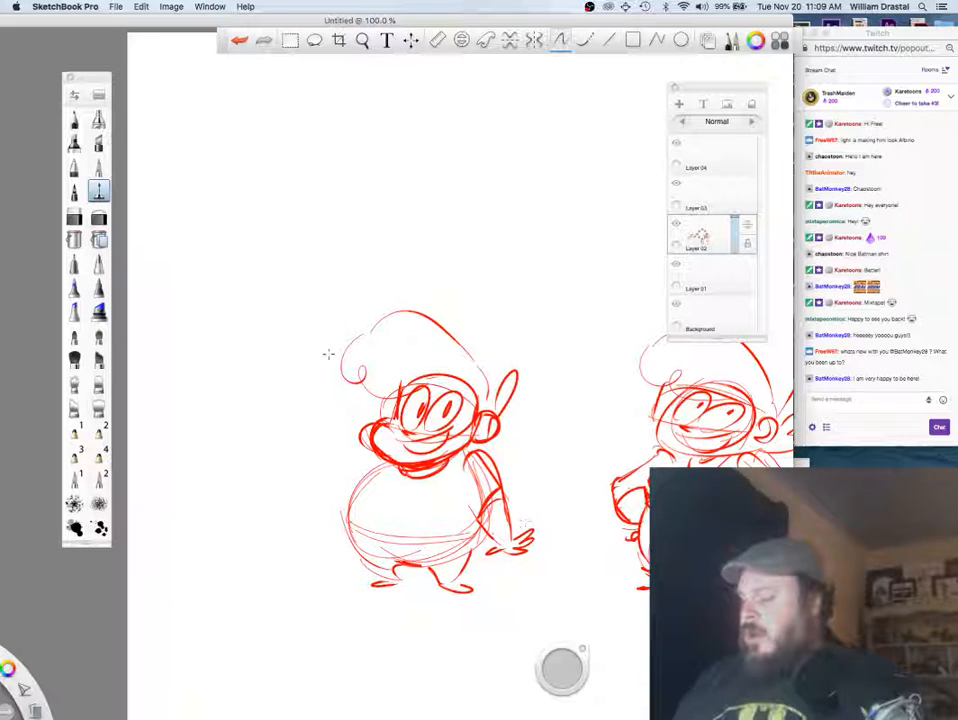
# Step: Erase the extra bulge line outside the second character's jaw and draw a leafy hair tuft behind the ear
pyautogui.press('e')
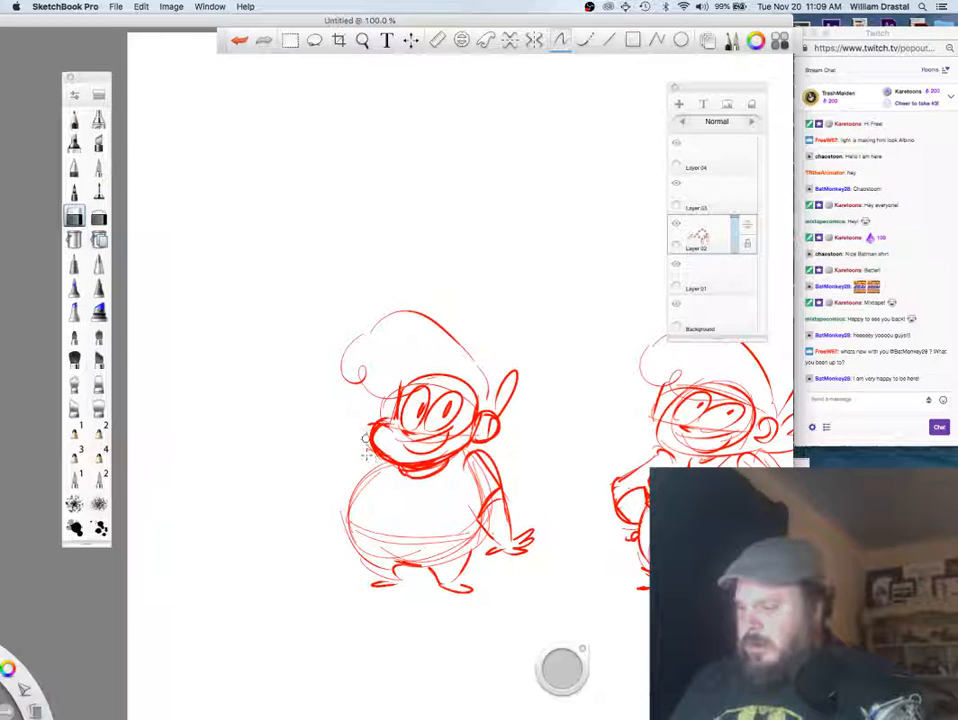
pyautogui.press('e')
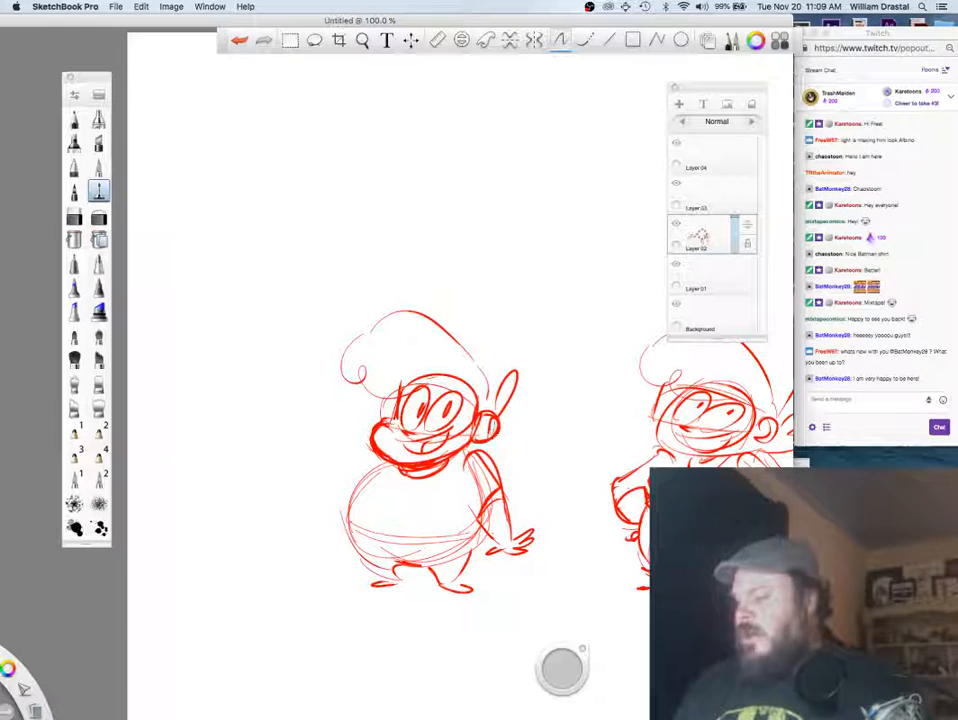
pyautogui.moveTo(497, 413)
pyautogui.mouseDown()
pyautogui.moveTo(508, 380)
pyautogui.moveTo(516, 417)
pyautogui.moveTo(485, 449)
pyautogui.mouseUp()
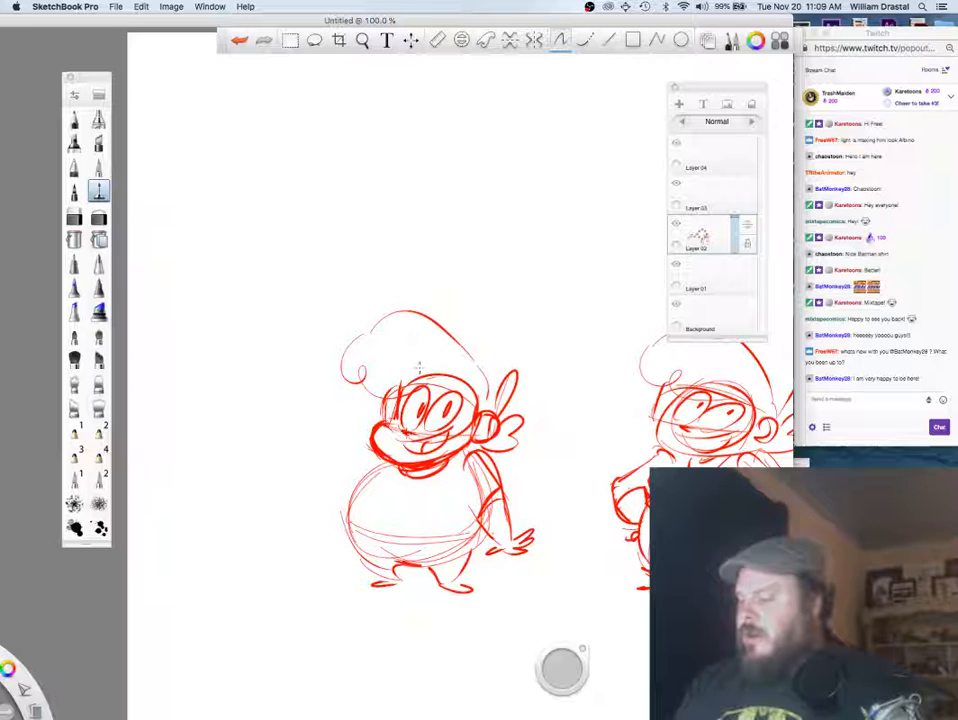
# Step: Erase the skull line above the face band, add an oval belt buckle and restore the hidden palettes
pyautogui.press('e')
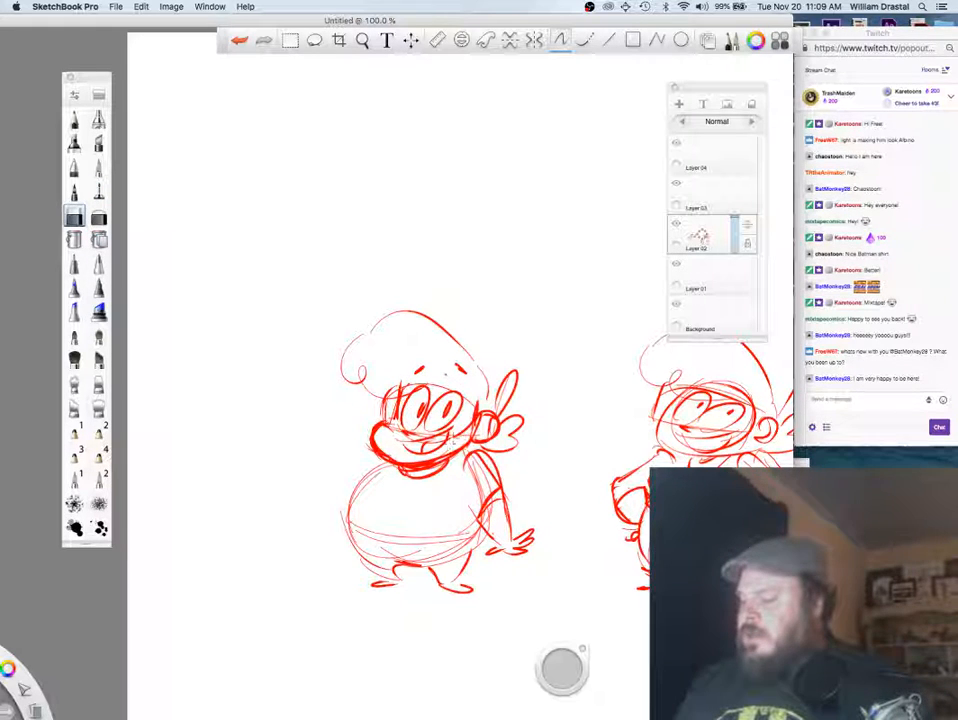
pyautogui.press('e')
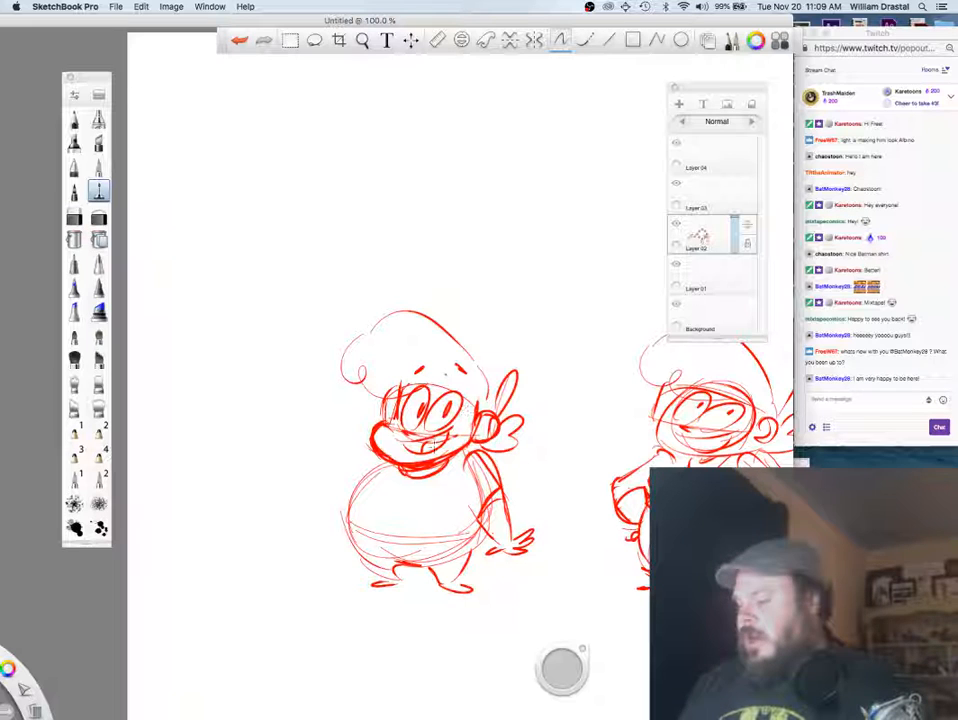
pyautogui.moveTo(397, 538); pyautogui.dragTo(405, 542)
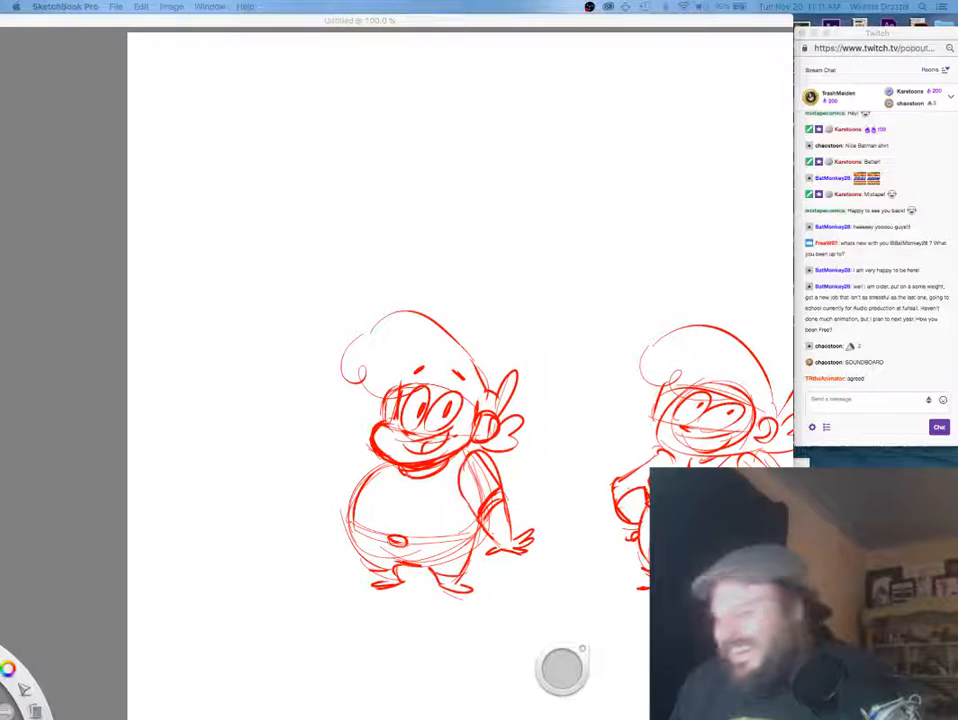
pyautogui.press('Tab')
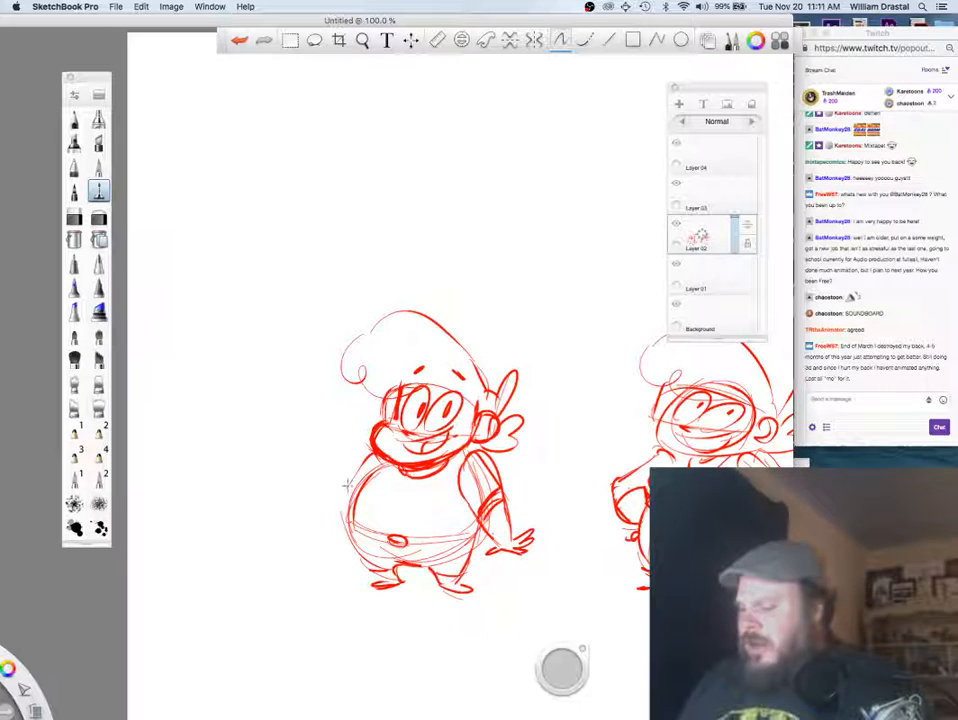
pyautogui.moveTo(337, 498)
pyautogui.mouseDown()
pyautogui.moveTo(366, 464)
pyautogui.moveTo(336, 499)
pyautogui.moveTo(352, 506)
pyautogui.moveTo(325, 515)
pyautogui.moveTo(328, 536)
pyautogui.moveTo(308, 538)
pyautogui.moveTo(317, 520)
pyautogui.mouseUp()
pyautogui.moveTo(317, 519); pyautogui.dragTo(323, 503)
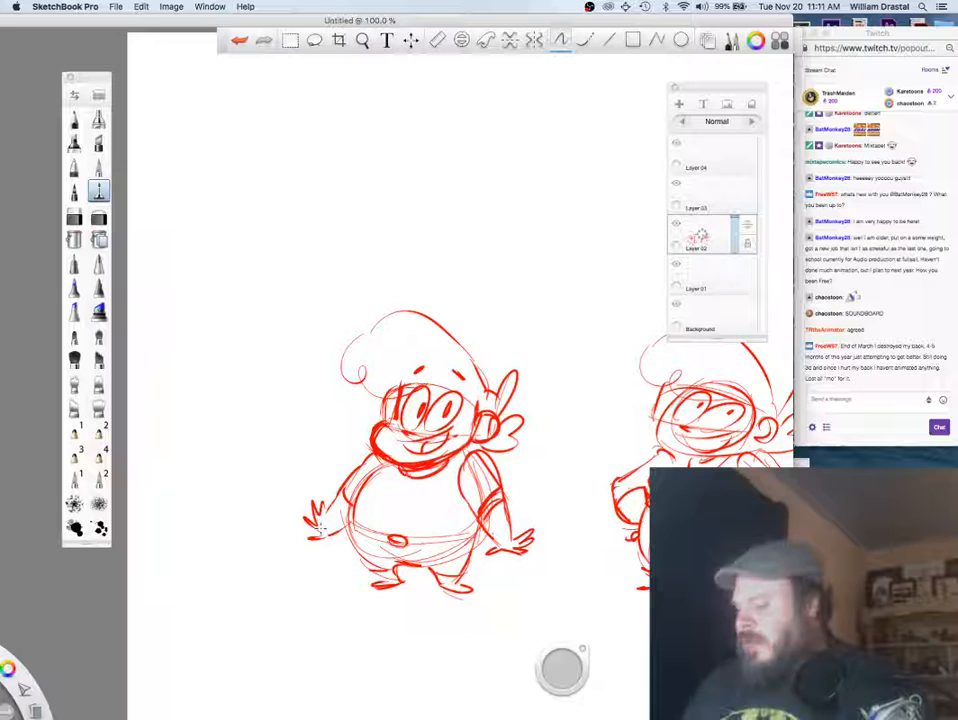
pyautogui.press('super+z')
pyautogui.press('super+z')
pyautogui.press('super+z')
pyautogui.press('super+z')
pyautogui.press('super+z')
pyautogui.press('super+z')
pyautogui.press('super+z')
pyautogui.press('super+z')
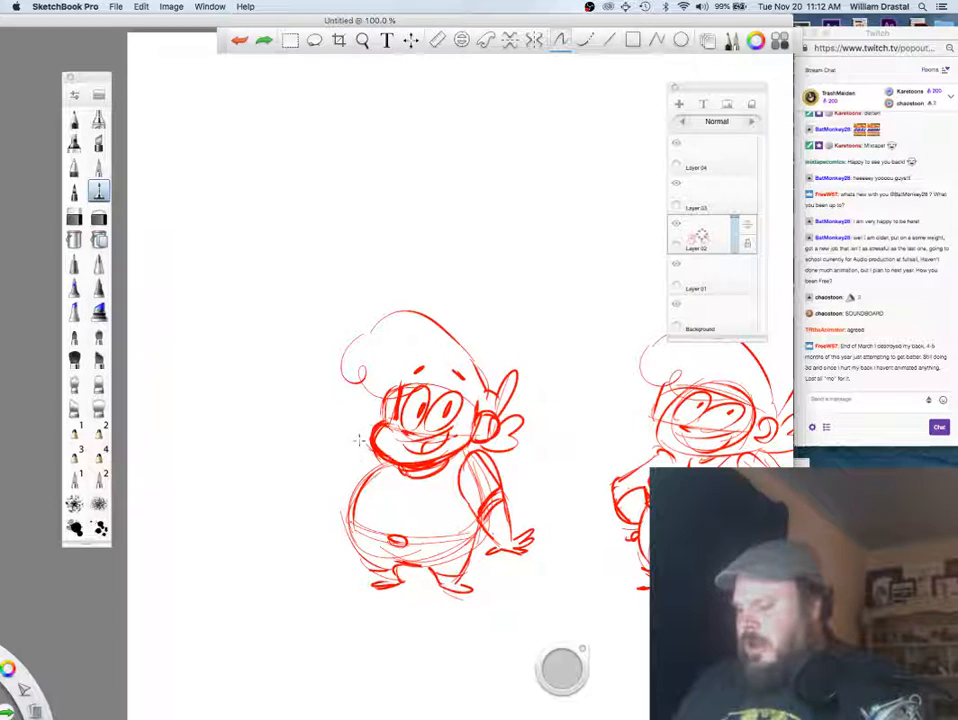
# Step: Sketch the missing arm raised with an open hand against the hat's curl, and erase stray lines at the other shoulder
pyautogui.moveTo(362, 462); pyautogui.dragTo(358, 392)
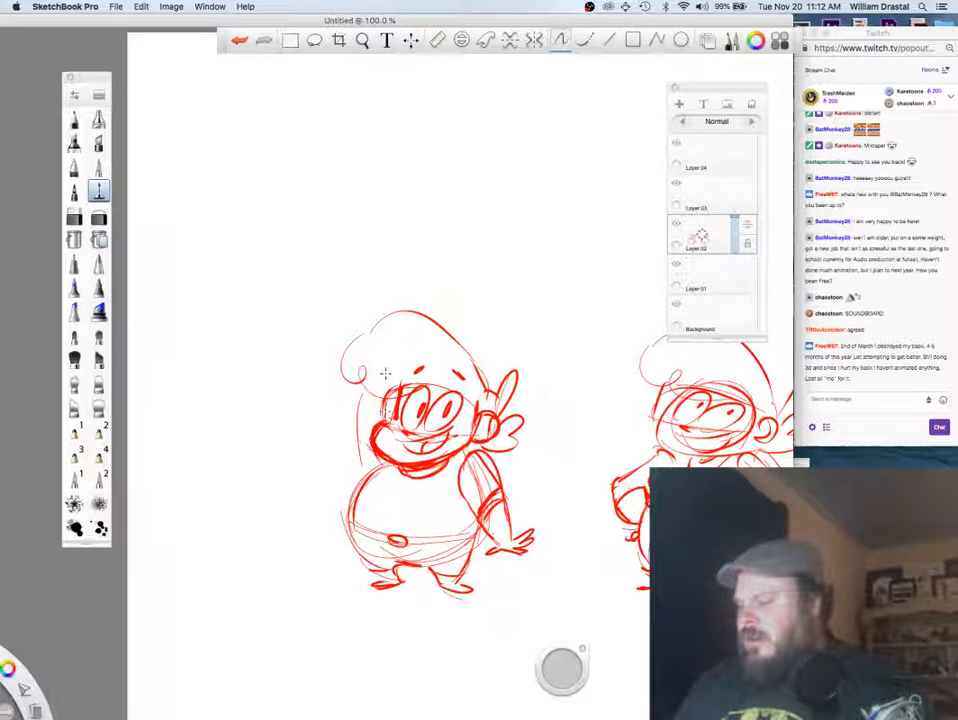
pyautogui.moveTo(379, 356)
pyautogui.mouseDown()
pyautogui.moveTo(368, 346)
pyautogui.moveTo(357, 360)
pyautogui.moveTo(358, 403)
pyautogui.moveTo(387, 396)
pyautogui.moveTo(393, 424)
pyautogui.moveTo(364, 482)
pyautogui.mouseUp()
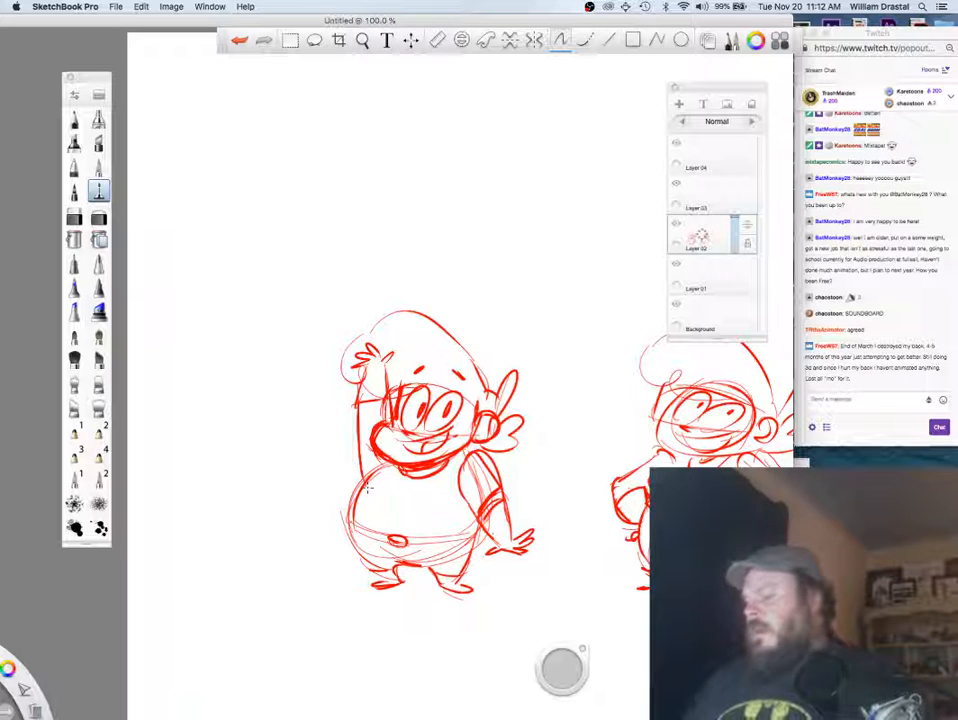
pyautogui.press('space')
pyautogui.moveTo(541, 561); pyautogui.dragTo(478, 557)
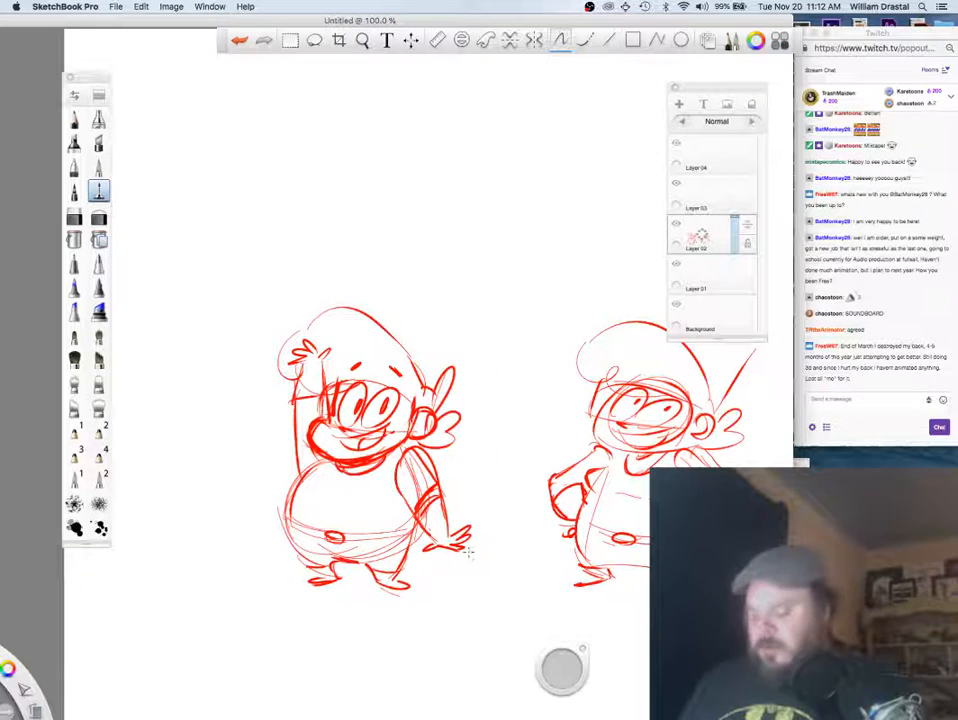
pyautogui.click(74, 216)
pyautogui.moveTo(398, 457)
pyautogui.mouseDown()
pyautogui.moveTo(418, 495)
pyautogui.moveTo(412, 456)
pyautogui.mouseUp()
pyautogui.press('s')
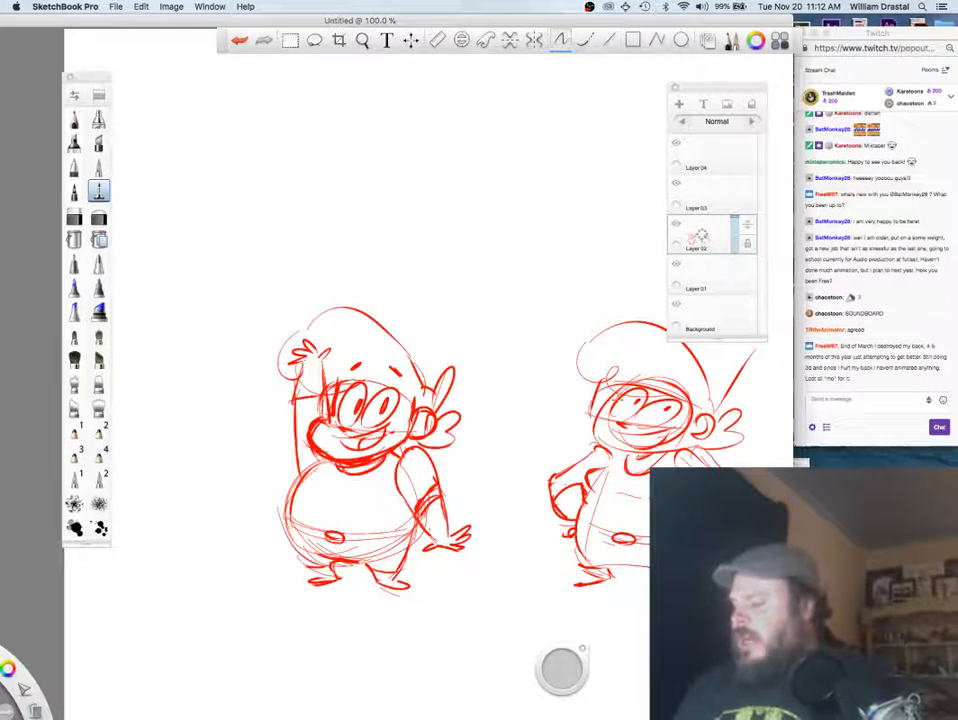
# Step: Sketch two small head studies above the characters, one with a smooth jaw and one with a bulging jaw and curved centre line
pyautogui.moveTo(469, 229)
pyautogui.mouseDown()
pyautogui.moveTo(534, 227)
pyautogui.moveTo(472, 222)
pyautogui.moveTo(500, 252)
pyautogui.moveTo(458, 236)
pyautogui.moveTo(460, 244)
pyautogui.moveTo(545, 236)
pyautogui.moveTo(535, 248)
pyautogui.moveTo(553, 231)
pyautogui.mouseUp()
pyautogui.press('super+z')
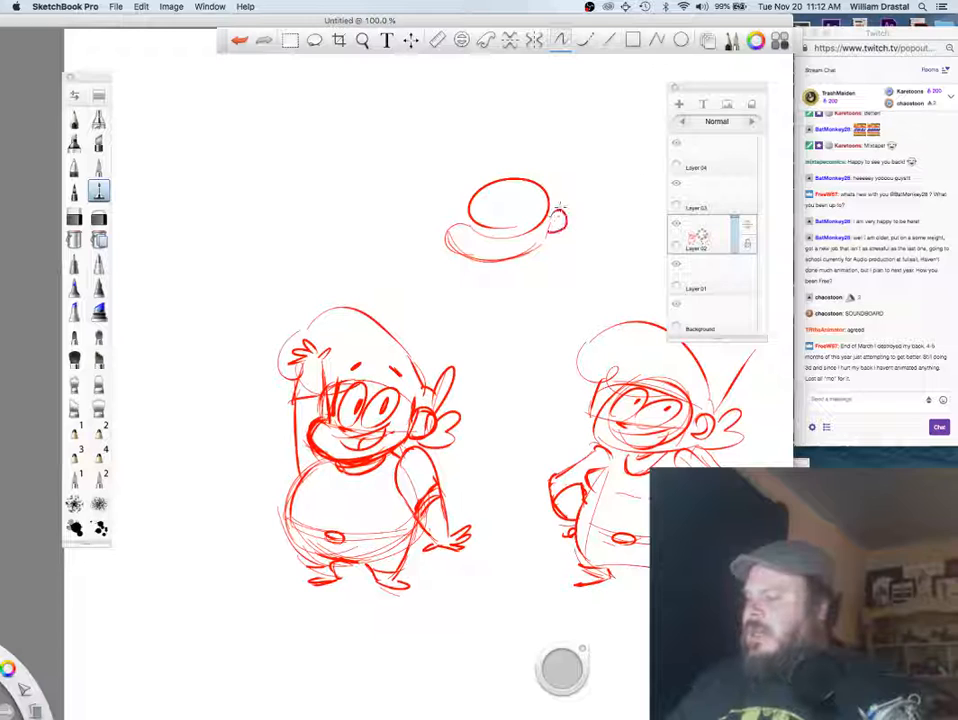
pyautogui.moveTo(347, 204)
pyautogui.mouseDown()
pyautogui.moveTo(392, 237)
pyautogui.moveTo(368, 188)
pyautogui.moveTo(330, 245)
pyautogui.moveTo(408, 248)
pyautogui.moveTo(397, 252)
pyautogui.mouseUp()
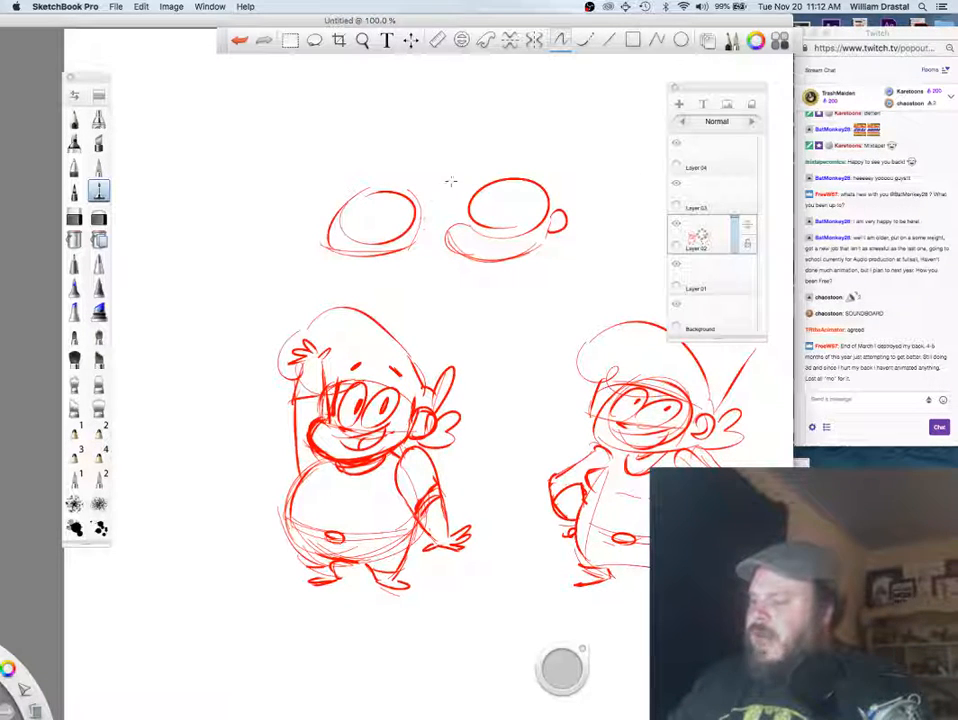
pyautogui.moveTo(505, 181)
pyautogui.mouseDown()
pyautogui.moveTo(490, 232)
pyautogui.moveTo(472, 258)
pyautogui.mouseUp()
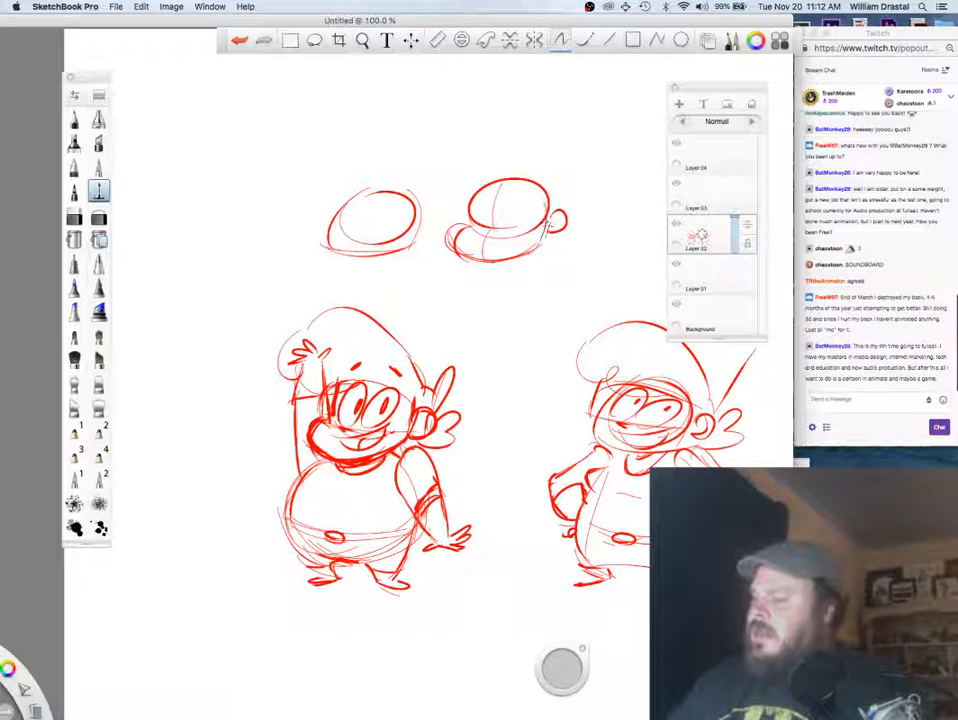
# Step: Add a round ear with an upright feather to each of the two small head studies
pyautogui.moveTo(416, 220); pyautogui.dragTo(418, 234)
pyautogui.moveTo(555, 212)
pyautogui.mouseDown()
pyautogui.moveTo(551, 230)
pyautogui.moveTo(570, 158)
pyautogui.mouseUp()
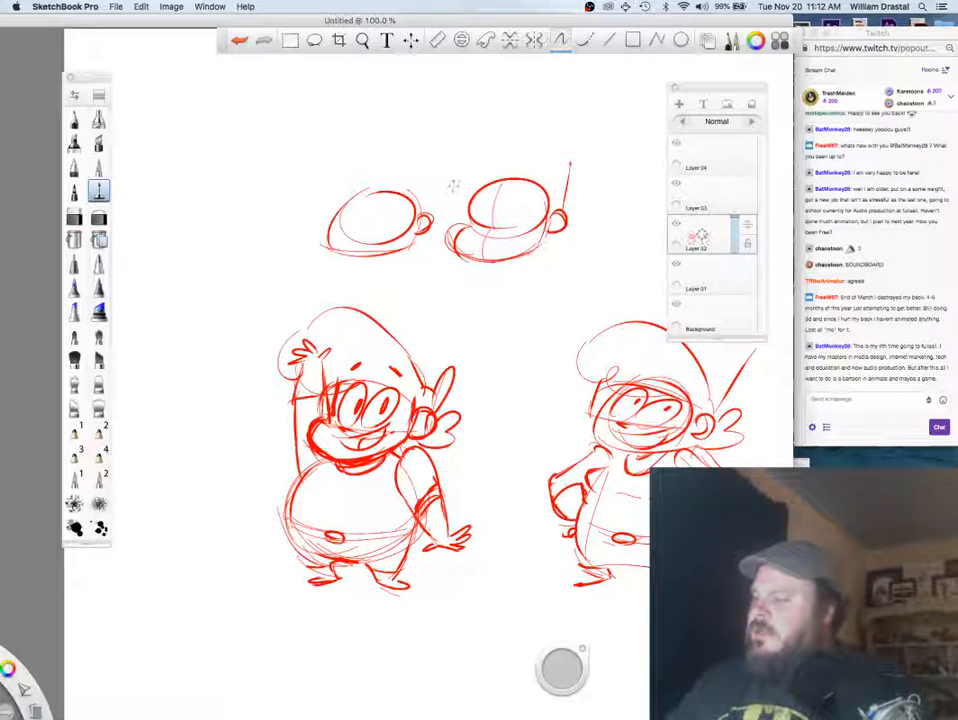
pyautogui.moveTo(433, 218); pyautogui.dragTo(447, 186)
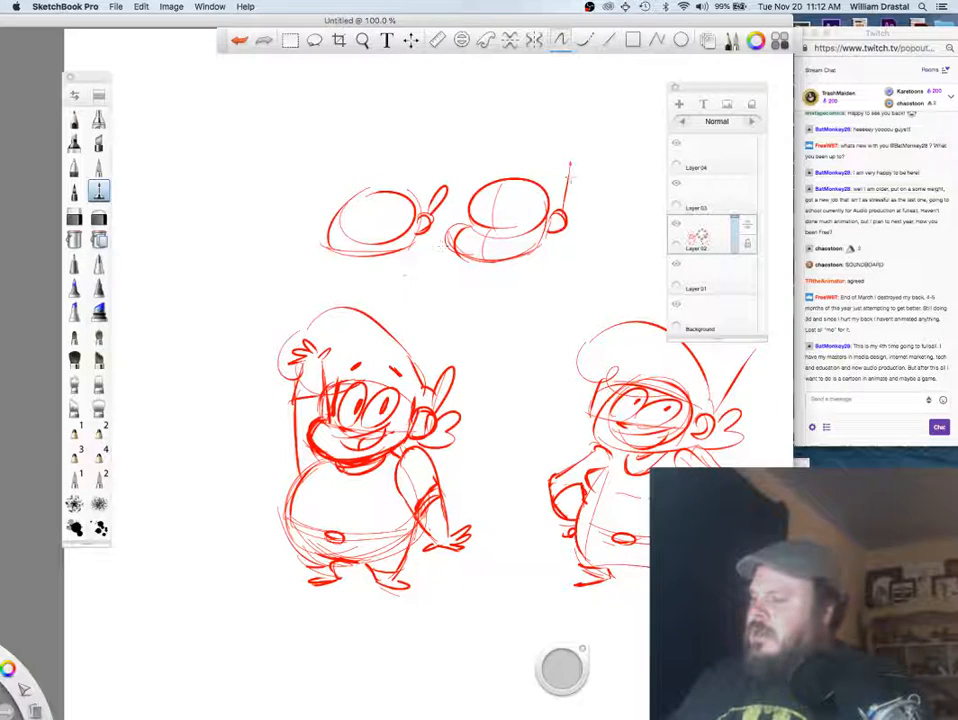
pyautogui.moveTo(562, 208); pyautogui.dragTo(567, 209)
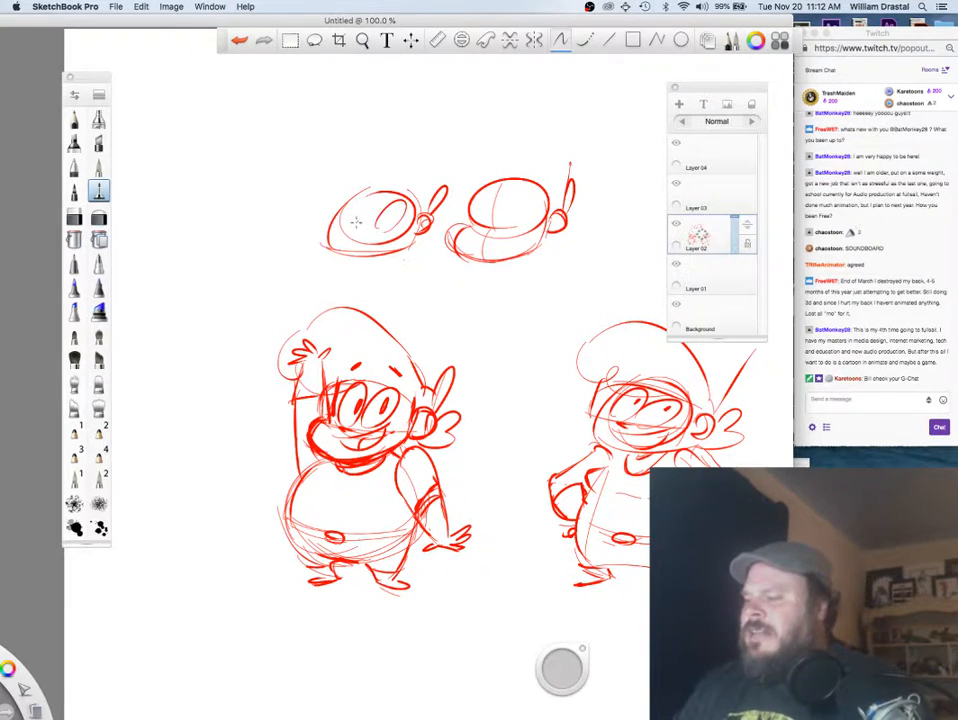
# Step: Draw two slanted oval eyes and a mouth line on the smooth-jawed small head, undoing the misplaced strokes
pyautogui.press('super+z')
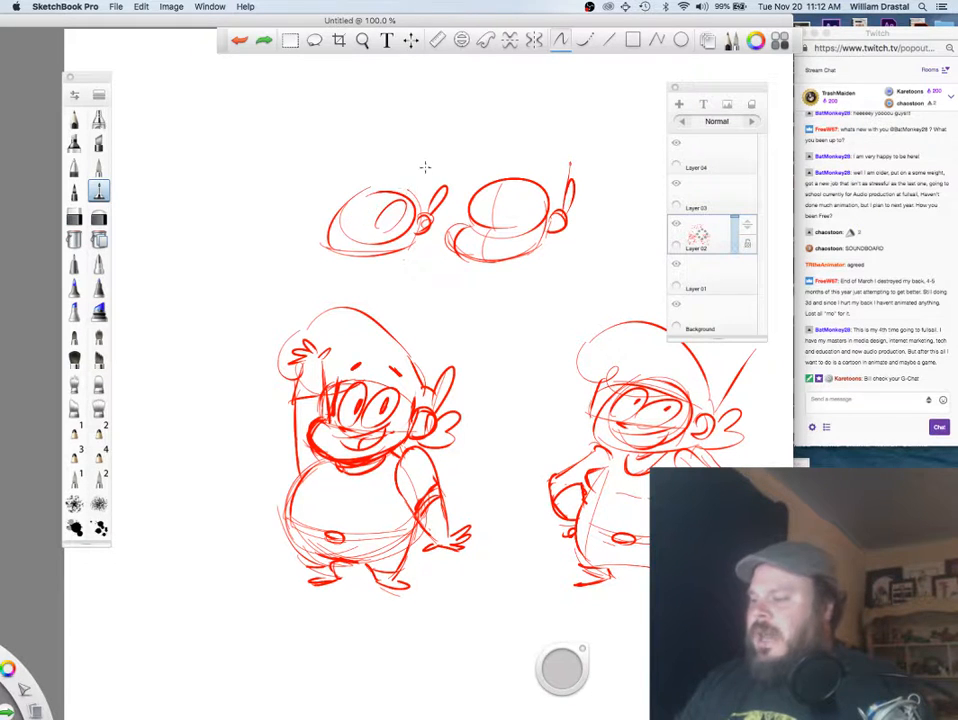
pyautogui.press('super+z')
pyautogui.moveTo(372, 223)
pyautogui.mouseDown()
pyautogui.moveTo(382, 203)
pyautogui.moveTo(373, 214)
pyautogui.mouseUp()
pyautogui.press('super+z')
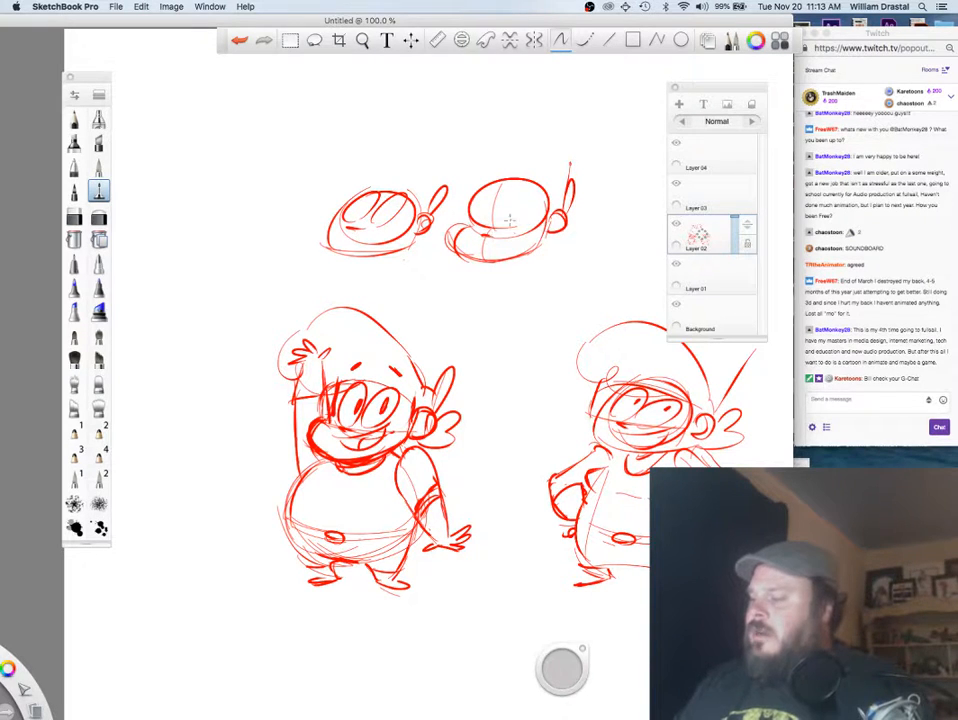
# Step: Give the bulging-jawed small head oval eyes and a wide smile, and complete the pupils and smile on the other small head
pyautogui.moveTo(508, 222)
pyautogui.mouseDown()
pyautogui.moveTo(491, 227)
pyautogui.moveTo(507, 207)
pyautogui.moveTo(507, 228)
pyautogui.moveTo(488, 231)
pyautogui.moveTo(511, 229)
pyautogui.mouseUp()
pyautogui.press('super+z')
pyautogui.press('super+z')
pyautogui.press('super+z')
pyautogui.press('super+z')
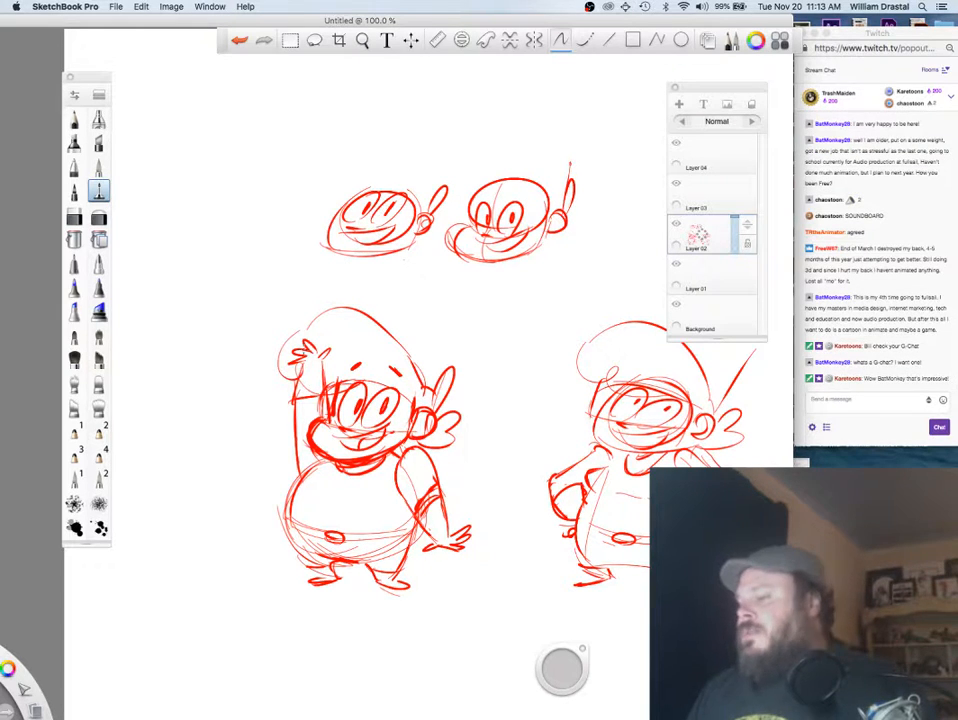
# Step: Draw a floppy hat with a curled front and a hair tuft behind the ear on the smooth-jawed small head
pyautogui.moveTo(311, 184)
pyautogui.mouseDown()
pyautogui.moveTo(375, 179)
pyautogui.moveTo(429, 191)
pyautogui.moveTo(331, 152)
pyautogui.moveTo(346, 192)
pyautogui.mouseUp()
pyautogui.press('super+z')
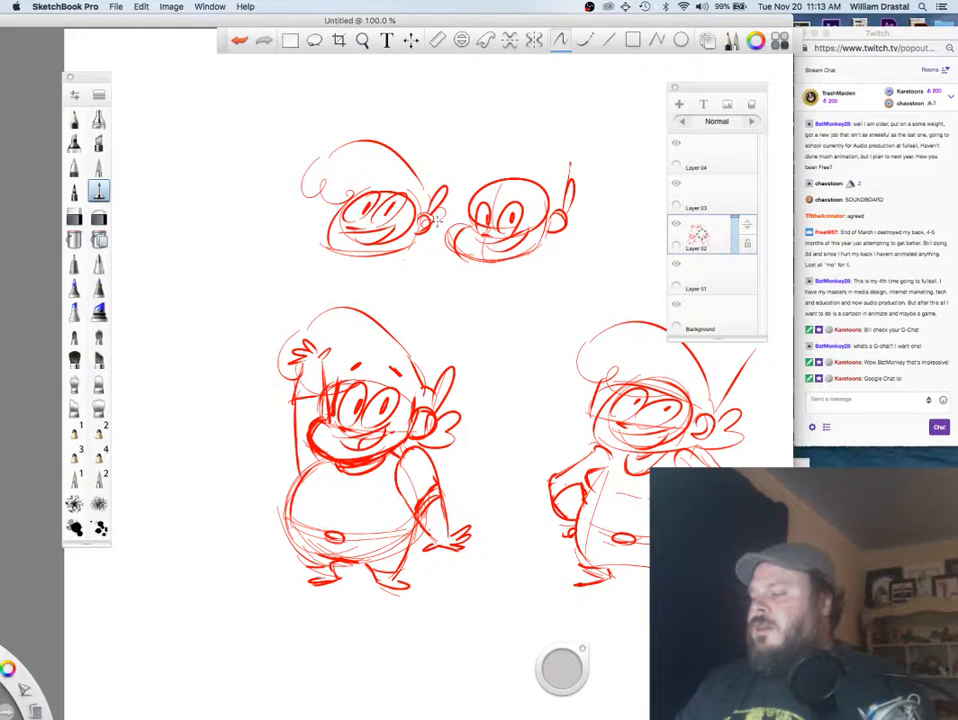
pyautogui.moveTo(437, 221); pyautogui.dragTo(428, 242)
# Step: Draw a matching curled floppy hat and hair tuft on the bulging-jawed small head, and hide the palettes
pyautogui.moveTo(553, 168)
pyautogui.mouseDown()
pyautogui.moveTo(462, 145)
pyautogui.moveTo(445, 175)
pyautogui.mouseUp()
pyautogui.moveTo(443, 180); pyautogui.dragTo(463, 207)
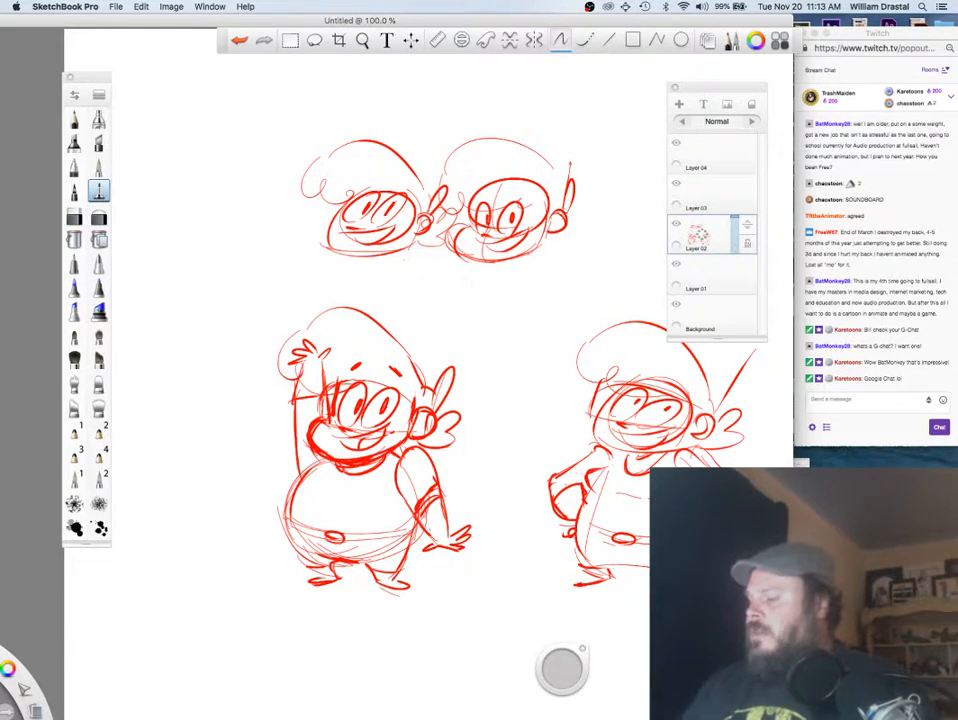
pyautogui.moveTo(568, 213); pyautogui.dragTo(572, 235)
pyautogui.moveTo(576, 233); pyautogui.dragTo(551, 246)
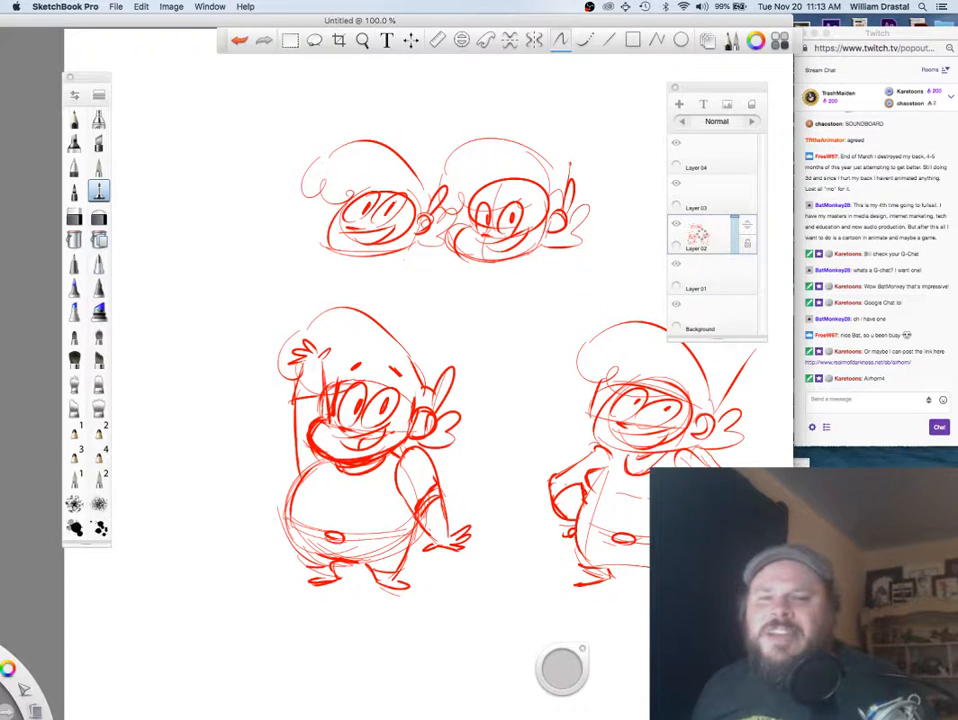
pyautogui.press('Tab')
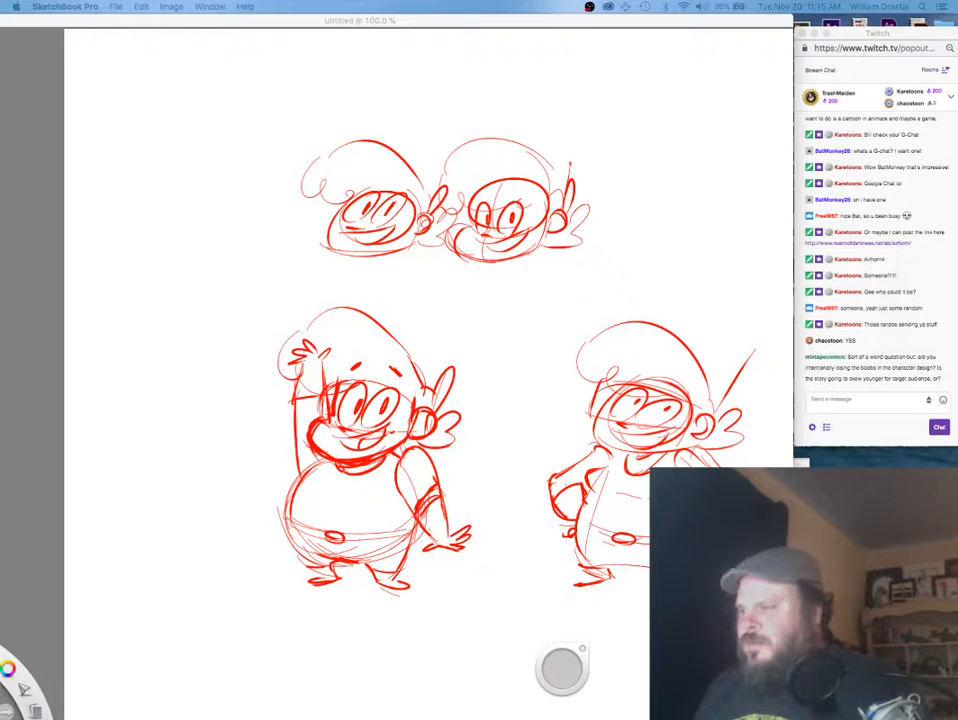
# Step: Show the palettes again, hide Layer 02 and make Layer 01 active to get a blank drawing area
pyautogui.press('Tab')
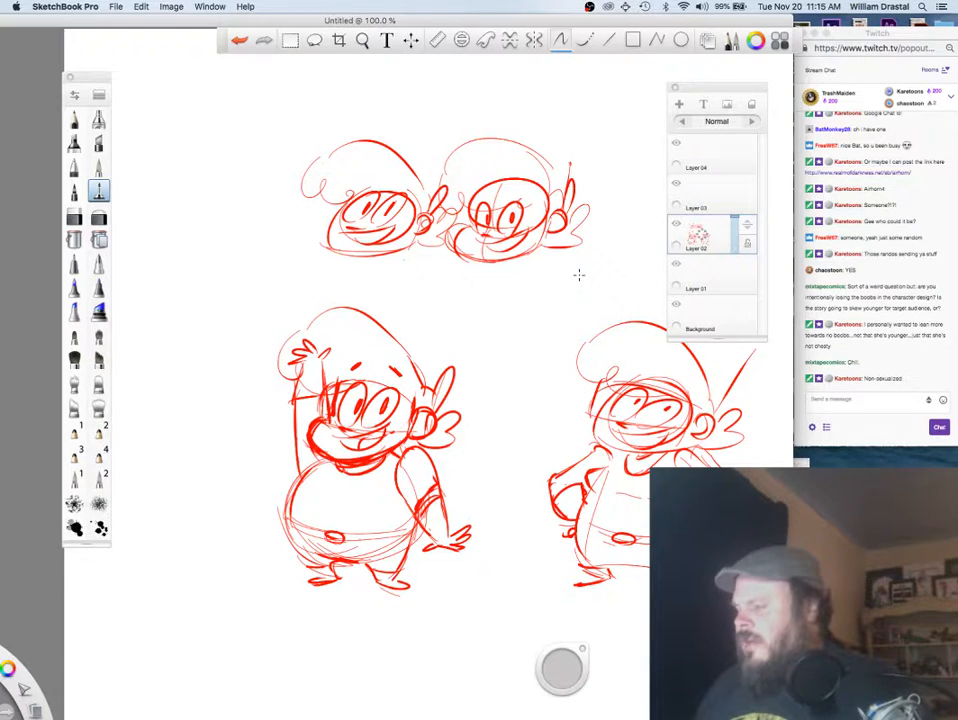
pyautogui.click(677, 222)
pyautogui.click(712, 262)
pyautogui.press('space')
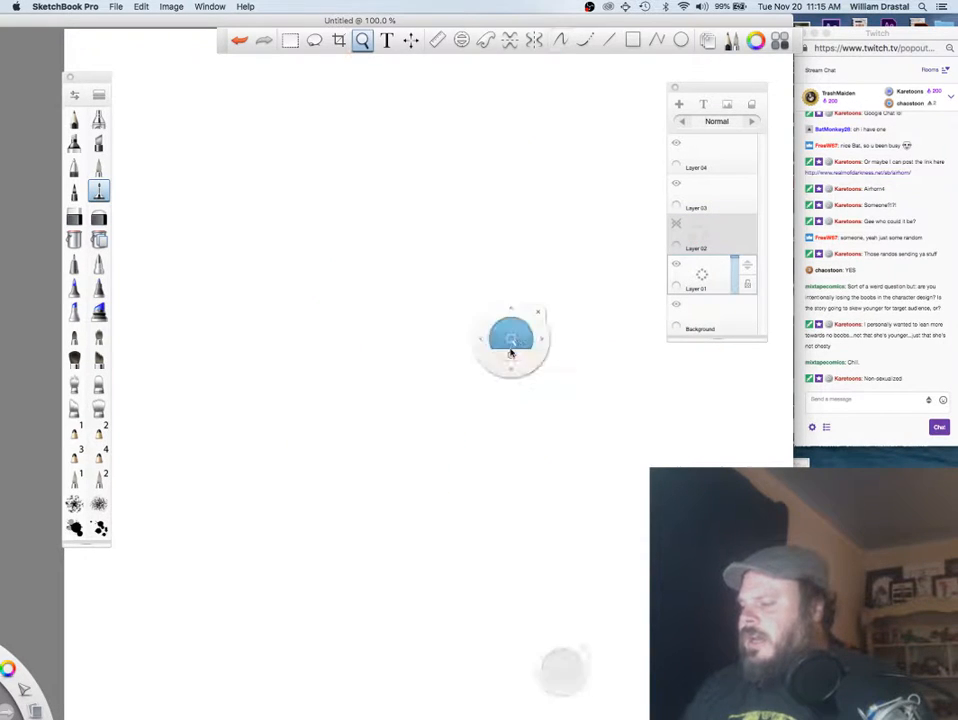
pyautogui.moveTo(511, 352); pyautogui.dragTo(374, 455)
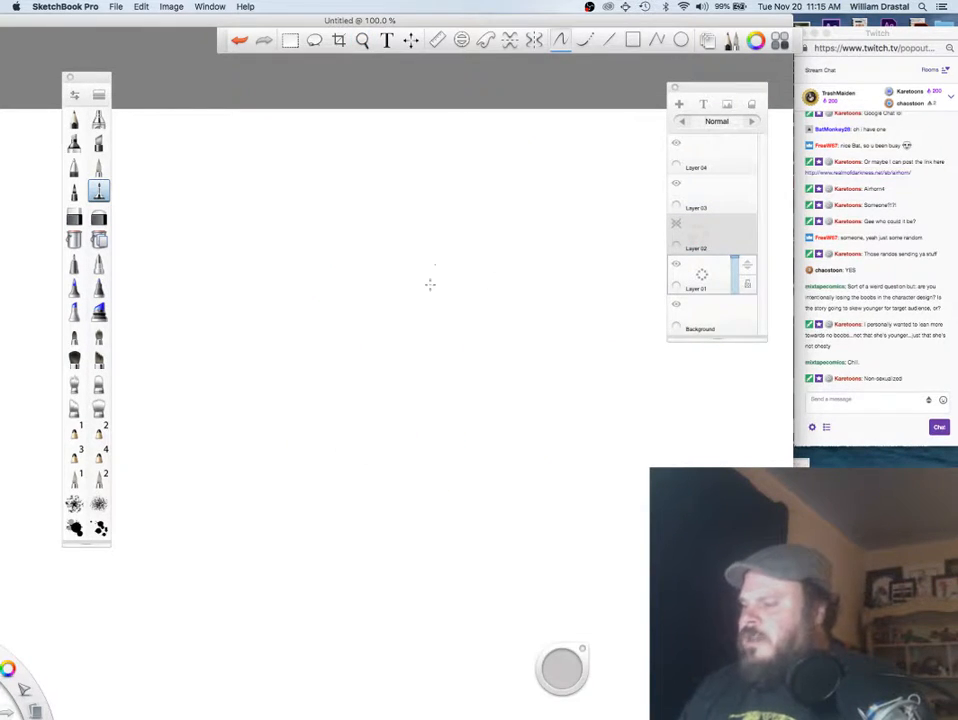
# Step: Draw a tall figure's oval head with a wide curved jaw, above a thin pinched-waist torso flaring into a skirt
pyautogui.moveTo(436, 274)
pyautogui.mouseDown()
pyautogui.moveTo(450, 310)
pyautogui.moveTo(473, 324)
pyautogui.moveTo(512, 305)
pyautogui.mouseUp()
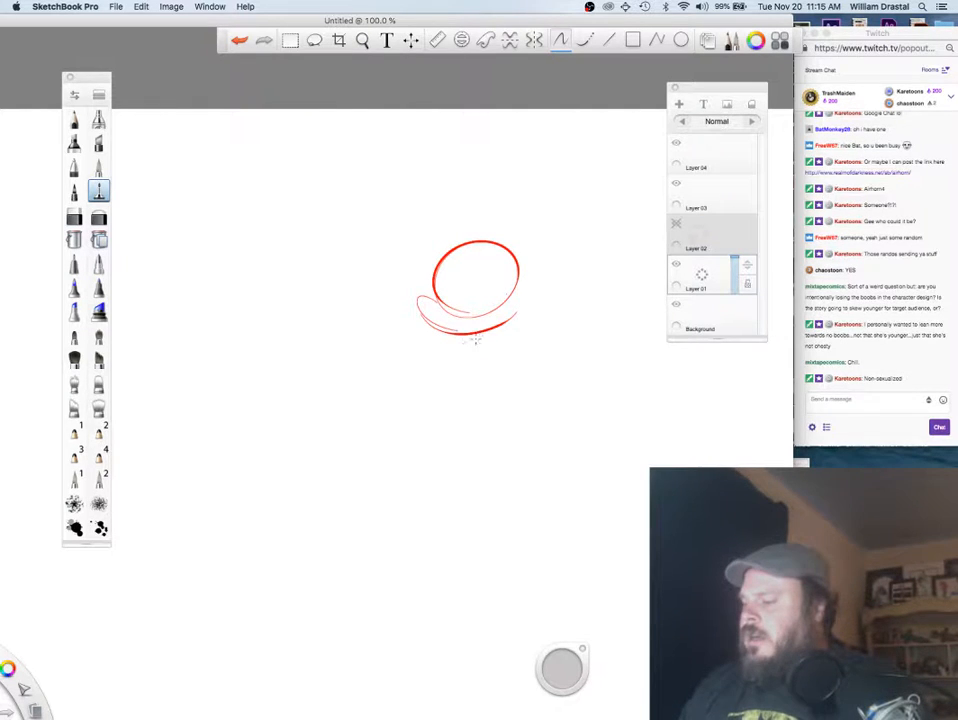
pyautogui.moveTo(459, 344)
pyautogui.mouseDown()
pyautogui.moveTo(488, 347)
pyautogui.moveTo(464, 391)
pyautogui.mouseUp()
pyautogui.moveTo(491, 351); pyautogui.dragTo(474, 402)
pyautogui.moveTo(458, 348); pyautogui.dragTo(463, 423)
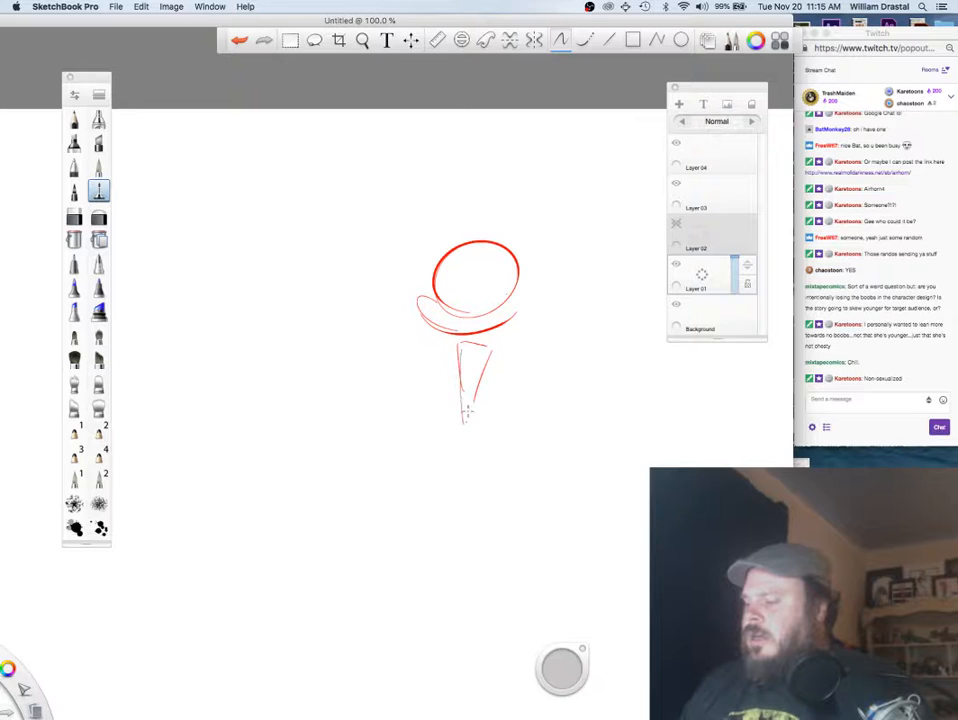
pyautogui.moveTo(482, 374)
pyautogui.mouseDown()
pyautogui.moveTo(476, 428)
pyautogui.moveTo(500, 454)
pyautogui.moveTo(459, 454)
pyautogui.moveTo(497, 473)
pyautogui.mouseUp()
pyautogui.moveTo(483, 425); pyautogui.dragTo(513, 470)
pyautogui.moveTo(463, 425); pyautogui.dragTo(480, 600)
pyautogui.moveTo(475, 488); pyautogui.dragTo(485, 592)
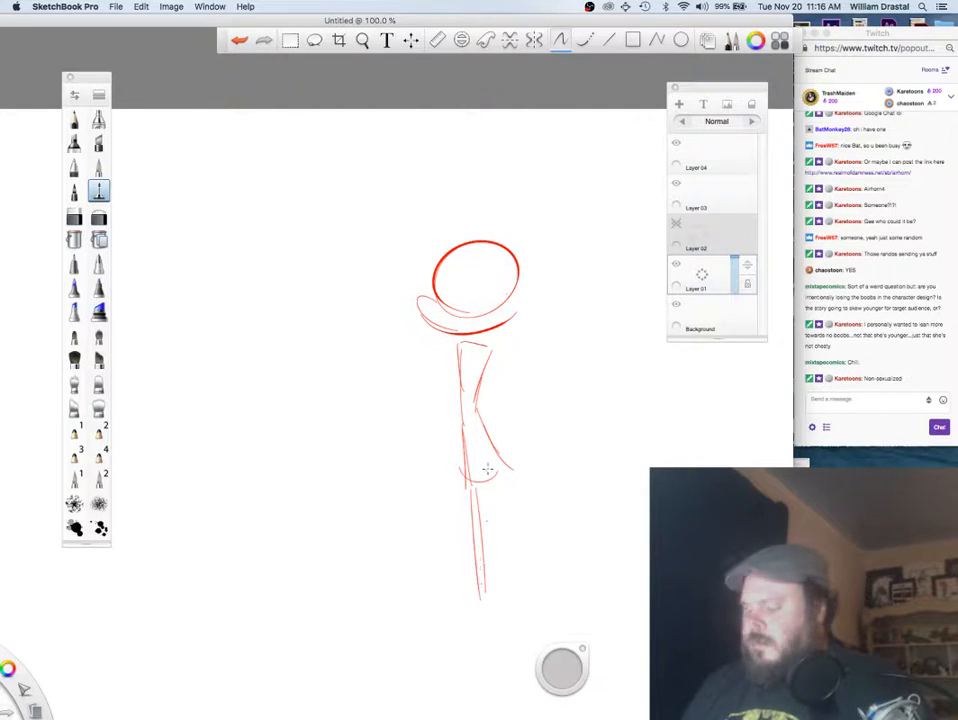
pyautogui.press('super+z')
pyautogui.press('super+z')
pyautogui.moveTo(468, 482)
pyautogui.mouseDown()
pyautogui.moveTo(473, 582)
pyautogui.moveTo(480, 551)
pyautogui.moveTo(483, 584)
pyautogui.mouseUp()
pyautogui.press('super+z')
pyautogui.press('super+z')
# Step: Draw two long thin legs below the tall figure's skirt, ending in pointed feet turned outward
pyautogui.moveTo(477, 485)
pyautogui.mouseDown()
pyautogui.moveTo(483, 569)
pyautogui.moveTo(415, 606)
pyautogui.moveTo(478, 594)
pyautogui.mouseUp()
pyautogui.moveTo(479, 508); pyautogui.dragTo(484, 583)
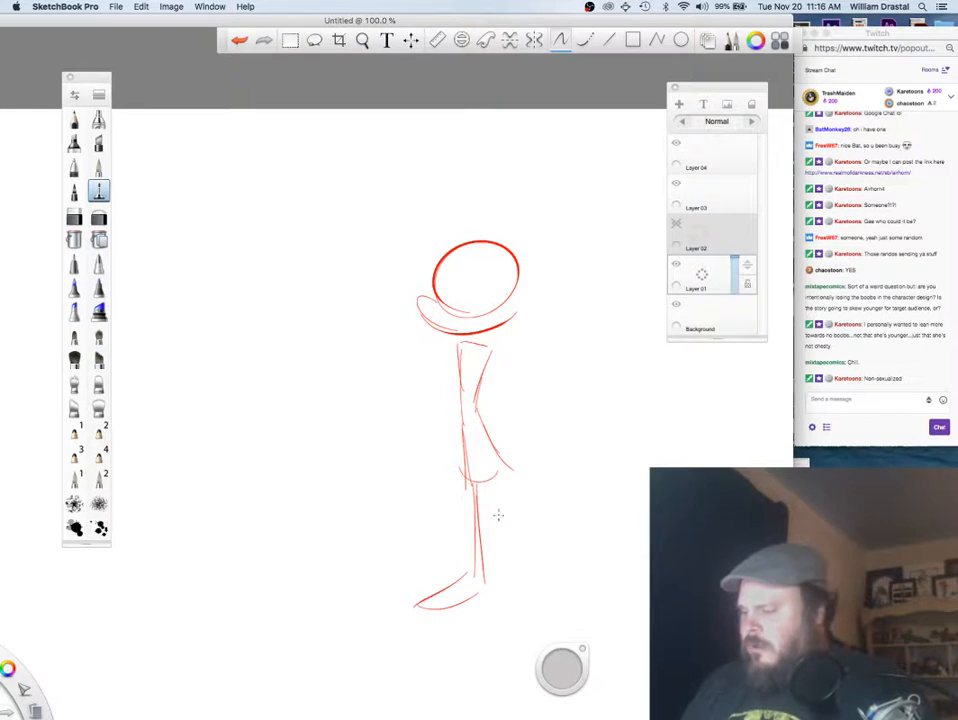
pyautogui.moveTo(460, 472)
pyautogui.mouseDown()
pyautogui.moveTo(497, 463)
pyautogui.moveTo(505, 577)
pyautogui.mouseUp()
pyautogui.moveTo(493, 470)
pyautogui.mouseDown()
pyautogui.moveTo(515, 598)
pyautogui.moveTo(508, 594)
pyautogui.moveTo(556, 630)
pyautogui.mouseUp()
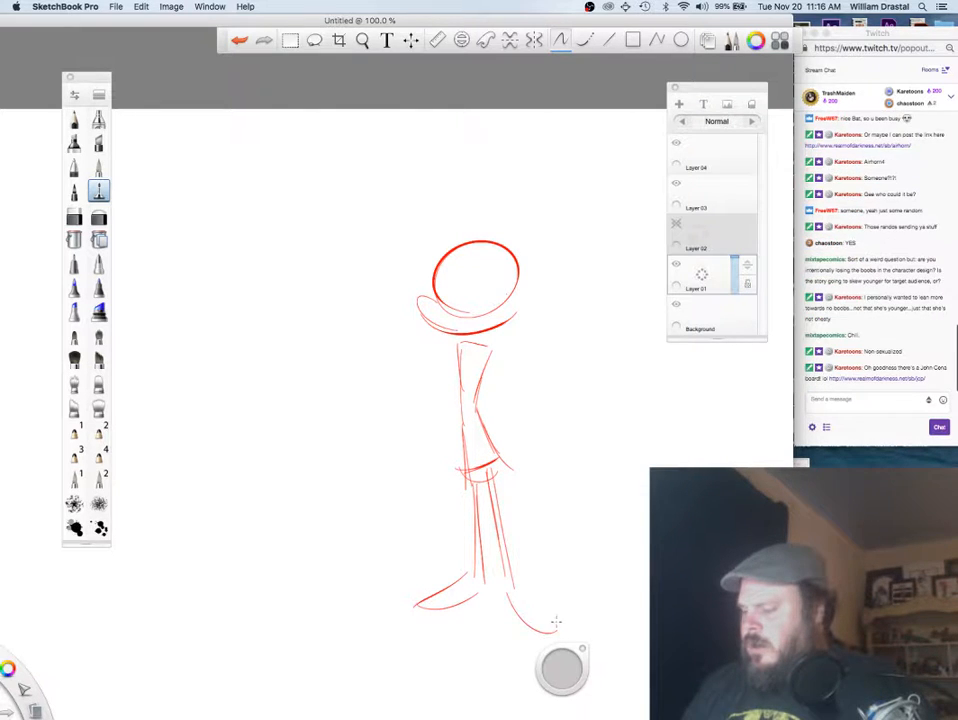
pyautogui.moveTo(505, 572); pyautogui.dragTo(555, 627)
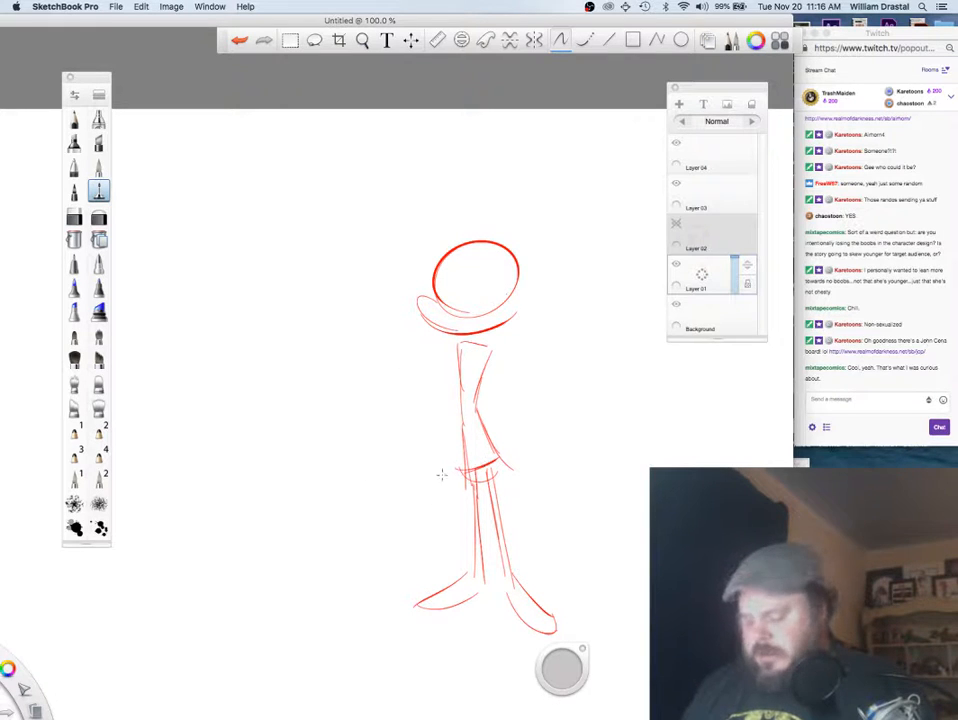
# Step: Rough in a short figure beside the tall one, with a small oval head and jaw on a large round body
pyautogui.moveTo(340, 437)
pyautogui.mouseDown()
pyautogui.moveTo(326, 499)
pyautogui.moveTo(284, 467)
pyautogui.mouseUp()
pyautogui.moveTo(323, 430); pyautogui.dragTo(369, 485)
pyautogui.moveTo(299, 500)
pyautogui.mouseDown()
pyautogui.moveTo(330, 505)
pyautogui.moveTo(374, 477)
pyautogui.mouseUp()
pyautogui.moveTo(262, 537); pyautogui.dragTo(337, 575)
pyautogui.moveTo(282, 570)
pyautogui.mouseDown()
pyautogui.moveTo(351, 586)
pyautogui.moveTo(387, 535)
pyautogui.mouseUp()
pyautogui.moveTo(366, 497)
pyautogui.mouseDown()
pyautogui.moveTo(341, 590)
pyautogui.moveTo(318, 591)
pyautogui.mouseUp()
pyautogui.moveTo(284, 512); pyautogui.dragTo(318, 586)
pyautogui.moveTo(373, 515)
pyautogui.mouseDown()
pyautogui.moveTo(379, 564)
pyautogui.moveTo(364, 579)
pyautogui.mouseUp()
pyautogui.moveTo(380, 577); pyautogui.dragTo(297, 601)
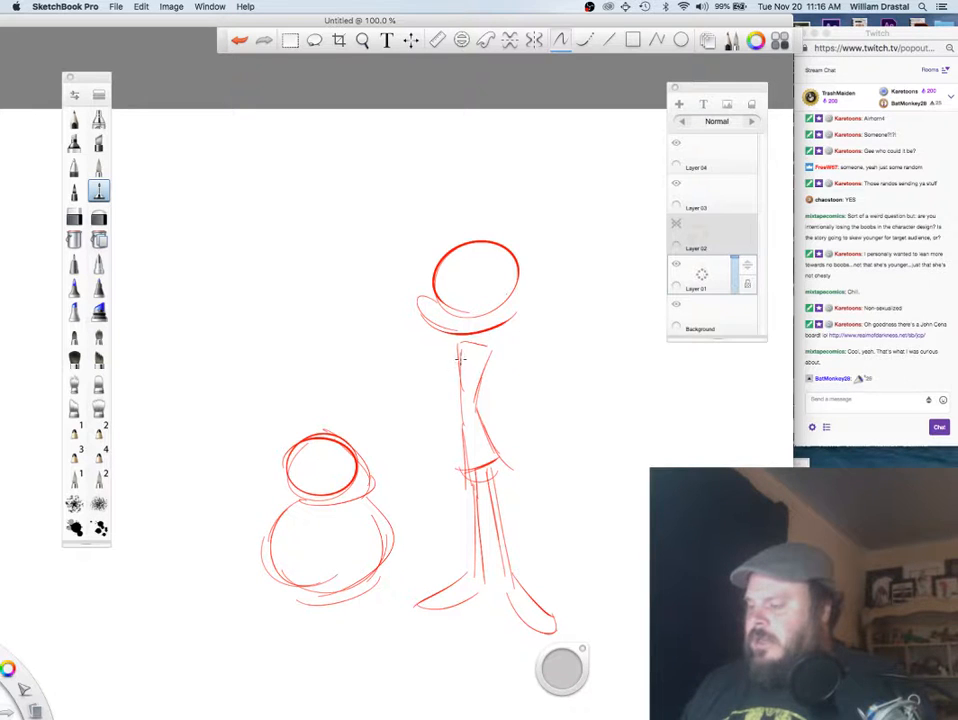
# Step: Draw a rounded ear on the tall figure, and an ear with a leaf-shaped tuft on the round figure, undoing misplaced strokes
pyautogui.moveTo(472, 346)
pyautogui.mouseDown()
pyautogui.moveTo(455, 362)
pyautogui.moveTo(474, 345)
pyautogui.mouseUp()
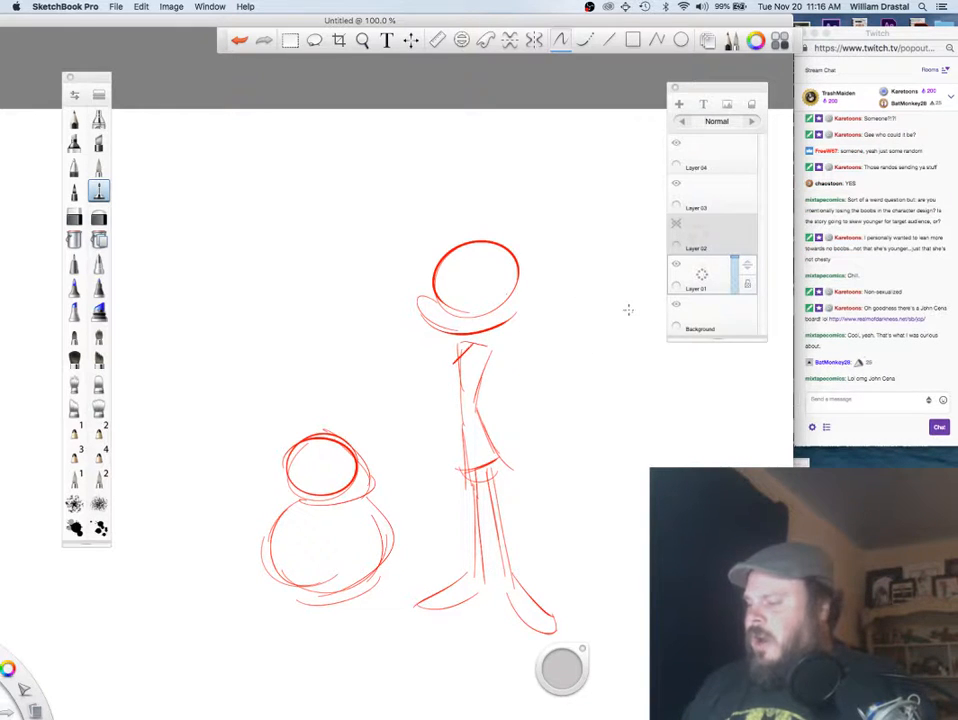
pyautogui.moveTo(515, 318); pyautogui.dragTo(521, 298)
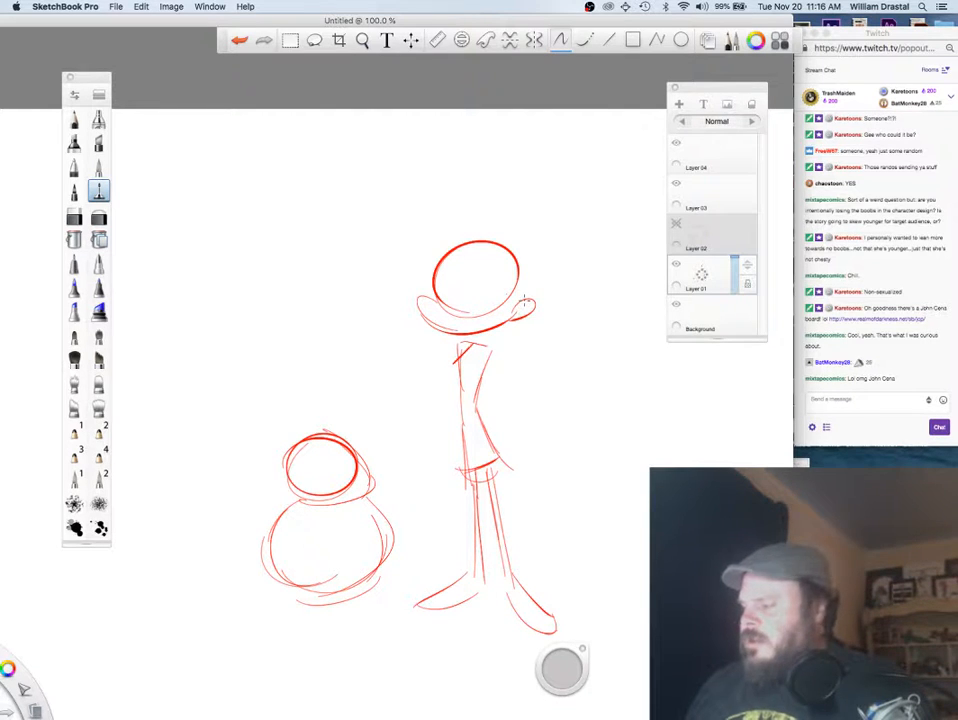
pyautogui.press('space')
pyautogui.moveTo(569, 436)
pyautogui.mouseDown()
pyautogui.moveTo(485, 443)
pyautogui.moveTo(596, 438)
pyautogui.mouseUp()
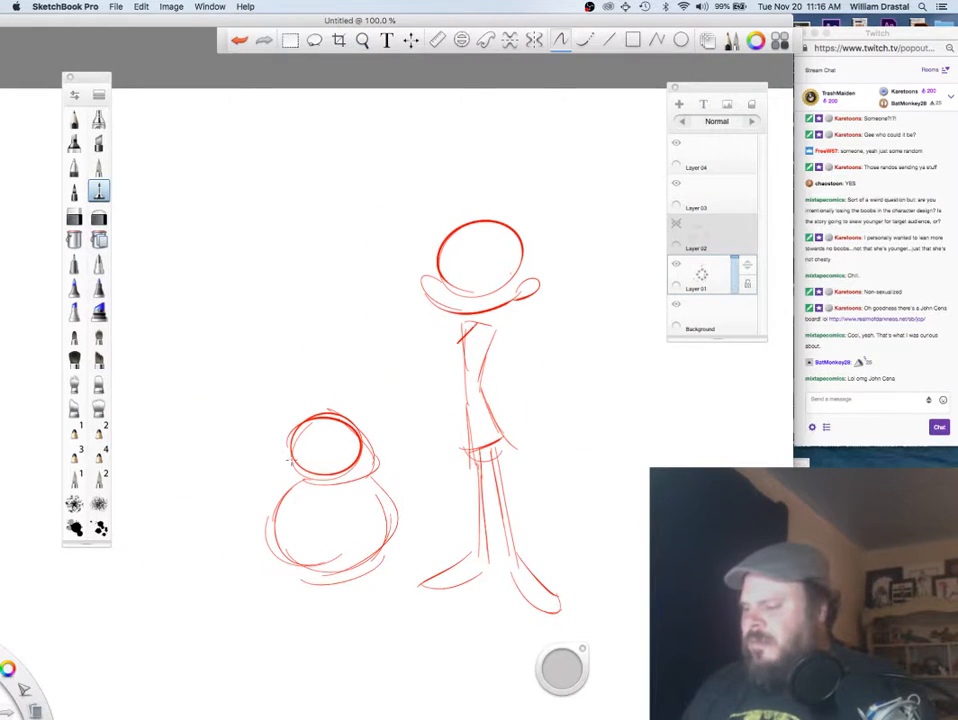
pyautogui.moveTo(291, 465)
pyautogui.mouseDown()
pyautogui.moveTo(284, 481)
pyautogui.moveTo(293, 476)
pyautogui.moveTo(253, 420)
pyautogui.mouseUp()
pyautogui.press('super+z')
pyautogui.press('super+z')
pyautogui.moveTo(290, 458); pyautogui.dragTo(284, 472)
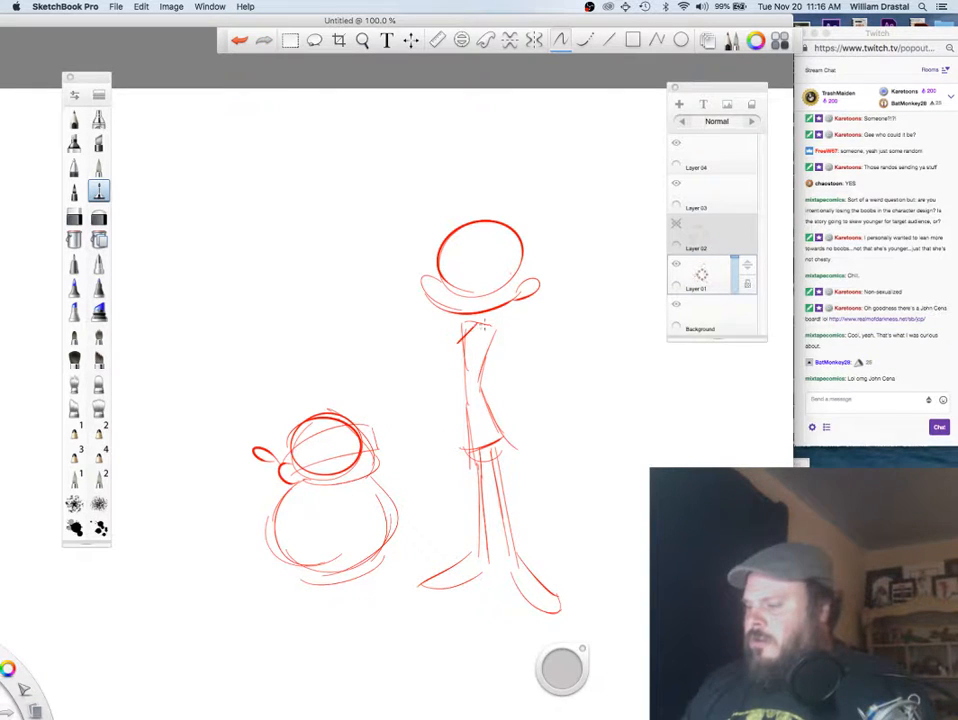
pyautogui.press('super+z')
# Step: Erase the diagonal stroke at the tall figure's shoulder, and add the neck, collar, belt and knee marks
pyautogui.press('e')
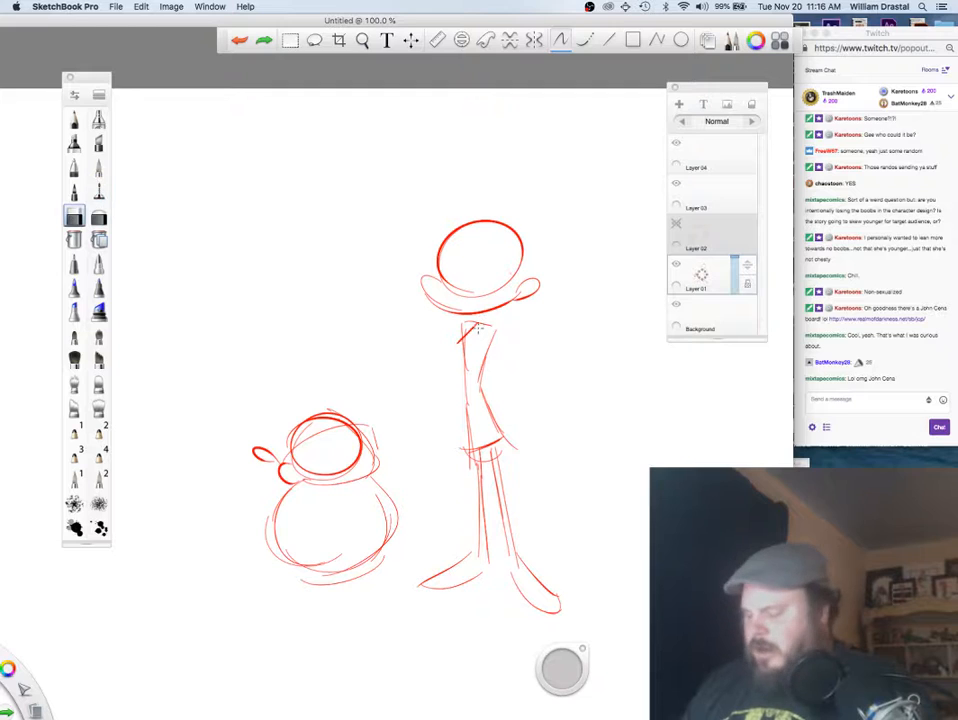
pyautogui.moveTo(460, 339); pyautogui.dragTo(476, 324)
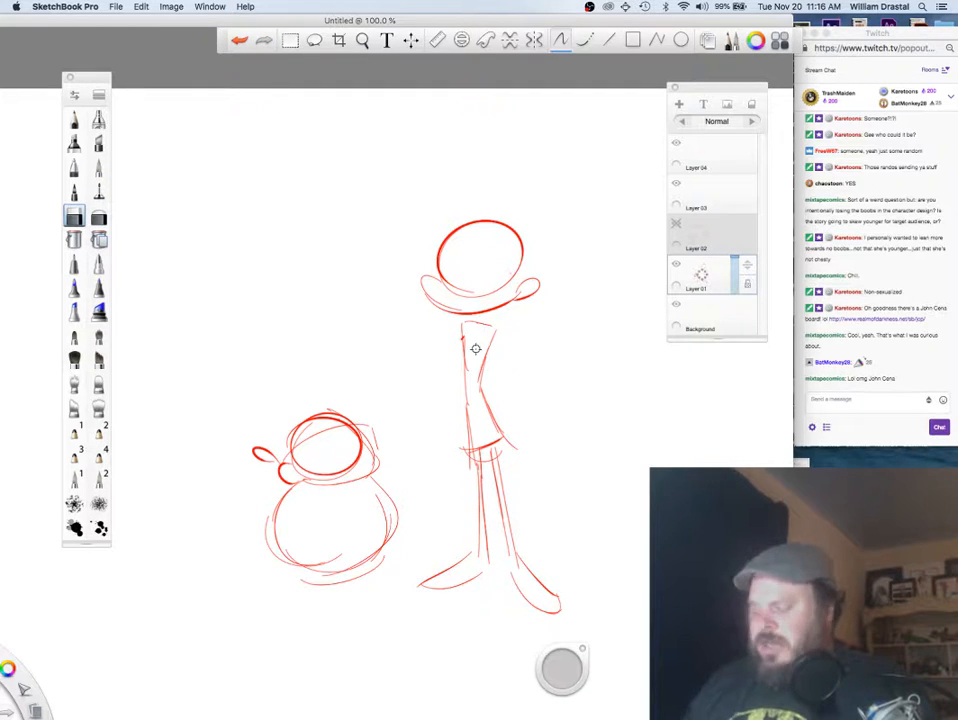
pyautogui.press('e')
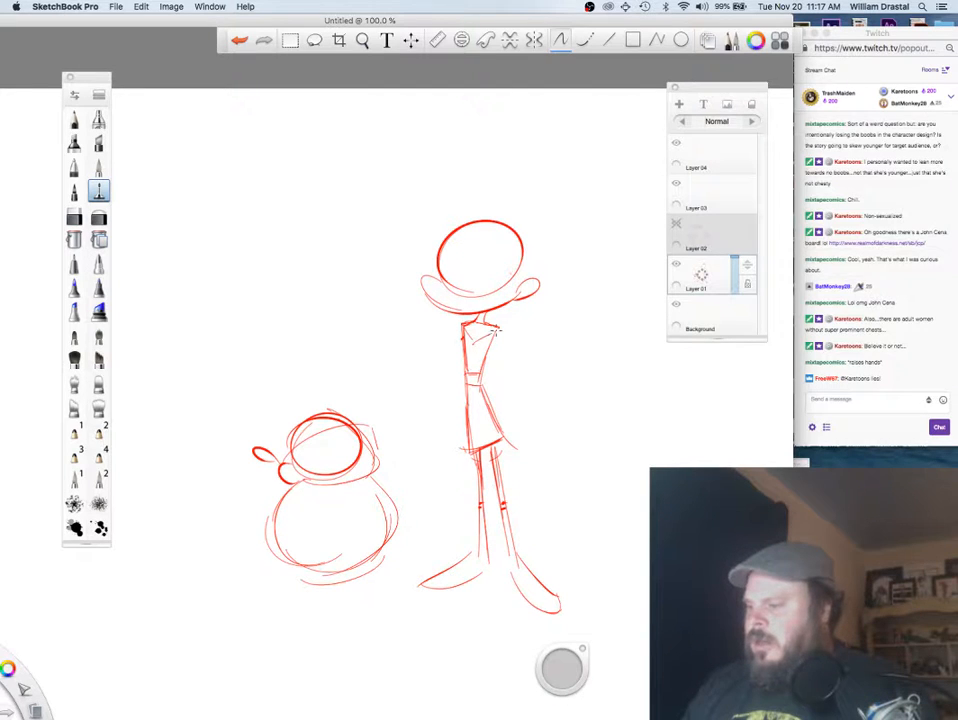
# Step: Draw the tall figure's thin hanging arms with a hand, and add the inner ear and a hairline across the forehead
pyautogui.moveTo(500, 334); pyautogui.dragTo(502, 378)
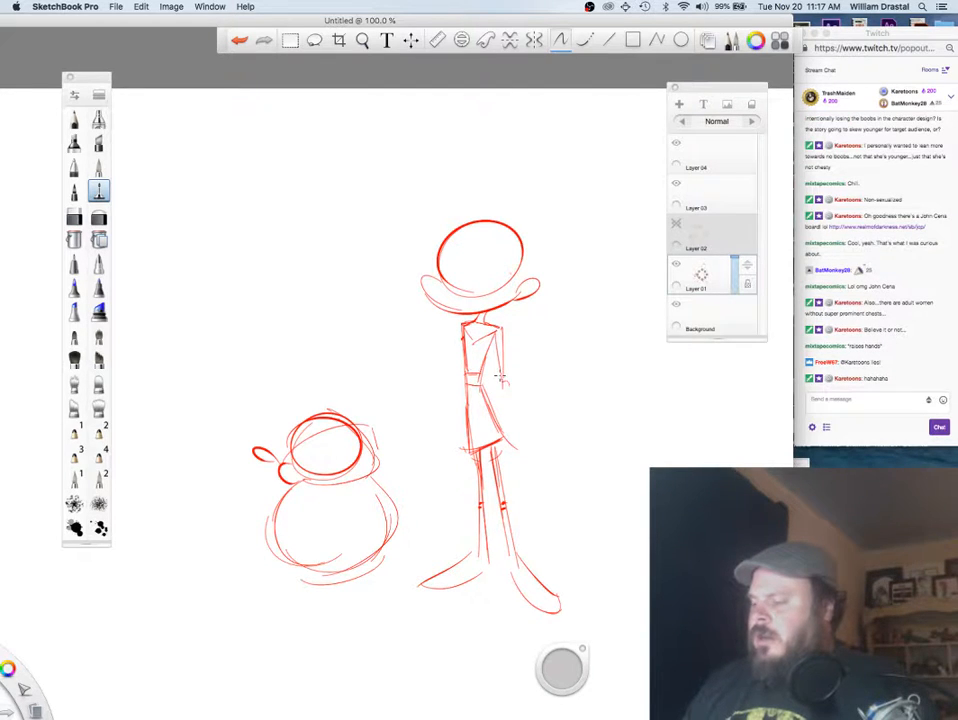
pyautogui.moveTo(501, 378); pyautogui.dragTo(519, 440)
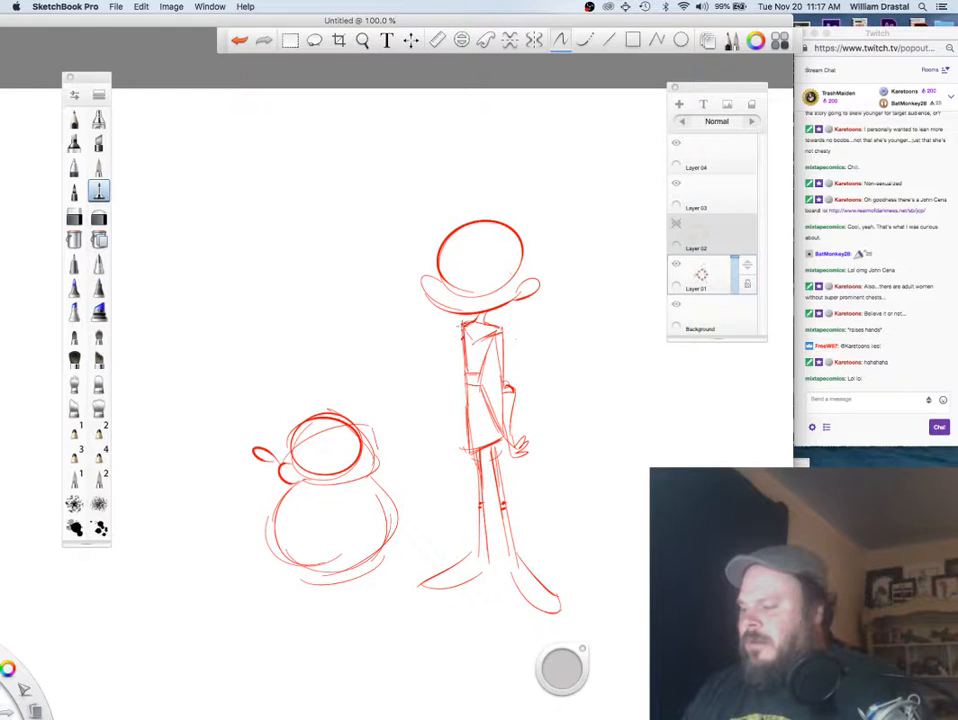
pyautogui.moveTo(460, 325); pyautogui.dragTo(456, 390)
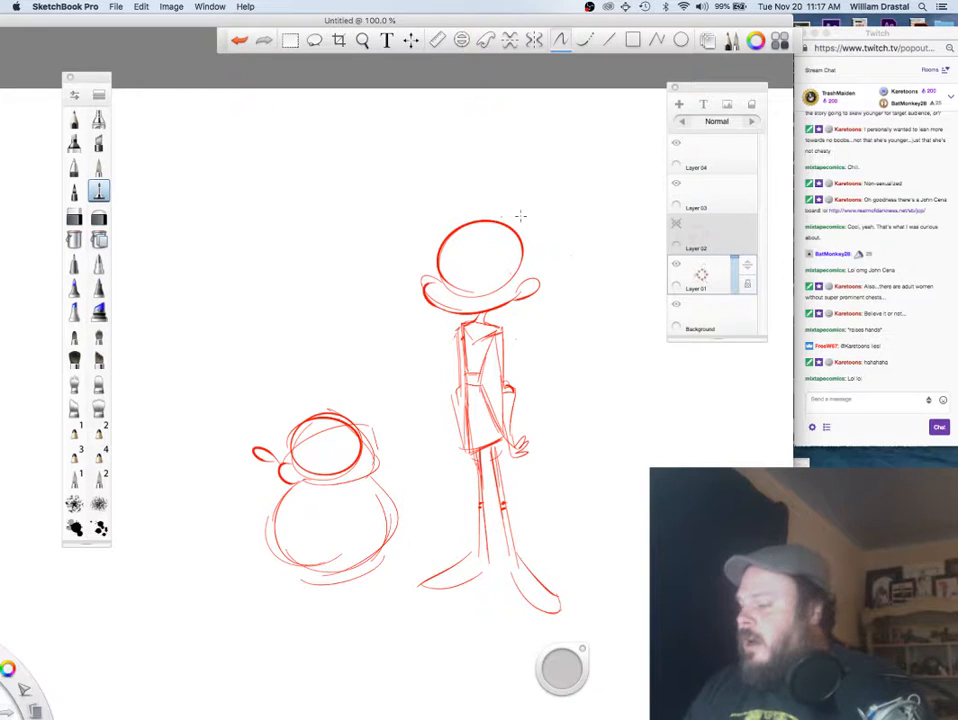
pyautogui.moveTo(528, 276); pyautogui.dragTo(526, 298)
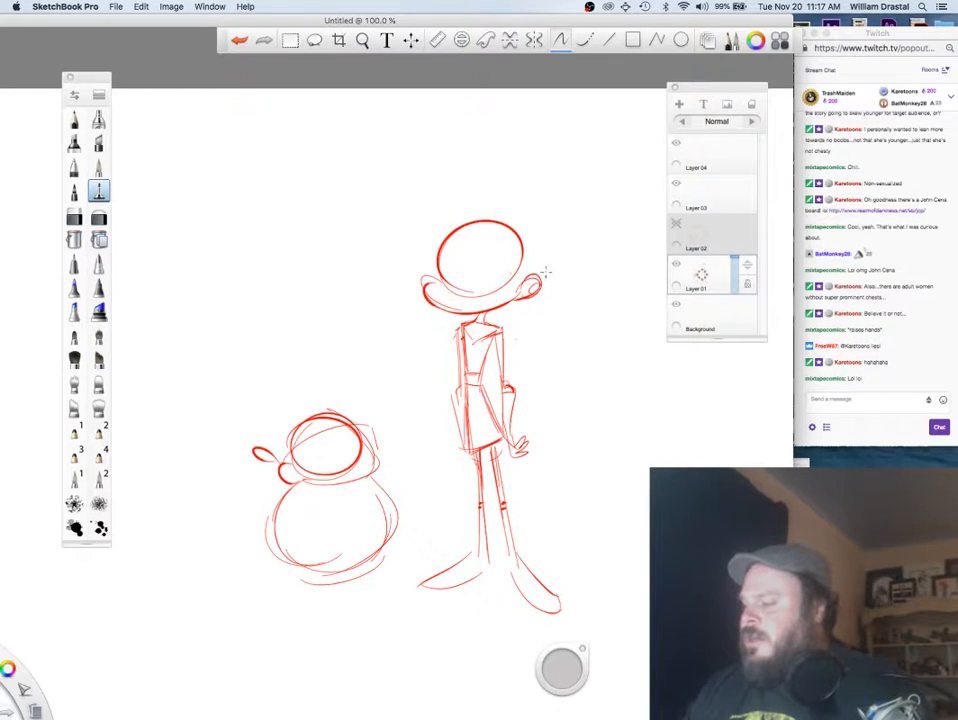
pyautogui.moveTo(488, 226); pyautogui.dragTo(506, 290)
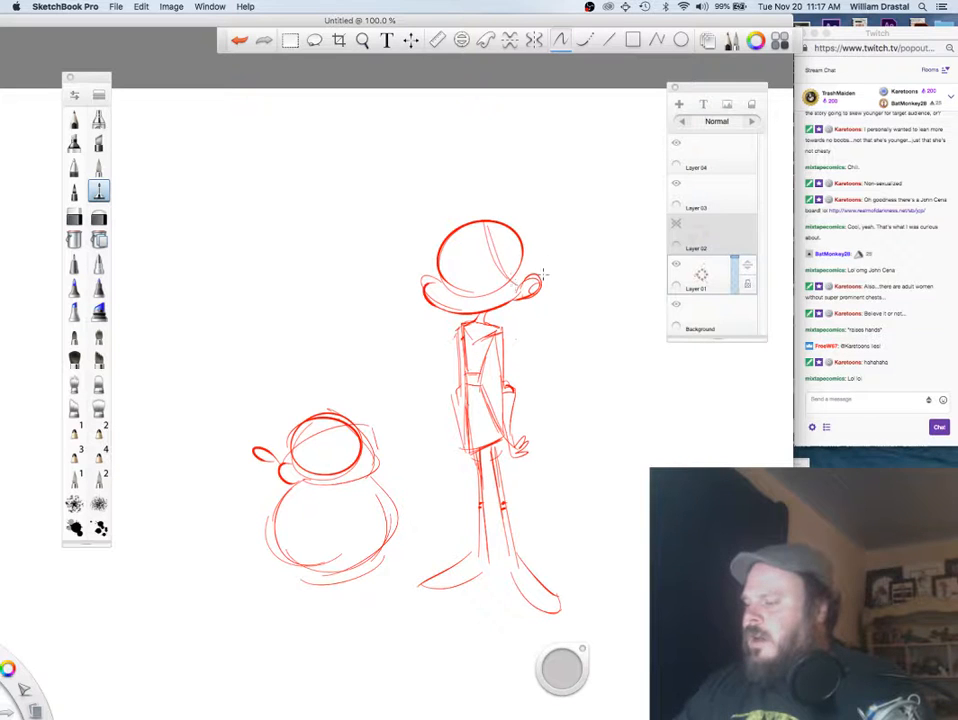
# Step: Sketch a separate head study above the tall figure, with a protruding jaw, oval eyes, round ear and wavy swept hair
pyautogui.moveTo(594, 172); pyautogui.dragTo(590, 207)
pyautogui.moveTo(633, 166)
pyautogui.mouseDown()
pyautogui.moveTo(551, 218)
pyautogui.moveTo(630, 219)
pyautogui.mouseUp()
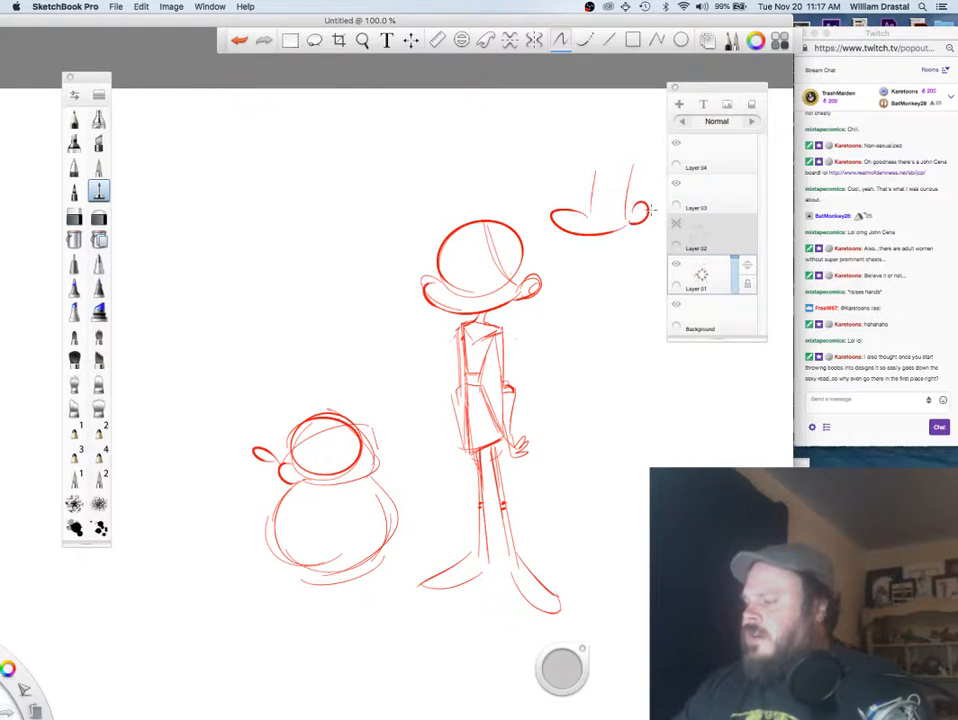
pyautogui.moveTo(603, 128)
pyautogui.mouseDown()
pyautogui.moveTo(556, 160)
pyautogui.moveTo(641, 160)
pyautogui.moveTo(656, 215)
pyautogui.moveTo(603, 203)
pyautogui.moveTo(600, 217)
pyautogui.moveTo(625, 229)
pyautogui.moveTo(617, 230)
pyautogui.moveTo(612, 183)
pyautogui.moveTo(623, 185)
pyautogui.moveTo(582, 208)
pyautogui.mouseUp()
pyautogui.press('super+z')
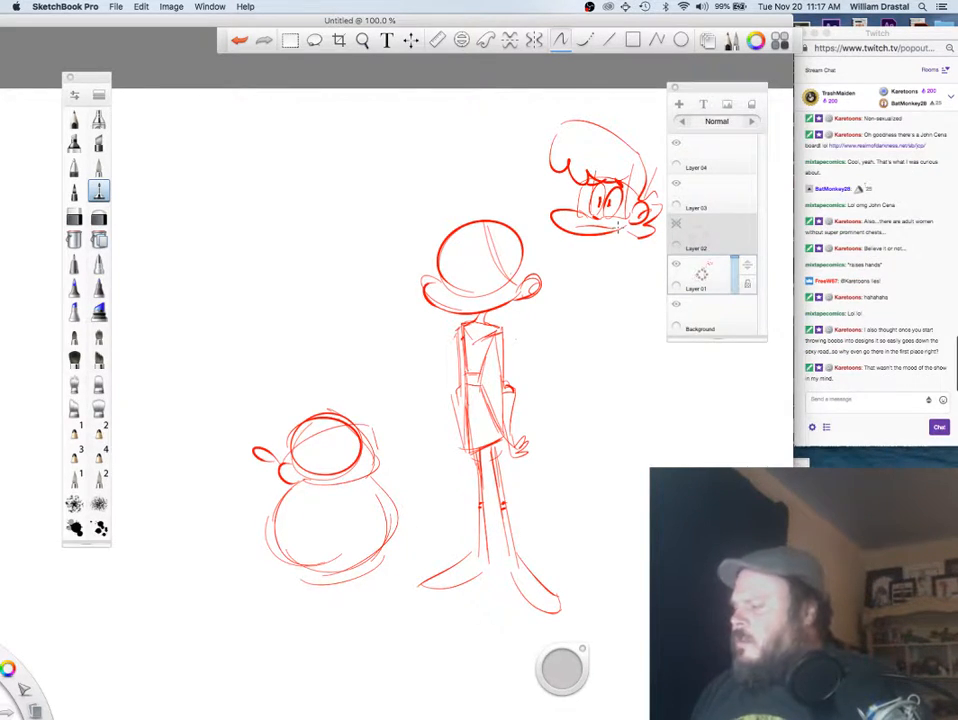
# Step: Draw the tall figure's long straight hair, parted on the forehead and falling past both shoulders to ragged ends
pyautogui.moveTo(485, 224)
pyautogui.mouseDown()
pyautogui.moveTo(438, 264)
pyautogui.moveTo(525, 223)
pyautogui.moveTo(542, 255)
pyautogui.mouseUp()
pyautogui.moveTo(532, 306)
pyautogui.mouseDown()
pyautogui.moveTo(530, 362)
pyautogui.moveTo(515, 370)
pyautogui.mouseUp()
pyautogui.moveTo(444, 316); pyautogui.dragTo(455, 375)
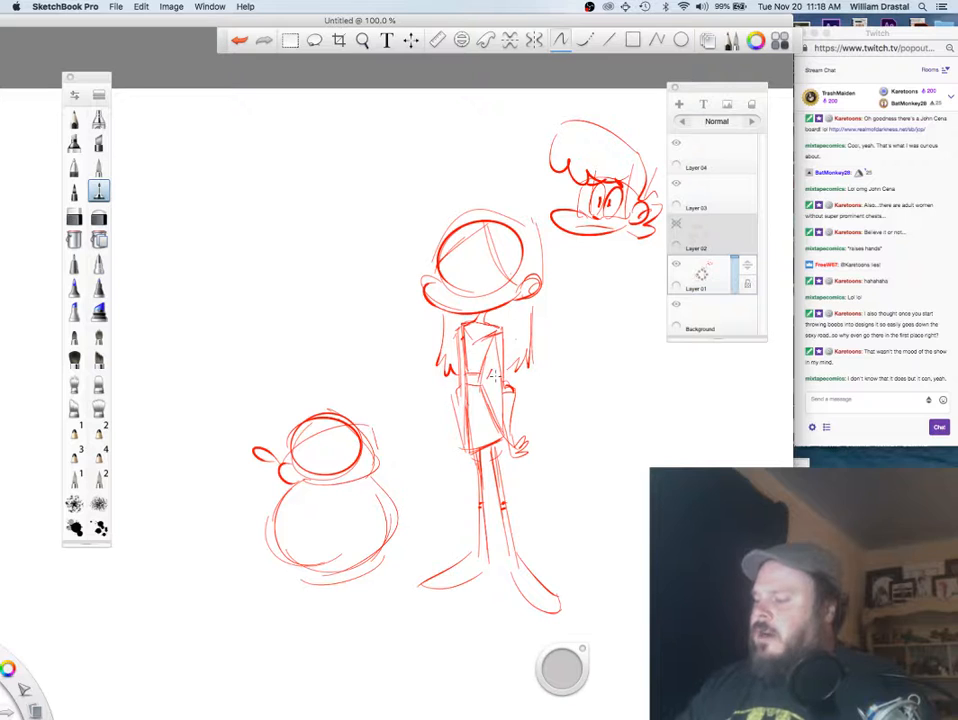
pyautogui.moveTo(535, 301)
pyautogui.mouseDown()
pyautogui.moveTo(533, 368)
pyautogui.moveTo(516, 367)
pyautogui.mouseUp()
pyautogui.moveTo(447, 312); pyautogui.dragTo(447, 373)
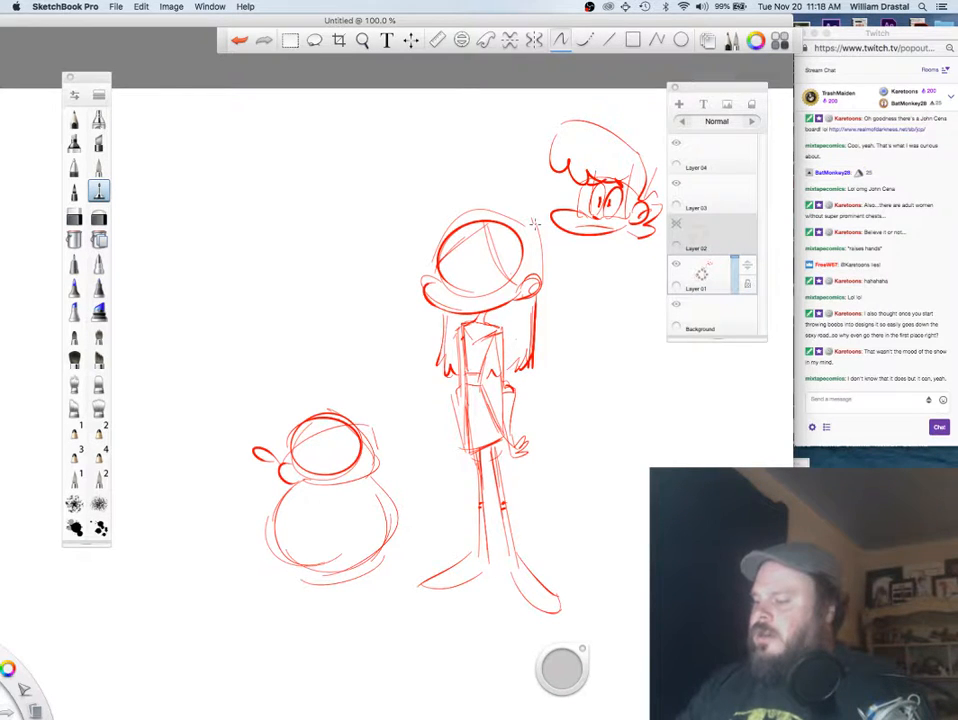
# Step: Give the tall figure large oval eyes with pupils and a small mouth, and reinforce the outline of the torso and arm
pyautogui.moveTo(471, 287); pyautogui.dragTo(452, 286)
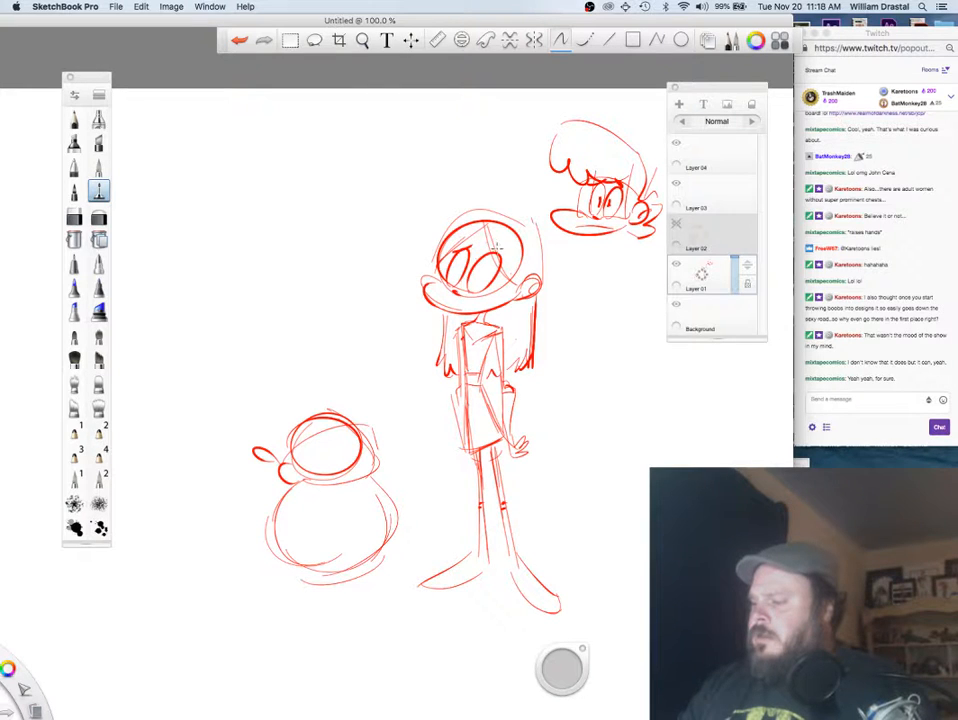
pyautogui.moveTo(497, 248)
pyautogui.mouseDown()
pyautogui.moveTo(459, 268)
pyautogui.moveTo(484, 276)
pyautogui.moveTo(490, 268)
pyautogui.moveTo(482, 307)
pyautogui.mouseUp()
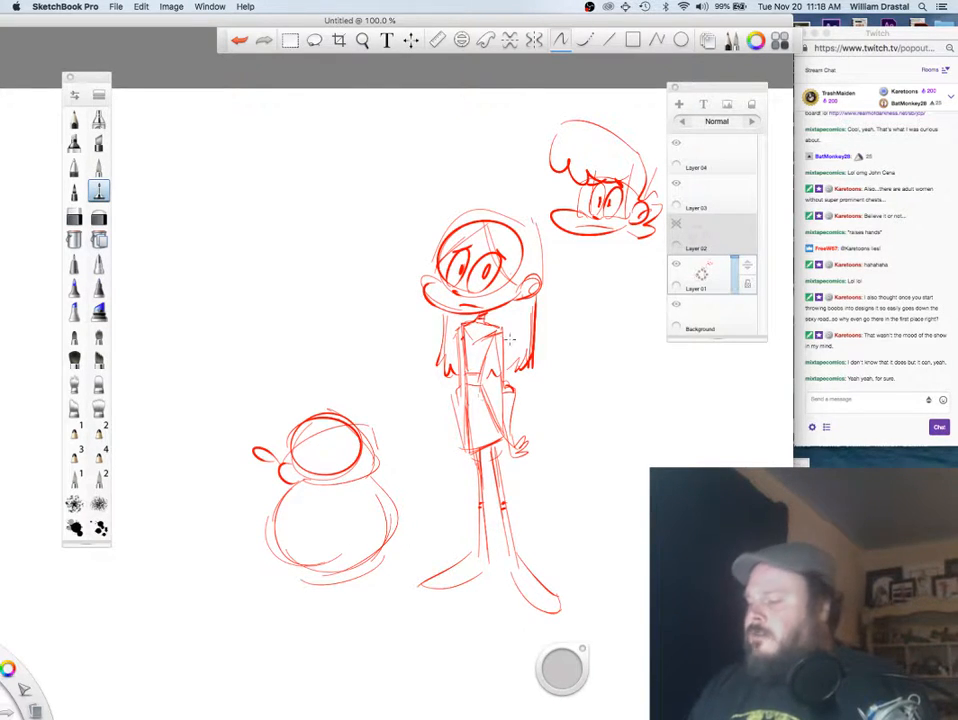
pyautogui.moveTo(462, 324); pyautogui.dragTo(465, 443)
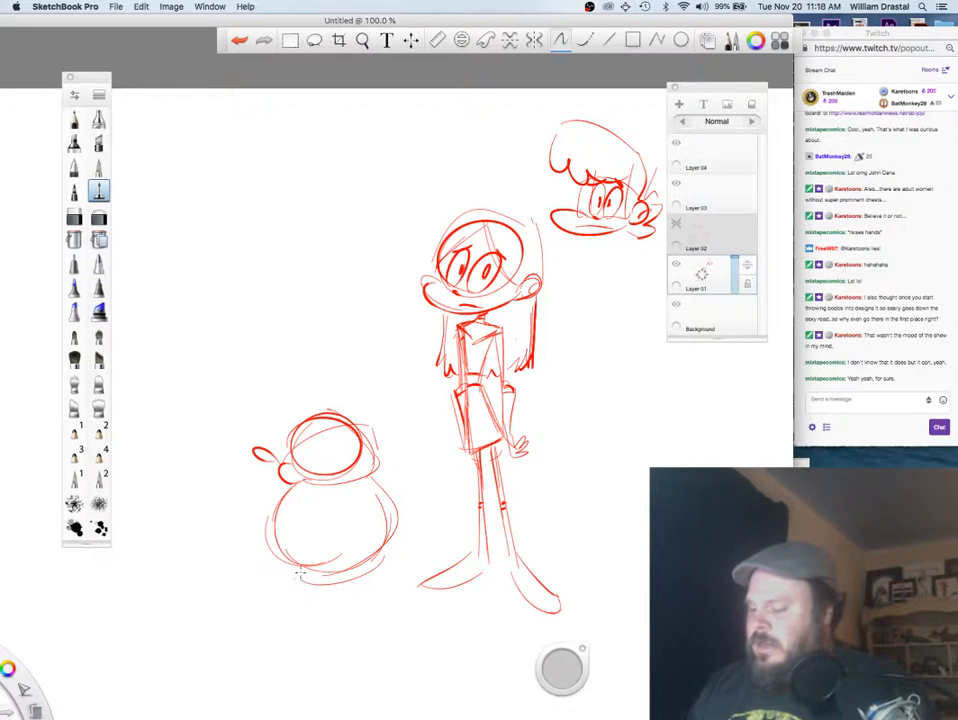
# Step: Draw two short legs with small feet under the round figure's body, and add a collar below its head
pyautogui.moveTo(356, 568); pyautogui.dragTo(374, 578)
pyautogui.moveTo(382, 553)
pyautogui.mouseDown()
pyautogui.moveTo(387, 580)
pyautogui.moveTo(351, 587)
pyautogui.mouseUp()
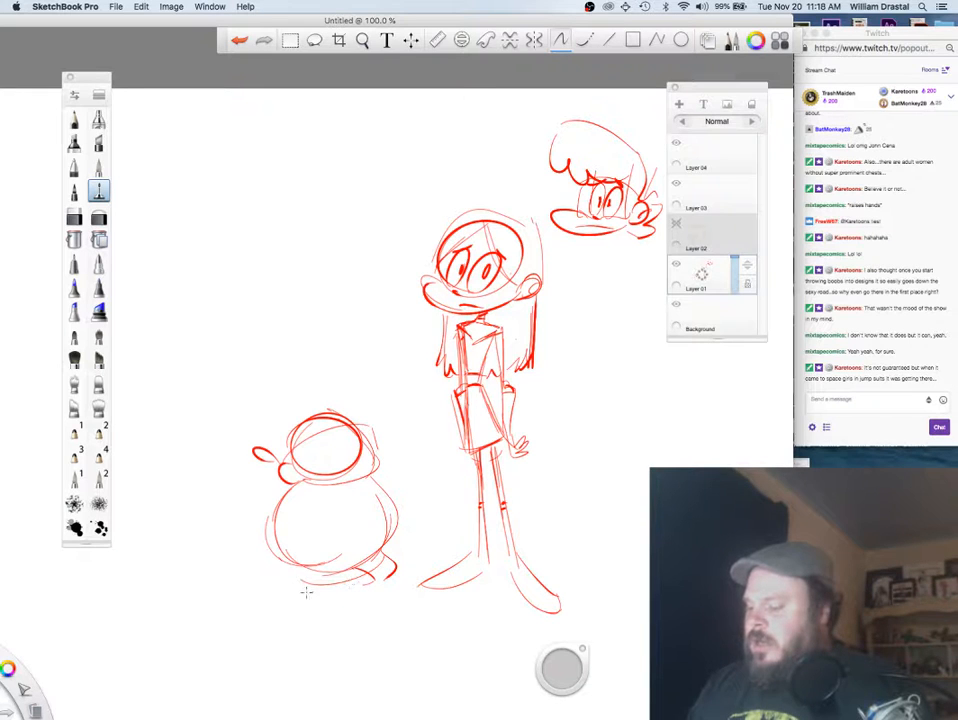
pyautogui.moveTo(281, 560); pyautogui.dragTo(281, 592)
pyautogui.moveTo(295, 598)
pyautogui.mouseDown()
pyautogui.moveTo(323, 573)
pyautogui.moveTo(287, 598)
pyautogui.mouseUp()
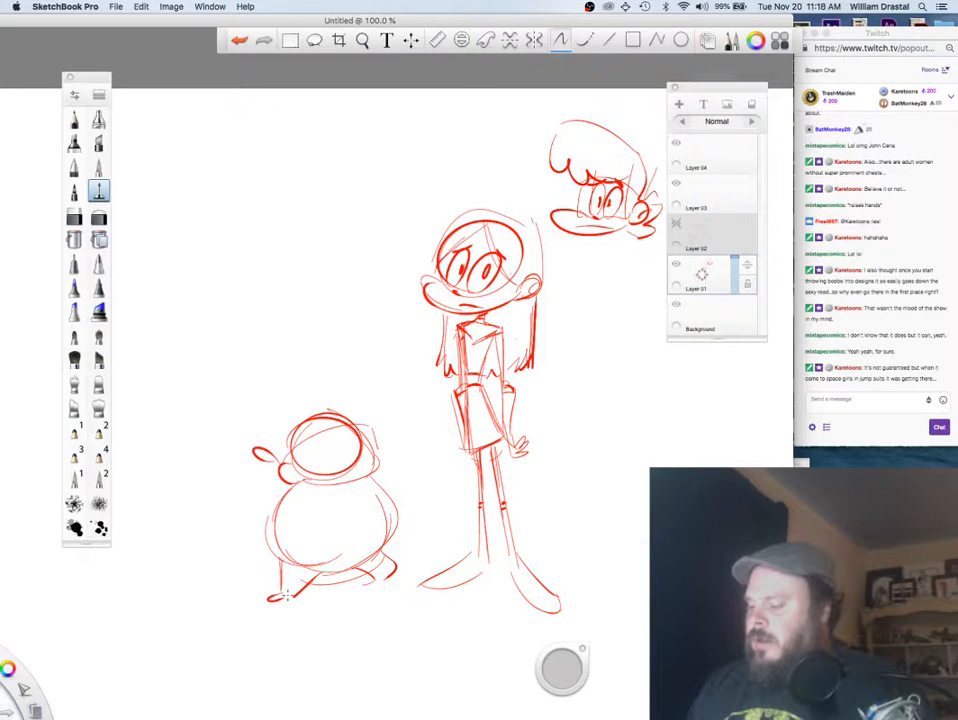
pyautogui.moveTo(368, 586); pyautogui.dragTo(392, 587)
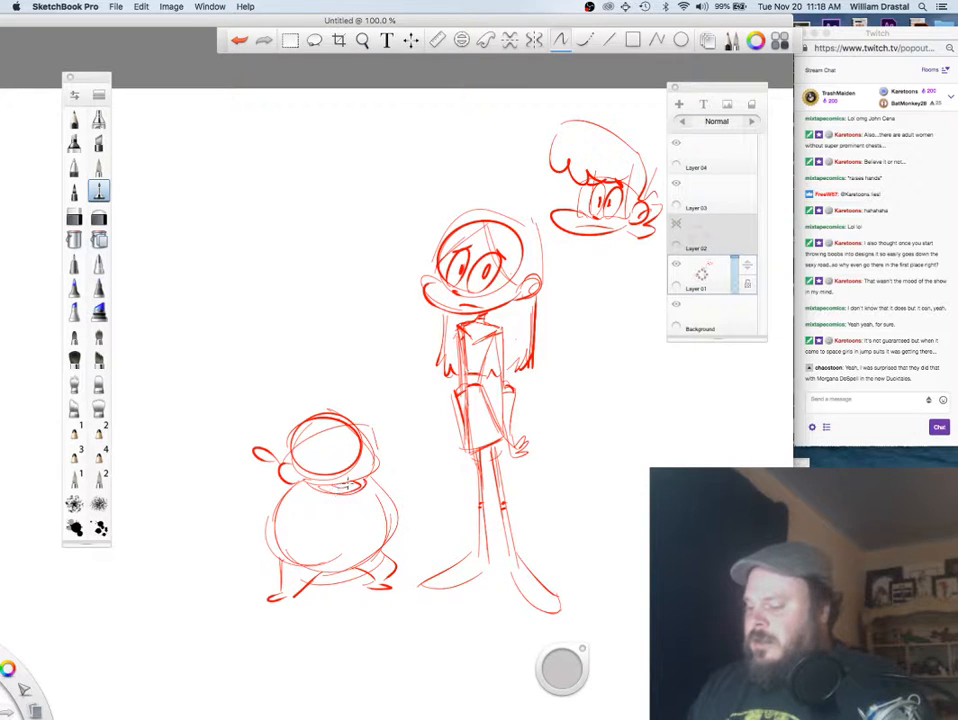
# Step: Draw two close-set eyes with pupils and a wide smile on the round figure's face
pyautogui.moveTo(310, 449)
pyautogui.mouseDown()
pyautogui.moveTo(322, 461)
pyautogui.moveTo(310, 446)
pyautogui.mouseUp()
pyautogui.moveTo(331, 442); pyautogui.dragTo(353, 450)
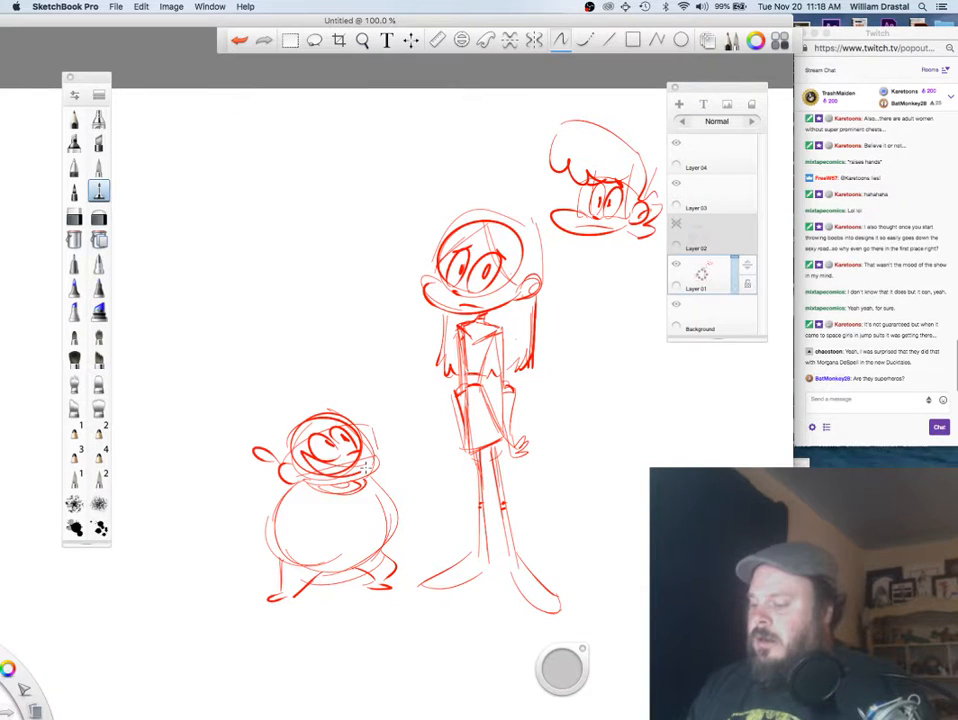
# Step: Draw a hand on the round figure's belly, and undo the bent arm strokes beside the body
pyautogui.moveTo(278, 520)
pyautogui.mouseDown()
pyautogui.moveTo(291, 526)
pyautogui.moveTo(276, 543)
pyautogui.moveTo(256, 509)
pyautogui.moveTo(271, 512)
pyautogui.moveTo(243, 532)
pyautogui.mouseUp()
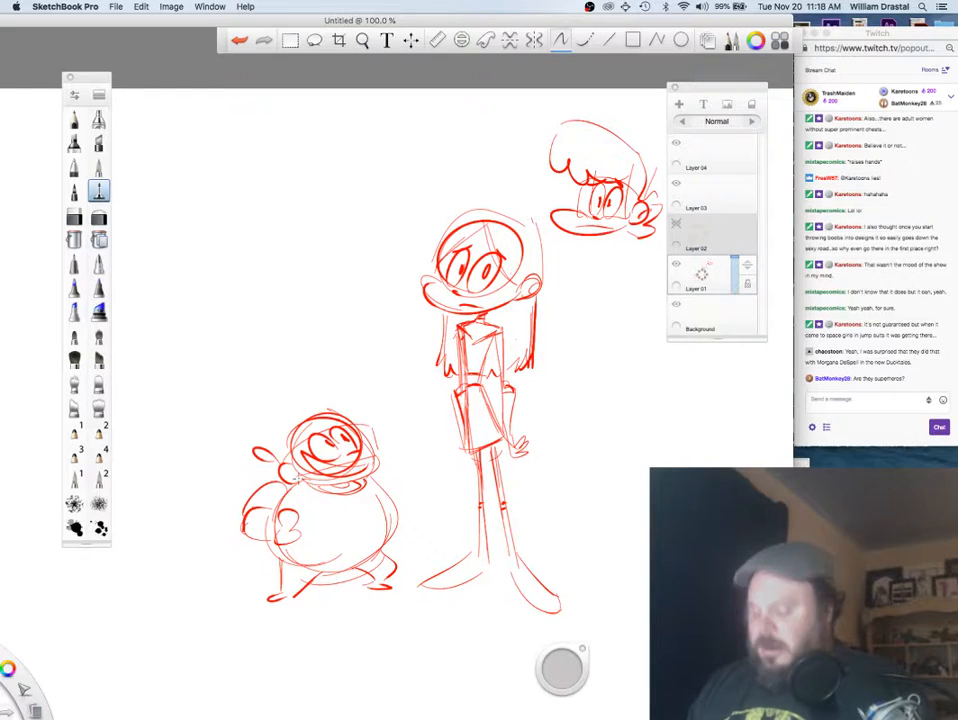
pyautogui.press('super+z')
pyautogui.press('super+z')
pyautogui.press('super+z')
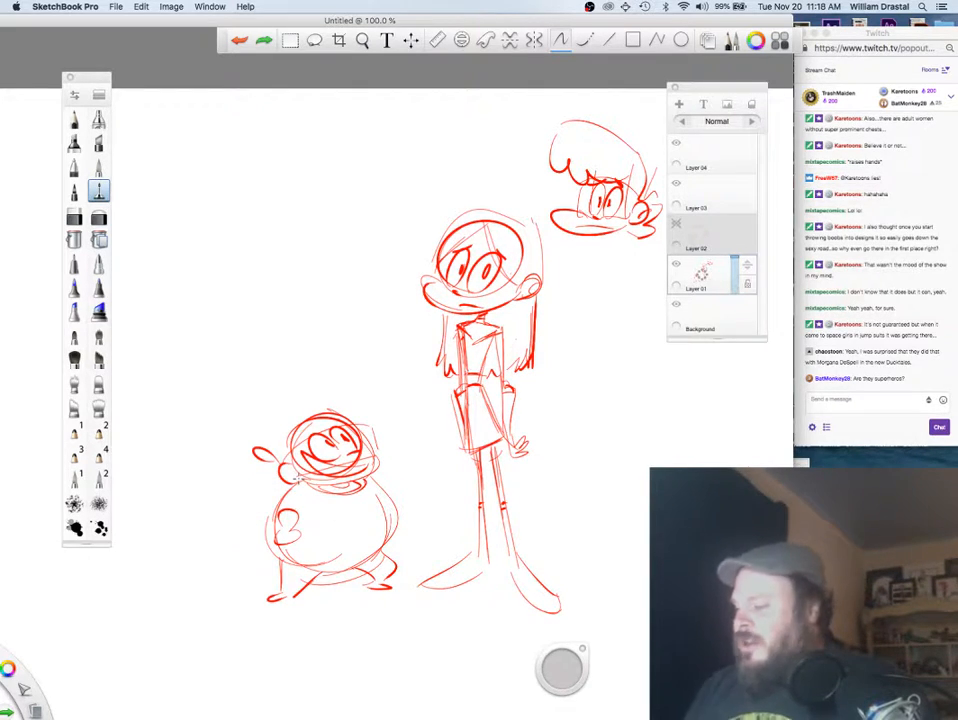
# Step: Add a V-shaped collar to the tall figure, and draw the round figure's fist and bent arm beside the belly
pyautogui.moveTo(458, 326); pyautogui.dragTo(498, 329)
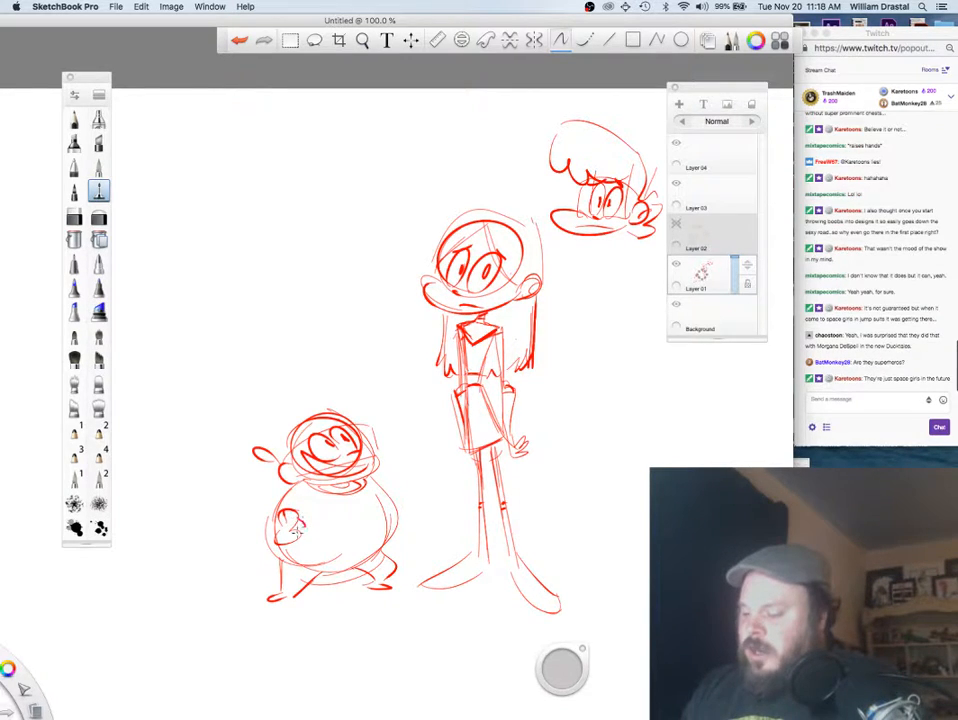
pyautogui.moveTo(275, 521)
pyautogui.mouseDown()
pyautogui.moveTo(251, 526)
pyautogui.moveTo(283, 544)
pyautogui.mouseUp()
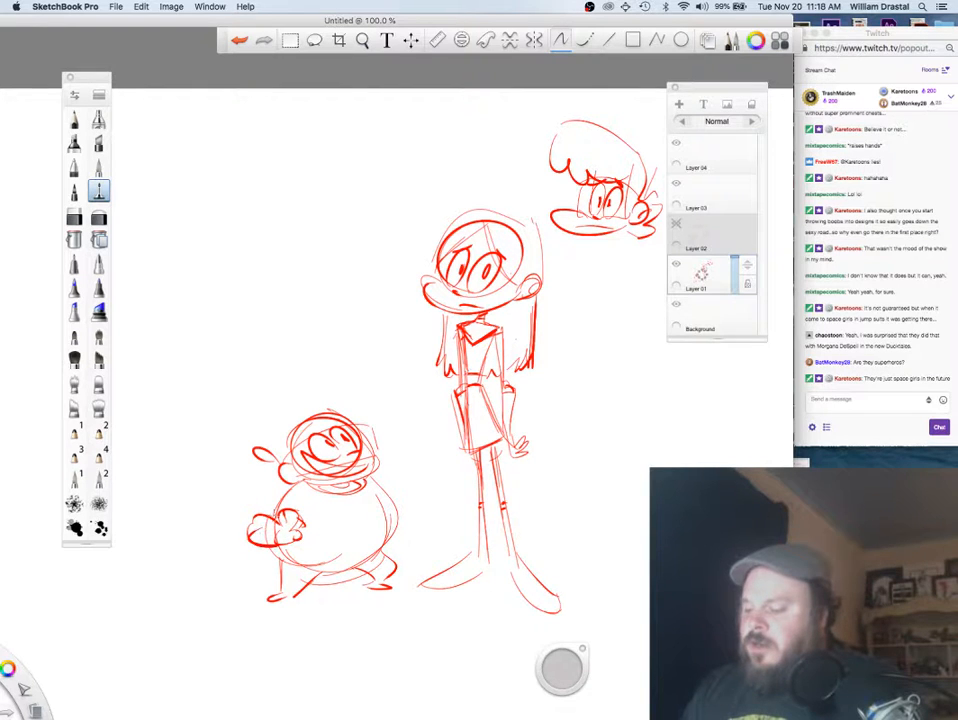
pyautogui.moveTo(292, 485)
pyautogui.mouseDown()
pyautogui.moveTo(252, 511)
pyautogui.moveTo(297, 491)
pyautogui.moveTo(363, 484)
pyautogui.mouseUp()
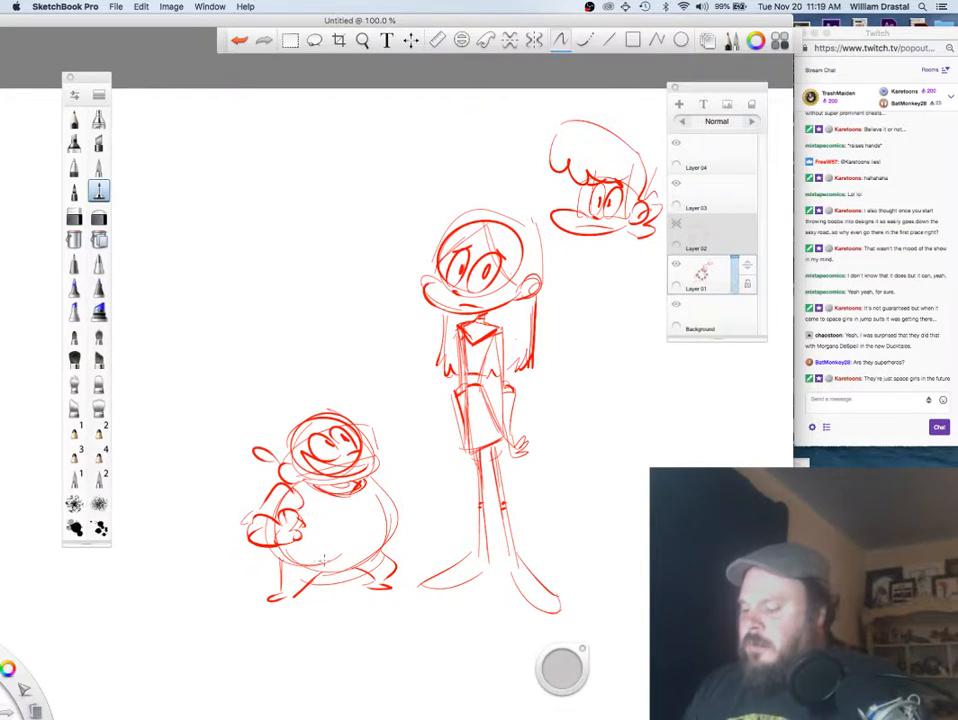
# Step: Draw a belt with an oval buckle around the round figure's belly, reinforce the body's side, and add the second arm
pyautogui.moveTo(285, 560); pyautogui.dragTo(365, 572)
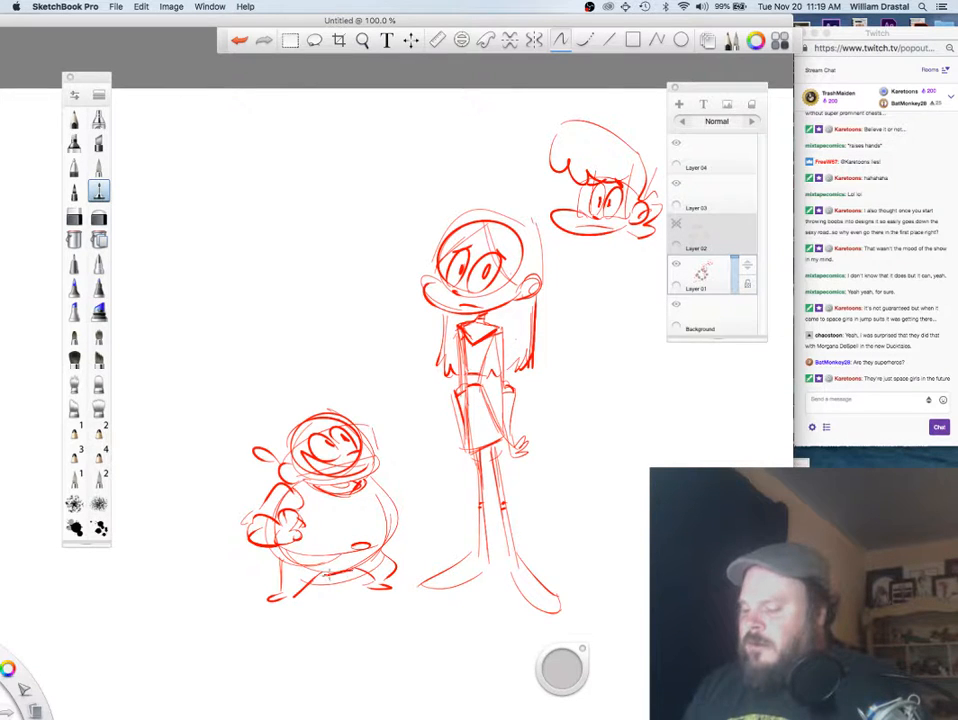
pyautogui.moveTo(299, 552); pyautogui.dragTo(391, 535)
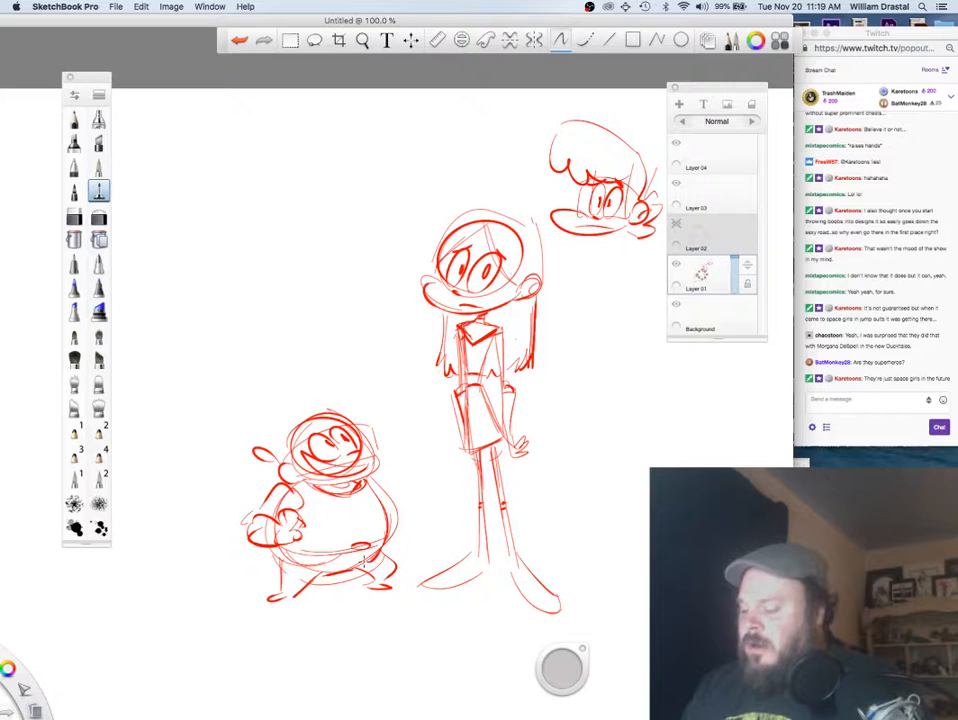
pyautogui.moveTo(395, 499)
pyautogui.mouseDown()
pyautogui.moveTo(384, 508)
pyautogui.moveTo(390, 521)
pyautogui.moveTo(396, 488)
pyautogui.moveTo(400, 520)
pyautogui.mouseUp()
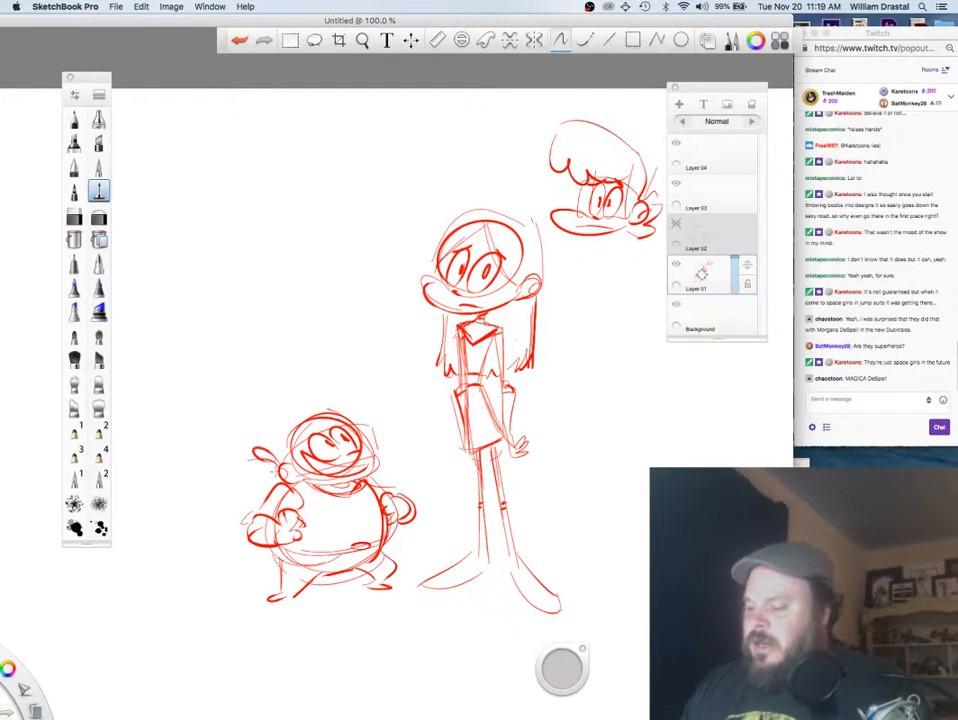
# Step: Outline a large rounded hair shape with curls behind the round figure's ear, and add a loop beside the tall figure's ear
pyautogui.moveTo(272, 440)
pyautogui.mouseDown()
pyautogui.moveTo(307, 375)
pyautogui.moveTo(329, 370)
pyautogui.moveTo(372, 385)
pyautogui.moveTo(386, 405)
pyautogui.moveTo(351, 415)
pyautogui.mouseUp()
pyautogui.moveTo(271, 472)
pyautogui.mouseDown()
pyautogui.moveTo(262, 468)
pyautogui.moveTo(267, 488)
pyautogui.mouseUp()
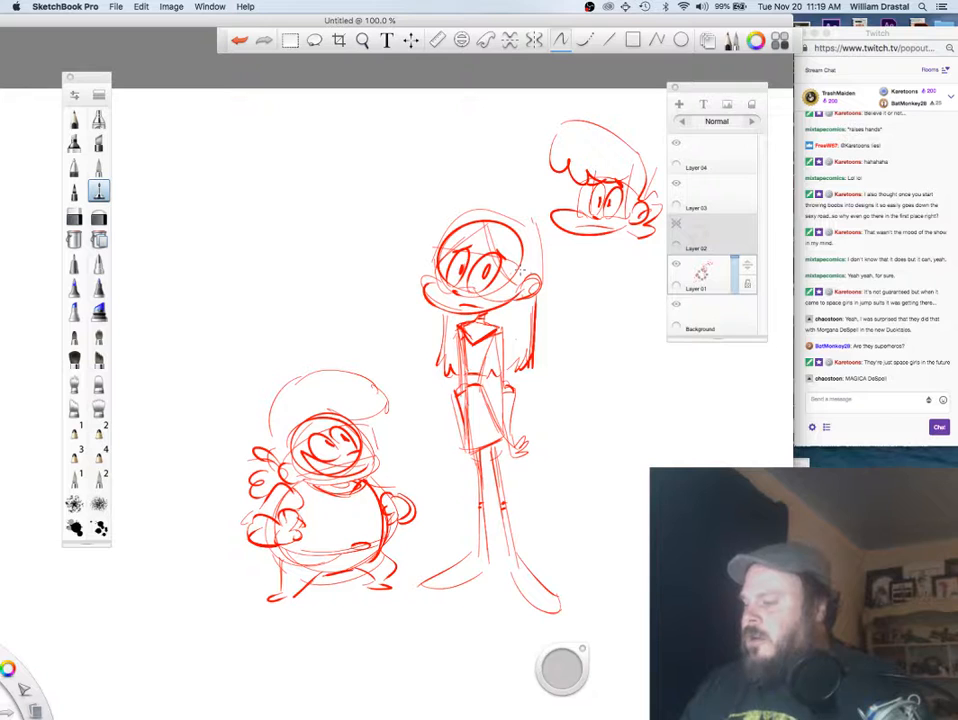
pyautogui.moveTo(536, 268); pyautogui.dragTo(557, 262)
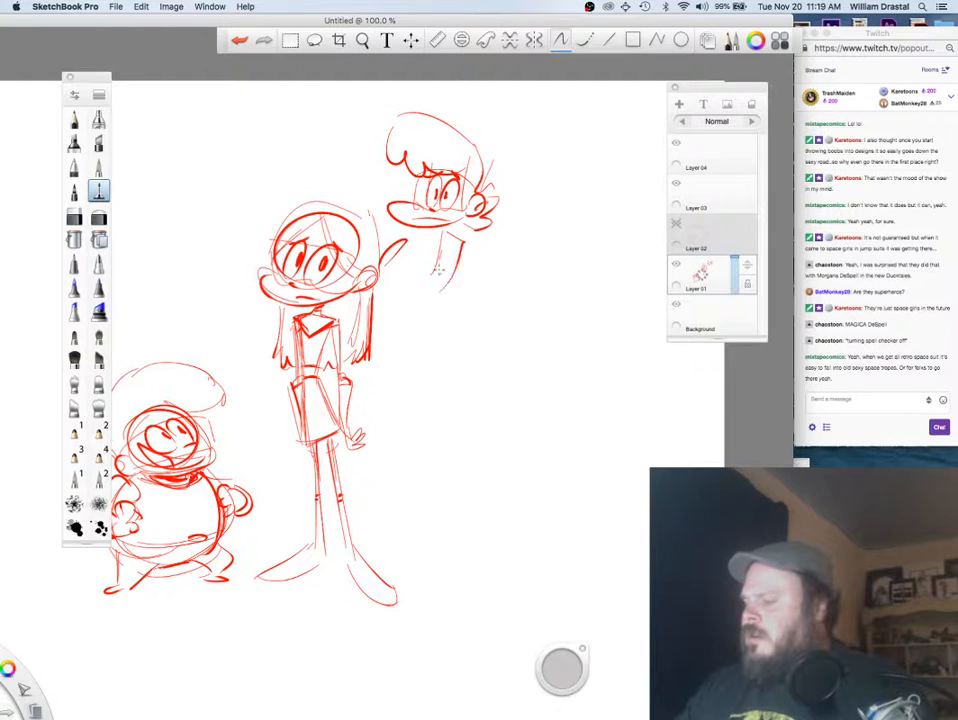
# Step: Draw a slim torso and a flared tunic under the curly-haired head study, and undo the straight leg line
pyautogui.moveTo(441, 230); pyautogui.dragTo(430, 287)
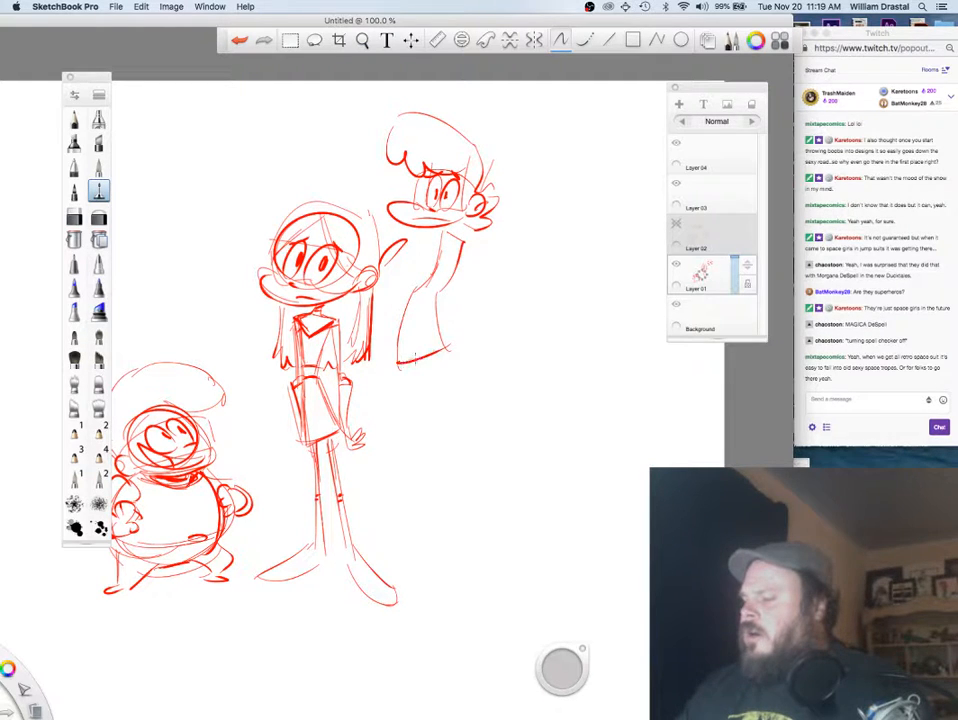
pyautogui.moveTo(437, 262); pyautogui.dragTo(450, 348)
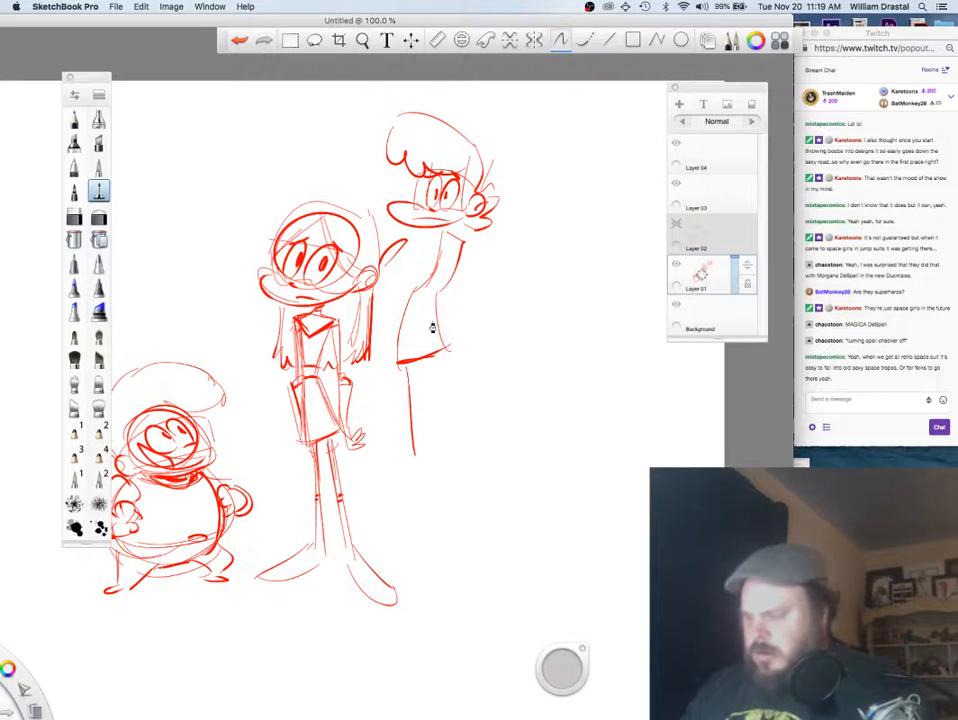
pyautogui.press('super+z')
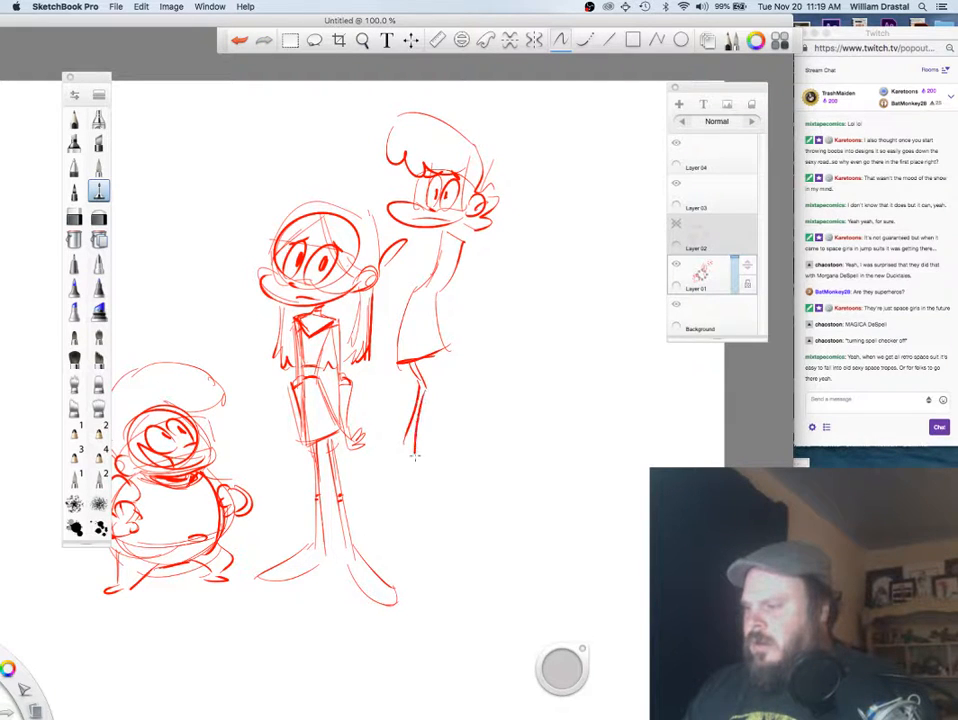
# Step: Draw two thin legs under the tunic that flare out into wide bell-bottoms
pyautogui.moveTo(418, 375); pyautogui.dragTo(383, 481)
pyautogui.moveTo(384, 481); pyautogui.dragTo(437, 358)
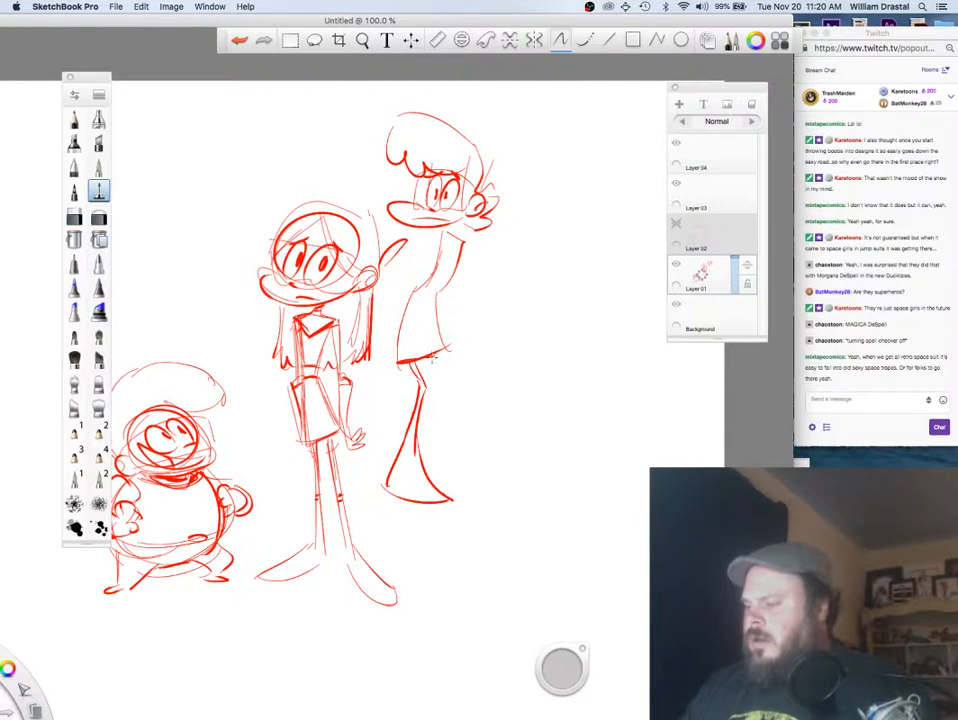
pyautogui.moveTo(436, 366); pyautogui.dragTo(431, 456)
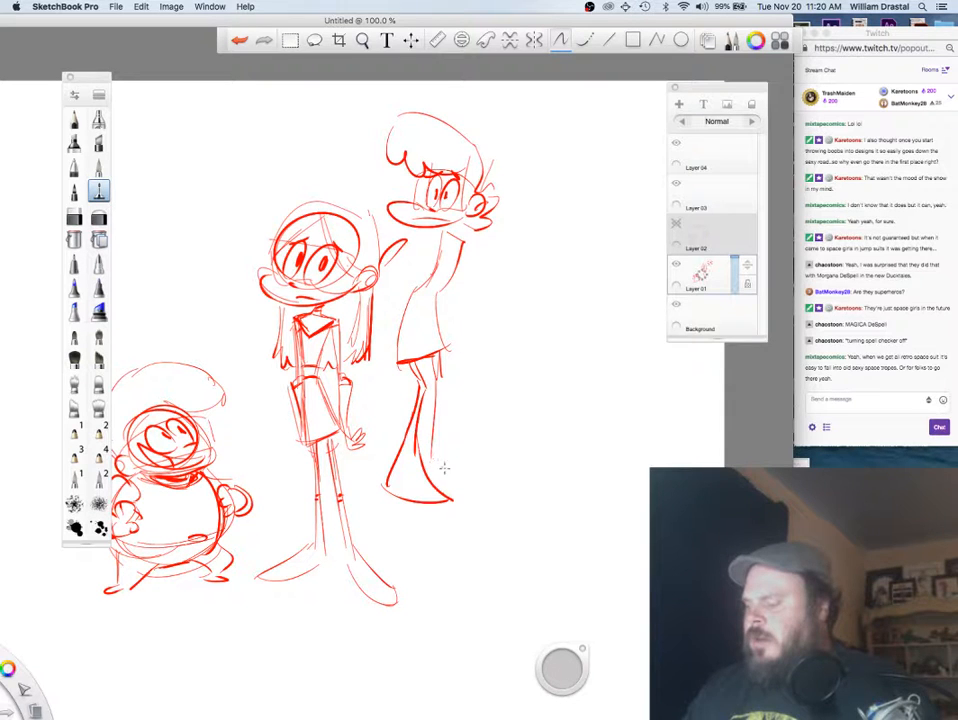
pyautogui.moveTo(444, 467); pyautogui.dragTo(485, 471)
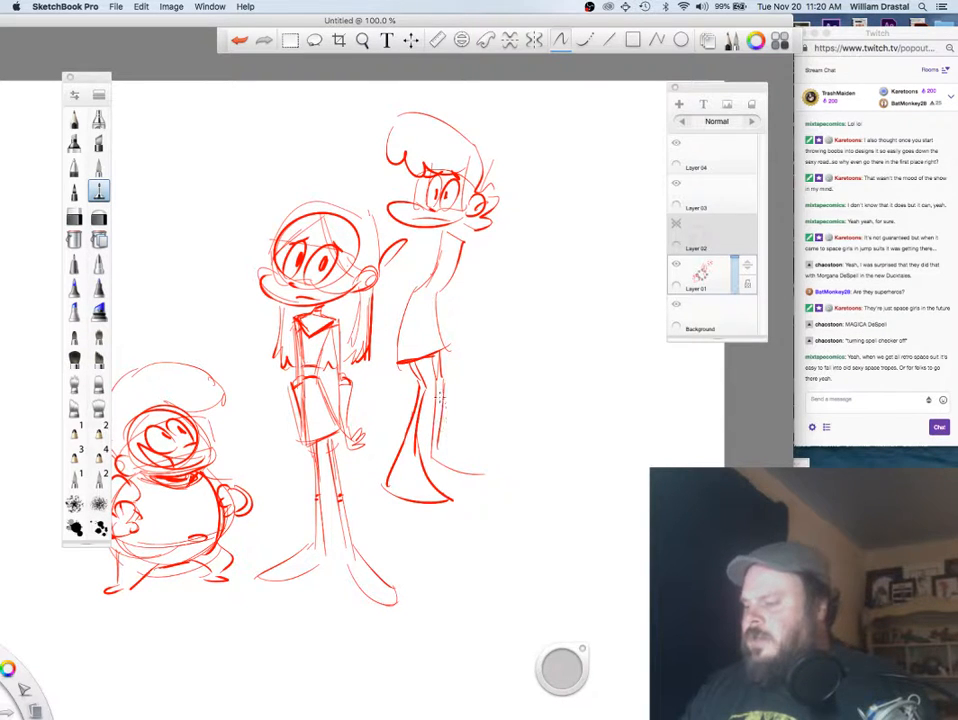
pyautogui.moveTo(447, 385); pyautogui.dragTo(497, 478)
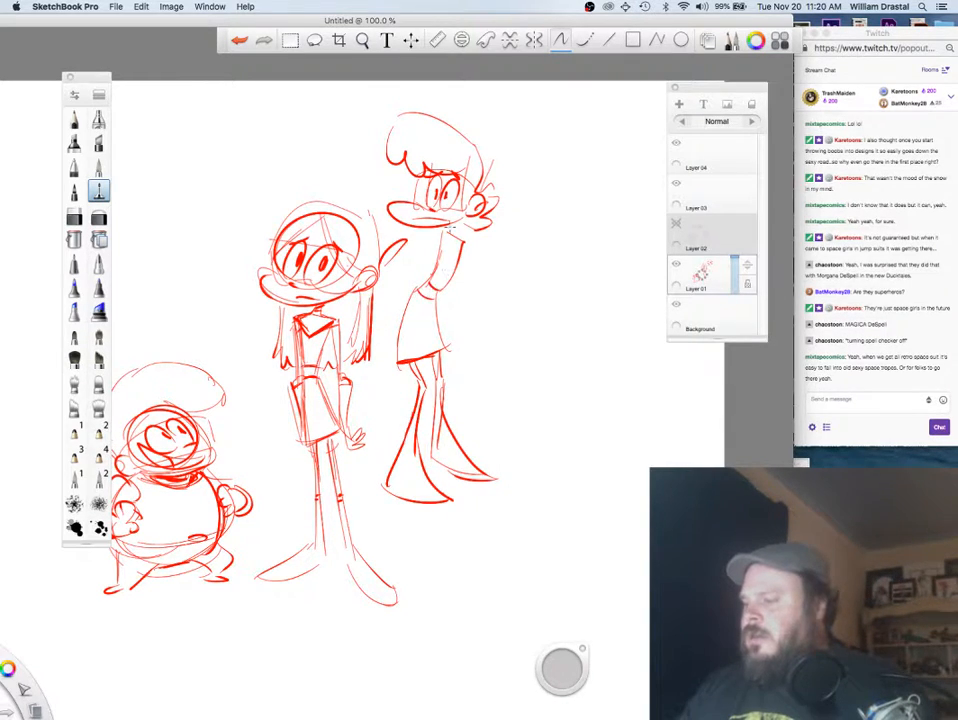
# Step: Draw the curly-haired figure's arm along the torso, rework the mouth, and add an open hand behind the waist
pyautogui.moveTo(438, 228); pyautogui.dragTo(442, 274)
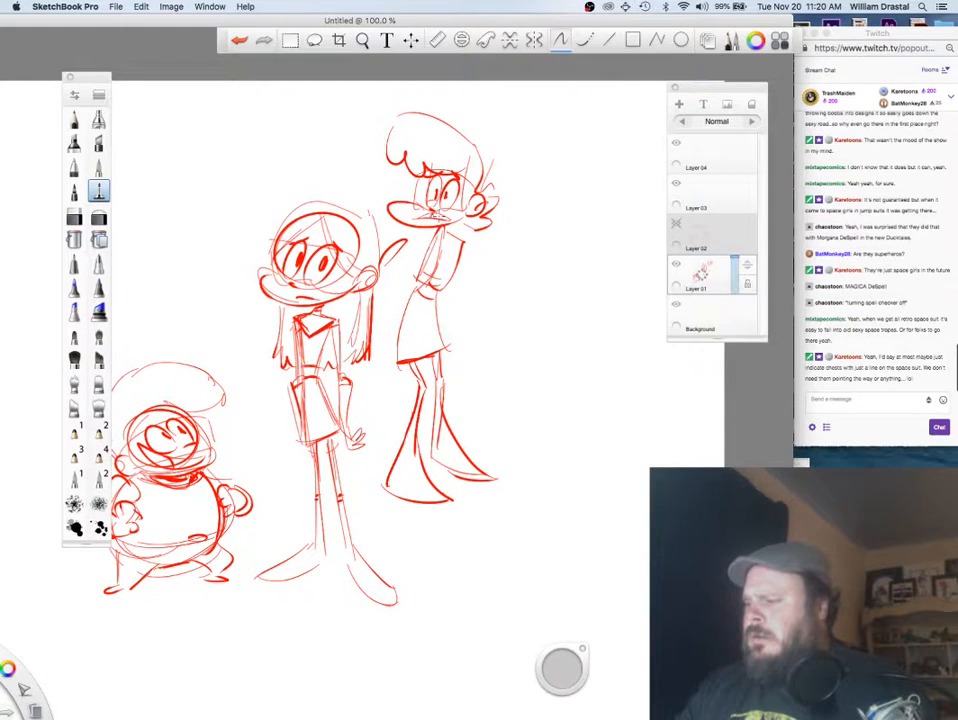
pyautogui.moveTo(417, 213); pyautogui.dragTo(496, 218)
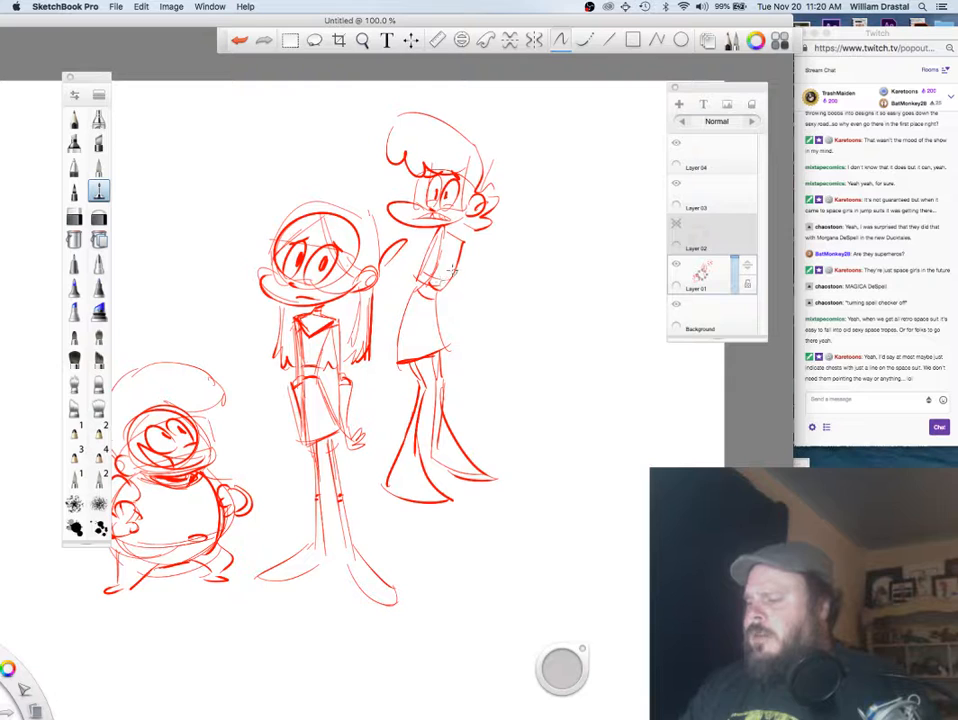
pyautogui.moveTo(450, 270); pyautogui.dragTo(497, 281)
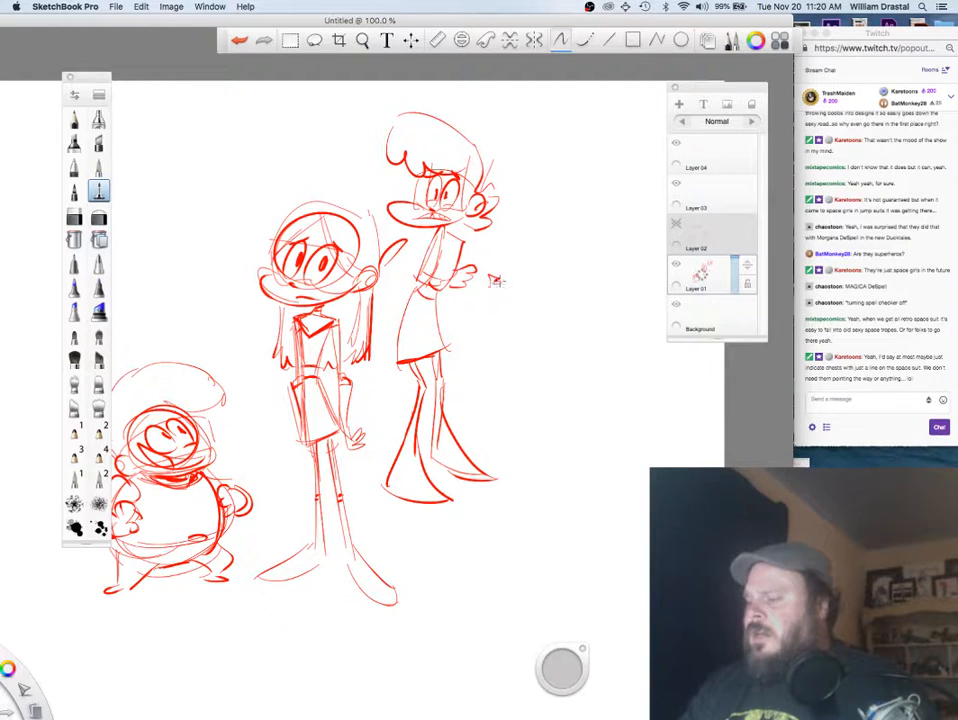
# Step: Sketch a small hand-like shape with a circle above it beside the curly-haired figure's hand
pyautogui.moveTo(505, 268); pyautogui.dragTo(484, 286)
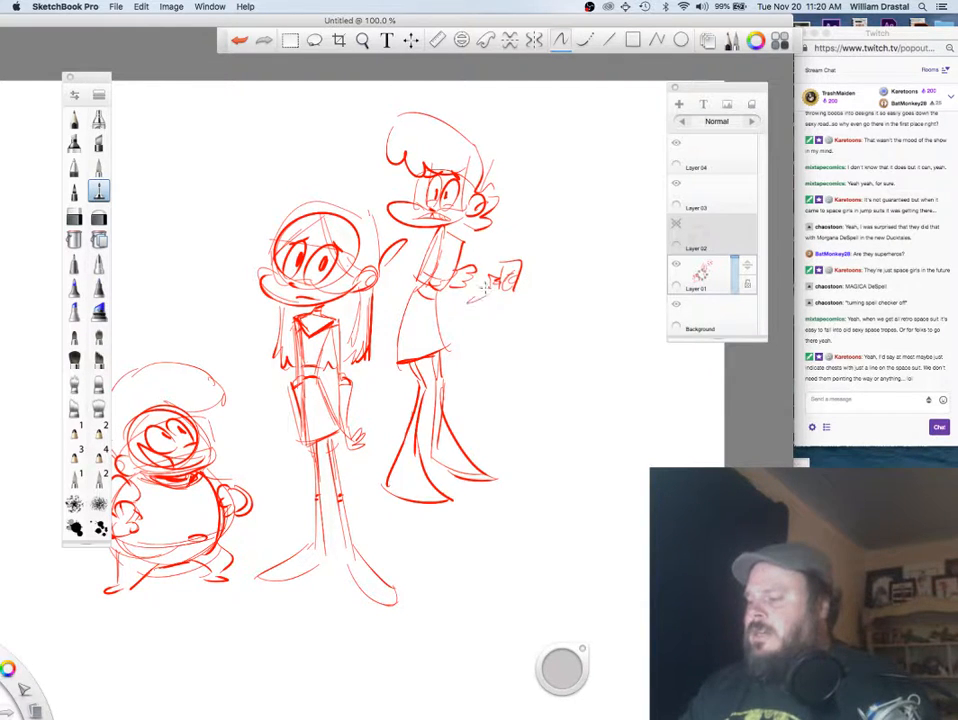
pyautogui.moveTo(483, 283); pyautogui.dragTo(510, 254)
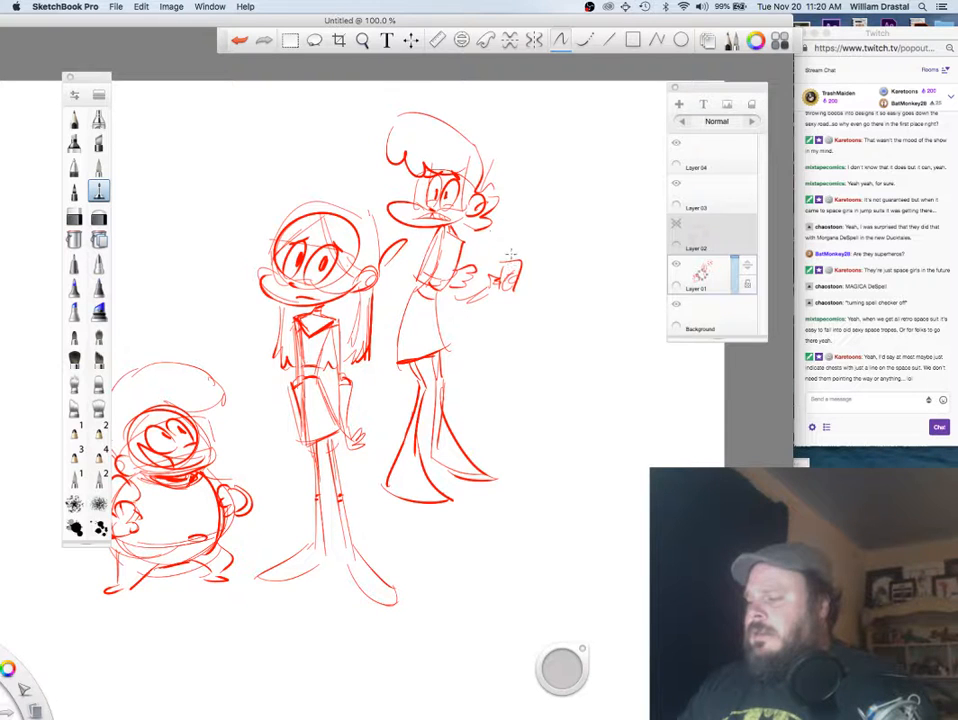
pyautogui.moveTo(510, 254); pyautogui.dragTo(506, 244)
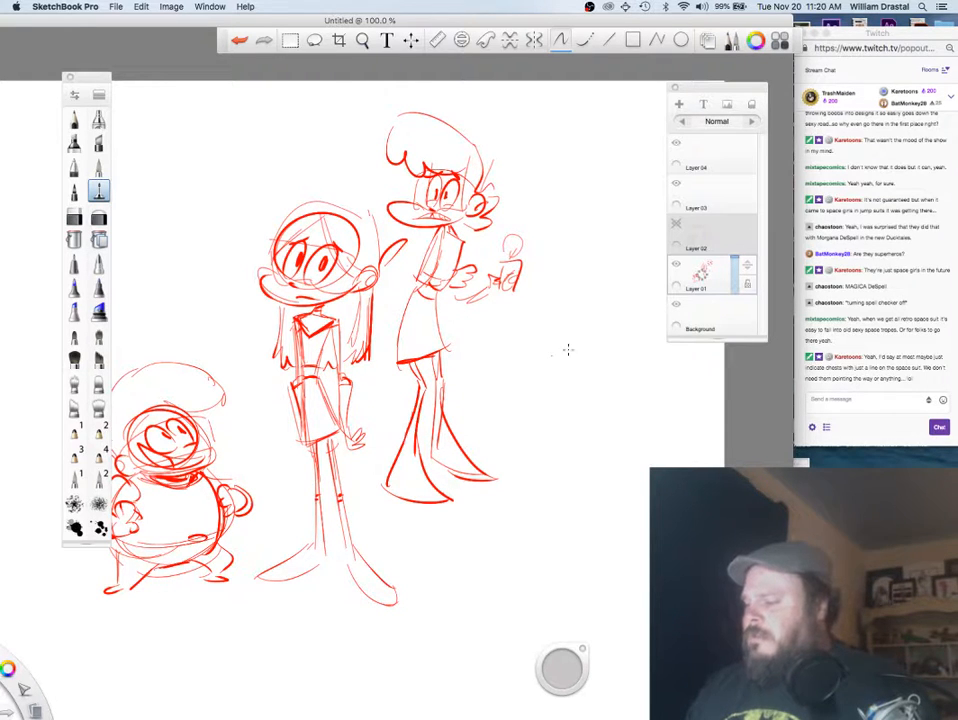
# Step: Draw a wide oval head for a fourth character with slanted brows, half-closed eyes and a toothy grin
pyautogui.moveTo(524, 362); pyautogui.dragTo(537, 372)
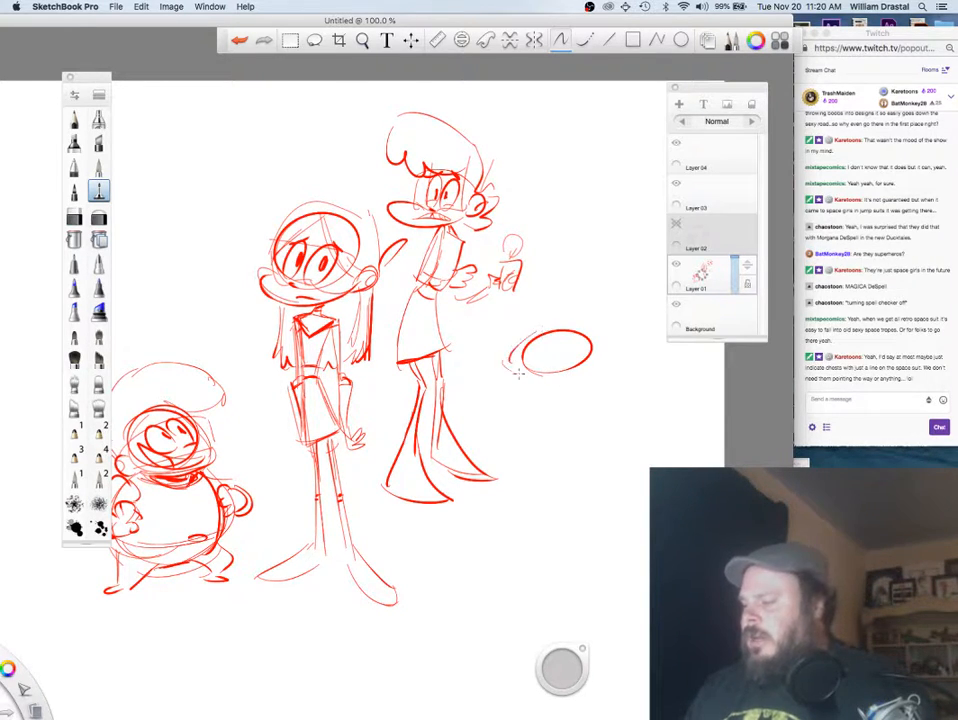
pyautogui.moveTo(528, 333); pyautogui.dragTo(589, 333)
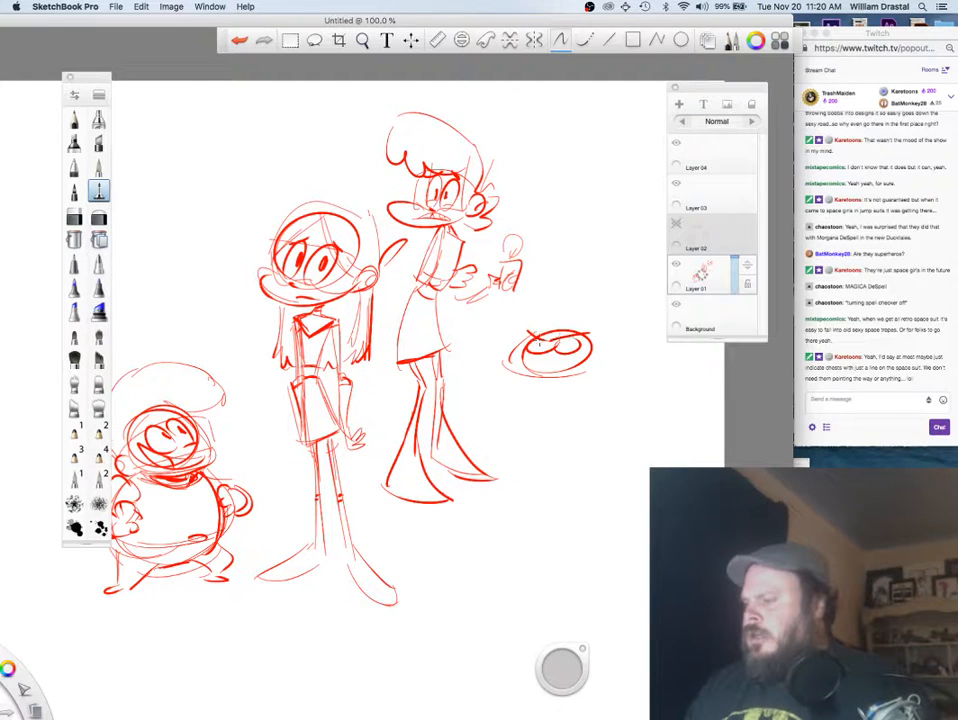
pyautogui.moveTo(528, 342); pyautogui.dragTo(564, 338)
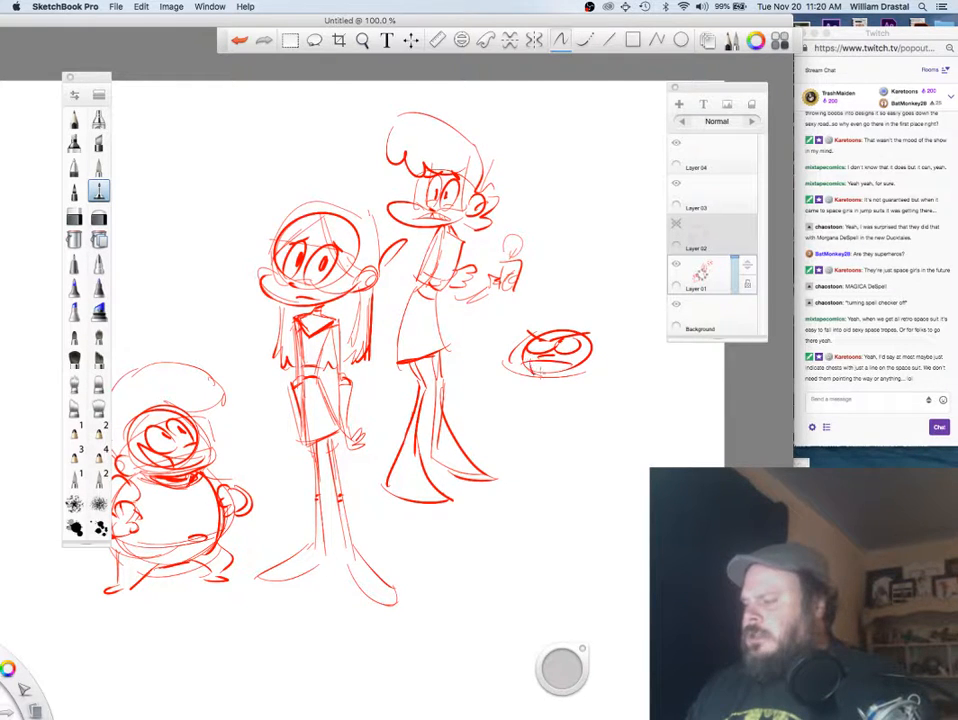
pyautogui.moveTo(534, 358); pyautogui.dragTo(533, 361)
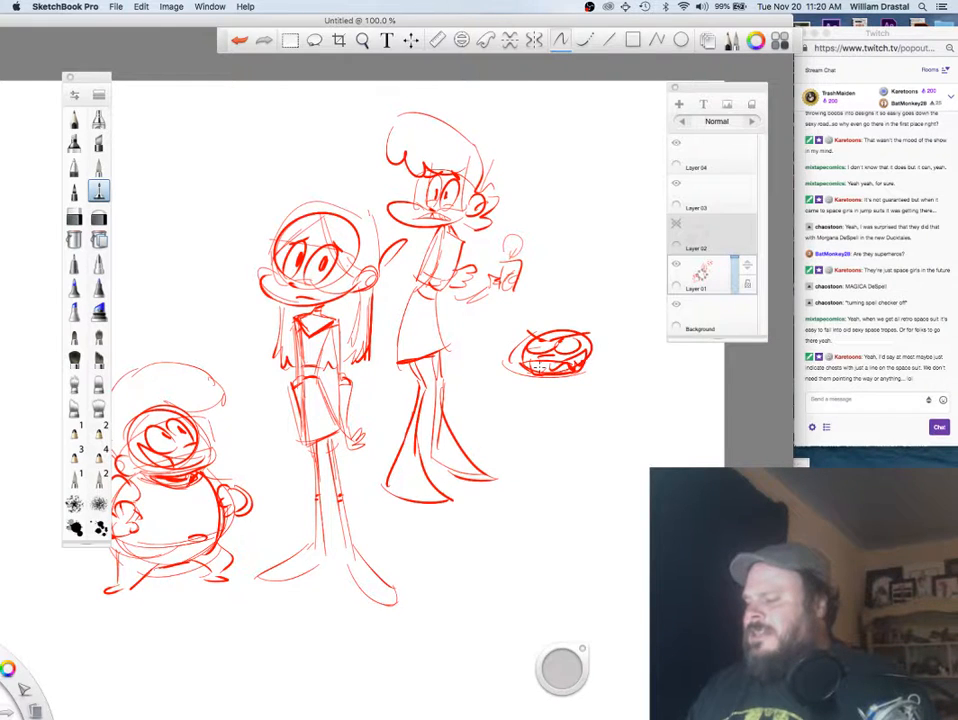
# Step: Draw the fourth character's broad, squat body below the head, with a hand on one side and a thick raised arm
pyautogui.moveTo(506, 384); pyautogui.dragTo(501, 437)
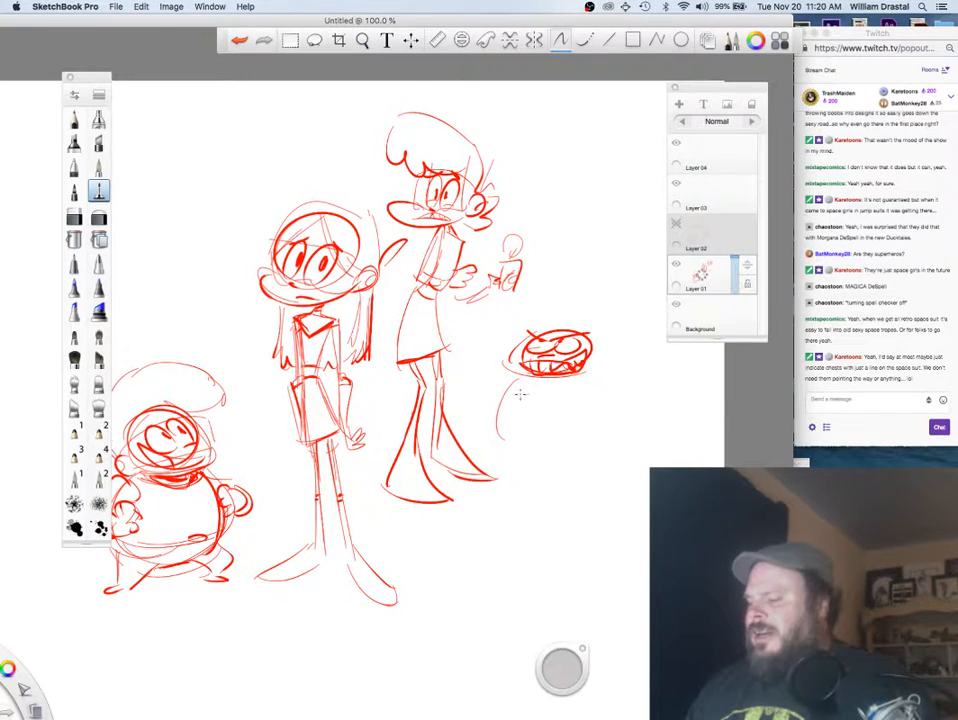
pyautogui.moveTo(497, 378); pyautogui.dragTo(648, 360)
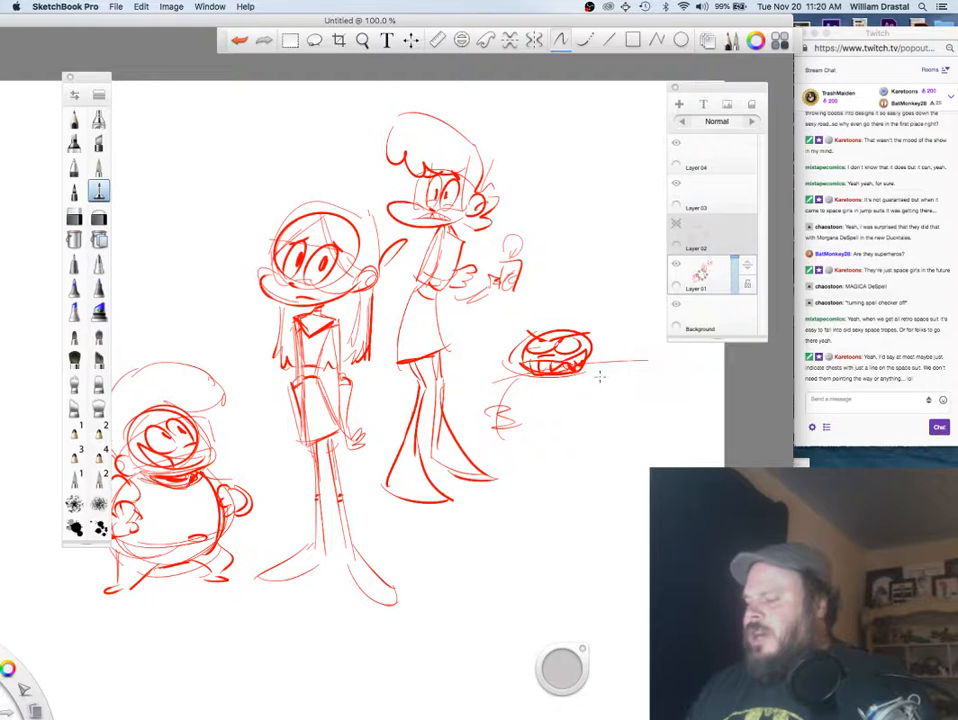
pyautogui.moveTo(495, 408); pyautogui.dragTo(592, 424)
pyautogui.moveTo(650, 363); pyautogui.dragTo(576, 428)
pyautogui.moveTo(490, 420)
pyautogui.mouseDown()
pyautogui.moveTo(523, 458)
pyautogui.moveTo(533, 451)
pyautogui.moveTo(587, 463)
pyautogui.moveTo(605, 428)
pyautogui.mouseUp()
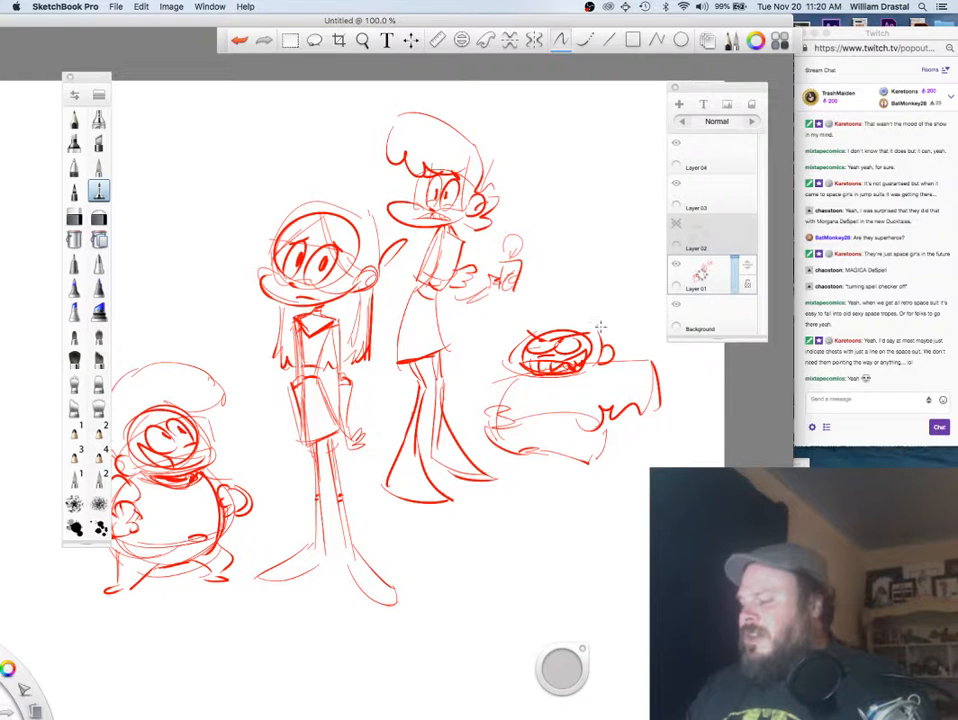
# Step: Draw a swept, rounded hair outline over the grinning head with curls beside the ear, and darken the face outline
pyautogui.moveTo(614, 350); pyautogui.dragTo(500, 330)
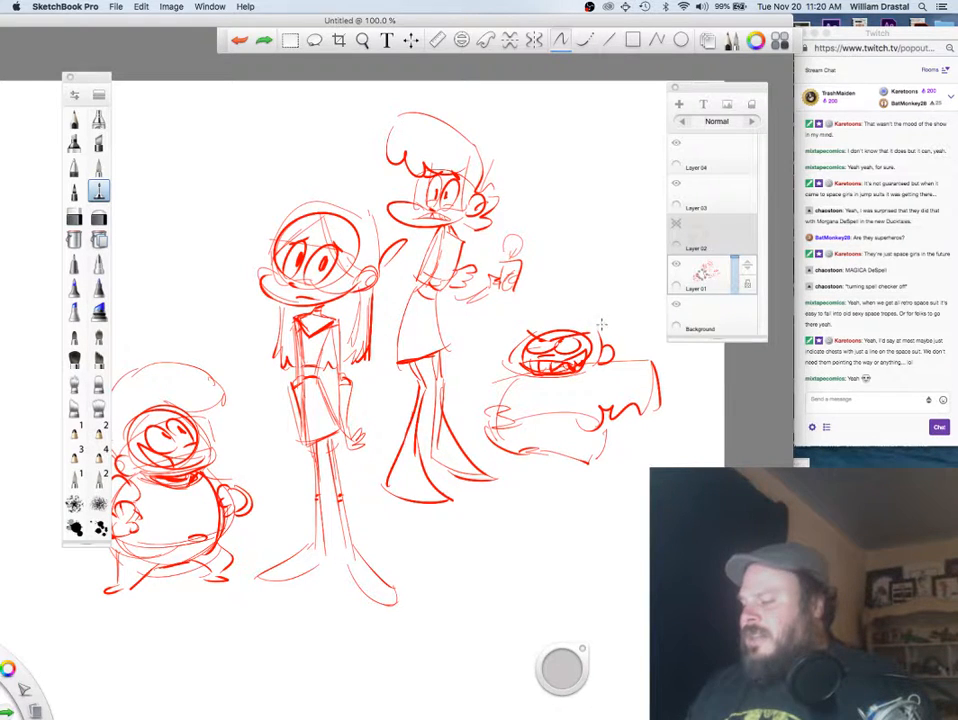
pyautogui.moveTo(603, 322)
pyautogui.mouseDown()
pyautogui.moveTo(538, 298)
pyautogui.moveTo(490, 330)
pyautogui.mouseUp()
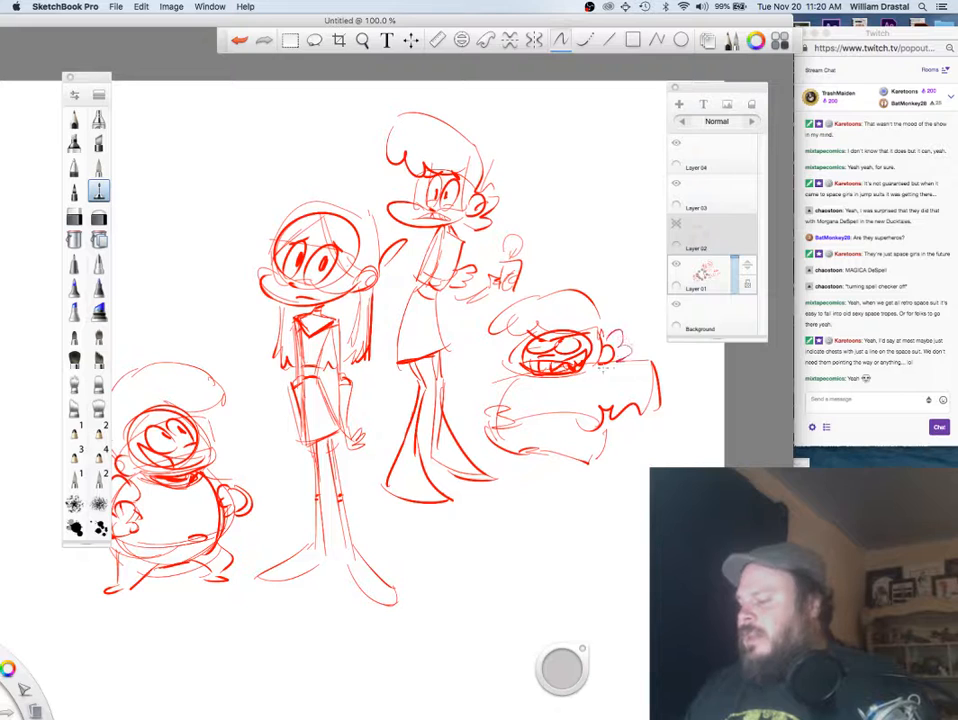
pyautogui.moveTo(610, 345)
pyautogui.mouseDown()
pyautogui.moveTo(621, 311)
pyautogui.moveTo(526, 333)
pyautogui.mouseUp()
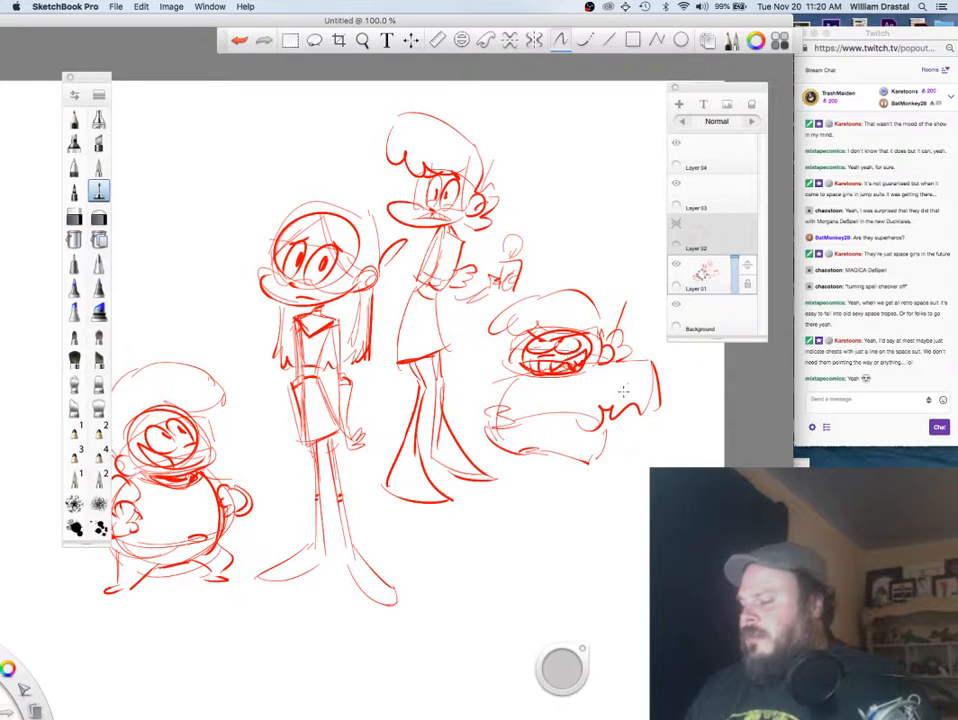
# Step: Add curled fingers, short feet and a sleeve cuff to the squat grinning character
pyautogui.moveTo(608, 411)
pyautogui.mouseDown()
pyautogui.moveTo(597, 412)
pyautogui.moveTo(634, 413)
pyautogui.mouseUp()
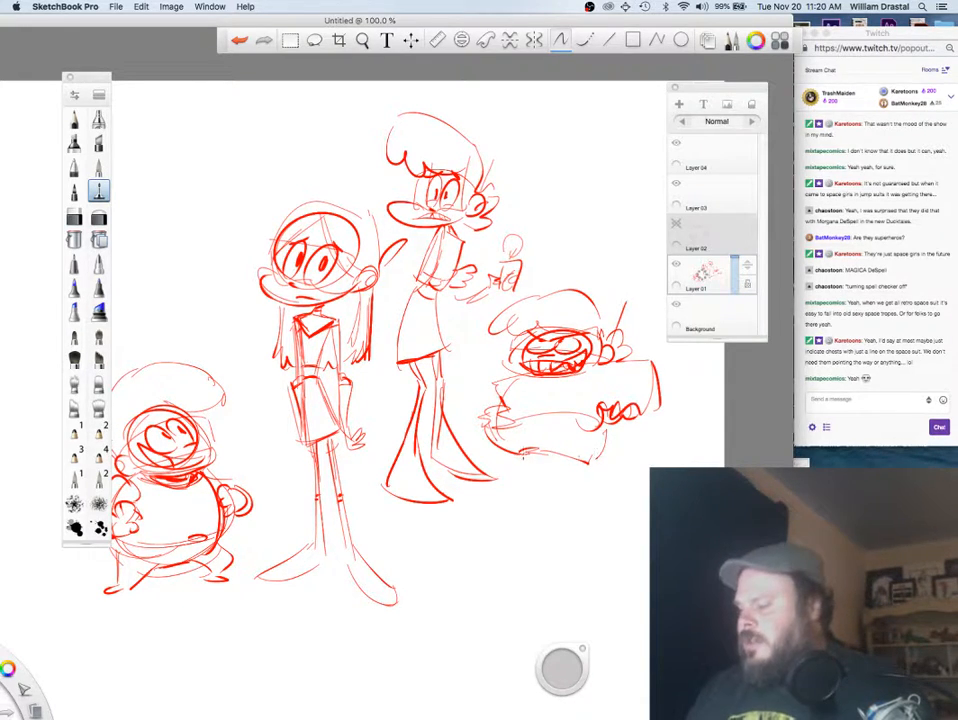
pyautogui.moveTo(509, 466)
pyautogui.mouseDown()
pyautogui.moveTo(536, 460)
pyautogui.moveTo(613, 475)
pyautogui.moveTo(596, 466)
pyautogui.mouseUp()
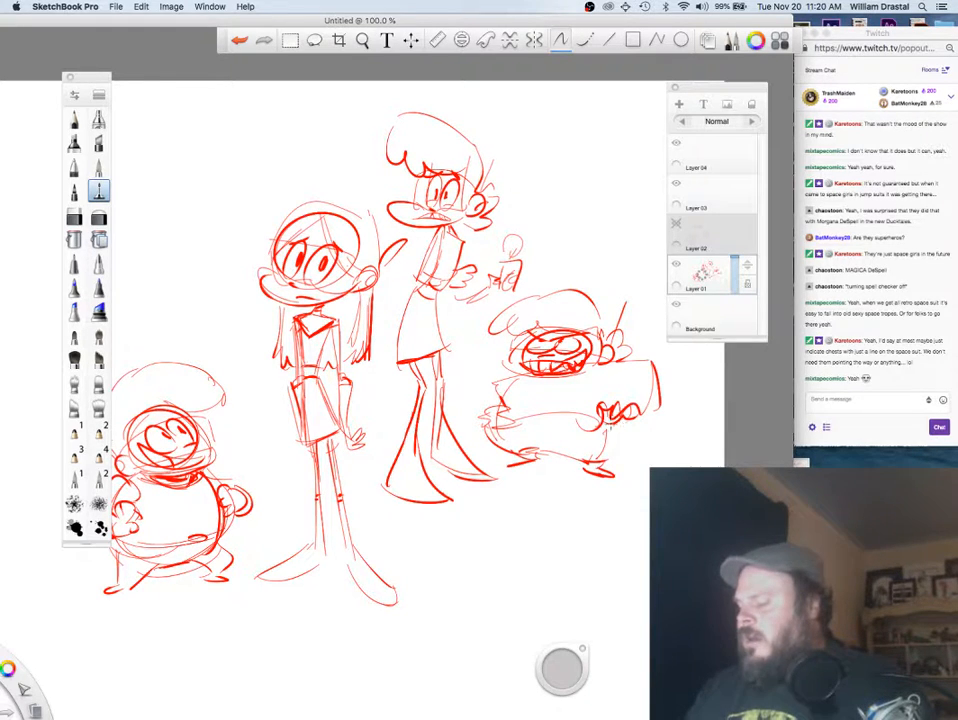
pyautogui.moveTo(511, 388)
pyautogui.mouseDown()
pyautogui.moveTo(648, 371)
pyautogui.moveTo(645, 403)
pyautogui.moveTo(661, 372)
pyautogui.moveTo(658, 408)
pyautogui.moveTo(654, 388)
pyautogui.mouseUp()
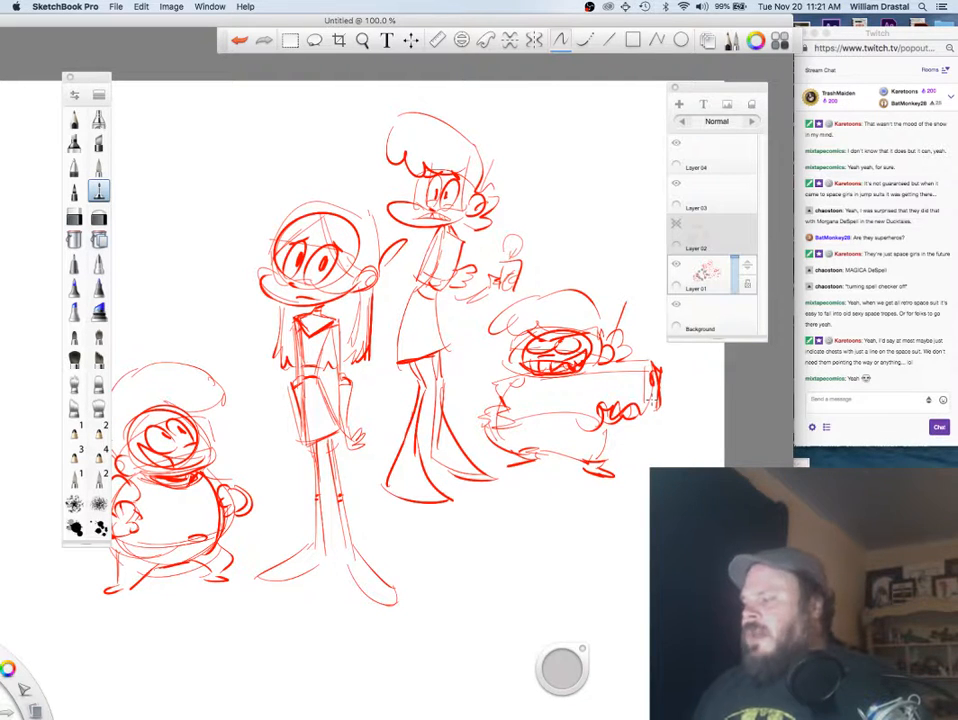
# Step: Lasso all four characters, shift them slightly lower on the canvas, and clear the selection
pyautogui.press('space')
pyautogui.moveTo(369, 568)
pyautogui.mouseDown()
pyautogui.moveTo(486, 568)
pyautogui.moveTo(477, 530)
pyautogui.moveTo(451, 541)
pyautogui.moveTo(468, 579)
pyautogui.moveTo(431, 554)
pyautogui.moveTo(391, 562)
pyautogui.mouseUp()
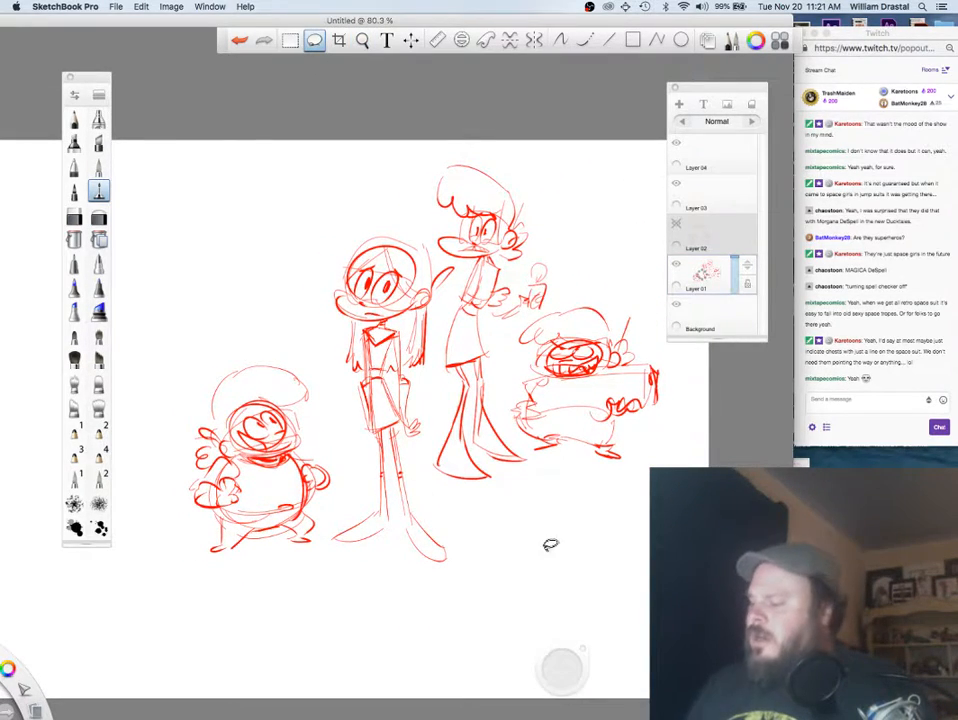
pyautogui.moveTo(550, 545)
pyautogui.mouseDown()
pyautogui.moveTo(638, 501)
pyautogui.moveTo(693, 401)
pyautogui.moveTo(601, 192)
pyautogui.moveTo(323, 156)
pyautogui.moveTo(125, 452)
pyautogui.moveTo(427, 640)
pyautogui.mouseUp()
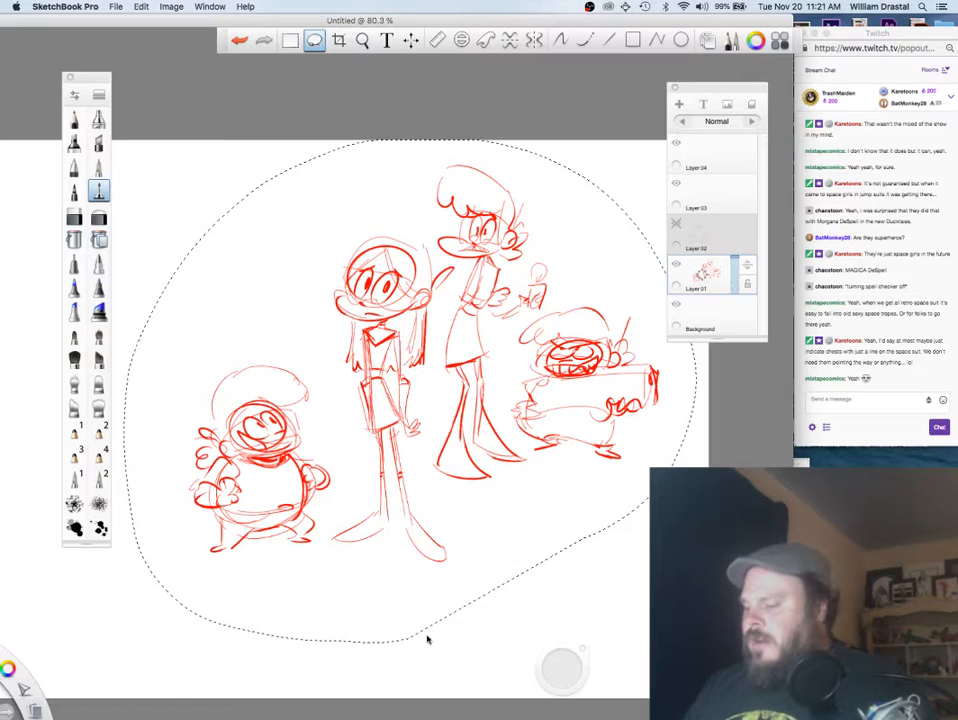
pyautogui.moveTo(494, 592)
pyautogui.mouseDown()
pyautogui.moveTo(395, 617)
pyautogui.moveTo(408, 620)
pyautogui.moveTo(398, 584)
pyautogui.moveTo(487, 581)
pyautogui.moveTo(465, 571)
pyautogui.mouseUp()
pyautogui.press('super+d')
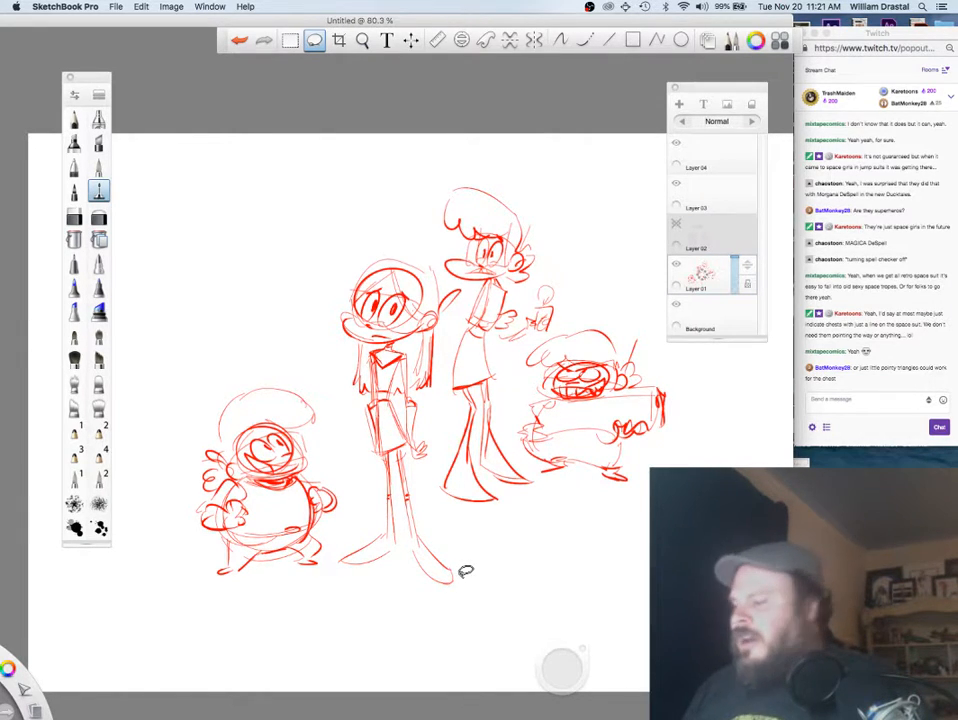
# Step: Hide Layer 01 and, on Layer 03, draw a circle enclosed by a triangle with a small circle at each corner
pyautogui.click(676, 264)
pyautogui.click(682, 186)
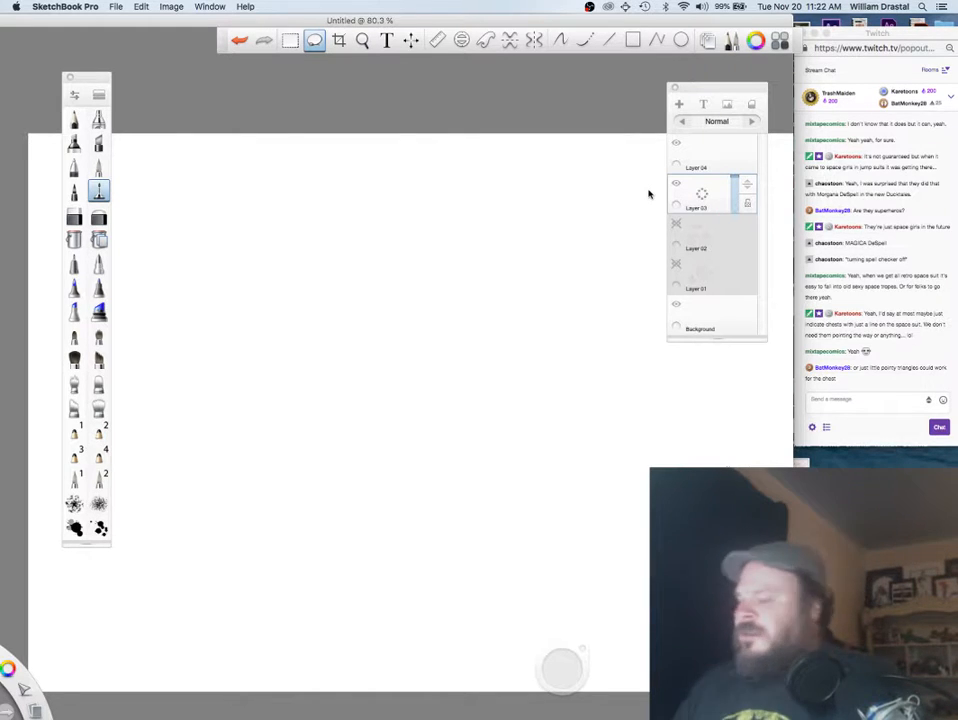
pyautogui.click(98, 192)
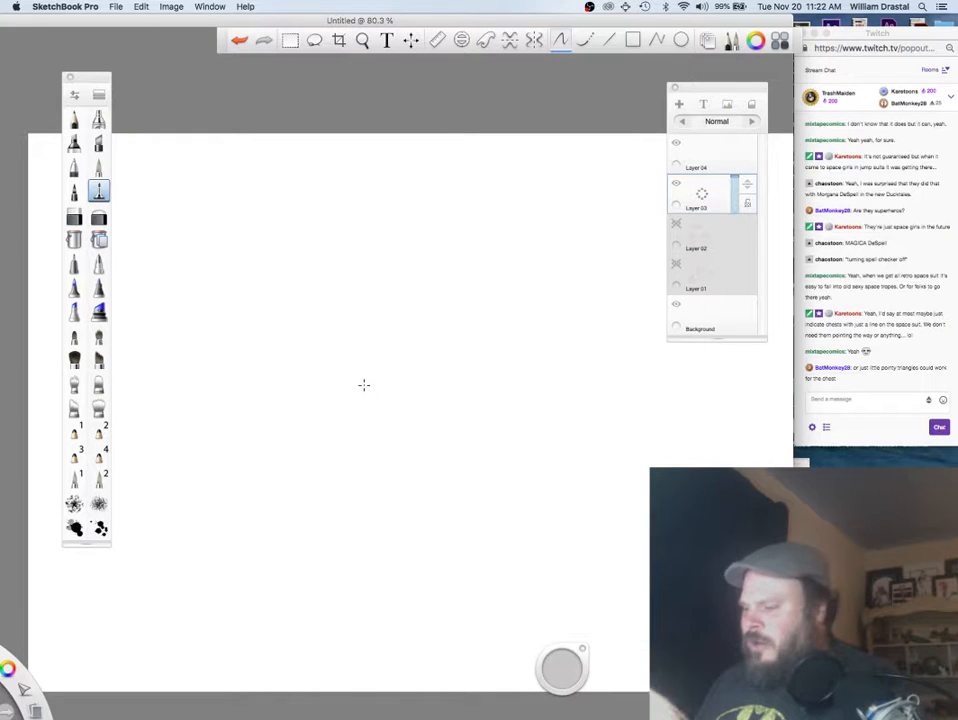
pyautogui.click(388, 264)
pyautogui.click(454, 372)
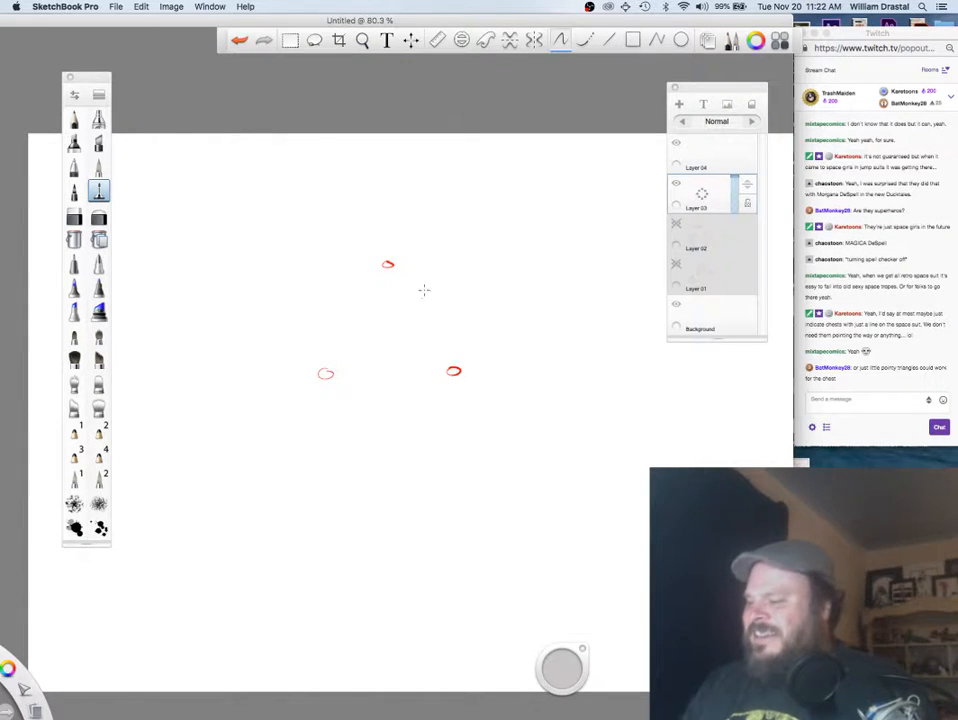
pyautogui.moveTo(353, 338)
pyautogui.mouseDown()
pyautogui.moveTo(419, 283)
pyautogui.moveTo(408, 354)
pyautogui.moveTo(341, 304)
pyautogui.moveTo(371, 363)
pyautogui.moveTo(360, 298)
pyautogui.moveTo(343, 325)
pyautogui.moveTo(373, 264)
pyautogui.moveTo(326, 374)
pyautogui.moveTo(448, 375)
pyautogui.mouseUp()
pyautogui.press('super+z')
pyautogui.press('super+z')
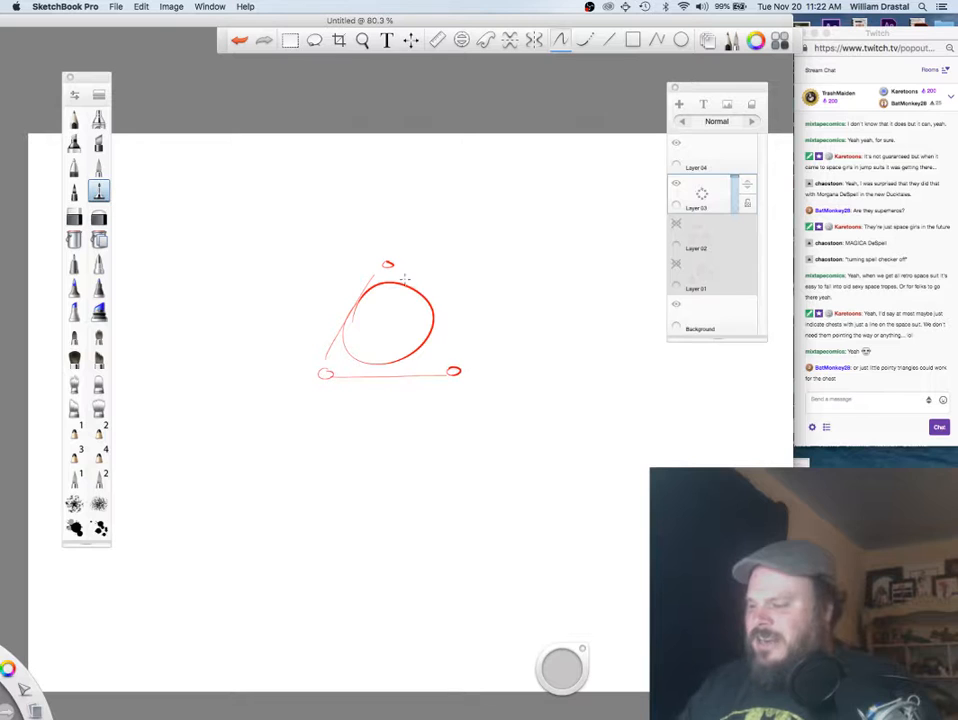
pyautogui.moveTo(404, 279); pyautogui.dragTo(456, 358)
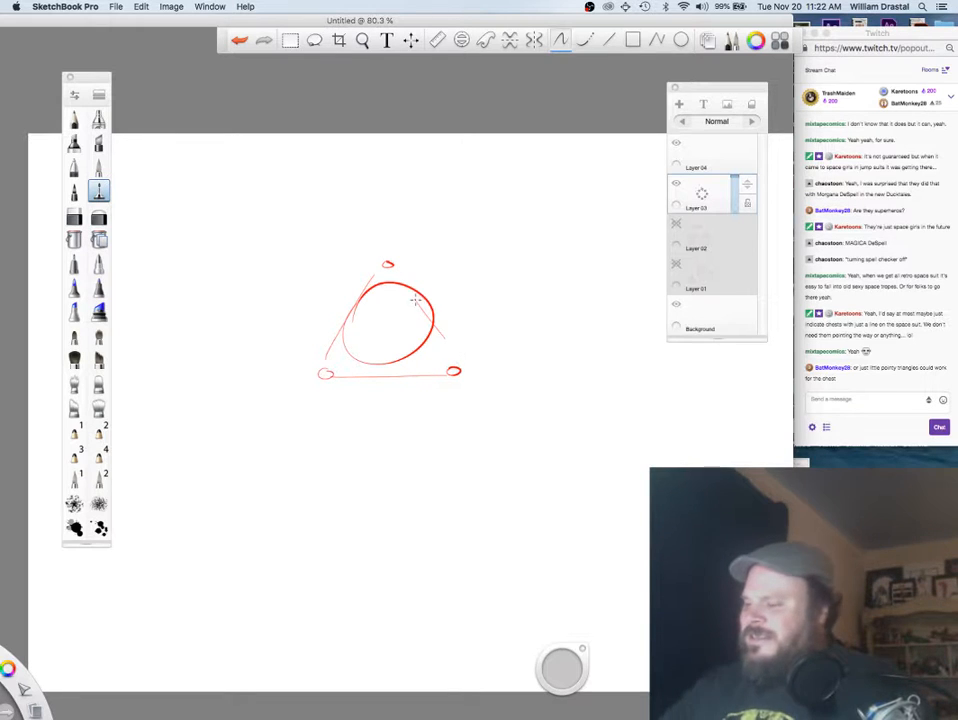
pyautogui.moveTo(415, 300); pyautogui.dragTo(451, 347)
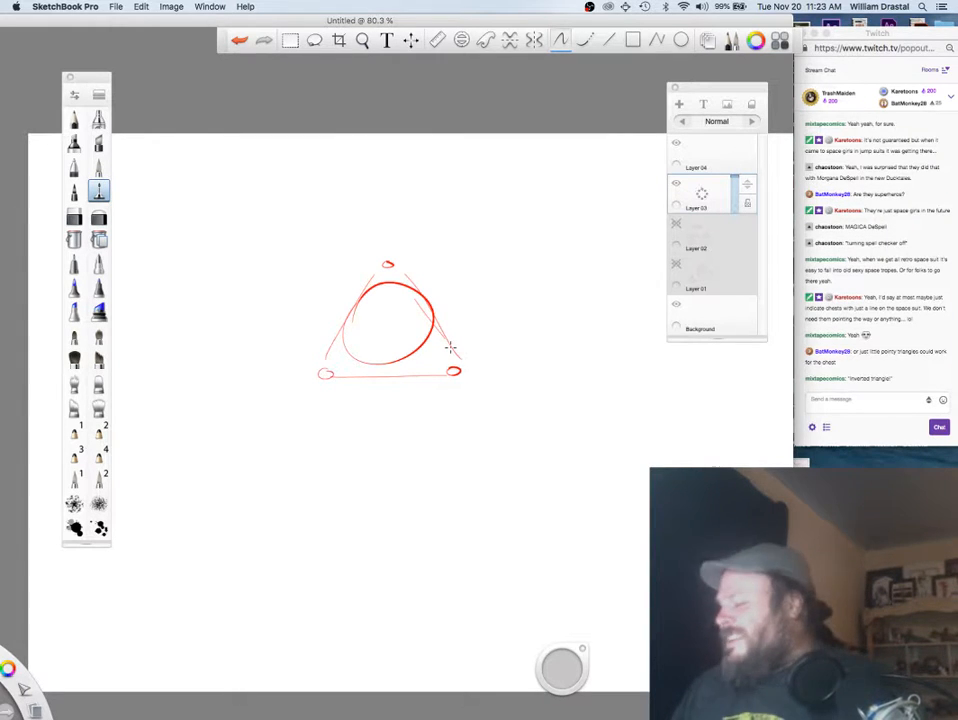
# Step: Draw an inverted triangle beside the first emblem, with a globe-like circle containing landmass outlines inside it
pyautogui.moveTo(470, 272)
pyautogui.mouseDown()
pyautogui.moveTo(548, 378)
pyautogui.moveTo(606, 266)
pyautogui.moveTo(562, 356)
pyautogui.moveTo(541, 356)
pyautogui.moveTo(601, 297)
pyautogui.mouseUp()
pyautogui.moveTo(511, 300)
pyautogui.mouseDown()
pyautogui.moveTo(557, 280)
pyautogui.moveTo(590, 294)
pyautogui.moveTo(547, 292)
pyautogui.moveTo(544, 343)
pyautogui.moveTo(515, 310)
pyautogui.moveTo(608, 322)
pyautogui.moveTo(535, 281)
pyautogui.moveTo(540, 338)
pyautogui.moveTo(548, 311)
pyautogui.moveTo(510, 313)
pyautogui.moveTo(544, 280)
pyautogui.mouseUp()
pyautogui.moveTo(568, 287); pyautogui.dragTo(558, 327)
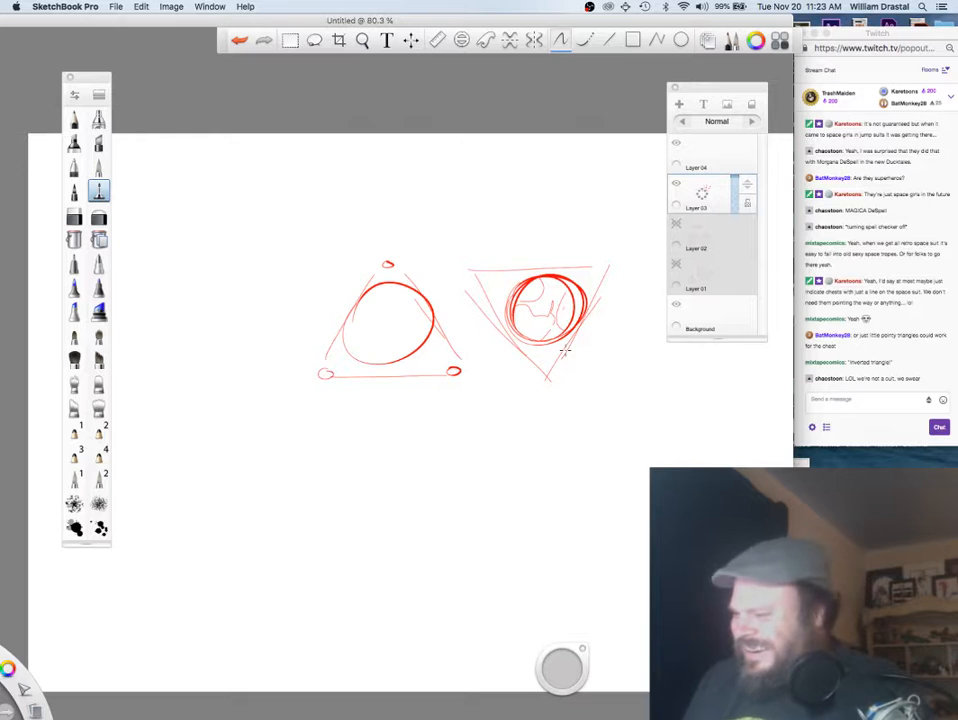
# Step: Lasso both triangle emblems and move them to the upper left of the canvas
pyautogui.click(314, 40)
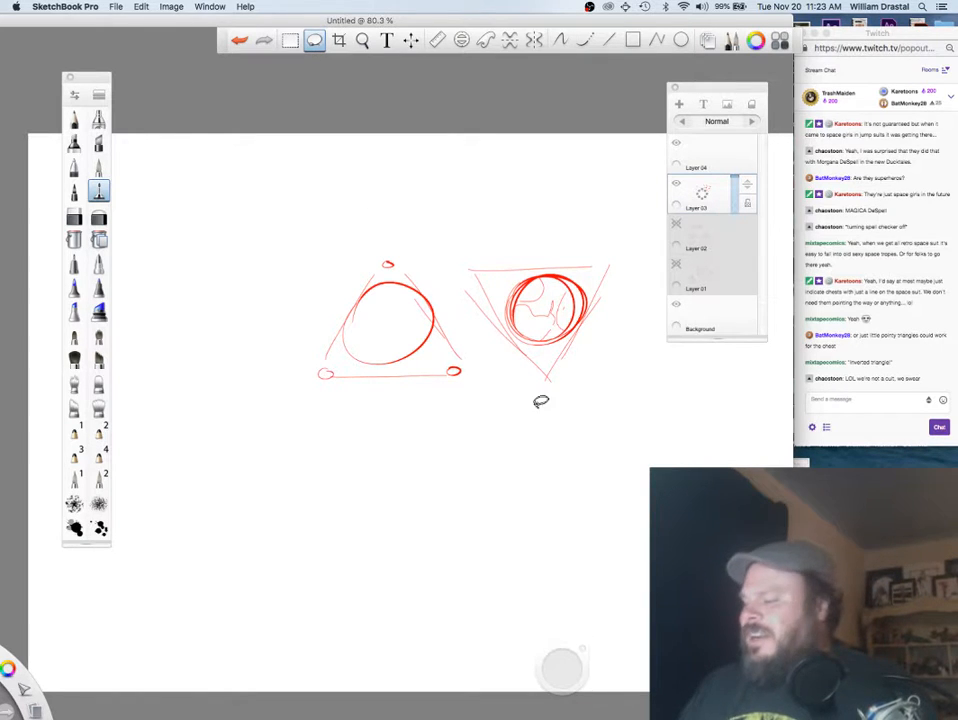
pyautogui.moveTo(540, 398)
pyautogui.mouseDown()
pyautogui.moveTo(436, 195)
pyautogui.moveTo(566, 400)
pyautogui.moveTo(466, 407)
pyautogui.moveTo(325, 389)
pyautogui.moveTo(342, 390)
pyautogui.mouseUp()
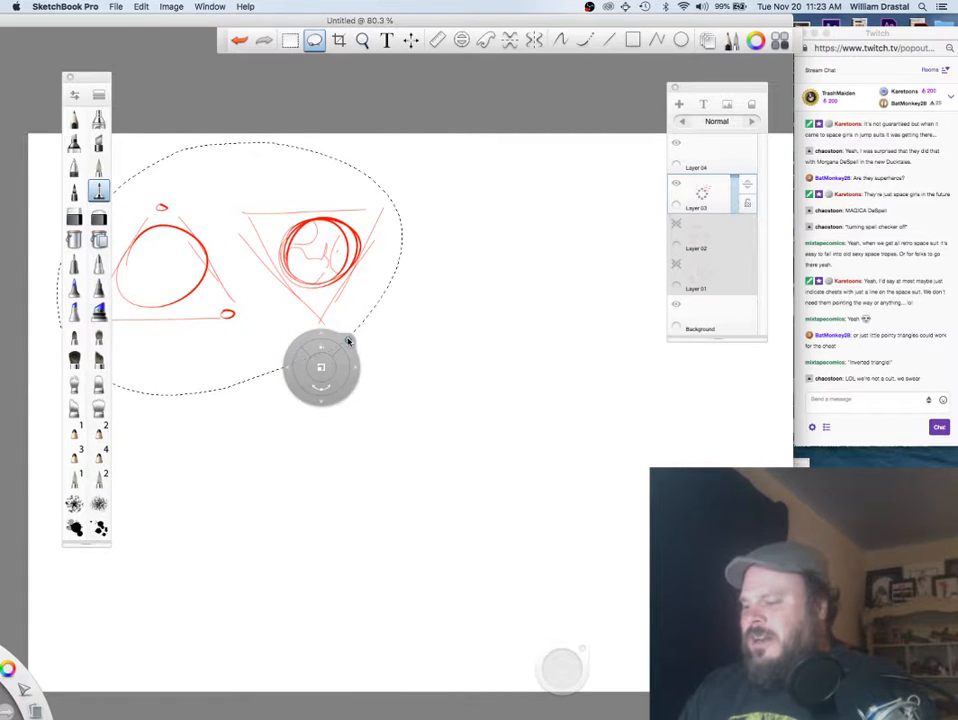
pyautogui.click(349, 342)
# Step: Hide Layer 03 and, on Layer 04, use the Felt Pen to draw a large dome with a small curved fin at its rear
pyautogui.click(98, 192)
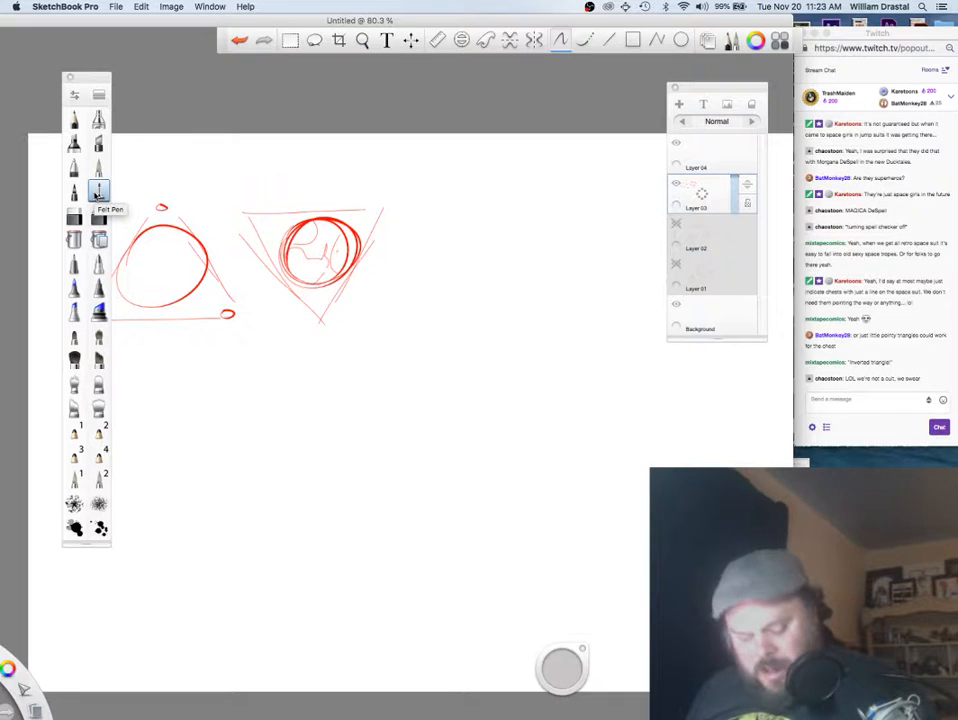
pyautogui.click(678, 184)
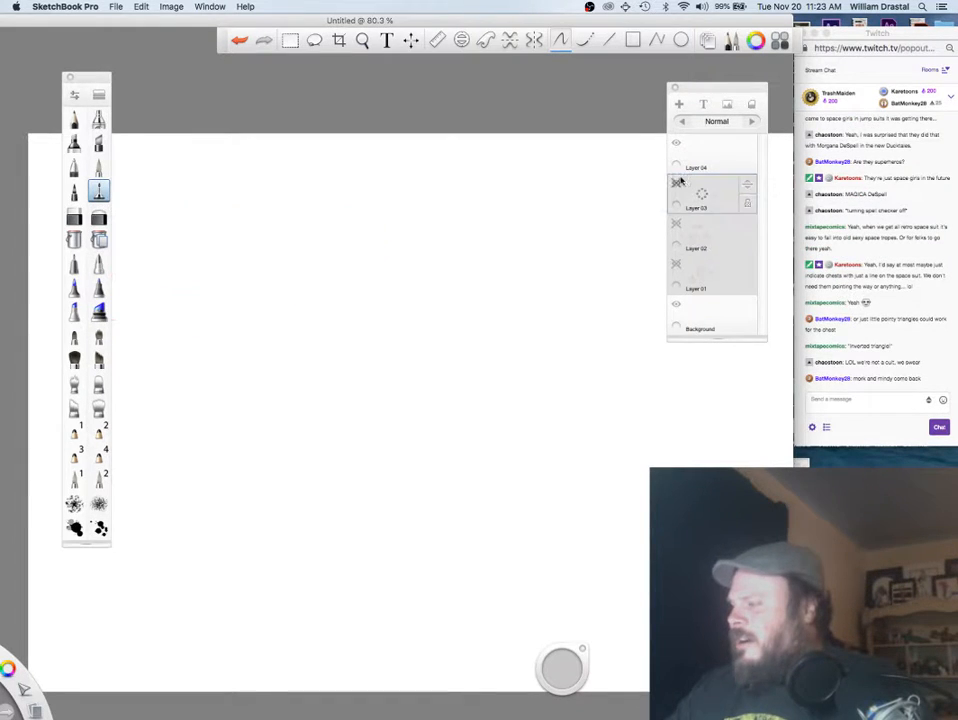
pyautogui.click(702, 154)
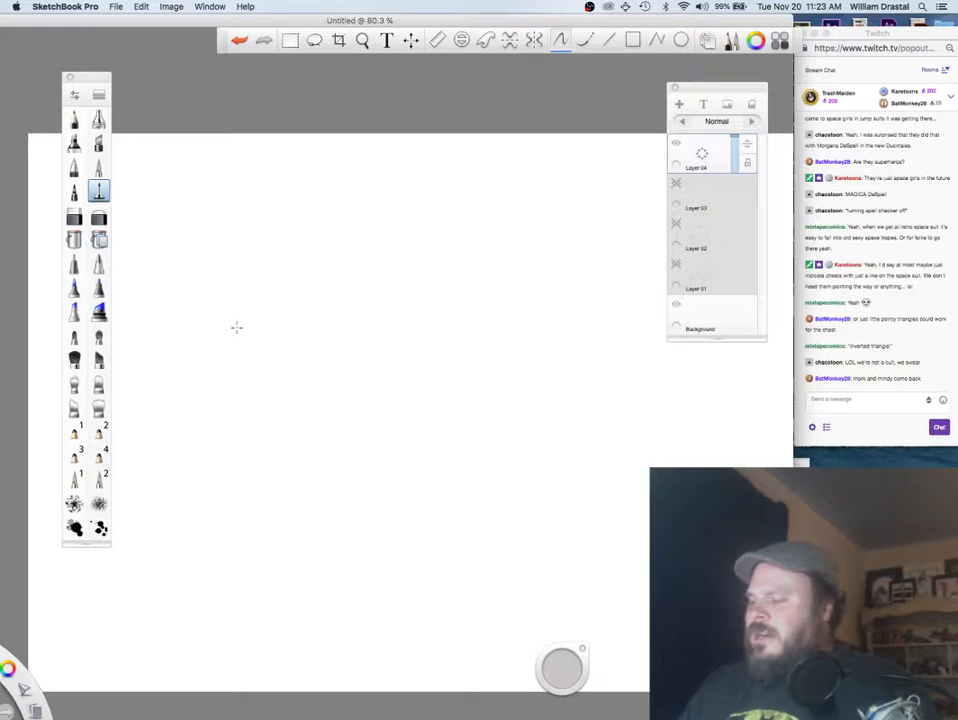
pyautogui.press('space')
pyautogui.moveTo(330, 354)
pyautogui.mouseDown()
pyautogui.moveTo(400, 361)
pyautogui.moveTo(336, 314)
pyautogui.mouseUp()
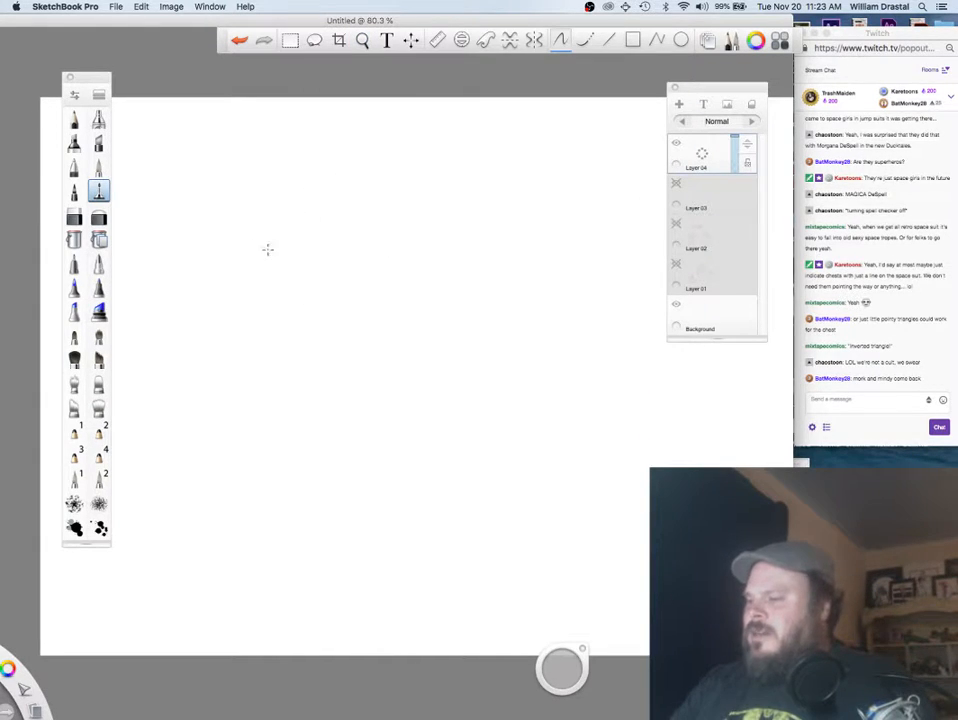
pyautogui.moveTo(239, 259); pyautogui.dragTo(342, 213)
pyautogui.moveTo(231, 211); pyautogui.dragTo(397, 258)
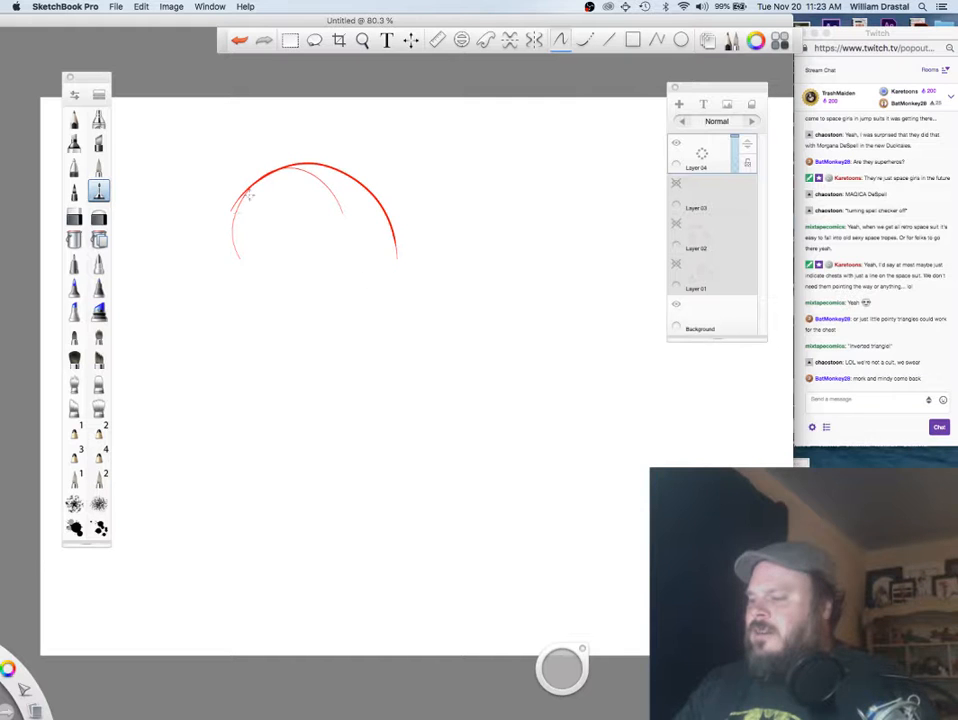
pyautogui.moveTo(231, 192); pyautogui.dragTo(228, 256)
pyautogui.moveTo(228, 252); pyautogui.dragTo(248, 265)
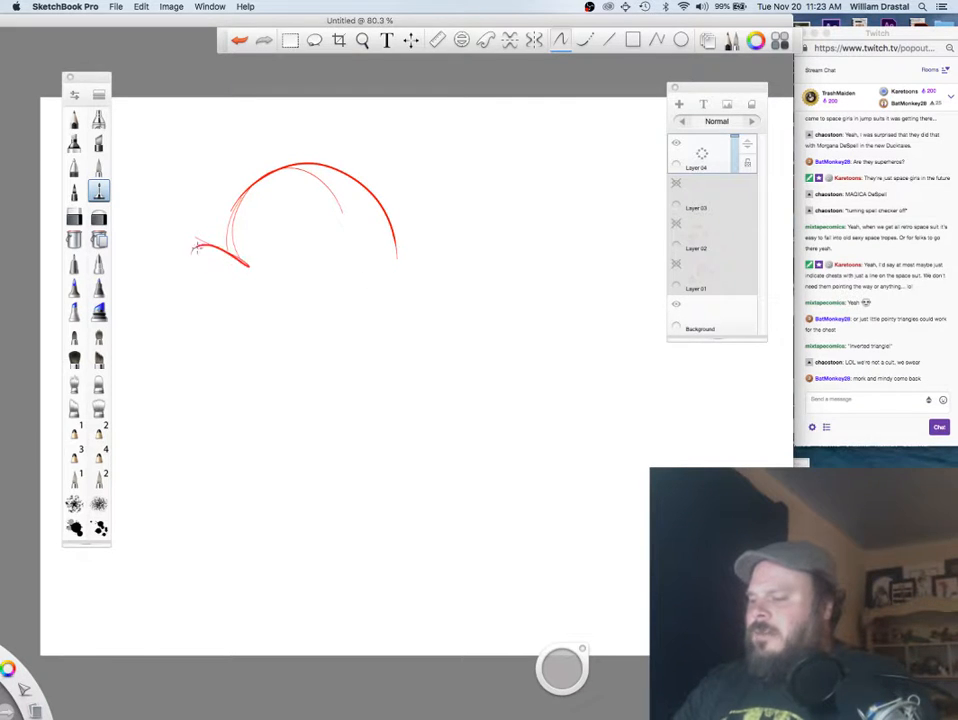
pyautogui.moveTo(330, 170); pyautogui.dragTo(428, 277)
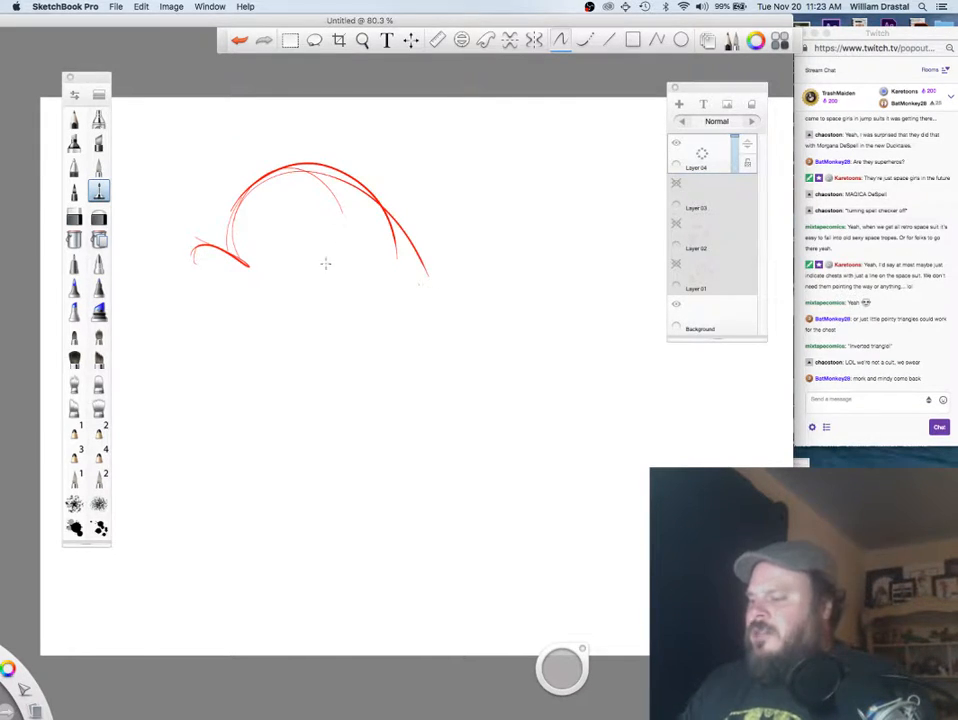
# Step: Draw a flat deck line and a curved hull beneath the dome, tapering to a pointed nose, and reinforce the edges
pyautogui.moveTo(268, 267); pyautogui.dragTo(500, 281)
pyautogui.moveTo(226, 305); pyautogui.dragTo(516, 295)
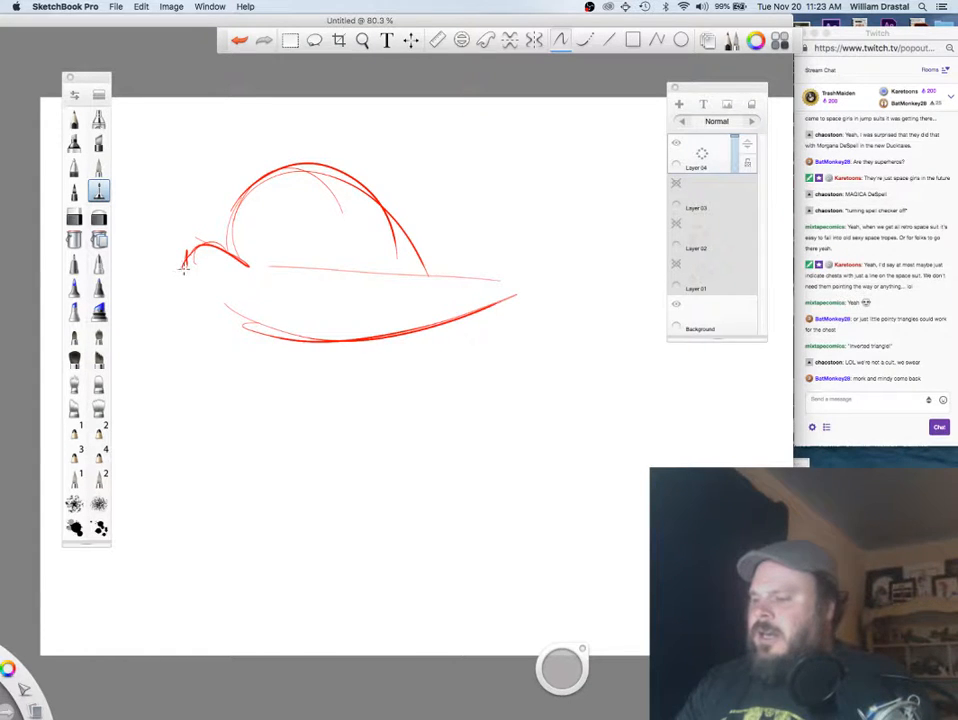
pyautogui.moveTo(184, 262)
pyautogui.mouseDown()
pyautogui.moveTo(253, 266)
pyautogui.moveTo(199, 278)
pyautogui.moveTo(344, 316)
pyautogui.moveTo(196, 240)
pyautogui.moveTo(259, 269)
pyautogui.moveTo(222, 220)
pyautogui.moveTo(311, 186)
pyautogui.moveTo(367, 200)
pyautogui.moveTo(445, 251)
pyautogui.moveTo(411, 244)
pyautogui.moveTo(487, 272)
pyautogui.mouseUp()
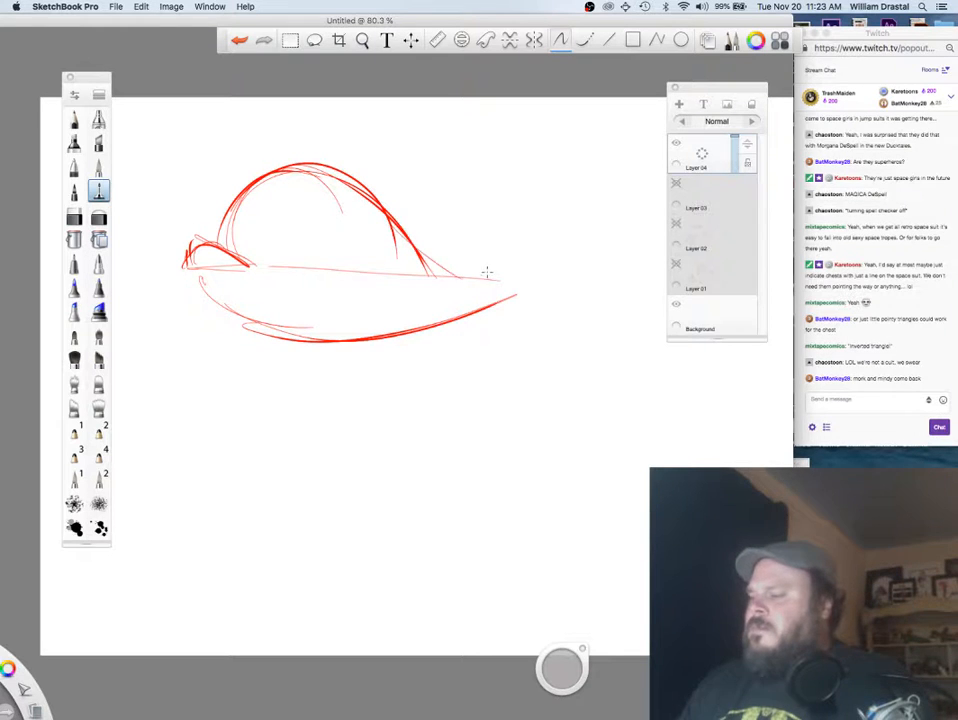
pyautogui.moveTo(265, 265)
pyautogui.mouseDown()
pyautogui.moveTo(537, 283)
pyautogui.moveTo(284, 323)
pyautogui.mouseUp()
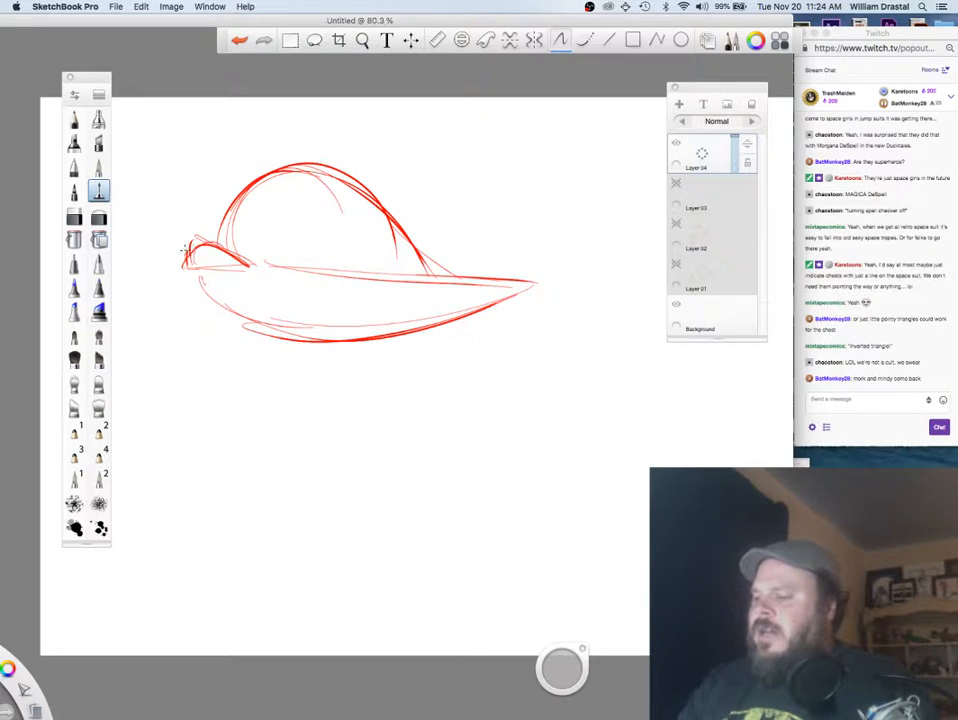
pyautogui.moveTo(178, 246); pyautogui.dragTo(420, 276)
pyautogui.moveTo(300, 268); pyautogui.dragTo(550, 283)
pyautogui.moveTo(330, 272); pyautogui.dragTo(490, 286)
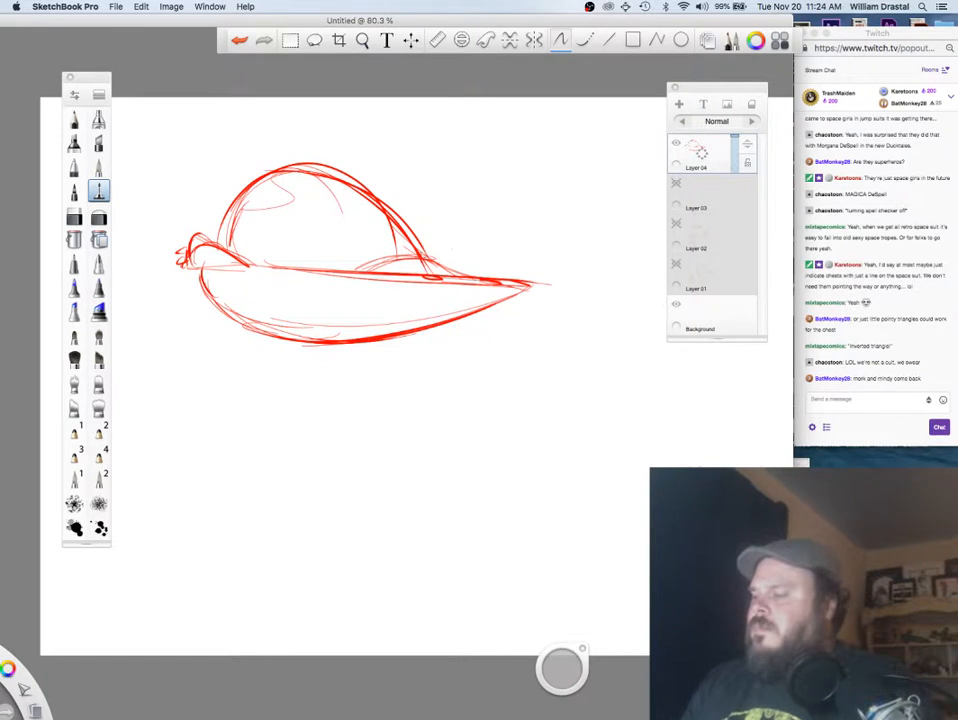
# Step: Shade the inside of the ship's dome with diagonal hatching
pyautogui.moveTo(340, 255)
pyautogui.mouseDown()
pyautogui.moveTo(389, 240)
pyautogui.moveTo(385, 210)
pyautogui.mouseUp()
pyautogui.moveTo(315, 255)
pyautogui.mouseDown()
pyautogui.moveTo(365, 195)
pyautogui.moveTo(345, 185)
pyautogui.mouseUp()
pyautogui.moveTo(265, 250)
pyautogui.mouseDown()
pyautogui.moveTo(320, 180)
pyautogui.moveTo(300, 175)
pyautogui.mouseUp()
pyautogui.moveTo(230, 235)
pyautogui.mouseDown()
pyautogui.moveTo(275, 170)
pyautogui.moveTo(250, 180)
pyautogui.mouseUp()
pyautogui.moveTo(200, 240); pyautogui.dragTo(110, 272)
pyautogui.moveTo(205, 320); pyautogui.dragTo(143, 340)
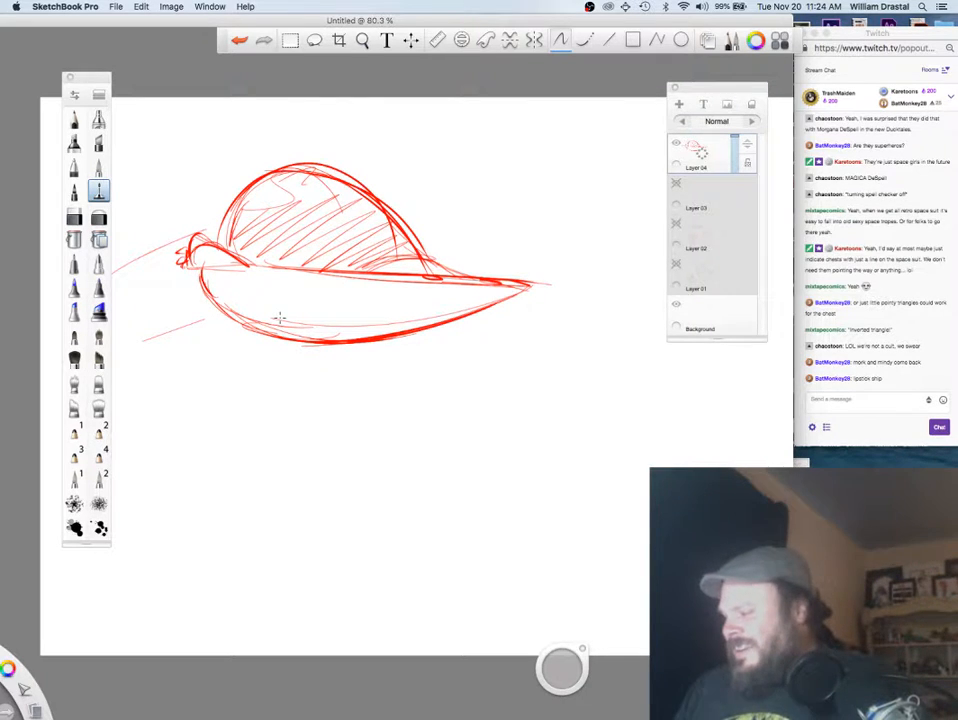
pyautogui.press('super+z')
pyautogui.press('super+z')
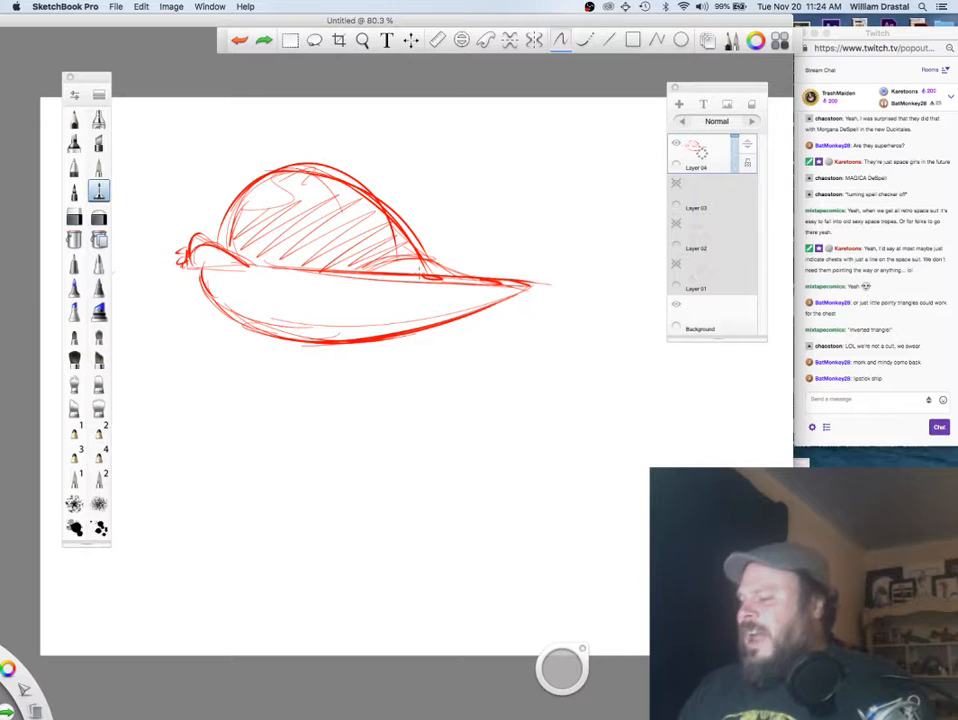
# Step: Reinforce the dome's outline along its slope toward the ship's pointed nose
pyautogui.moveTo(466, 277); pyautogui.dragTo(311, 166)
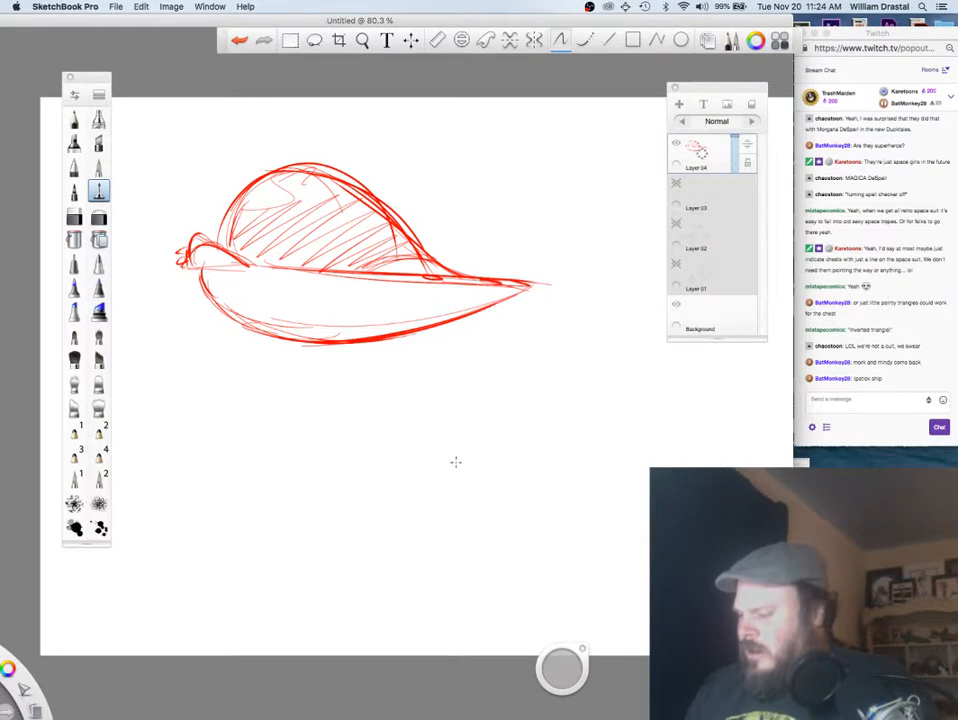
# Step: Draw a small character's round helmeted head with big eyes, a wide frowning mouth and an ear disc, plus two hands below it
pyautogui.moveTo(478, 434)
pyautogui.mouseDown()
pyautogui.moveTo(451, 477)
pyautogui.moveTo(498, 492)
pyautogui.moveTo(510, 474)
pyautogui.moveTo(483, 455)
pyautogui.moveTo(465, 476)
pyautogui.mouseUp()
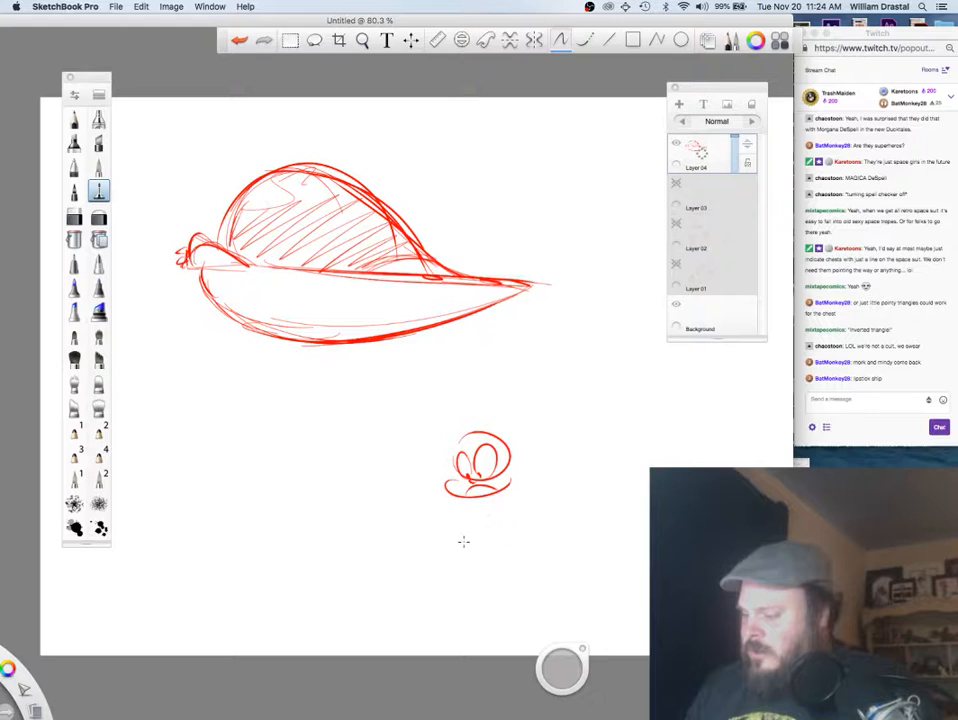
pyautogui.moveTo(463, 541)
pyautogui.mouseDown()
pyautogui.moveTo(517, 522)
pyautogui.moveTo(519, 545)
pyautogui.mouseUp()
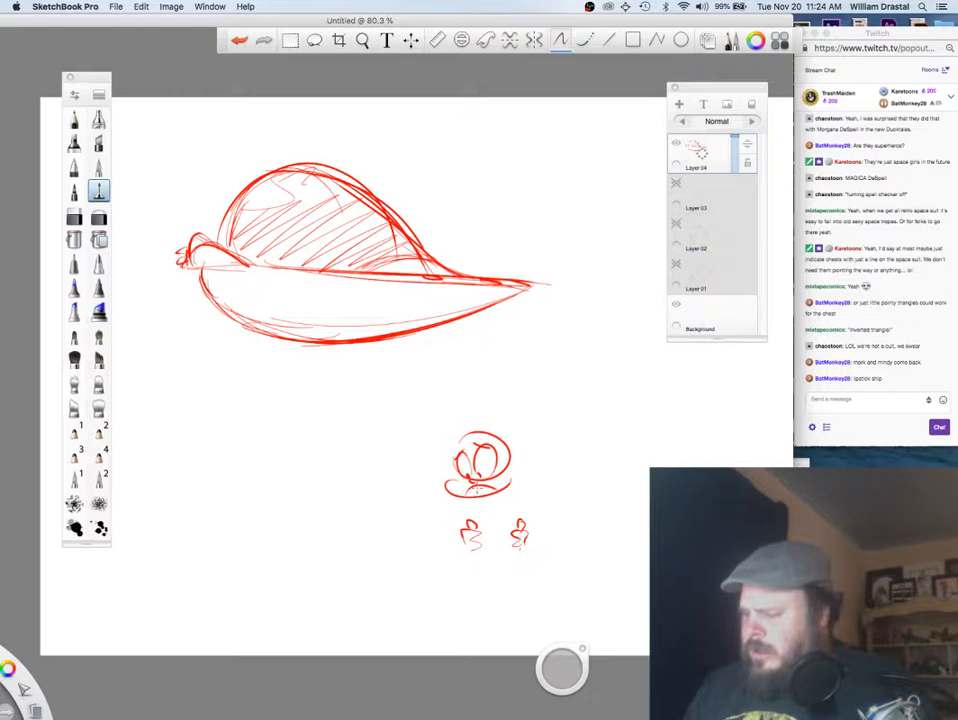
pyautogui.moveTo(473, 437)
pyautogui.mouseDown()
pyautogui.moveTo(500, 450)
pyautogui.moveTo(451, 460)
pyautogui.moveTo(447, 472)
pyautogui.mouseUp()
pyautogui.moveTo(443, 460)
pyautogui.mouseDown()
pyautogui.moveTo(483, 430)
pyautogui.moveTo(504, 439)
pyautogui.moveTo(508, 495)
pyautogui.mouseUp()
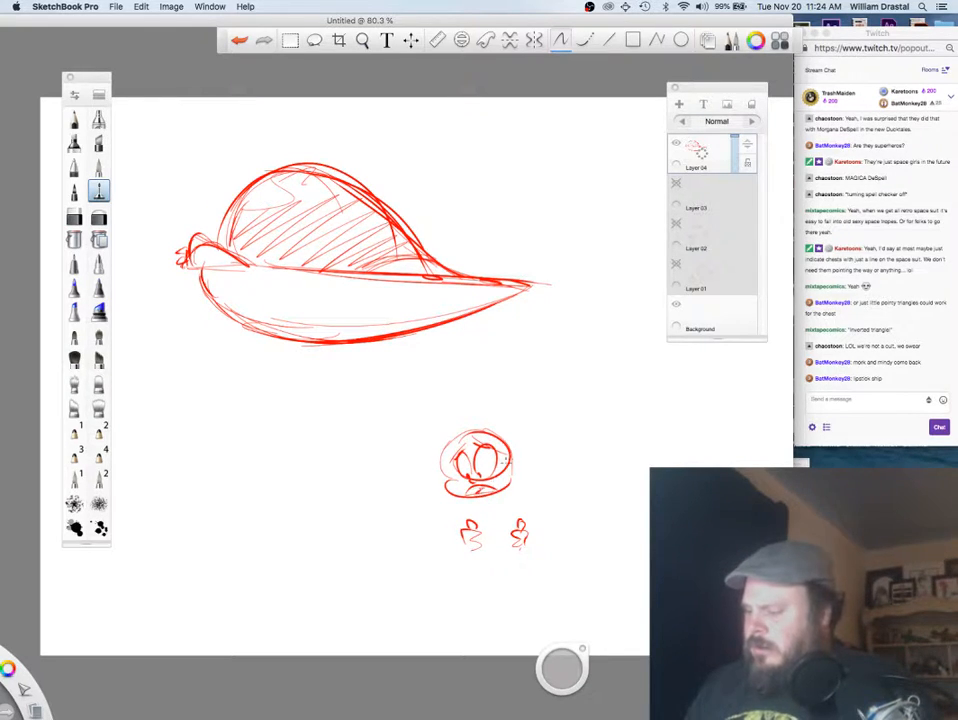
pyautogui.moveTo(513, 461); pyautogui.dragTo(516, 472)
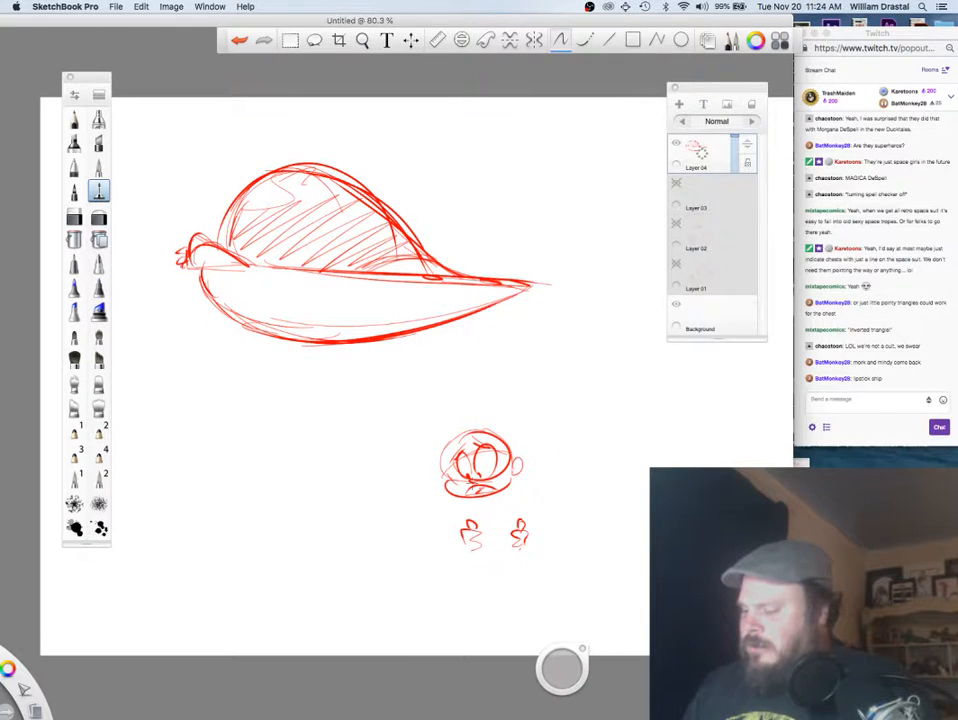
# Step: Add an antenna, arms and a simple torso to the small character, with a ground line beneath the hands
pyautogui.moveTo(519, 453)
pyautogui.mouseDown()
pyautogui.moveTo(516, 507)
pyautogui.moveTo(449, 528)
pyautogui.moveTo(488, 526)
pyautogui.moveTo(498, 544)
pyautogui.moveTo(474, 554)
pyautogui.moveTo(522, 546)
pyautogui.mouseUp()
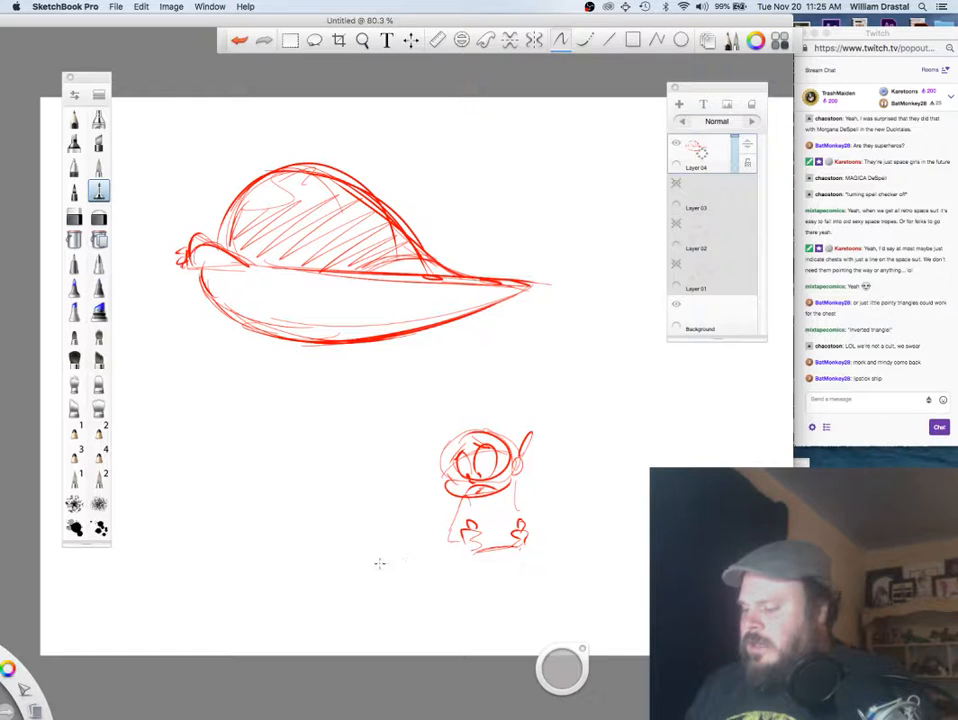
pyautogui.moveTo(390, 557); pyautogui.dragTo(470, 549)
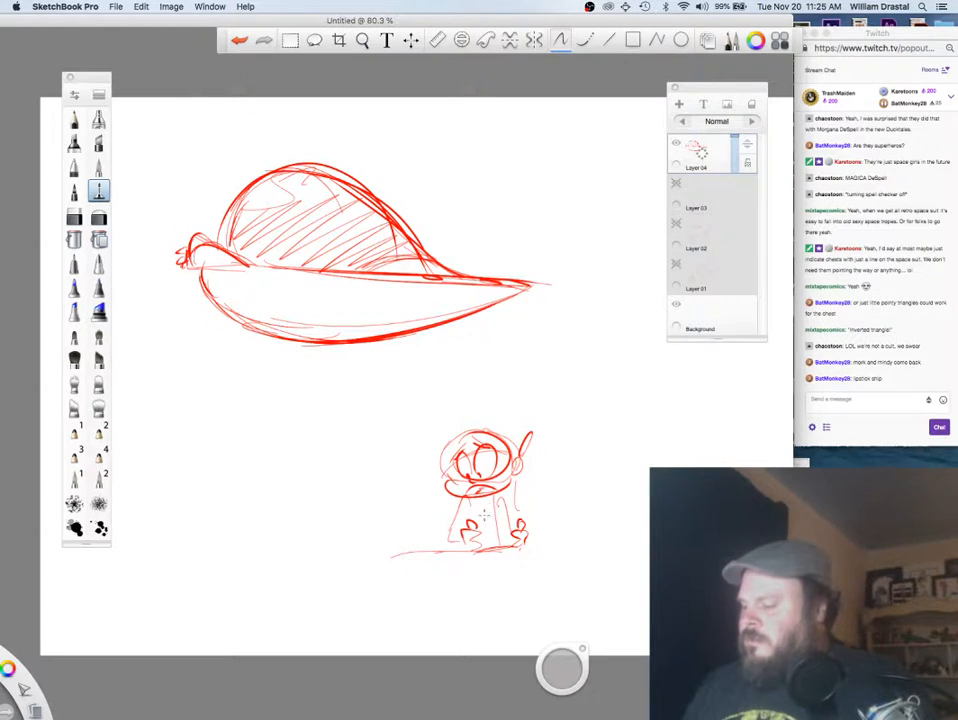
pyautogui.moveTo(484, 514); pyautogui.dragTo(492, 546)
pyautogui.press('super+z')
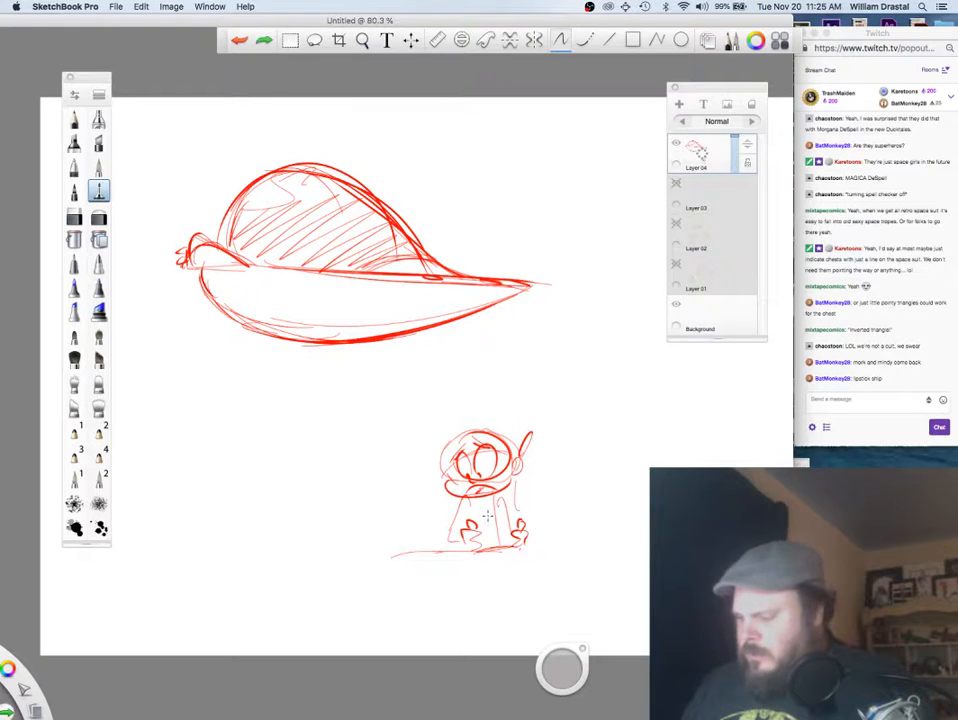
pyautogui.moveTo(472, 502)
pyautogui.mouseDown()
pyautogui.moveTo(496, 509)
pyautogui.moveTo(488, 545)
pyautogui.mouseUp()
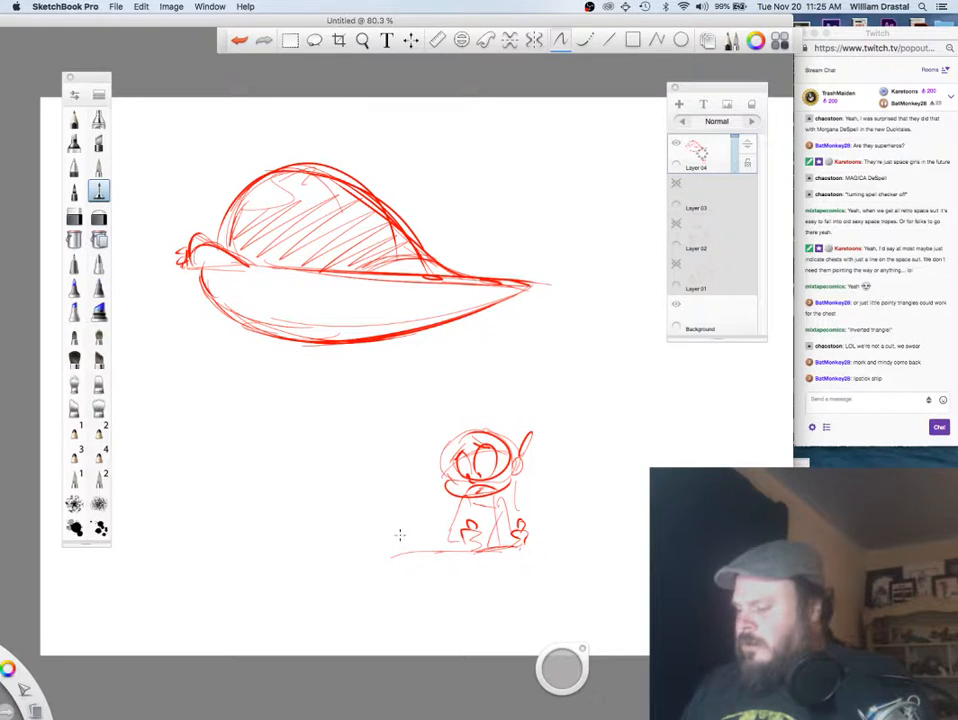
# Step: Add grass ticks to the ground line and draw a laughing helmeted head with raised hands at the line's extended end
pyautogui.moveTo(397, 530); pyautogui.dragTo(418, 541)
pyautogui.moveTo(432, 527); pyautogui.dragTo(434, 548)
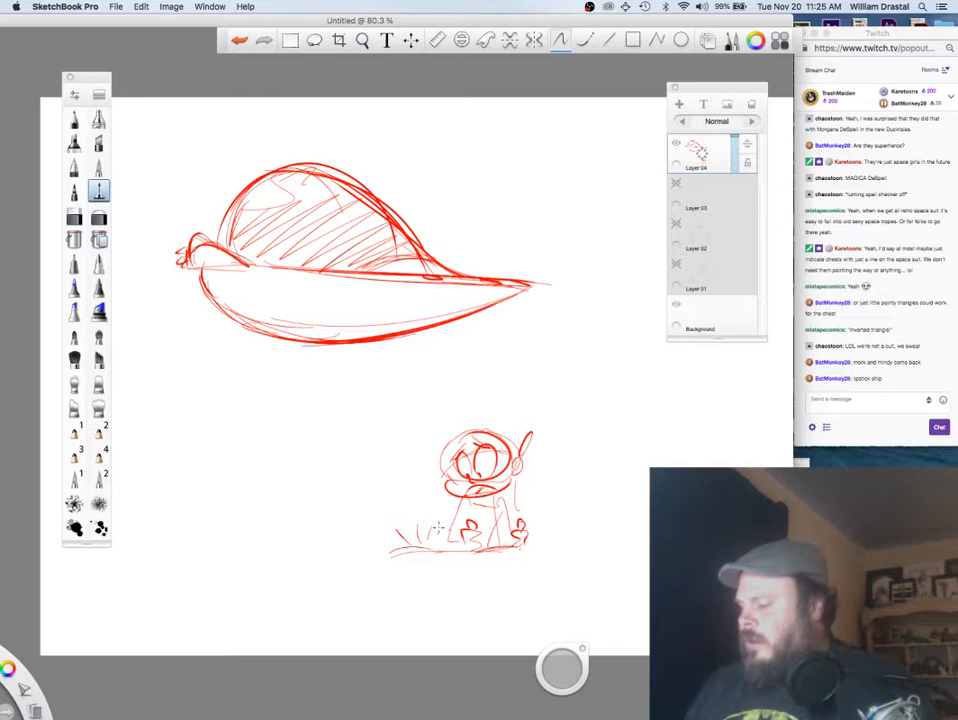
pyautogui.moveTo(284, 528)
pyautogui.mouseDown()
pyautogui.moveTo(337, 505)
pyautogui.moveTo(304, 515)
pyautogui.moveTo(323, 501)
pyautogui.moveTo(321, 521)
pyautogui.moveTo(317, 490)
pyautogui.moveTo(332, 517)
pyautogui.mouseUp()
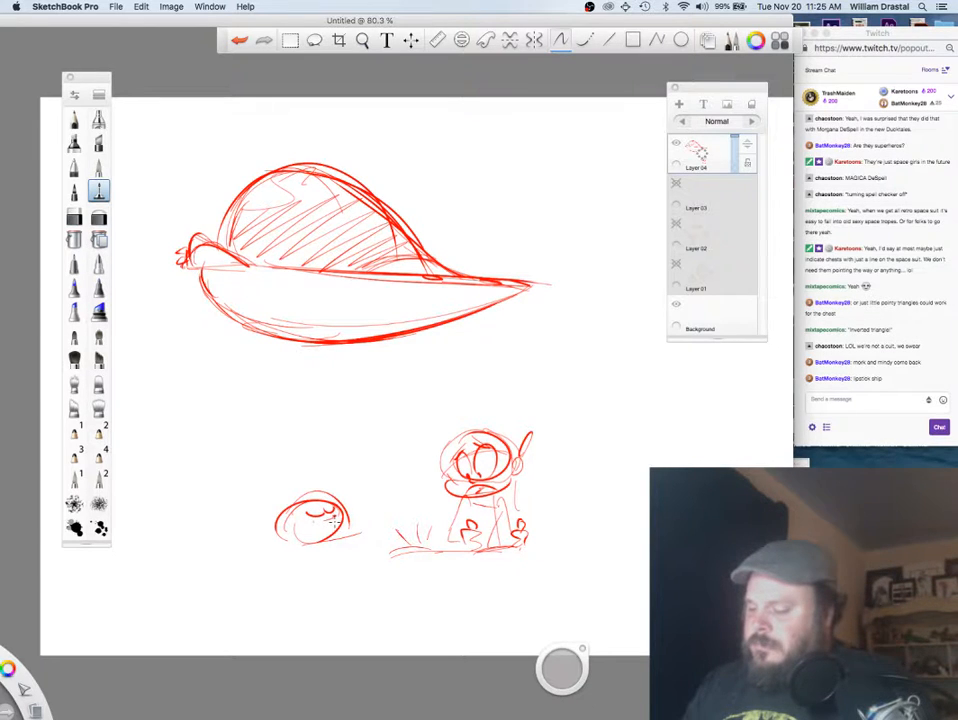
pyautogui.moveTo(297, 514)
pyautogui.mouseDown()
pyautogui.moveTo(345, 527)
pyautogui.moveTo(369, 504)
pyautogui.moveTo(379, 531)
pyautogui.mouseUp()
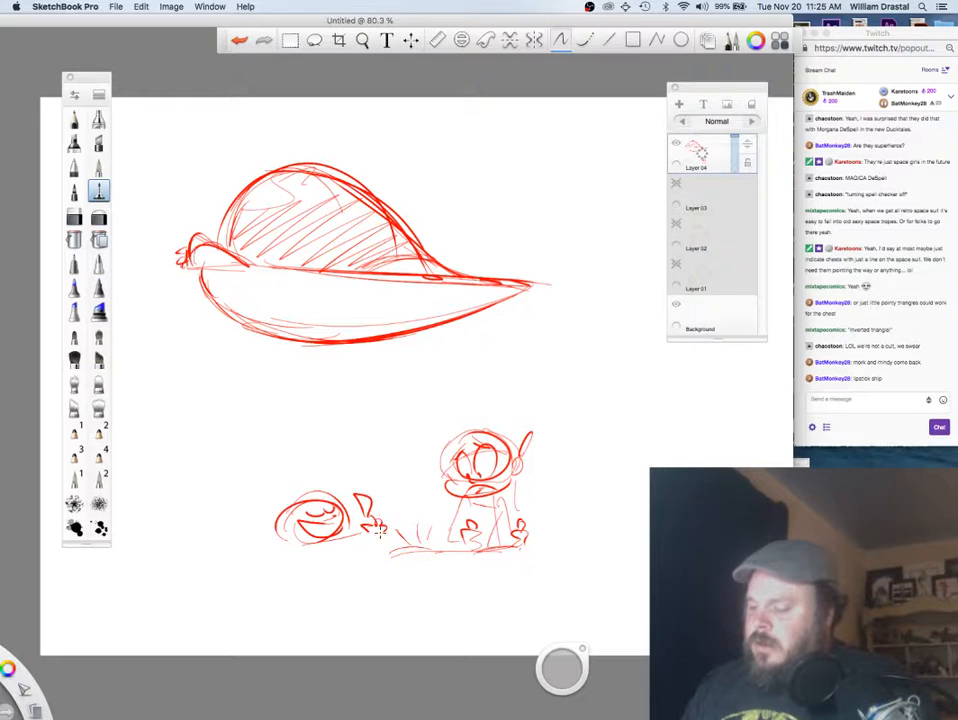
pyautogui.moveTo(278, 518)
pyautogui.mouseDown()
pyautogui.moveTo(280, 536)
pyautogui.moveTo(256, 526)
pyautogui.moveTo(308, 474)
pyautogui.moveTo(328, 491)
pyautogui.mouseUp()
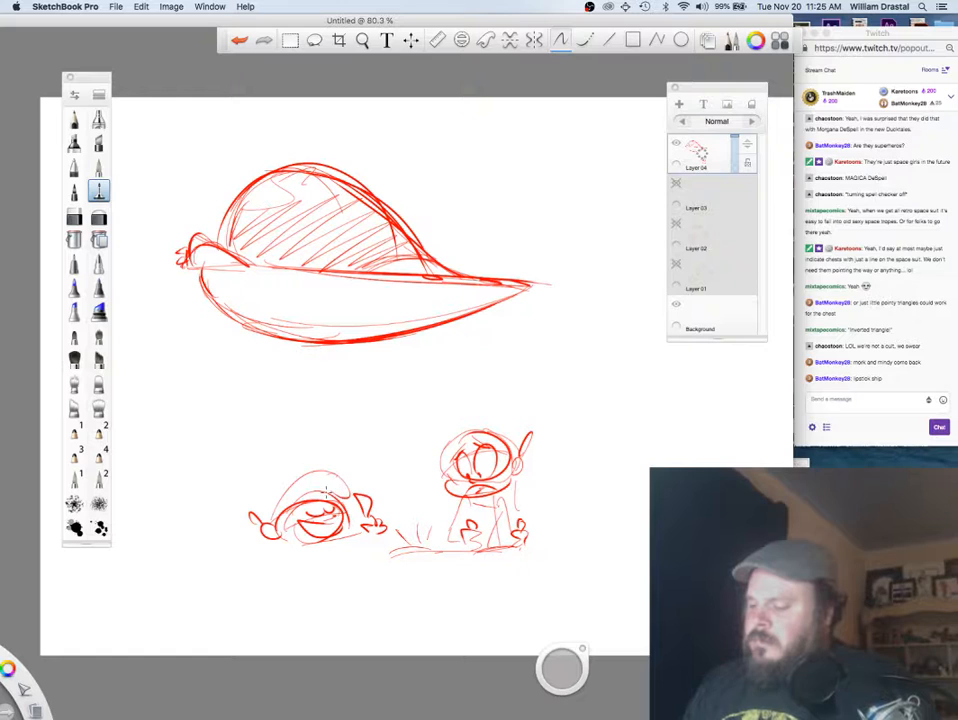
pyautogui.moveTo(260, 539); pyautogui.dragTo(260, 555)
pyautogui.moveTo(272, 549)
pyautogui.mouseDown()
pyautogui.moveTo(355, 533)
pyautogui.moveTo(528, 551)
pyautogui.mouseUp()
pyautogui.moveTo(338, 542); pyautogui.dragTo(320, 559)
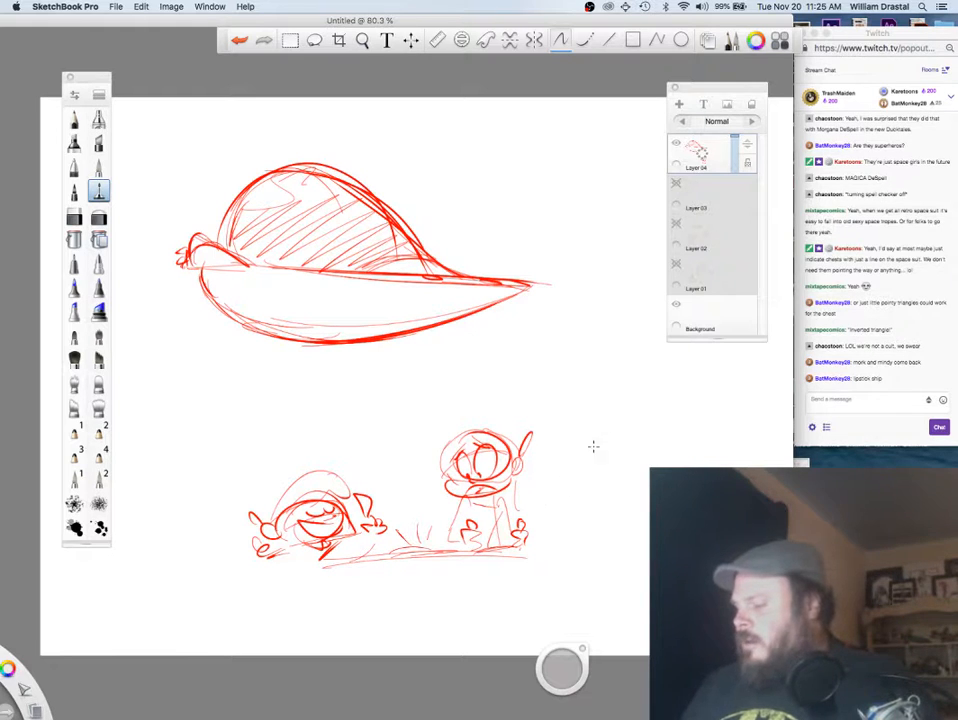
# Step: Draw a folded, multi-page map beside the helmeted characters, with a hand gripping its edge and short arm strokes below
pyautogui.moveTo(591, 464); pyautogui.dragTo(586, 493)
pyautogui.press('super+z')
pyautogui.press('super+z')
pyautogui.moveTo(586, 475)
pyautogui.mouseDown()
pyautogui.moveTo(604, 478)
pyautogui.moveTo(588, 483)
pyautogui.moveTo(585, 418)
pyautogui.mouseUp()
pyautogui.moveTo(585, 410)
pyautogui.mouseDown()
pyautogui.moveTo(674, 383)
pyautogui.moveTo(674, 468)
pyautogui.mouseUp()
pyautogui.moveTo(677, 389); pyautogui.dragTo(684, 466)
pyautogui.moveTo(689, 411); pyautogui.dragTo(697, 465)
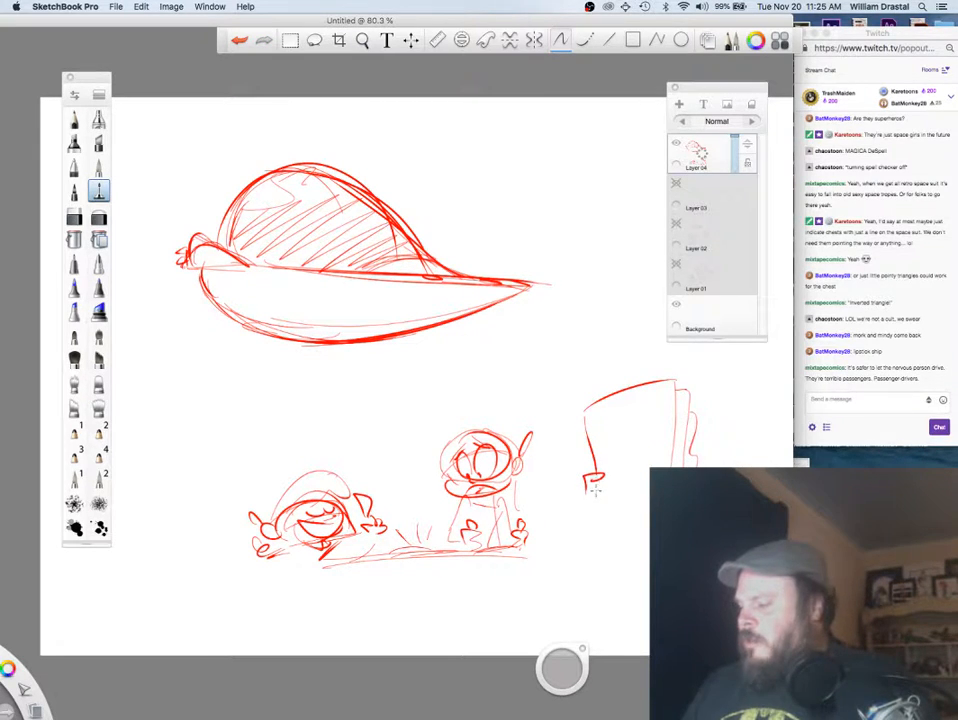
pyautogui.moveTo(590, 484)
pyautogui.mouseDown()
pyautogui.moveTo(590, 498)
pyautogui.moveTo(646, 506)
pyautogui.mouseUp()
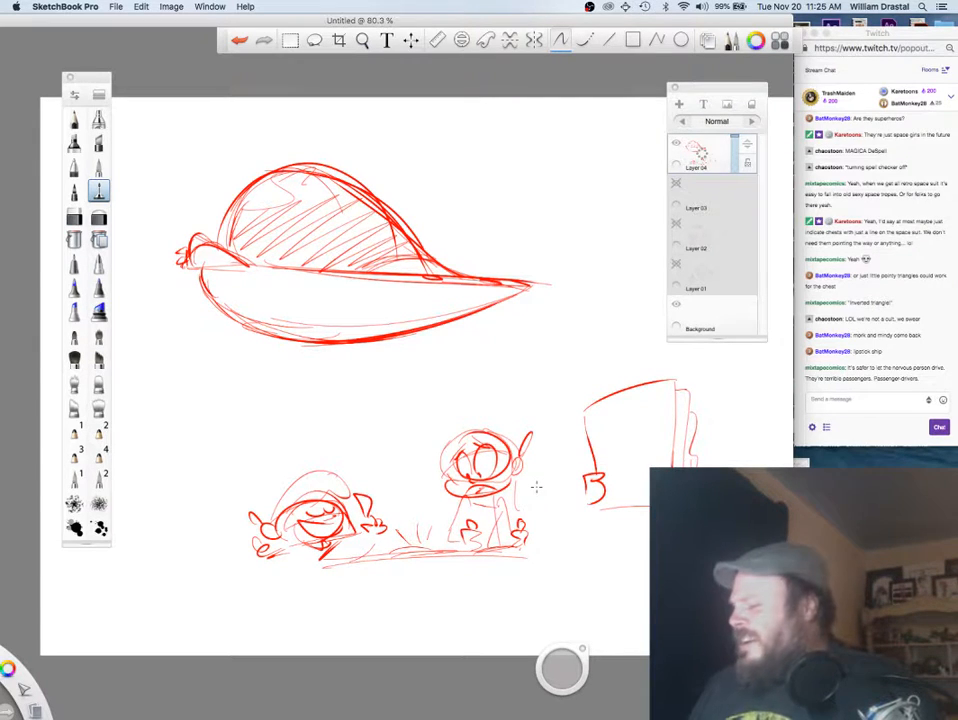
pyautogui.moveTo(605, 517); pyautogui.dragTo(587, 535)
pyautogui.moveTo(613, 517); pyautogui.dragTo(595, 544)
pyautogui.moveTo(583, 500); pyautogui.dragTo(565, 525)
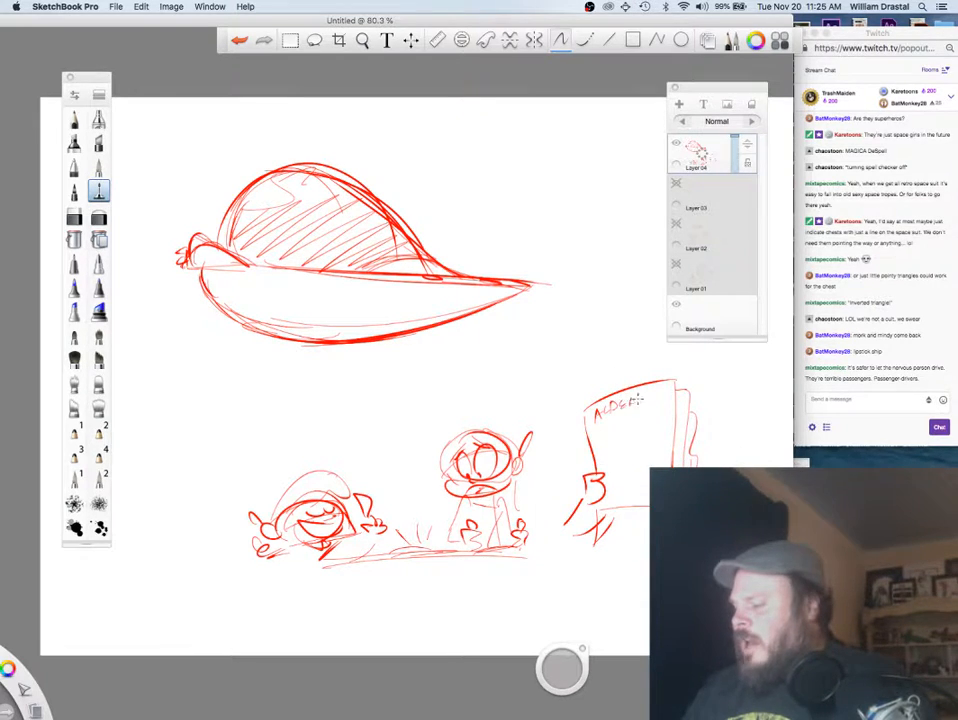
# Step: Finish lettering ALDERAN across the front of the map and fill a circle beneath it with scribbled text
pyautogui.moveTo(646, 402); pyautogui.dragTo(655, 391)
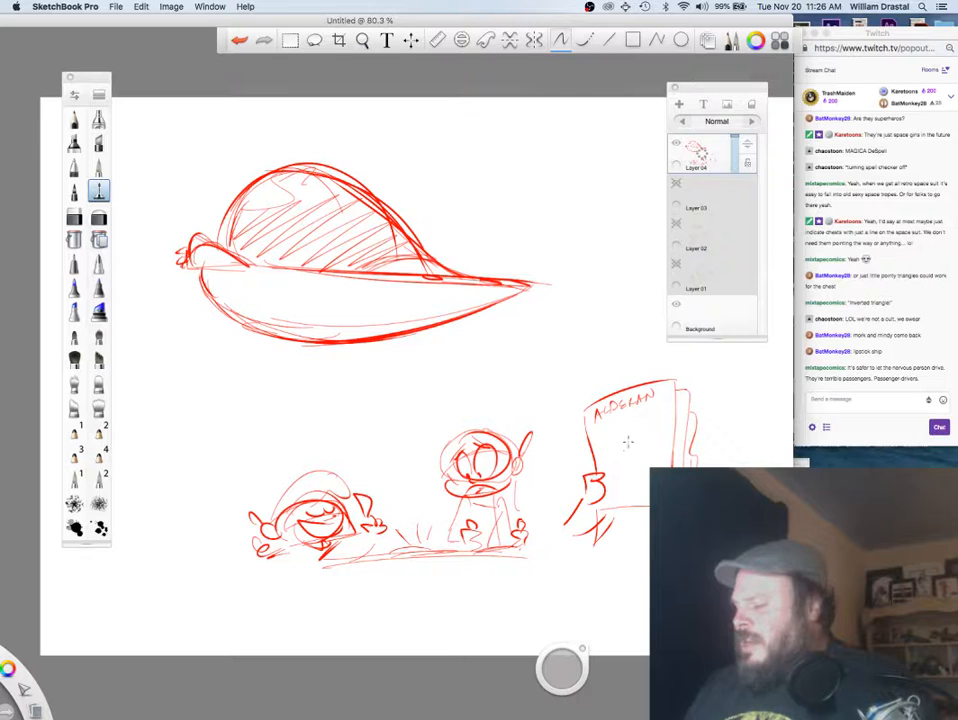
pyautogui.moveTo(606, 453)
pyautogui.mouseDown()
pyautogui.moveTo(655, 470)
pyautogui.moveTo(628, 427)
pyautogui.moveTo(650, 427)
pyautogui.mouseUp()
pyautogui.moveTo(613, 474); pyautogui.dragTo(631, 481)
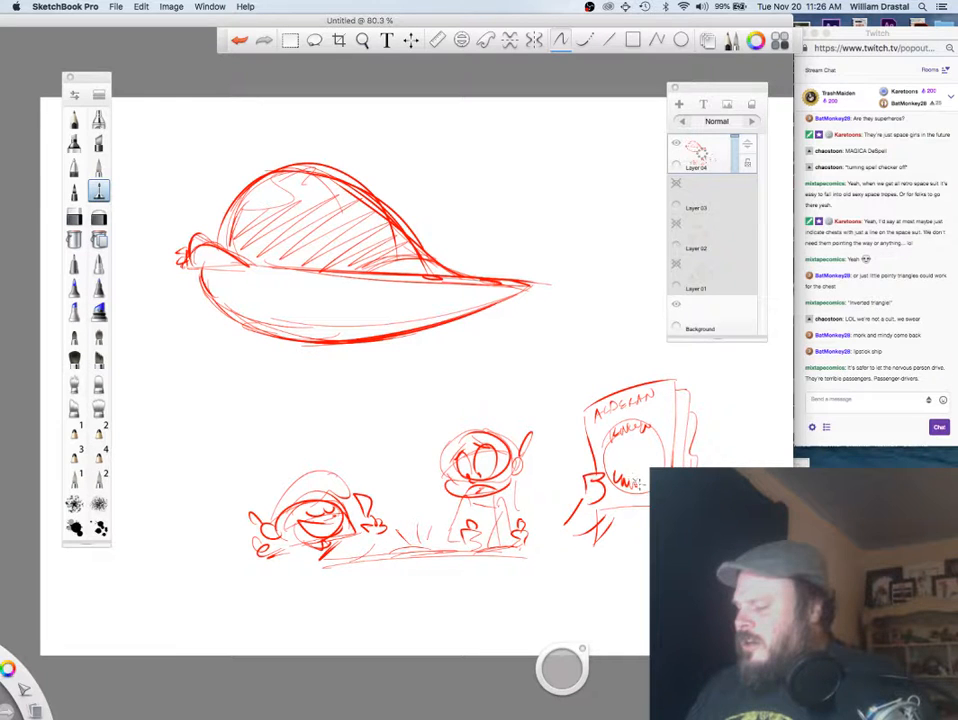
# Step: Add a new layer above Layer 04 and hide the spaceship sketch
pyautogui.press('space')
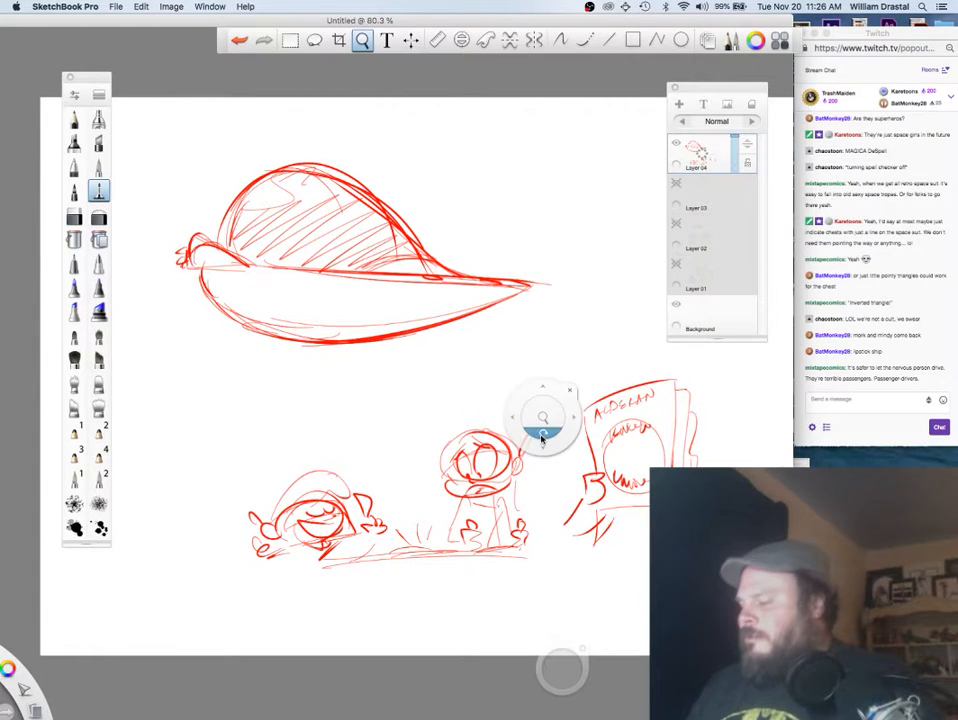
pyautogui.moveTo(533, 450); pyautogui.dragTo(451, 449)
pyautogui.moveTo(702, 154); pyautogui.dragTo(724, 127)
pyautogui.click(676, 185)
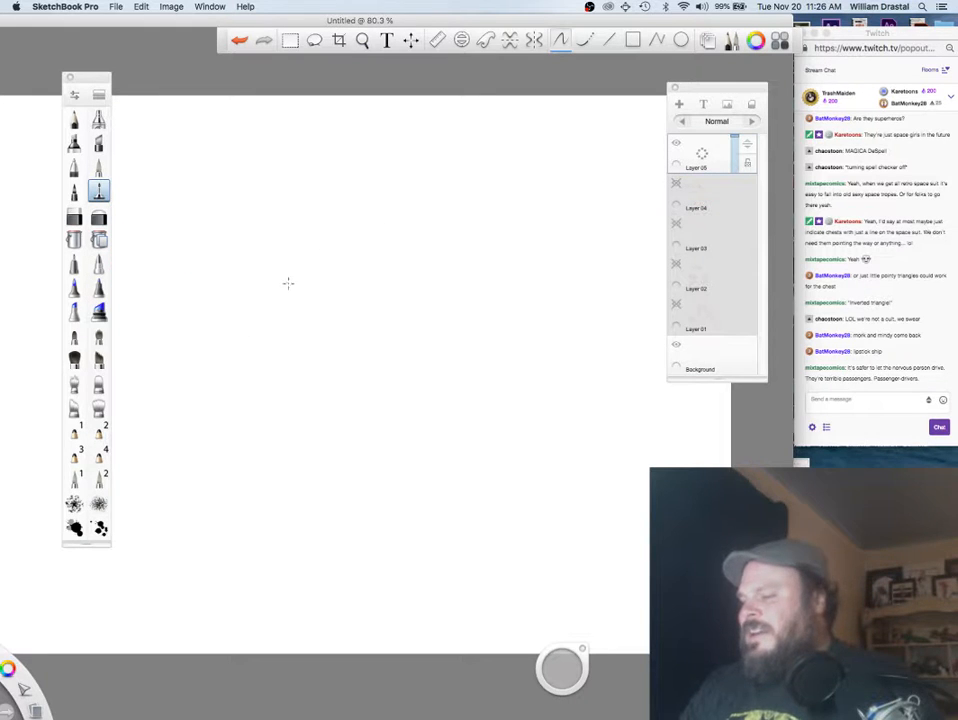
pyautogui.moveTo(264, 327)
pyautogui.mouseDown()
pyautogui.moveTo(281, 304)
pyautogui.moveTo(242, 309)
pyautogui.mouseUp()
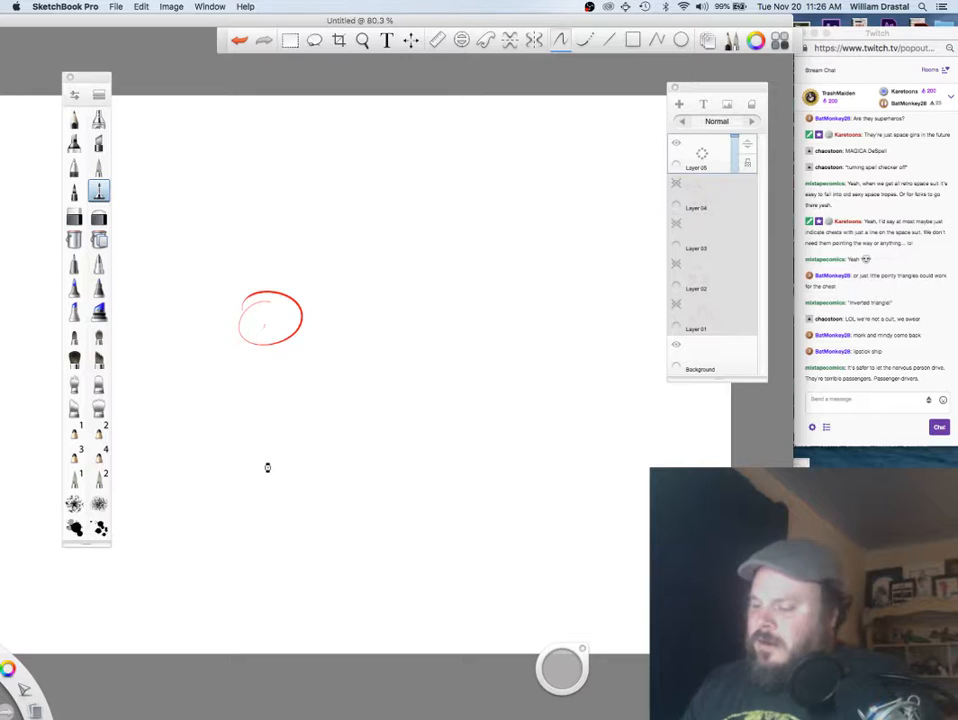
pyautogui.press('super+z')
pyautogui.press('super+z')
pyautogui.moveTo(199, 425)
pyautogui.mouseDown()
pyautogui.moveTo(240, 402)
pyautogui.moveTo(216, 408)
pyautogui.moveTo(214, 428)
pyautogui.moveTo(237, 413)
pyautogui.moveTo(225, 466)
pyautogui.moveTo(252, 432)
pyautogui.mouseUp()
pyautogui.press('super+z')
# Step: Draw a round character head with big eyes and an ear disc, plus gripping hands below and beside it
pyautogui.moveTo(184, 423)
pyautogui.mouseDown()
pyautogui.moveTo(243, 405)
pyautogui.moveTo(183, 453)
pyautogui.moveTo(262, 412)
pyautogui.mouseUp()
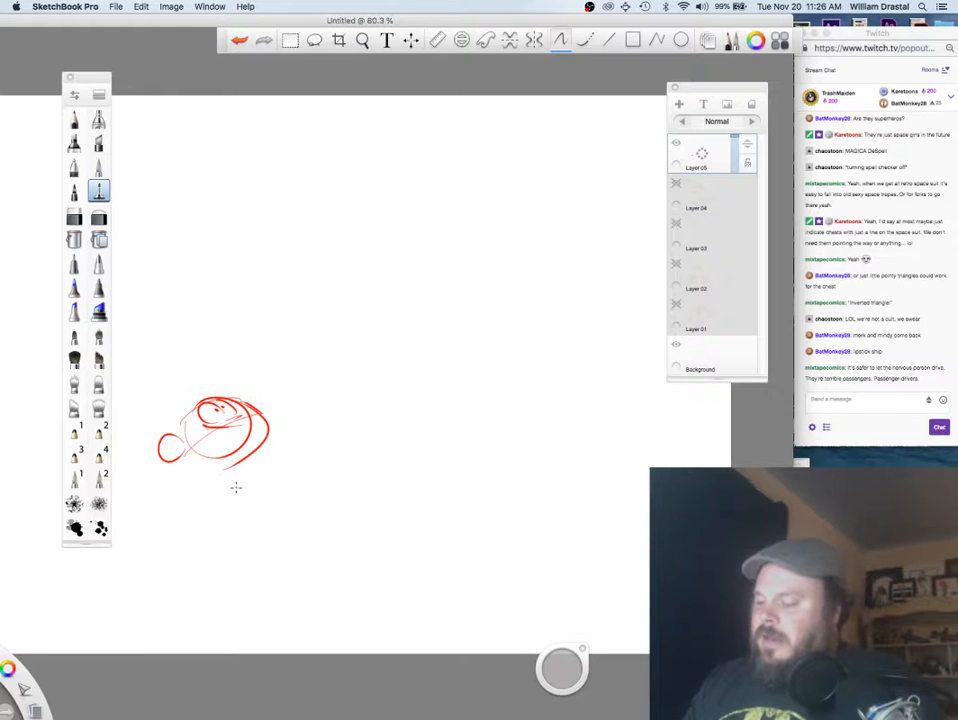
pyautogui.moveTo(187, 488); pyautogui.dragTo(170, 511)
pyautogui.moveTo(190, 495)
pyautogui.mouseDown()
pyautogui.moveTo(209, 503)
pyautogui.moveTo(187, 516)
pyautogui.moveTo(200, 495)
pyautogui.mouseUp()
pyautogui.press('super+z')
pyautogui.moveTo(200, 496); pyautogui.dragTo(206, 520)
pyautogui.moveTo(177, 502)
pyautogui.mouseDown()
pyautogui.moveTo(167, 522)
pyautogui.moveTo(187, 526)
pyautogui.mouseUp()
pyautogui.moveTo(263, 456); pyautogui.dragTo(277, 467)
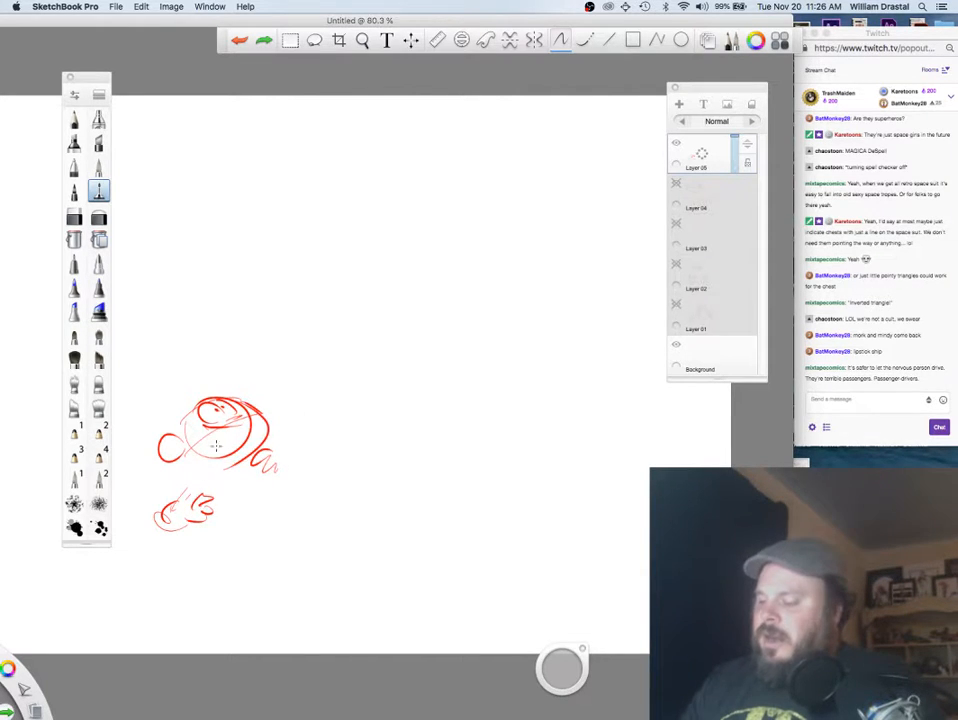
# Step: Draw a huge map unfolding in zigzag panels above and beside the character's head
pyautogui.moveTo(240, 385); pyautogui.dragTo(282, 255)
pyautogui.press('super+z')
pyautogui.moveTo(256, 400)
pyautogui.mouseDown()
pyautogui.moveTo(237, 340)
pyautogui.moveTo(295, 318)
pyautogui.mouseUp()
pyautogui.moveTo(238, 276)
pyautogui.mouseDown()
pyautogui.moveTo(304, 222)
pyautogui.moveTo(323, 280)
pyautogui.moveTo(289, 346)
pyautogui.moveTo(330, 383)
pyautogui.mouseUp()
pyautogui.moveTo(320, 273)
pyautogui.mouseDown()
pyautogui.moveTo(370, 317)
pyautogui.moveTo(381, 397)
pyautogui.mouseUp()
pyautogui.moveTo(304, 230); pyautogui.dragTo(357, 269)
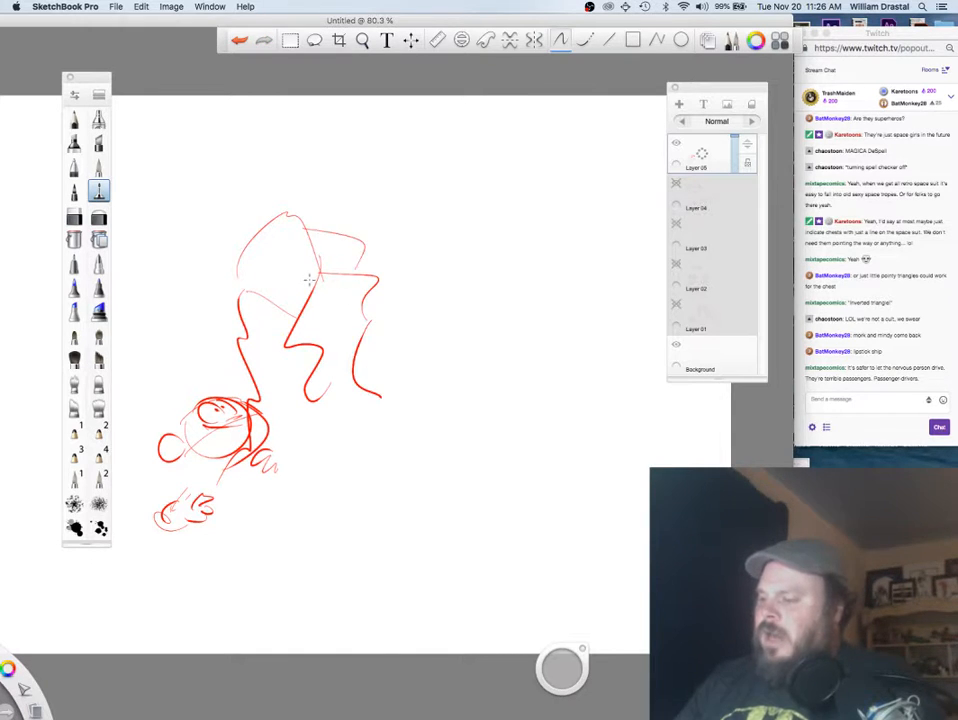
pyautogui.moveTo(298, 278); pyautogui.dragTo(252, 300)
pyautogui.moveTo(306, 236)
pyautogui.mouseDown()
pyautogui.moveTo(290, 279)
pyautogui.moveTo(299, 317)
pyautogui.mouseUp()
pyautogui.moveTo(313, 432)
pyautogui.mouseDown()
pyautogui.moveTo(357, 483)
pyautogui.moveTo(348, 507)
pyautogui.mouseUp()
pyautogui.moveTo(382, 408)
pyautogui.mouseDown()
pyautogui.moveTo(415, 490)
pyautogui.moveTo(413, 515)
pyautogui.mouseUp()
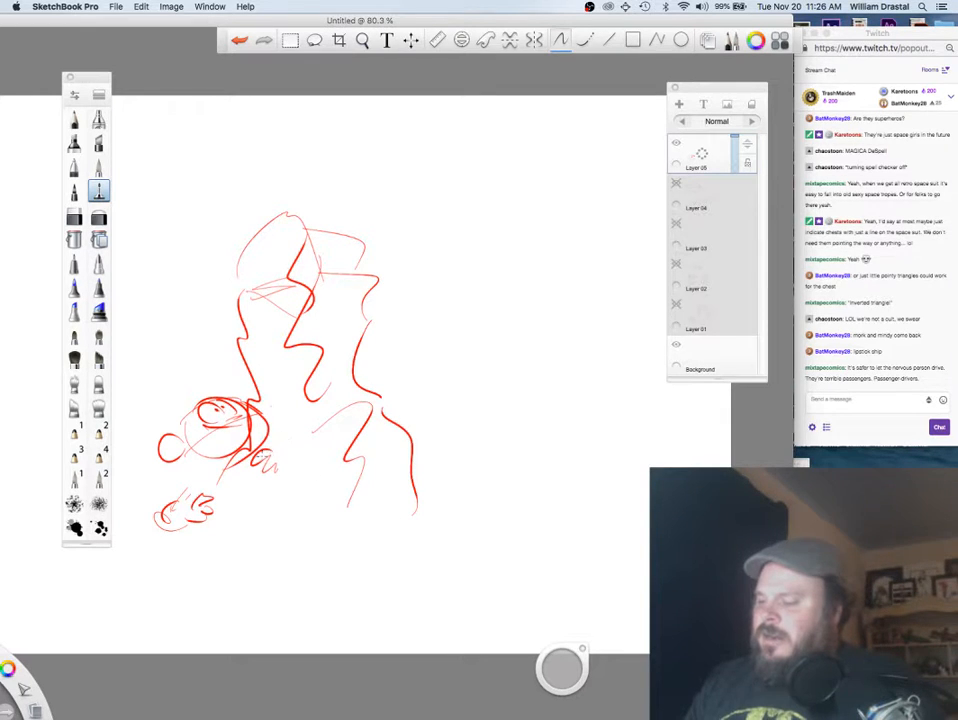
# Step: Continue the map folds down to the character's hand and add a helmet dome, antenna and collar around the head
pyautogui.moveTo(260, 402); pyautogui.dragTo(292, 384)
pyautogui.moveTo(245, 340)
pyautogui.mouseDown()
pyautogui.moveTo(300, 349)
pyautogui.moveTo(289, 408)
pyautogui.mouseUp()
pyautogui.moveTo(285, 404)
pyautogui.mouseDown()
pyautogui.moveTo(270, 462)
pyautogui.moveTo(280, 488)
pyautogui.mouseUp()
pyautogui.moveTo(158, 439)
pyautogui.mouseDown()
pyautogui.moveTo(131, 407)
pyautogui.moveTo(157, 433)
pyautogui.moveTo(224, 372)
pyautogui.mouseUp()
pyautogui.press('super+z')
pyautogui.moveTo(219, 366); pyautogui.dragTo(243, 396)
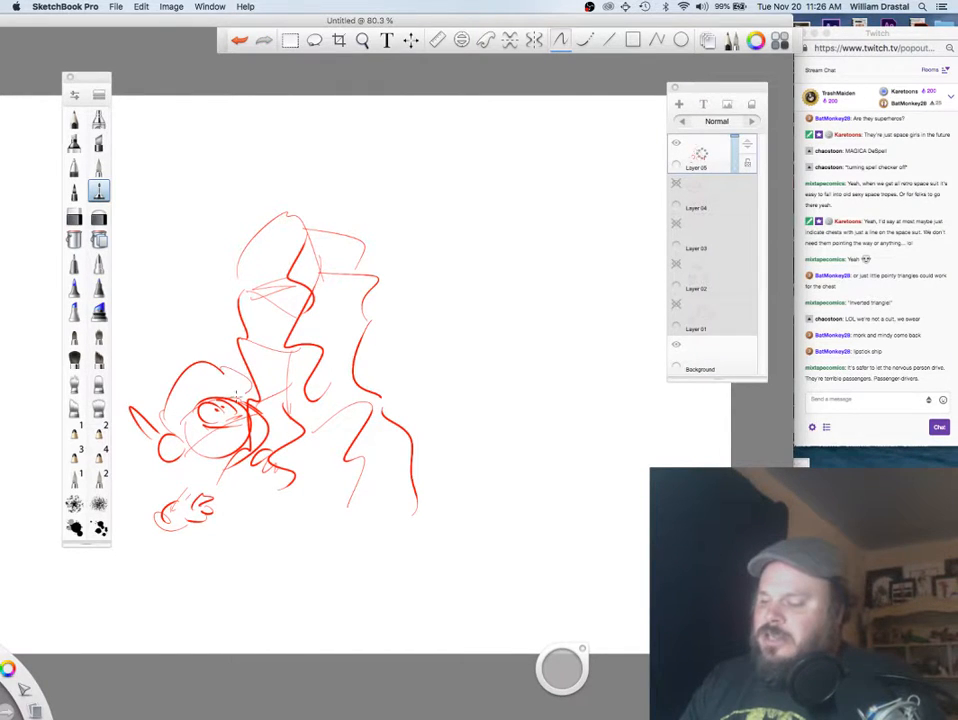
pyautogui.moveTo(159, 464); pyautogui.dragTo(187, 469)
# Step: Add more map folds on the far side and draw a second big-eyed, worried helmeted head among them
pyautogui.moveTo(358, 516)
pyautogui.mouseDown()
pyautogui.moveTo(366, 554)
pyautogui.moveTo(400, 424)
pyautogui.mouseUp()
pyautogui.moveTo(401, 356)
pyautogui.mouseDown()
pyautogui.moveTo(457, 334)
pyautogui.moveTo(428, 418)
pyautogui.moveTo(437, 467)
pyautogui.mouseUp()
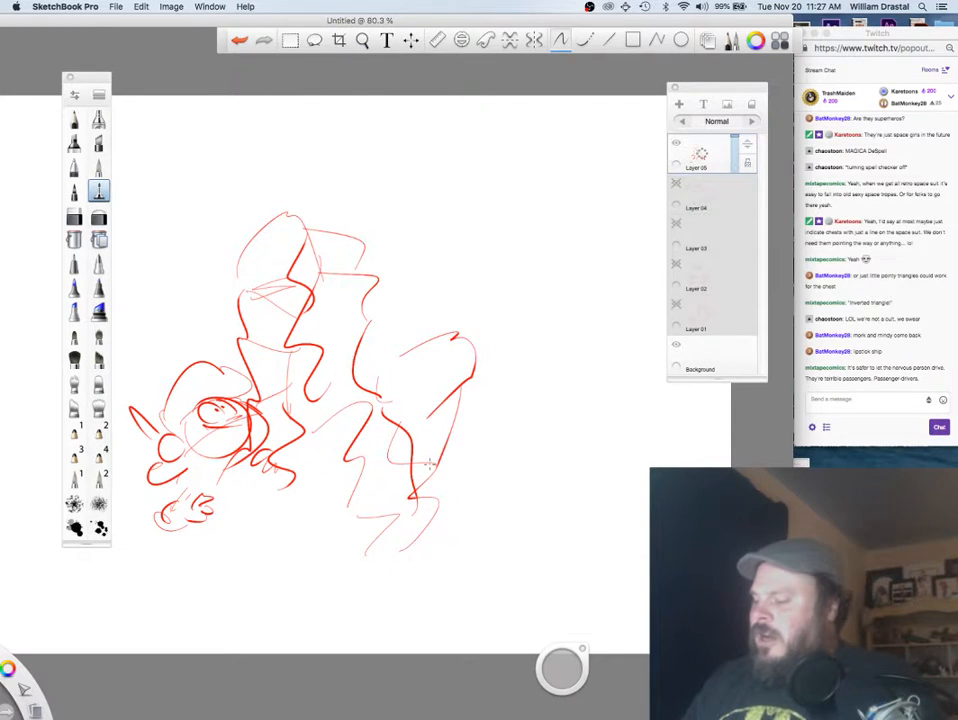
pyautogui.moveTo(415, 318); pyautogui.dragTo(427, 315)
pyautogui.moveTo(420, 287); pyautogui.dragTo(396, 278)
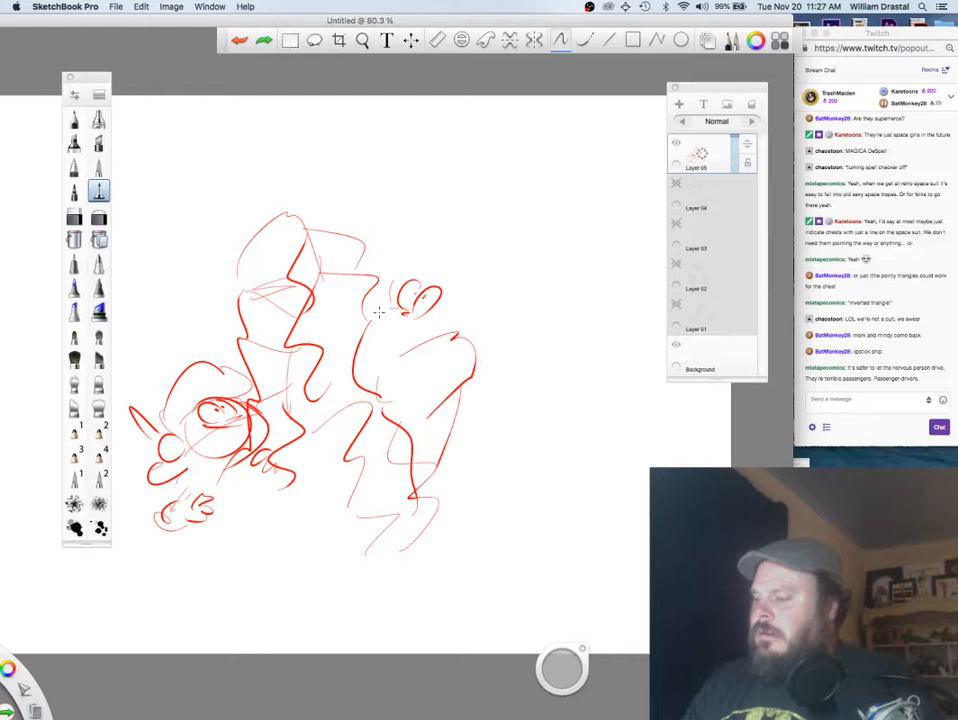
pyautogui.moveTo(379, 313)
pyautogui.mouseDown()
pyautogui.moveTo(425, 329)
pyautogui.moveTo(385, 325)
pyautogui.moveTo(433, 330)
pyautogui.moveTo(431, 313)
pyautogui.moveTo(388, 302)
pyautogui.moveTo(446, 310)
pyautogui.moveTo(405, 274)
pyautogui.moveTo(445, 285)
pyautogui.mouseUp()
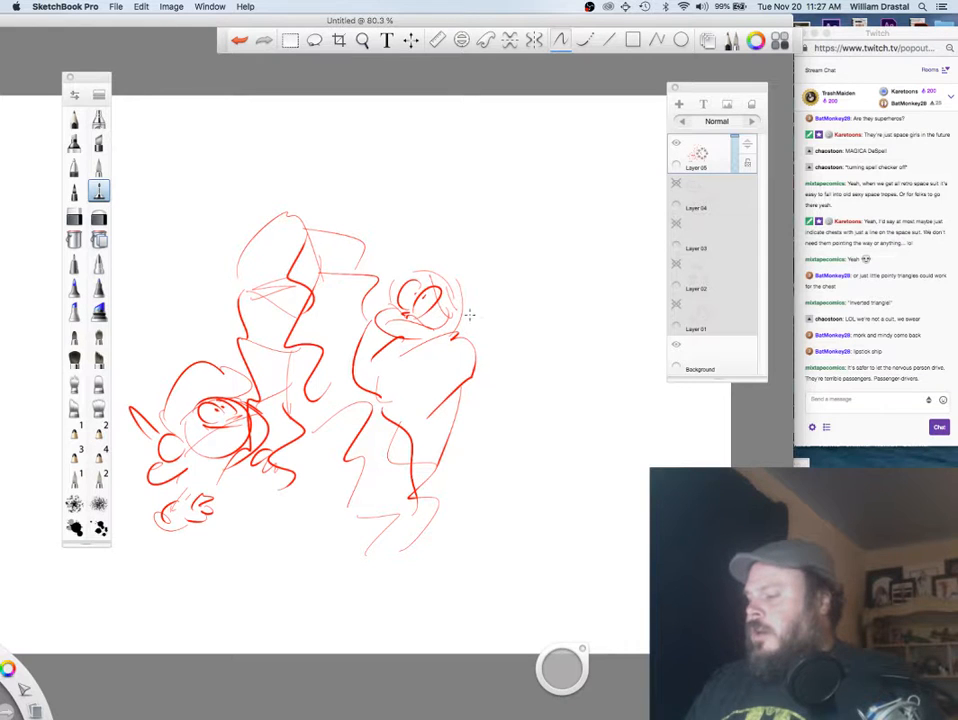
pyautogui.moveTo(452, 334)
pyautogui.mouseDown()
pyautogui.moveTo(487, 285)
pyautogui.moveTo(511, 321)
pyautogui.moveTo(488, 430)
pyautogui.mouseUp()
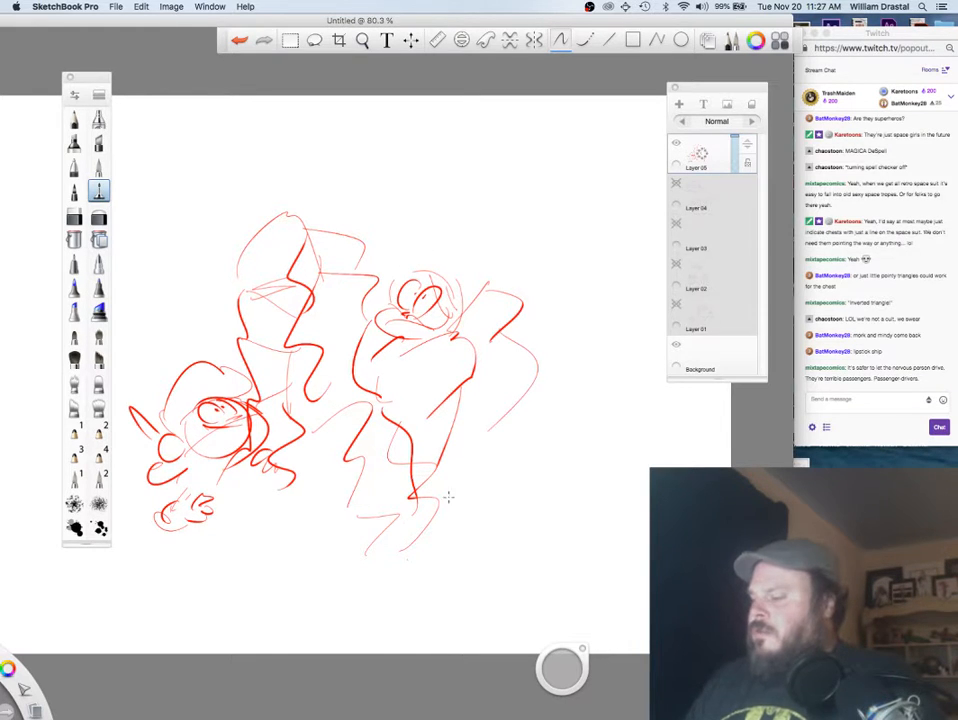
# Step: Draw a miniature domed spaceship with a pointed nose above the second character
pyautogui.moveTo(494, 224)
pyautogui.mouseDown()
pyautogui.moveTo(573, 218)
pyautogui.moveTo(589, 234)
pyautogui.mouseUp()
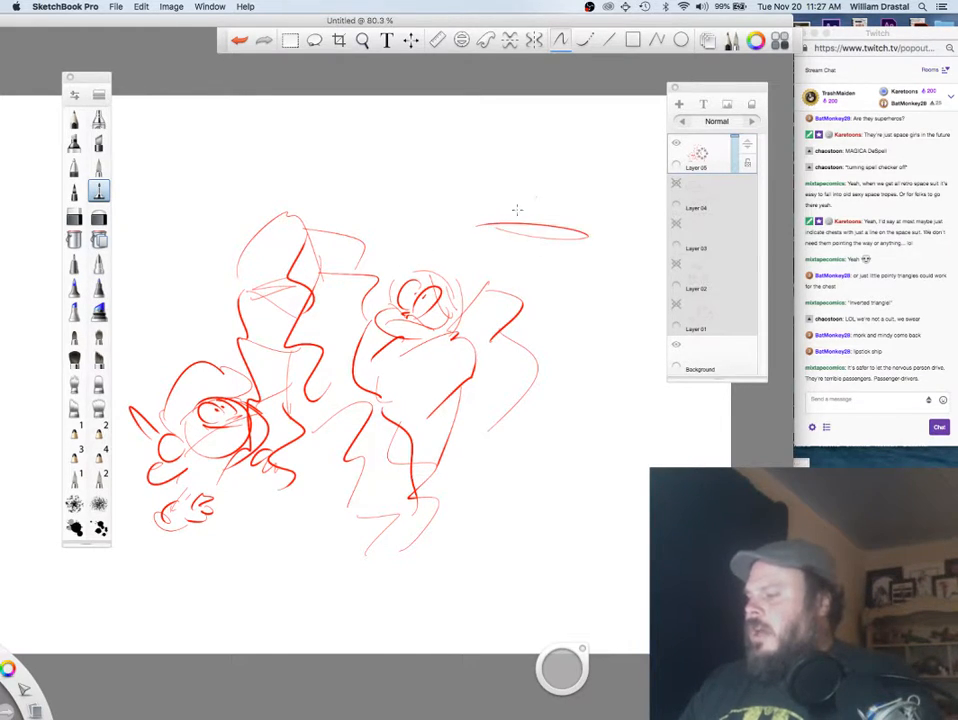
pyautogui.press('super+z')
pyautogui.moveTo(488, 243)
pyautogui.mouseDown()
pyautogui.moveTo(586, 252)
pyautogui.moveTo(551, 238)
pyautogui.mouseUp()
pyautogui.moveTo(491, 233); pyautogui.dragTo(507, 238)
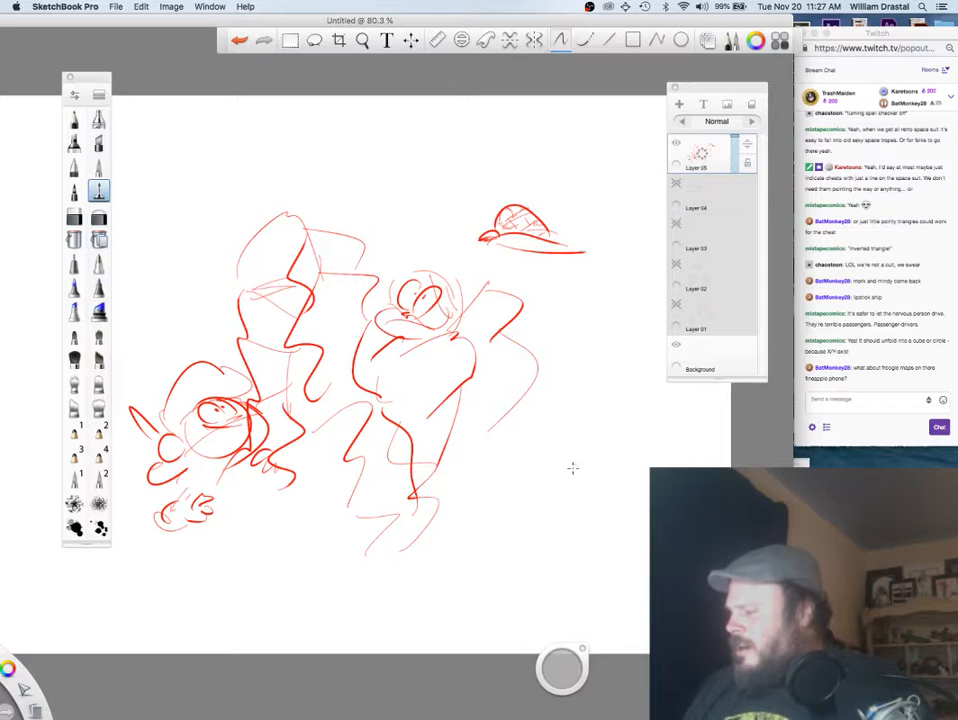
# Step: Sketch another small domed ship below the map, trailing a round cloudy shape behind it
pyautogui.moveTo(568, 474)
pyautogui.mouseDown()
pyautogui.moveTo(635, 486)
pyautogui.moveTo(560, 474)
pyautogui.moveTo(645, 488)
pyautogui.mouseUp()
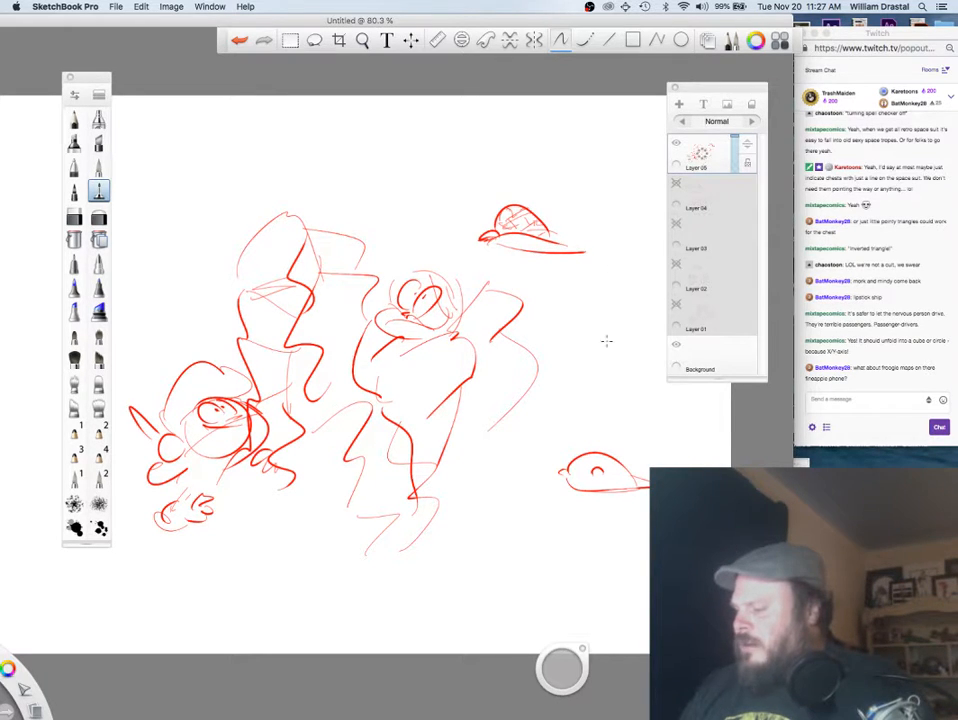
pyautogui.moveTo(476, 493)
pyautogui.mouseDown()
pyautogui.moveTo(510, 523)
pyautogui.moveTo(502, 479)
pyautogui.moveTo(473, 493)
pyautogui.moveTo(506, 507)
pyautogui.moveTo(493, 489)
pyautogui.moveTo(499, 516)
pyautogui.moveTo(546, 500)
pyautogui.mouseUp()
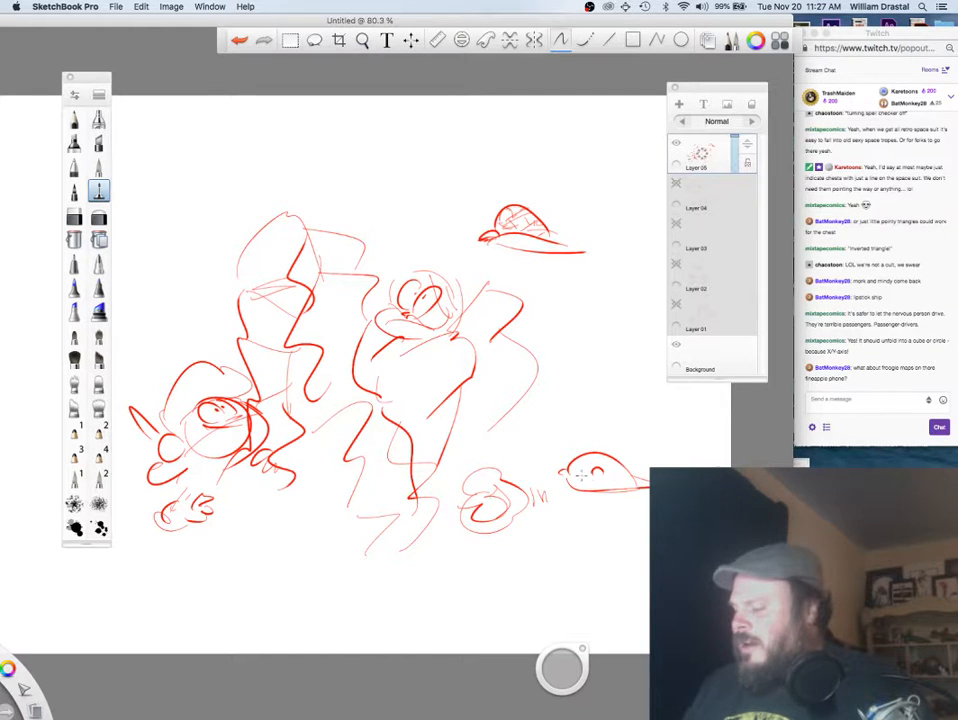
pyautogui.moveTo(600, 470); pyautogui.dragTo(555, 473)
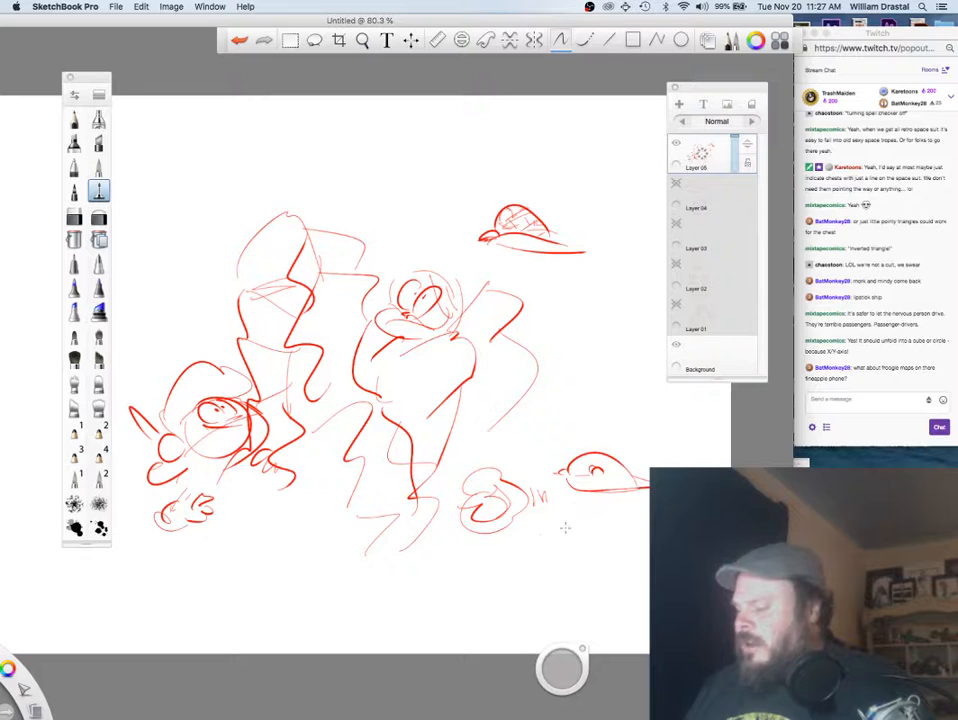
# Step: Sketch two large circles beneath the small ship, one ringed by loose marks and one topped with a dome and vertical ticks
pyautogui.moveTo(462, 567); pyautogui.dragTo(478, 561)
pyautogui.click(414, 582)
pyautogui.moveTo(420, 628); pyautogui.dragTo(458, 641)
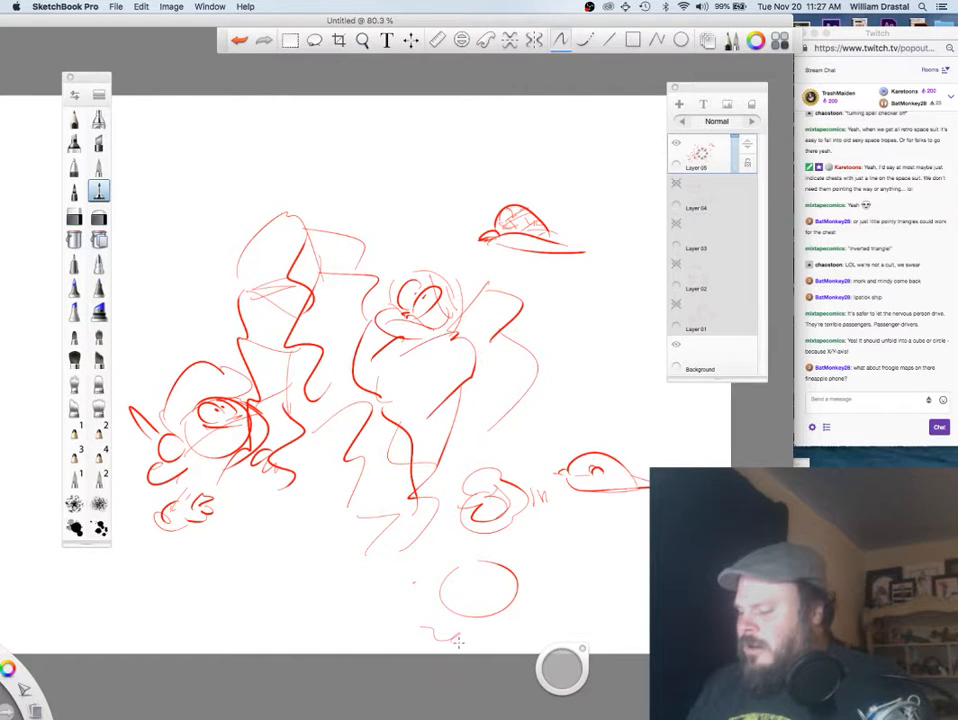
pyautogui.moveTo(526, 608); pyautogui.dragTo(534, 579)
pyautogui.moveTo(462, 559)
pyautogui.mouseDown()
pyautogui.moveTo(421, 583)
pyautogui.moveTo(480, 542)
pyautogui.mouseUp()
pyautogui.click(513, 556)
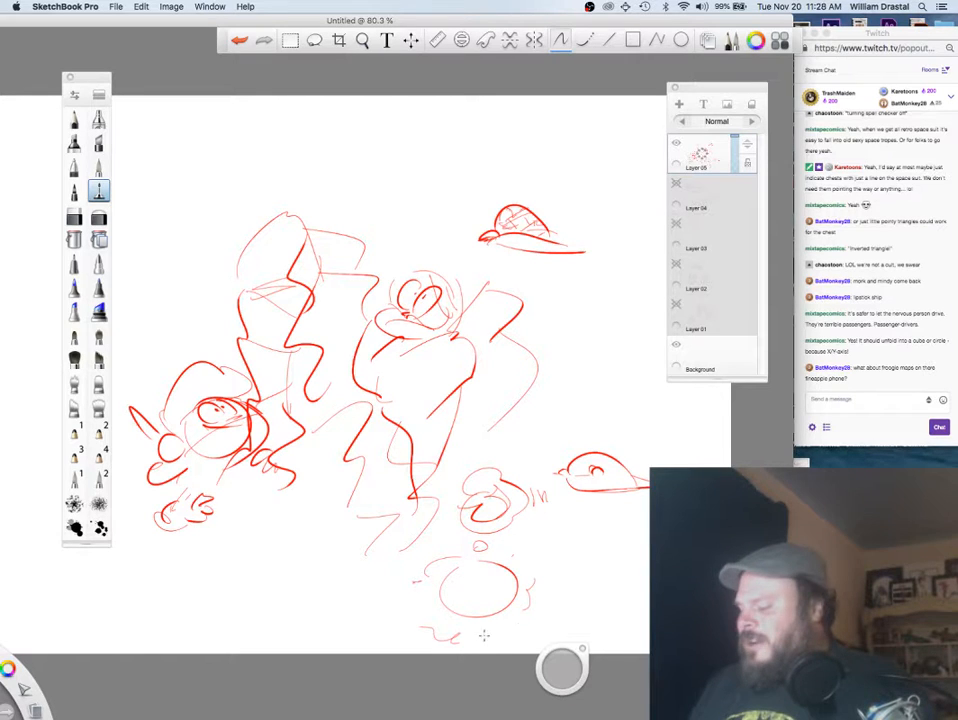
pyautogui.moveTo(609, 552)
pyautogui.mouseDown()
pyautogui.moveTo(606, 612)
pyautogui.moveTo(614, 554)
pyautogui.mouseUp()
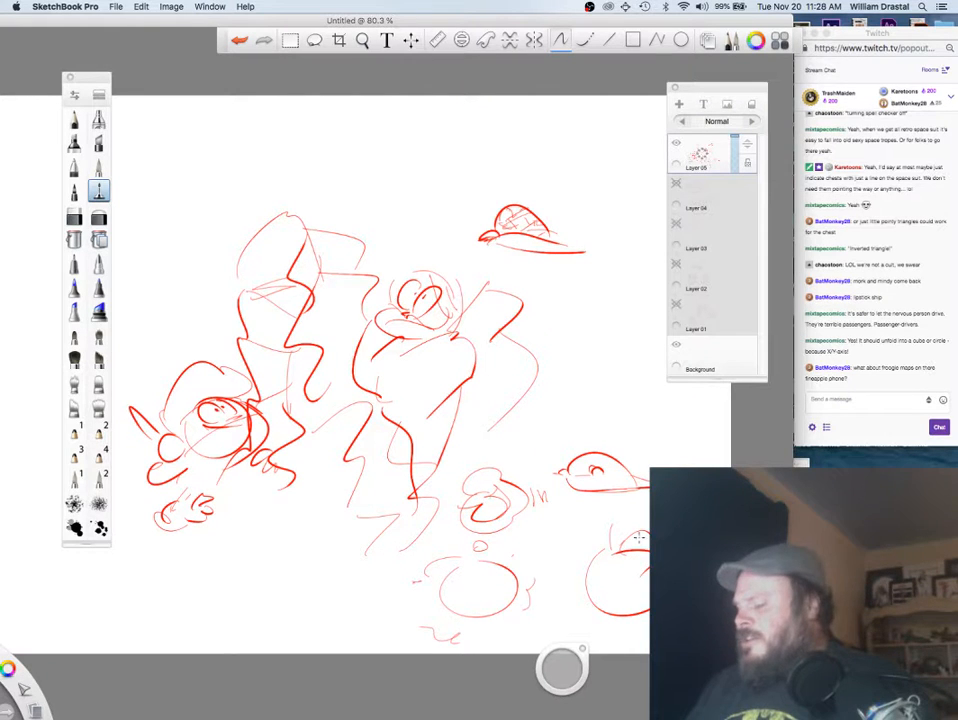
pyautogui.moveTo(621, 525); pyautogui.dragTo(615, 546)
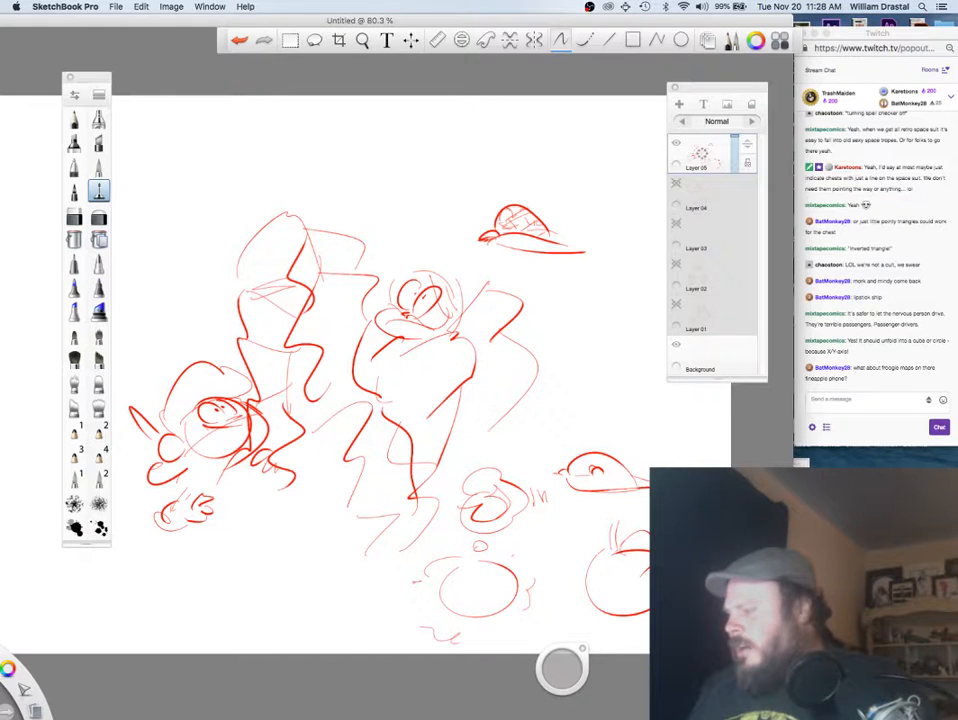
# Step: Draw a cube in three-quarter view on a new layer, with the map sketch hidden
pyautogui.click(677, 144)
pyautogui.moveTo(702, 153); pyautogui.dragTo(705, 122)
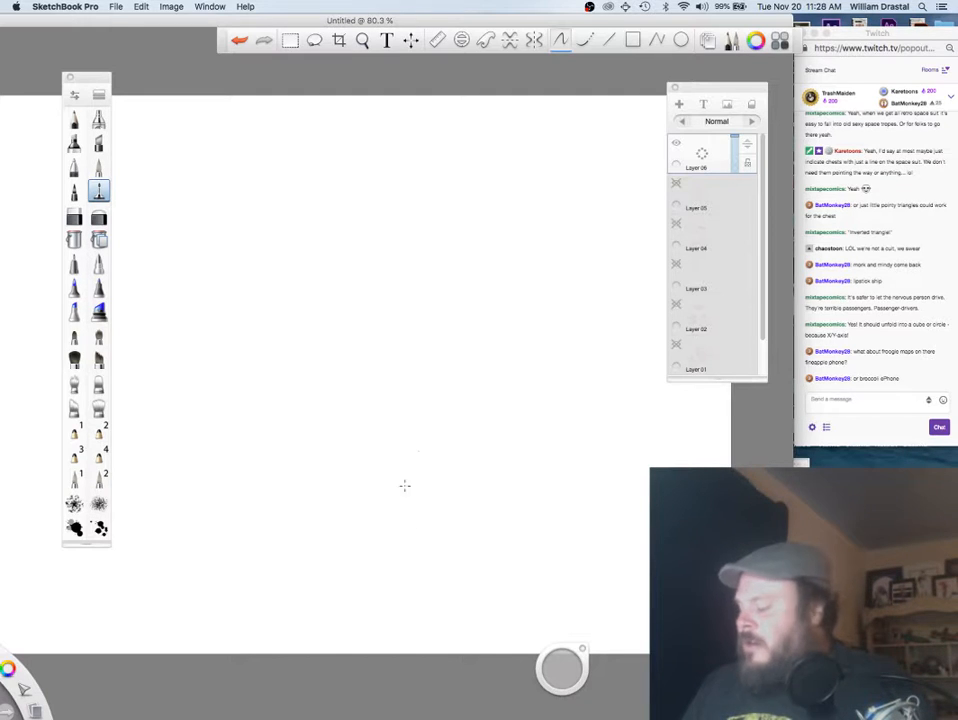
pyautogui.moveTo(396, 507)
pyautogui.mouseDown()
pyautogui.moveTo(396, 561)
pyautogui.moveTo(431, 522)
pyautogui.moveTo(438, 567)
pyautogui.moveTo(425, 584)
pyautogui.moveTo(476, 566)
pyautogui.moveTo(445, 516)
pyautogui.moveTo(493, 558)
pyautogui.mouseUp()
pyautogui.moveTo(480, 500); pyautogui.dragTo(481, 555)
pyautogui.moveTo(395, 507); pyautogui.dragTo(480, 502)
pyautogui.moveTo(438, 519); pyautogui.dragTo(441, 585)
pyautogui.moveTo(442, 582); pyautogui.dragTo(487, 562)
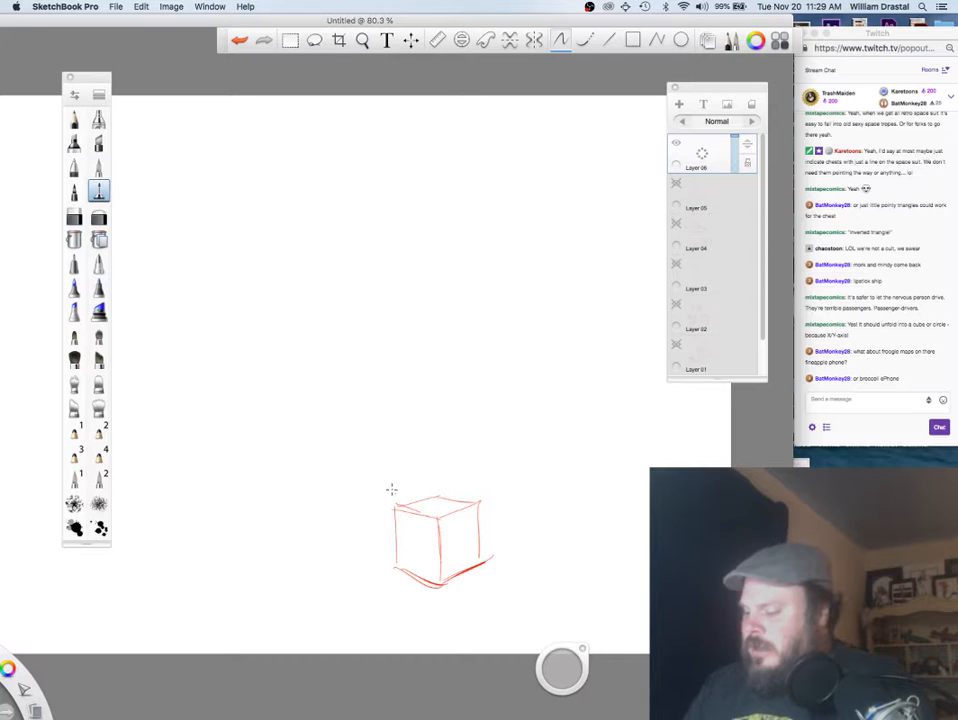
# Step: Draw a wide-eyed, smiling cartoon character in a puffy cap peering from behind the cube, with gloved hands and bent arms
pyautogui.moveTo(375, 489)
pyautogui.mouseDown()
pyautogui.moveTo(372, 526)
pyautogui.moveTo(390, 486)
pyautogui.moveTo(393, 535)
pyautogui.mouseUp()
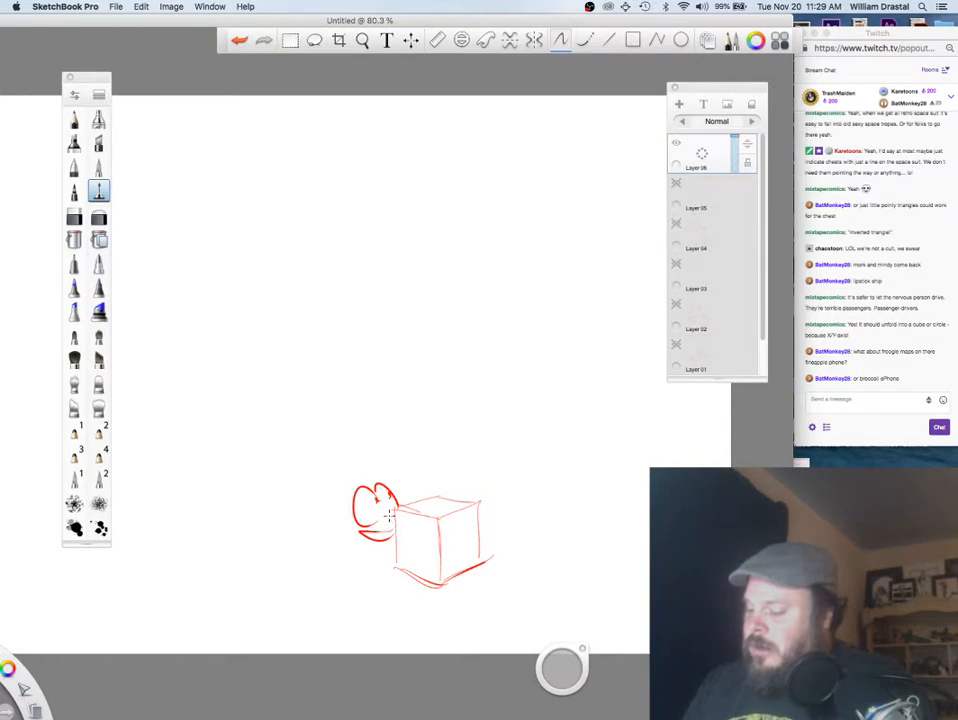
pyautogui.moveTo(330, 498); pyautogui.dragTo(413, 478)
pyautogui.moveTo(409, 483); pyautogui.dragTo(412, 504)
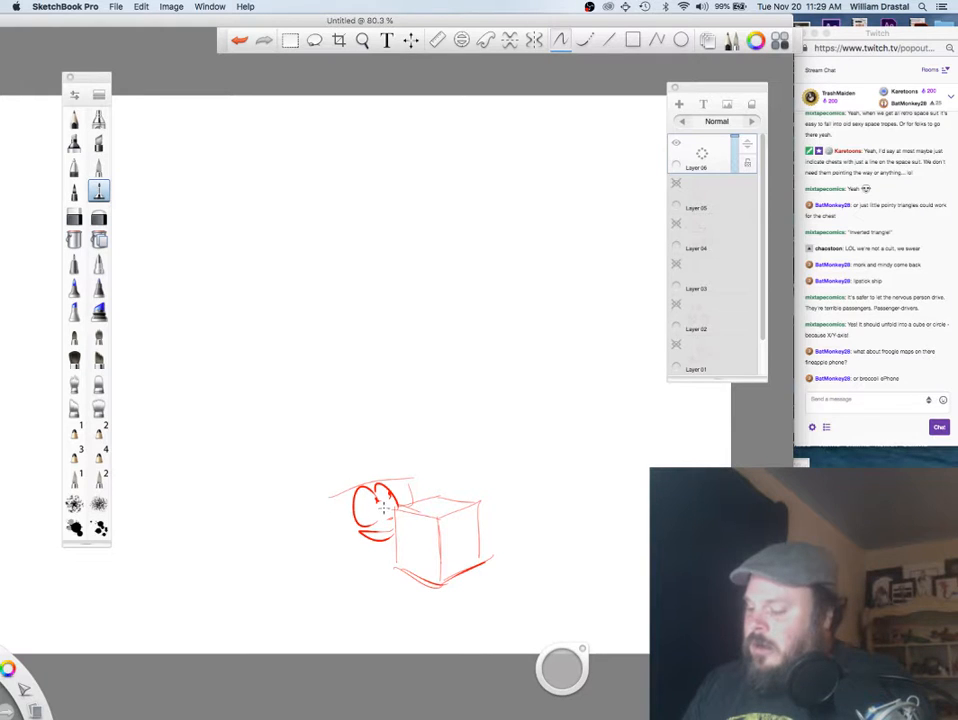
pyautogui.moveTo(343, 511)
pyautogui.mouseDown()
pyautogui.moveTo(320, 539)
pyautogui.moveTo(342, 508)
pyautogui.moveTo(301, 511)
pyautogui.moveTo(350, 471)
pyautogui.moveTo(319, 495)
pyautogui.moveTo(412, 484)
pyautogui.mouseUp()
pyautogui.moveTo(309, 511)
pyautogui.mouseDown()
pyautogui.moveTo(391, 444)
pyautogui.moveTo(386, 469)
pyautogui.mouseUp()
pyautogui.moveTo(336, 498); pyautogui.dragTo(289, 531)
pyautogui.moveTo(298, 535)
pyautogui.mouseDown()
pyautogui.moveTo(333, 553)
pyautogui.moveTo(353, 578)
pyautogui.moveTo(394, 544)
pyautogui.moveTo(345, 545)
pyautogui.moveTo(392, 548)
pyautogui.mouseUp()
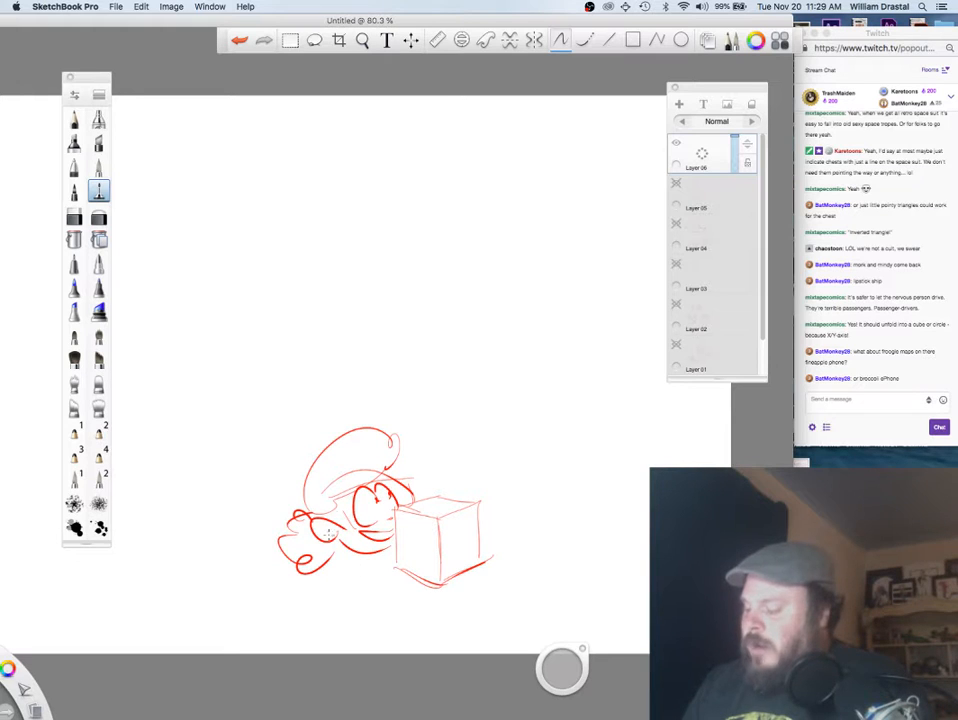
pyautogui.moveTo(306, 516)
pyautogui.mouseDown()
pyautogui.moveTo(288, 517)
pyautogui.moveTo(311, 516)
pyautogui.mouseUp()
pyautogui.moveTo(377, 531); pyautogui.dragTo(383, 540)
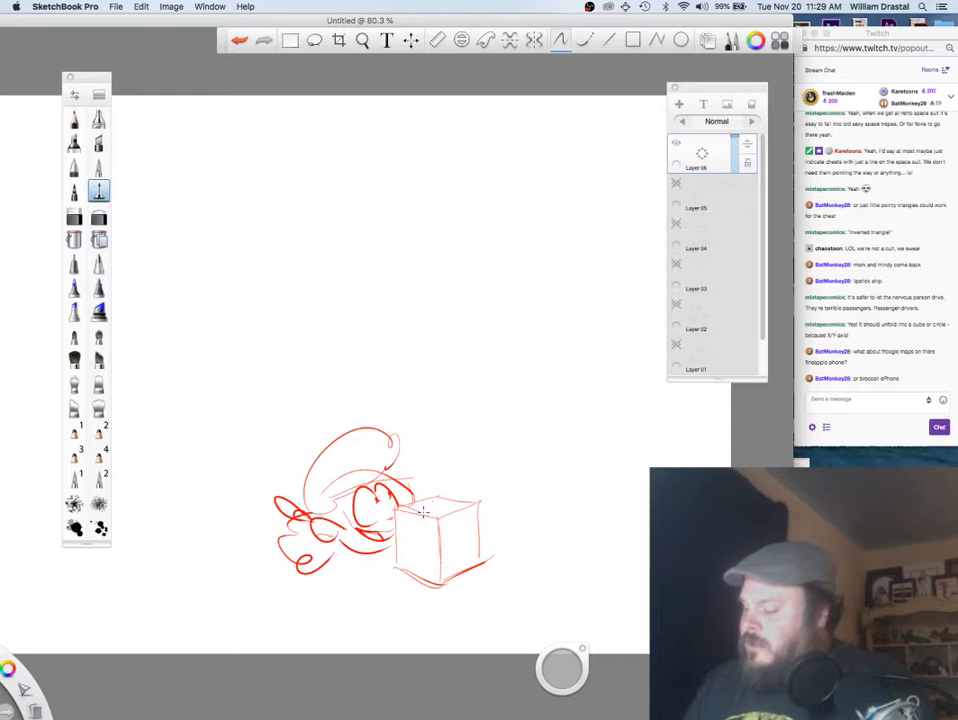
pyautogui.moveTo(377, 570)
pyautogui.mouseDown()
pyautogui.moveTo(333, 581)
pyautogui.moveTo(354, 602)
pyautogui.moveTo(358, 562)
pyautogui.mouseUp()
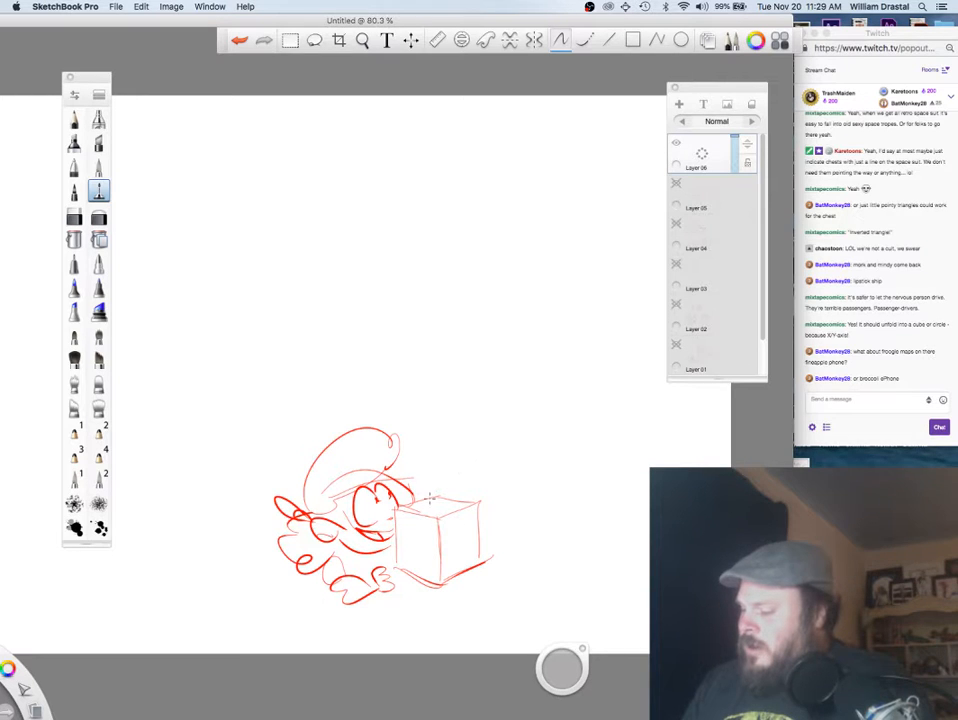
# Step: Add short emphasis ticks above the cube, shadow strokes beneath it, and small marks across its front edge
pyautogui.moveTo(440, 484); pyautogui.dragTo(449, 472)
pyautogui.moveTo(458, 490); pyautogui.dragTo(464, 482)
pyautogui.moveTo(473, 489); pyautogui.dragTo(481, 487)
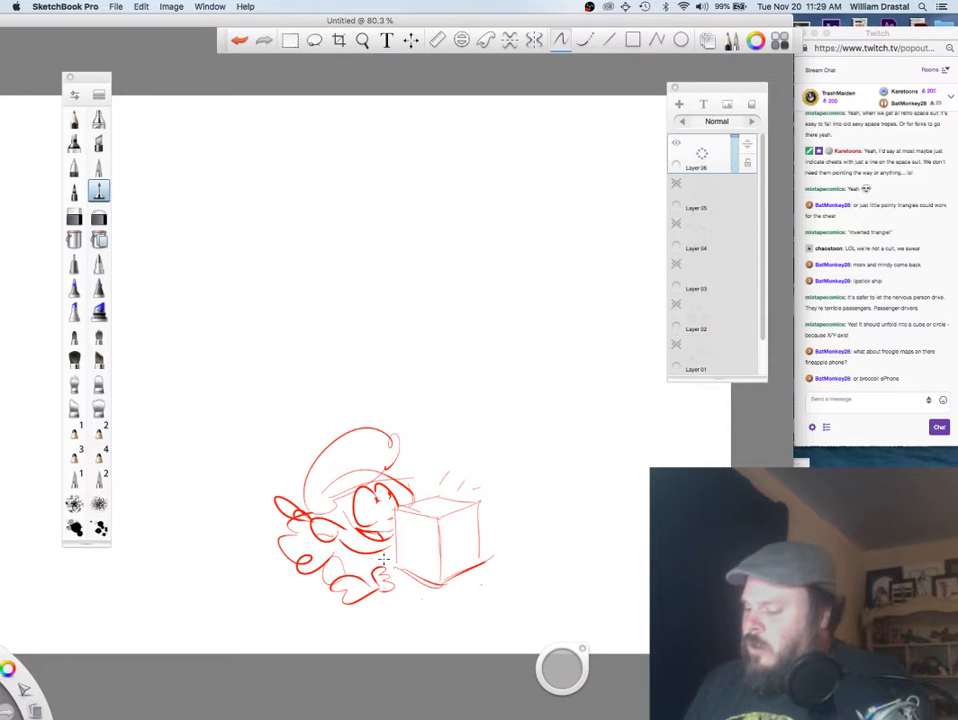
pyautogui.moveTo(430, 603); pyautogui.dragTo(455, 600)
pyautogui.moveTo(428, 560); pyautogui.dragTo(452, 555)
pyautogui.moveTo(426, 549); pyautogui.dragTo(450, 546)
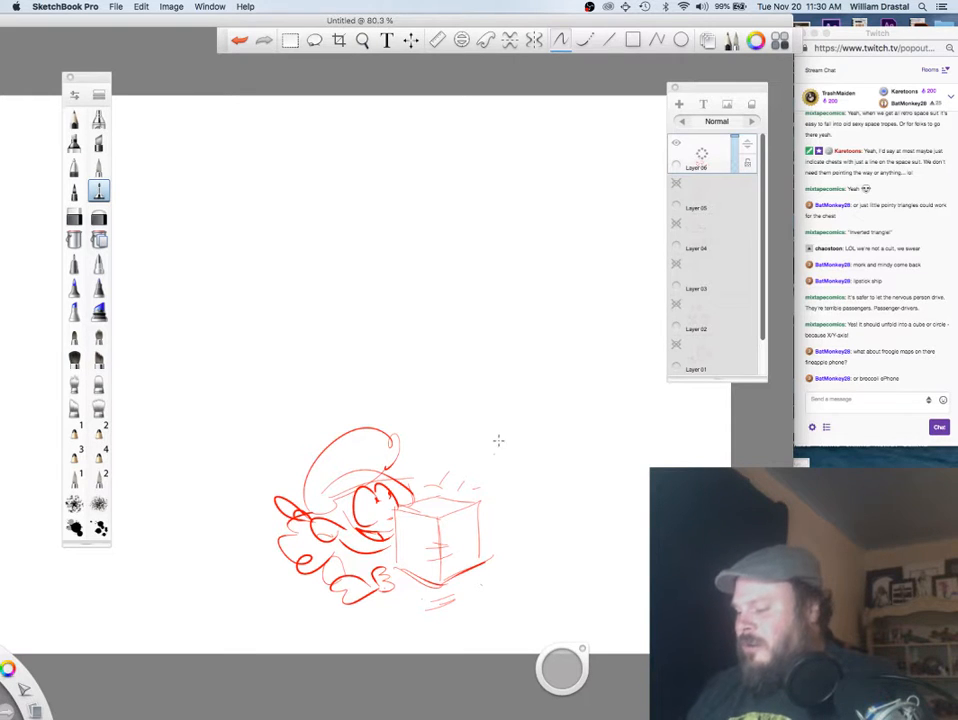
# Step: Sketch a second smiling crew member's head above the cube, with two loose hands and a thin rectangular phone beside it
pyautogui.moveTo(486, 431)
pyautogui.mouseDown()
pyautogui.moveTo(494, 461)
pyautogui.moveTo(499, 441)
pyautogui.moveTo(509, 479)
pyautogui.moveTo(471, 444)
pyautogui.moveTo(513, 442)
pyautogui.mouseUp()
pyautogui.moveTo(472, 443); pyautogui.dragTo(520, 449)
pyautogui.moveTo(467, 425)
pyautogui.mouseDown()
pyautogui.moveTo(499, 442)
pyautogui.moveTo(469, 423)
pyautogui.moveTo(520, 414)
pyautogui.moveTo(490, 459)
pyautogui.mouseUp()
pyautogui.moveTo(453, 446)
pyautogui.mouseDown()
pyautogui.moveTo(465, 462)
pyautogui.moveTo(535, 465)
pyautogui.moveTo(492, 400)
pyautogui.moveTo(473, 416)
pyautogui.moveTo(458, 402)
pyautogui.moveTo(523, 448)
pyautogui.mouseUp()
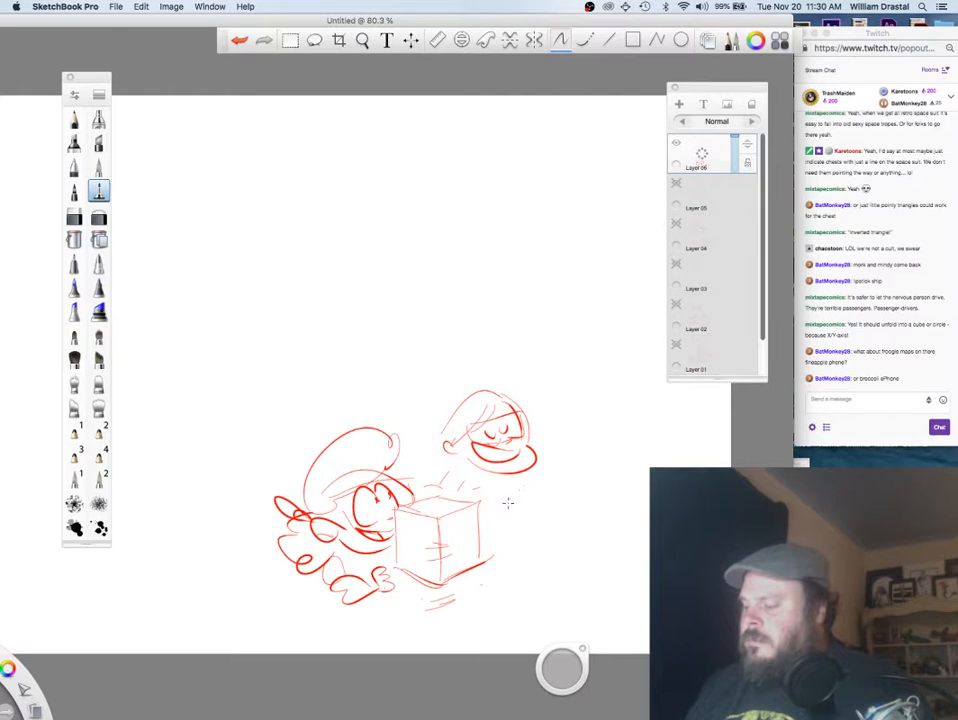
pyautogui.moveTo(513, 497)
pyautogui.mouseDown()
pyautogui.moveTo(541, 488)
pyautogui.moveTo(553, 496)
pyautogui.moveTo(559, 461)
pyautogui.moveTo(562, 500)
pyautogui.moveTo(584, 460)
pyautogui.moveTo(586, 503)
pyautogui.moveTo(572, 500)
pyautogui.mouseUp()
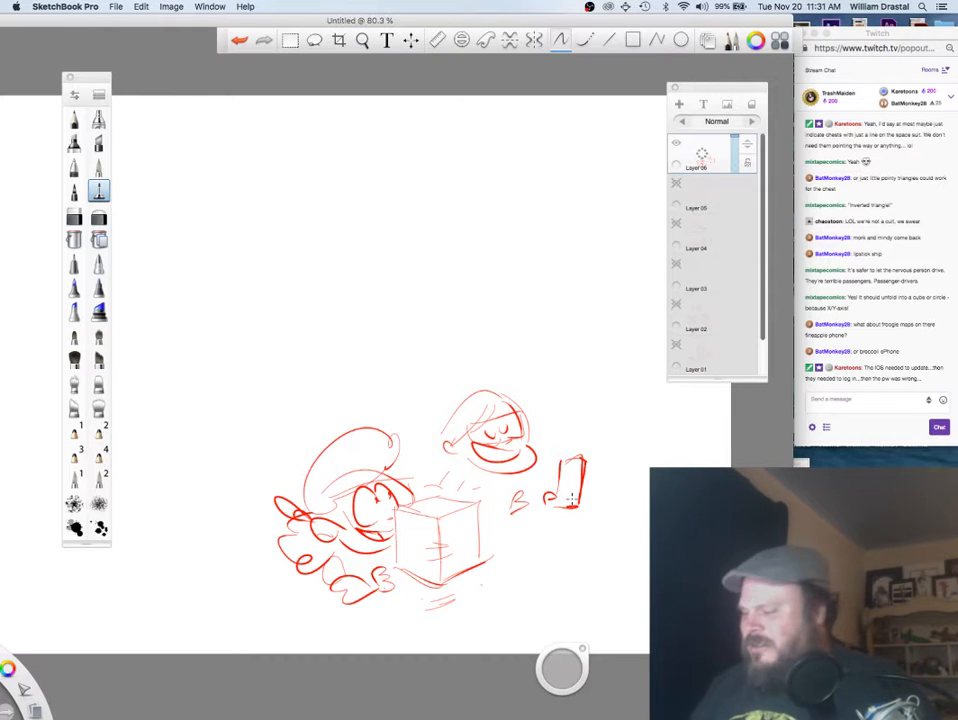
pyautogui.moveTo(572, 502); pyautogui.dragTo(574, 466)
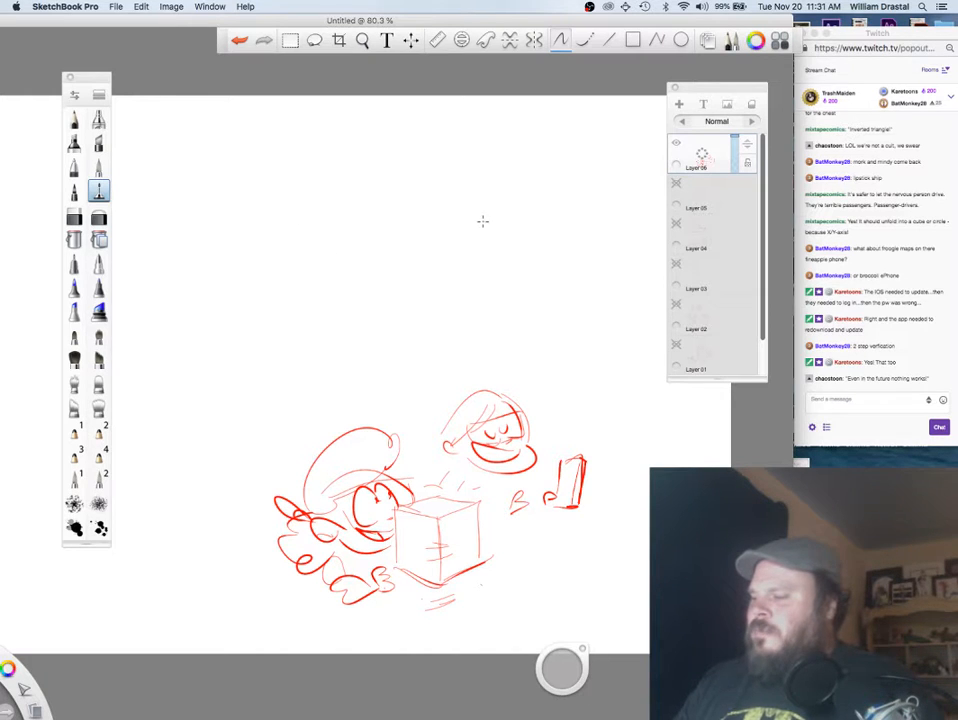
# Step: Add a new layer, hide the cube sketch, and outline a large lumpy asteroid in the lower part of the canvas
pyautogui.moveTo(702, 153); pyautogui.dragTo(709, 129)
pyautogui.click(676, 184)
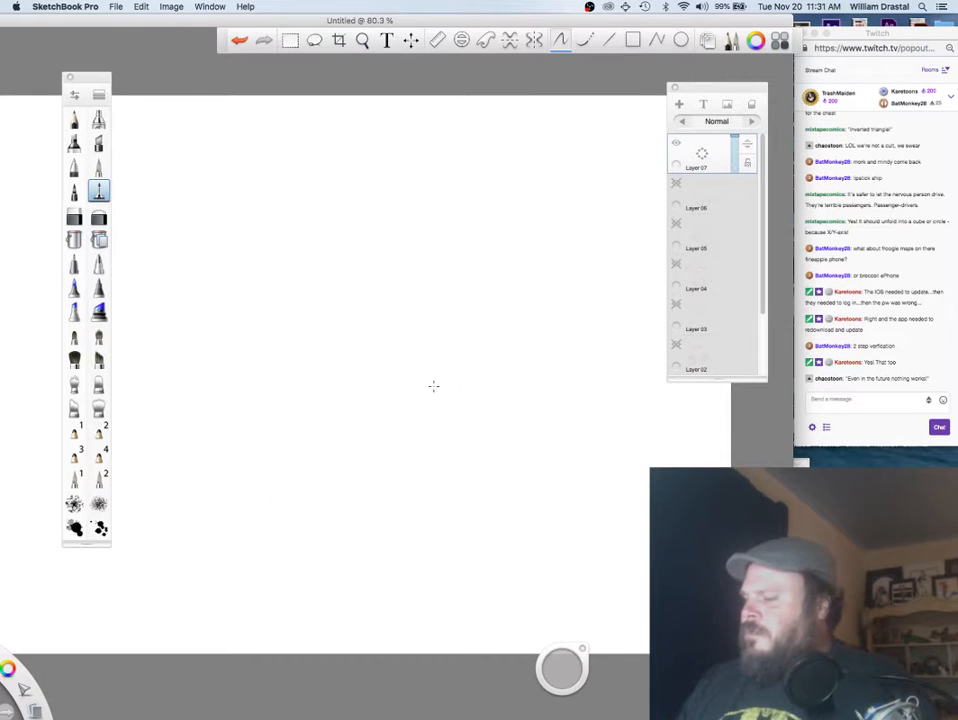
pyautogui.press('space')
pyautogui.moveTo(296, 474)
pyautogui.mouseDown()
pyautogui.moveTo(414, 482)
pyautogui.moveTo(493, 502)
pyautogui.moveTo(460, 488)
pyautogui.mouseUp()
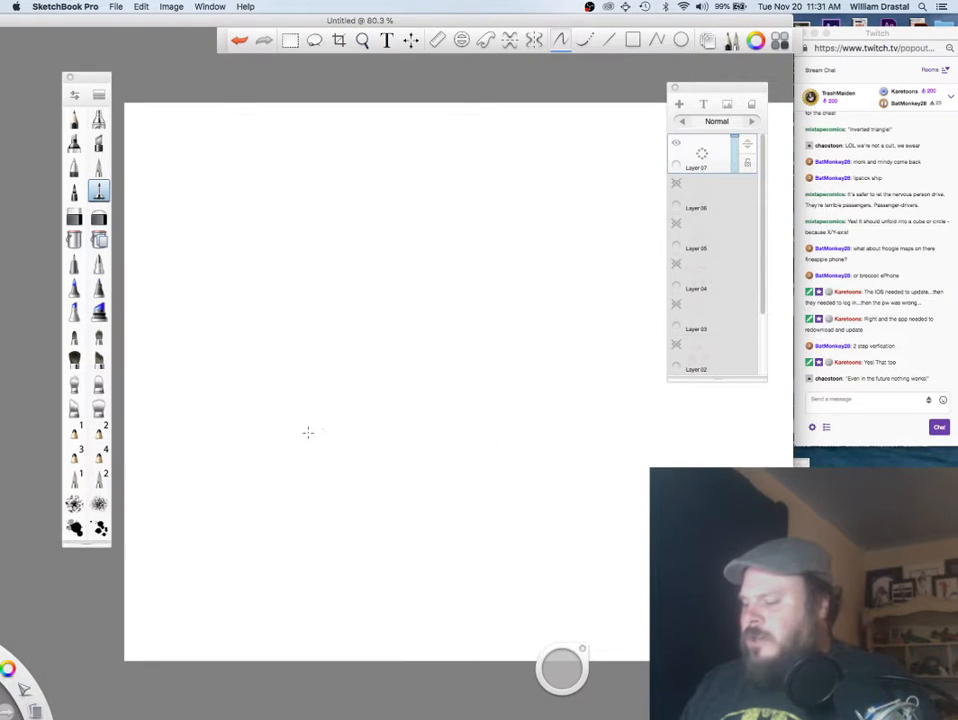
pyautogui.moveTo(280, 433)
pyautogui.mouseDown()
pyautogui.moveTo(244, 516)
pyautogui.moveTo(352, 550)
pyautogui.moveTo(301, 428)
pyautogui.moveTo(236, 440)
pyautogui.mouseUp()
# Step: Draw a tall helmeted figure with a round chest emblem standing and waving on the asteroid, and add small craters to the rock
pyautogui.moveTo(299, 312)
pyautogui.mouseDown()
pyautogui.moveTo(272, 310)
pyautogui.moveTo(303, 306)
pyautogui.moveTo(287, 266)
pyautogui.moveTo(300, 290)
pyautogui.moveTo(270, 322)
pyautogui.moveTo(253, 367)
pyautogui.moveTo(261, 388)
pyautogui.moveTo(245, 388)
pyautogui.moveTo(253, 394)
pyautogui.mouseUp()
pyautogui.moveTo(276, 334); pyautogui.dragTo(283, 391)
pyautogui.moveTo(304, 320); pyautogui.dragTo(309, 381)
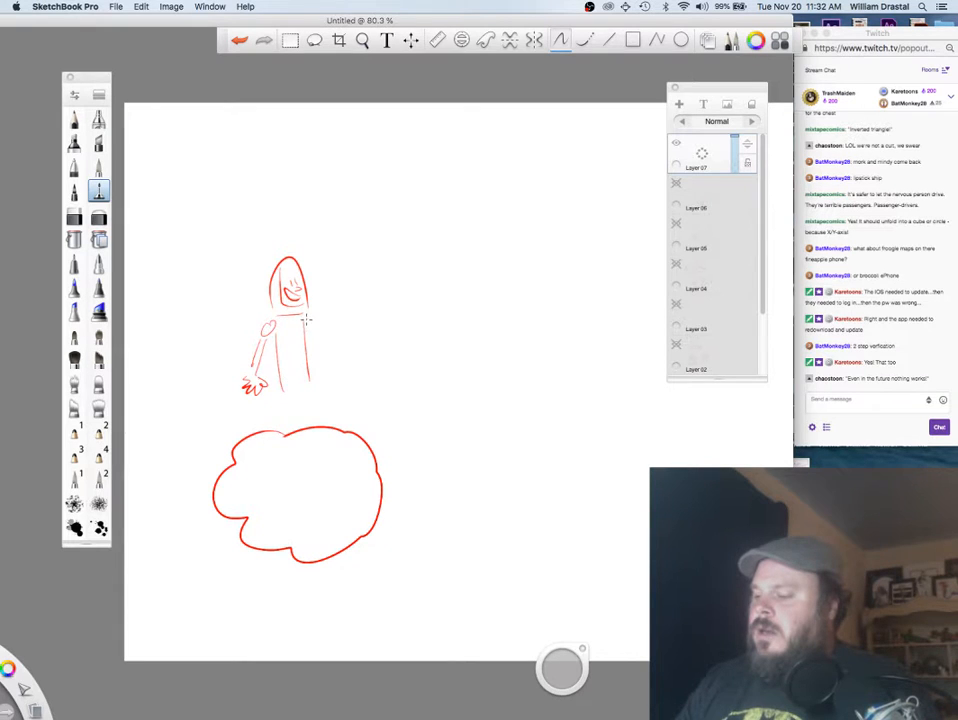
pyautogui.moveTo(305, 320); pyautogui.dragTo(298, 327)
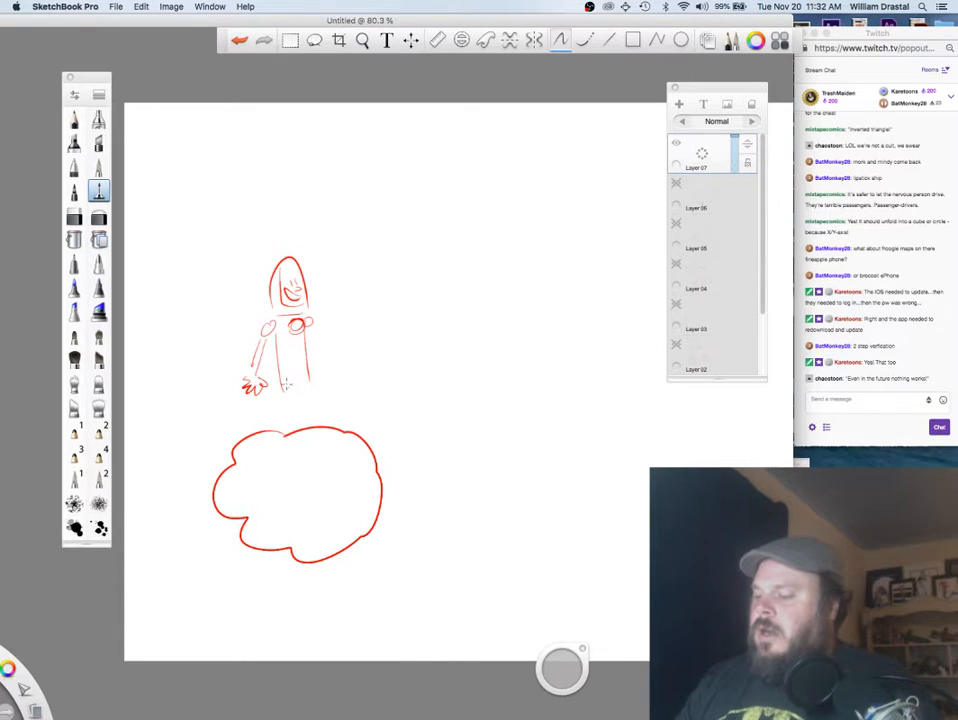
pyautogui.moveTo(283, 380)
pyautogui.mouseDown()
pyautogui.moveTo(311, 374)
pyautogui.moveTo(289, 440)
pyautogui.moveTo(314, 432)
pyautogui.mouseUp()
pyautogui.moveTo(292, 432)
pyautogui.mouseDown()
pyautogui.moveTo(278, 449)
pyautogui.moveTo(325, 438)
pyautogui.mouseUp()
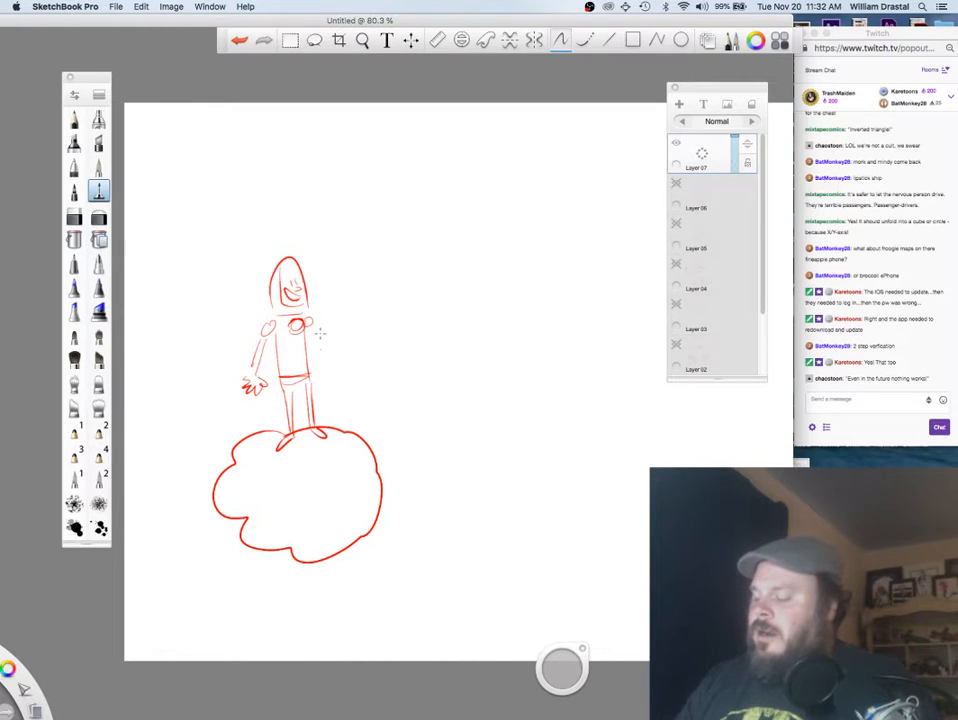
pyautogui.moveTo(313, 320)
pyautogui.mouseDown()
pyautogui.moveTo(331, 335)
pyautogui.moveTo(323, 304)
pyautogui.moveTo(336, 290)
pyautogui.mouseUp()
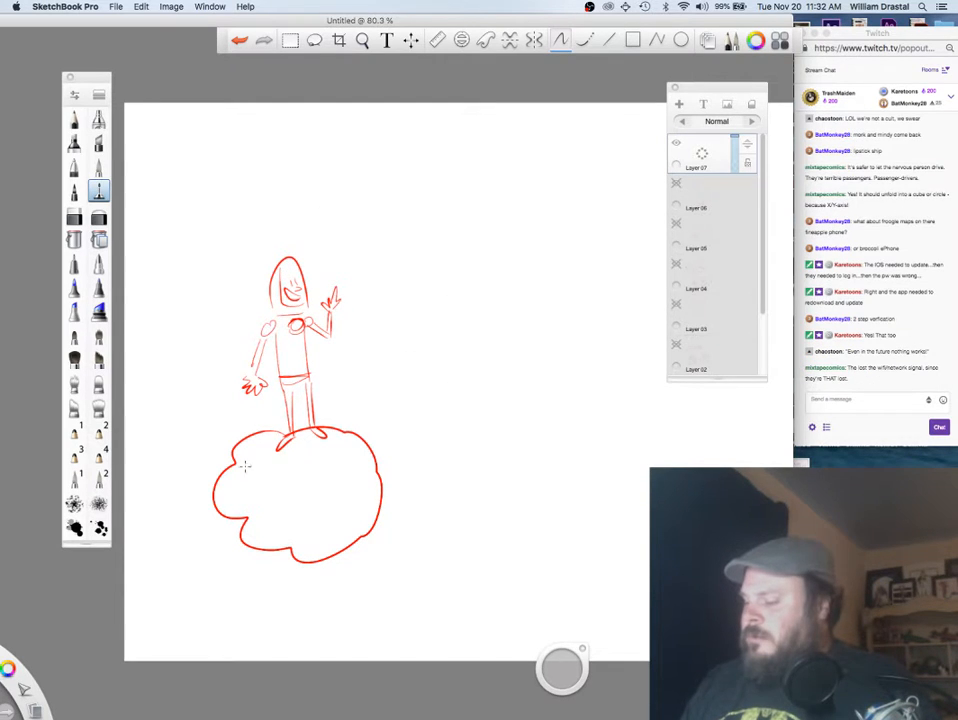
pyautogui.moveTo(244, 478)
pyautogui.mouseDown()
pyautogui.moveTo(236, 504)
pyautogui.moveTo(273, 538)
pyautogui.mouseUp()
# Step: Sketch a saucer ship with a large glass dome and a raised interior floor next to the asteroid
pyautogui.moveTo(375, 382)
pyautogui.mouseDown()
pyautogui.moveTo(460, 292)
pyautogui.moveTo(518, 405)
pyautogui.mouseUp()
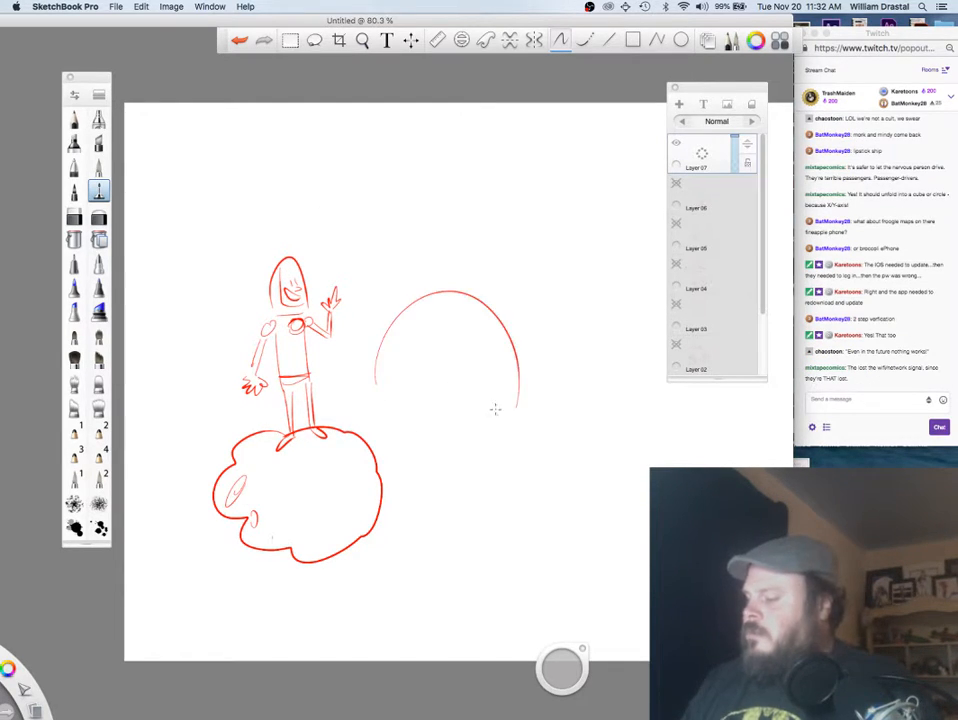
pyautogui.moveTo(362, 432); pyautogui.dragTo(561, 452)
pyautogui.moveTo(393, 421)
pyautogui.mouseDown()
pyautogui.moveTo(592, 429)
pyautogui.moveTo(472, 469)
pyautogui.moveTo(322, 419)
pyautogui.moveTo(416, 315)
pyautogui.mouseUp()
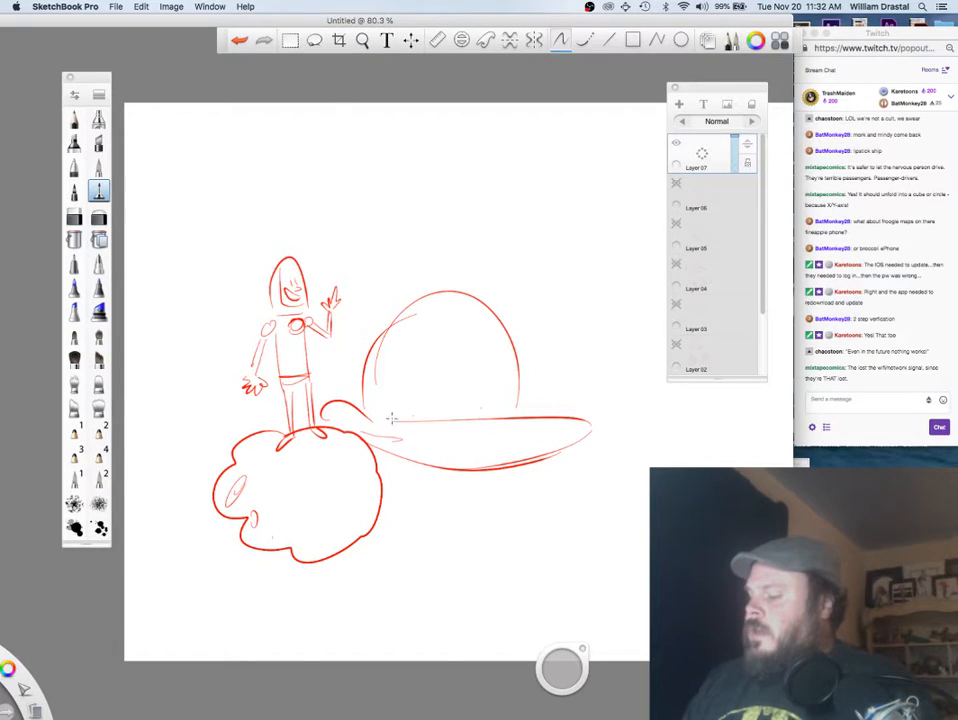
pyautogui.moveTo(519, 403); pyautogui.dragTo(432, 418)
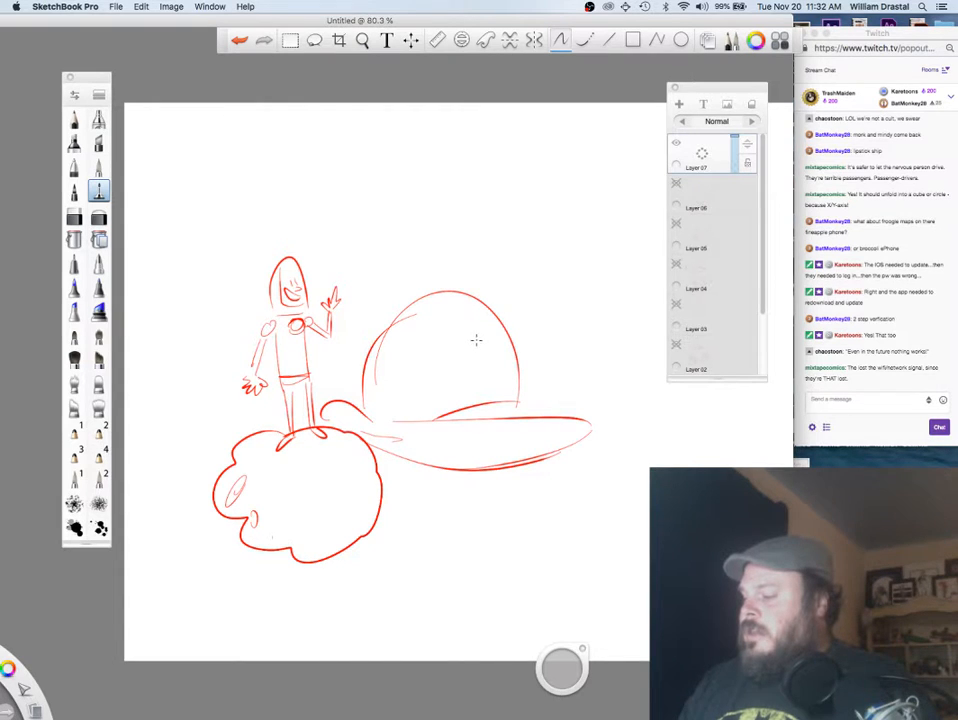
# Step: Draw two smiling crew members inside the ship's dome, one standing on the raised floor and one lower down
pyautogui.moveTo(477, 338); pyautogui.dragTo(473, 346)
pyautogui.moveTo(484, 337)
pyautogui.mouseDown()
pyautogui.moveTo(487, 347)
pyautogui.moveTo(469, 349)
pyautogui.moveTo(486, 349)
pyautogui.moveTo(470, 347)
pyautogui.moveTo(489, 354)
pyautogui.moveTo(486, 394)
pyautogui.moveTo(505, 397)
pyautogui.moveTo(485, 399)
pyautogui.moveTo(508, 398)
pyautogui.mouseUp()
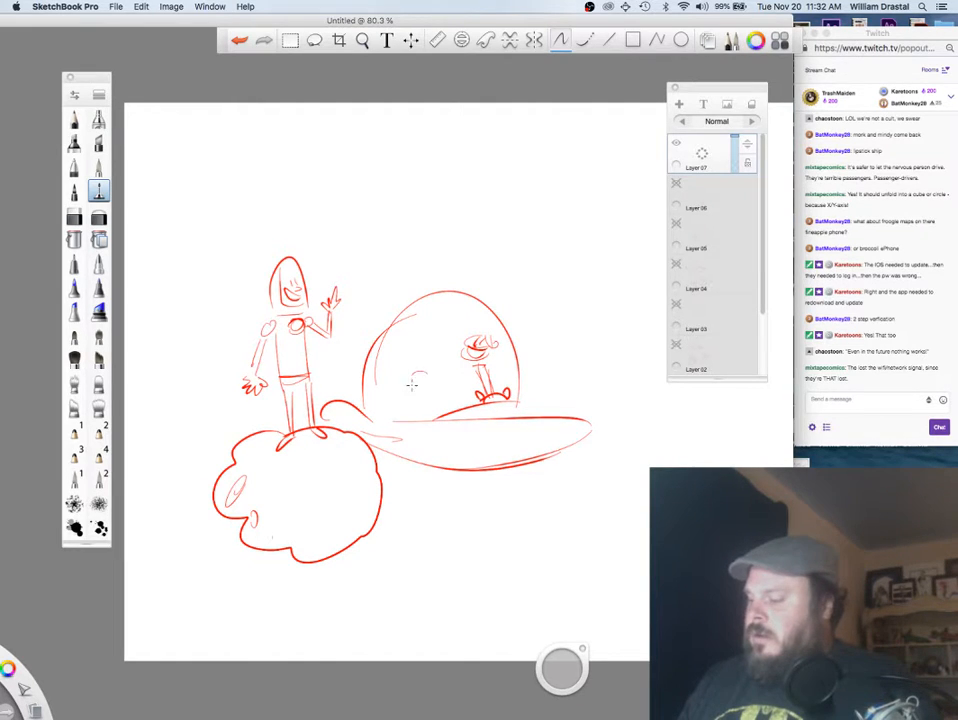
pyautogui.moveTo(423, 372)
pyautogui.mouseDown()
pyautogui.moveTo(411, 386)
pyautogui.moveTo(416, 416)
pyautogui.mouseUp()
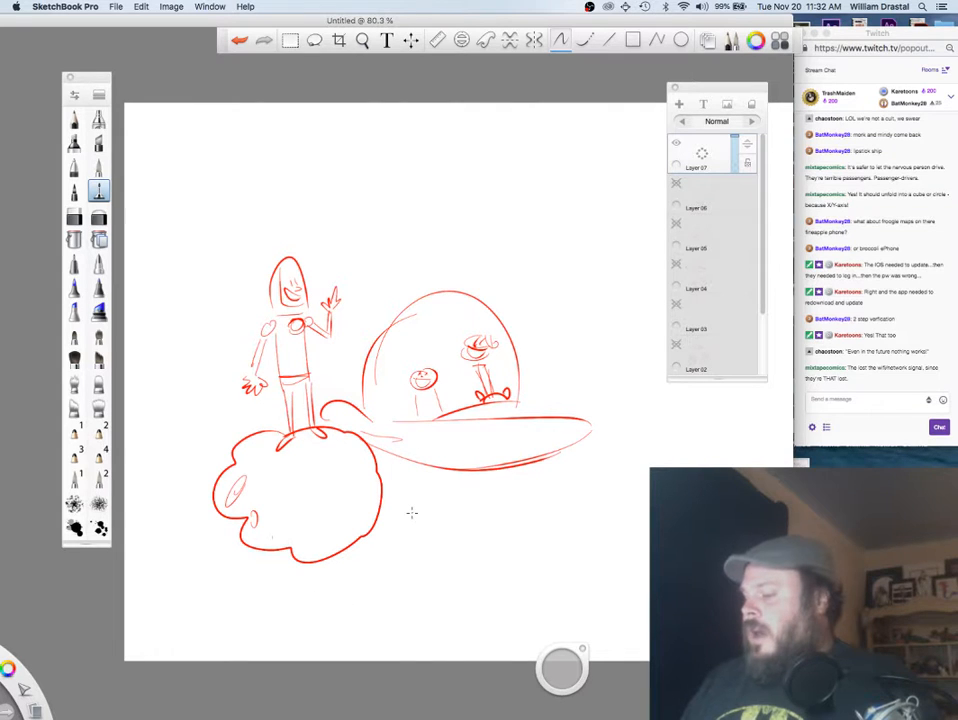
# Step: Select the whole scene of the waving figure, asteroid and domed ship with a freehand lasso
pyautogui.press('space')
pyautogui.moveTo(569, 507); pyautogui.dragTo(418, 476)
pyautogui.click(314, 43)
pyautogui.press('space')
pyautogui.moveTo(353, 470)
pyautogui.mouseDown()
pyautogui.moveTo(419, 464)
pyautogui.moveTo(488, 225)
pyautogui.moveTo(281, 575)
pyautogui.moveTo(500, 484)
pyautogui.mouseUp()
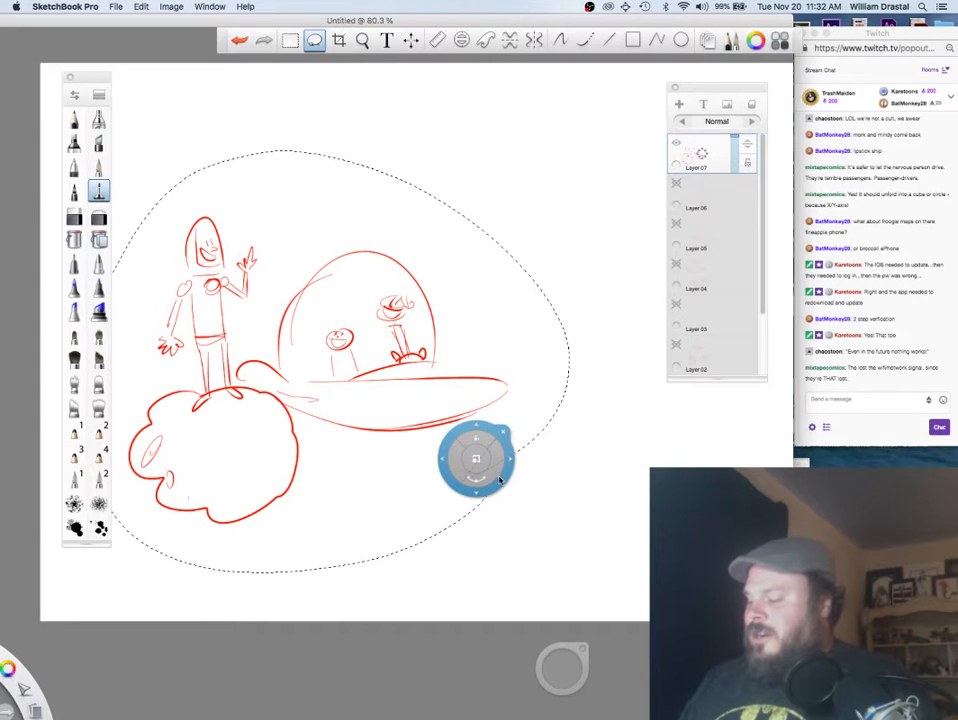
pyautogui.press('super+c')
pyautogui.press('super+v')
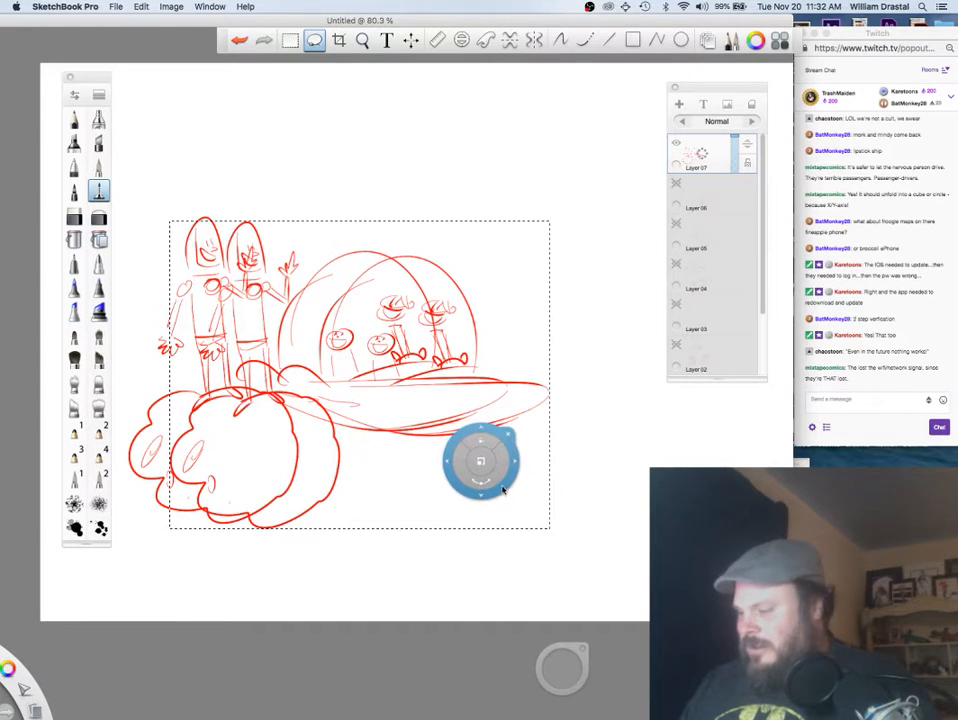
pyautogui.moveTo(503, 486)
pyautogui.mouseDown()
pyautogui.moveTo(623, 469)
pyautogui.moveTo(799, 472)
pyautogui.moveTo(556, 502)
pyautogui.mouseUp()
pyautogui.press('super+z')
pyautogui.press('super+z')
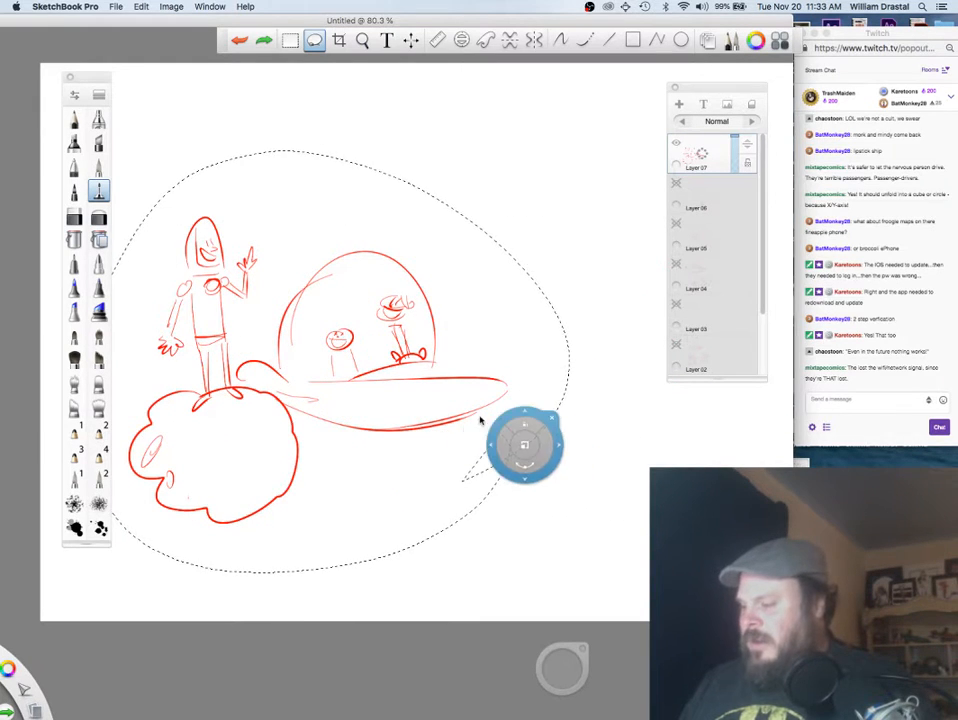
# Step: Shrink the selected scene toward the canvas's upper left, paste a copy to its right, and deselect
pyautogui.moveTo(500, 436)
pyautogui.mouseDown()
pyautogui.moveTo(451, 453)
pyautogui.moveTo(483, 508)
pyautogui.moveTo(411, 389)
pyautogui.moveTo(410, 361)
pyautogui.moveTo(449, 398)
pyautogui.moveTo(652, 282)
pyautogui.moveTo(641, 308)
pyautogui.mouseUp()
pyautogui.press('super+c')
pyautogui.press('super+v')
pyautogui.press('space')
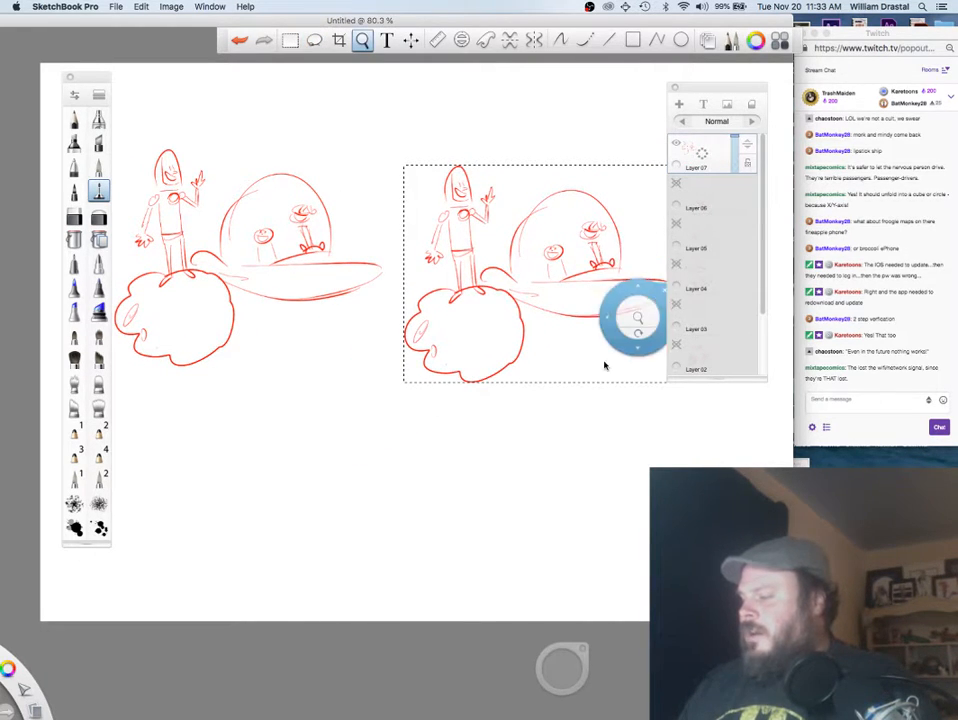
pyautogui.moveTo(573, 428); pyautogui.dragTo(440, 450)
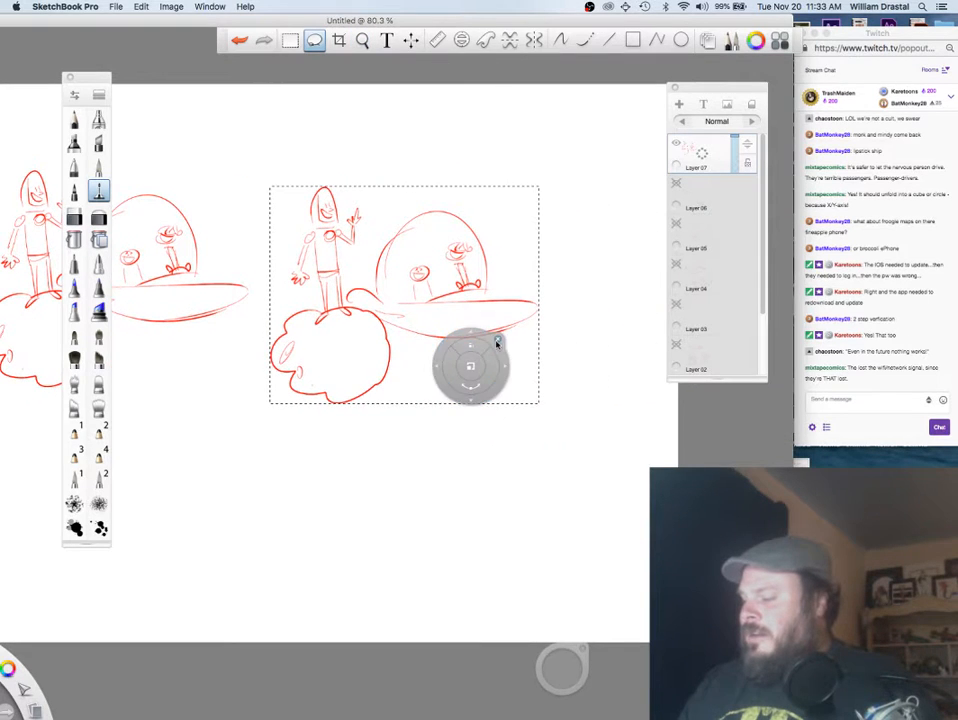
pyautogui.press('super+d')
# Step: Erase the waving figure from the copied scene down to its feet, and return to the drawing brush
pyautogui.press('e')
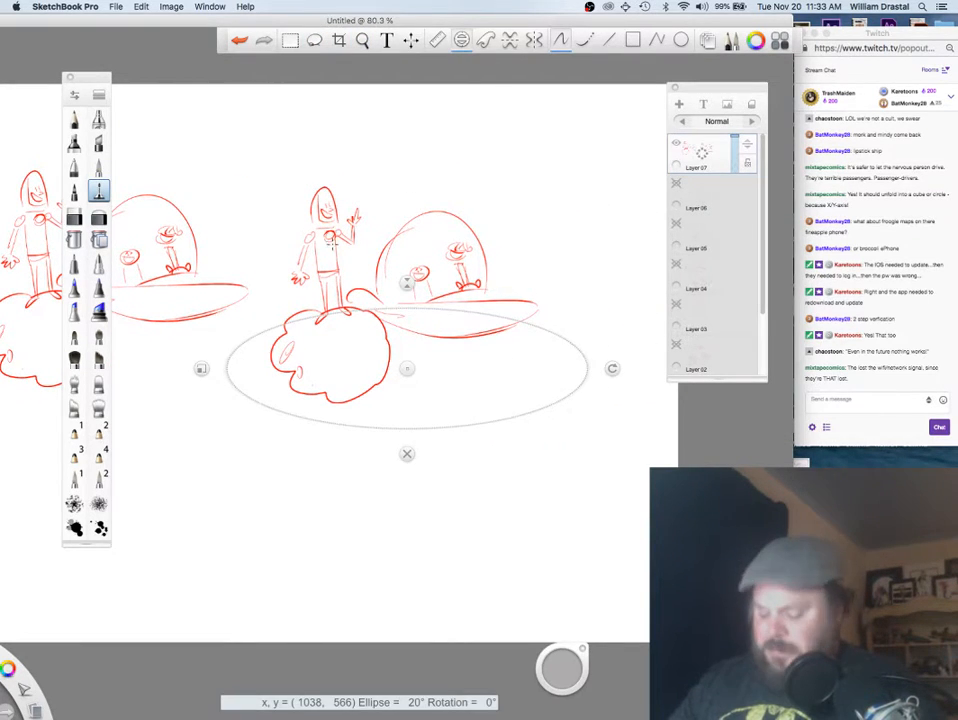
pyautogui.press('e')
pyautogui.click(74, 216)
pyautogui.moveTo(334, 240); pyautogui.dragTo(334, 232)
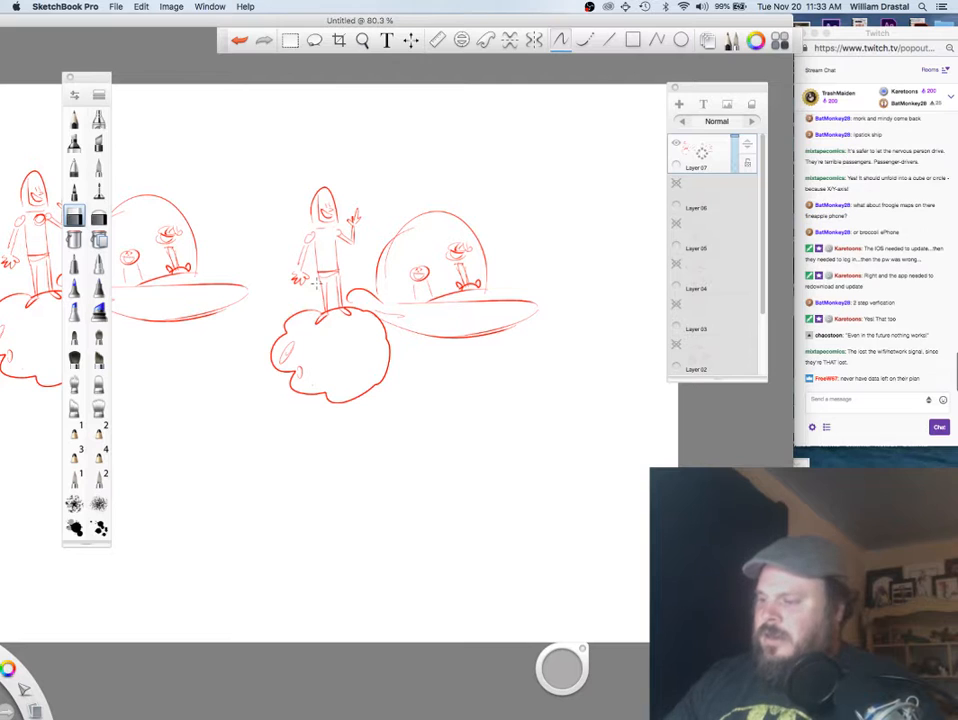
pyautogui.moveTo(316, 284)
pyautogui.mouseDown()
pyautogui.moveTo(302, 238)
pyautogui.moveTo(323, 208)
pyautogui.moveTo(343, 211)
pyautogui.moveTo(335, 244)
pyautogui.moveTo(359, 218)
pyautogui.moveTo(351, 255)
pyautogui.moveTo(327, 207)
pyautogui.mouseUp()
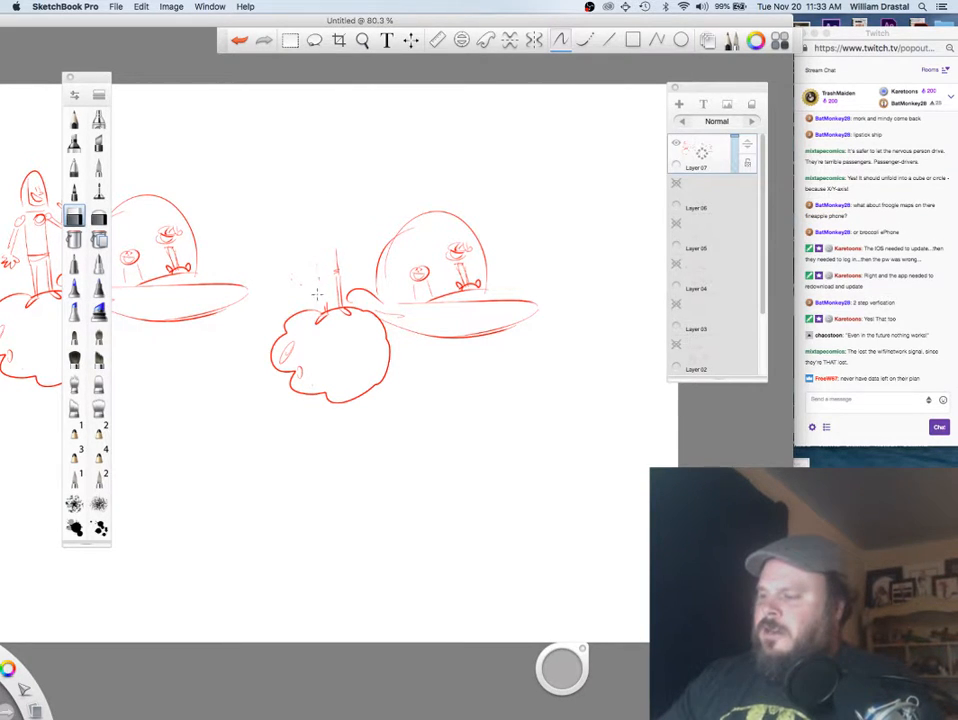
pyautogui.moveTo(317, 294); pyautogui.dragTo(327, 289)
pyautogui.click(99, 191)
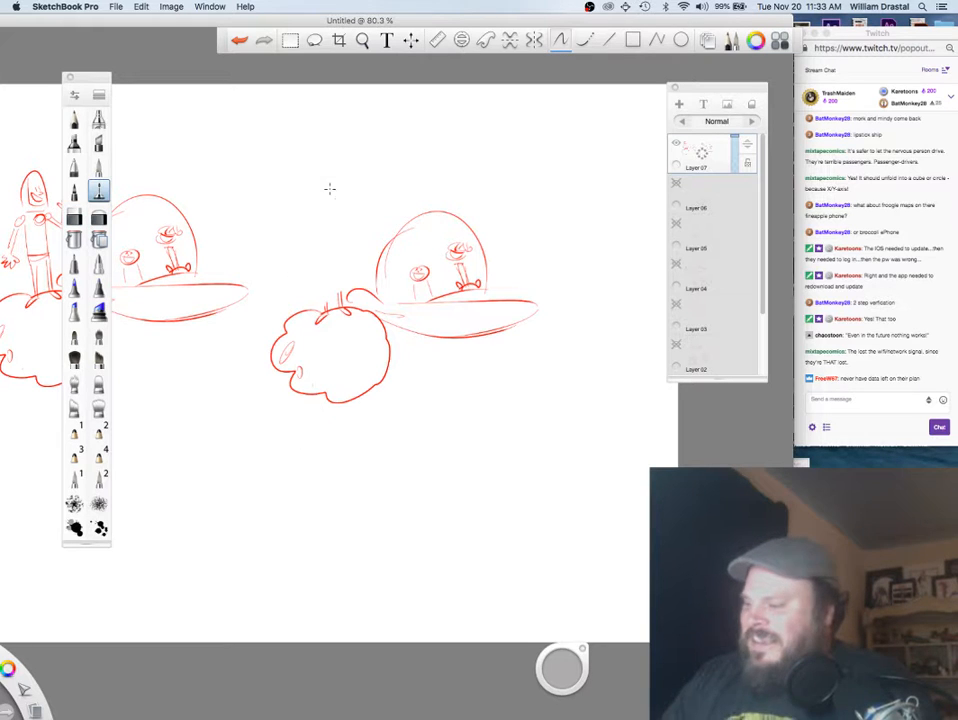
# Step: Redraw the copied scene's figure leaning sideways with a pained face, a dangling arm, a raised hand and a bent leg
pyautogui.moveTo(287, 218)
pyautogui.mouseDown()
pyautogui.moveTo(295, 225)
pyautogui.moveTo(287, 206)
pyautogui.moveTo(308, 262)
pyautogui.moveTo(334, 202)
pyautogui.moveTo(340, 232)
pyautogui.mouseUp()
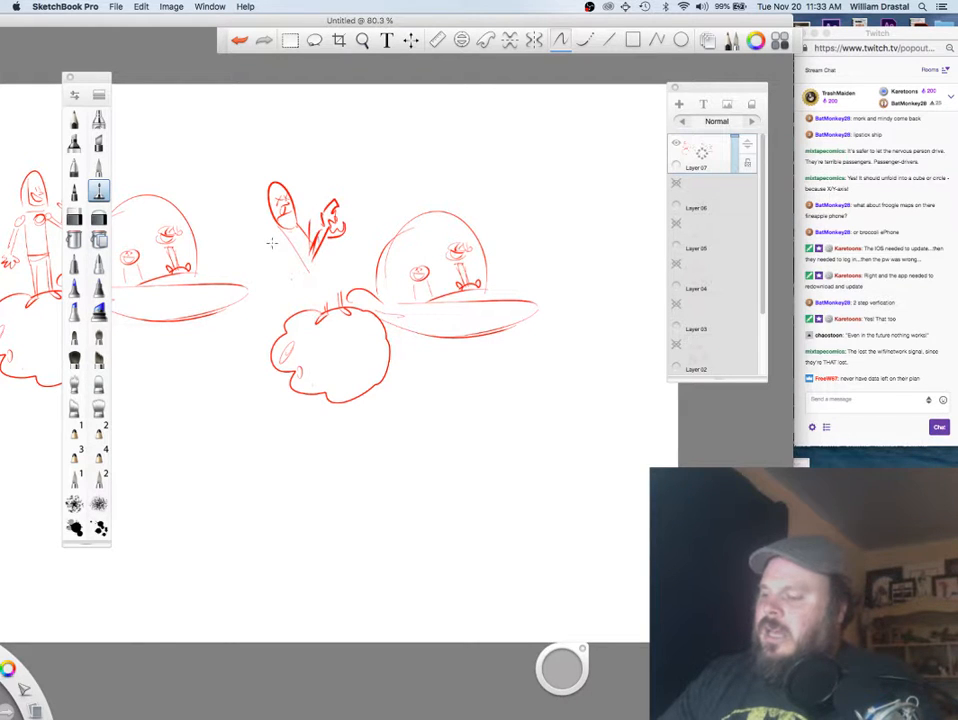
pyautogui.moveTo(271, 243)
pyautogui.mouseDown()
pyautogui.moveTo(280, 262)
pyautogui.moveTo(263, 268)
pyautogui.moveTo(258, 285)
pyautogui.moveTo(318, 288)
pyautogui.moveTo(321, 264)
pyautogui.moveTo(333, 267)
pyautogui.moveTo(325, 274)
pyautogui.mouseUp()
pyautogui.click(346, 181)
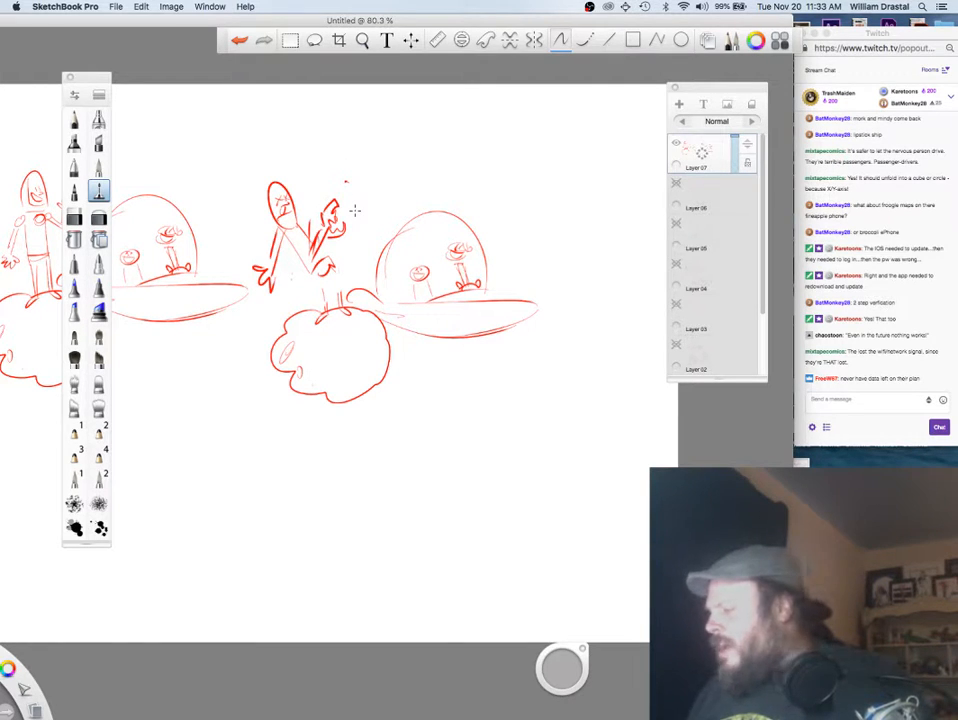
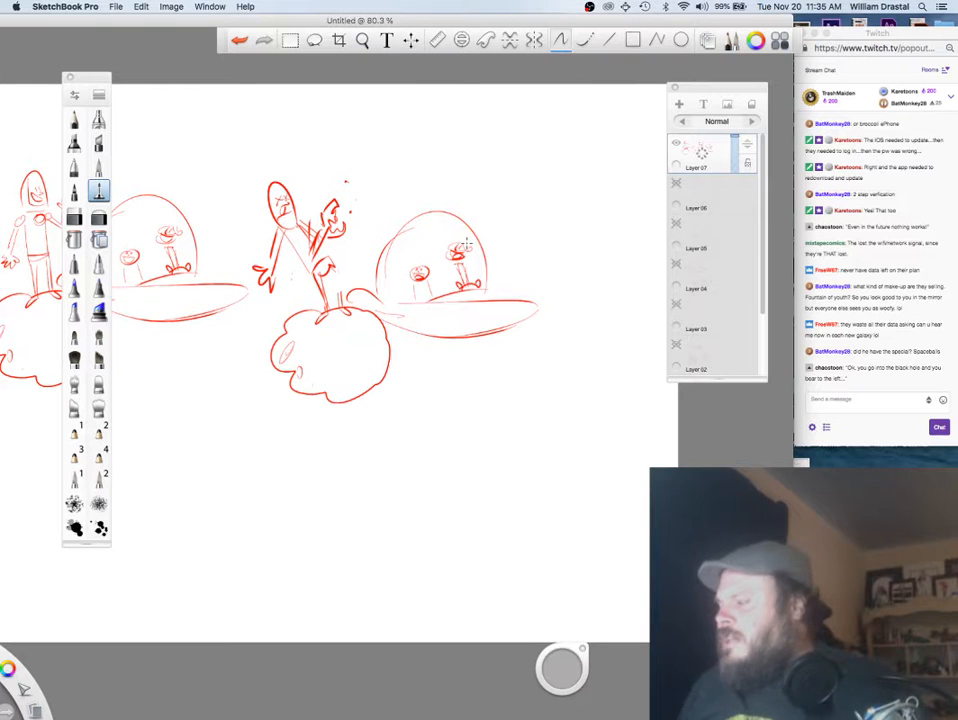
pyautogui.press('space')
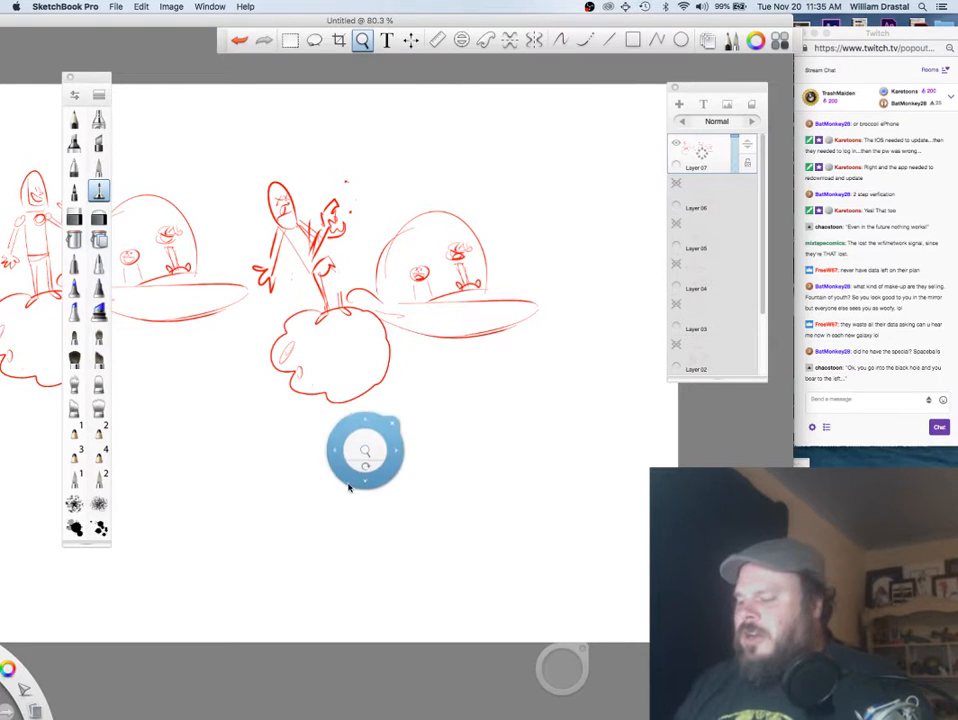
pyautogui.moveTo(349, 487); pyautogui.dragTo(491, 429)
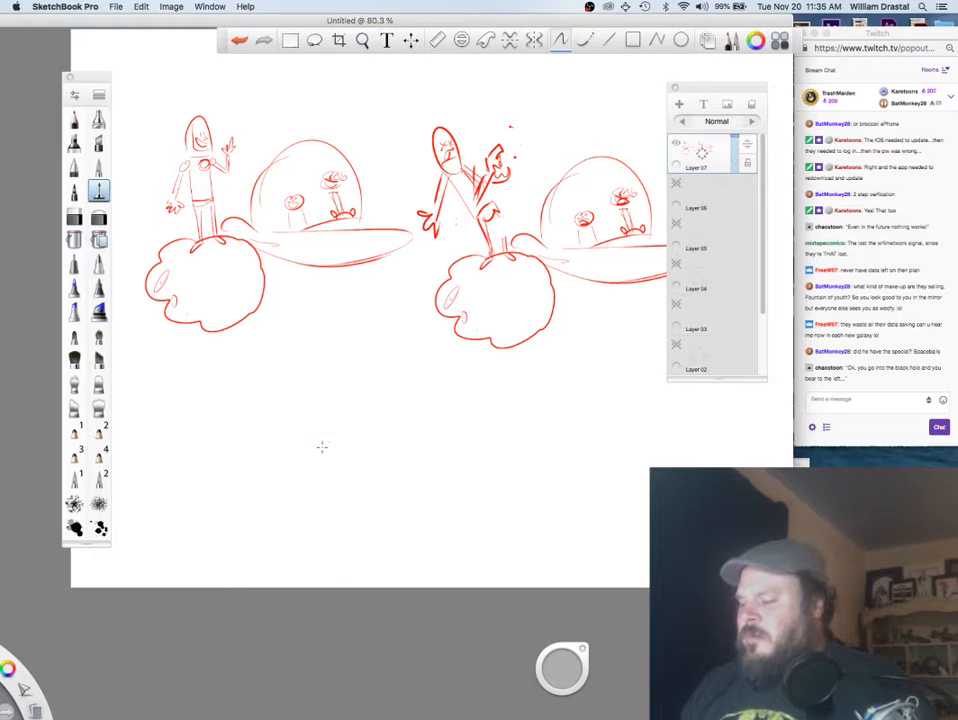
# Step: Draw a large lumpy asteroid with two oval craters in the empty area below the two scenes
pyautogui.moveTo(310, 433)
pyautogui.mouseDown()
pyautogui.moveTo(270, 465)
pyautogui.moveTo(264, 501)
pyautogui.moveTo(285, 532)
pyautogui.moveTo(365, 417)
pyautogui.moveTo(420, 442)
pyautogui.moveTo(412, 508)
pyautogui.mouseUp()
pyautogui.moveTo(347, 549)
pyautogui.mouseDown()
pyautogui.moveTo(388, 551)
pyautogui.moveTo(436, 508)
pyautogui.mouseUp()
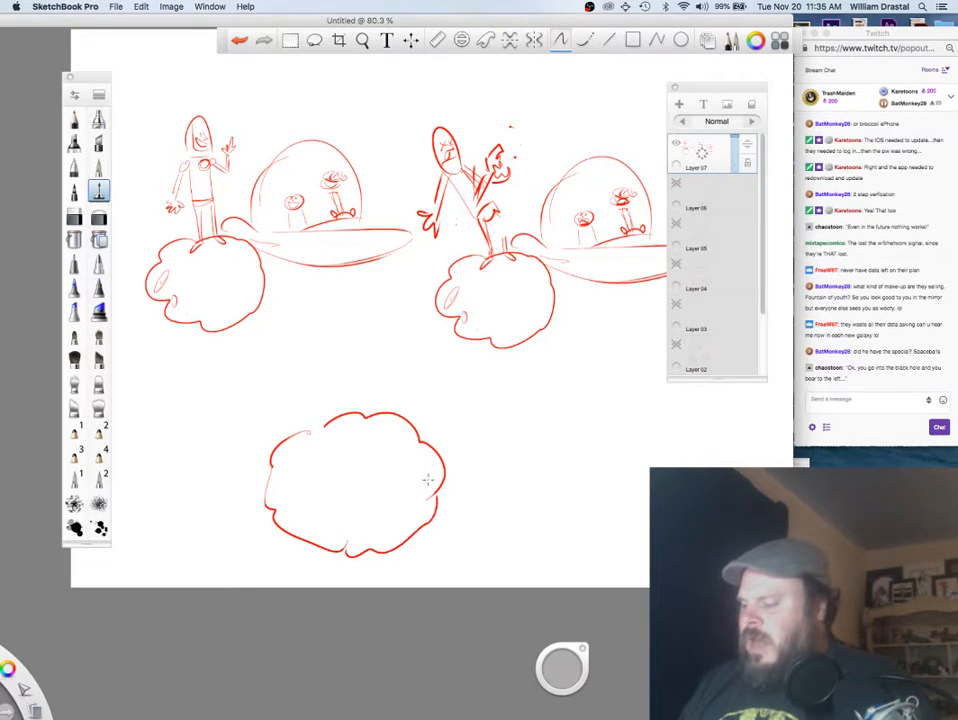
pyautogui.moveTo(291, 466)
pyautogui.mouseDown()
pyautogui.moveTo(284, 497)
pyautogui.moveTo(300, 534)
pyautogui.mouseUp()
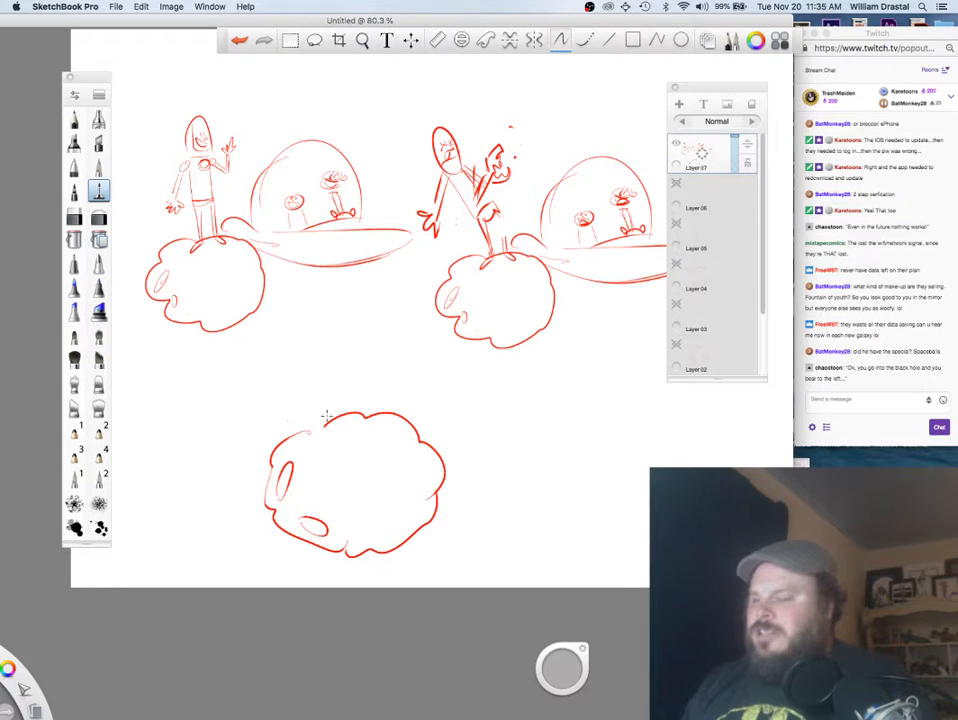
# Step: Draw the figure slumped over the asteroid's top with a drooping head, hanging limbs and a ragged torn back
pyautogui.moveTo(308, 428)
pyautogui.mouseDown()
pyautogui.moveTo(308, 465)
pyautogui.moveTo(317, 470)
pyautogui.mouseUp()
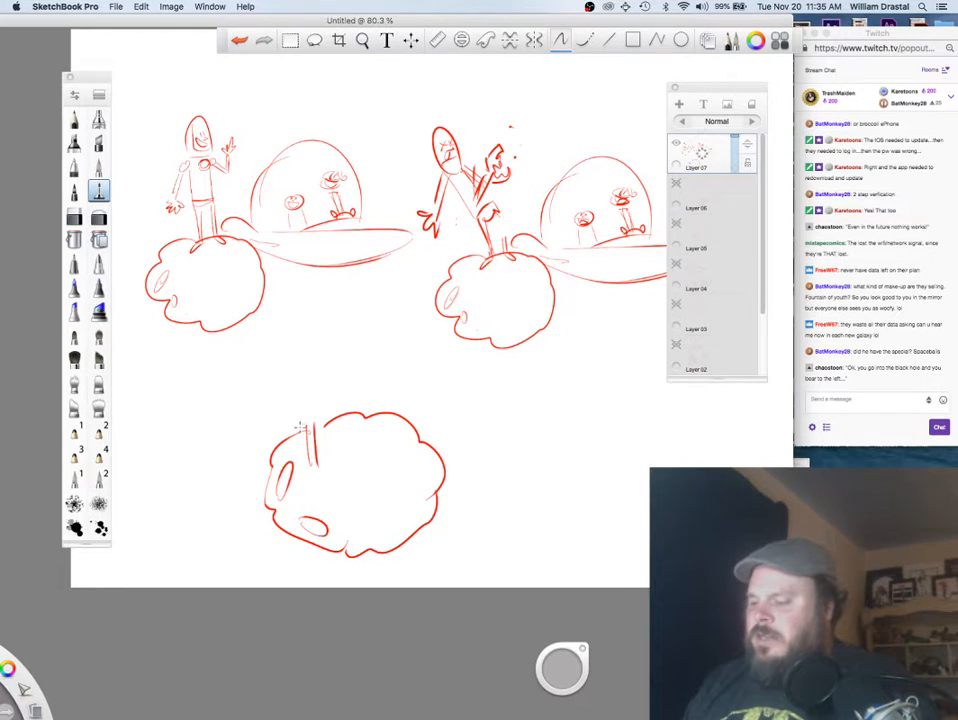
pyautogui.moveTo(302, 413)
pyautogui.mouseDown()
pyautogui.moveTo(344, 400)
pyautogui.moveTo(370, 404)
pyautogui.moveTo(375, 412)
pyautogui.moveTo(357, 417)
pyautogui.moveTo(366, 411)
pyautogui.moveTo(365, 463)
pyautogui.mouseUp()
pyautogui.moveTo(367, 449)
pyautogui.mouseDown()
pyautogui.moveTo(356, 466)
pyautogui.moveTo(362, 483)
pyautogui.mouseUp()
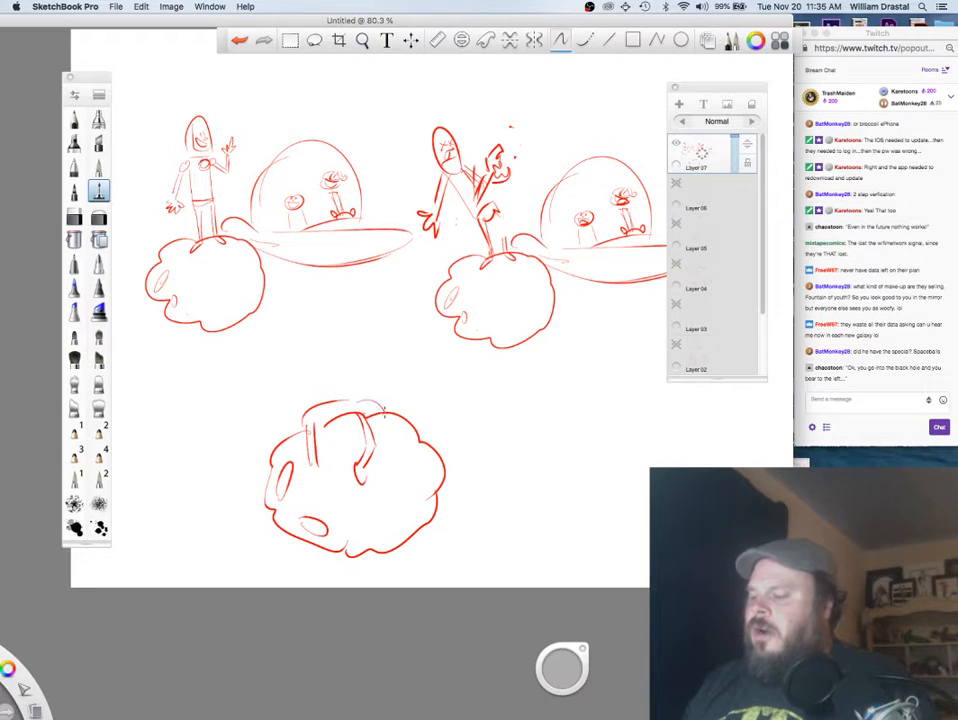
pyautogui.moveTo(350, 402); pyautogui.dragTo(385, 406)
pyautogui.moveTo(300, 414)
pyautogui.mouseDown()
pyautogui.moveTo(288, 424)
pyautogui.moveTo(300, 416)
pyautogui.moveTo(296, 430)
pyautogui.moveTo(318, 412)
pyautogui.moveTo(327, 468)
pyautogui.moveTo(331, 399)
pyautogui.moveTo(357, 402)
pyautogui.moveTo(372, 435)
pyautogui.moveTo(369, 401)
pyautogui.moveTo(382, 412)
pyautogui.mouseUp()
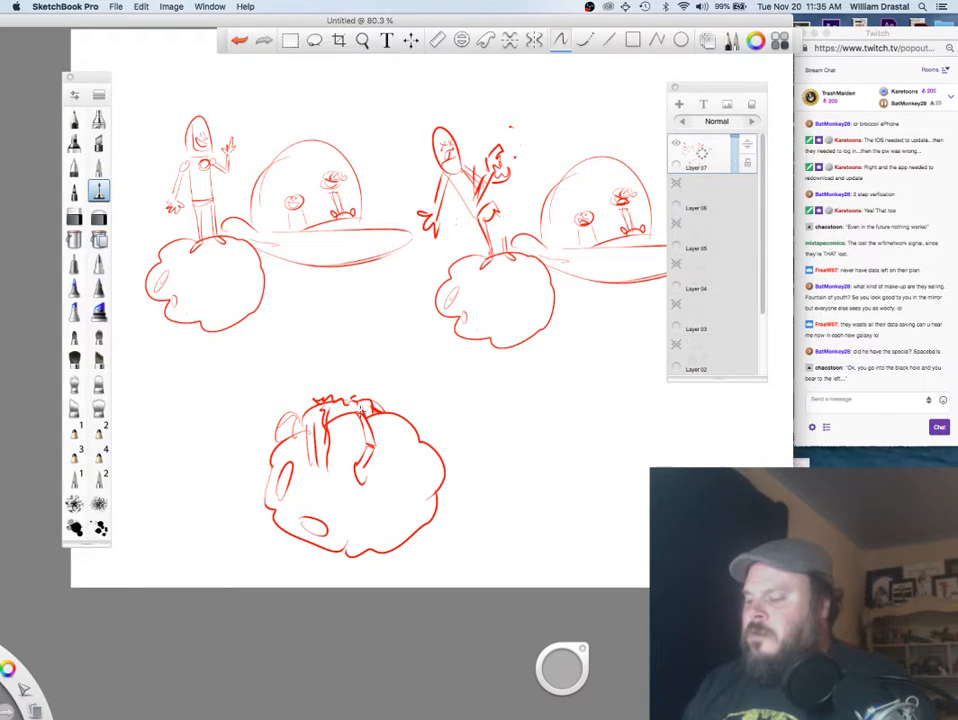
# Step: Finish the slumped figure's dangling forearm and hand, and draw a small toothed creature bursting out of its back
pyautogui.press('e')
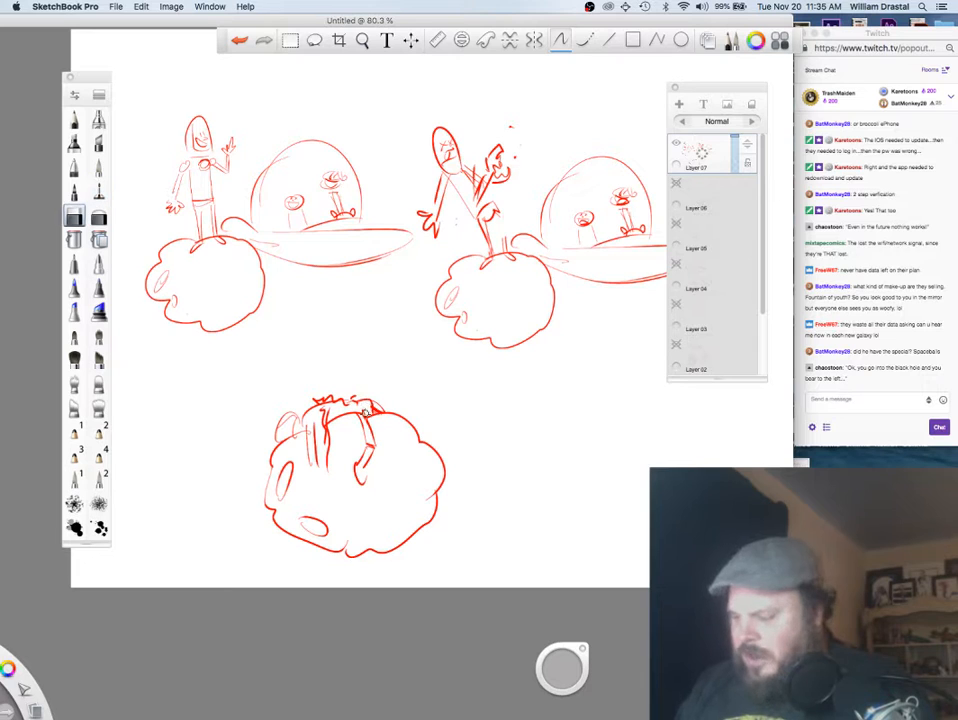
pyautogui.press('e')
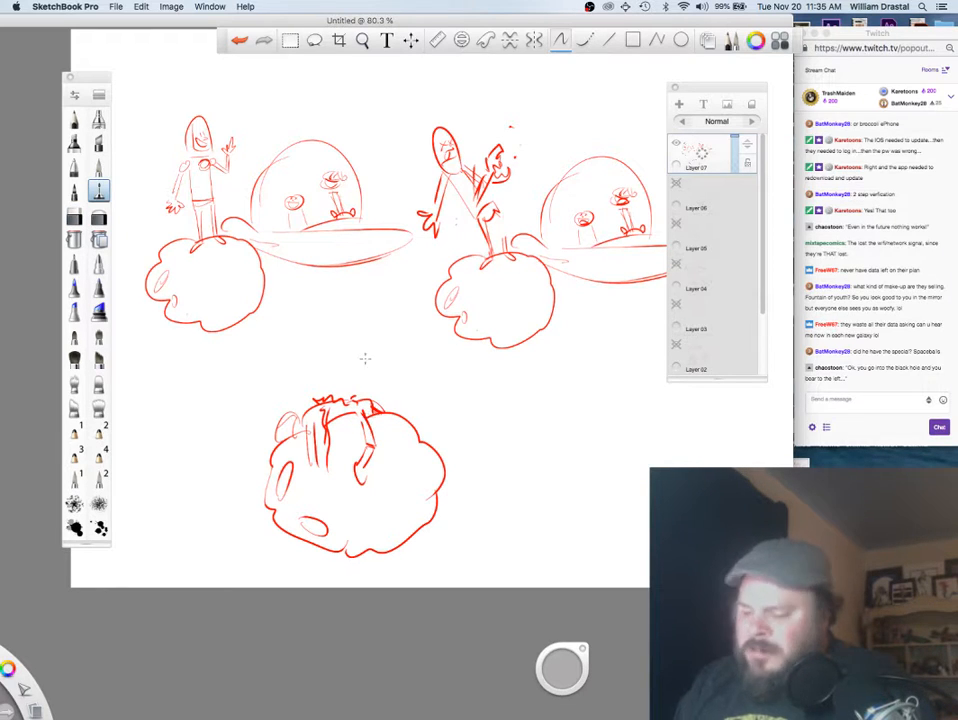
pyautogui.press('e')
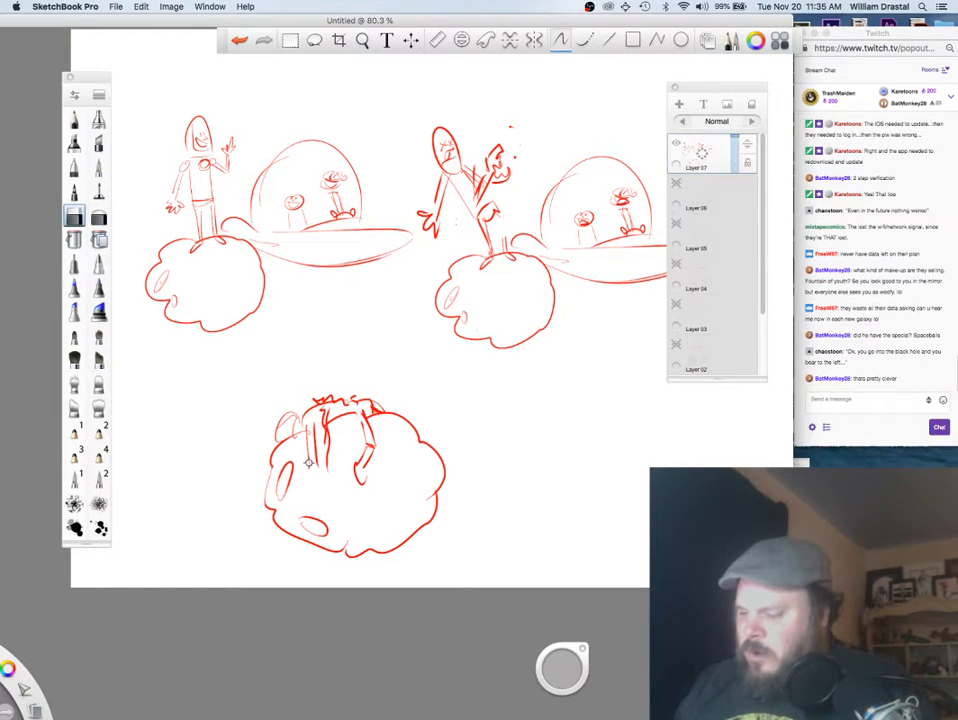
pyautogui.press('e')
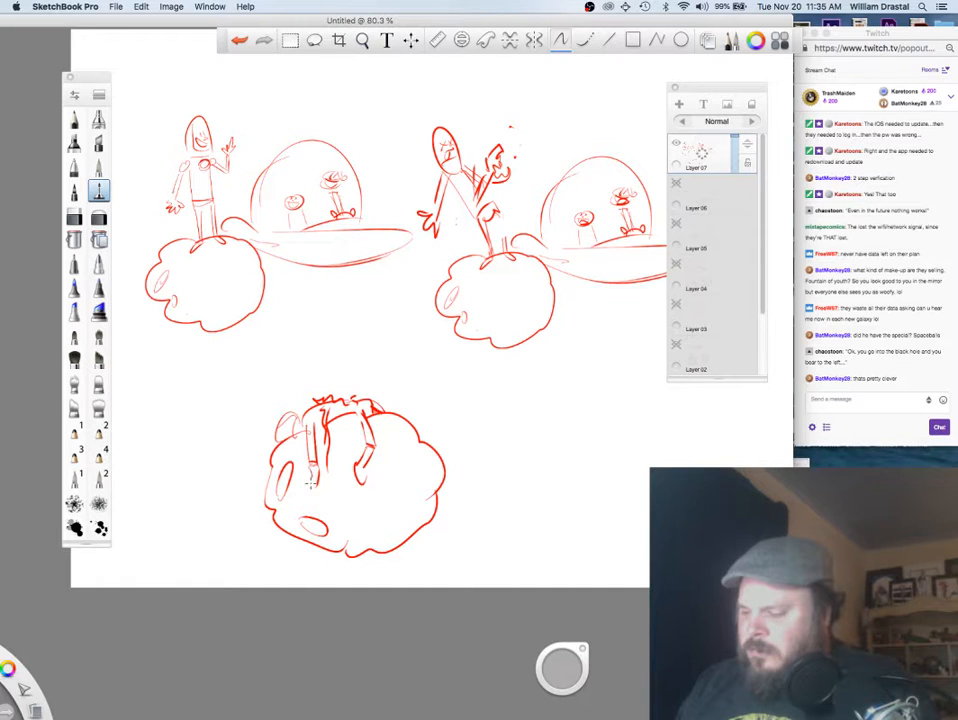
pyautogui.moveTo(311, 484)
pyautogui.mouseDown()
pyautogui.moveTo(315, 496)
pyautogui.moveTo(305, 493)
pyautogui.moveTo(312, 488)
pyautogui.mouseUp()
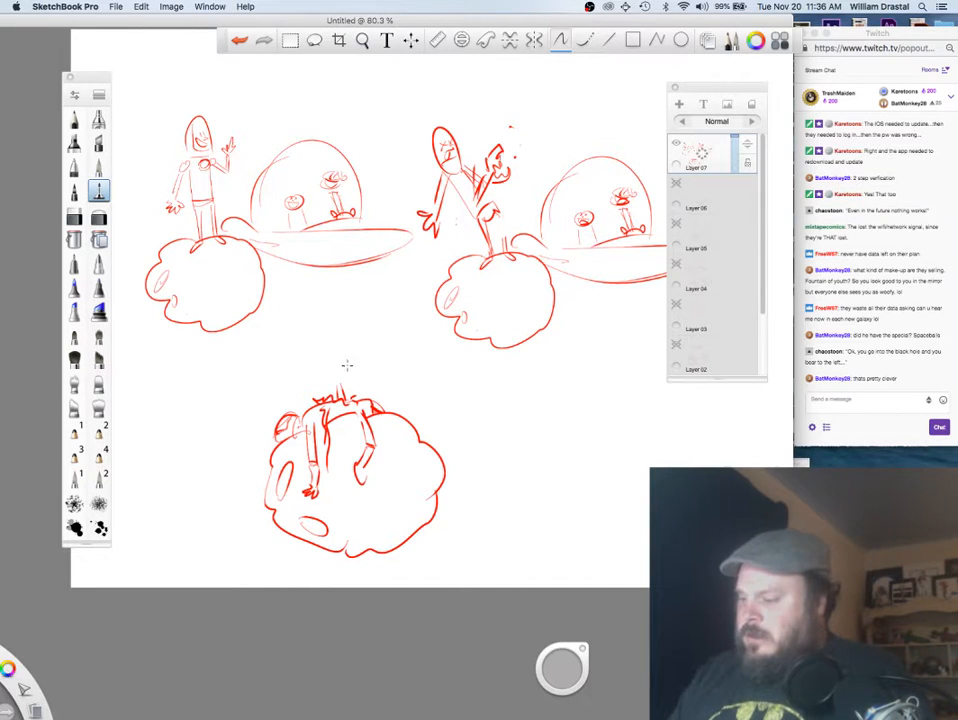
pyautogui.moveTo(344, 368)
pyautogui.mouseDown()
pyautogui.moveTo(357, 373)
pyautogui.moveTo(334, 354)
pyautogui.moveTo(337, 368)
pyautogui.mouseUp()
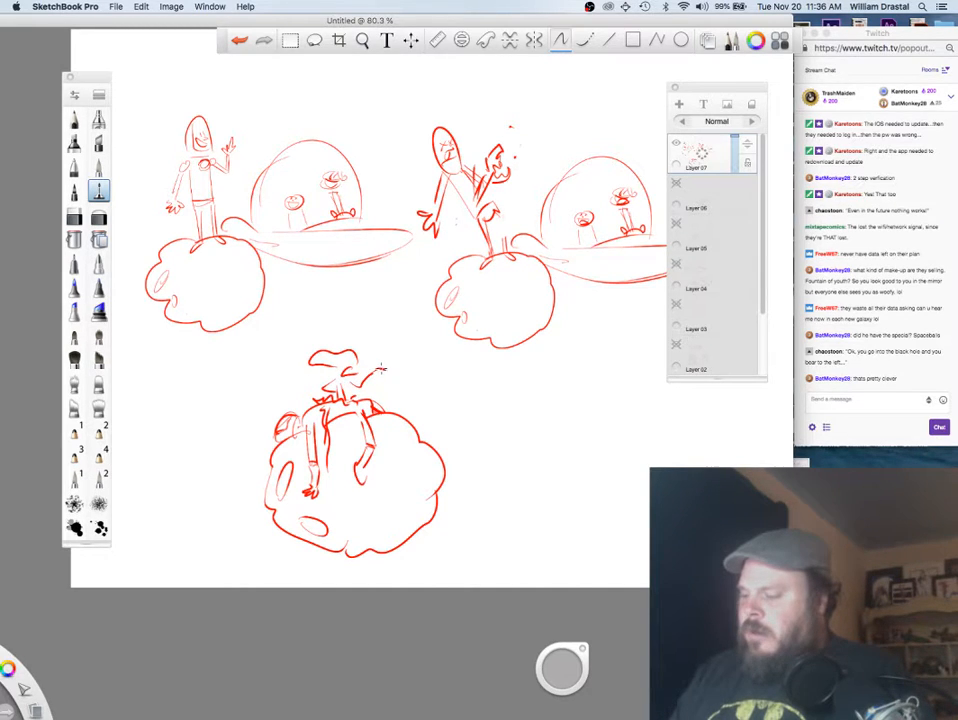
pyautogui.moveTo(376, 378); pyautogui.dragTo(360, 375)
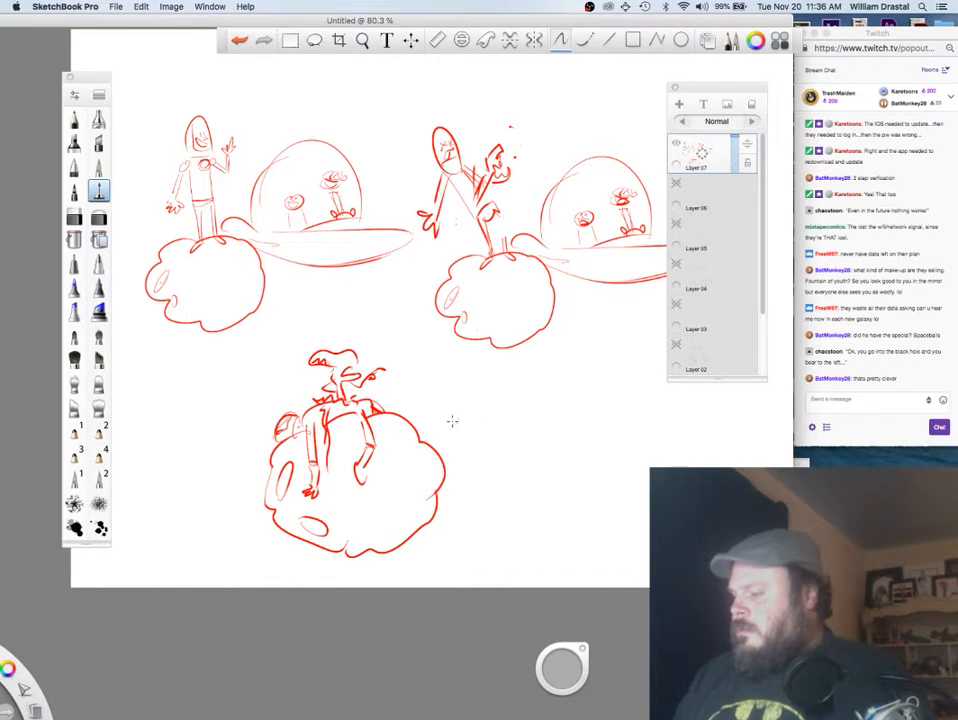
# Step: Draw a domed ship with a long rim beside the new asteroid and a first crew head inside the dome
pyautogui.moveTo(450, 420); pyautogui.dragTo(570, 430)
pyautogui.moveTo(446, 423); pyautogui.dragTo(430, 431)
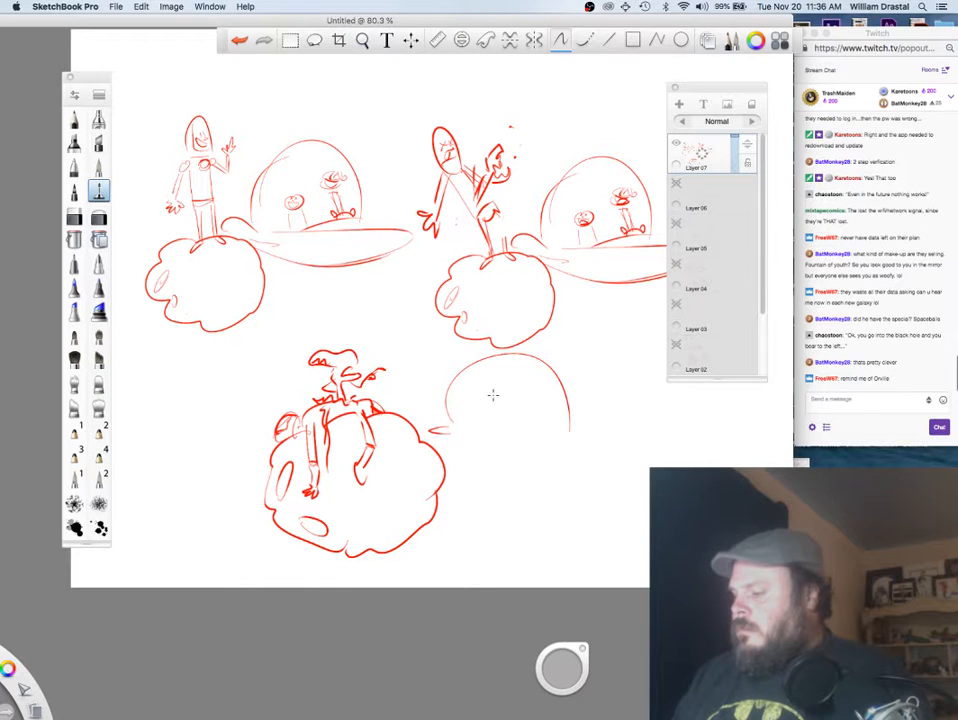
pyautogui.moveTo(492, 389)
pyautogui.mouseDown()
pyautogui.moveTo(503, 402)
pyautogui.moveTo(508, 391)
pyautogui.moveTo(485, 388)
pyautogui.mouseUp()
pyautogui.moveTo(430, 428)
pyautogui.mouseDown()
pyautogui.moveTo(454, 425)
pyautogui.moveTo(578, 461)
pyautogui.moveTo(627, 441)
pyautogui.mouseUp()
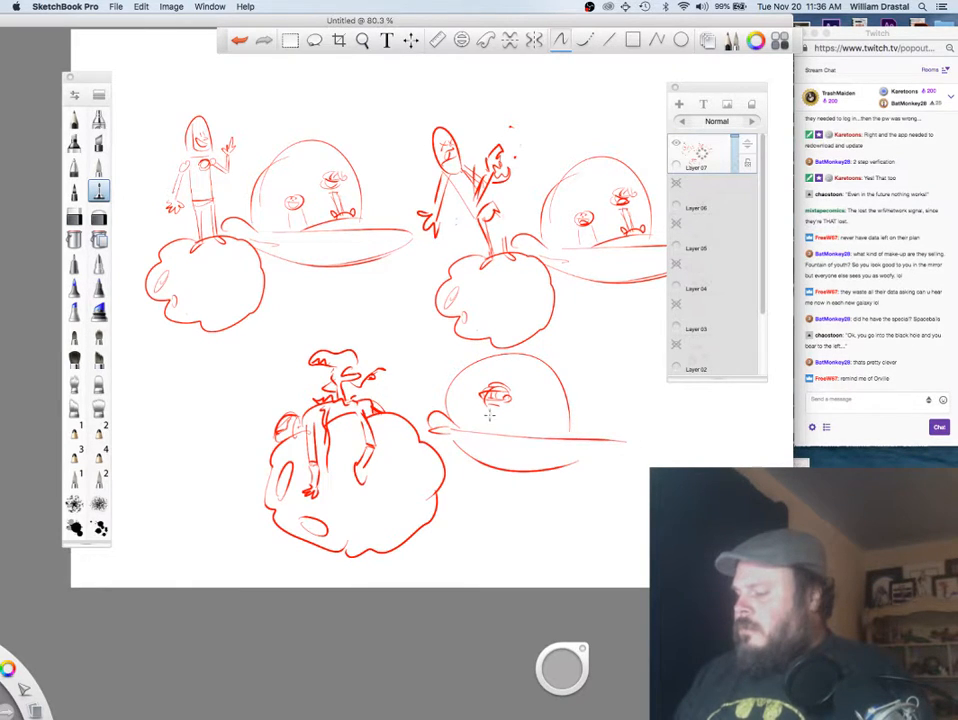
# Step: Add the first crew member's body and a second seated crew member in the dome, and close the ship's hull
pyautogui.moveTo(490, 416); pyautogui.dragTo(487, 431)
pyautogui.moveTo(503, 414); pyautogui.dragTo(506, 431)
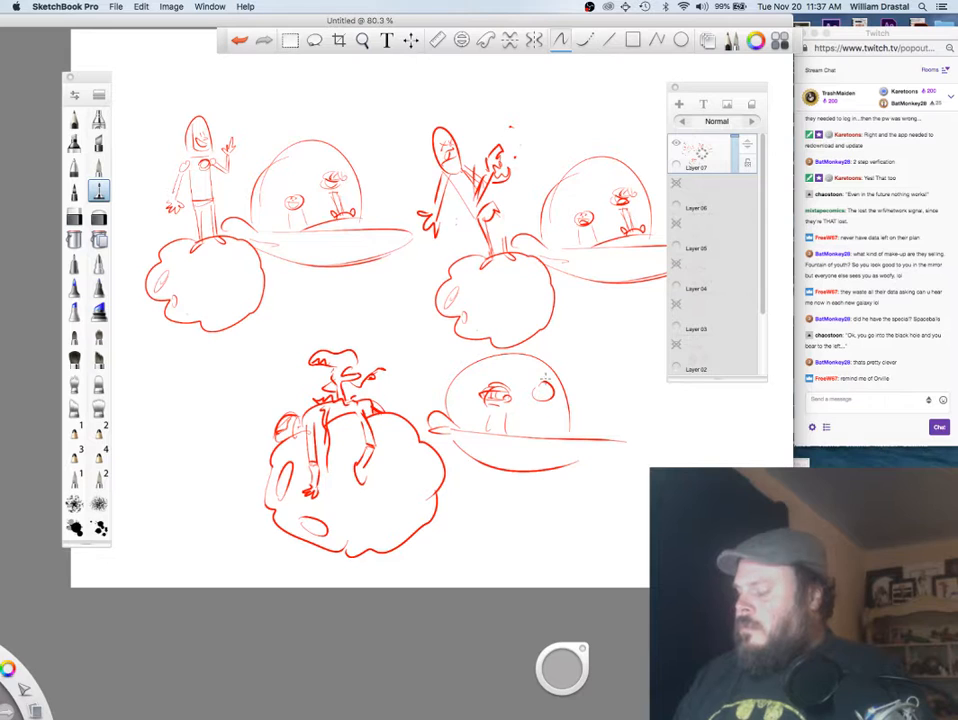
pyautogui.moveTo(541, 387); pyautogui.dragTo(549, 395)
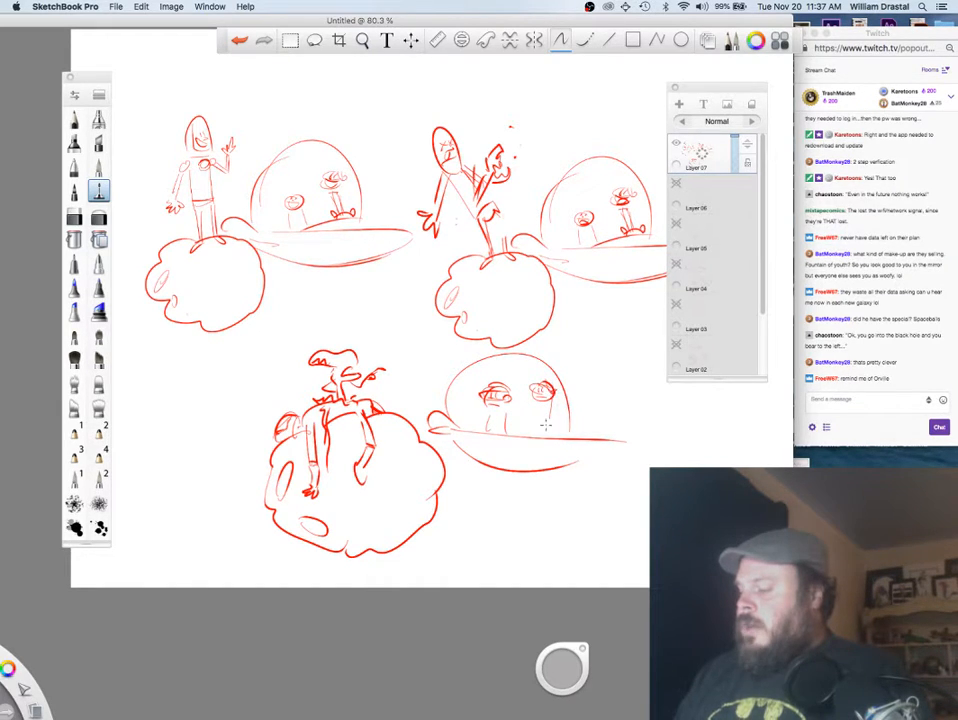
pyautogui.moveTo(537, 403)
pyautogui.mouseDown()
pyautogui.moveTo(536, 417)
pyautogui.moveTo(553, 418)
pyautogui.moveTo(530, 435)
pyautogui.mouseUp()
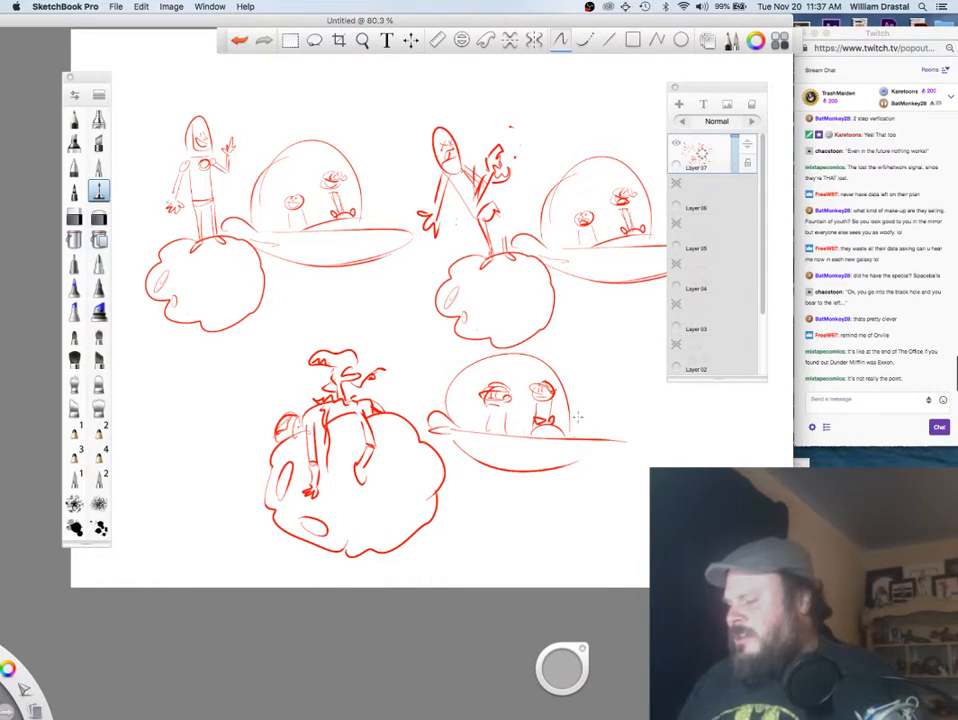
pyautogui.moveTo(559, 467); pyautogui.dragTo(626, 438)
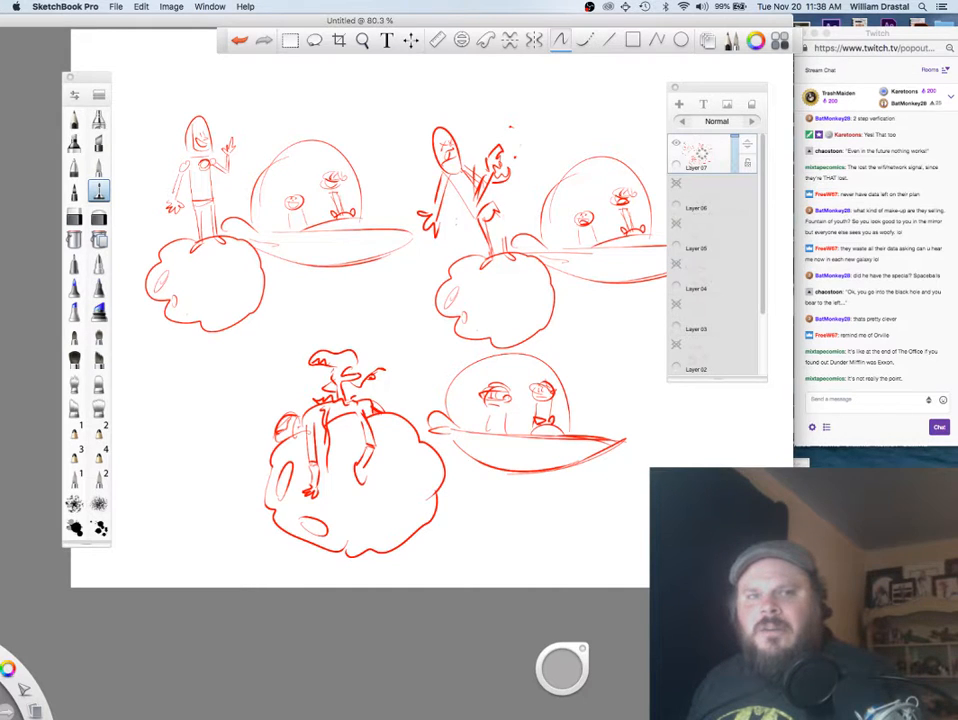
pyautogui.press('Tab')
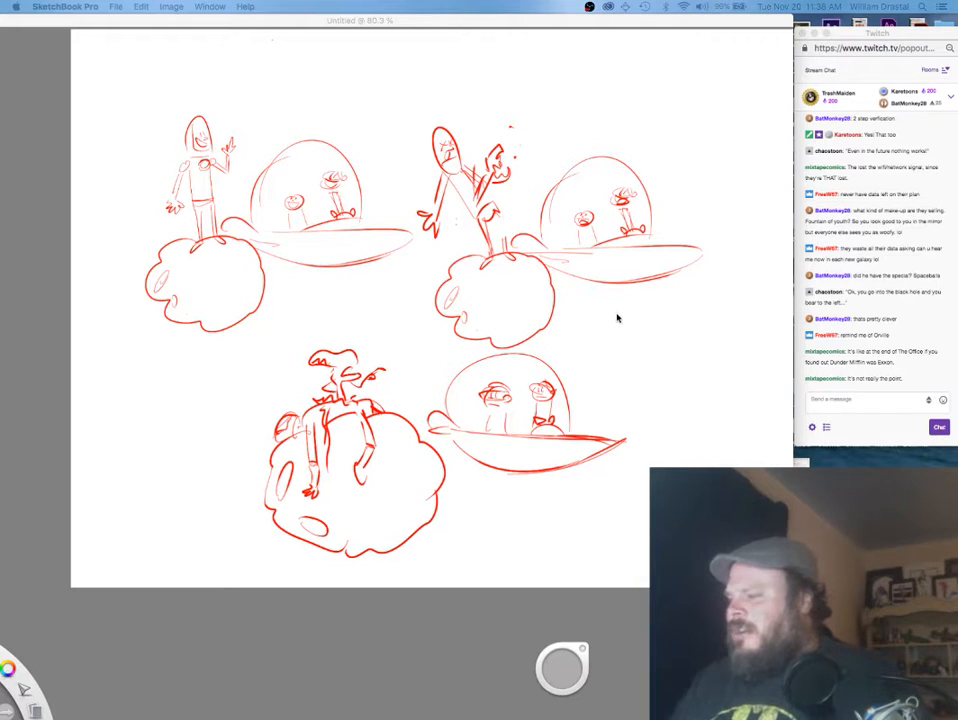
pyautogui.press('Tab')
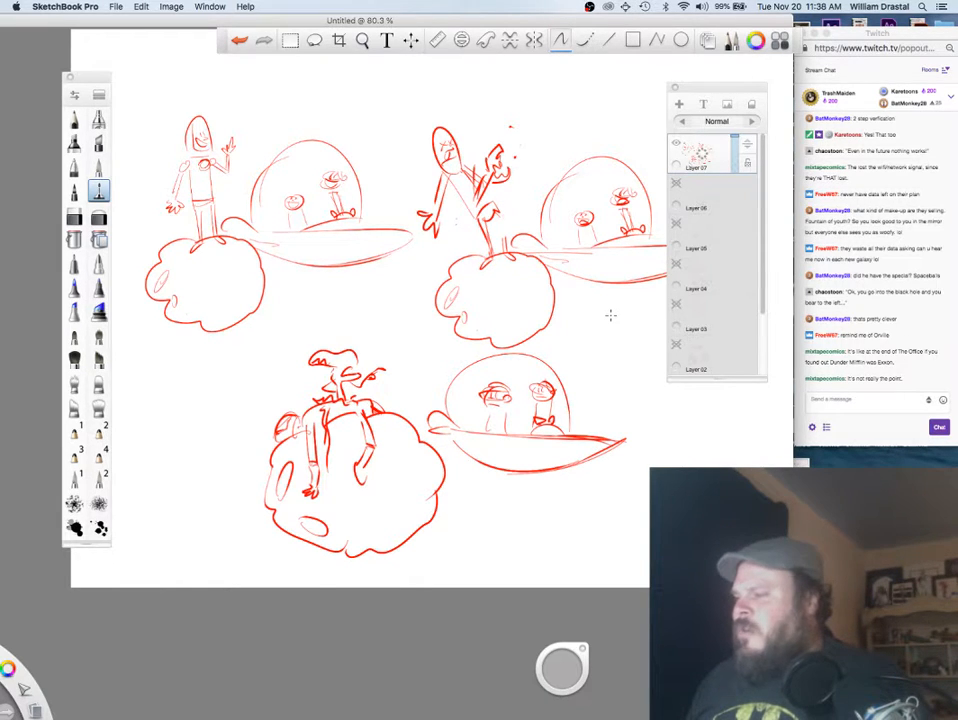
# Step: Hide the layer holding the three asteroid scenes and add two new layers above it
pyautogui.click(676, 143)
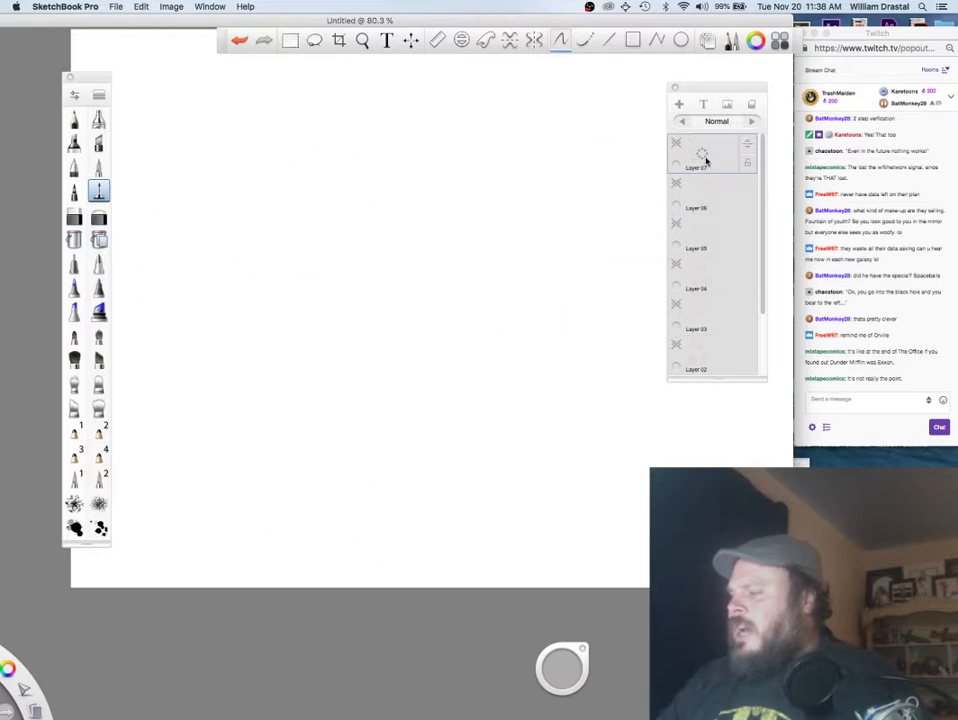
pyautogui.click(704, 157)
pyautogui.click(704, 122)
pyautogui.click(701, 154)
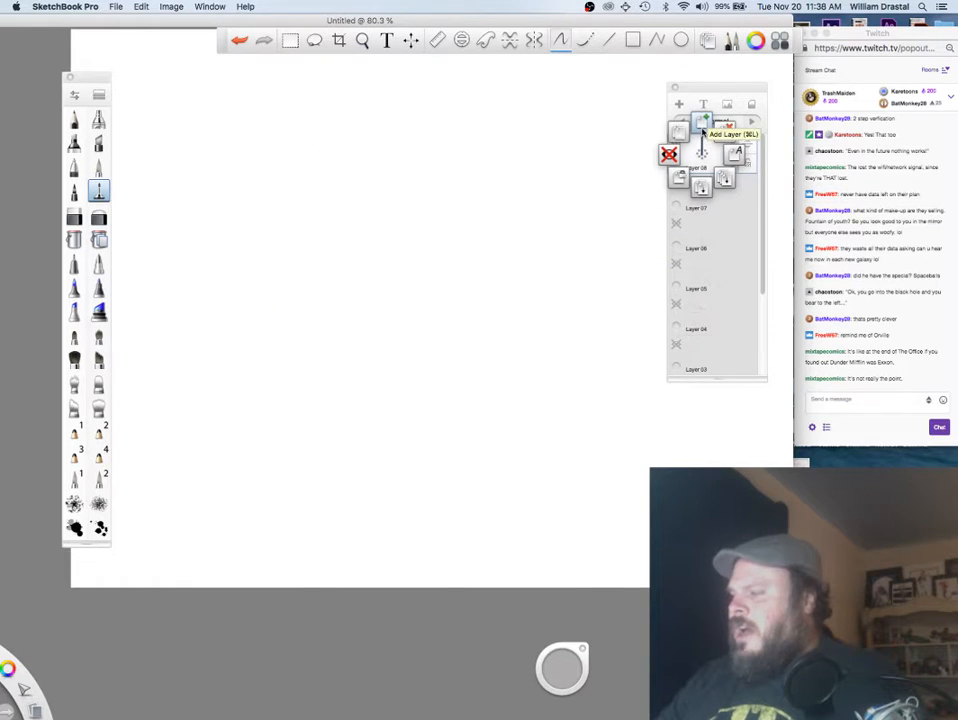
pyautogui.click(704, 122)
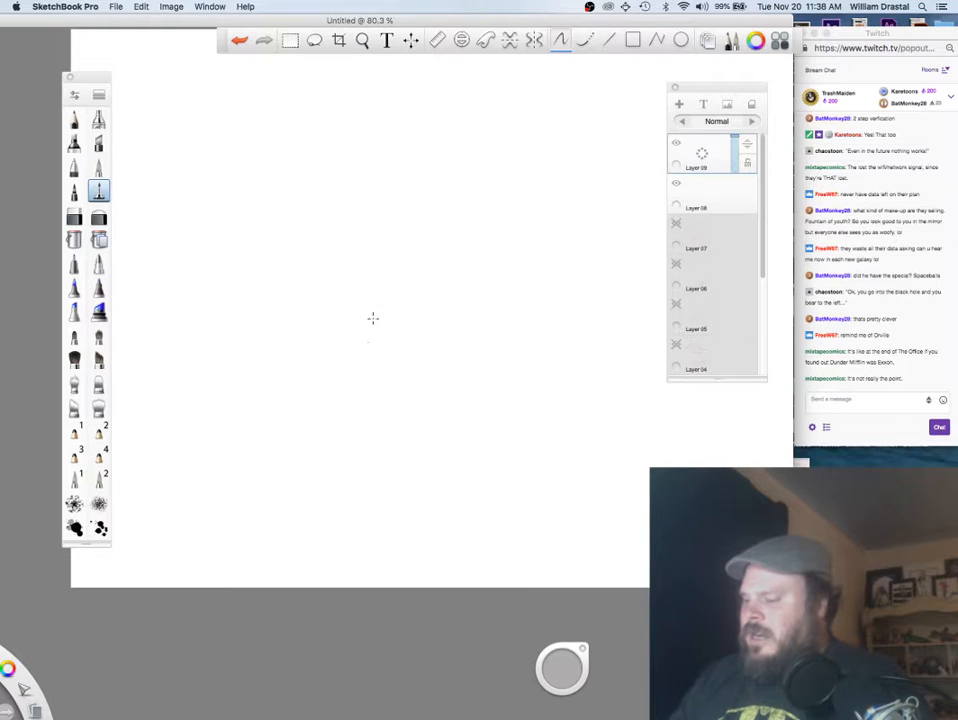
# Step: Outline a tall slug-like alien with a rounded head, a wide base and a tail trailing to the right
pyautogui.moveTo(455, 365)
pyautogui.mouseDown()
pyautogui.moveTo(453, 183)
pyautogui.moveTo(502, 117)
pyautogui.moveTo(558, 141)
pyautogui.moveTo(583, 181)
pyautogui.moveTo(620, 423)
pyautogui.mouseUp()
pyautogui.moveTo(456, 362); pyautogui.dragTo(456, 427)
pyautogui.moveTo(456, 431)
pyautogui.mouseDown()
pyautogui.moveTo(524, 475)
pyautogui.moveTo(611, 475)
pyautogui.mouseUp()
pyautogui.moveTo(613, 382); pyautogui.dragTo(729, 419)
pyautogui.moveTo(461, 473); pyautogui.dragTo(730, 480)
pyautogui.moveTo(741, 433); pyautogui.dragTo(778, 467)
pyautogui.moveTo(740, 488); pyautogui.dragTo(454, 486)
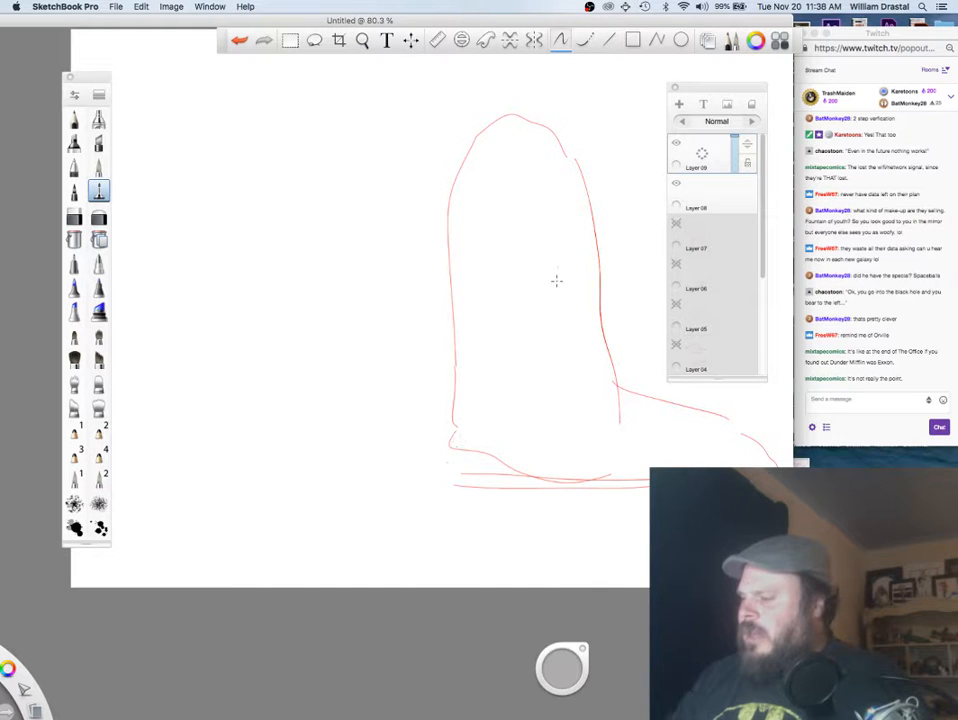
# Step: Draw the alien's two bent arms with hands resting at its sides
pyautogui.moveTo(591, 241)
pyautogui.mouseDown()
pyautogui.moveTo(624, 285)
pyautogui.moveTo(603, 345)
pyautogui.mouseUp()
pyautogui.moveTo(560, 288); pyautogui.dragTo(594, 349)
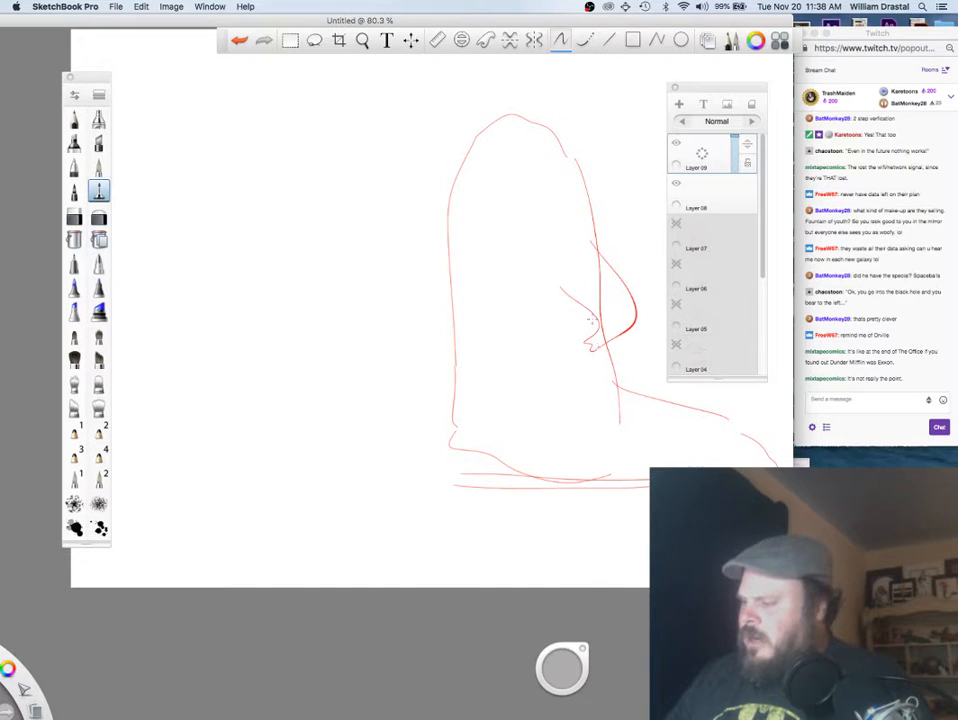
pyautogui.moveTo(449, 281); pyautogui.dragTo(438, 353)
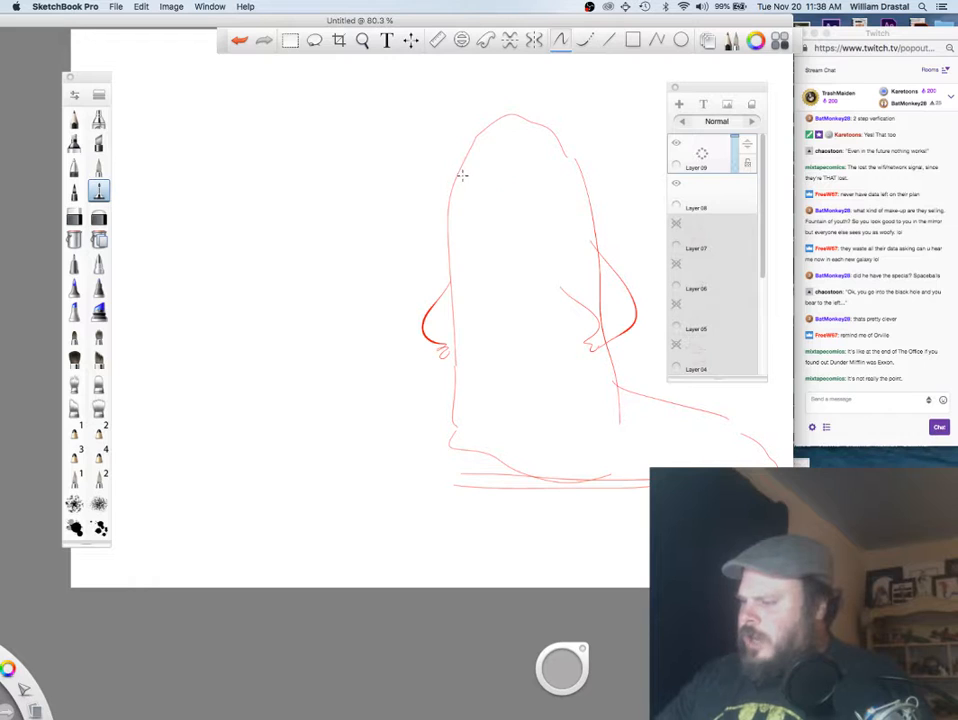
# Step: Draw four scowling eyes with brow lines and pupils on the alien's face
pyautogui.moveTo(456, 170)
pyautogui.mouseDown()
pyautogui.moveTo(476, 212)
pyautogui.moveTo(474, 186)
pyautogui.moveTo(523, 182)
pyautogui.moveTo(462, 153)
pyautogui.moveTo(484, 174)
pyautogui.mouseUp()
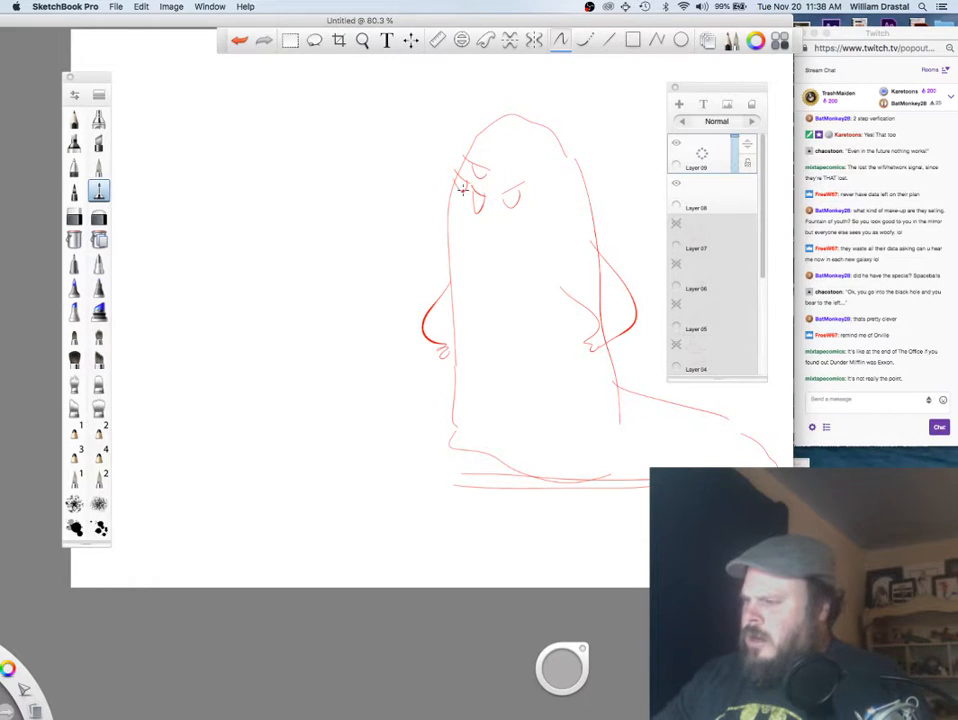
pyautogui.click(462, 188)
pyautogui.click(477, 208)
pyautogui.click(479, 176)
pyautogui.click(511, 205)
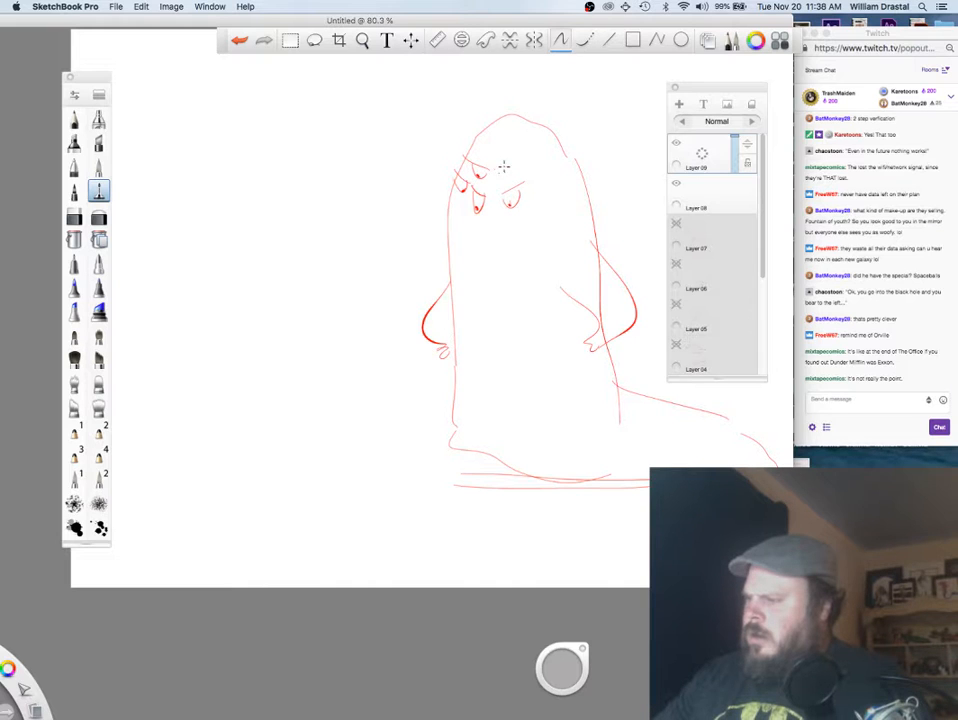
# Step: Add three more scowling eyes with pupils across the face and curls along the left edge of the alien's head
pyautogui.moveTo(500, 168); pyautogui.dragTo(525, 158)
pyautogui.moveTo(501, 171); pyautogui.dragTo(521, 172)
pyautogui.click(509, 178)
pyautogui.moveTo(475, 129)
pyautogui.mouseDown()
pyautogui.moveTo(459, 164)
pyautogui.moveTo(494, 118)
pyautogui.mouseUp()
pyautogui.click(505, 176)
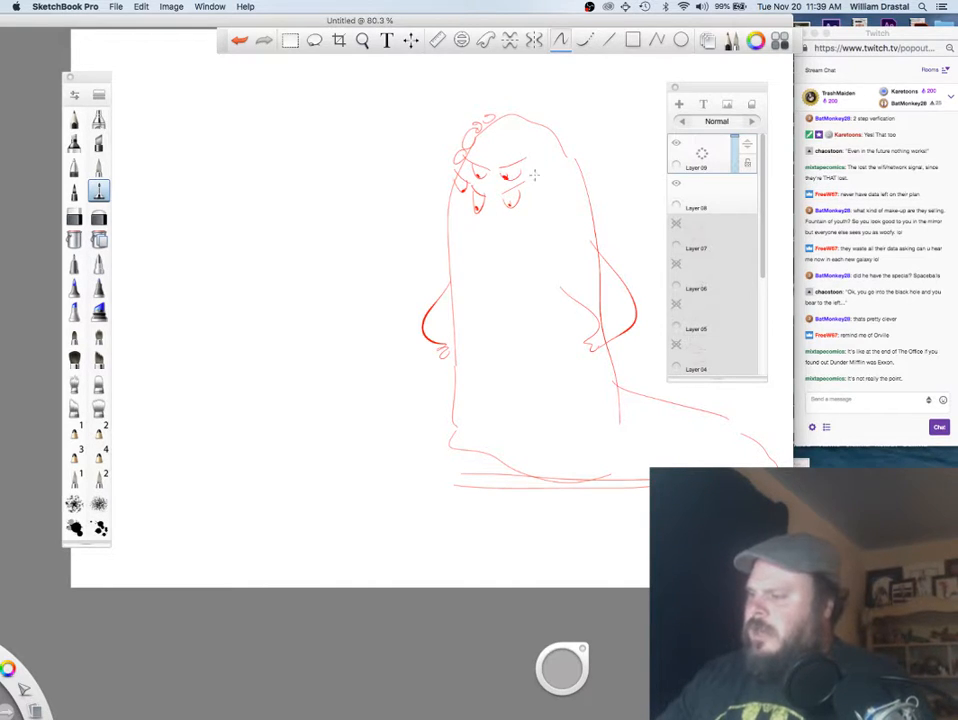
pyautogui.click(510, 205)
pyautogui.moveTo(529, 182)
pyautogui.mouseDown()
pyautogui.moveTo(555, 168)
pyautogui.moveTo(545, 146)
pyautogui.moveTo(535, 163)
pyautogui.mouseUp()
pyautogui.click(538, 187)
pyautogui.click(537, 161)
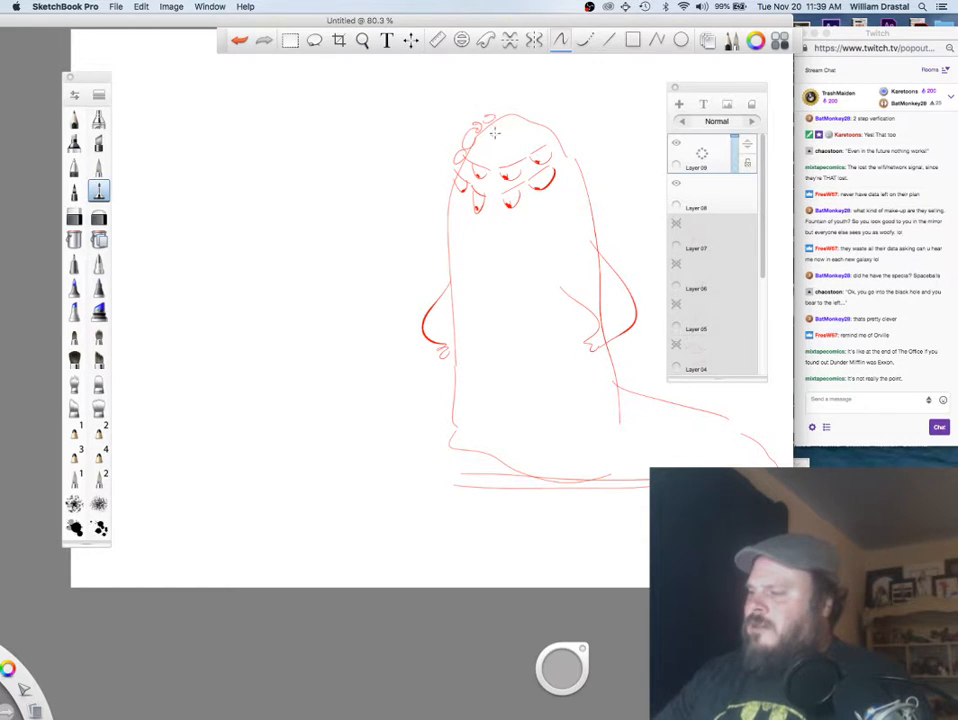
# Step: Extend the curls over the alien's head, add a top row of three eyes, and darken the pupils
pyautogui.moveTo(490, 122)
pyautogui.mouseDown()
pyautogui.moveTo(524, 108)
pyautogui.moveTo(556, 128)
pyautogui.mouseUp()
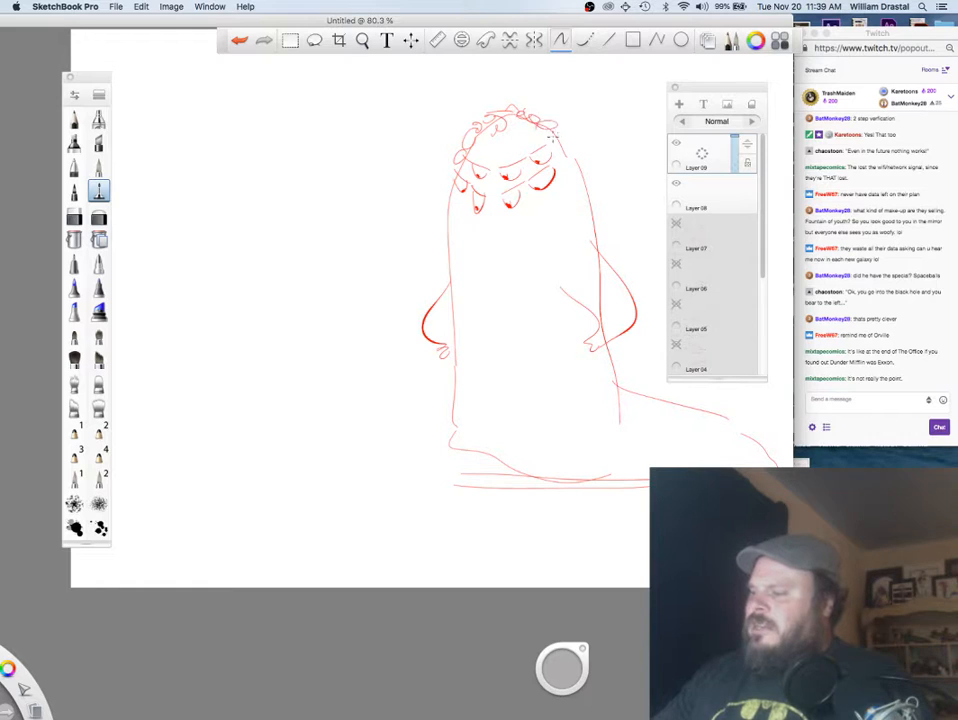
pyautogui.click(486, 153)
pyautogui.moveTo(498, 148)
pyautogui.mouseDown()
pyautogui.moveTo(538, 131)
pyautogui.moveTo(532, 143)
pyautogui.moveTo(557, 148)
pyautogui.moveTo(562, 132)
pyautogui.moveTo(594, 170)
pyautogui.mouseUp()
pyautogui.click(507, 152)
pyautogui.click(535, 141)
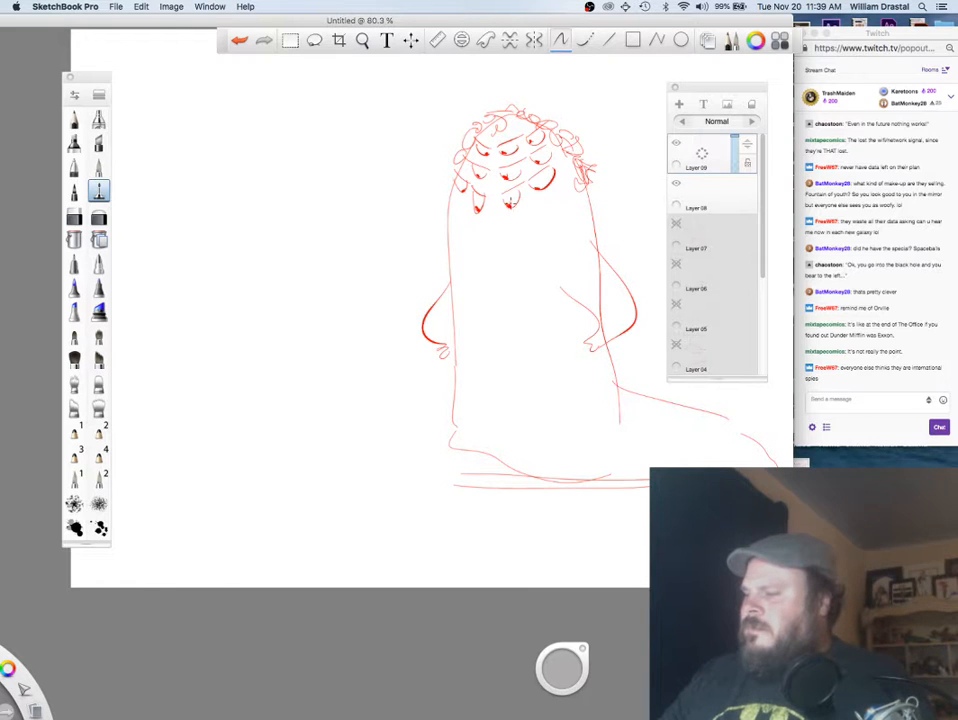
pyautogui.moveTo(511, 202); pyautogui.dragTo(512, 206)
pyautogui.moveTo(536, 158); pyautogui.dragTo(534, 145)
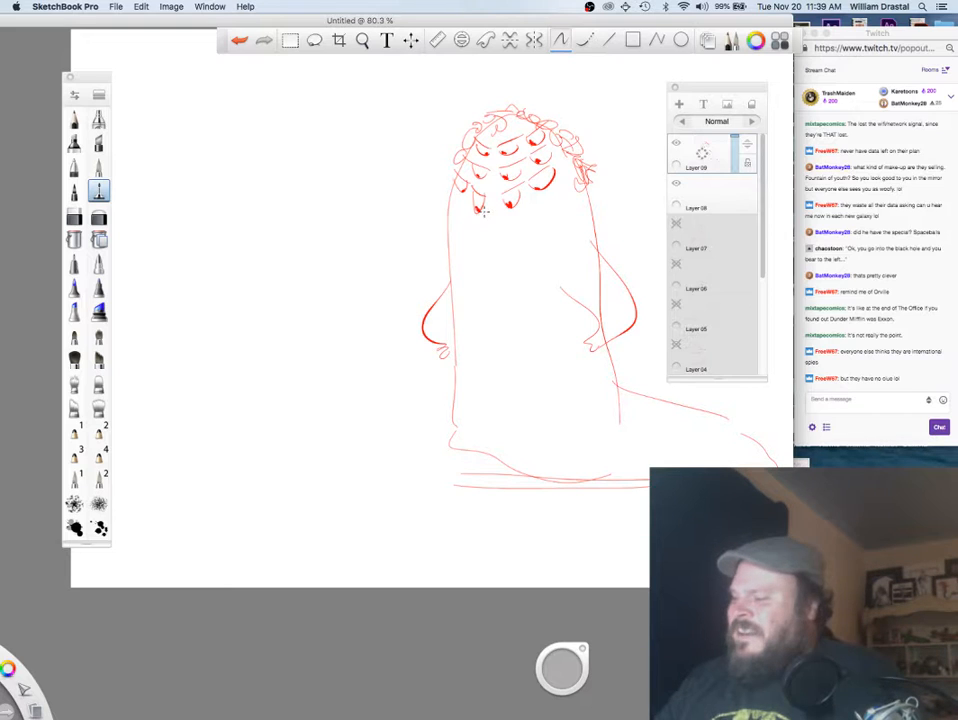
pyautogui.moveTo(484, 210); pyautogui.dragTo(472, 216)
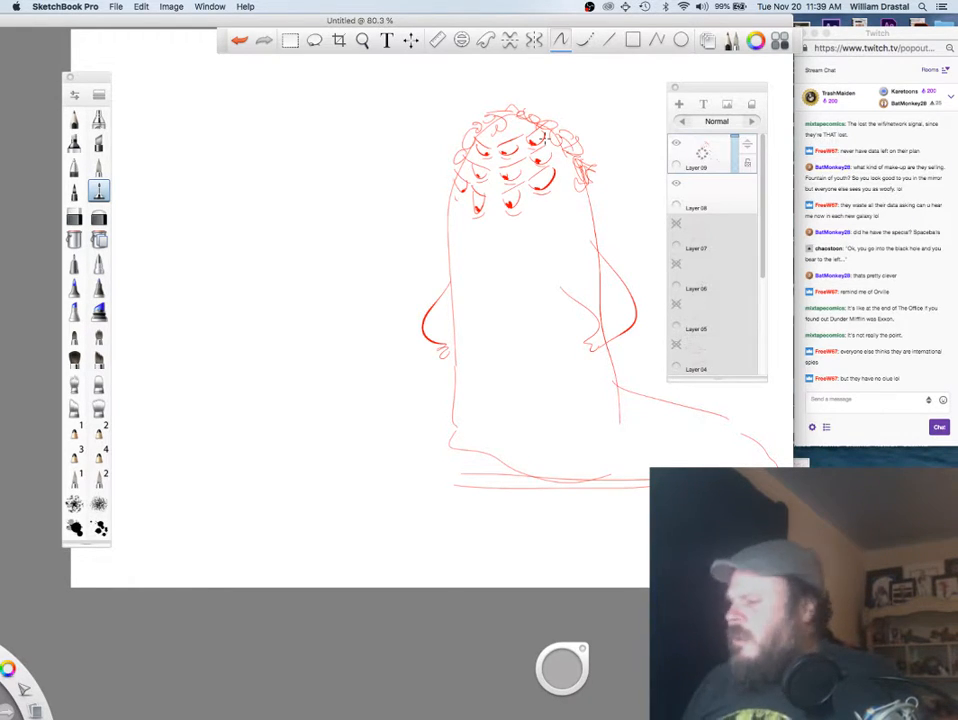
# Step: Round out the alien's hands and reinforce the outlines of its left arm, tail and base
pyautogui.moveTo(590, 347); pyautogui.dragTo(614, 347)
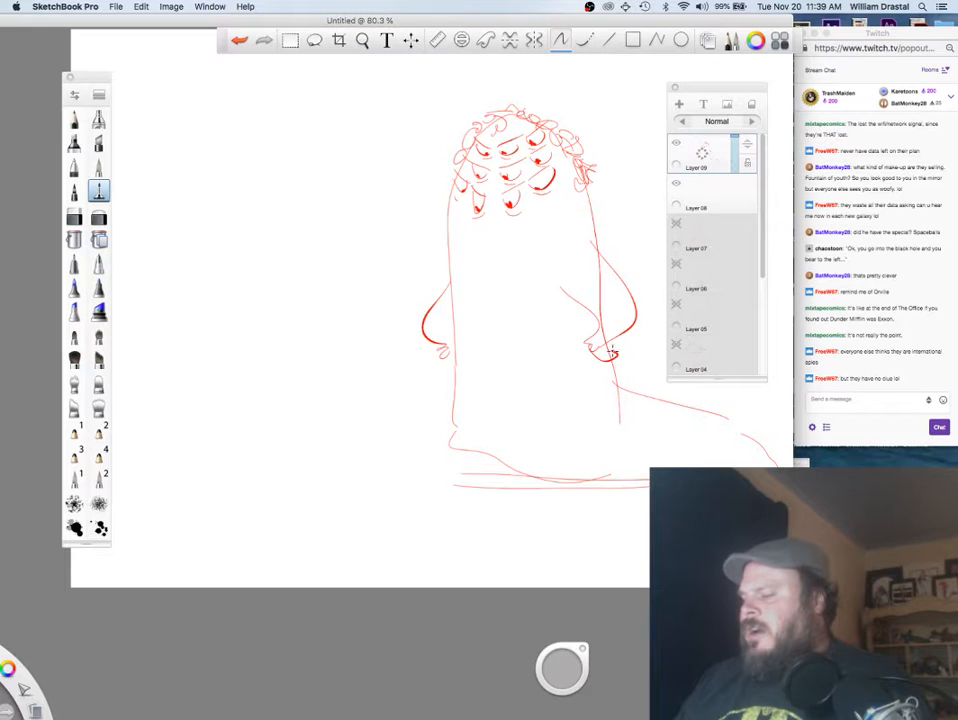
pyautogui.moveTo(449, 277)
pyautogui.mouseDown()
pyautogui.moveTo(419, 319)
pyautogui.moveTo(439, 348)
pyautogui.mouseUp()
pyautogui.moveTo(645, 396)
pyautogui.mouseDown()
pyautogui.moveTo(732, 426)
pyautogui.moveTo(776, 447)
pyautogui.mouseUp()
pyautogui.moveTo(651, 475); pyautogui.dragTo(462, 475)
pyautogui.moveTo(449, 420)
pyautogui.mouseDown()
pyautogui.moveTo(433, 460)
pyautogui.moveTo(557, 487)
pyautogui.mouseUp()
pyautogui.moveTo(594, 501); pyautogui.dragTo(651, 493)
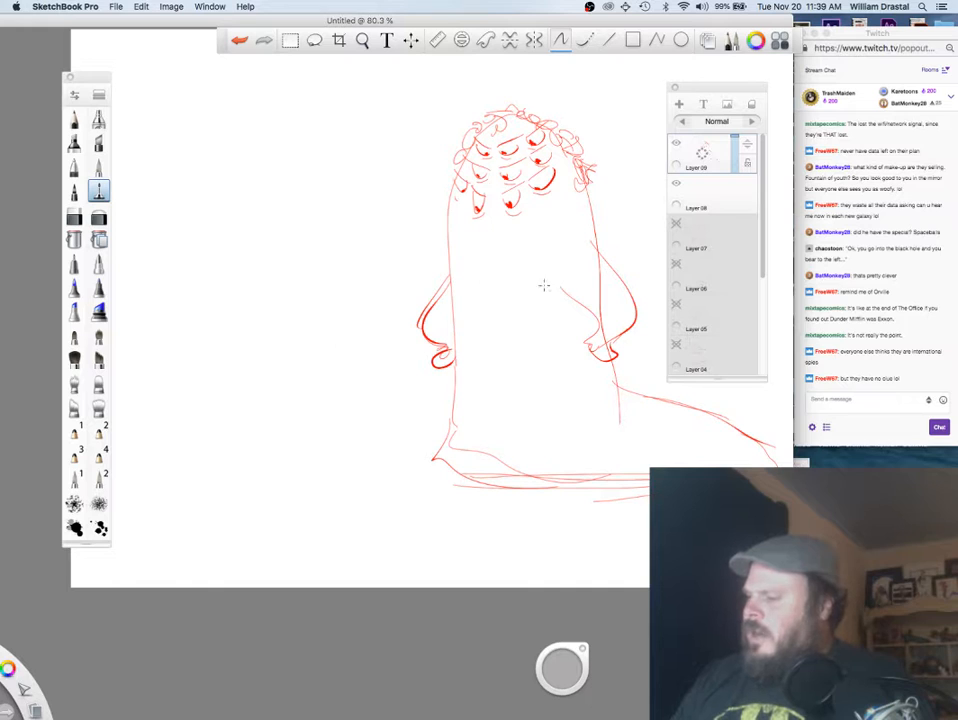
# Step: Draw a long wavy patch on the alien's belly, small spots on its side and arm, and ovals on its tail
pyautogui.moveTo(472, 251)
pyautogui.mouseDown()
pyautogui.moveTo(478, 339)
pyautogui.moveTo(531, 391)
pyautogui.moveTo(486, 254)
pyautogui.moveTo(537, 253)
pyautogui.moveTo(564, 312)
pyautogui.moveTo(558, 393)
pyautogui.mouseUp()
pyautogui.moveTo(574, 280); pyautogui.dragTo(573, 268)
pyautogui.moveTo(611, 312); pyautogui.dragTo(613, 306)
pyautogui.moveTo(551, 460)
pyautogui.mouseDown()
pyautogui.moveTo(569, 413)
pyautogui.moveTo(691, 434)
pyautogui.moveTo(606, 438)
pyautogui.mouseUp()
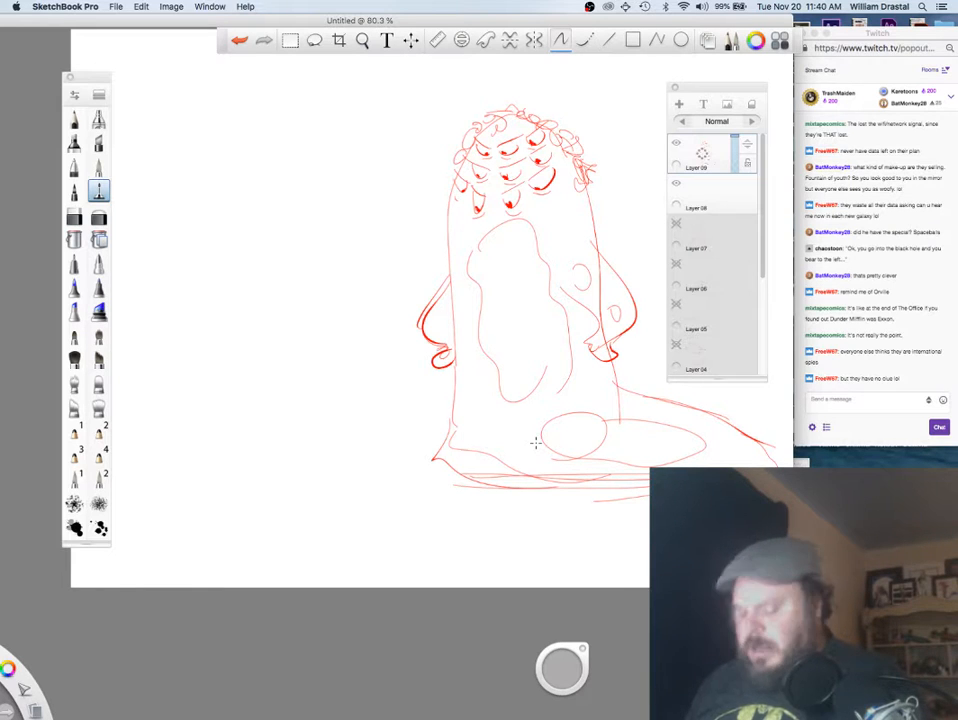
# Step: Erase the body line running through the monster's arm on the side nearest the tail, and return to the red sketching brush
pyautogui.press('e')
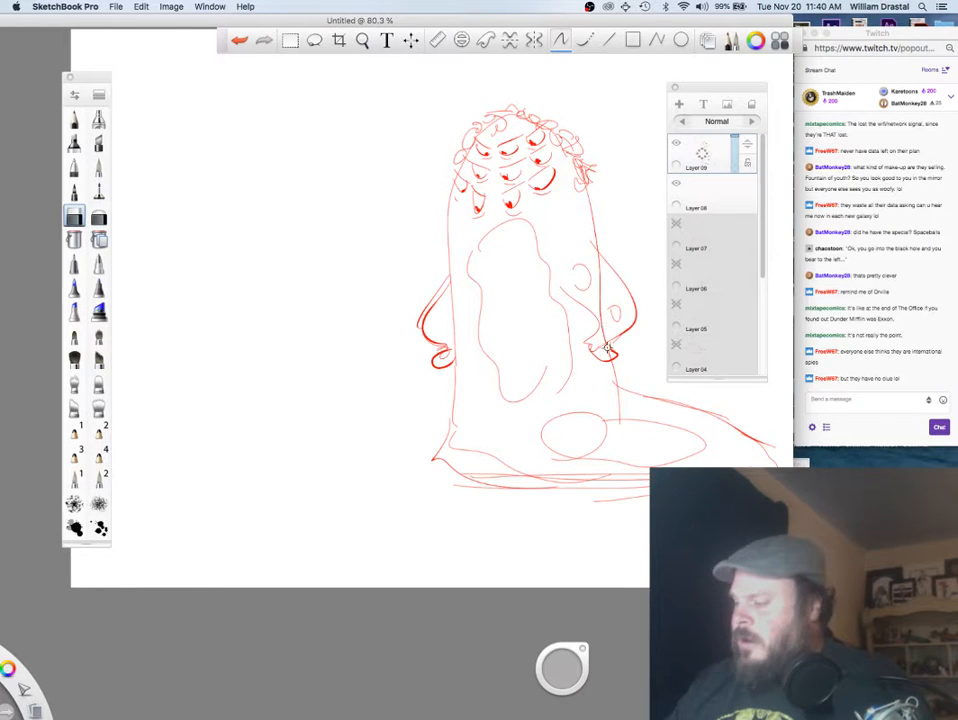
pyautogui.moveTo(606, 347); pyautogui.dragTo(602, 263)
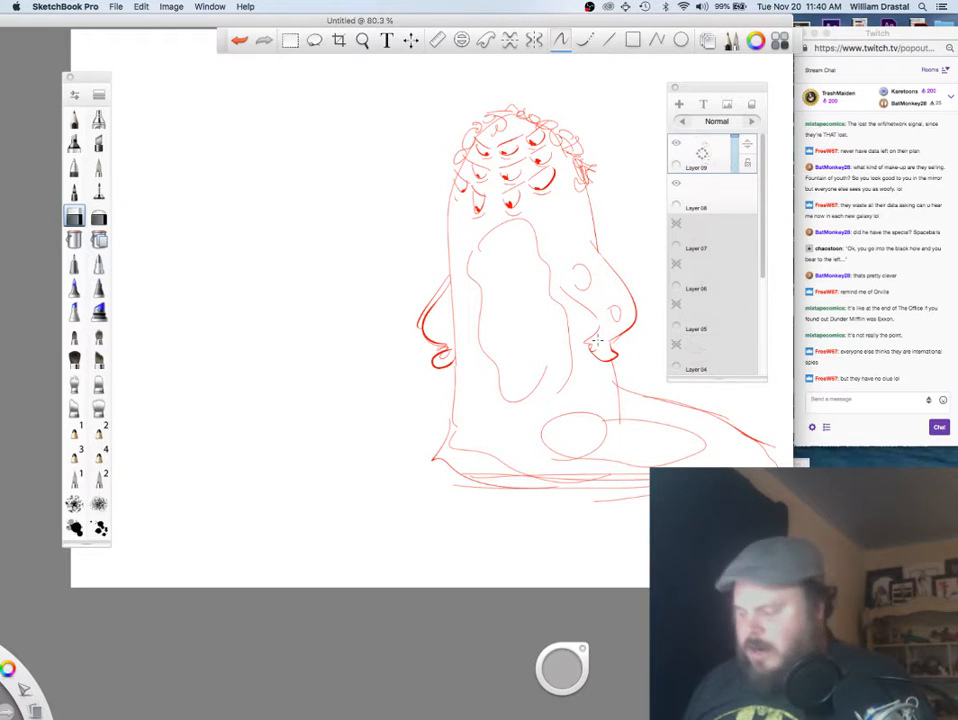
pyautogui.press('e')
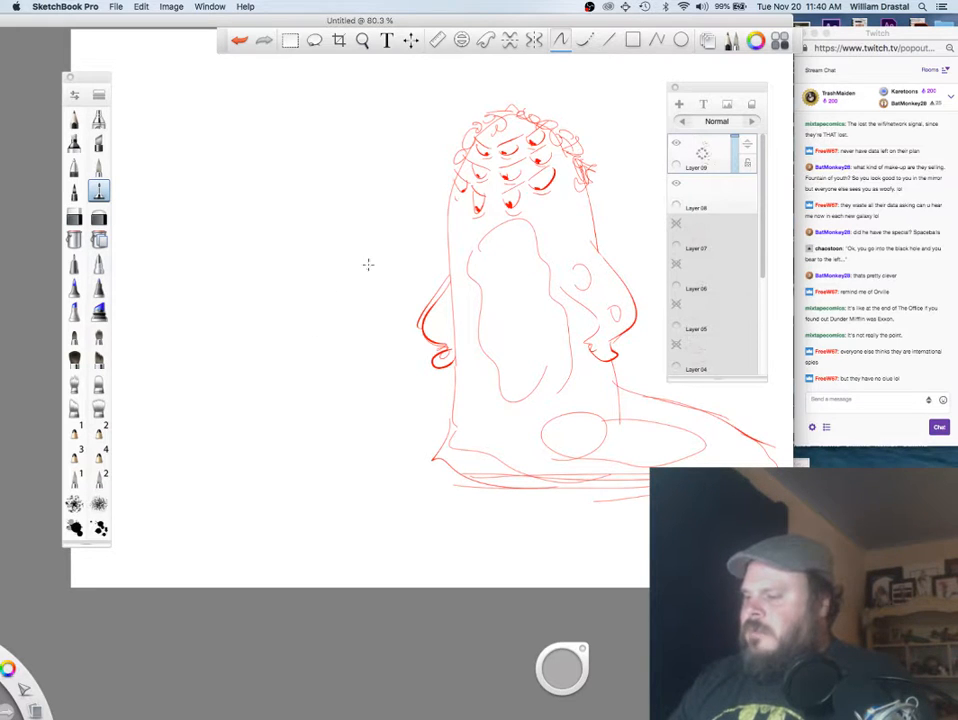
# Step: Sketch the small figure's round head facing the monster, with eyes, a toothy grin, swept hair and a knotted tie behind
pyautogui.moveTo(282, 288)
pyautogui.mouseDown()
pyautogui.moveTo(333, 295)
pyautogui.moveTo(335, 306)
pyautogui.moveTo(293, 300)
pyautogui.mouseUp()
pyautogui.press('super+z')
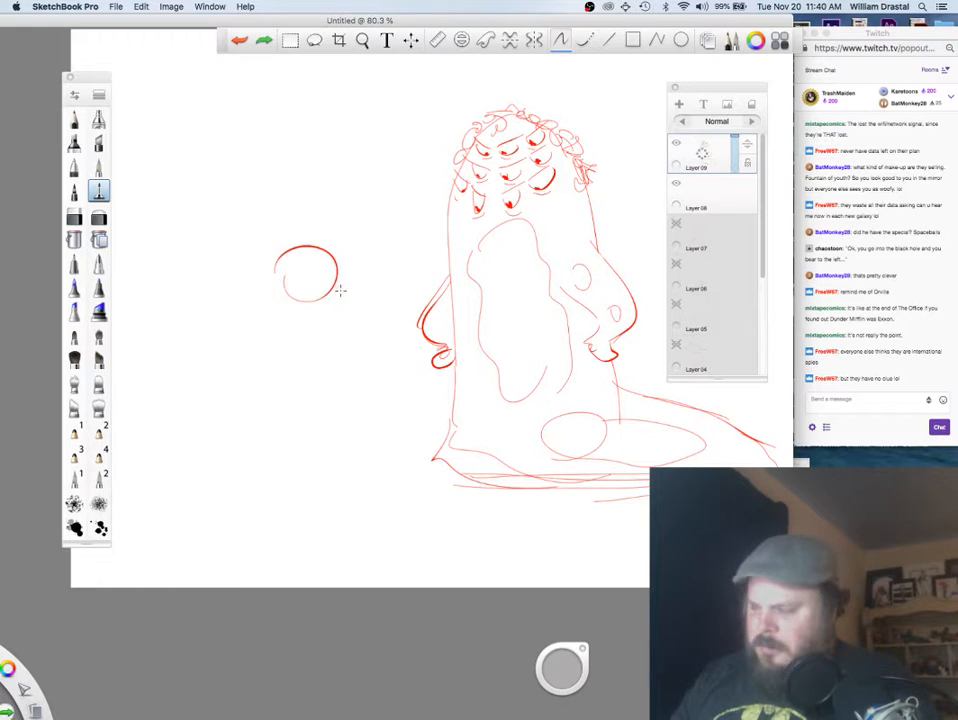
pyautogui.moveTo(355, 286)
pyautogui.mouseDown()
pyautogui.moveTo(293, 290)
pyautogui.moveTo(308, 266)
pyautogui.mouseUp()
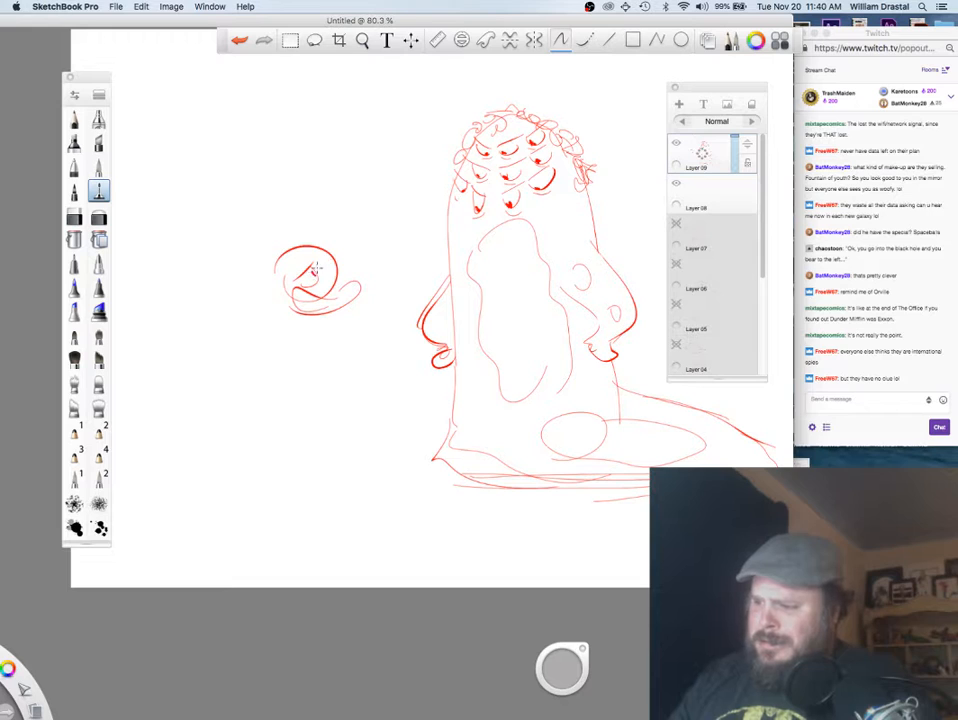
pyautogui.moveTo(315, 268)
pyautogui.mouseDown()
pyautogui.moveTo(345, 281)
pyautogui.moveTo(323, 259)
pyautogui.moveTo(283, 291)
pyautogui.moveTo(330, 292)
pyautogui.mouseUp()
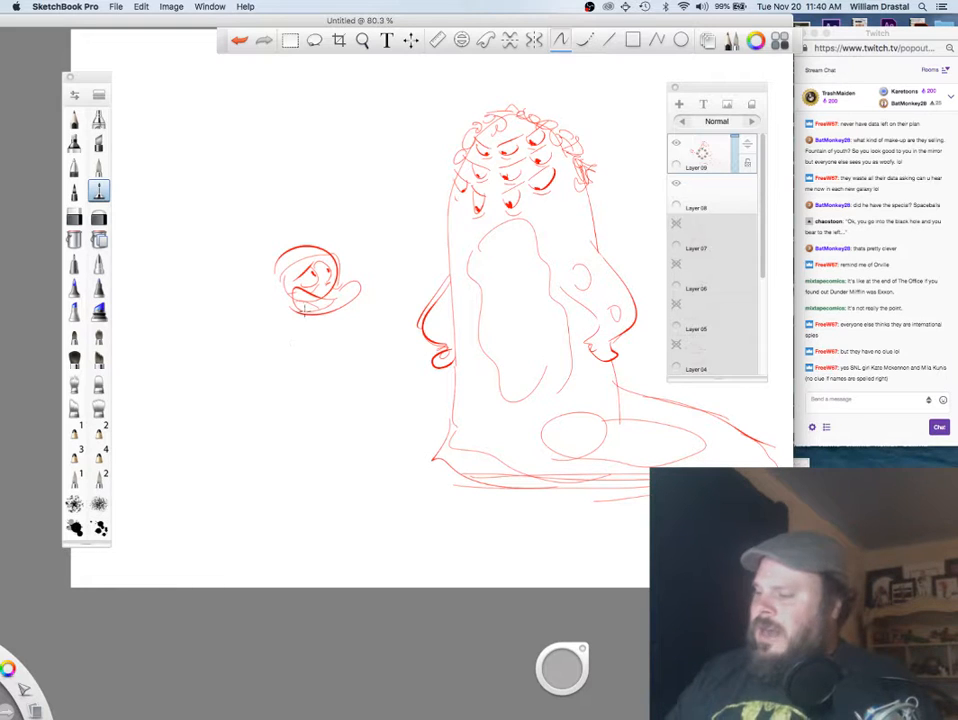
pyautogui.moveTo(278, 270)
pyautogui.mouseDown()
pyautogui.moveTo(308, 246)
pyautogui.moveTo(280, 289)
pyautogui.moveTo(296, 255)
pyautogui.moveTo(271, 259)
pyautogui.moveTo(316, 238)
pyautogui.moveTo(341, 260)
pyautogui.mouseUp()
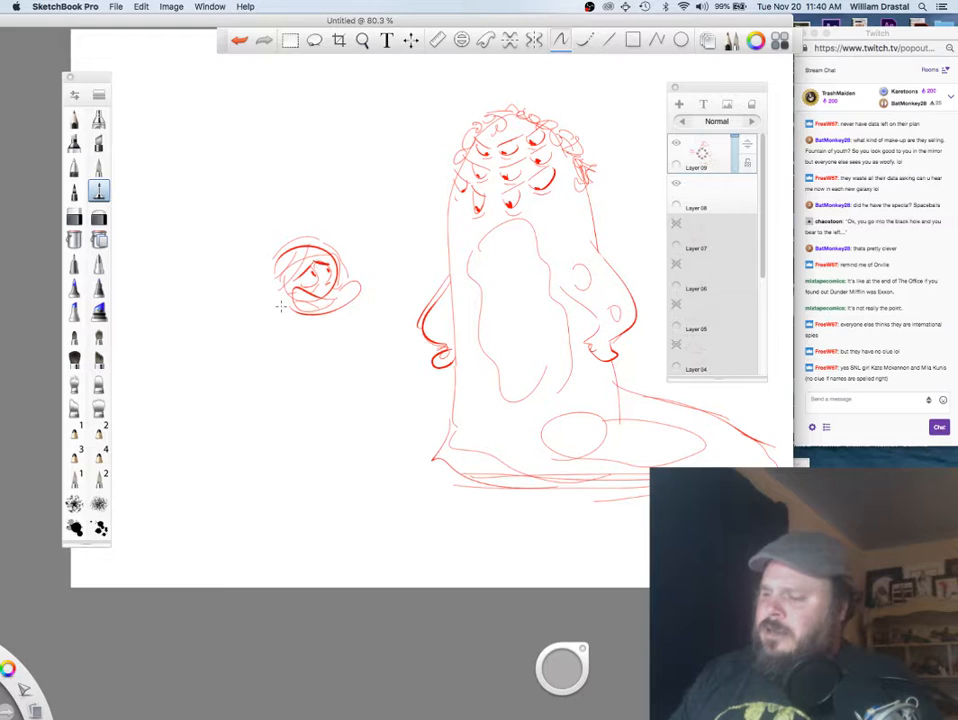
pyautogui.moveTo(271, 287)
pyautogui.mouseDown()
pyautogui.moveTo(285, 247)
pyautogui.moveTo(264, 297)
pyautogui.moveTo(270, 273)
pyautogui.moveTo(255, 276)
pyautogui.moveTo(245, 262)
pyautogui.moveTo(268, 268)
pyautogui.moveTo(258, 262)
pyautogui.moveTo(257, 283)
pyautogui.moveTo(286, 268)
pyautogui.mouseUp()
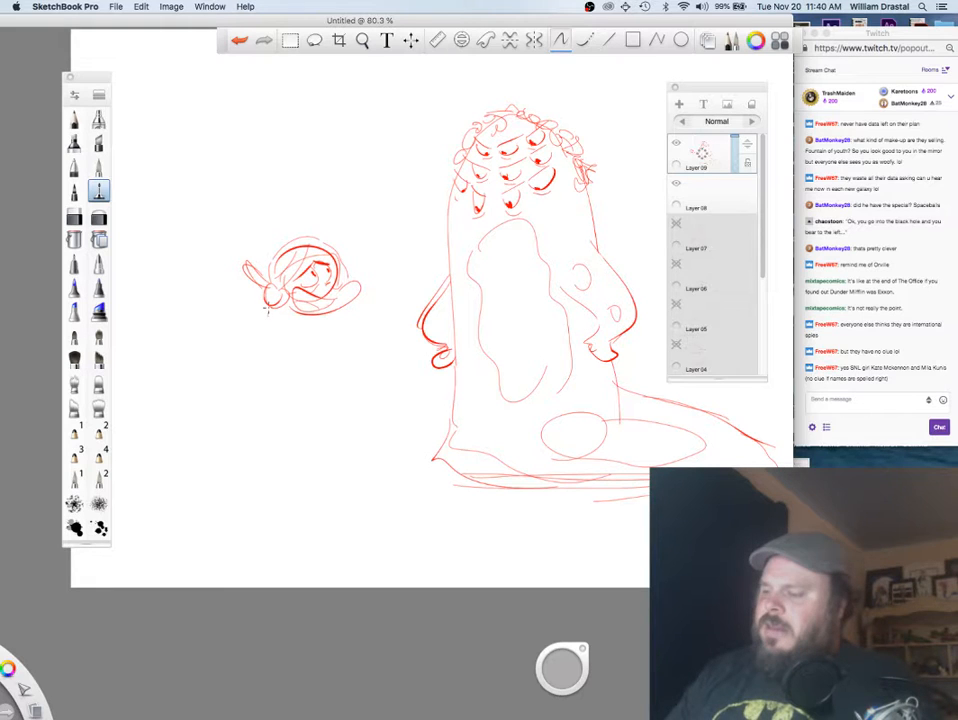
pyautogui.moveTo(267, 310); pyautogui.dragTo(270, 328)
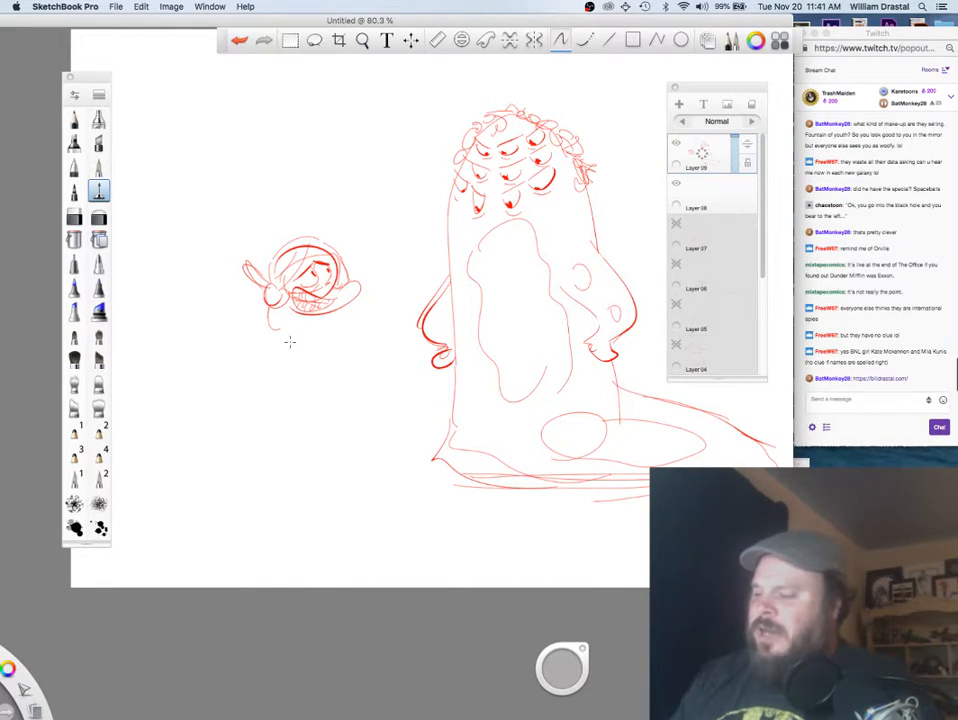
# Step: Sketch the small figure's shoulder line and narrow, tapering torso below the head
pyautogui.moveTo(258, 347); pyautogui.dragTo(305, 322)
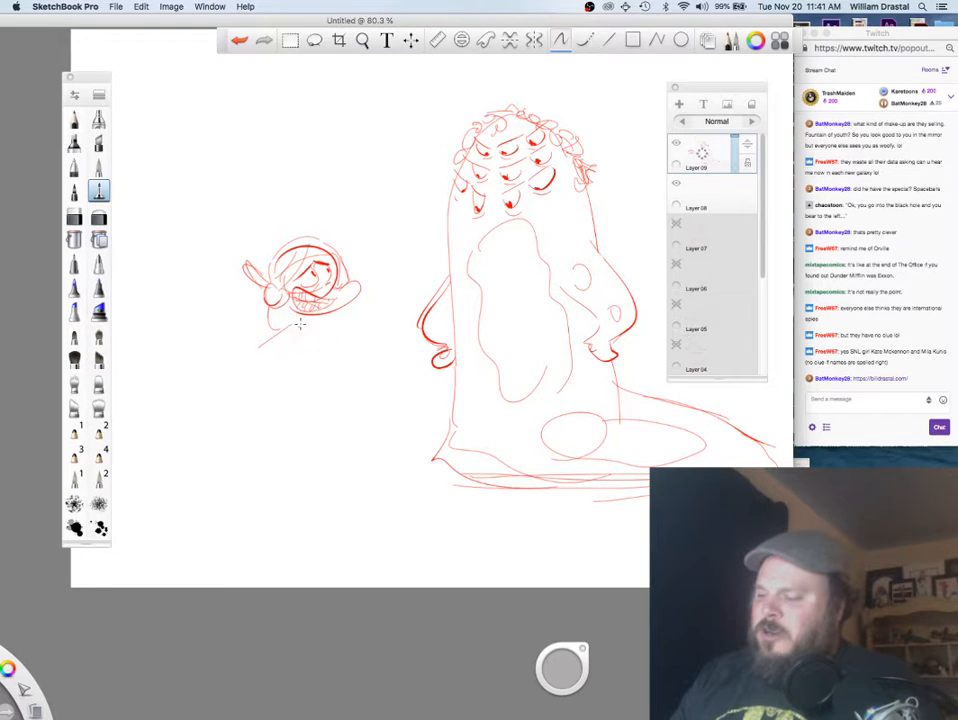
pyautogui.moveTo(294, 327); pyautogui.dragTo(292, 373)
pyautogui.moveTo(333, 322); pyautogui.dragTo(305, 374)
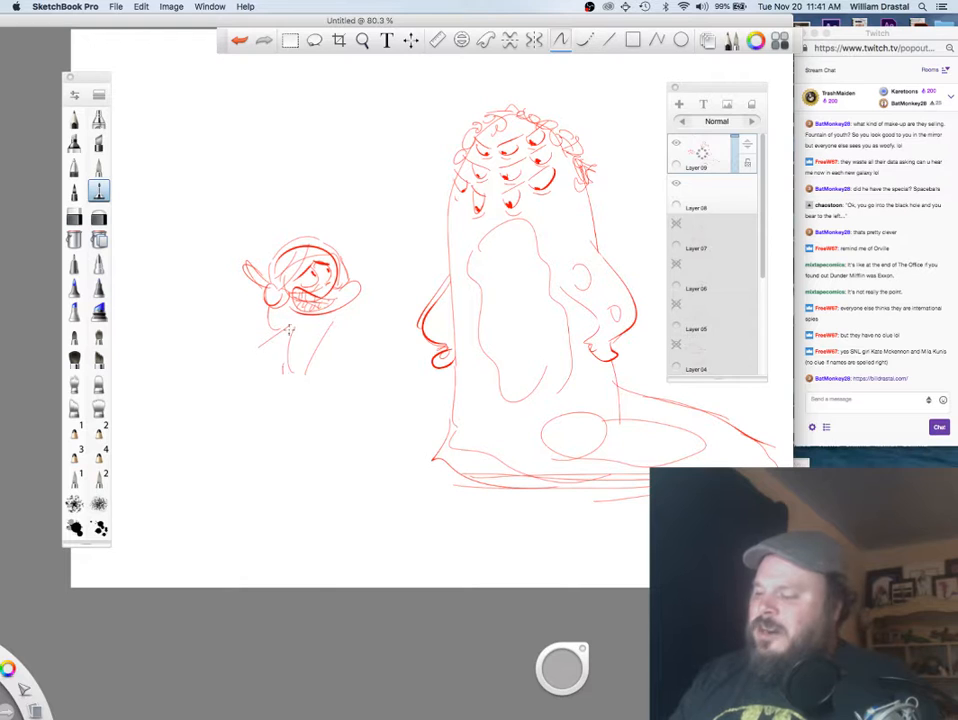
pyautogui.moveTo(285, 384)
pyautogui.mouseDown()
pyautogui.moveTo(304, 381)
pyautogui.moveTo(287, 387)
pyautogui.mouseUp()
pyautogui.moveTo(326, 322); pyautogui.dragTo(307, 370)
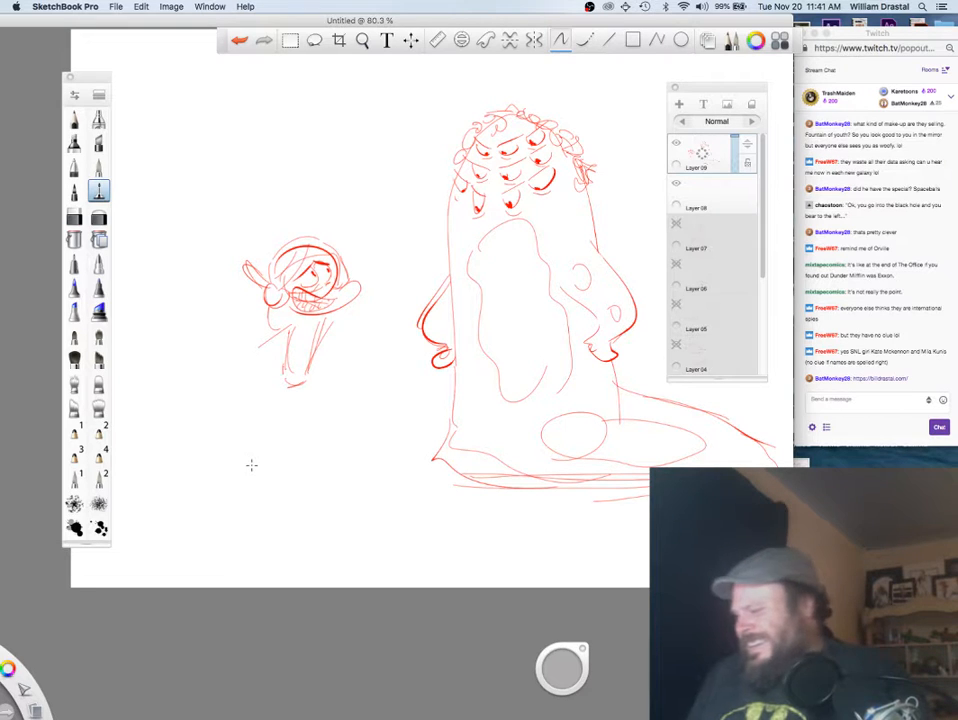
# Step: Sketch the figure's bent legs and feet, and an arm reaching behind it away from the monster
pyautogui.moveTo(279, 388)
pyautogui.mouseDown()
pyautogui.moveTo(296, 417)
pyautogui.moveTo(307, 392)
pyautogui.moveTo(325, 416)
pyautogui.moveTo(318, 396)
pyautogui.moveTo(310, 418)
pyautogui.moveTo(297, 421)
pyautogui.moveTo(302, 455)
pyautogui.moveTo(329, 430)
pyautogui.moveTo(289, 488)
pyautogui.moveTo(285, 472)
pyautogui.moveTo(261, 502)
pyautogui.moveTo(311, 502)
pyautogui.moveTo(303, 489)
pyautogui.moveTo(350, 494)
pyautogui.moveTo(303, 435)
pyautogui.moveTo(278, 480)
pyautogui.mouseUp()
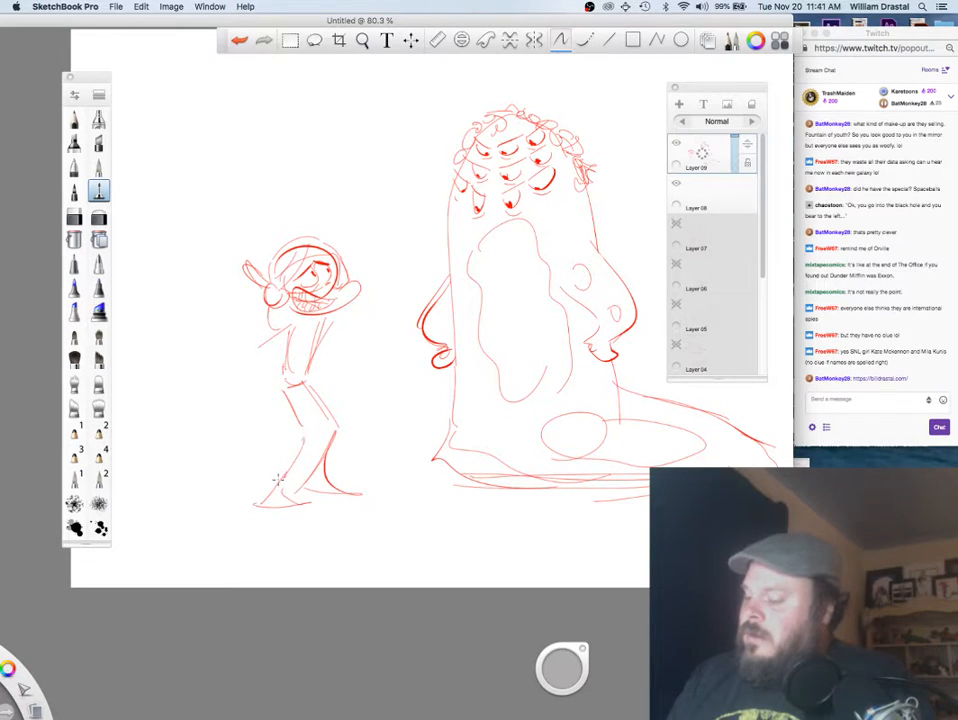
pyautogui.moveTo(302, 439); pyautogui.dragTo(257, 503)
pyautogui.moveTo(257, 503); pyautogui.dragTo(310, 502)
pyautogui.moveTo(298, 507); pyautogui.dragTo(306, 429)
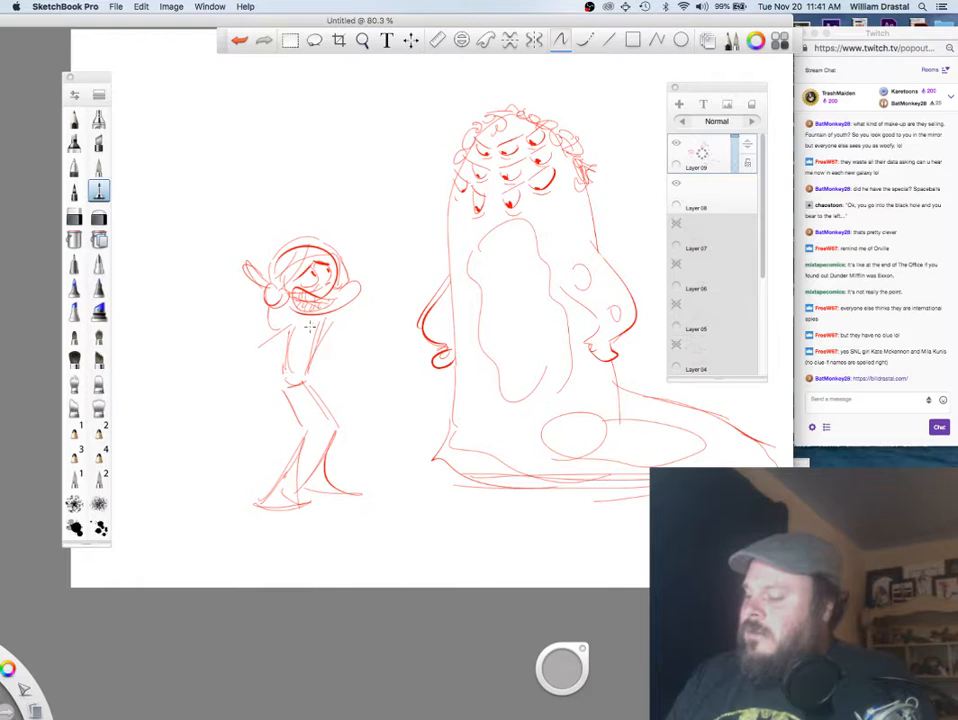
pyautogui.moveTo(233, 332); pyautogui.dragTo(228, 330)
pyautogui.moveTo(279, 354); pyautogui.dragTo(250, 331)
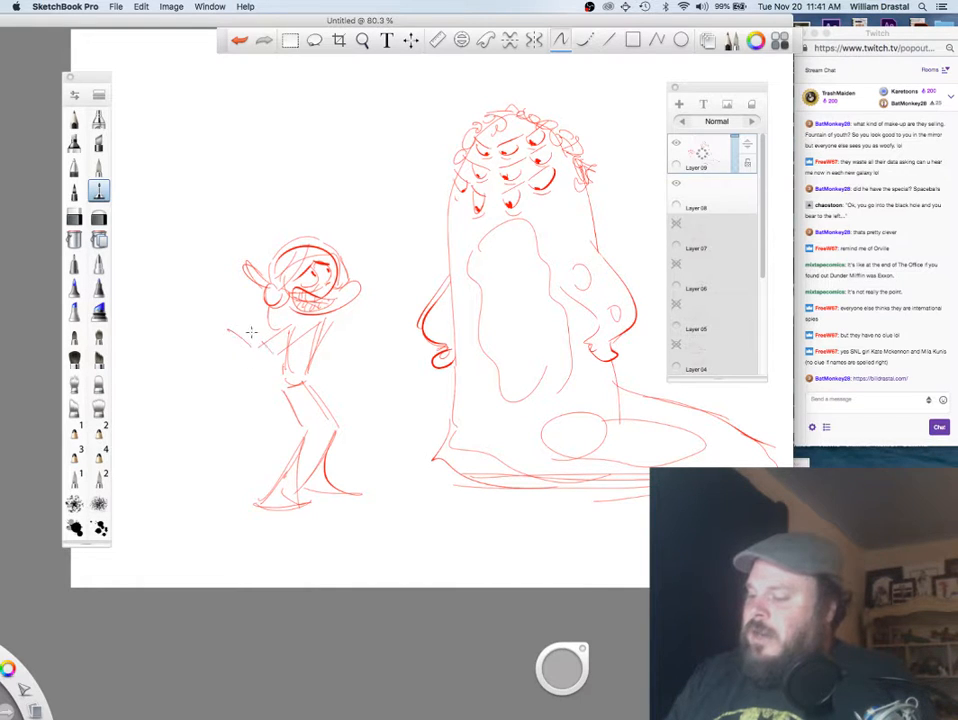
# Step: Sketch a large rounded panel behind the figure, standing on an oval top with a tall column of vertical lines below
pyautogui.moveTo(150, 260); pyautogui.dragTo(172, 334)
pyautogui.moveTo(150, 257)
pyautogui.mouseDown()
pyautogui.moveTo(164, 247)
pyautogui.moveTo(222, 325)
pyautogui.mouseUp()
pyautogui.moveTo(219, 230); pyautogui.dragTo(225, 335)
pyautogui.moveTo(172, 361)
pyautogui.mouseDown()
pyautogui.moveTo(254, 355)
pyautogui.moveTo(175, 350)
pyautogui.moveTo(252, 354)
pyautogui.mouseUp()
pyautogui.moveTo(140, 262); pyautogui.dragTo(137, 296)
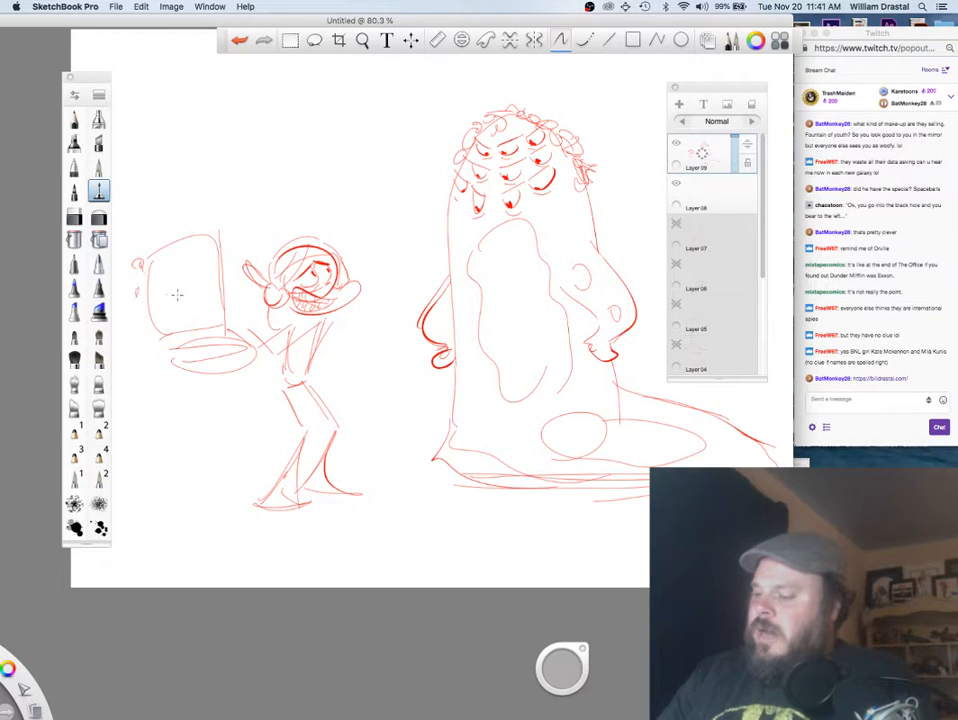
pyautogui.moveTo(193, 386)
pyautogui.mouseDown()
pyautogui.moveTo(185, 443)
pyautogui.moveTo(188, 425)
pyautogui.moveTo(214, 500)
pyautogui.mouseUp()
pyautogui.moveTo(246, 374); pyautogui.dragTo(240, 489)
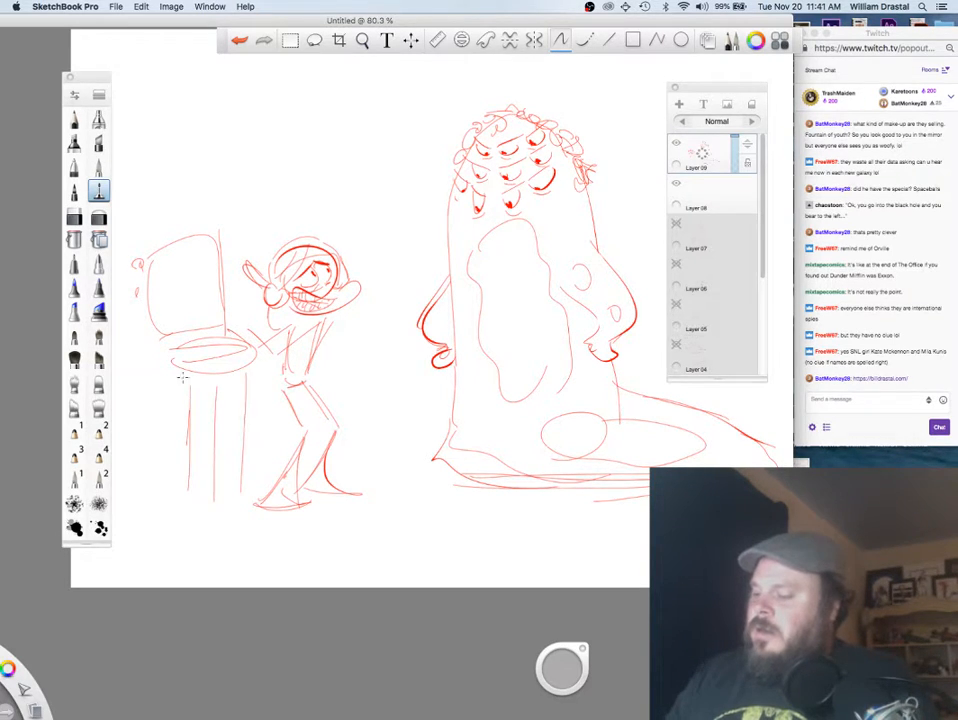
pyautogui.moveTo(184, 379); pyautogui.dragTo(174, 491)
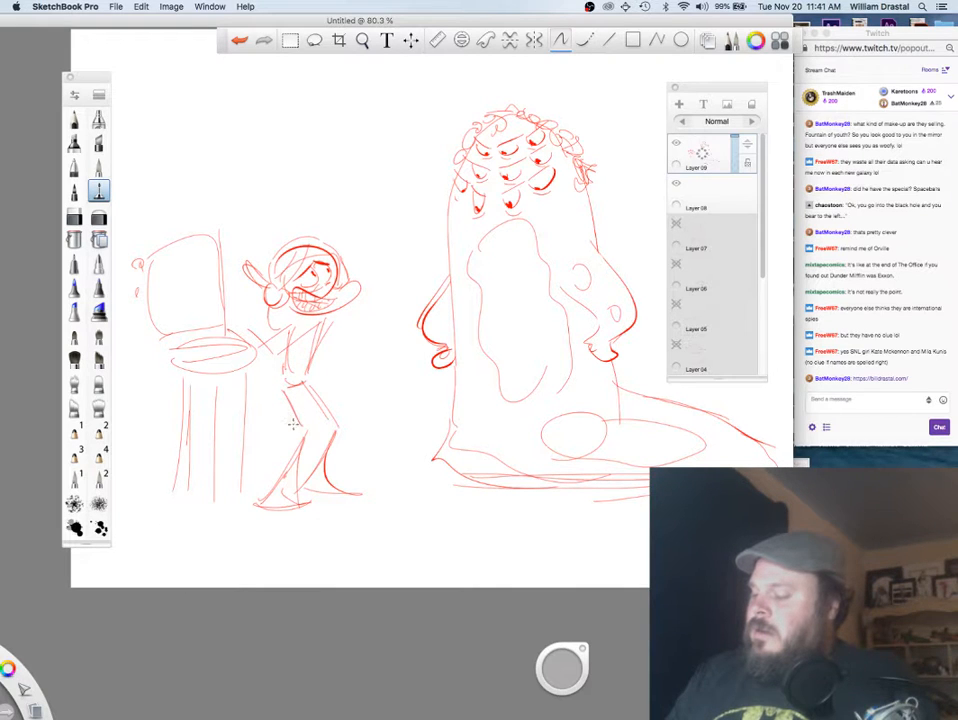
# Step: Add the figure's shorts, a hand at the panel's edge and marks above the head, plus a vertical line beside the monster
pyautogui.moveTo(290, 419)
pyautogui.mouseDown()
pyautogui.moveTo(327, 407)
pyautogui.moveTo(290, 416)
pyautogui.mouseUp()
pyautogui.moveTo(307, 371)
pyautogui.mouseDown()
pyautogui.moveTo(329, 404)
pyautogui.moveTo(308, 370)
pyautogui.mouseUp()
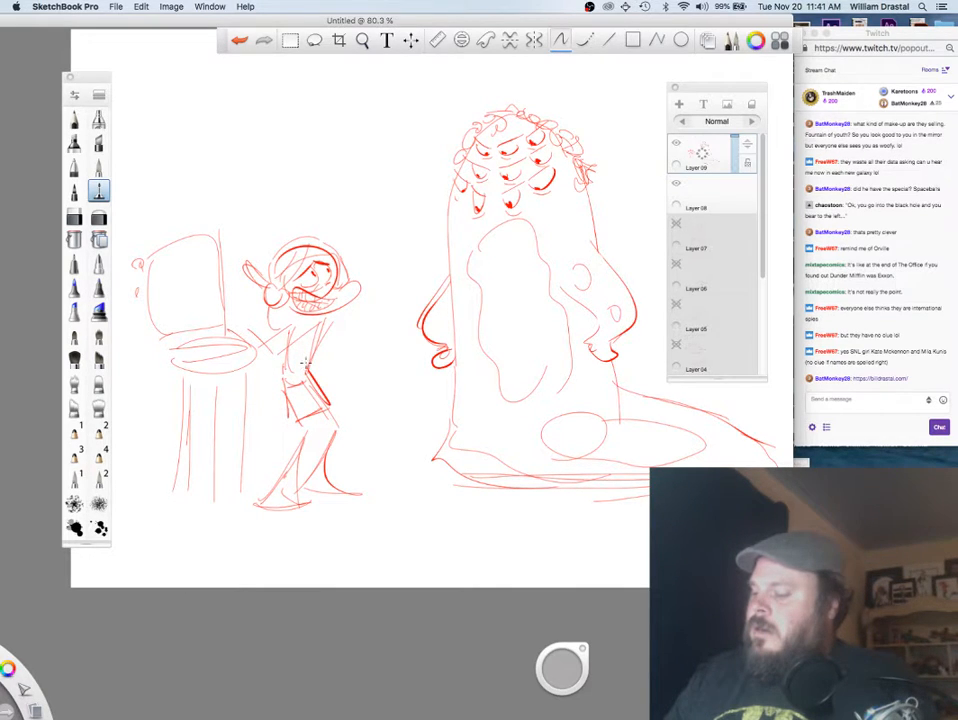
pyautogui.moveTo(218, 329)
pyautogui.mouseDown()
pyautogui.moveTo(243, 326)
pyautogui.moveTo(237, 297)
pyautogui.moveTo(223, 291)
pyautogui.mouseUp()
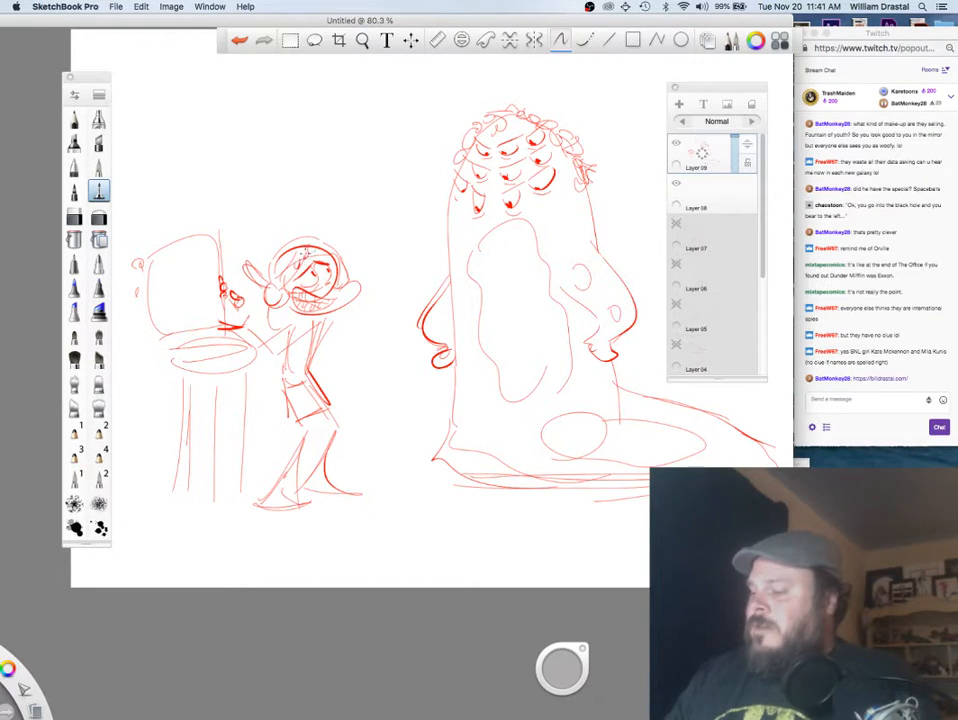
pyautogui.moveTo(338, 237); pyautogui.dragTo(353, 245)
pyautogui.moveTo(601, 56); pyautogui.dragTo(594, 246)
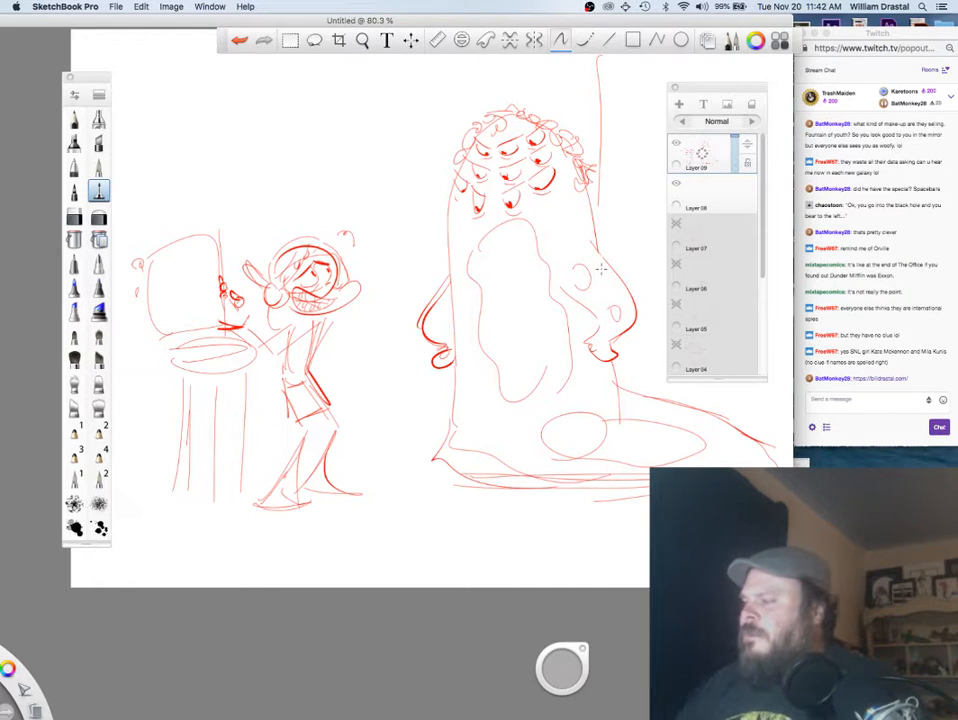
# Step: Hide Layer 09, make Layer 08 the active layer, and move the brush palette clear of the canvas
pyautogui.click(677, 143)
pyautogui.click(717, 195)
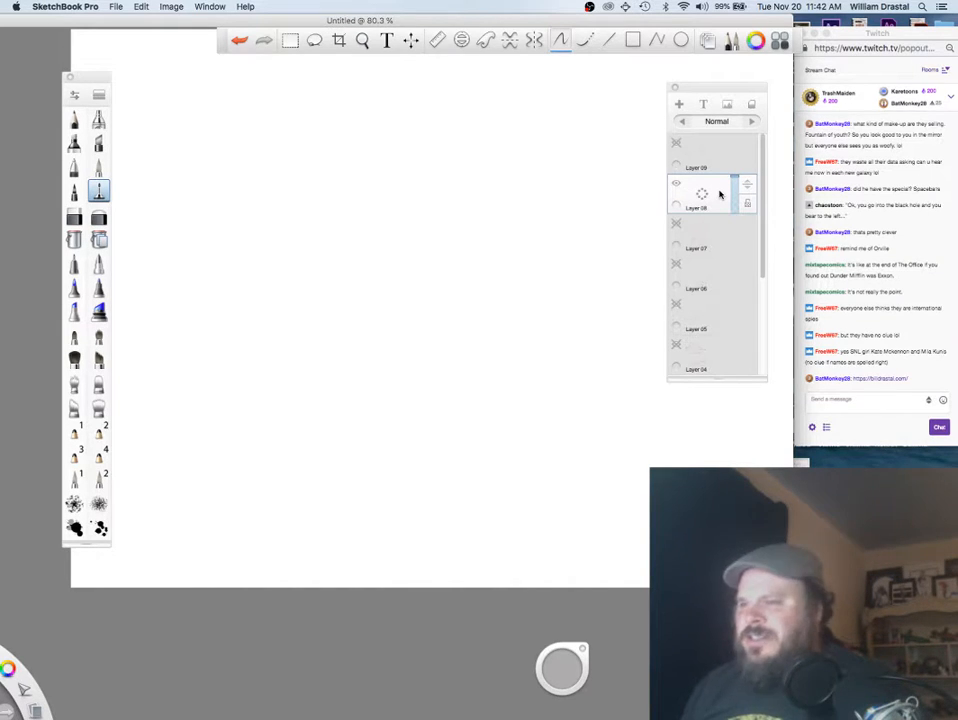
pyautogui.moveTo(93, 82); pyautogui.dragTo(55, 84)
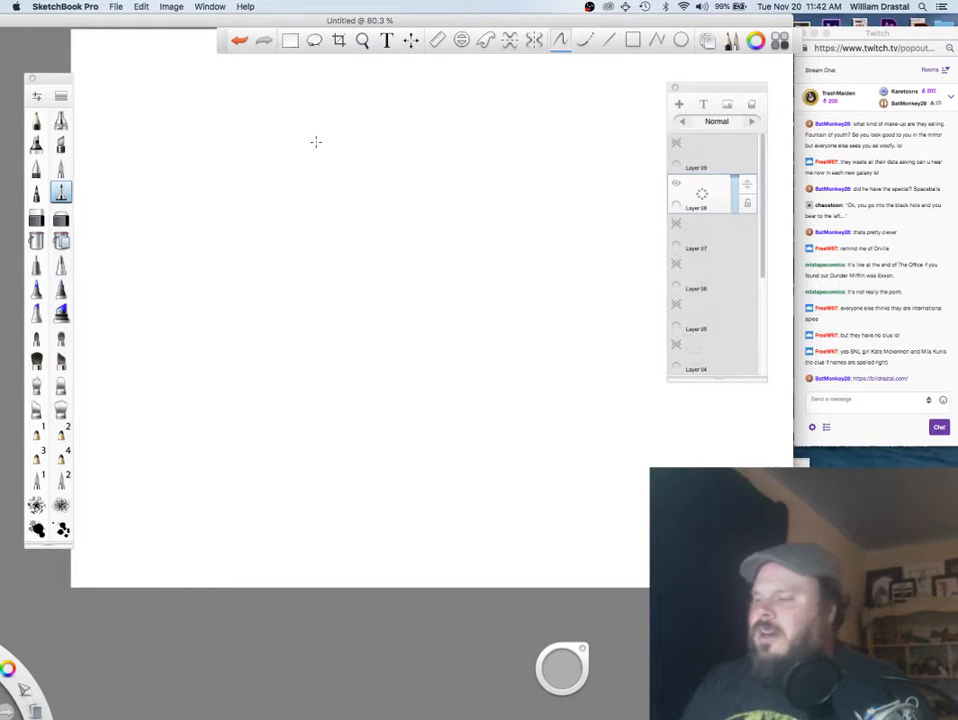
# Step: Sketch a domed shape with a small round knob at one end, a flat rim line and a curved underside
pyautogui.moveTo(244, 254)
pyautogui.mouseDown()
pyautogui.moveTo(300, 221)
pyautogui.moveTo(276, 260)
pyautogui.moveTo(218, 262)
pyautogui.moveTo(238, 251)
pyautogui.moveTo(243, 260)
pyautogui.moveTo(225, 272)
pyautogui.moveTo(330, 262)
pyautogui.mouseUp()
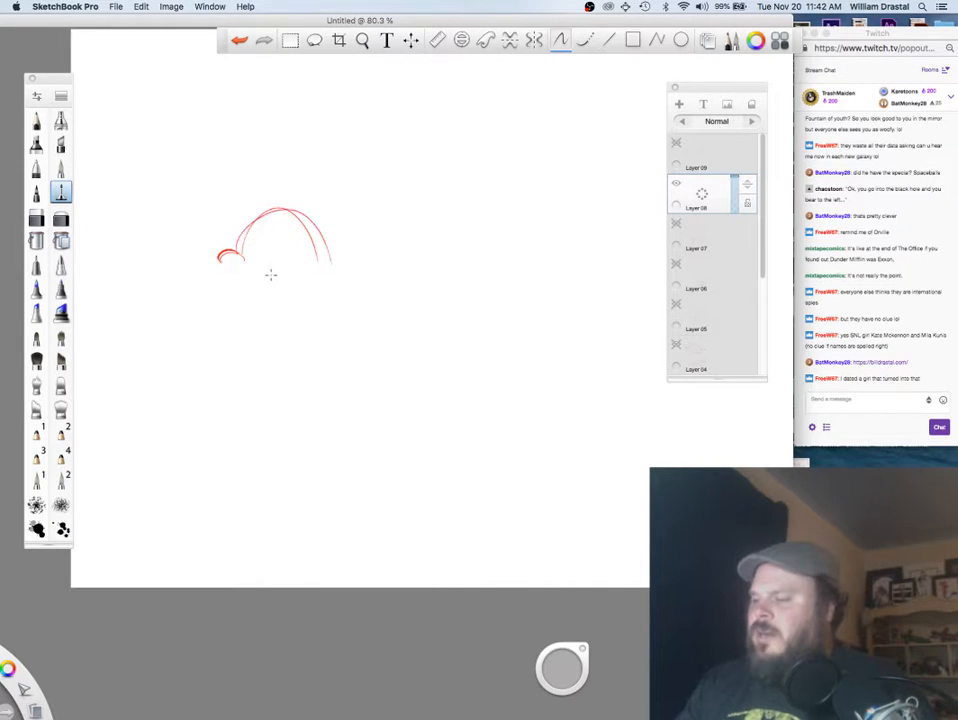
pyautogui.moveTo(243, 250)
pyautogui.mouseDown()
pyautogui.moveTo(220, 265)
pyautogui.moveTo(366, 268)
pyautogui.mouseUp()
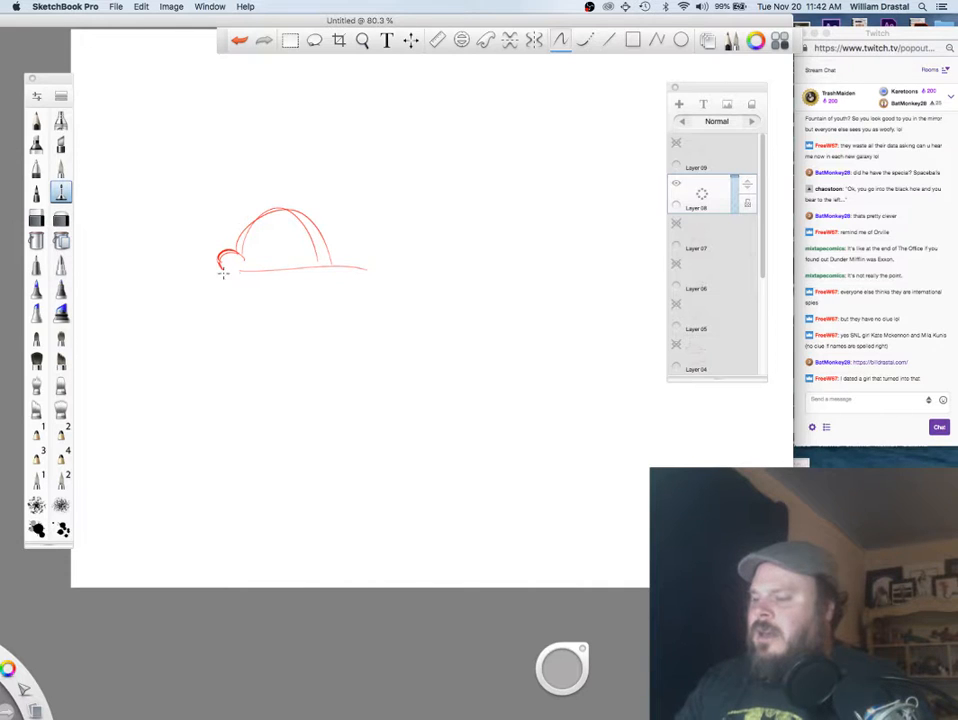
pyautogui.moveTo(232, 276); pyautogui.dragTo(358, 275)
pyautogui.moveTo(358, 275); pyautogui.dragTo(260, 293)
pyautogui.moveTo(229, 276)
pyautogui.mouseDown()
pyautogui.moveTo(289, 297)
pyautogui.moveTo(358, 270)
pyautogui.moveTo(257, 266)
pyautogui.moveTo(368, 268)
pyautogui.mouseUp()
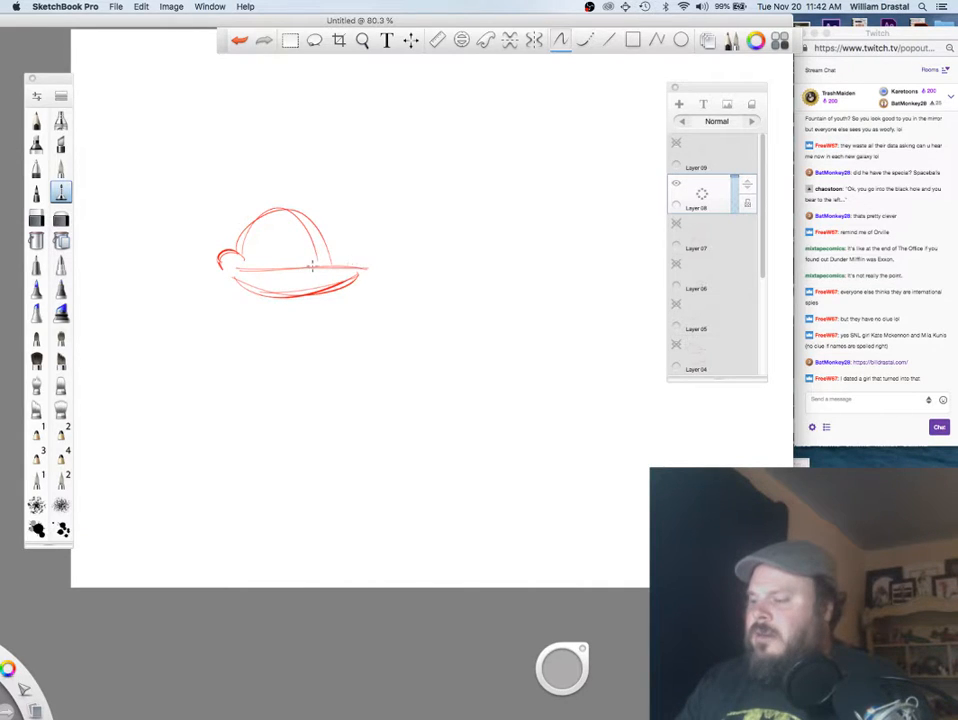
pyautogui.moveTo(241, 258)
pyautogui.mouseDown()
pyautogui.moveTo(212, 264)
pyautogui.moveTo(305, 275)
pyautogui.moveTo(367, 269)
pyautogui.mouseUp()
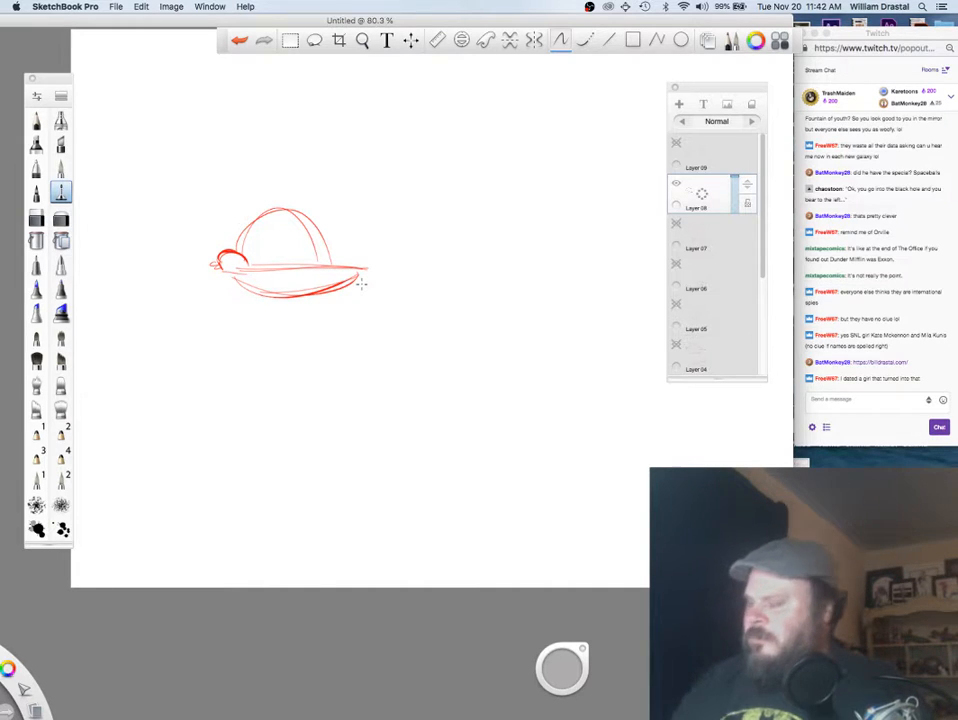
pyautogui.moveTo(309, 267)
pyautogui.mouseDown()
pyautogui.moveTo(390, 268)
pyautogui.moveTo(324, 289)
pyautogui.moveTo(338, 284)
pyautogui.mouseUp()
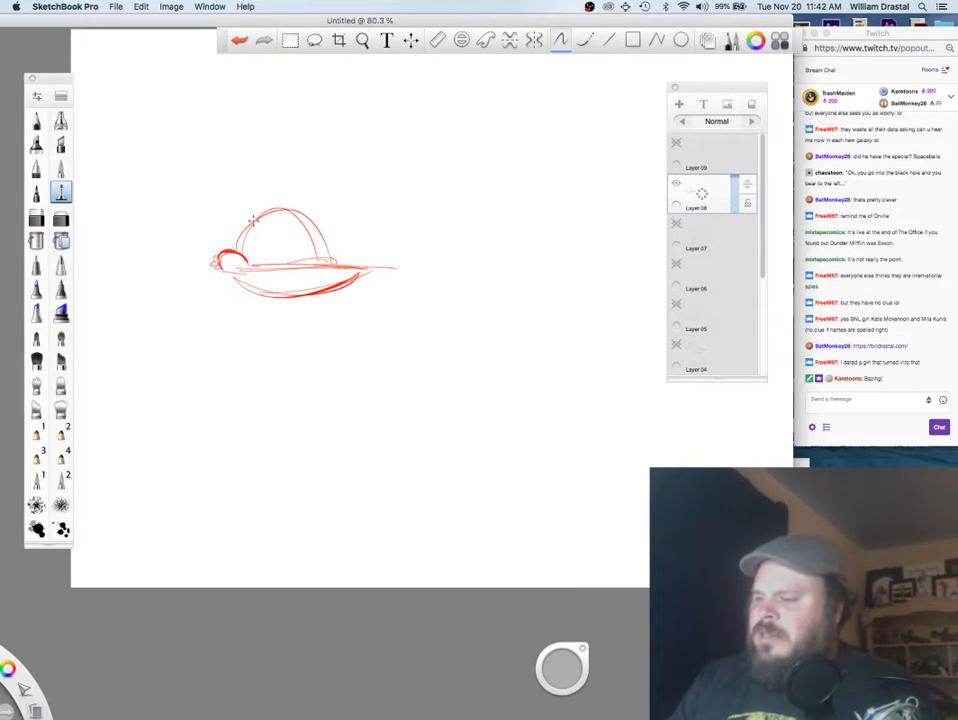
# Step: Strengthen the contours of the dome, the rim line and the curved underside with darker strokes
pyautogui.moveTo(235, 250); pyautogui.dragTo(311, 238)
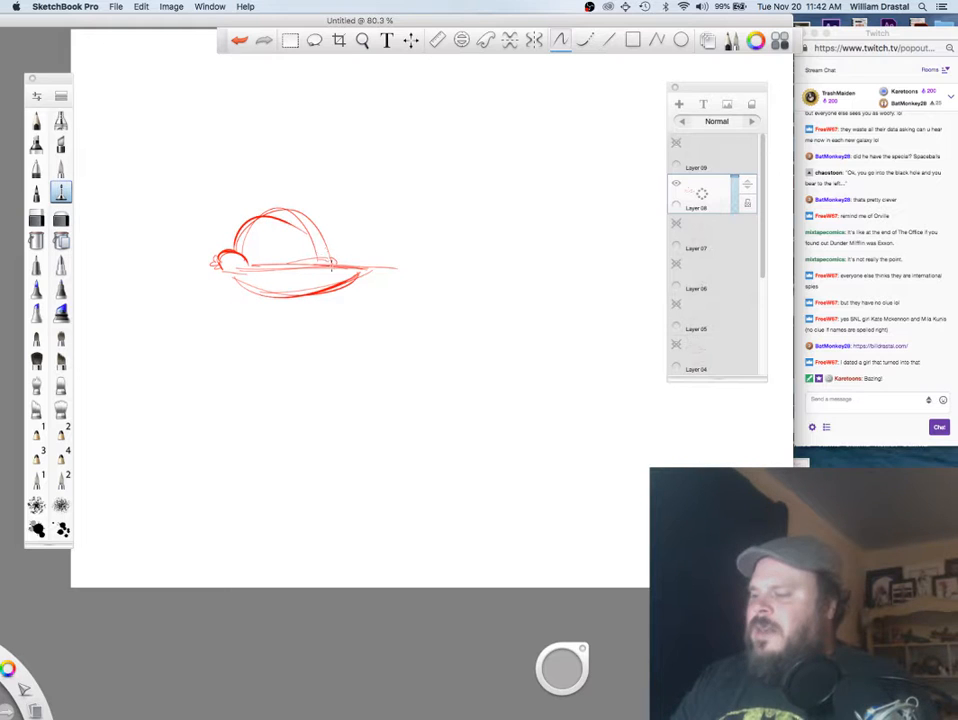
pyautogui.moveTo(250, 219)
pyautogui.mouseDown()
pyautogui.moveTo(333, 263)
pyautogui.moveTo(383, 267)
pyautogui.moveTo(240, 280)
pyautogui.mouseUp()
pyautogui.moveTo(238, 277)
pyautogui.mouseDown()
pyautogui.moveTo(309, 291)
pyautogui.moveTo(311, 276)
pyautogui.moveTo(236, 270)
pyautogui.moveTo(321, 286)
pyautogui.moveTo(230, 263)
pyautogui.moveTo(380, 273)
pyautogui.mouseUp()
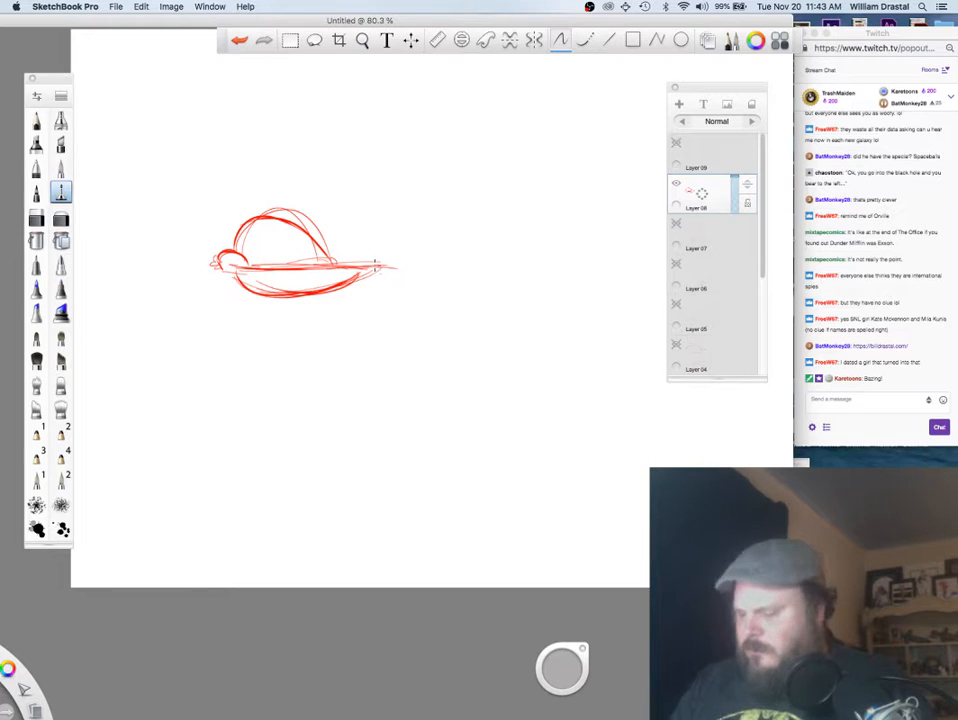
# Step: Erase the excess lines beyond the rim's pointed end and redraw a clean tip with the sketching brush
pyautogui.press('e')
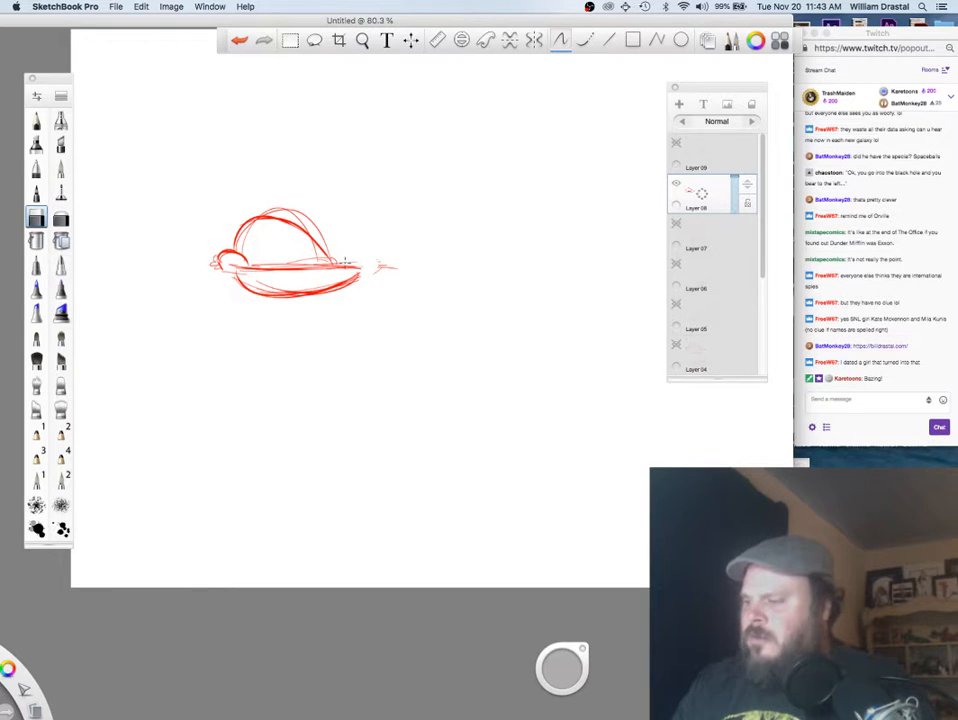
pyautogui.moveTo(385, 268)
pyautogui.mouseDown()
pyautogui.moveTo(335, 262)
pyautogui.moveTo(280, 267)
pyautogui.mouseUp()
pyautogui.press('s')
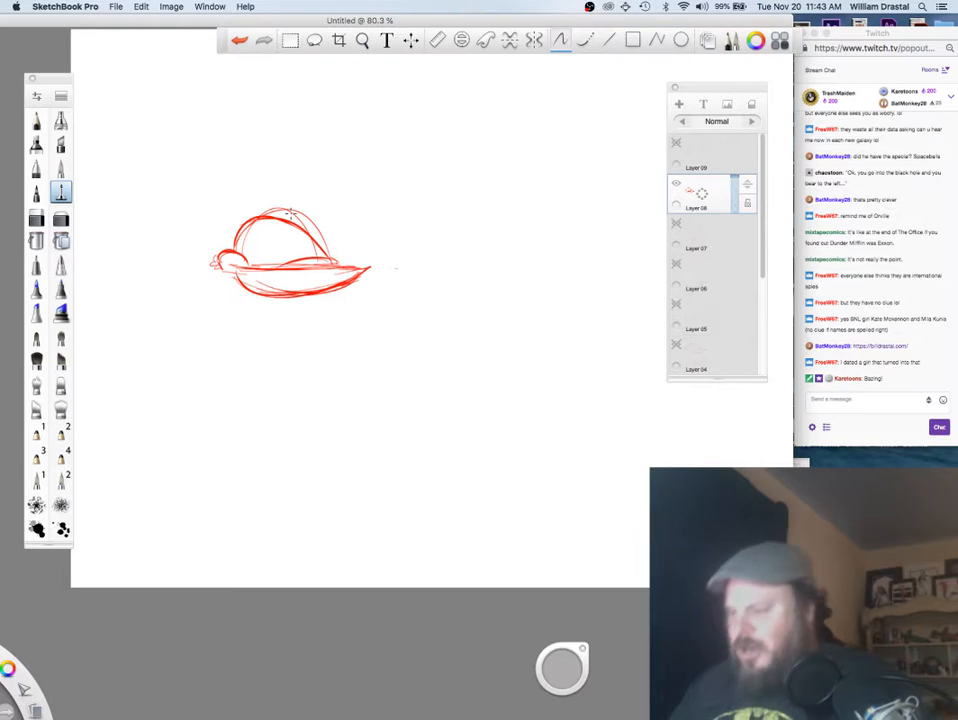
# Step: Lasso the domed sketch, scale it down slightly and move it to the lower part of the canvas
pyautogui.press('space')
pyautogui.moveTo(529, 366)
pyautogui.mouseDown()
pyautogui.moveTo(496, 441)
pyautogui.moveTo(475, 423)
pyautogui.moveTo(423, 472)
pyautogui.mouseUp()
pyautogui.click(313, 43)
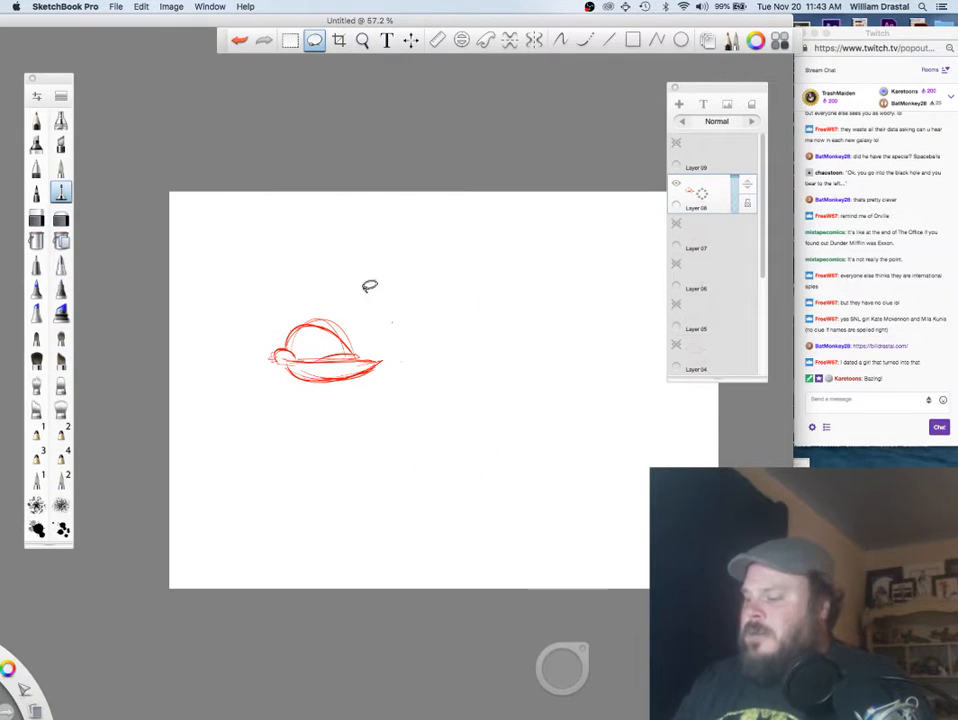
pyautogui.moveTo(361, 294)
pyautogui.mouseDown()
pyautogui.moveTo(394, 311)
pyautogui.moveTo(390, 325)
pyautogui.mouseUp()
pyautogui.press('v')
pyautogui.moveTo(398, 403)
pyautogui.mouseDown()
pyautogui.moveTo(379, 381)
pyautogui.moveTo(334, 428)
pyautogui.moveTo(354, 551)
pyautogui.mouseUp()
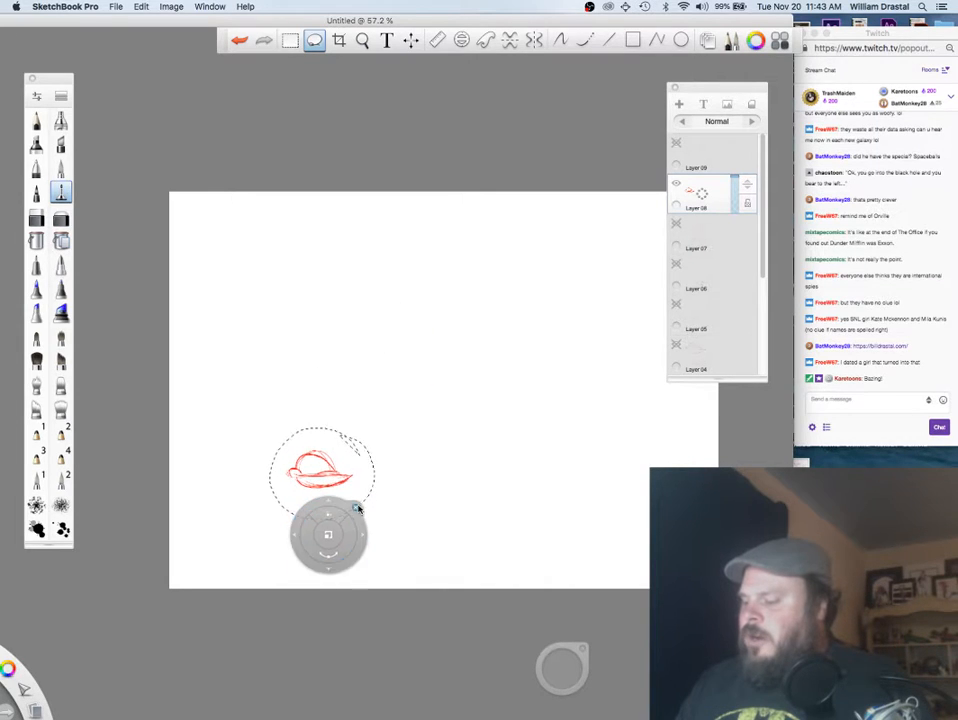
pyautogui.click(357, 509)
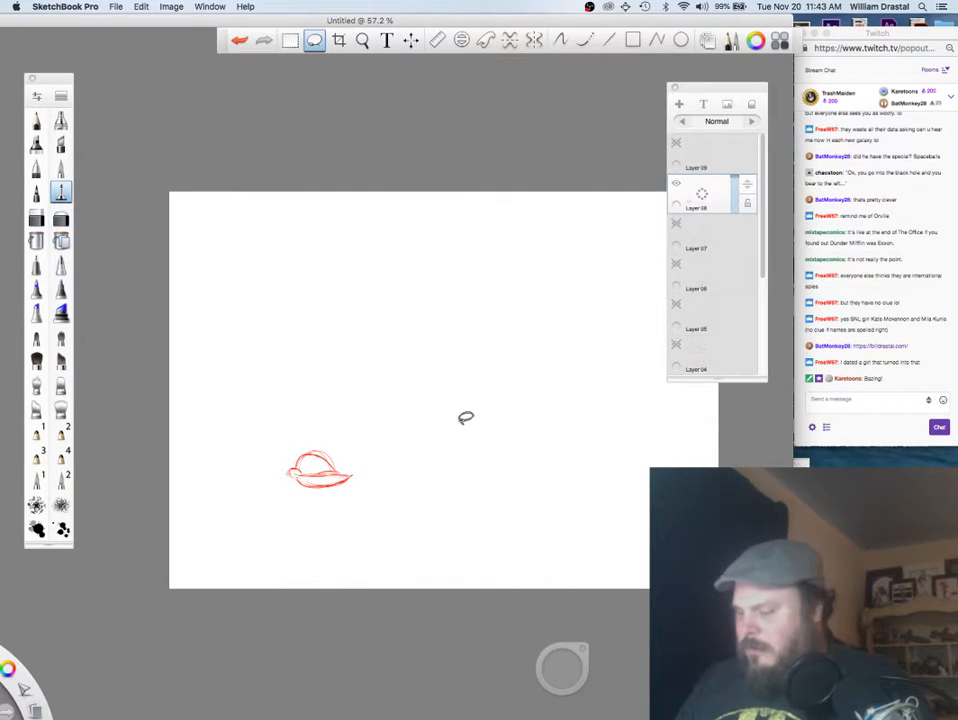
# Step: Sketch a huge tubular body with a tall narrow oval mouth facing the small dome, its outline running toward the canvas edge
pyautogui.press('space')
pyautogui.moveTo(489, 442)
pyautogui.mouseDown()
pyautogui.moveTo(433, 476)
pyautogui.moveTo(421, 443)
pyautogui.mouseUp()
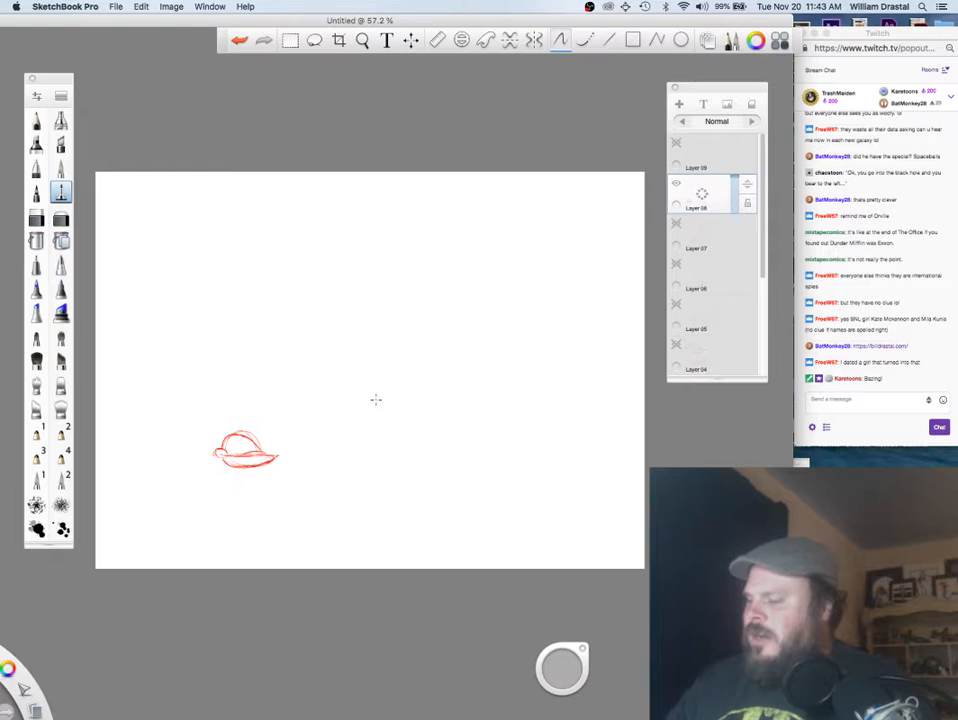
pyautogui.moveTo(372, 300)
pyautogui.mouseDown()
pyautogui.moveTo(387, 417)
pyautogui.moveTo(393, 313)
pyautogui.moveTo(417, 216)
pyautogui.moveTo(585, 350)
pyautogui.mouseUp()
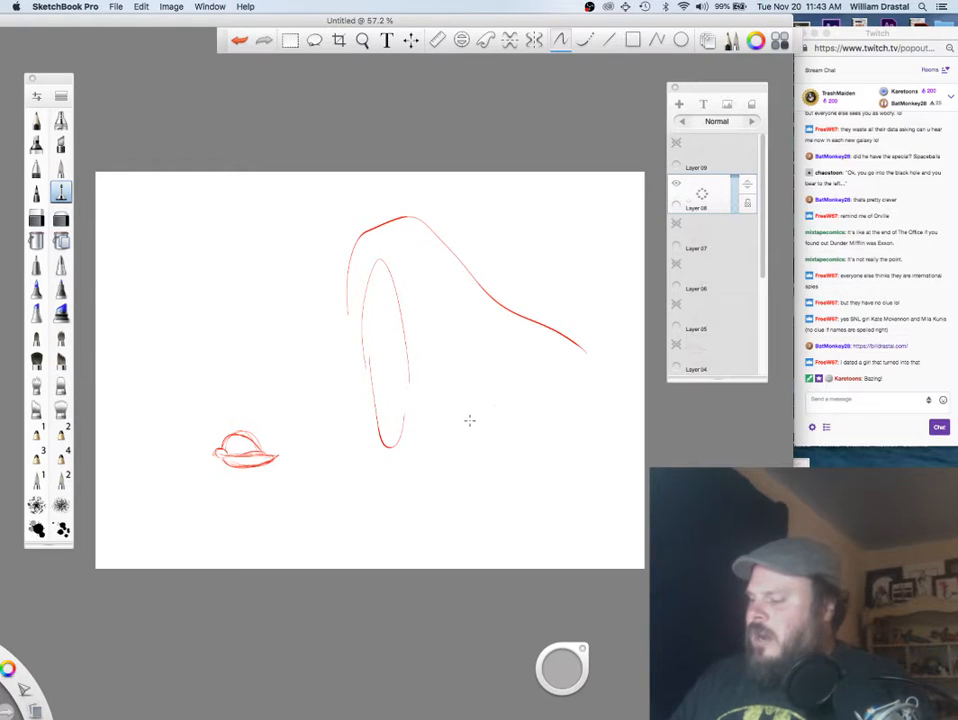
pyautogui.press('super+z')
pyautogui.moveTo(387, 360)
pyautogui.mouseDown()
pyautogui.moveTo(391, 373)
pyautogui.moveTo(385, 222)
pyautogui.moveTo(512, 245)
pyautogui.mouseUp()
pyautogui.press('super+z')
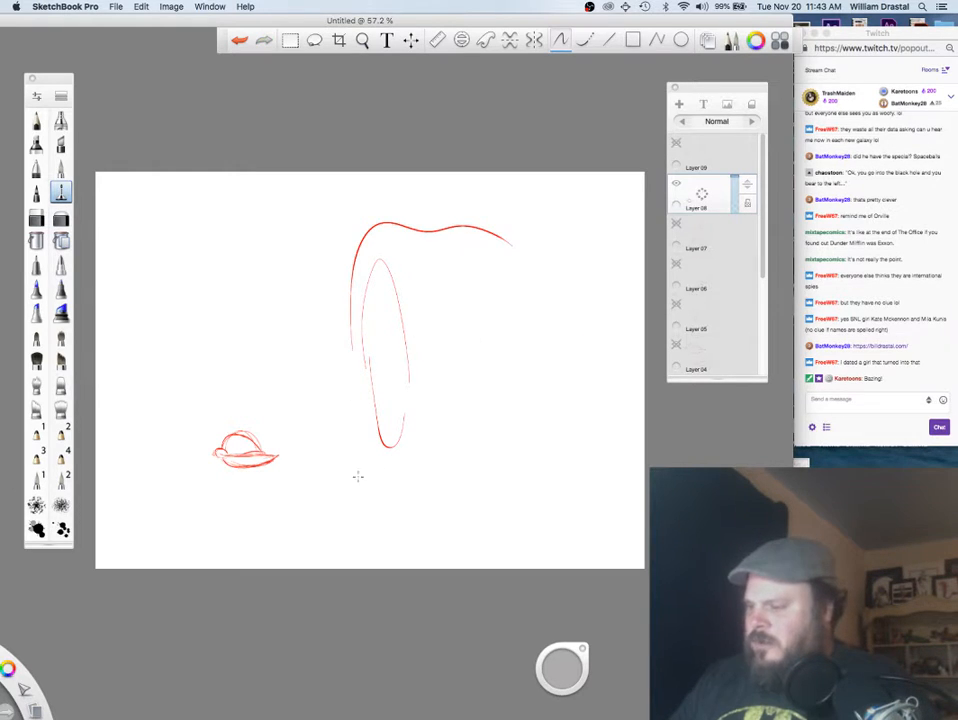
pyautogui.moveTo(360, 410)
pyautogui.mouseDown()
pyautogui.moveTo(400, 473)
pyautogui.moveTo(617, 469)
pyautogui.mouseUp()
pyautogui.moveTo(512, 240); pyautogui.dragTo(645, 272)
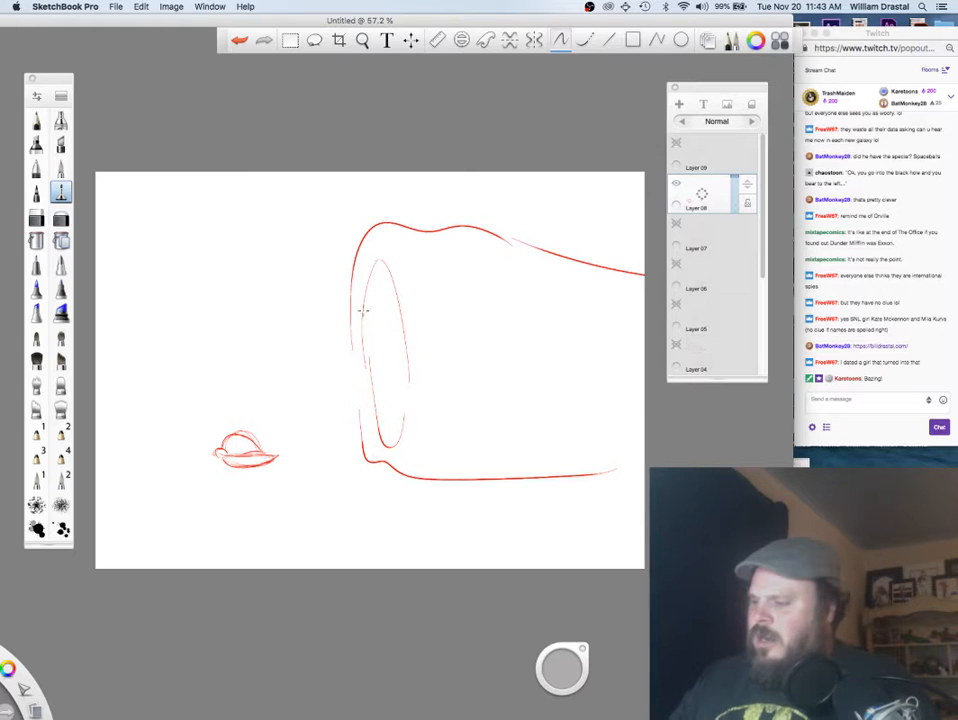
# Step: Sketch a tilted sign lettered "Worm Hole" on top of the tubular body and add hatch lines inside the oval mouth
pyautogui.moveTo(328, 204)
pyautogui.mouseDown()
pyautogui.moveTo(395, 176)
pyautogui.moveTo(404, 214)
pyautogui.moveTo(358, 200)
pyautogui.moveTo(373, 188)
pyautogui.moveTo(382, 187)
pyautogui.moveTo(349, 229)
pyautogui.moveTo(361, 209)
pyautogui.moveTo(394, 204)
pyautogui.mouseUp()
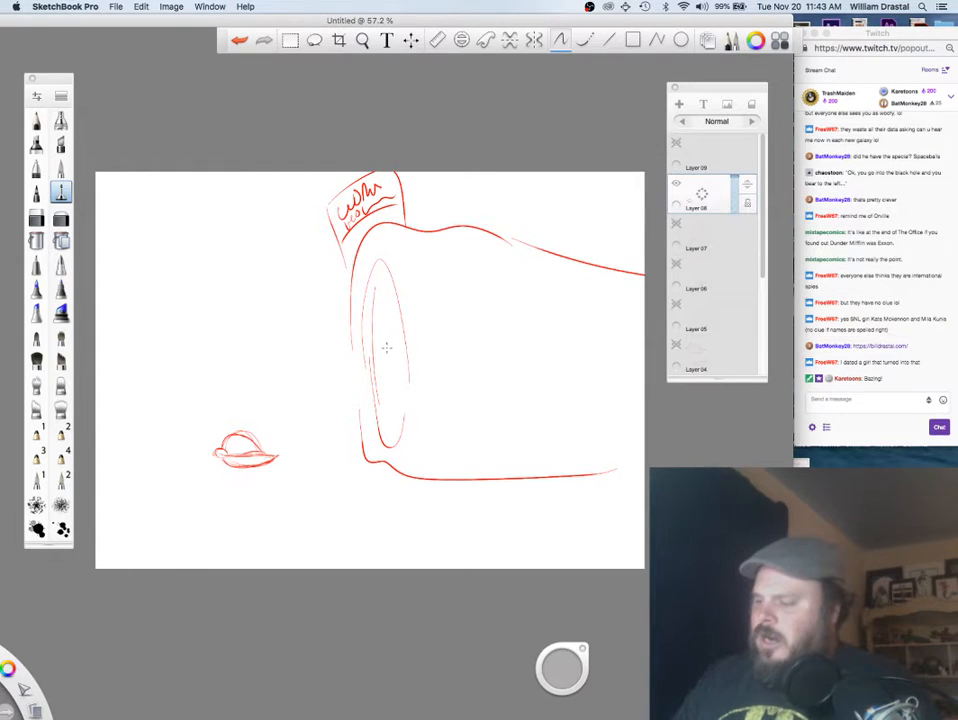
pyautogui.moveTo(379, 300); pyautogui.dragTo(399, 311)
pyautogui.moveTo(371, 314)
pyautogui.mouseDown()
pyautogui.moveTo(398, 325)
pyautogui.moveTo(407, 344)
pyautogui.mouseUp()
pyautogui.moveTo(375, 381); pyautogui.dragTo(401, 370)
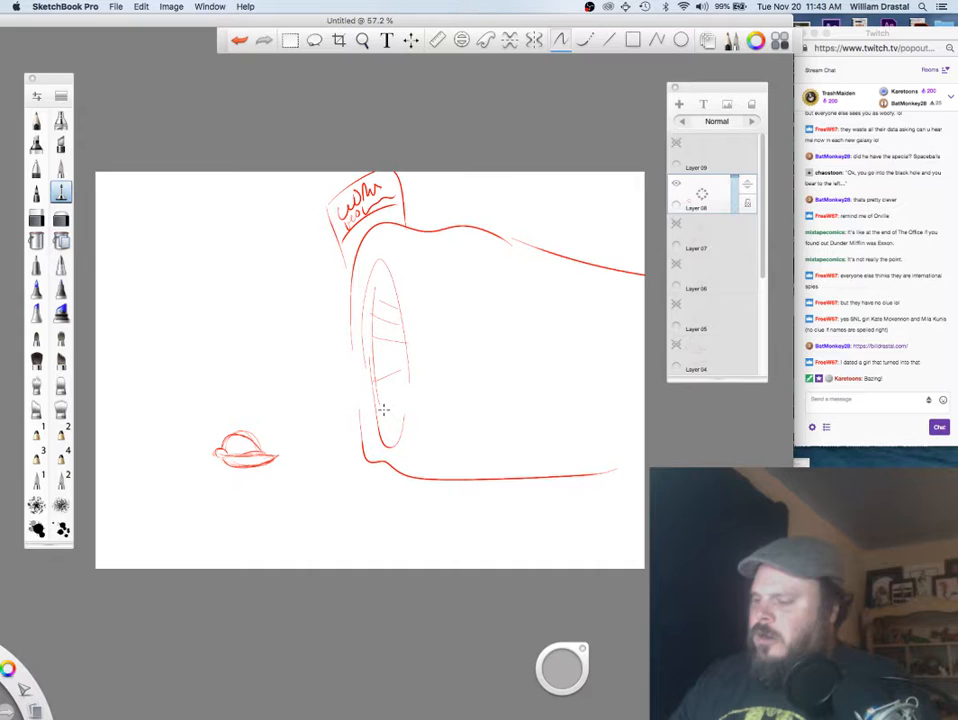
# Step: Add a new layer above Layer 08 and hide Layer 08
pyautogui.click(703, 199)
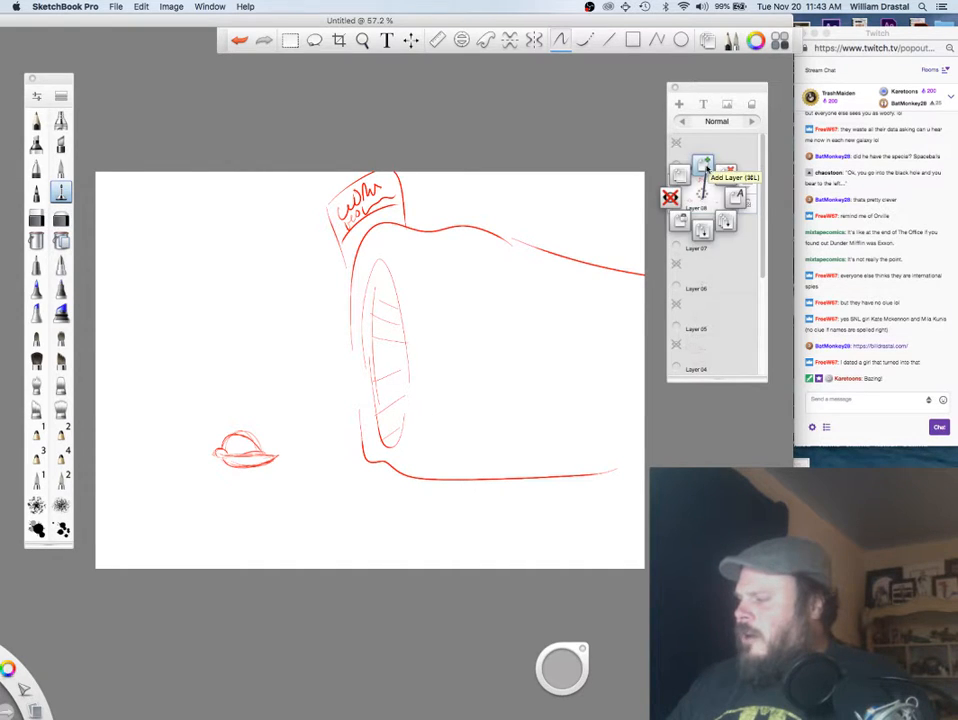
pyautogui.click(703, 162)
pyautogui.click(676, 222)
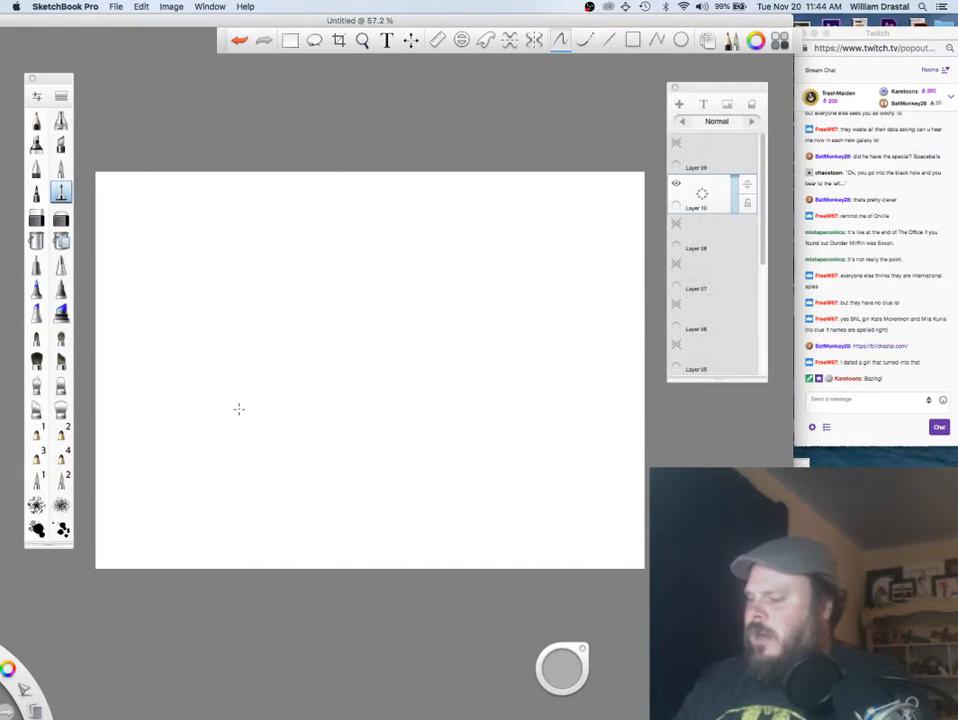
# Step: Sketch a tiny dome facing a giant cone-shaped creature with a tall oval mouth and a body tapering toward the canvas edge
pyautogui.moveTo(238, 411); pyautogui.dragTo(249, 411)
pyautogui.moveTo(341, 424)
pyautogui.mouseDown()
pyautogui.moveTo(329, 280)
pyautogui.moveTo(357, 256)
pyautogui.moveTo(500, 335)
pyautogui.moveTo(359, 436)
pyautogui.moveTo(570, 413)
pyautogui.mouseUp()
pyautogui.moveTo(450, 308); pyautogui.dragTo(638, 370)
pyautogui.moveTo(549, 421); pyautogui.dragTo(640, 384)
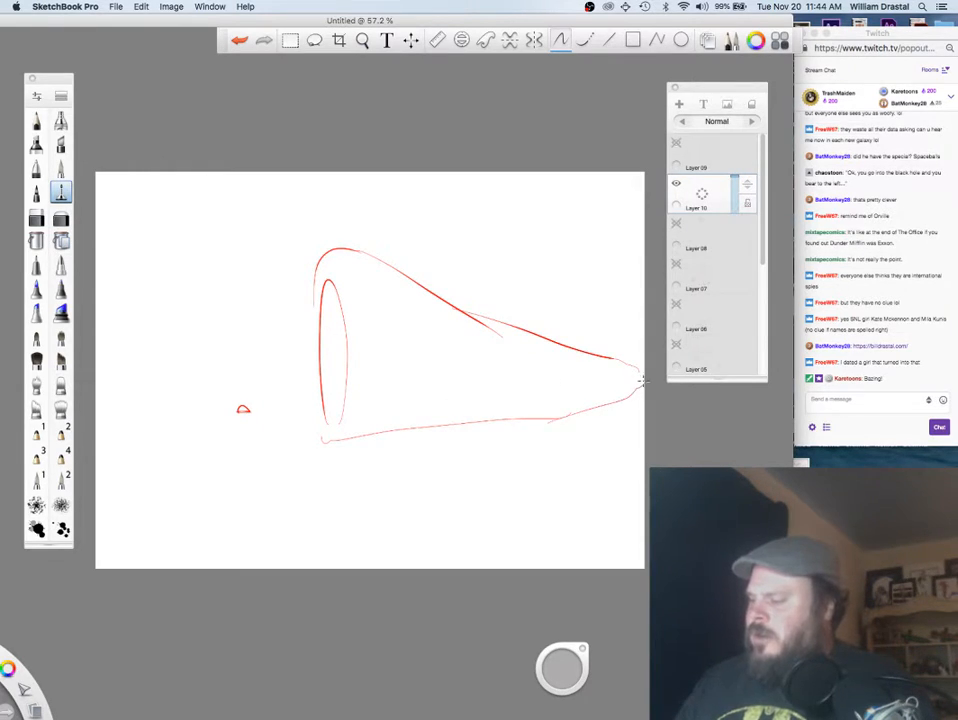
pyautogui.moveTo(314, 366)
pyautogui.mouseDown()
pyautogui.moveTo(324, 462)
pyautogui.moveTo(416, 435)
pyautogui.moveTo(620, 395)
pyautogui.mouseUp()
# Step: Lasso the dome and cone creature together, move them toward the left side of the canvas and deselect
pyautogui.click(314, 40)
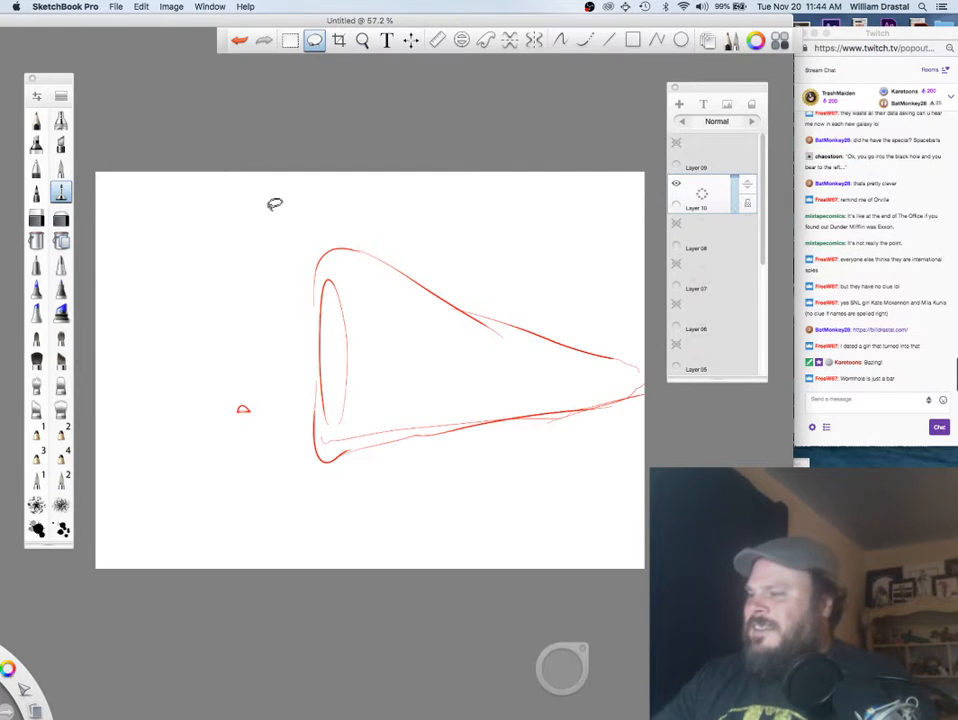
pyautogui.moveTo(224, 442)
pyautogui.mouseDown()
pyautogui.moveTo(421, 494)
pyautogui.moveTo(406, 209)
pyautogui.moveTo(224, 438)
pyautogui.mouseUp()
pyautogui.moveTo(349, 391)
pyautogui.mouseDown()
pyautogui.moveTo(336, 406)
pyautogui.moveTo(284, 400)
pyautogui.moveTo(293, 391)
pyautogui.mouseUp()
pyautogui.press('super+d')
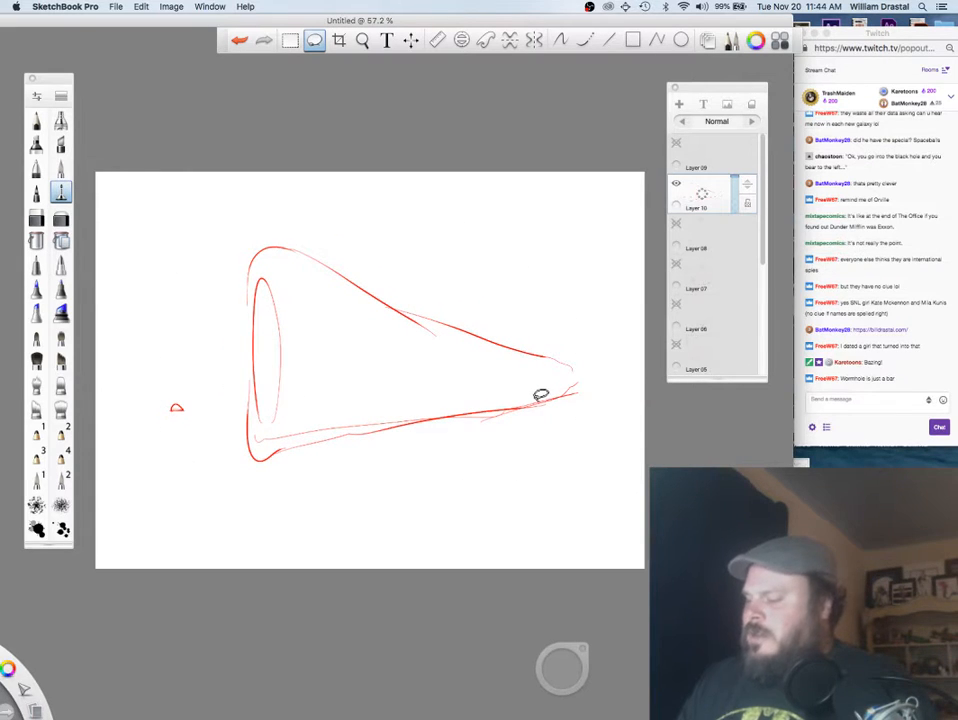
# Step: Extend the creature's upper and lower body lines with the brush to close the tail in a narrow rounded tip
pyautogui.press('b')
pyautogui.moveTo(514, 409); pyautogui.dragTo(620, 393)
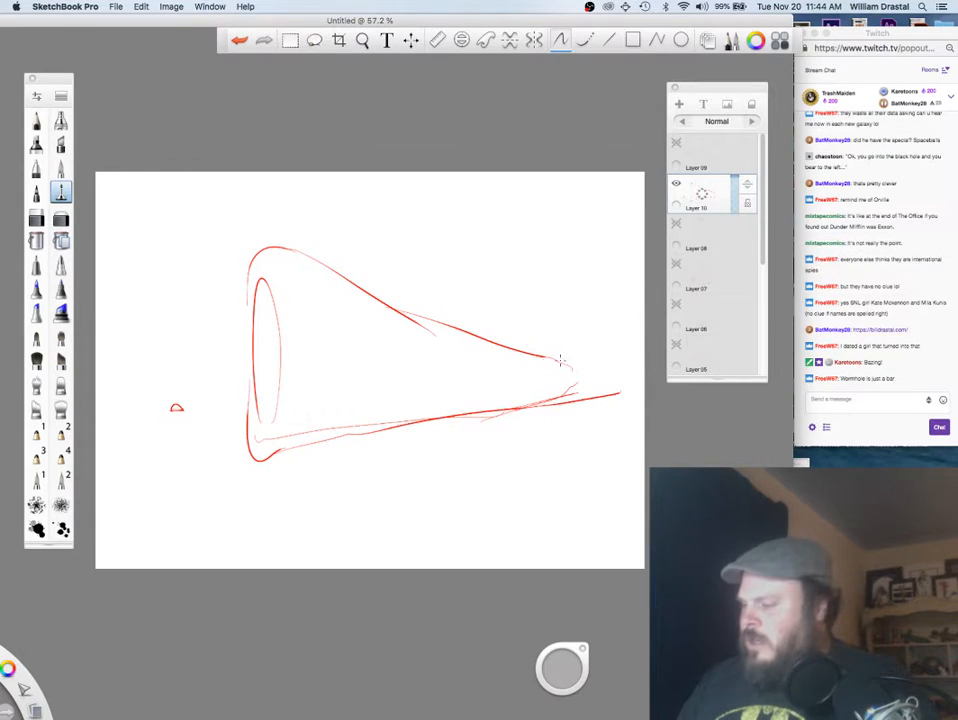
pyautogui.moveTo(545, 357)
pyautogui.mouseDown()
pyautogui.moveTo(635, 383)
pyautogui.moveTo(622, 388)
pyautogui.mouseUp()
# Step: Hatch the inside of the oval mouth and add vertical and zigzag contour lines along the creature's body
pyautogui.moveTo(278, 335)
pyautogui.mouseDown()
pyautogui.moveTo(274, 327)
pyautogui.moveTo(266, 418)
pyautogui.mouseUp()
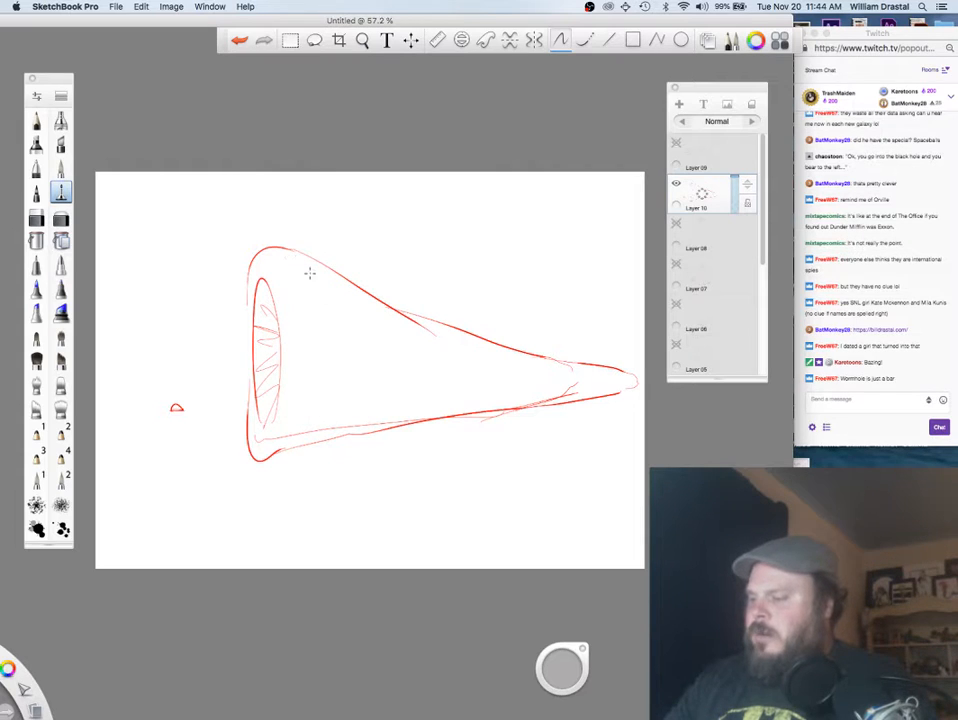
pyautogui.moveTo(328, 317); pyautogui.dragTo(330, 418)
pyautogui.moveTo(337, 298)
pyautogui.mouseDown()
pyautogui.moveTo(338, 325)
pyautogui.moveTo(376, 411)
pyautogui.moveTo(533, 381)
pyautogui.mouseUp()
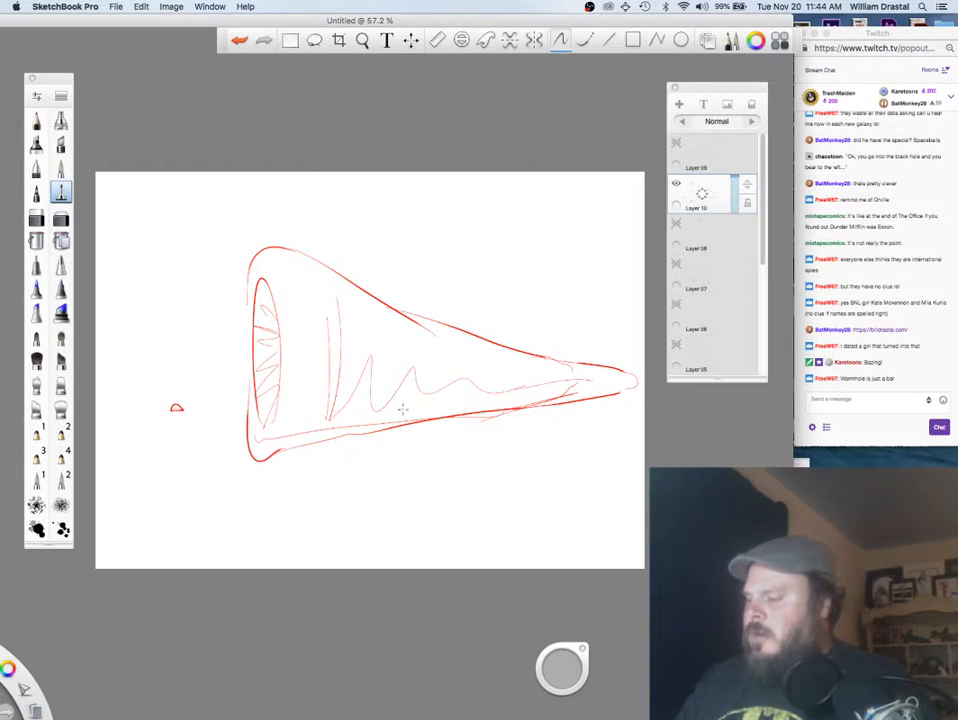
# Step: Redraw the creature's outline with heavier, bumpier strokes and erase the old upper edge left inside it
pyautogui.moveTo(245, 298)
pyautogui.mouseDown()
pyautogui.moveTo(241, 403)
pyautogui.moveTo(245, 286)
pyautogui.moveTo(282, 242)
pyautogui.moveTo(321, 249)
pyautogui.moveTo(354, 287)
pyautogui.moveTo(544, 339)
pyautogui.moveTo(632, 373)
pyautogui.moveTo(635, 384)
pyautogui.moveTo(363, 293)
pyautogui.mouseUp()
pyautogui.press('e')
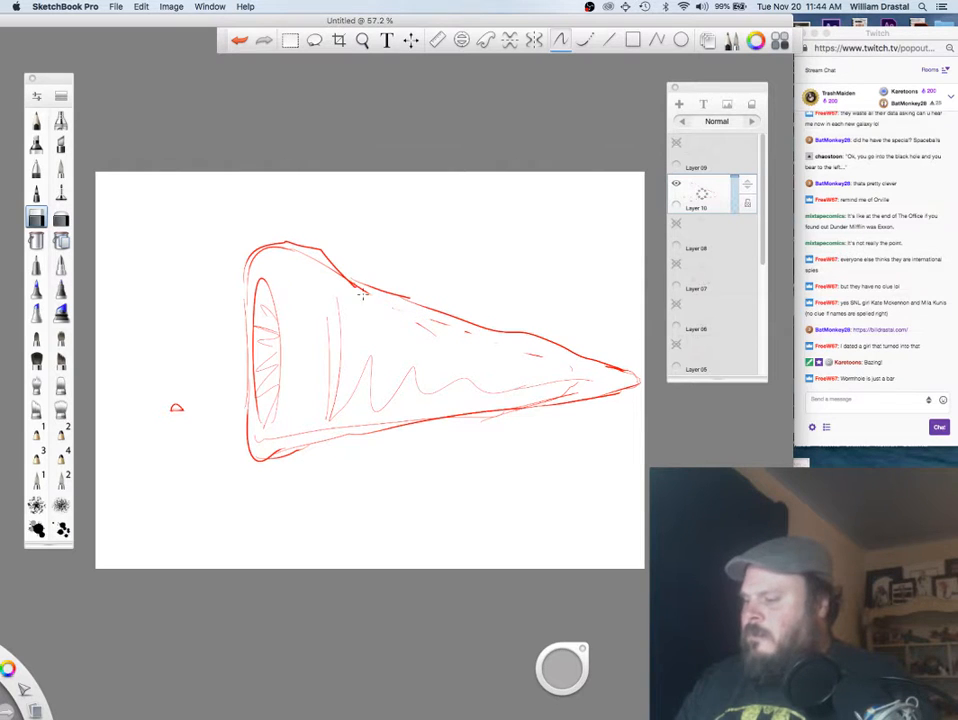
pyautogui.moveTo(421, 325)
pyautogui.mouseDown()
pyautogui.moveTo(460, 336)
pyautogui.moveTo(403, 312)
pyautogui.moveTo(534, 364)
pyautogui.mouseUp()
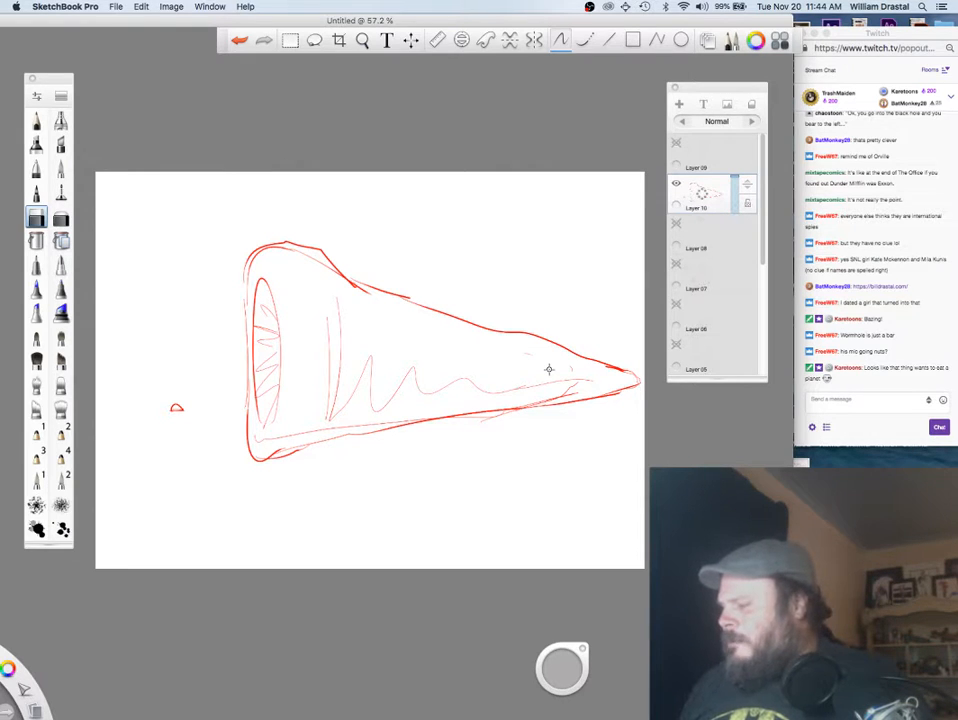
# Step: Add jagged shading inside the tail tip and upper edge, and strengthen the underside and the curved band behind the mouth
pyautogui.press('s')
pyautogui.moveTo(590, 382); pyautogui.dragTo(639, 377)
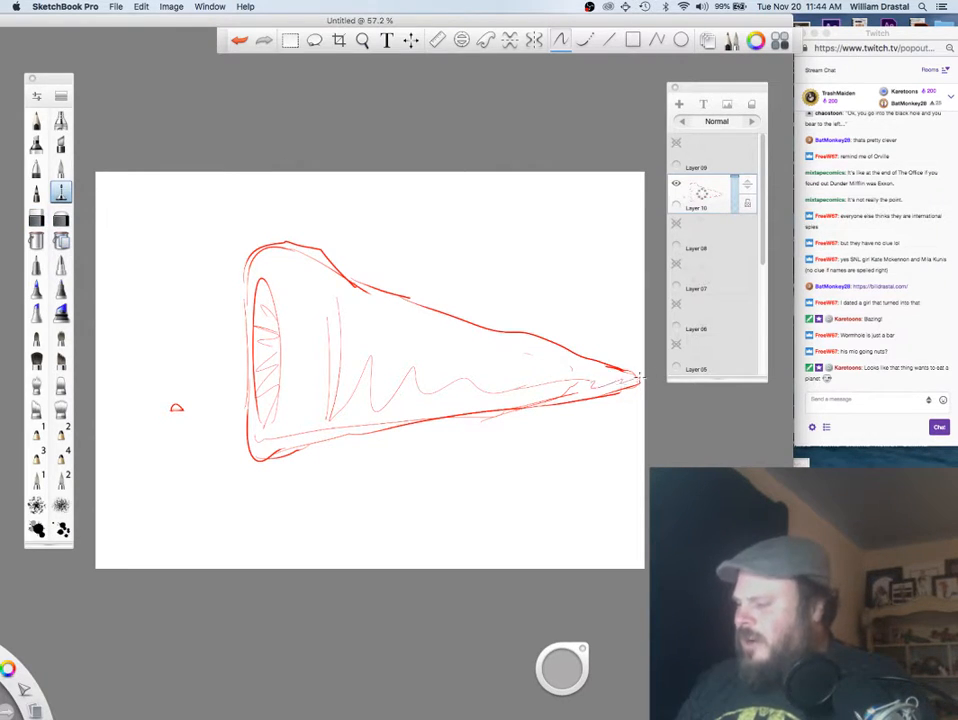
pyautogui.press('e')
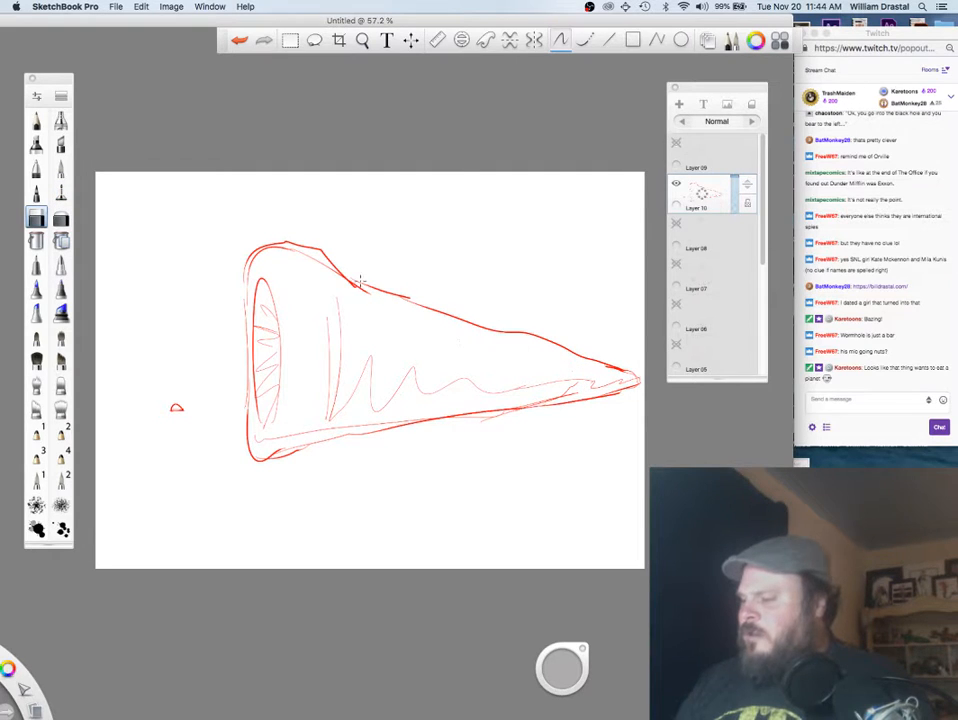
pyautogui.press('s')
pyautogui.moveTo(279, 251)
pyautogui.mouseDown()
pyautogui.moveTo(367, 303)
pyautogui.moveTo(568, 356)
pyautogui.mouseUp()
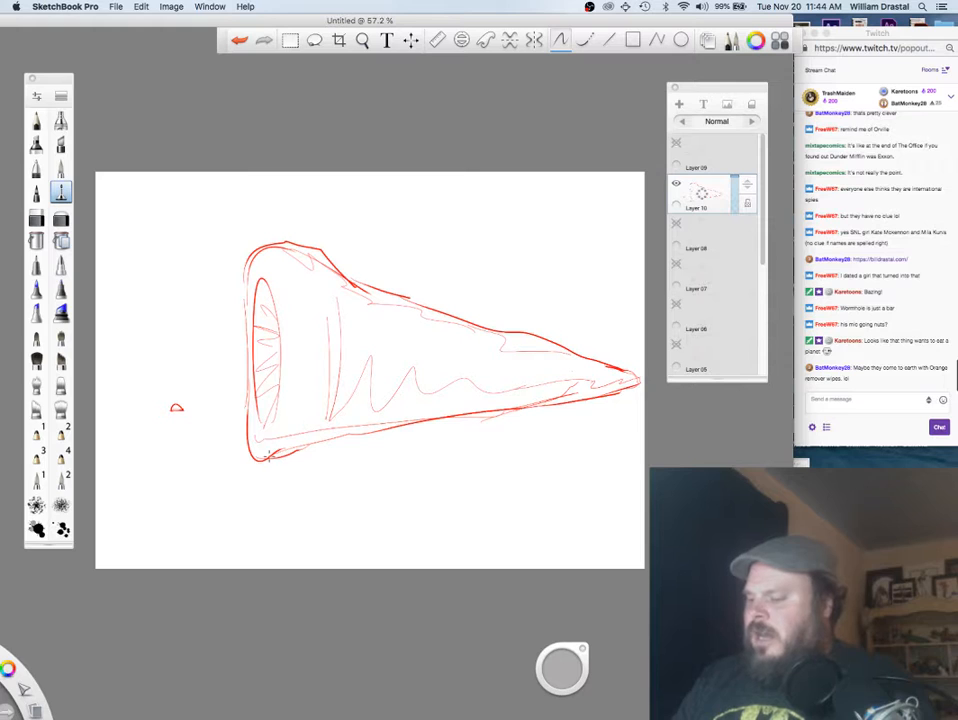
pyautogui.moveTo(262, 455)
pyautogui.mouseDown()
pyautogui.moveTo(428, 434)
pyautogui.moveTo(372, 435)
pyautogui.moveTo(628, 388)
pyautogui.mouseUp()
pyautogui.moveTo(313, 266); pyautogui.dragTo(323, 390)
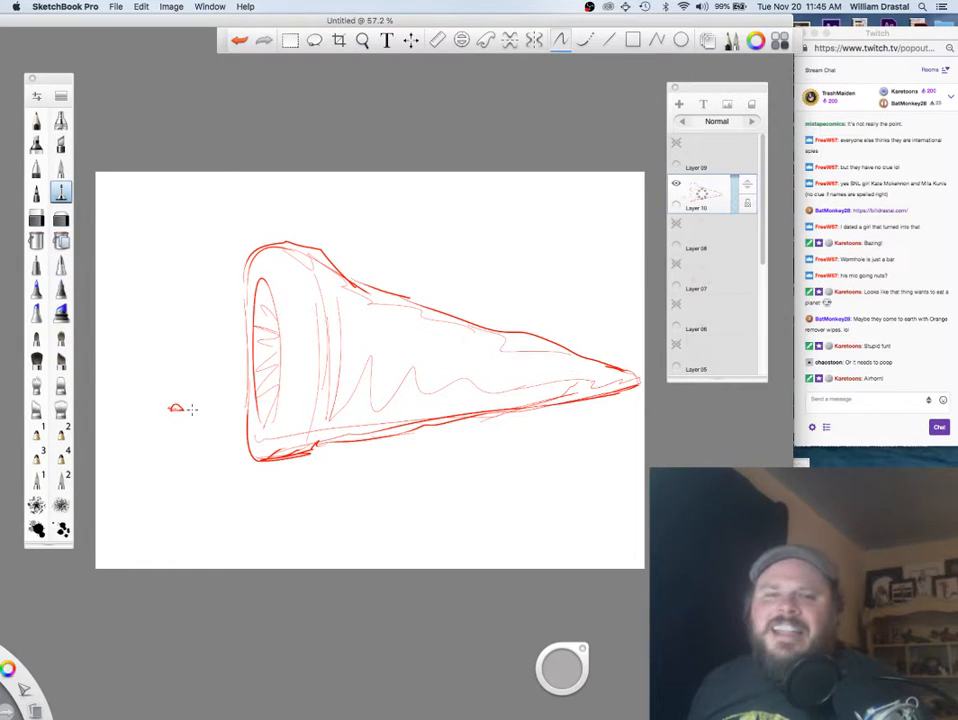
pyautogui.press('Tab')
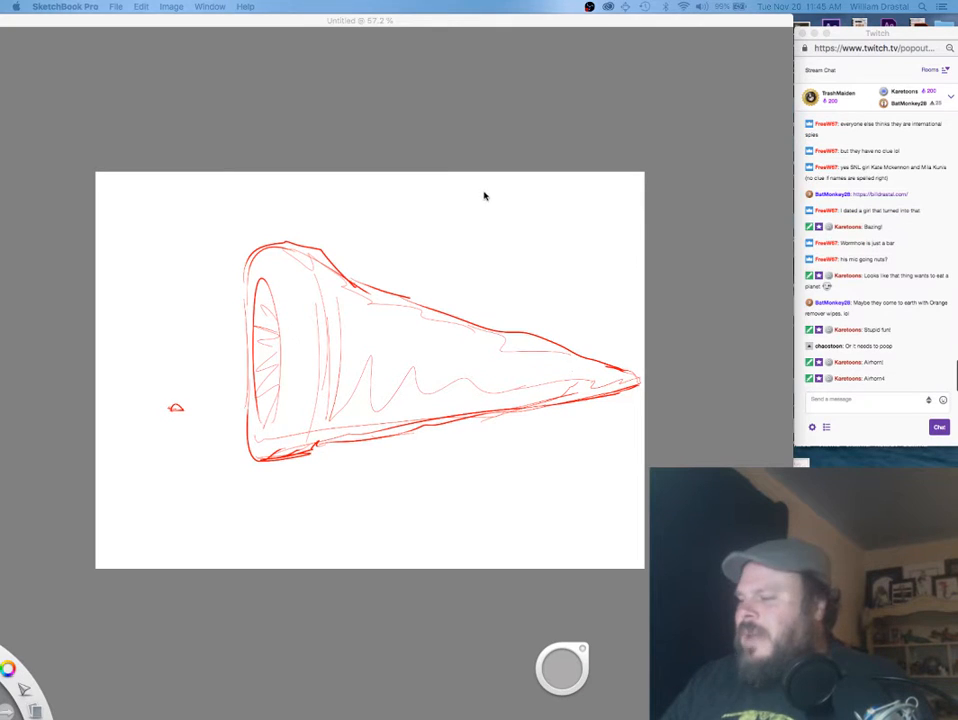
pyautogui.press('Tab')
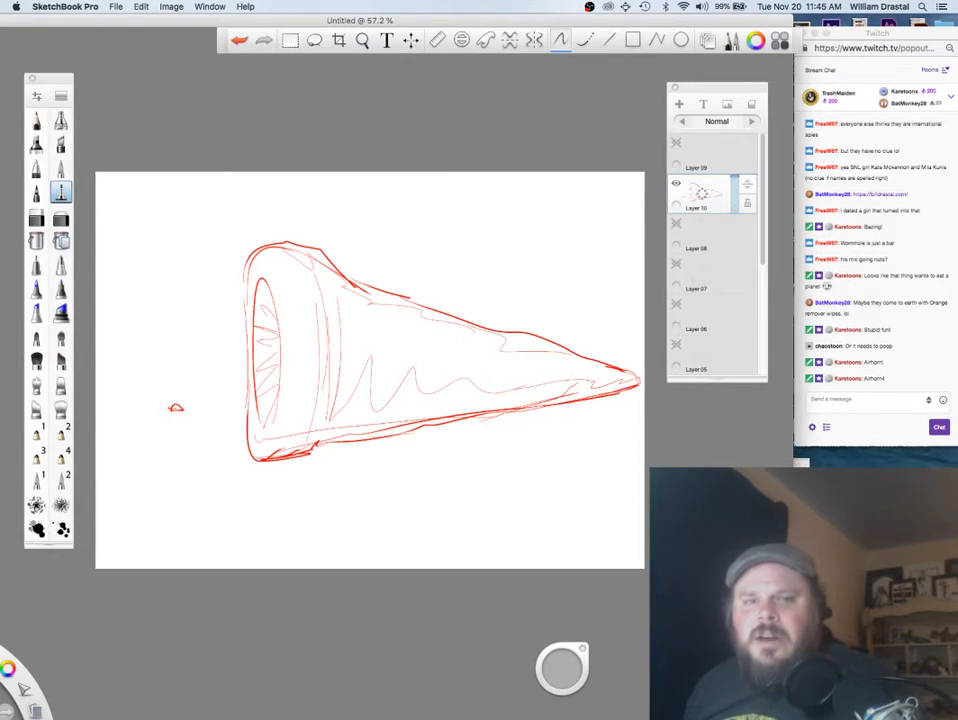
pyautogui.press('super+Tab')
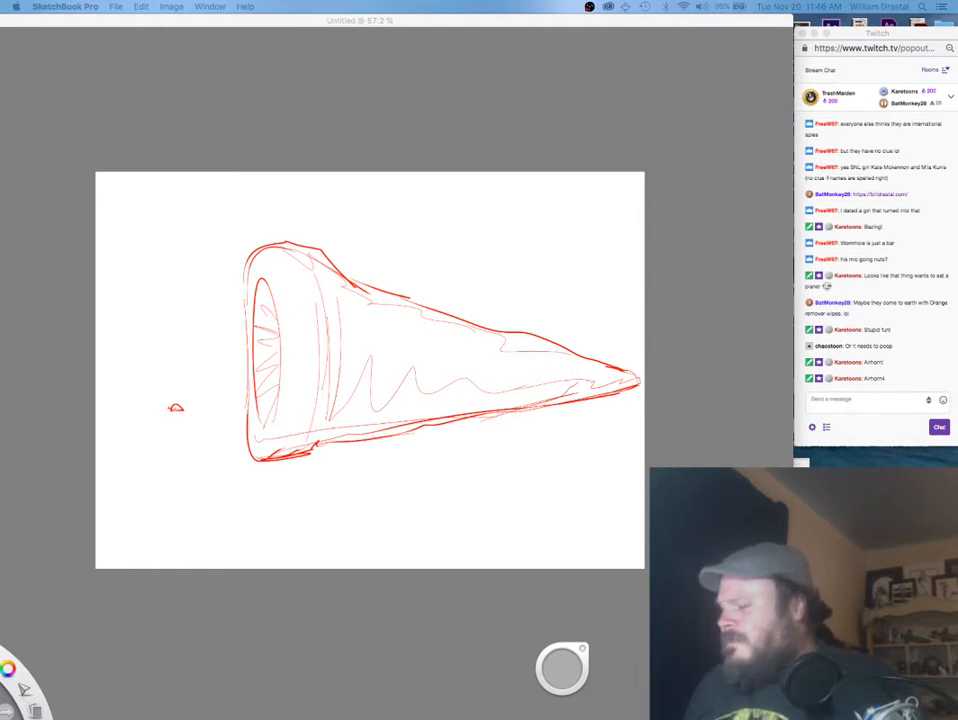
pyautogui.press('Tab')
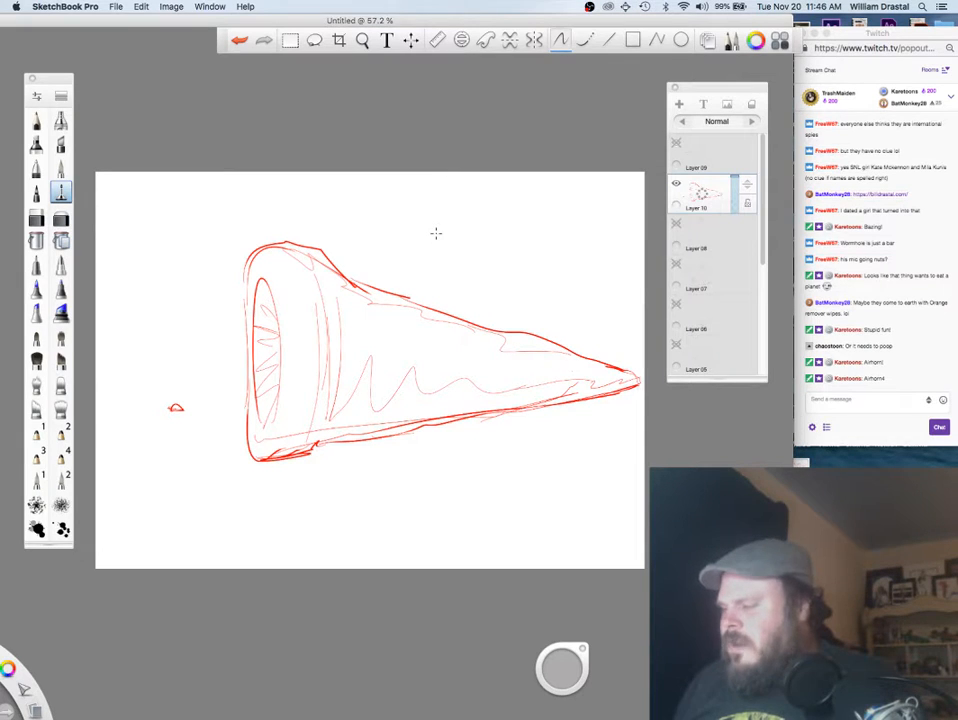
# Step: Hide Layer 10, shift the document window aside and add a new empty layer
pyautogui.click(676, 184)
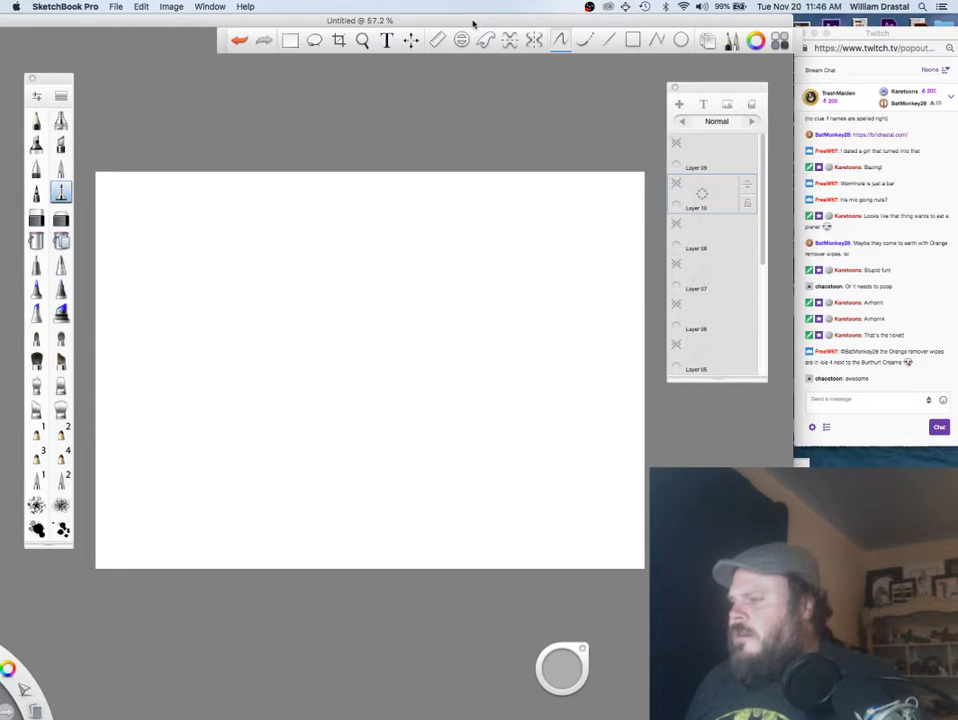
pyautogui.moveTo(475, 21); pyautogui.dragTo(580, 13)
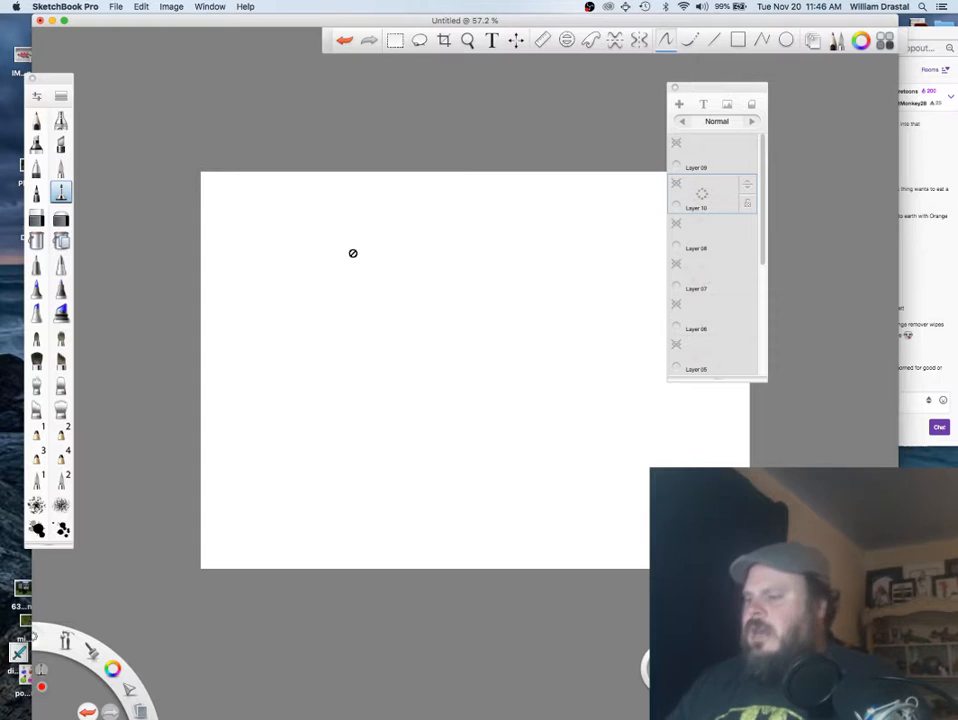
pyautogui.moveTo(704, 194); pyautogui.dragTo(702, 164)
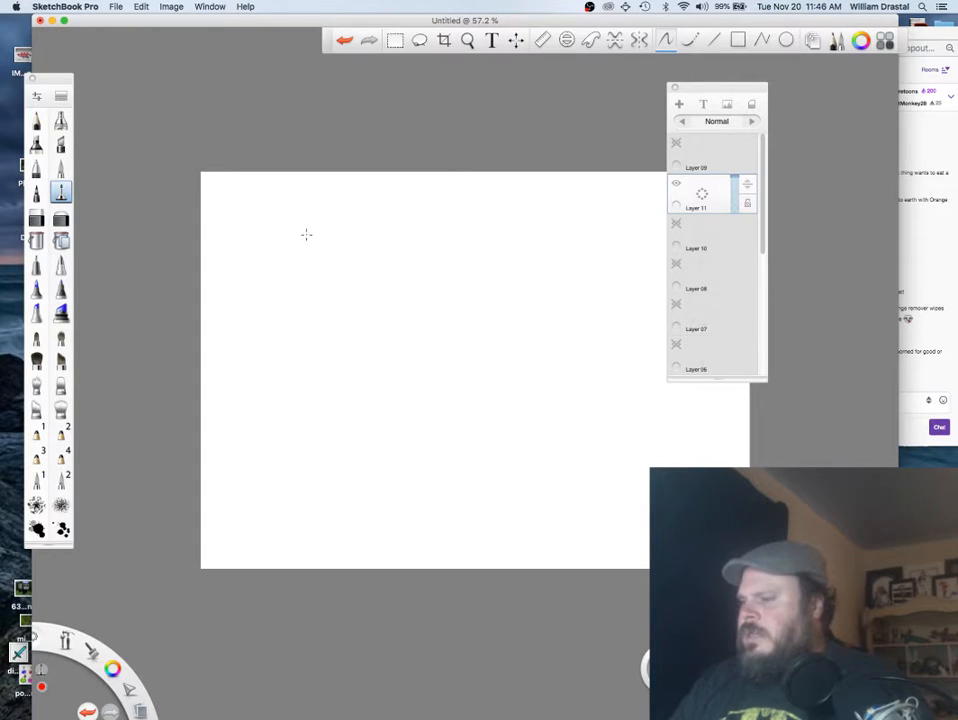
# Step: Sketch two small rectangular storyboard frames, one above the other, in the upper left part of the canvas
pyautogui.moveTo(308, 266)
pyautogui.mouseDown()
pyautogui.moveTo(307, 216)
pyautogui.moveTo(392, 215)
pyautogui.moveTo(319, 265)
pyautogui.moveTo(376, 261)
pyautogui.mouseUp()
pyautogui.moveTo(378, 222); pyautogui.dragTo(377, 265)
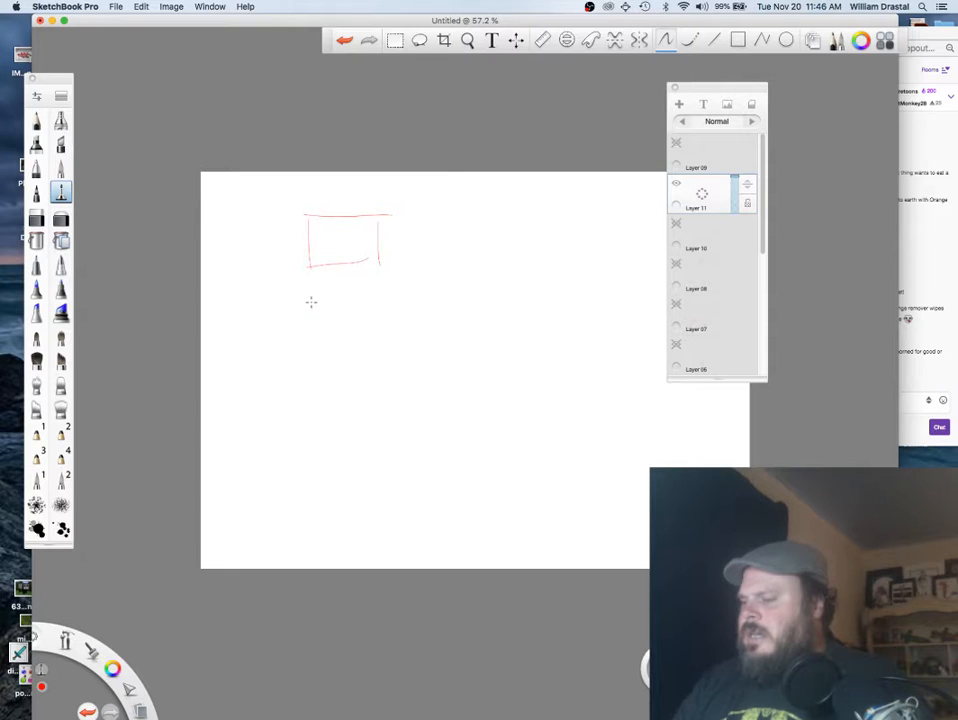
pyautogui.moveTo(311, 334); pyautogui.dragTo(311, 286)
pyautogui.moveTo(311, 286); pyautogui.dragTo(380, 285)
pyautogui.moveTo(312, 334); pyautogui.dragTo(383, 331)
pyautogui.moveTo(381, 288); pyautogui.dragTo(383, 325)
# Step: Sketch a third and a fourth rectangular frame below the first two to complete the first column
pyautogui.moveTo(310, 358); pyautogui.dragTo(383, 356)
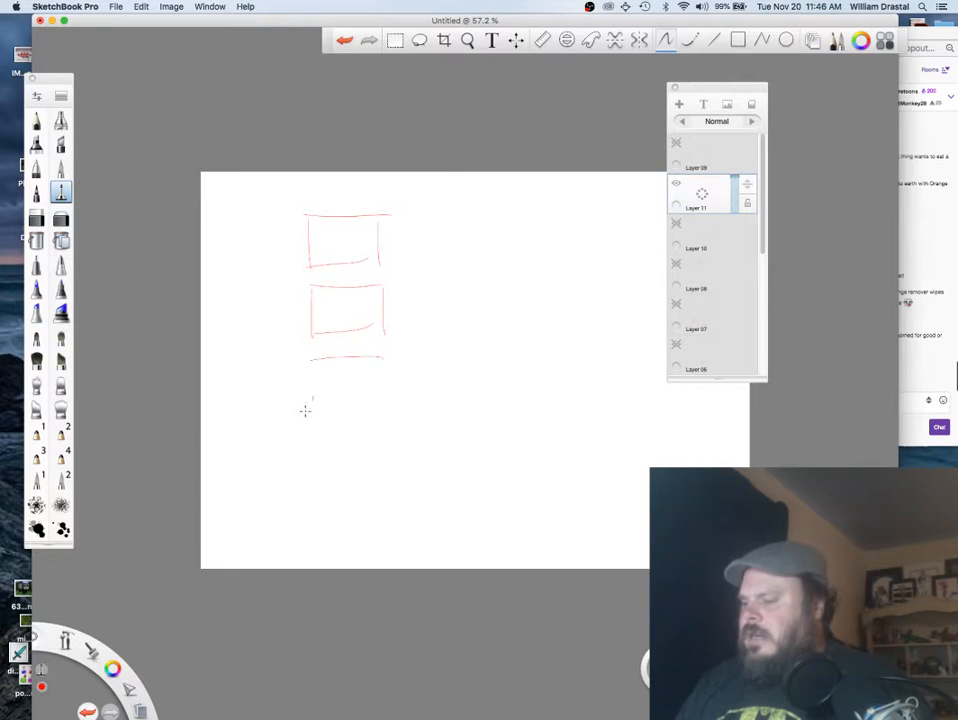
pyautogui.moveTo(307, 410); pyautogui.dragTo(388, 408)
pyautogui.moveTo(385, 362); pyautogui.dragTo(386, 404)
pyautogui.moveTo(313, 363); pyautogui.dragTo(313, 408)
pyautogui.moveTo(318, 472); pyautogui.dragTo(318, 498)
pyautogui.moveTo(326, 433); pyautogui.dragTo(400, 432)
pyautogui.moveTo(311, 498); pyautogui.dragTo(383, 499)
pyautogui.moveTo(377, 449); pyautogui.dragTo(379, 483)
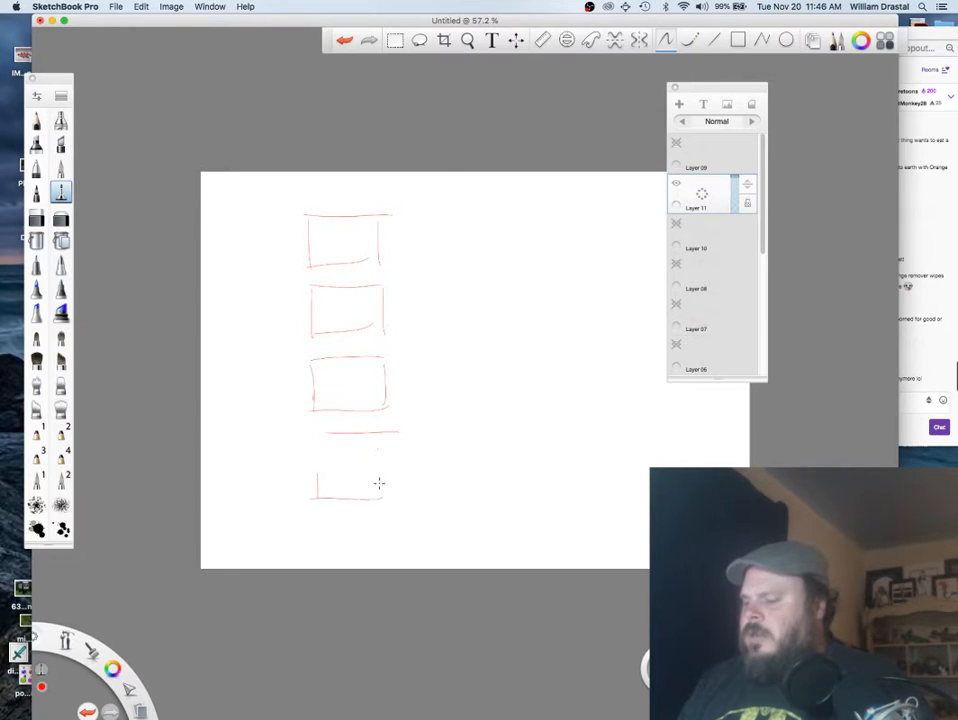
pyautogui.moveTo(313, 497)
pyautogui.mouseDown()
pyautogui.moveTo(379, 483)
pyautogui.moveTo(313, 438)
pyautogui.mouseUp()
pyautogui.moveTo(392, 434); pyautogui.dragTo(395, 497)
# Step: Start a second column with two rectangular frames beside the top two frames
pyautogui.moveTo(420, 212)
pyautogui.mouseDown()
pyautogui.moveTo(422, 259)
pyautogui.moveTo(478, 264)
pyautogui.moveTo(483, 210)
pyautogui.mouseUp()
pyautogui.moveTo(483, 210); pyautogui.dragTo(485, 264)
pyautogui.moveTo(421, 286)
pyautogui.mouseDown()
pyautogui.moveTo(421, 331)
pyautogui.moveTo(472, 332)
pyautogui.mouseUp()
pyautogui.moveTo(421, 289)
pyautogui.mouseDown()
pyautogui.moveTo(486, 289)
pyautogui.moveTo(486, 330)
pyautogui.mouseUp()
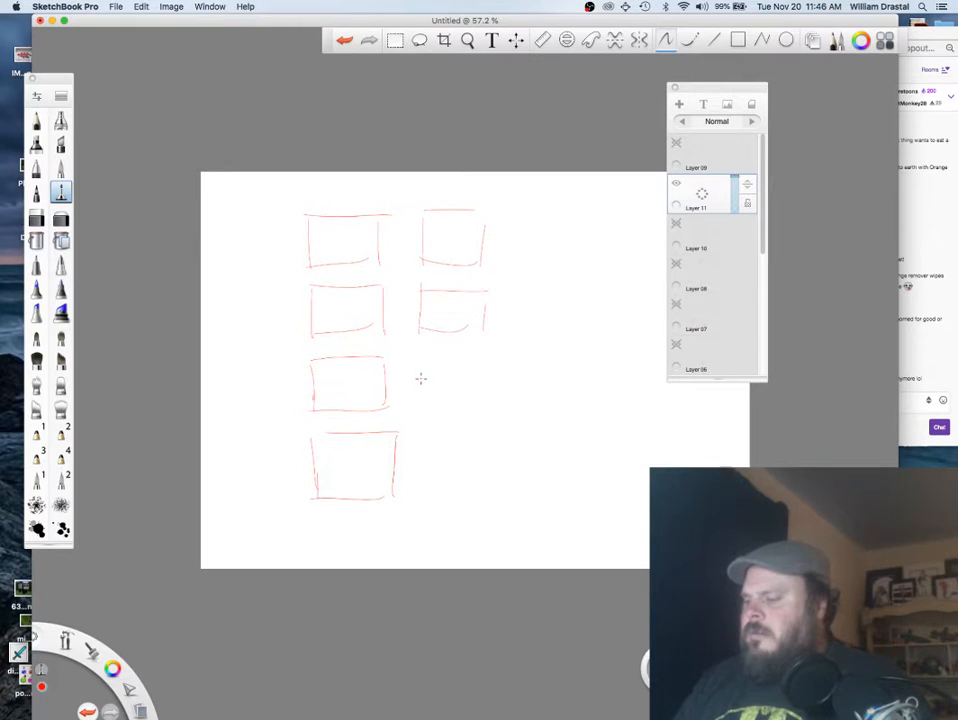
# Step: Sketch two more rectangular frames at the bottom of the second column to complete a grid of eight
pyautogui.moveTo(421, 368); pyautogui.dragTo(423, 408)
pyautogui.moveTo(421, 361); pyautogui.dragTo(488, 362)
pyautogui.moveTo(421, 412); pyautogui.dragTo(490, 403)
pyautogui.moveTo(490, 366); pyautogui.dragTo(492, 408)
pyautogui.moveTo(428, 440)
pyautogui.mouseDown()
pyautogui.moveTo(431, 491)
pyautogui.moveTo(499, 438)
pyautogui.mouseUp()
pyautogui.moveTo(430, 491); pyautogui.dragTo(491, 488)
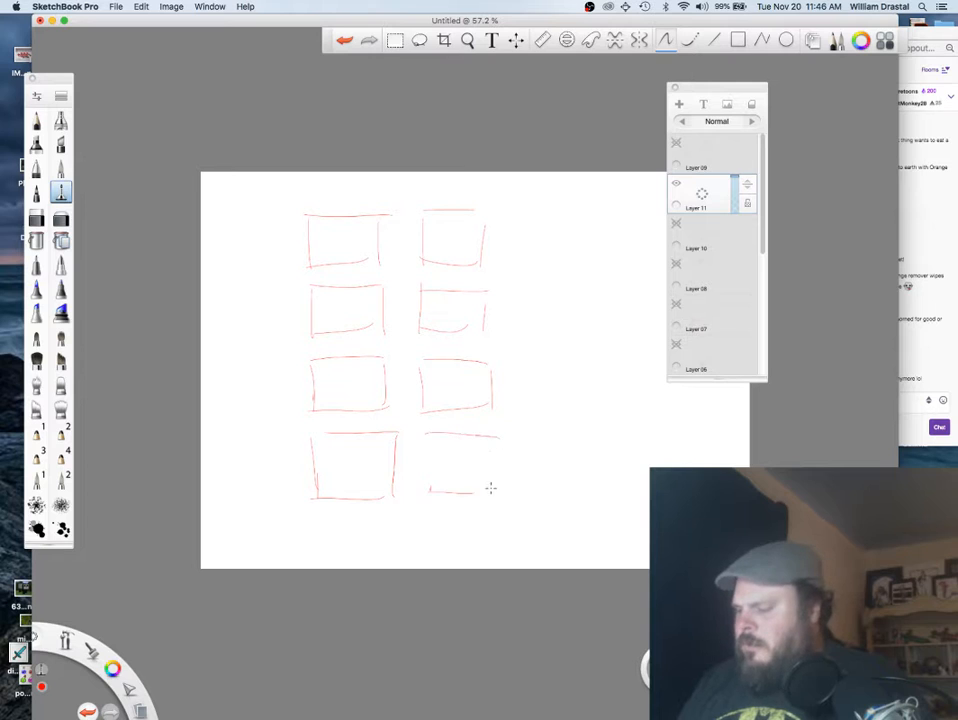
pyautogui.moveTo(500, 438); pyautogui.dragTo(500, 483)
pyautogui.moveTo(427, 448); pyautogui.dragTo(428, 491)
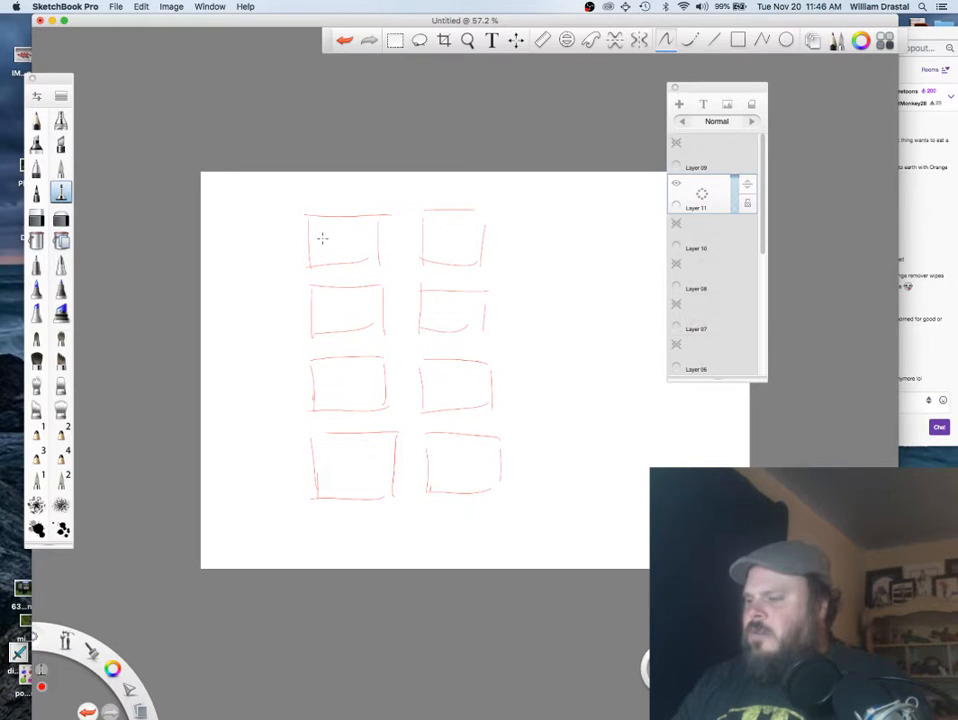
# Step: Fill the four frames of the first storyboard column with tiny rough doodles of domes, a creature and a figure
pyautogui.moveTo(323, 246); pyautogui.dragTo(354, 246)
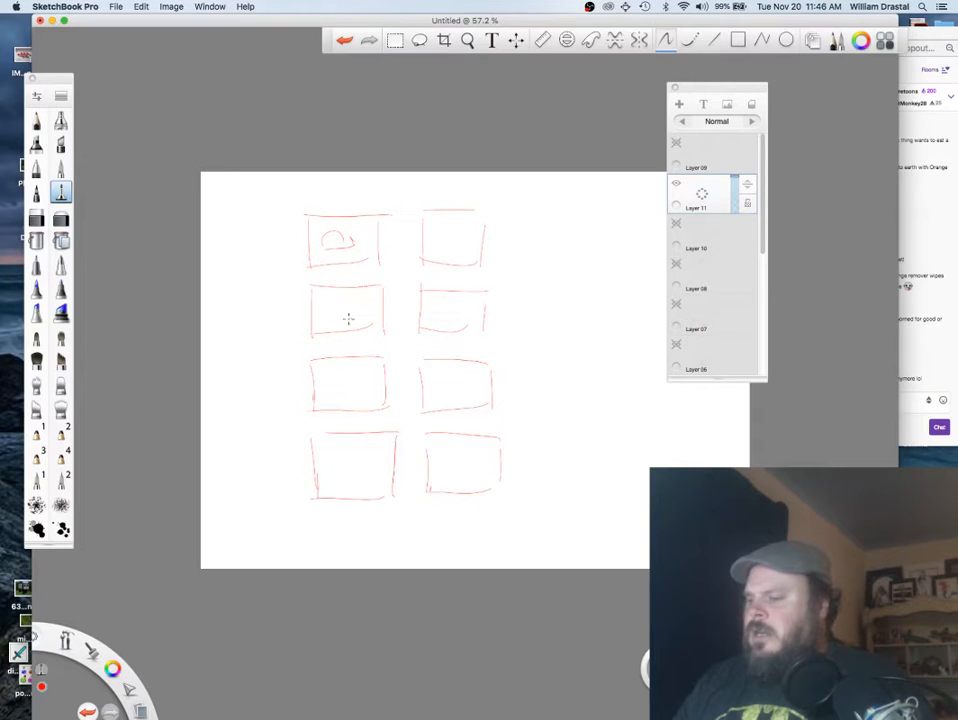
pyautogui.moveTo(333, 318); pyautogui.dragTo(336, 310)
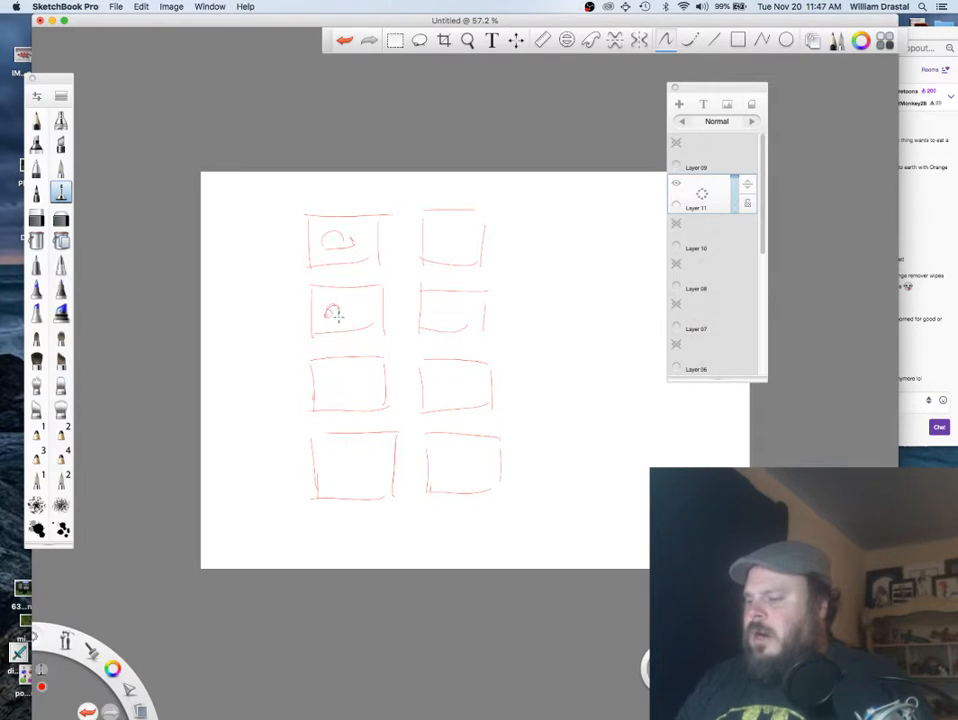
pyautogui.moveTo(354, 311)
pyautogui.mouseDown()
pyautogui.moveTo(371, 313)
pyautogui.moveTo(346, 316)
pyautogui.mouseUp()
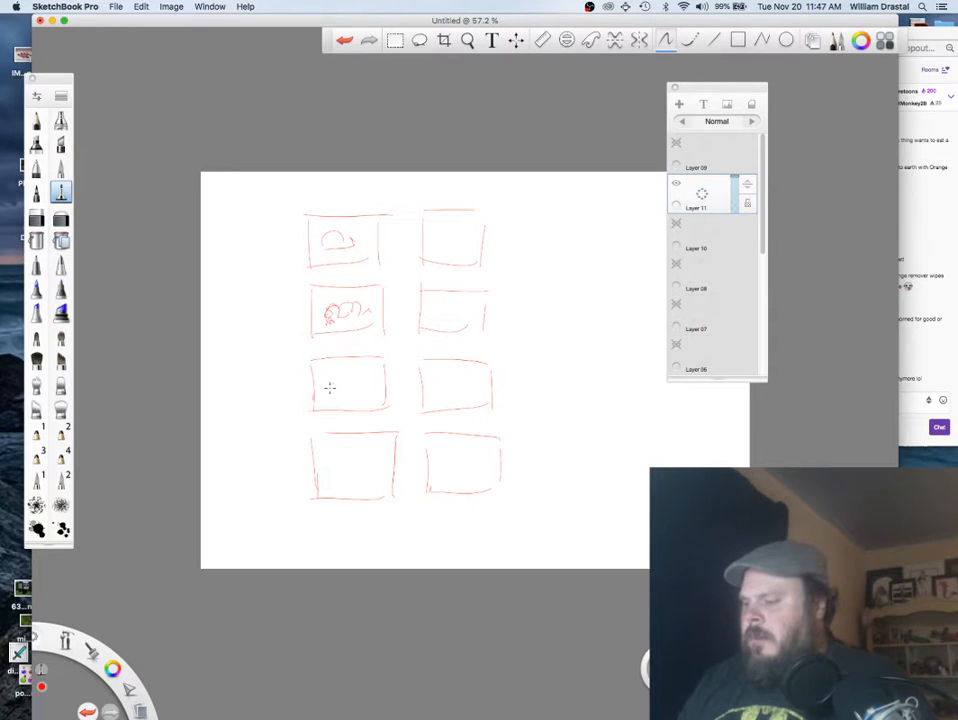
pyautogui.moveTo(352, 381)
pyautogui.mouseDown()
pyautogui.moveTo(363, 375)
pyautogui.moveTo(323, 393)
pyautogui.moveTo(330, 388)
pyautogui.mouseUp()
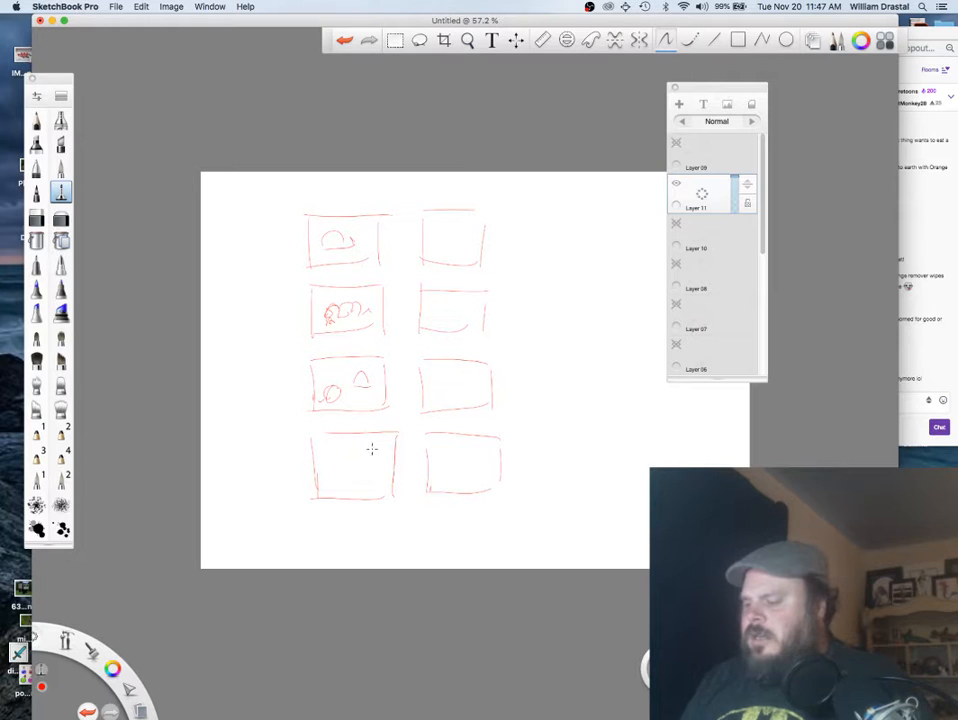
pyautogui.moveTo(384, 446)
pyautogui.mouseDown()
pyautogui.moveTo(331, 472)
pyautogui.moveTo(351, 448)
pyautogui.moveTo(351, 463)
pyautogui.moveTo(326, 484)
pyautogui.mouseUp()
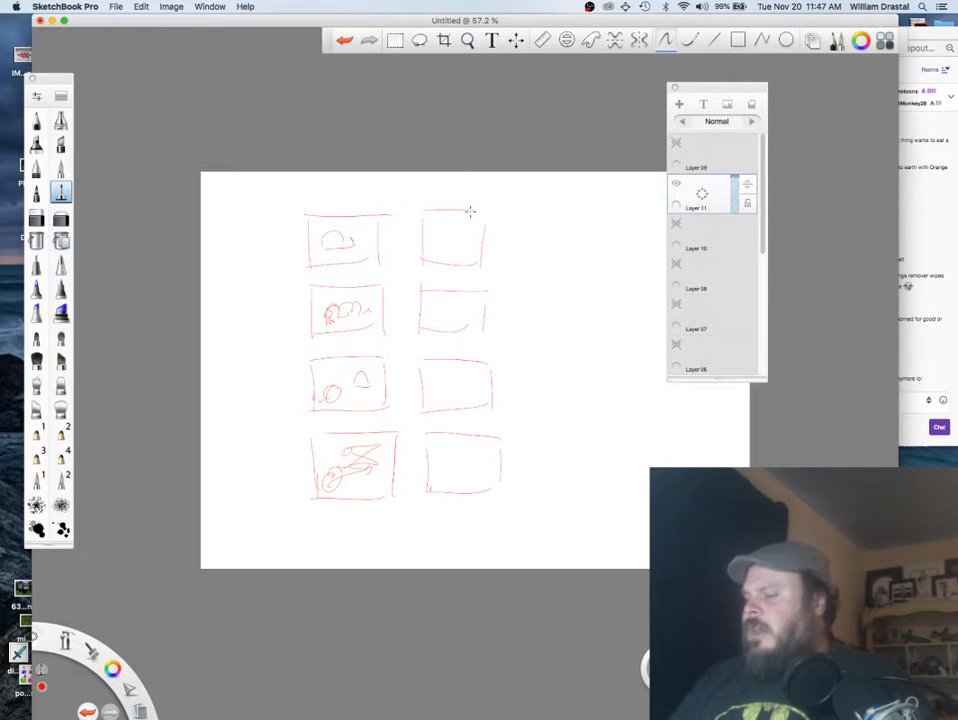
# Step: Reinforce the outlines of the top two frames and weave a long curve around the two columns to show reading order
pyautogui.moveTo(470, 211)
pyautogui.mouseDown()
pyautogui.moveTo(466, 265)
pyautogui.moveTo(426, 265)
pyautogui.moveTo(424, 215)
pyautogui.moveTo(490, 212)
pyautogui.mouseUp()
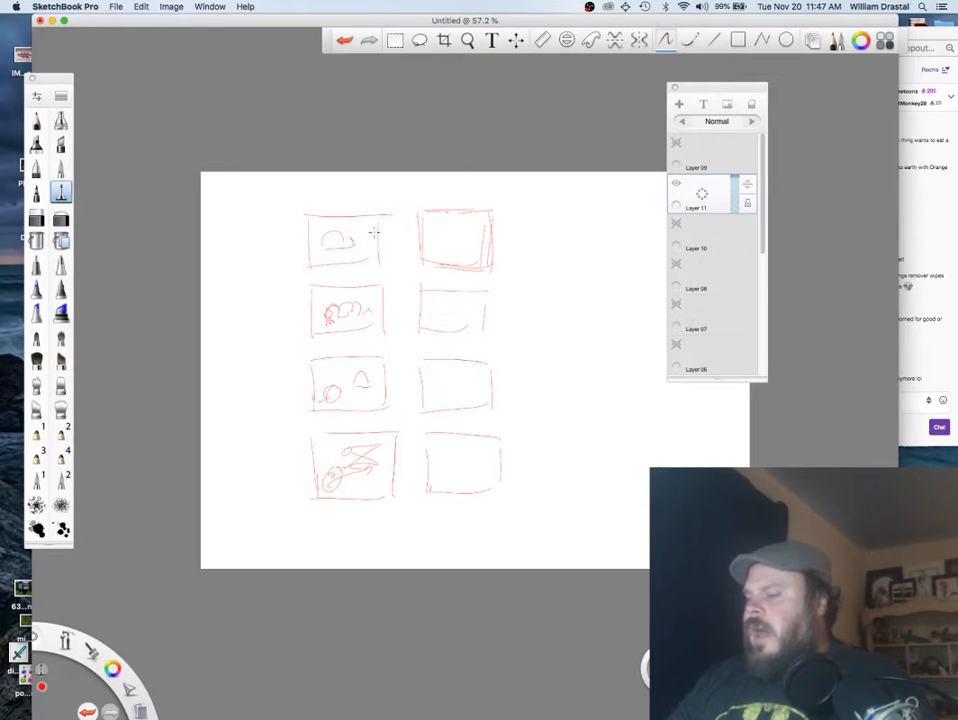
pyautogui.moveTo(374, 232)
pyautogui.mouseDown()
pyautogui.moveTo(368, 259)
pyautogui.moveTo(386, 269)
pyautogui.mouseUp()
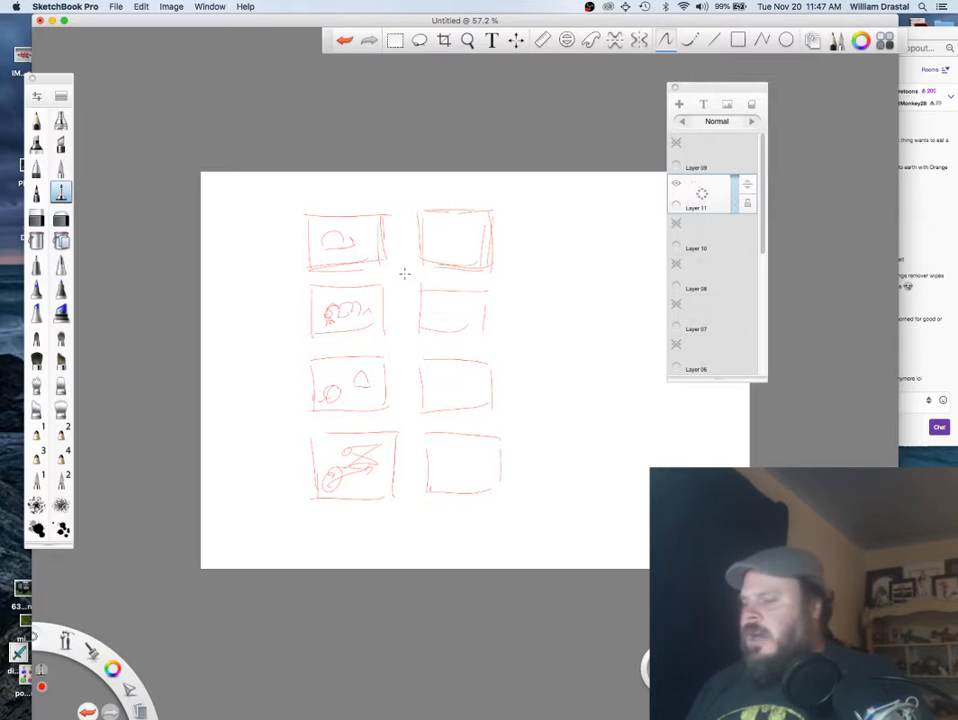
pyautogui.moveTo(288, 216)
pyautogui.mouseDown()
pyautogui.moveTo(291, 261)
pyautogui.moveTo(405, 502)
pyautogui.moveTo(496, 231)
pyautogui.moveTo(497, 505)
pyautogui.moveTo(567, 393)
pyautogui.mouseUp()
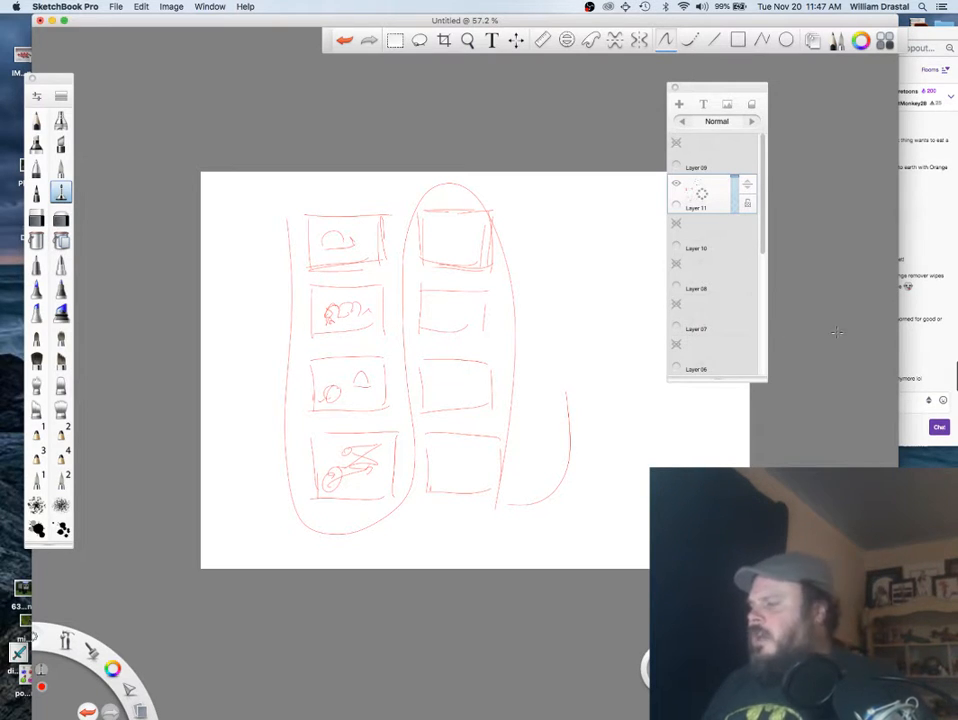
pyautogui.click(932, 340)
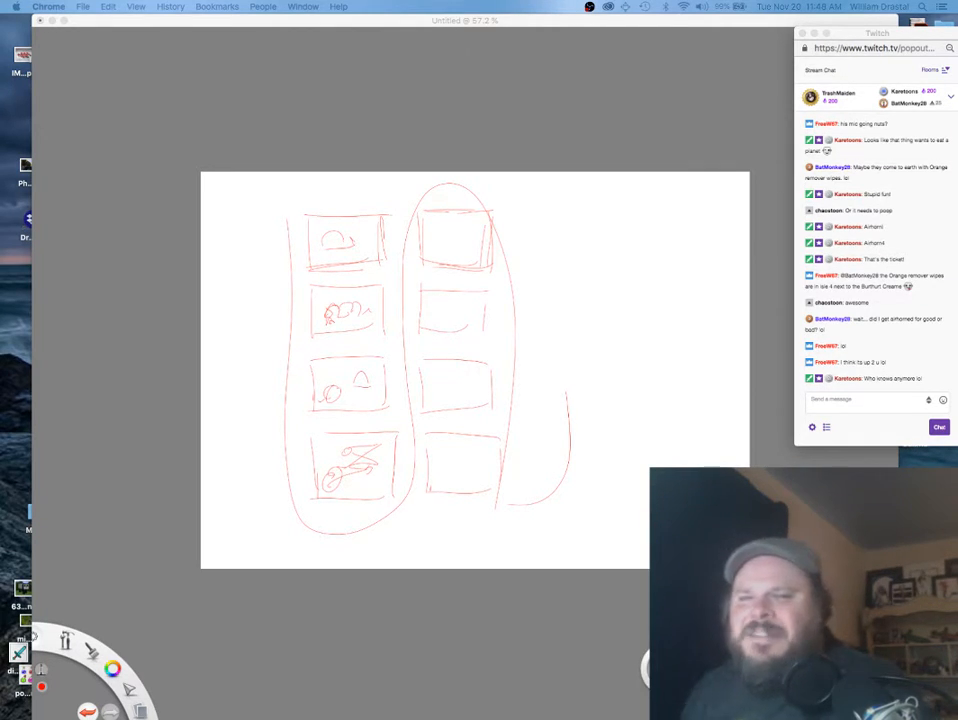
pyautogui.click(545, 320)
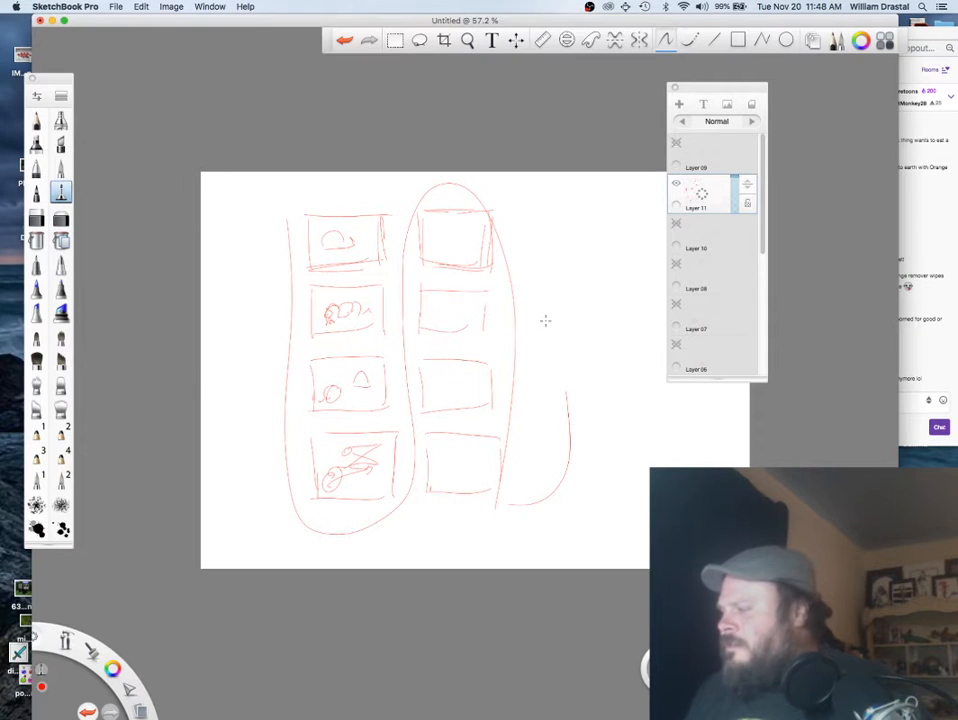
# Step: Hide the storyboard layer, add a new empty layer at the top of the stack, and clear the layer list off the canvas
pyautogui.click(677, 184)
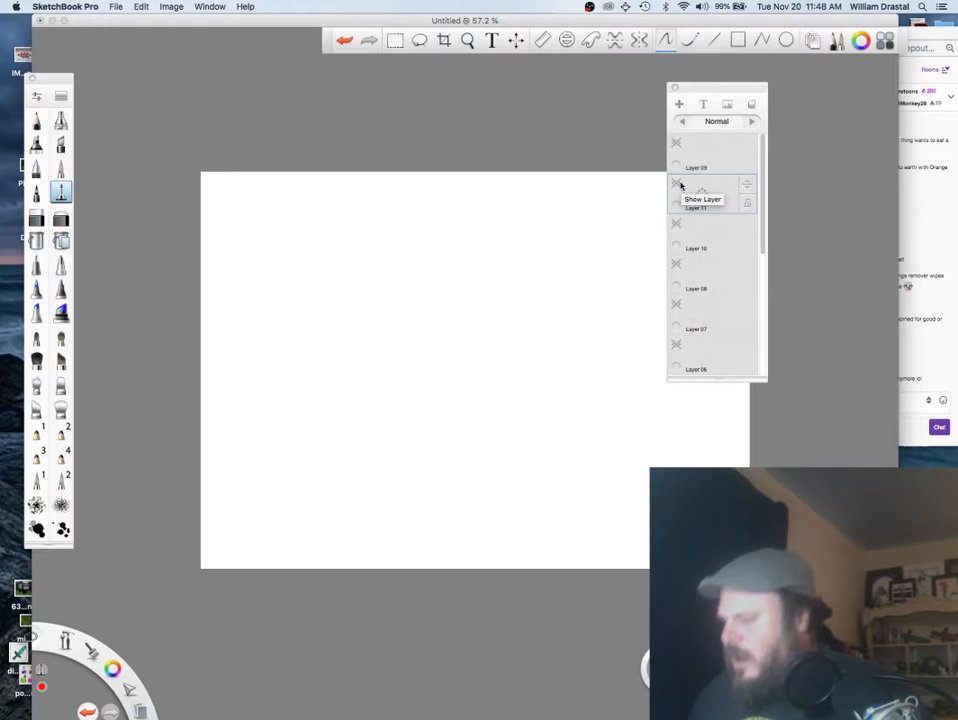
pyautogui.click(703, 192)
pyautogui.click(707, 161)
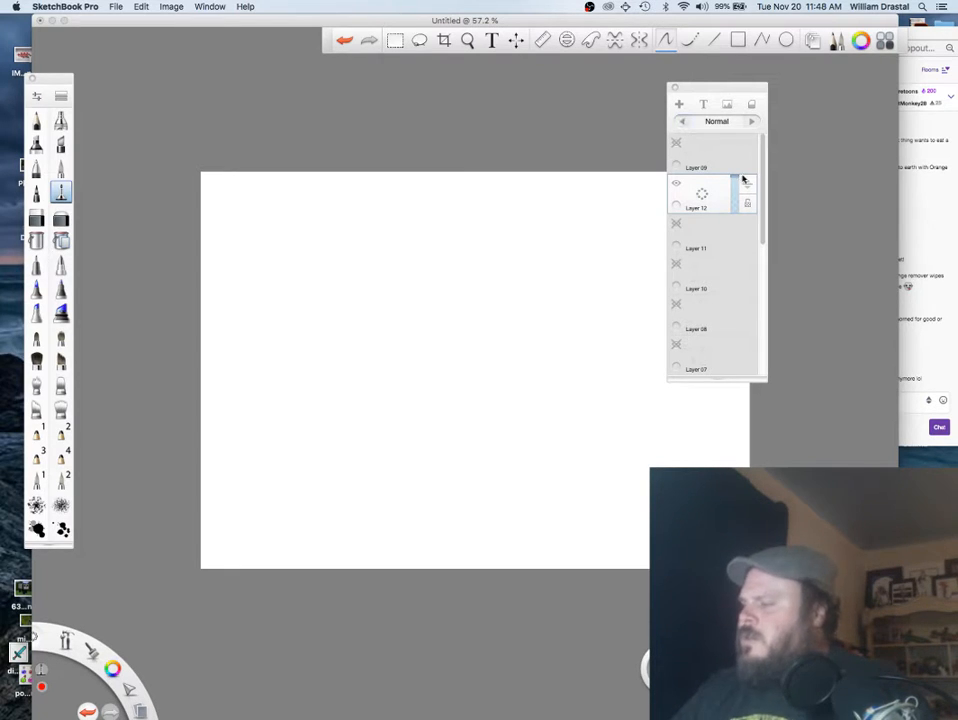
pyautogui.moveTo(746, 190); pyautogui.dragTo(739, 163)
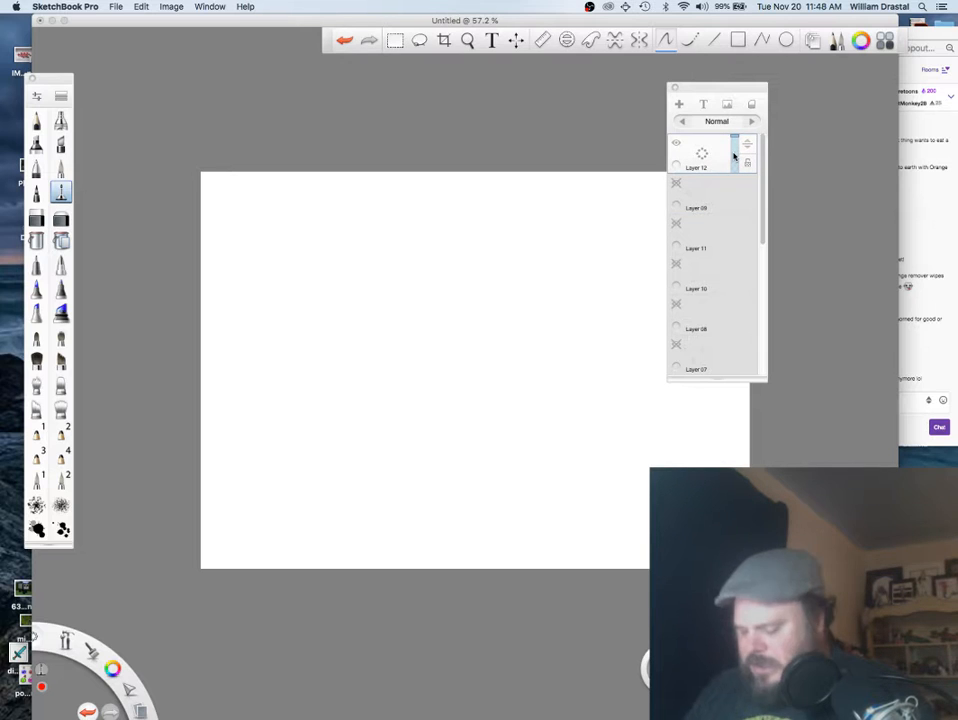
pyautogui.moveTo(727, 88); pyautogui.dragTo(825, 95)
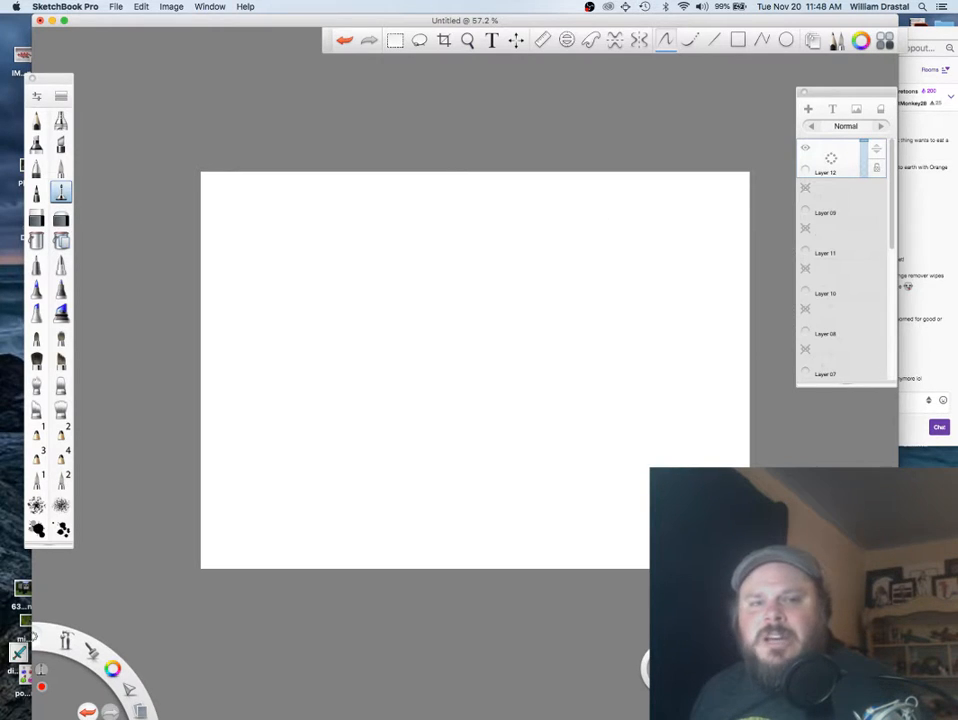
pyautogui.press('super+Tab')
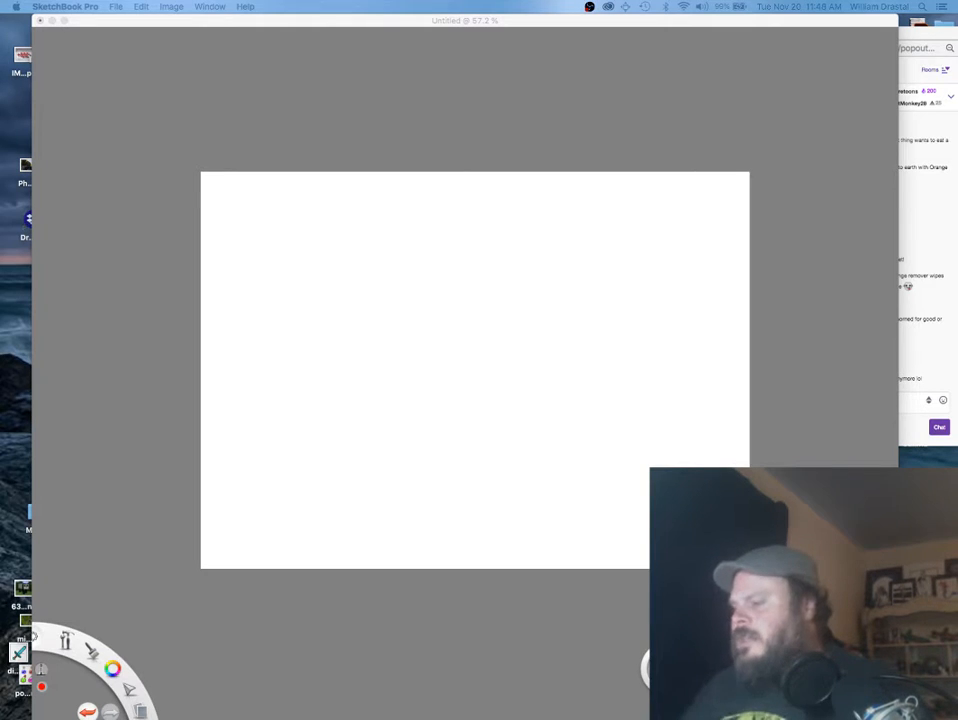
pyautogui.click(516, 269)
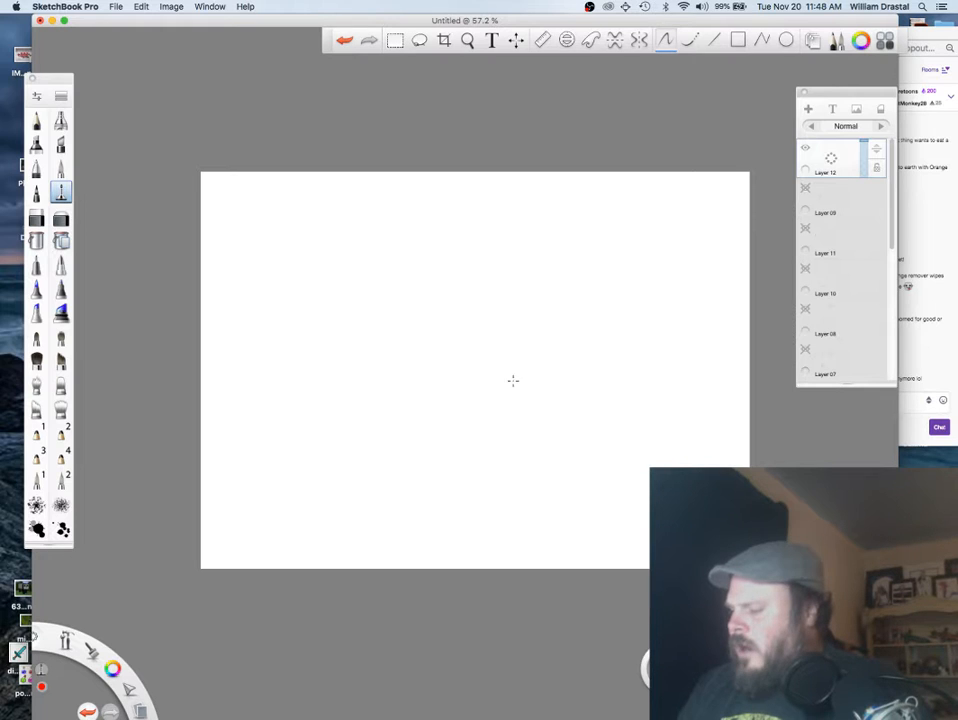
pyautogui.moveTo(516, 398); pyautogui.dragTo(579, 407)
pyautogui.moveTo(533, 358)
pyautogui.mouseDown()
pyautogui.moveTo(511, 380)
pyautogui.moveTo(547, 355)
pyautogui.moveTo(502, 407)
pyautogui.moveTo(576, 411)
pyautogui.moveTo(574, 359)
pyautogui.moveTo(576, 412)
pyautogui.moveTo(577, 365)
pyautogui.moveTo(581, 383)
pyautogui.moveTo(499, 408)
pyautogui.moveTo(559, 414)
pyautogui.moveTo(508, 399)
pyautogui.moveTo(517, 381)
pyautogui.moveTo(507, 390)
pyautogui.moveTo(574, 367)
pyautogui.moveTo(559, 412)
pyautogui.moveTo(504, 406)
pyautogui.moveTo(517, 422)
pyautogui.moveTo(552, 359)
pyautogui.moveTo(590, 386)
pyautogui.mouseUp()
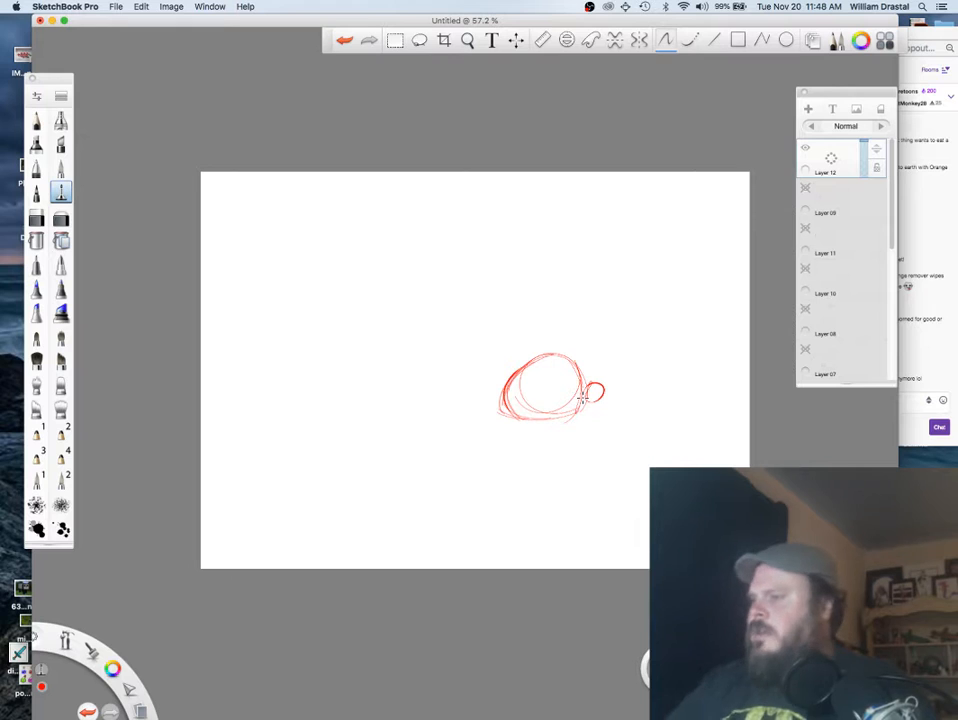
pyautogui.click(419, 40)
pyautogui.moveTo(590, 435)
pyautogui.mouseDown()
pyautogui.moveTo(528, 325)
pyautogui.moveTo(603, 456)
pyautogui.mouseUp()
pyautogui.press('Delete')
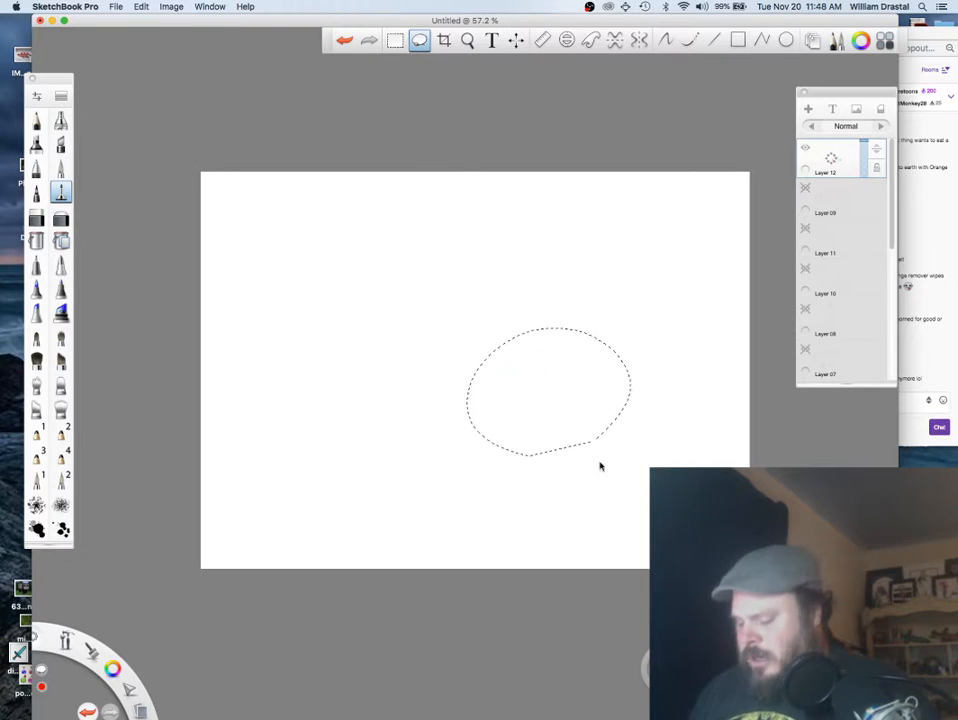
pyautogui.press('super+d')
# Step: Sketch an oval cartoon head with a wide jaw, a small round ear and a pointed shape behind it
pyautogui.click(61, 193)
pyautogui.moveTo(523, 355)
pyautogui.mouseDown()
pyautogui.moveTo(556, 382)
pyautogui.moveTo(530, 370)
pyautogui.moveTo(534, 333)
pyautogui.moveTo(504, 388)
pyautogui.moveTo(527, 392)
pyautogui.moveTo(580, 339)
pyautogui.moveTo(581, 374)
pyautogui.moveTo(586, 357)
pyautogui.moveTo(601, 359)
pyautogui.moveTo(608, 328)
pyautogui.moveTo(485, 302)
pyautogui.moveTo(477, 352)
pyautogui.moveTo(524, 354)
pyautogui.moveTo(572, 333)
pyautogui.moveTo(595, 353)
pyautogui.moveTo(576, 318)
pyautogui.moveTo(497, 332)
pyautogui.mouseUp()
pyautogui.press('super+z')
pyautogui.press('super+z')
pyautogui.press('super+z')
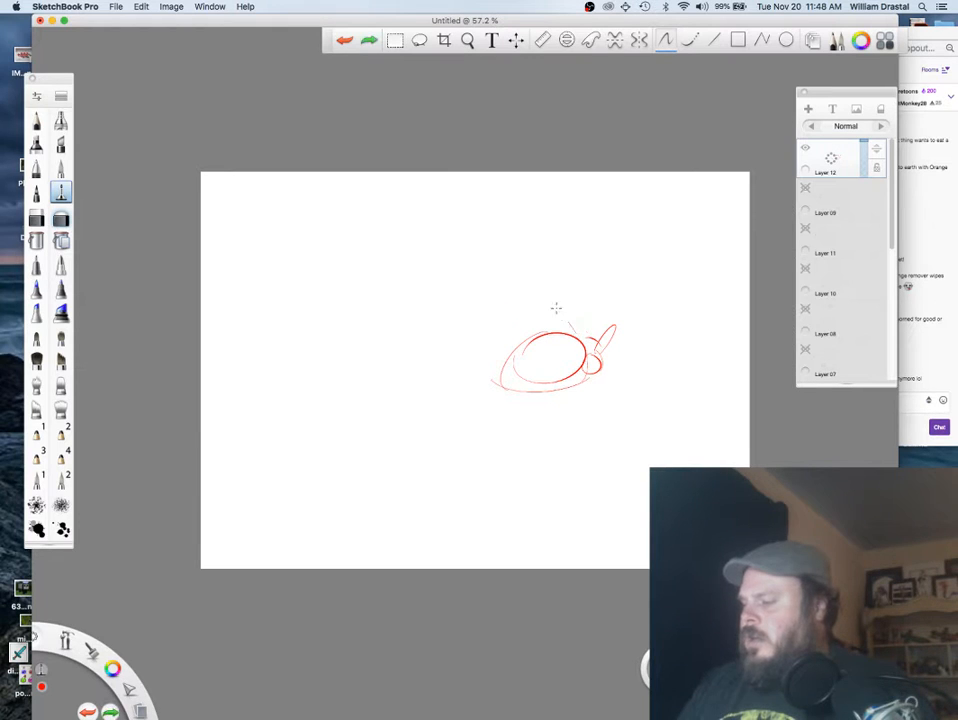
# Step: Draw large eyes, a mouth and a floppy cap on the head, and start the body with a back curve
pyautogui.moveTo(575, 328)
pyautogui.mouseDown()
pyautogui.moveTo(494, 328)
pyautogui.moveTo(526, 352)
pyautogui.moveTo(562, 344)
pyautogui.moveTo(620, 361)
pyautogui.moveTo(583, 375)
pyautogui.moveTo(544, 369)
pyautogui.moveTo(553, 375)
pyautogui.moveTo(556, 365)
pyautogui.moveTo(536, 358)
pyautogui.moveTo(537, 376)
pyautogui.moveTo(526, 381)
pyautogui.moveTo(537, 380)
pyautogui.moveTo(535, 363)
pyautogui.moveTo(560, 358)
pyautogui.moveTo(542, 387)
pyautogui.moveTo(573, 369)
pyautogui.mouseUp()
pyautogui.moveTo(511, 349)
pyautogui.mouseDown()
pyautogui.moveTo(518, 398)
pyautogui.moveTo(506, 390)
pyautogui.moveTo(584, 384)
pyautogui.mouseUp()
pyautogui.moveTo(584, 386); pyautogui.dragTo(502, 402)
pyautogui.moveTo(510, 399); pyautogui.dragTo(533, 341)
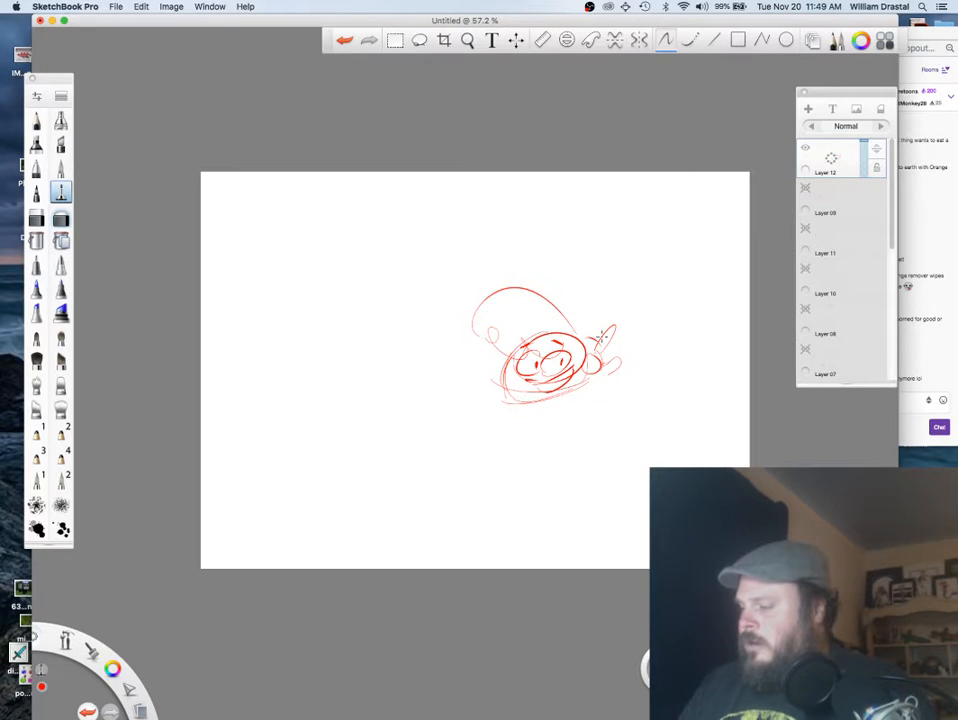
pyautogui.moveTo(595, 366)
pyautogui.mouseDown()
pyautogui.moveTo(614, 324)
pyautogui.moveTo(602, 370)
pyautogui.moveTo(577, 332)
pyautogui.mouseUp()
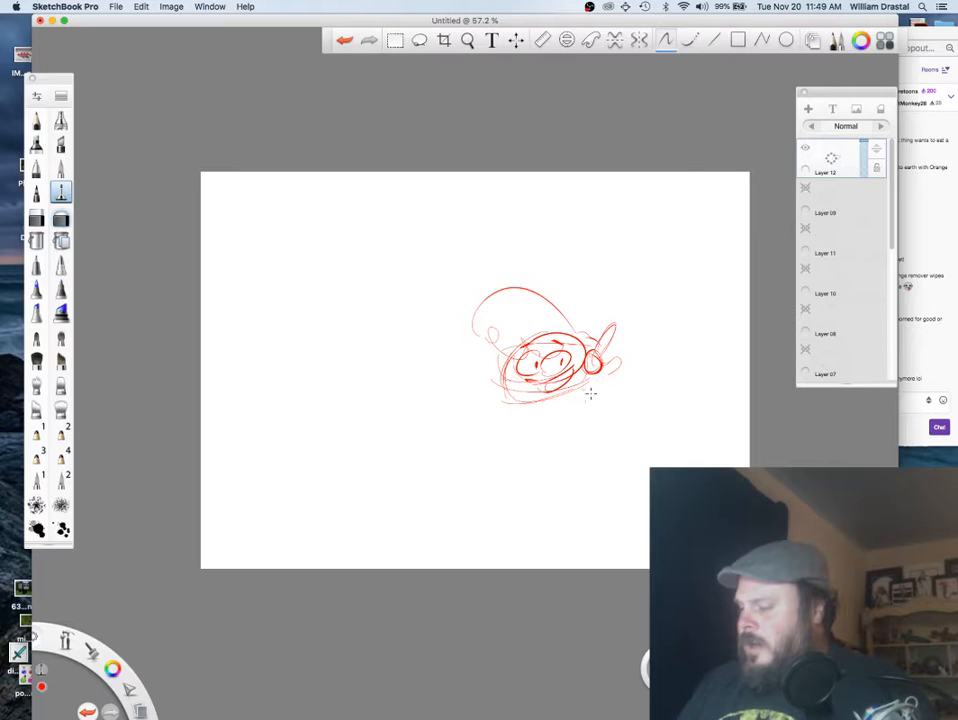
pyautogui.moveTo(588, 391); pyautogui.dragTo(629, 451)
pyautogui.moveTo(527, 414); pyautogui.dragTo(535, 475)
pyautogui.moveTo(526, 440); pyautogui.dragTo(545, 497)
pyautogui.moveTo(528, 411); pyautogui.dragTo(564, 487)
pyautogui.moveTo(588, 389); pyautogui.dragTo(586, 496)
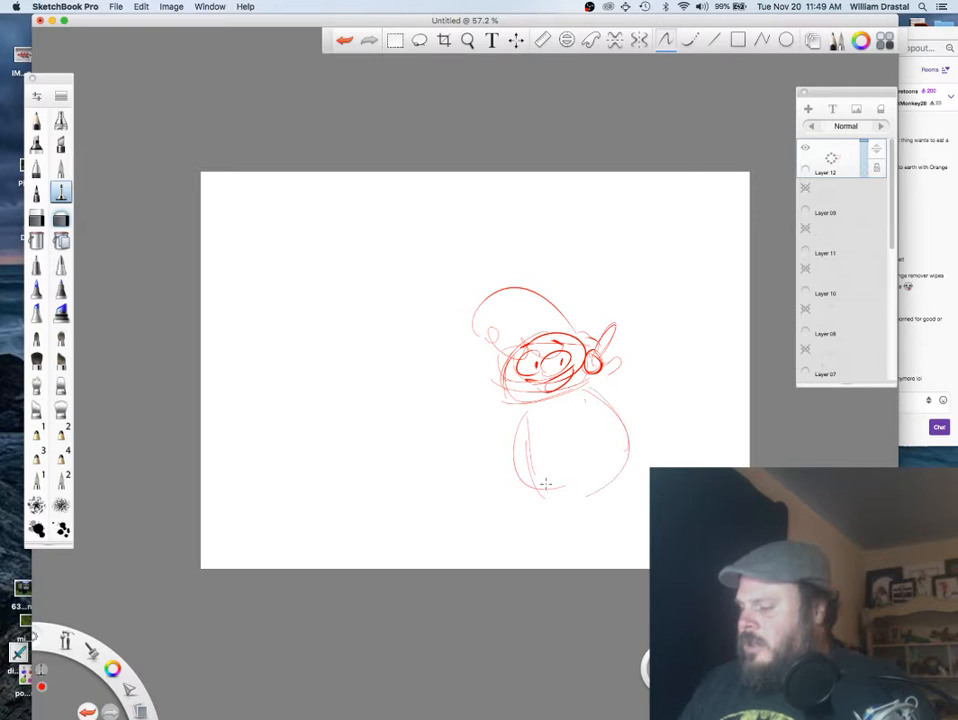
pyautogui.press('super+z')
pyautogui.press('super+z')
pyautogui.press('super+z')
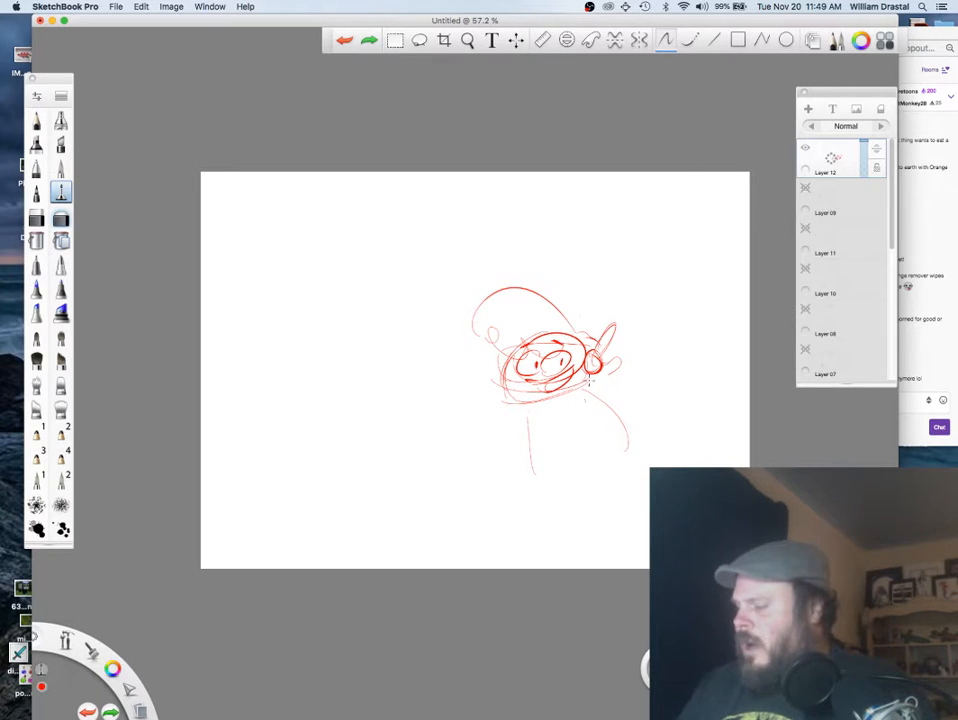
pyautogui.press('super+z')
# Step: Rough in a round, plump body beneath the head and darken its front and back contours
pyautogui.moveTo(592, 378); pyautogui.dragTo(626, 450)
pyautogui.moveTo(521, 420)
pyautogui.mouseDown()
pyautogui.moveTo(536, 453)
pyautogui.moveTo(581, 471)
pyautogui.mouseUp()
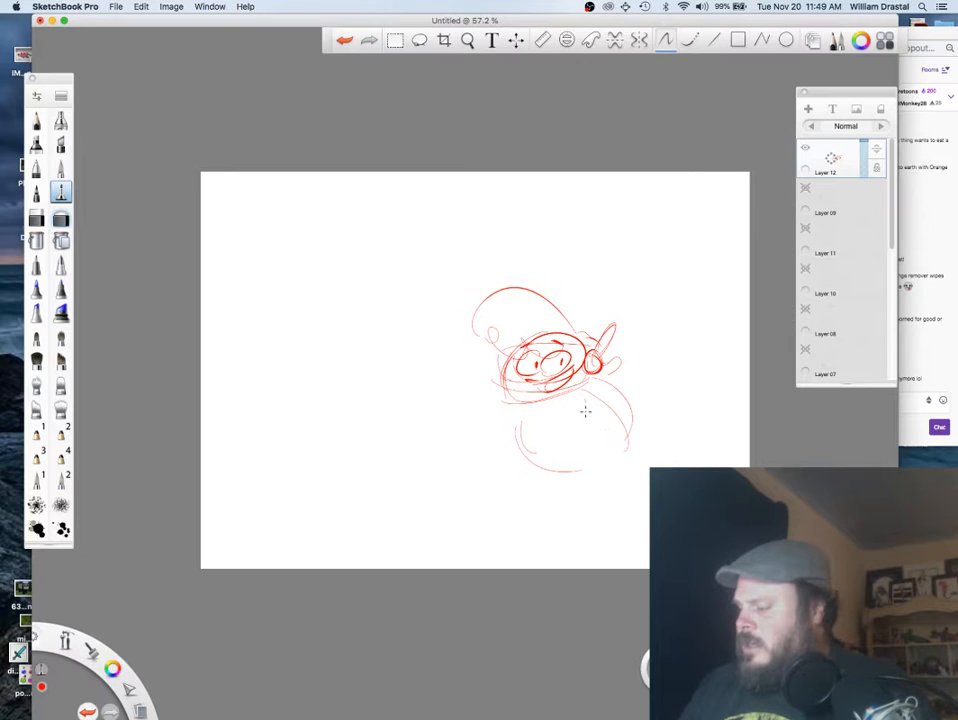
pyautogui.moveTo(534, 402); pyautogui.dragTo(548, 477)
pyautogui.moveTo(590, 380); pyautogui.dragTo(625, 473)
pyautogui.moveTo(526, 446)
pyautogui.mouseDown()
pyautogui.moveTo(560, 489)
pyautogui.moveTo(570, 481)
pyautogui.mouseUp()
pyautogui.moveTo(527, 460); pyautogui.dragTo(552, 492)
pyautogui.moveTo(524, 433); pyautogui.dragTo(543, 485)
pyautogui.moveTo(540, 484); pyautogui.dragTo(628, 482)
pyautogui.moveTo(604, 390); pyautogui.dragTo(630, 472)
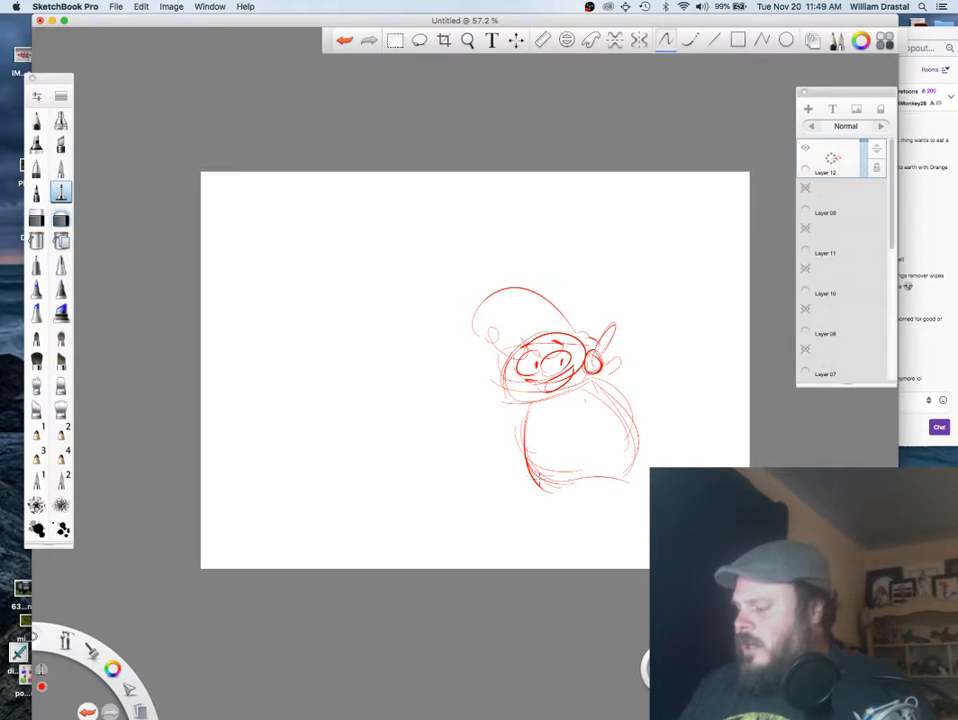
pyautogui.moveTo(523, 445)
pyautogui.mouseDown()
pyautogui.moveTo(562, 399)
pyautogui.moveTo(631, 466)
pyautogui.mouseUp()
# Step: Darken the character's jaw line and add a V-shaped collar, a waistline and a lower hem to the body
pyautogui.moveTo(508, 350)
pyautogui.mouseDown()
pyautogui.moveTo(533, 401)
pyautogui.moveTo(588, 380)
pyautogui.mouseUp()
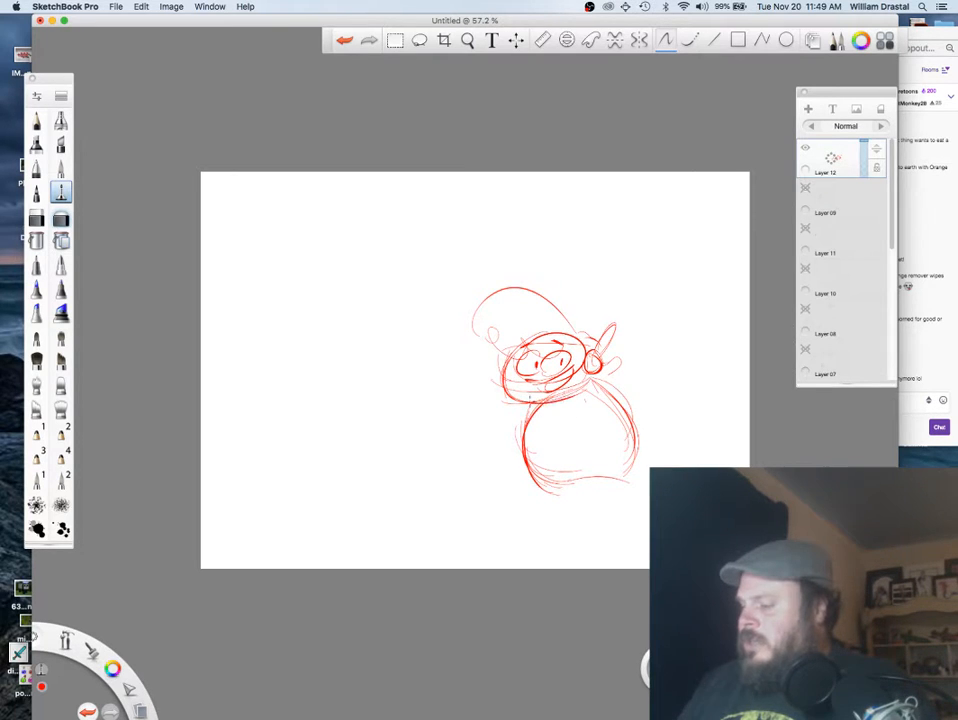
pyautogui.moveTo(532, 402)
pyautogui.mouseDown()
pyautogui.moveTo(592, 376)
pyautogui.moveTo(536, 404)
pyautogui.moveTo(577, 397)
pyautogui.mouseUp()
pyautogui.moveTo(526, 445)
pyautogui.mouseDown()
pyautogui.moveTo(560, 495)
pyautogui.moveTo(576, 480)
pyautogui.moveTo(619, 493)
pyautogui.mouseUp()
pyautogui.moveTo(627, 443); pyautogui.dragTo(632, 487)
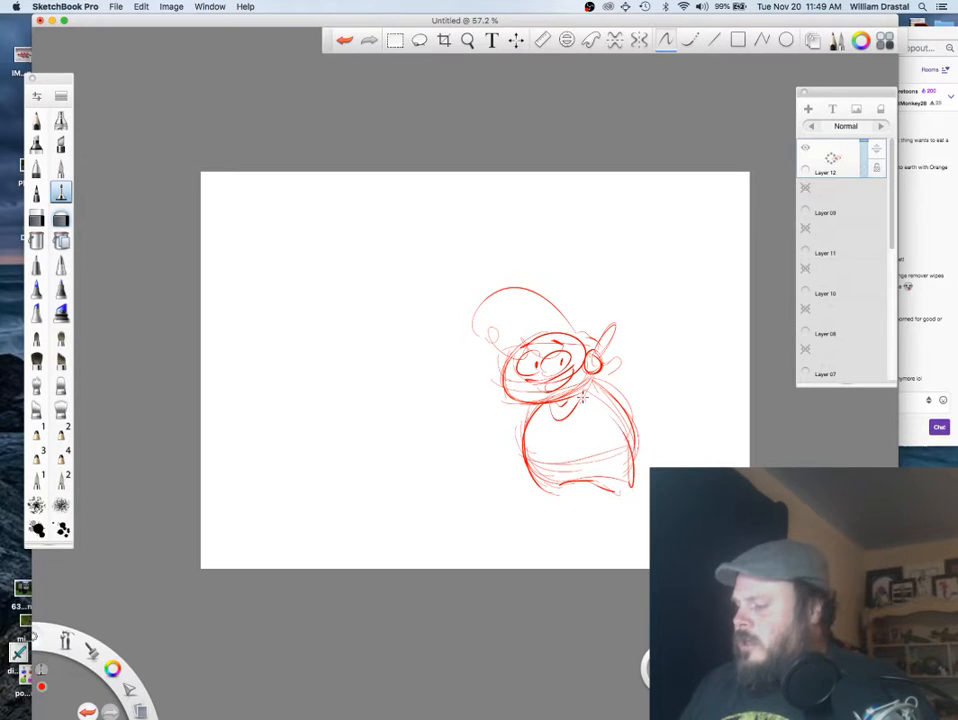
# Step: Draw short legs with pointed feet and a belt with a small oval buckle on the character
pyautogui.moveTo(546, 496)
pyautogui.mouseDown()
pyautogui.moveTo(533, 508)
pyautogui.moveTo(617, 490)
pyautogui.mouseUp()
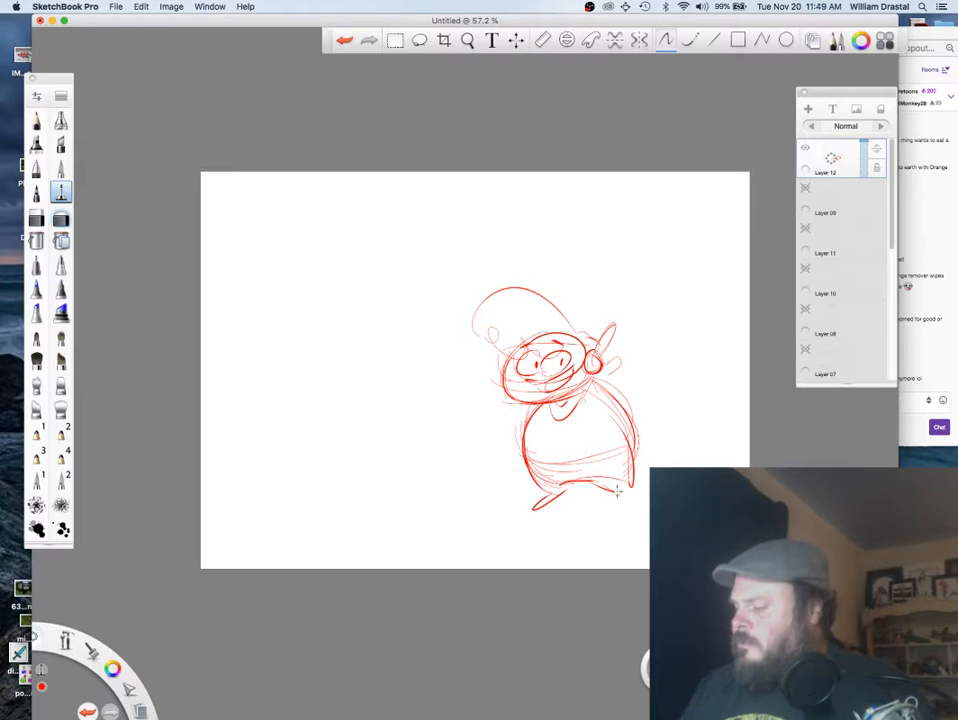
pyautogui.press('super+z')
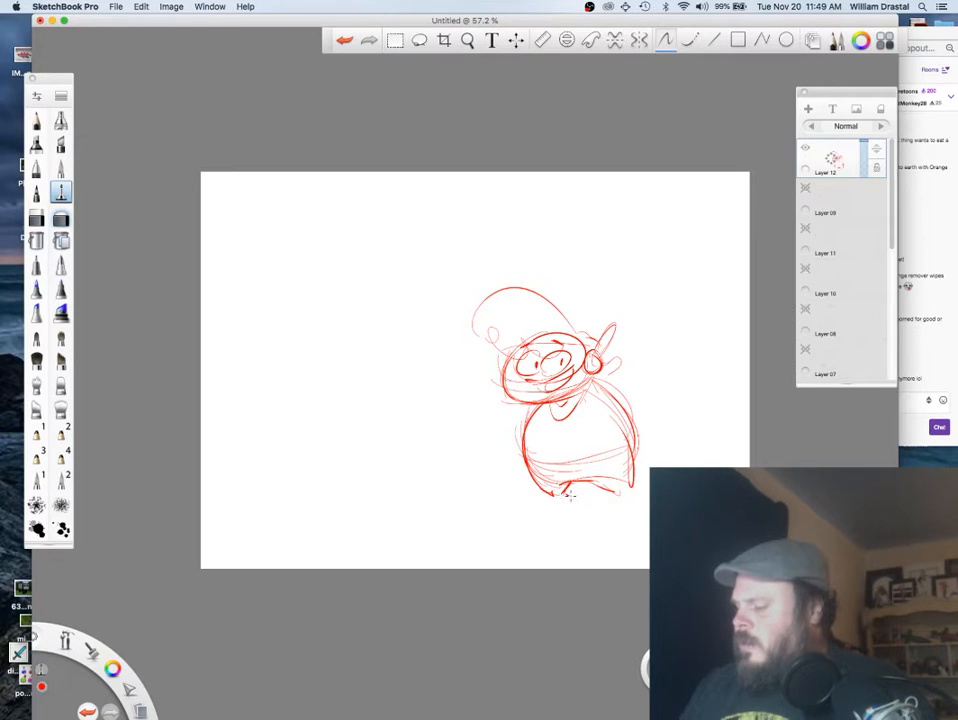
pyautogui.moveTo(553, 495)
pyautogui.mouseDown()
pyautogui.moveTo(600, 499)
pyautogui.moveTo(572, 494)
pyautogui.moveTo(587, 465)
pyautogui.moveTo(639, 502)
pyautogui.mouseUp()
pyautogui.moveTo(525, 461)
pyautogui.mouseDown()
pyautogui.moveTo(628, 448)
pyautogui.moveTo(556, 466)
pyautogui.mouseUp()
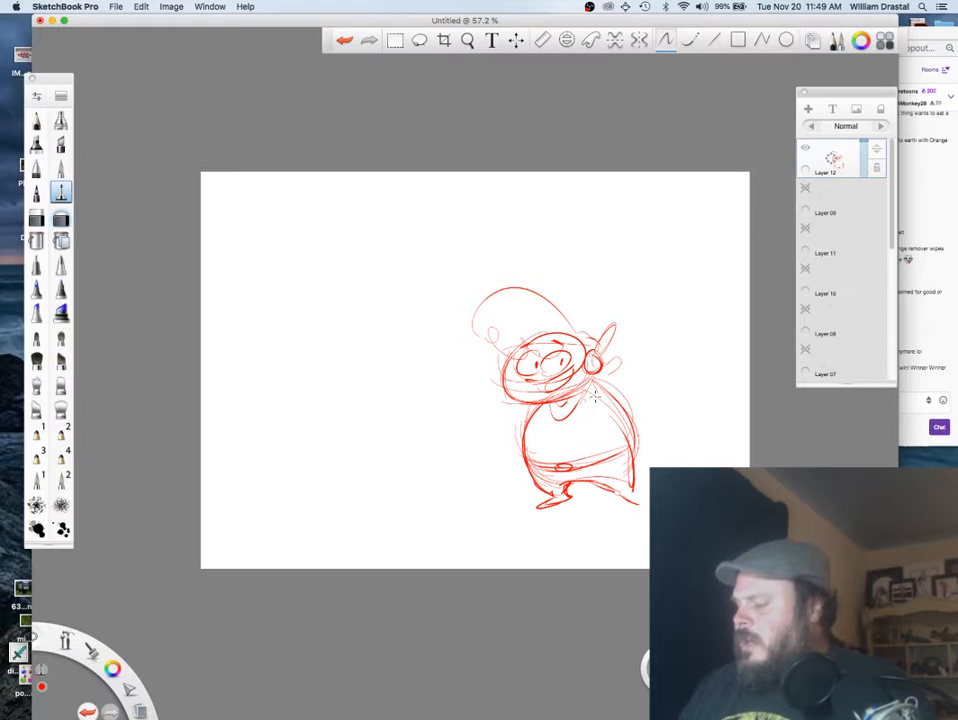
pyautogui.moveTo(604, 408)
pyautogui.mouseDown()
pyautogui.moveTo(622, 422)
pyautogui.moveTo(634, 500)
pyautogui.moveTo(648, 501)
pyautogui.mouseUp()
pyautogui.moveTo(648, 504)
pyautogui.mouseDown()
pyautogui.moveTo(632, 502)
pyautogui.moveTo(639, 488)
pyautogui.mouseUp()
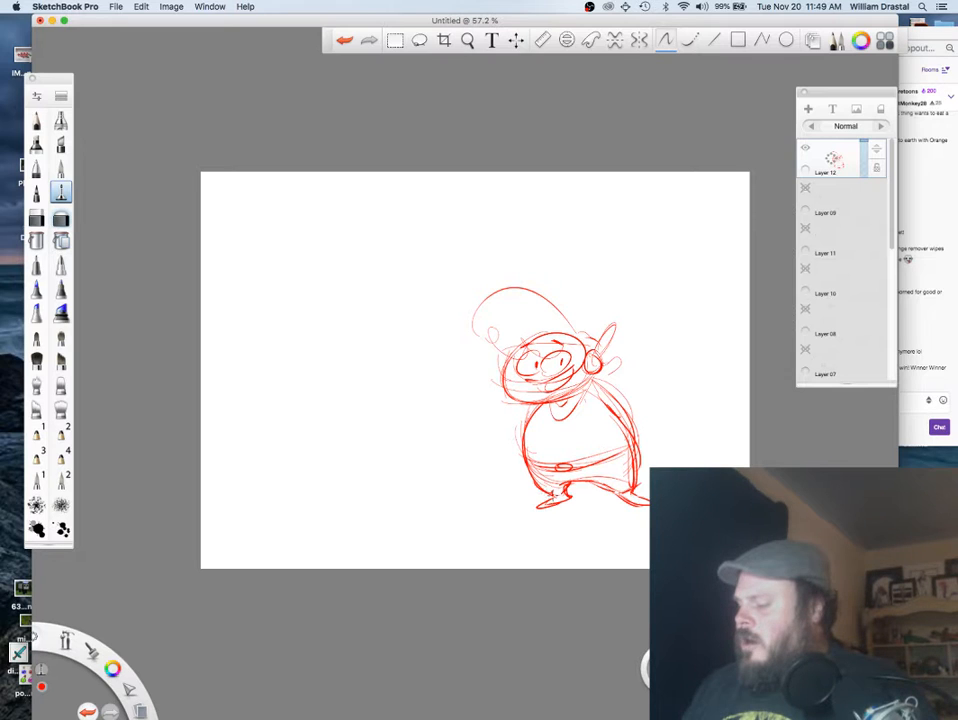
# Step: Darken the torso, front foot and open smile, and add rounded shapes behind the ear
pyautogui.moveTo(558, 499)
pyautogui.mouseDown()
pyautogui.moveTo(529, 510)
pyautogui.moveTo(540, 406)
pyautogui.moveTo(574, 367)
pyautogui.moveTo(547, 384)
pyautogui.mouseUp()
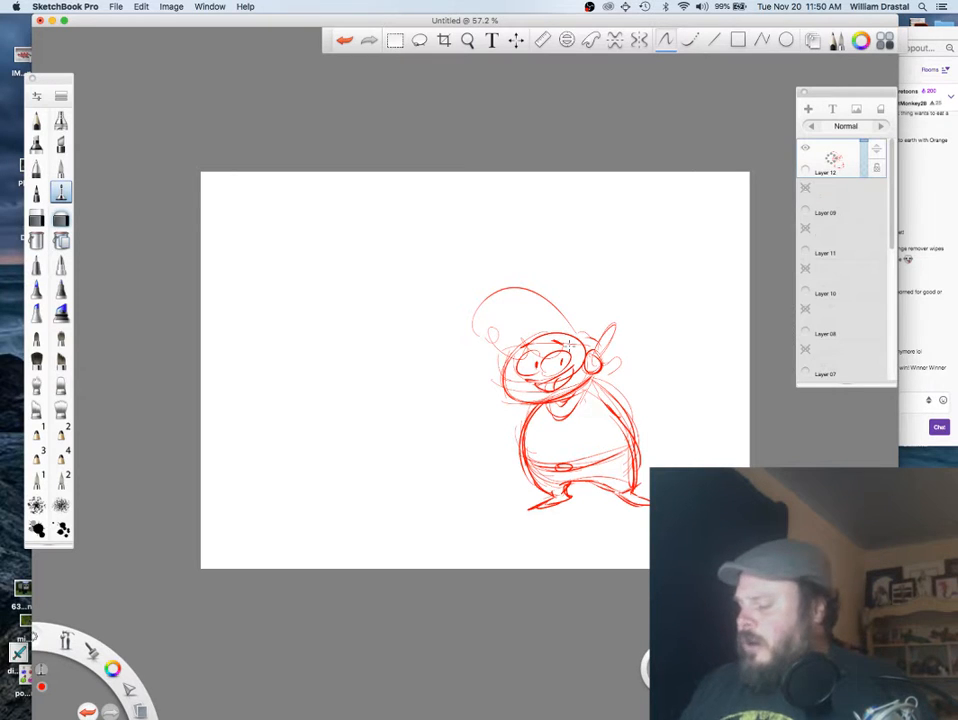
pyautogui.moveTo(604, 367)
pyautogui.mouseDown()
pyautogui.moveTo(622, 355)
pyautogui.moveTo(602, 379)
pyautogui.mouseUp()
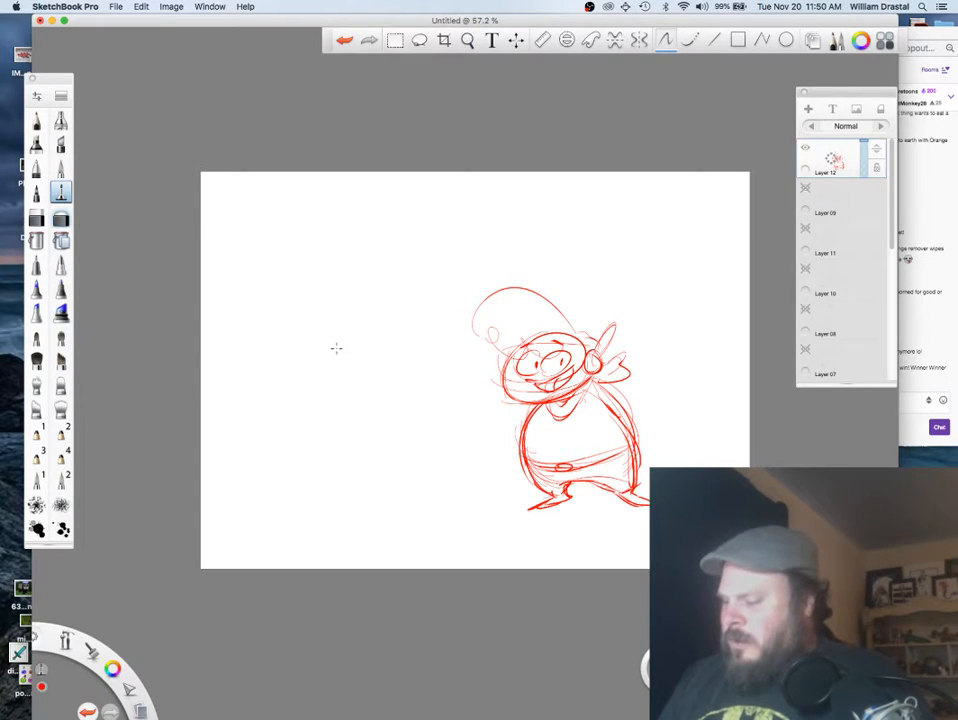
# Step: Rough in a round head with a wide jaw for a second character facing the first, and darken its contour
pyautogui.moveTo(372, 345)
pyautogui.mouseDown()
pyautogui.moveTo(386, 418)
pyautogui.moveTo(421, 400)
pyautogui.moveTo(428, 438)
pyautogui.moveTo(360, 458)
pyautogui.moveTo(424, 440)
pyautogui.mouseUp()
pyautogui.press('super+z')
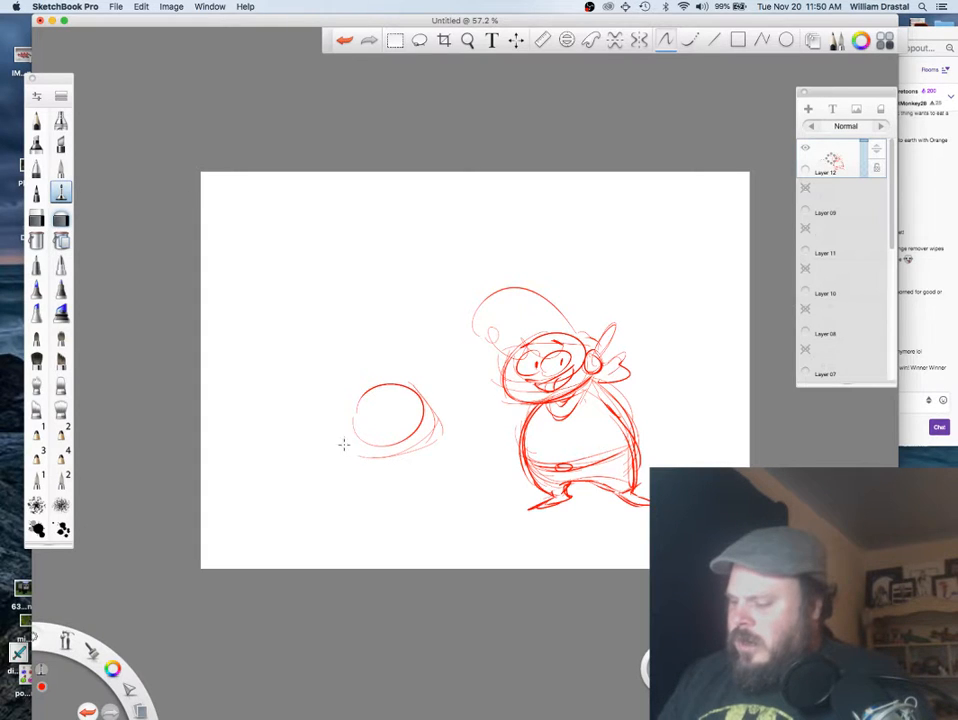
pyautogui.moveTo(343, 444); pyautogui.dragTo(348, 428)
pyautogui.press('super+z')
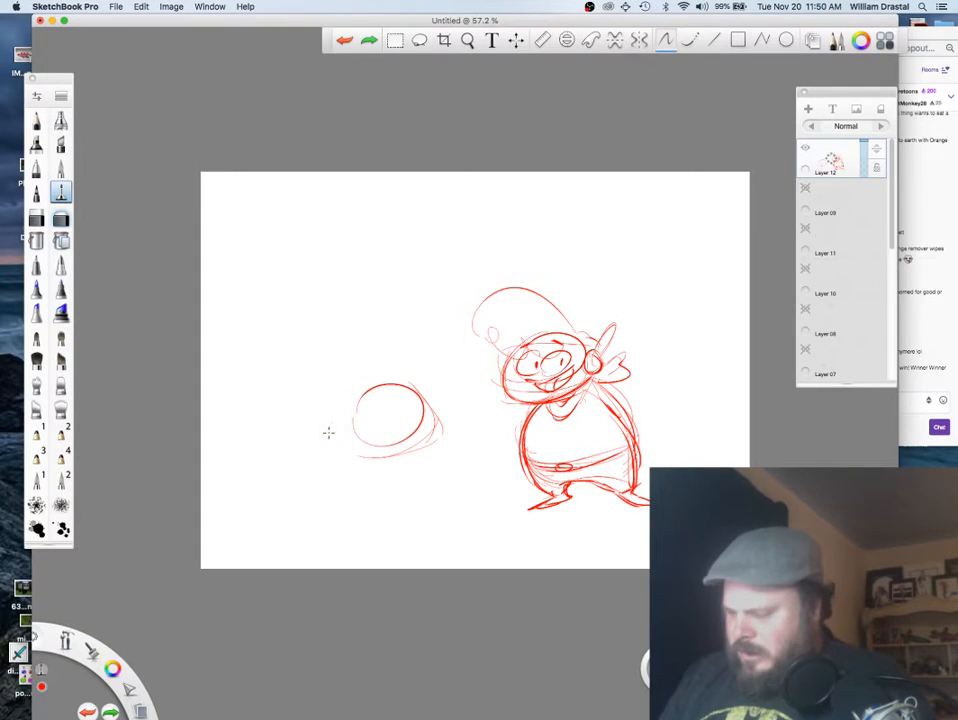
pyautogui.moveTo(433, 418)
pyautogui.mouseDown()
pyautogui.moveTo(434, 433)
pyautogui.moveTo(353, 459)
pyautogui.mouseUp()
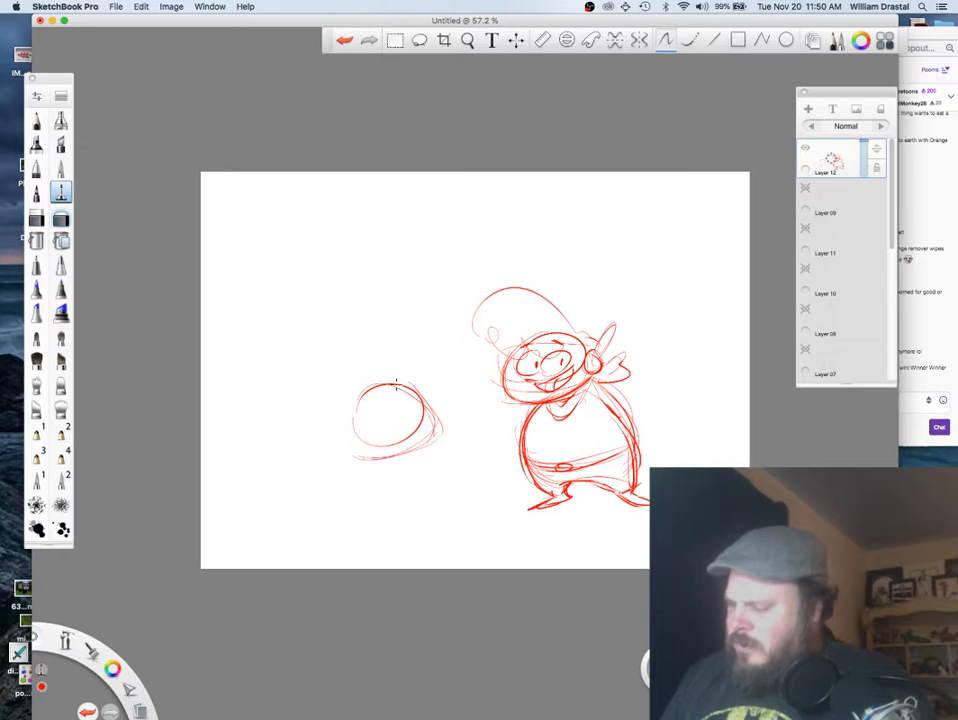
pyautogui.moveTo(357, 393); pyautogui.dragTo(342, 456)
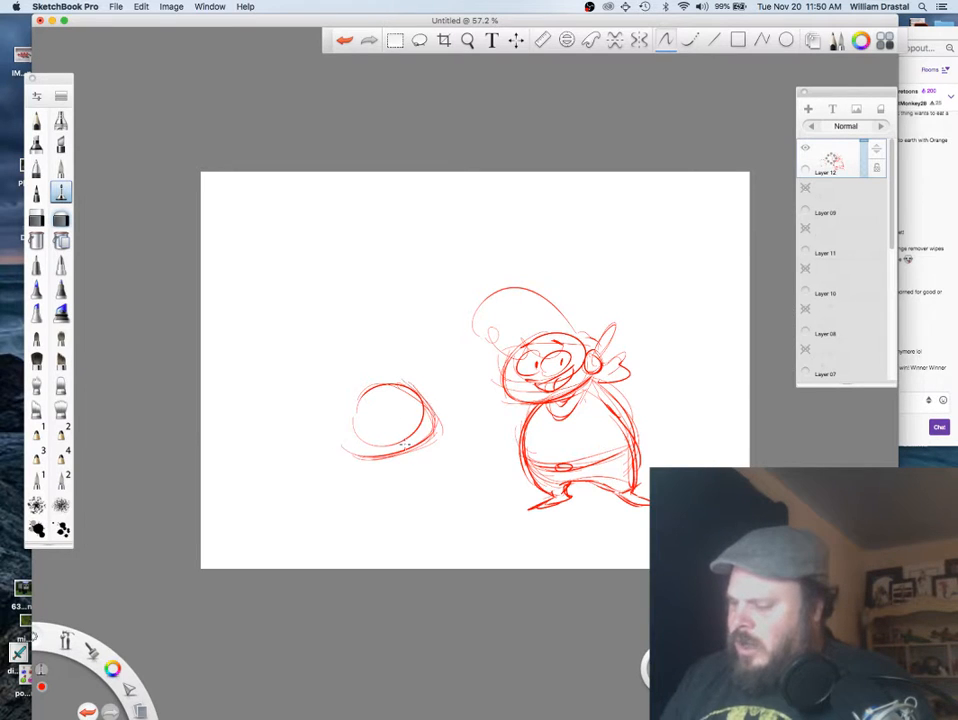
# Step: Draw the second character's eyes, smile and brows, then its ear with side tufts and a tall rounded cap
pyautogui.moveTo(389, 406)
pyautogui.mouseDown()
pyautogui.moveTo(398, 392)
pyautogui.moveTo(404, 402)
pyautogui.moveTo(376, 413)
pyautogui.mouseUp()
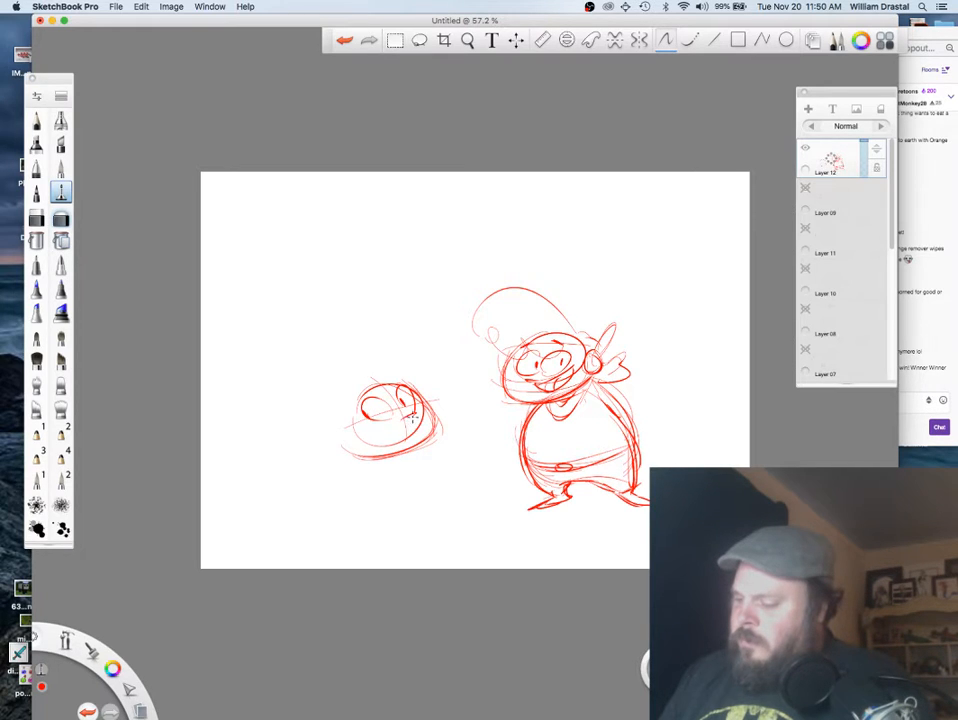
pyautogui.moveTo(419, 427)
pyautogui.mouseDown()
pyautogui.moveTo(373, 424)
pyautogui.moveTo(413, 422)
pyautogui.mouseUp()
pyautogui.moveTo(322, 430)
pyautogui.mouseDown()
pyautogui.moveTo(345, 438)
pyautogui.moveTo(322, 430)
pyautogui.mouseUp()
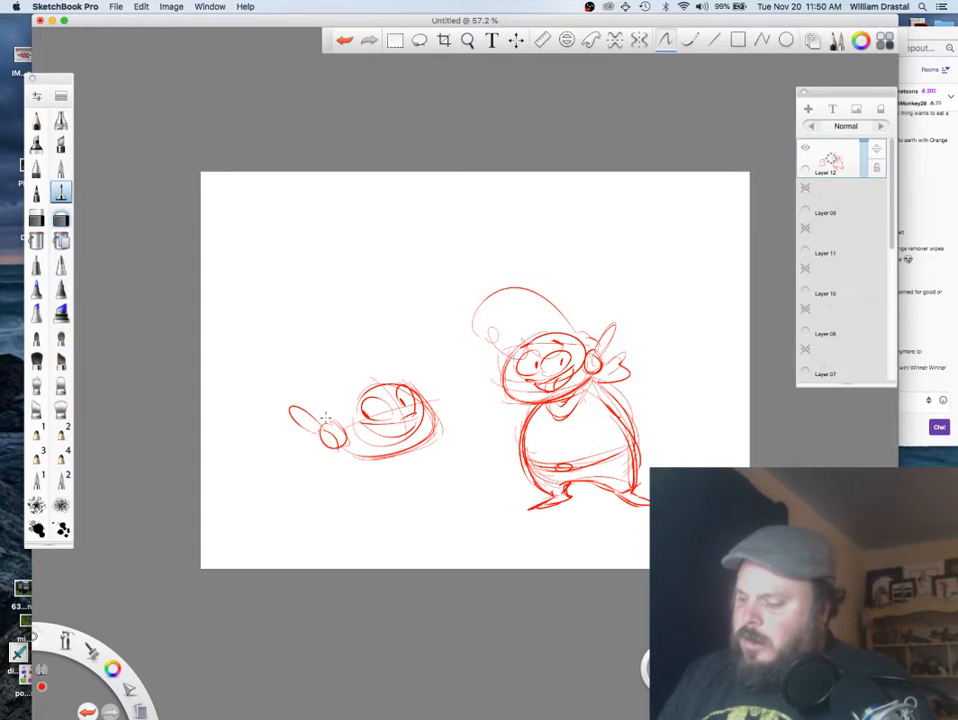
pyautogui.moveTo(392, 378)
pyautogui.mouseDown()
pyautogui.moveTo(381, 410)
pyautogui.moveTo(336, 414)
pyautogui.moveTo(429, 383)
pyautogui.moveTo(379, 416)
pyautogui.moveTo(434, 390)
pyautogui.moveTo(357, 416)
pyautogui.moveTo(400, 400)
pyautogui.mouseUp()
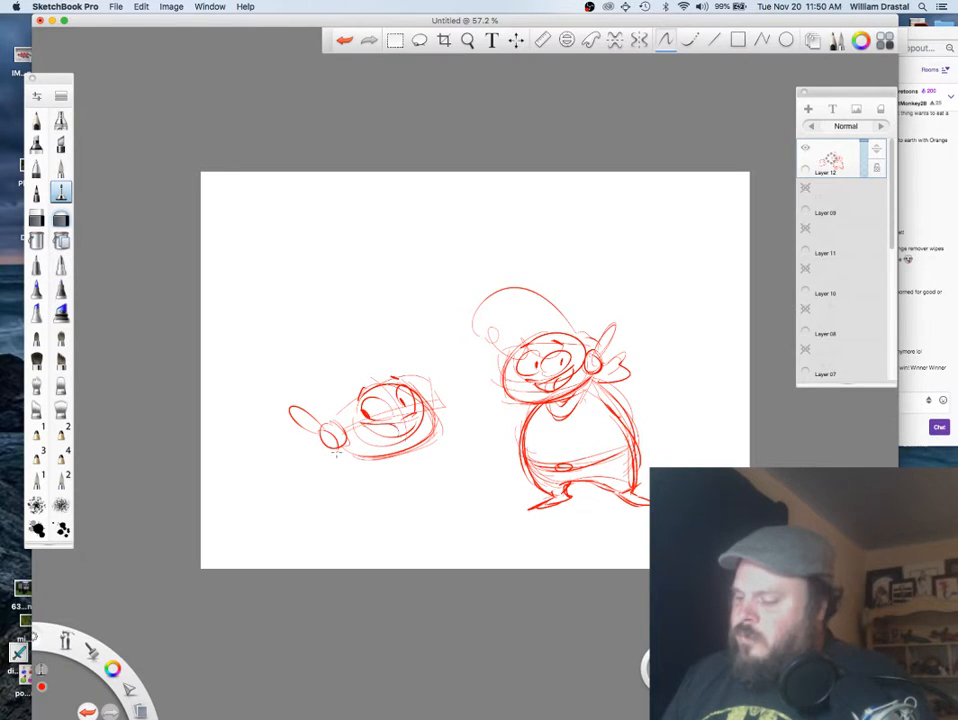
pyautogui.moveTo(325, 395)
pyautogui.mouseDown()
pyautogui.moveTo(343, 338)
pyautogui.moveTo(379, 333)
pyautogui.moveTo(415, 372)
pyautogui.mouseUp()
pyautogui.moveTo(300, 454); pyautogui.dragTo(340, 447)
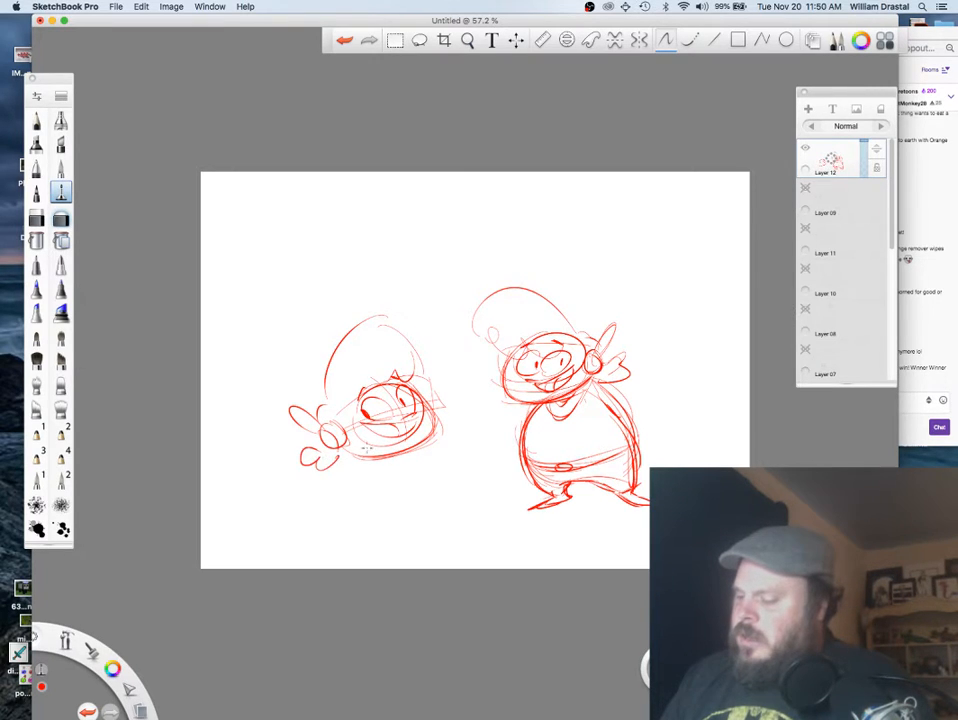
# Step: Rough in the second character's round body, extend the upper ear tuft, and sketch a spread-fingered hand over the belly
pyautogui.moveTo(340, 493)
pyautogui.mouseDown()
pyautogui.moveTo(403, 482)
pyautogui.moveTo(411, 517)
pyautogui.moveTo(345, 483)
pyautogui.moveTo(376, 528)
pyautogui.moveTo(414, 462)
pyautogui.moveTo(358, 543)
pyautogui.mouseUp()
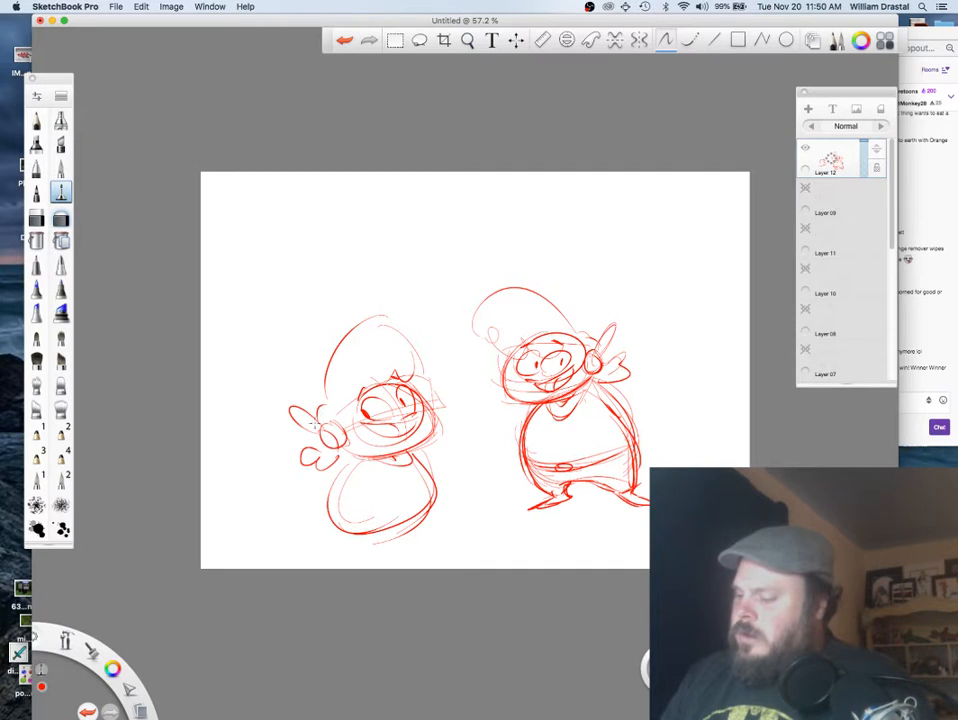
pyautogui.press('super+z')
pyautogui.moveTo(316, 431)
pyautogui.mouseDown()
pyautogui.moveTo(281, 403)
pyautogui.moveTo(318, 420)
pyautogui.mouseUp()
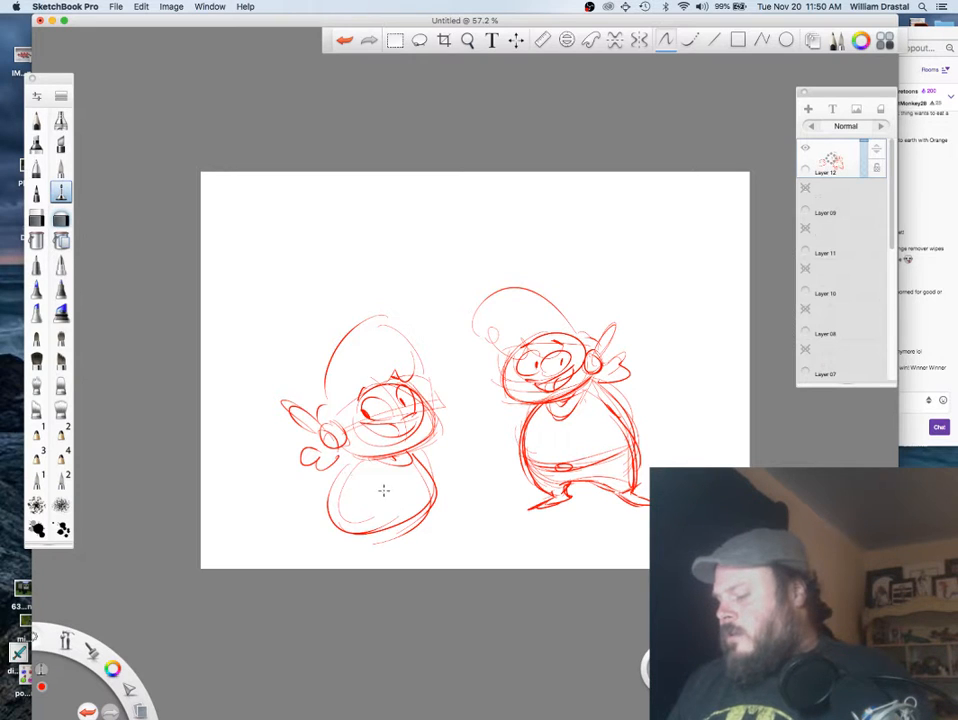
pyautogui.moveTo(381, 498); pyautogui.dragTo(406, 484)
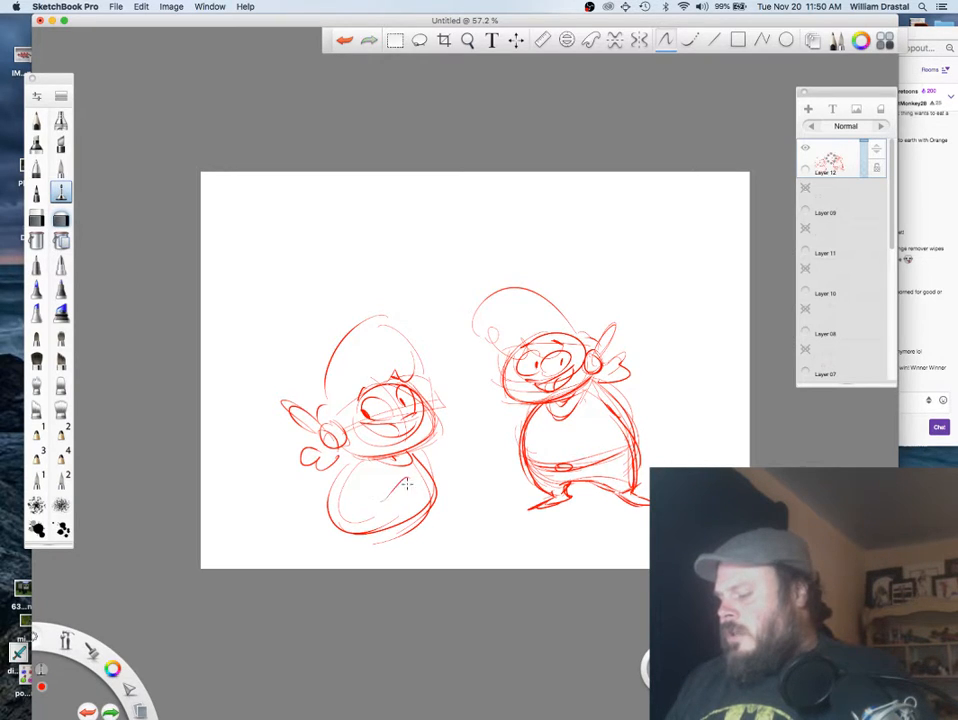
pyautogui.press('super+z')
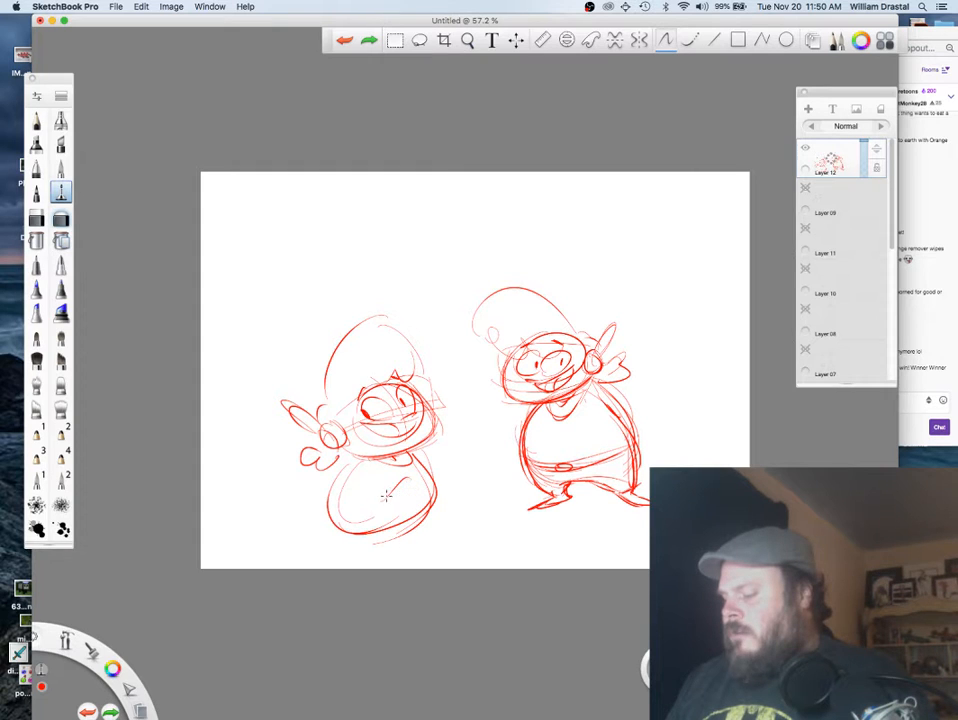
pyautogui.moveTo(398, 484); pyautogui.dragTo(380, 514)
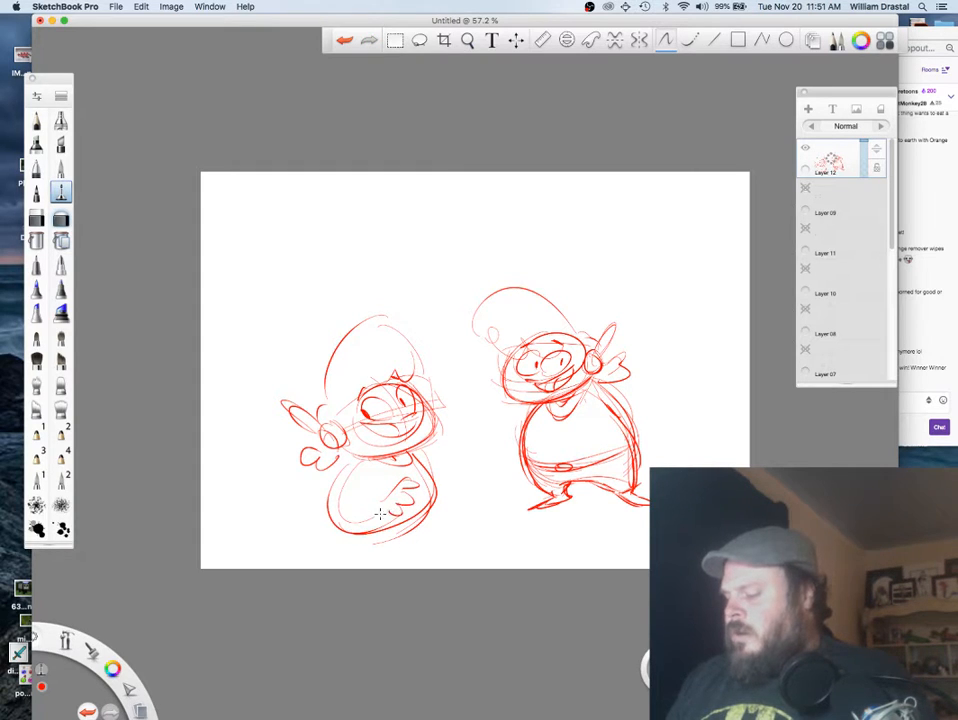
# Step: Draw the bent arm leading to the belly hand and darken the sleeve and lower body contours
pyautogui.moveTo(318, 478)
pyautogui.mouseDown()
pyautogui.moveTo(341, 522)
pyautogui.moveTo(336, 537)
pyautogui.mouseUp()
pyautogui.moveTo(326, 462); pyautogui.dragTo(314, 528)
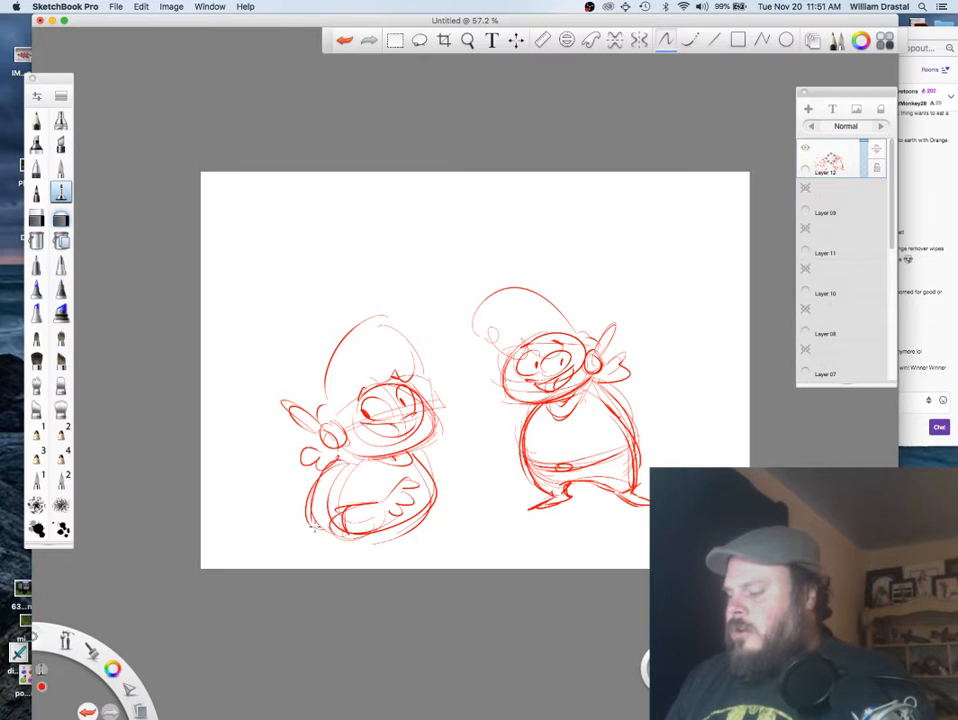
pyautogui.moveTo(361, 471)
pyautogui.mouseDown()
pyautogui.moveTo(357, 503)
pyautogui.moveTo(333, 529)
pyautogui.moveTo(384, 526)
pyautogui.mouseUp()
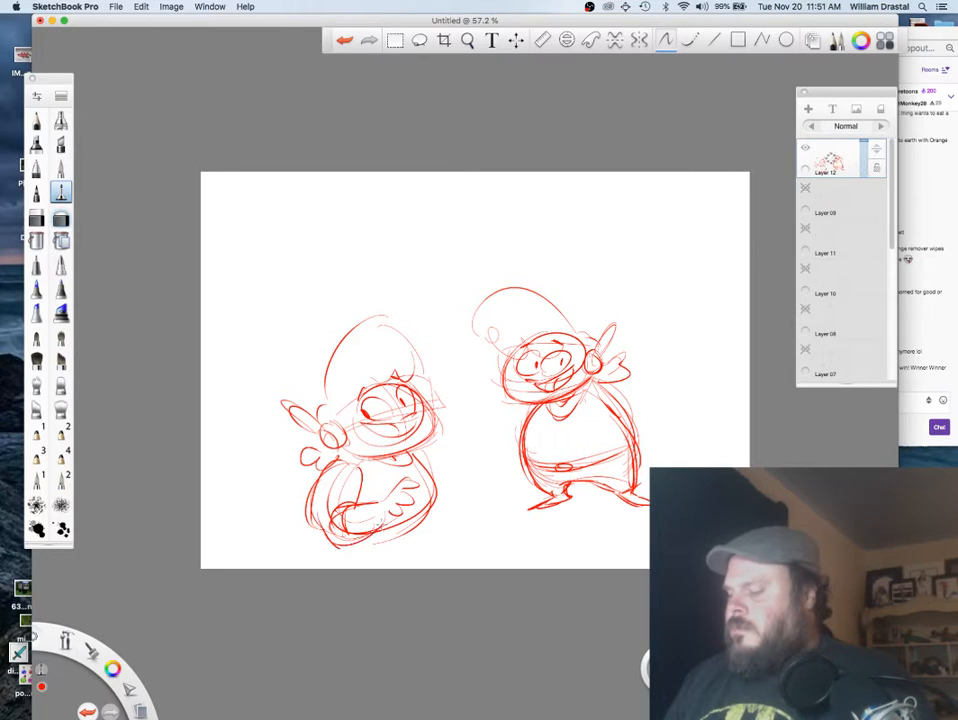
pyautogui.moveTo(322, 475); pyautogui.dragTo(320, 545)
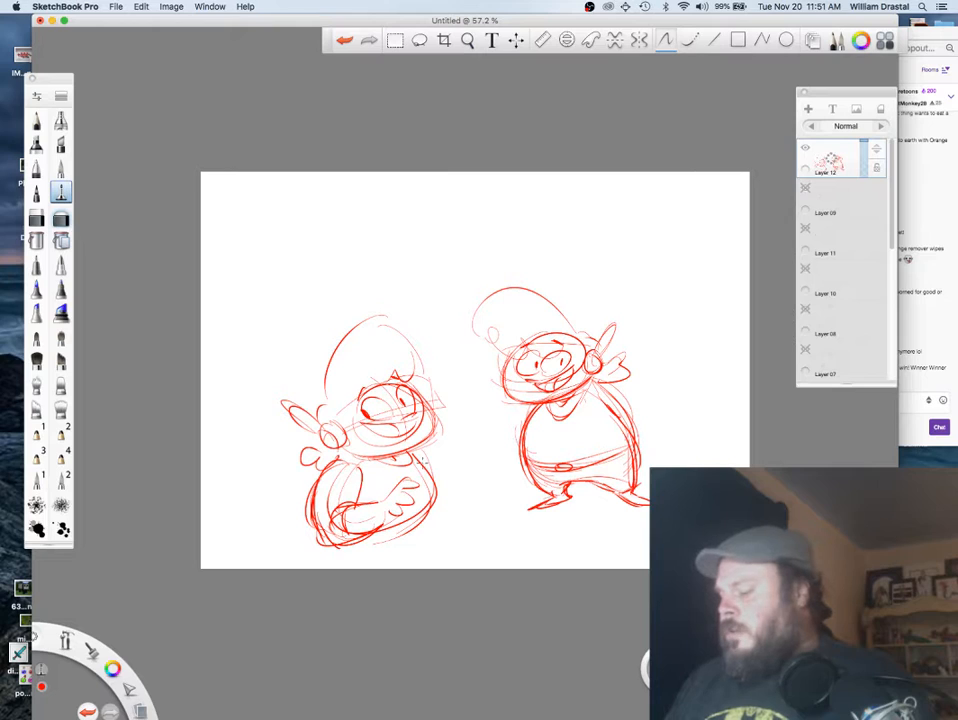
pyautogui.moveTo(437, 489); pyautogui.dragTo(433, 519)
pyautogui.moveTo(434, 484)
pyautogui.mouseDown()
pyautogui.moveTo(441, 516)
pyautogui.moveTo(353, 551)
pyautogui.mouseUp()
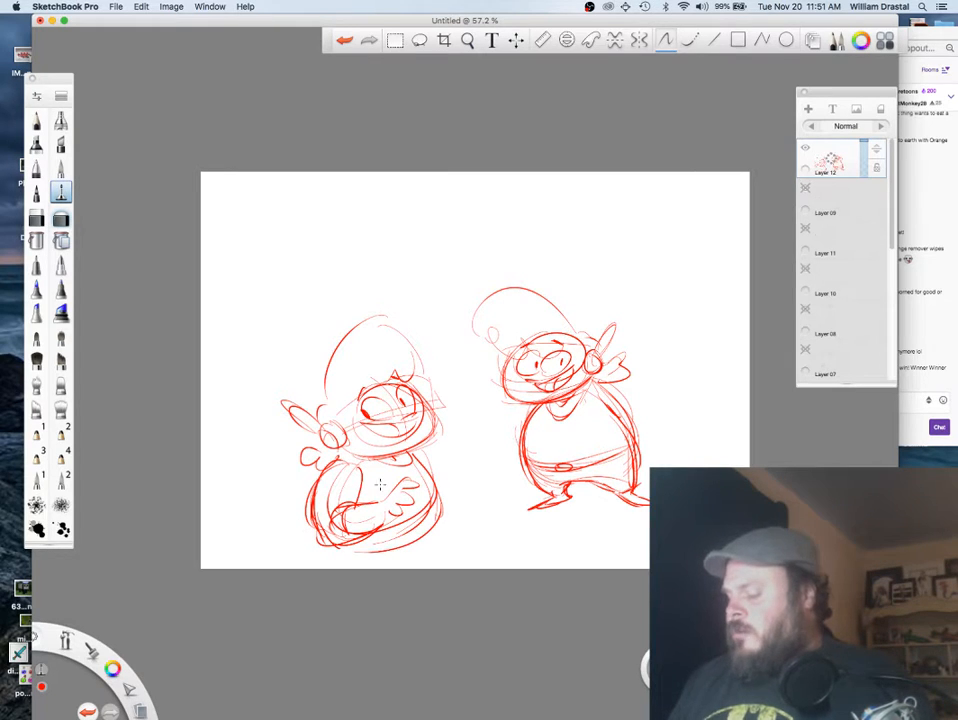
# Step: Sketch the second character's other hand and arm, extended toward the first character
pyautogui.moveTo(440, 468)
pyautogui.mouseDown()
pyautogui.moveTo(446, 490)
pyautogui.moveTo(461, 486)
pyautogui.mouseUp()
pyautogui.press('super+z')
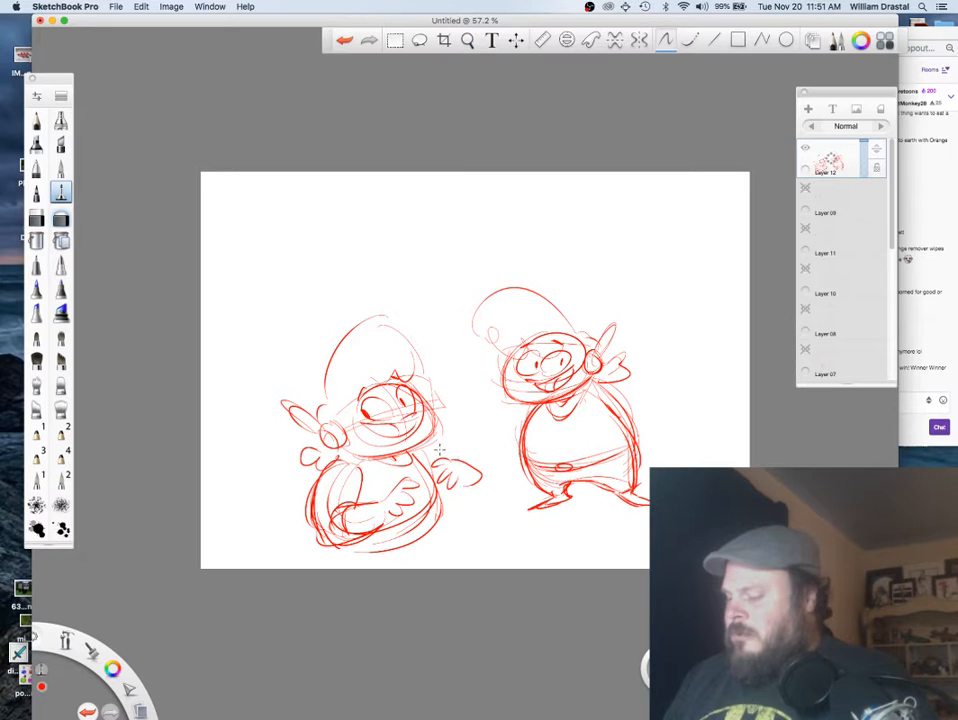
pyautogui.moveTo(416, 449)
pyautogui.mouseDown()
pyautogui.moveTo(463, 478)
pyautogui.moveTo(475, 475)
pyautogui.moveTo(424, 464)
pyautogui.moveTo(457, 467)
pyautogui.moveTo(450, 497)
pyautogui.moveTo(478, 480)
pyautogui.mouseUp()
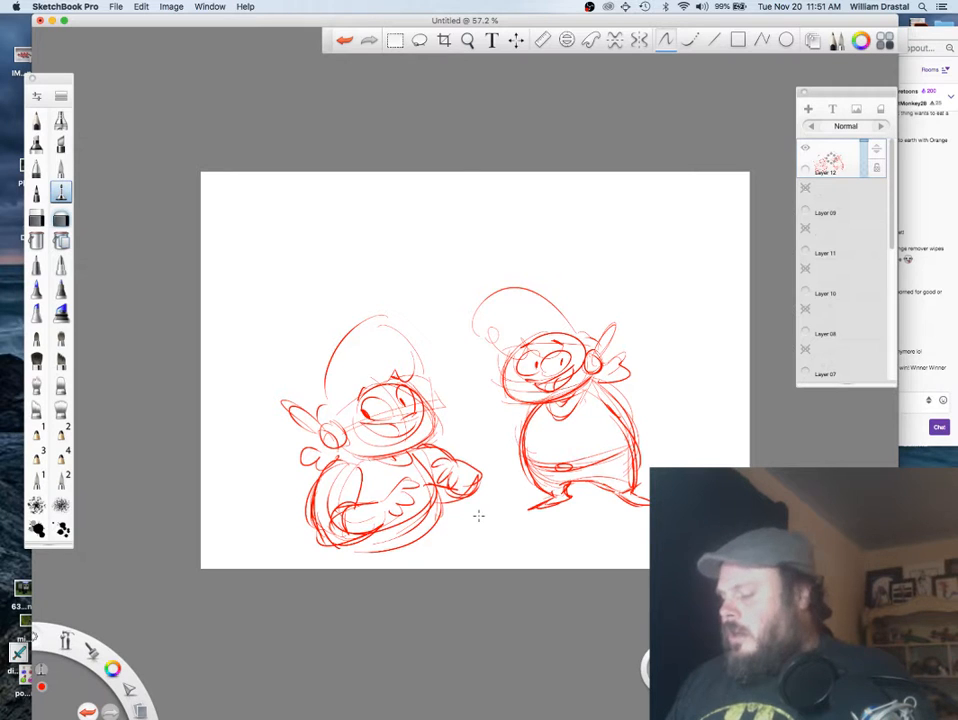
# Step: Hide the two-character sketch and, on a new layer, rough in a tall, thin figure with an oval head and long legs
pyautogui.click(806, 148)
pyautogui.moveTo(831, 159); pyautogui.dragTo(829, 128)
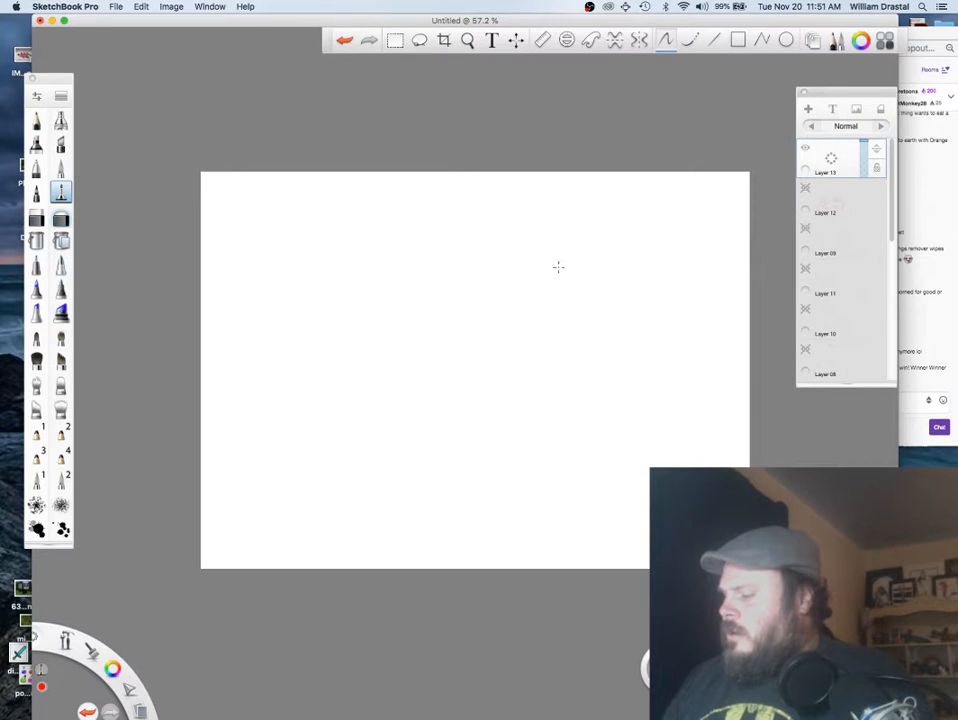
pyautogui.moveTo(558, 267)
pyautogui.mouseDown()
pyautogui.moveTo(594, 248)
pyautogui.moveTo(612, 266)
pyautogui.moveTo(569, 277)
pyautogui.moveTo(592, 272)
pyautogui.moveTo(575, 252)
pyautogui.moveTo(606, 251)
pyautogui.moveTo(592, 304)
pyautogui.moveTo(596, 271)
pyautogui.moveTo(560, 272)
pyautogui.moveTo(611, 271)
pyautogui.moveTo(560, 275)
pyautogui.moveTo(573, 281)
pyautogui.moveTo(606, 256)
pyautogui.moveTo(579, 256)
pyautogui.moveTo(579, 271)
pyautogui.moveTo(611, 269)
pyautogui.moveTo(586, 302)
pyautogui.moveTo(592, 349)
pyautogui.moveTo(601, 349)
pyautogui.moveTo(587, 366)
pyautogui.moveTo(588, 445)
pyautogui.mouseUp()
pyautogui.moveTo(595, 380)
pyautogui.mouseDown()
pyautogui.moveTo(605, 447)
pyautogui.moveTo(580, 455)
pyautogui.moveTo(625, 415)
pyautogui.moveTo(625, 443)
pyautogui.mouseUp()
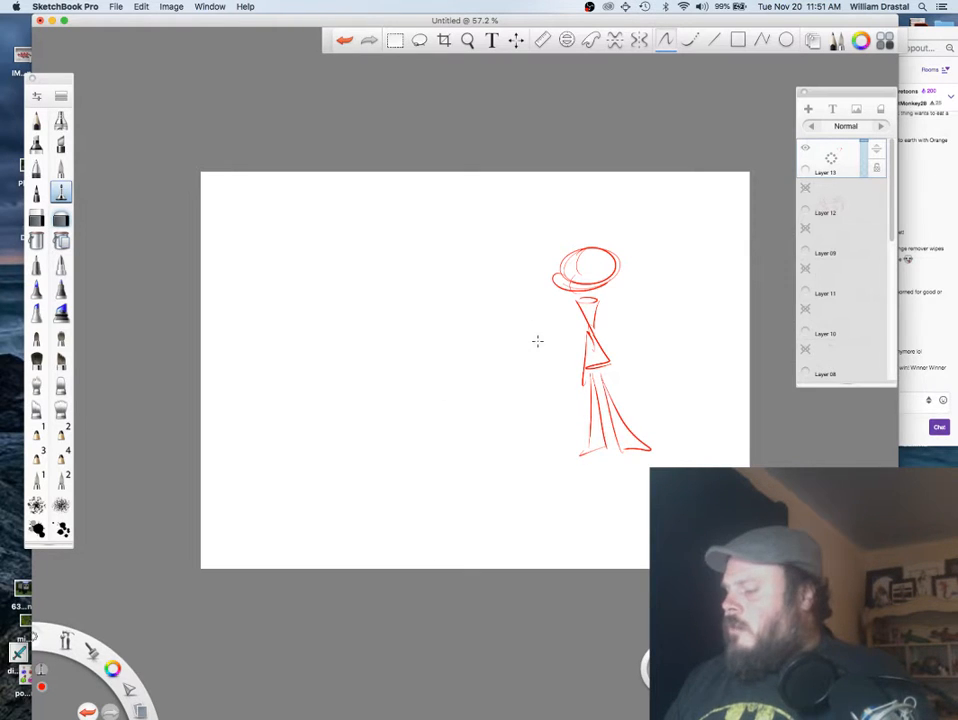
# Step: Rough in a short, plump figure beside the tall one, with a round head, pear-shaped body and small feet
pyautogui.moveTo(477, 355)
pyautogui.mouseDown()
pyautogui.moveTo(520, 372)
pyautogui.moveTo(480, 345)
pyautogui.moveTo(536, 398)
pyautogui.mouseUp()
pyautogui.moveTo(496, 390)
pyautogui.mouseDown()
pyautogui.moveTo(488, 426)
pyautogui.moveTo(517, 381)
pyautogui.moveTo(502, 431)
pyautogui.moveTo(495, 394)
pyautogui.moveTo(491, 428)
pyautogui.moveTo(488, 396)
pyautogui.moveTo(513, 430)
pyautogui.moveTo(536, 413)
pyautogui.moveTo(521, 380)
pyautogui.mouseUp()
pyautogui.moveTo(496, 437); pyautogui.dragTo(494, 451)
pyautogui.press('super+z')
pyautogui.press('super+z')
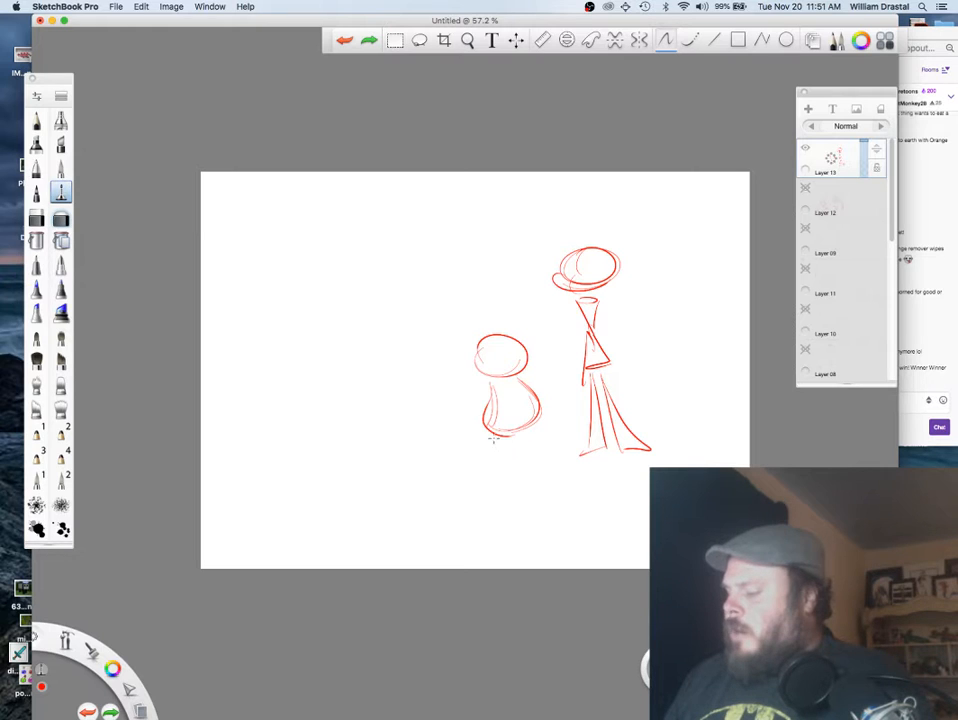
pyautogui.moveTo(508, 440)
pyautogui.mouseDown()
pyautogui.moveTo(539, 444)
pyautogui.moveTo(540, 420)
pyautogui.moveTo(514, 376)
pyautogui.mouseUp()
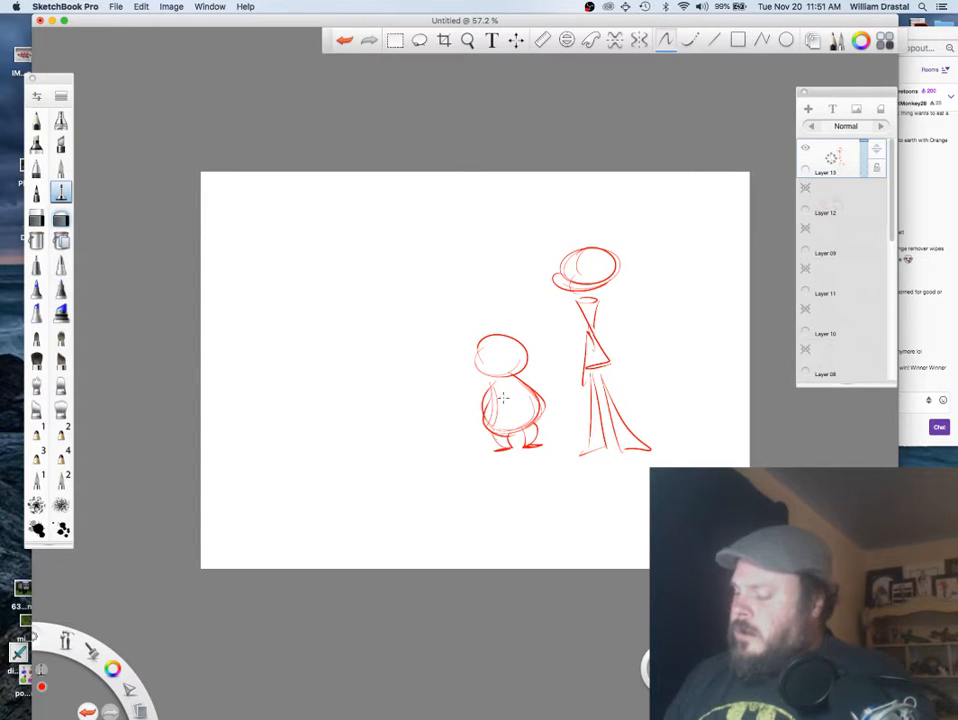
# Step: Add an ear, muzzle line, hanging arm, collar and belt to the short figure, and a neck and collar to the tall one
pyautogui.moveTo(478, 350)
pyautogui.mouseDown()
pyautogui.moveTo(514, 368)
pyautogui.moveTo(504, 357)
pyautogui.moveTo(501, 378)
pyautogui.moveTo(531, 352)
pyautogui.moveTo(465, 372)
pyautogui.mouseUp()
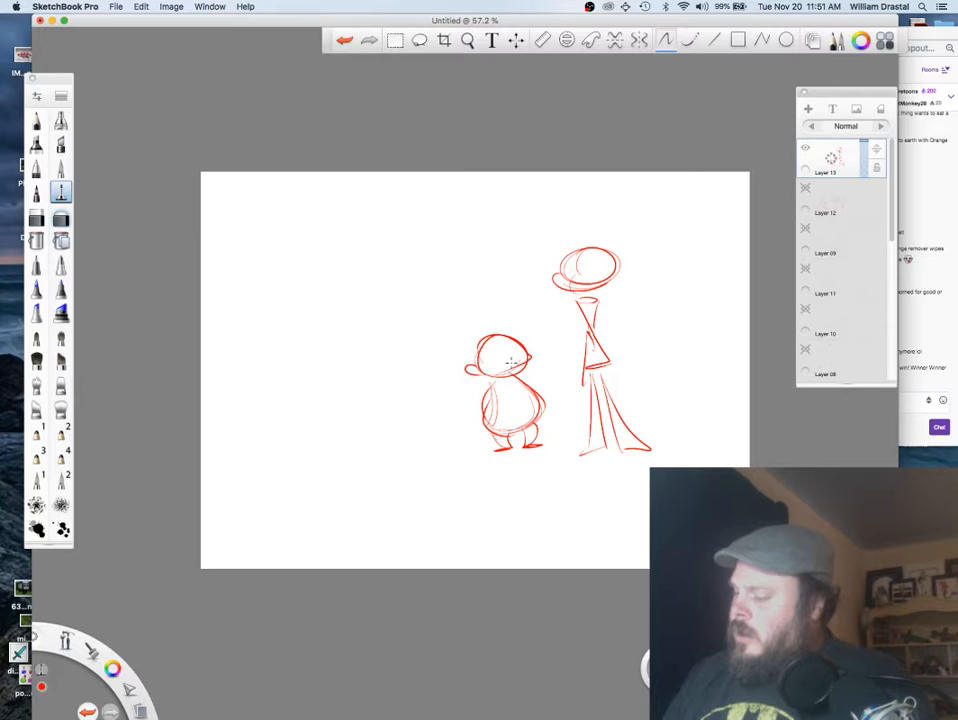
pyautogui.moveTo(505, 336)
pyautogui.mouseDown()
pyautogui.moveTo(478, 374)
pyautogui.moveTo(496, 427)
pyautogui.mouseUp()
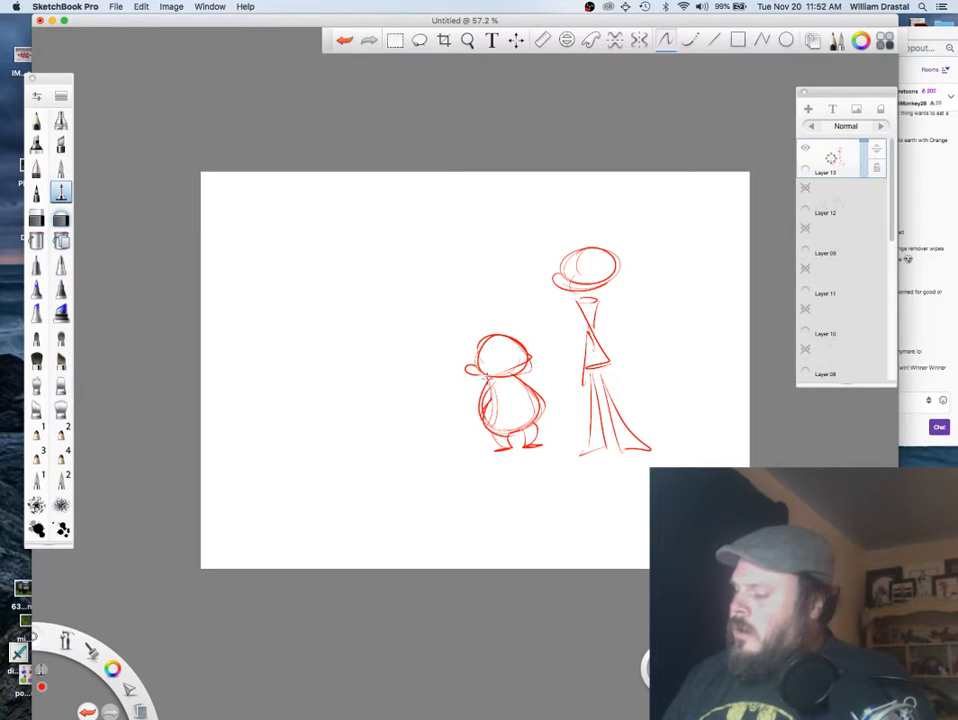
pyautogui.moveTo(489, 378)
pyautogui.mouseDown()
pyautogui.moveTo(485, 402)
pyautogui.moveTo(511, 381)
pyautogui.moveTo(497, 419)
pyautogui.mouseUp()
pyautogui.moveTo(486, 380)
pyautogui.mouseDown()
pyautogui.moveTo(474, 437)
pyautogui.moveTo(538, 408)
pyautogui.moveTo(527, 410)
pyautogui.mouseUp()
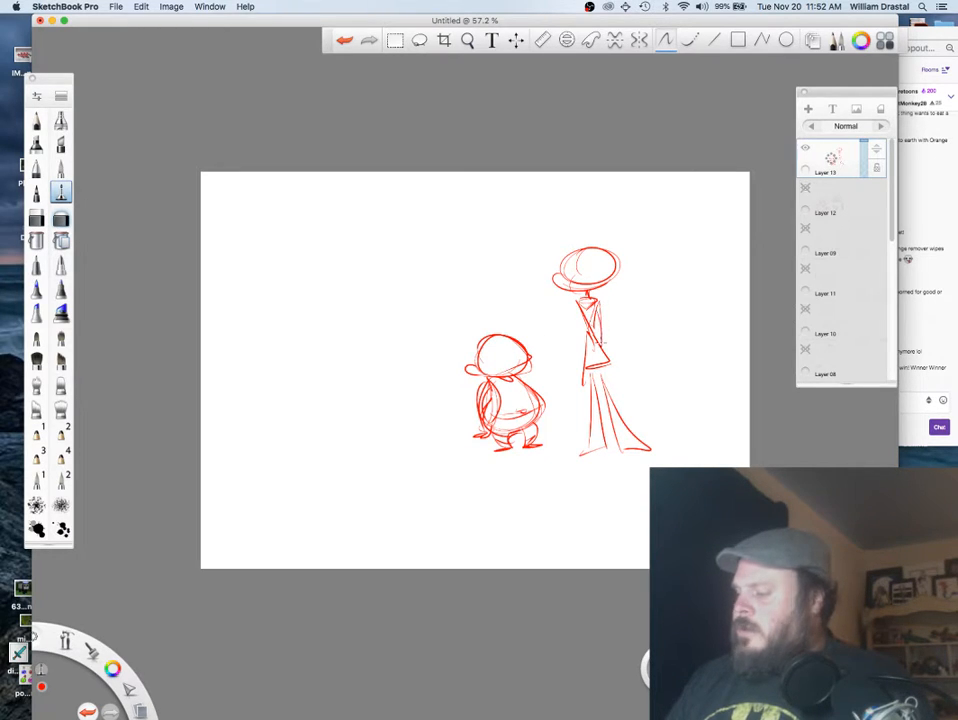
# Step: Undo the arm strokes on the tall figure's torso, darken its shirt hem and mark the knees
pyautogui.press('super+z')
pyautogui.press('super+z')
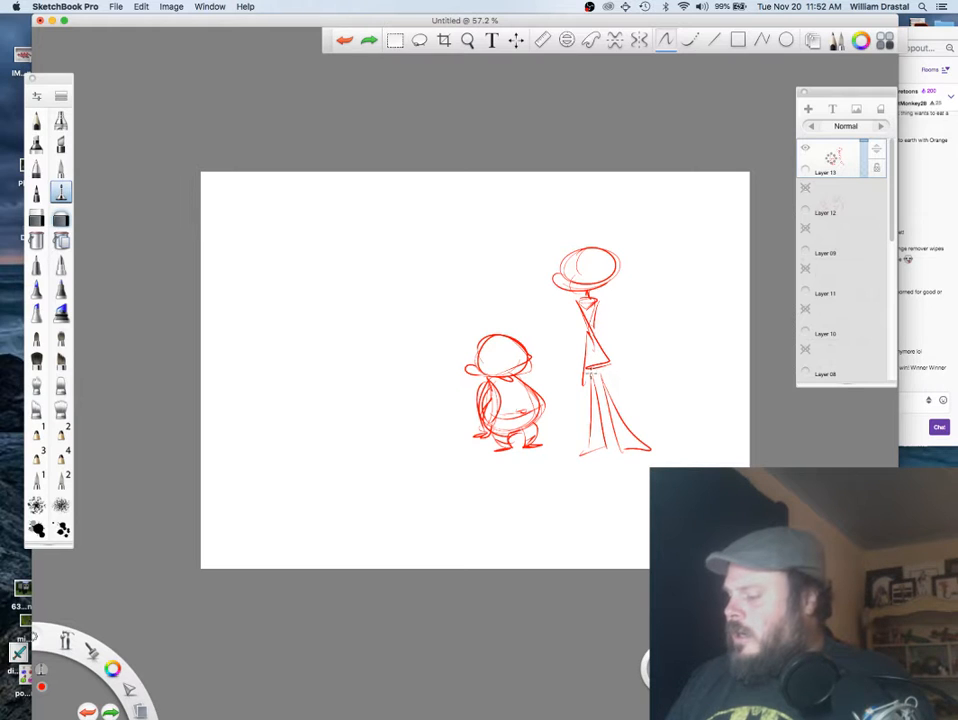
pyautogui.moveTo(587, 369); pyautogui.dragTo(611, 362)
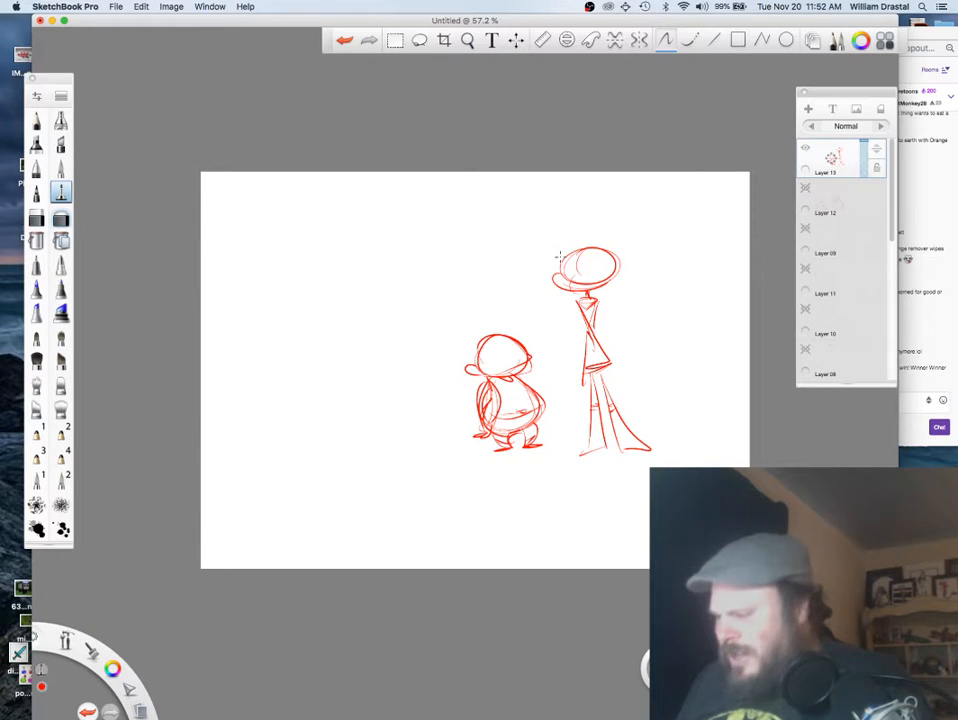
# Step: Lasso the short figure, move it slightly down and closer to the tall figure, and clear the selection
pyautogui.click(419, 40)
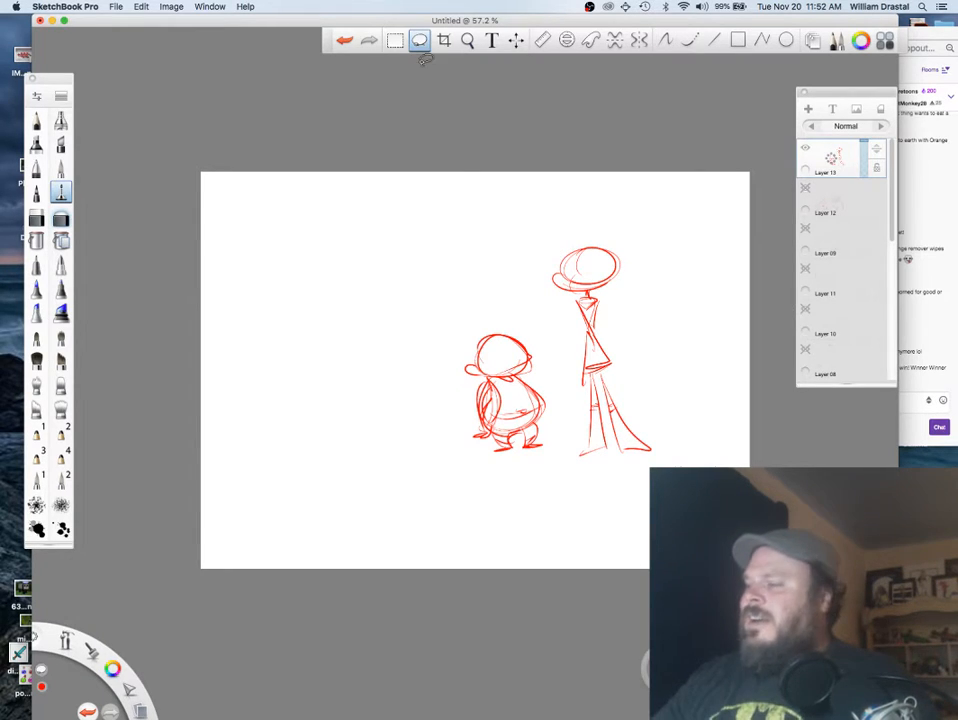
pyautogui.moveTo(530, 455)
pyautogui.mouseDown()
pyautogui.moveTo(469, 323)
pyautogui.moveTo(490, 462)
pyautogui.moveTo(532, 497)
pyautogui.mouseUp()
pyautogui.press('super+d')
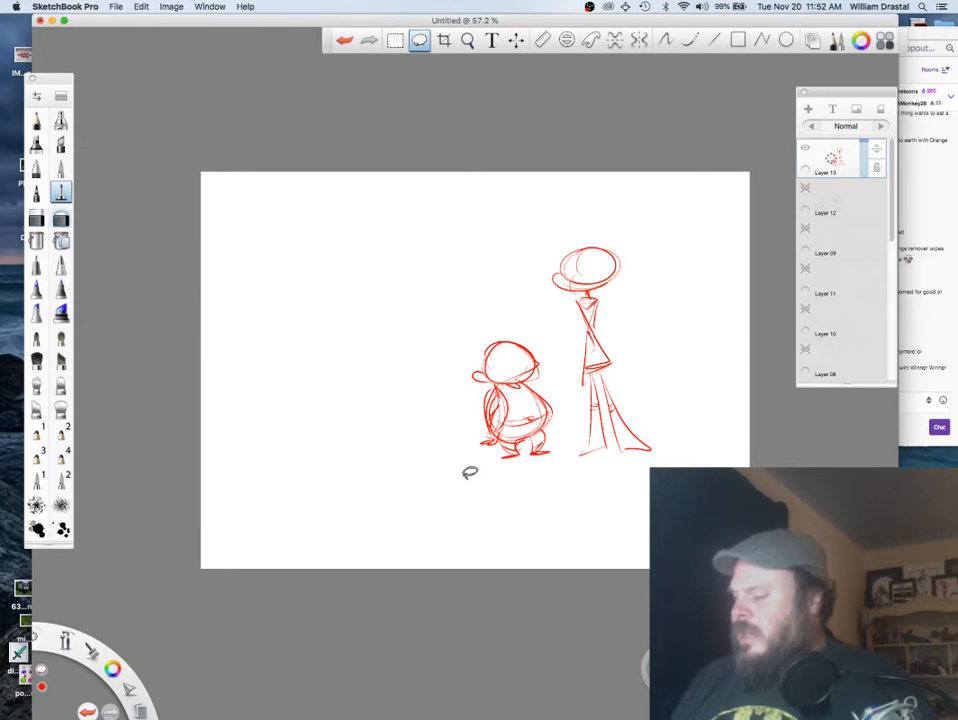
# Step: With the red sketching brush, draw the short figure's eyes, inner ear, hair tufts and a rounded cap
pyautogui.click(63, 194)
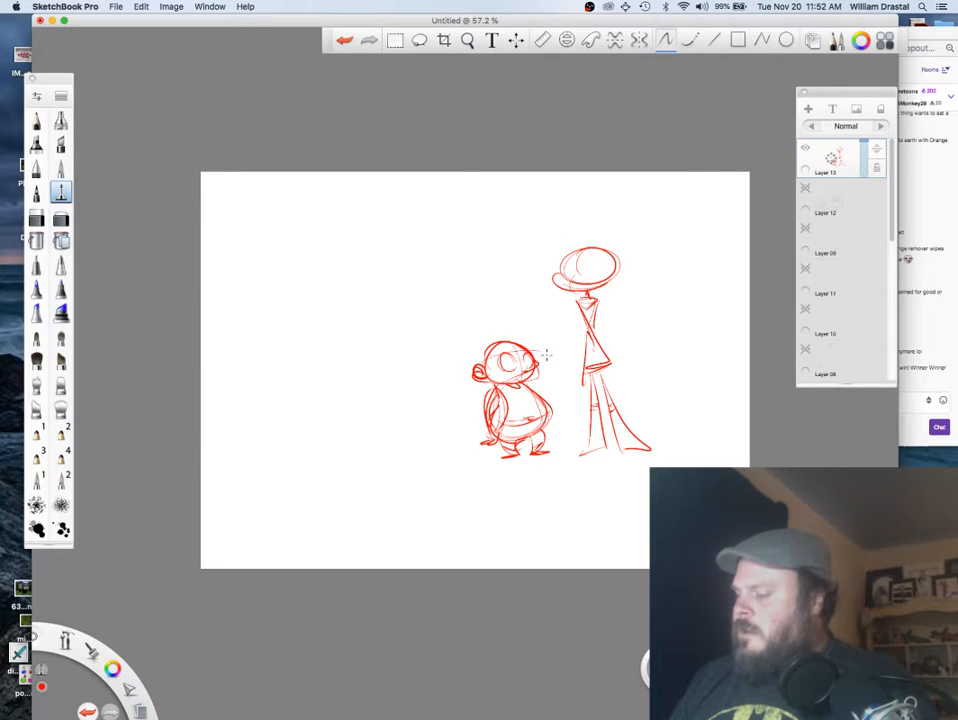
pyautogui.moveTo(541, 353)
pyautogui.mouseDown()
pyautogui.moveTo(542, 367)
pyautogui.moveTo(498, 373)
pyautogui.mouseUp()
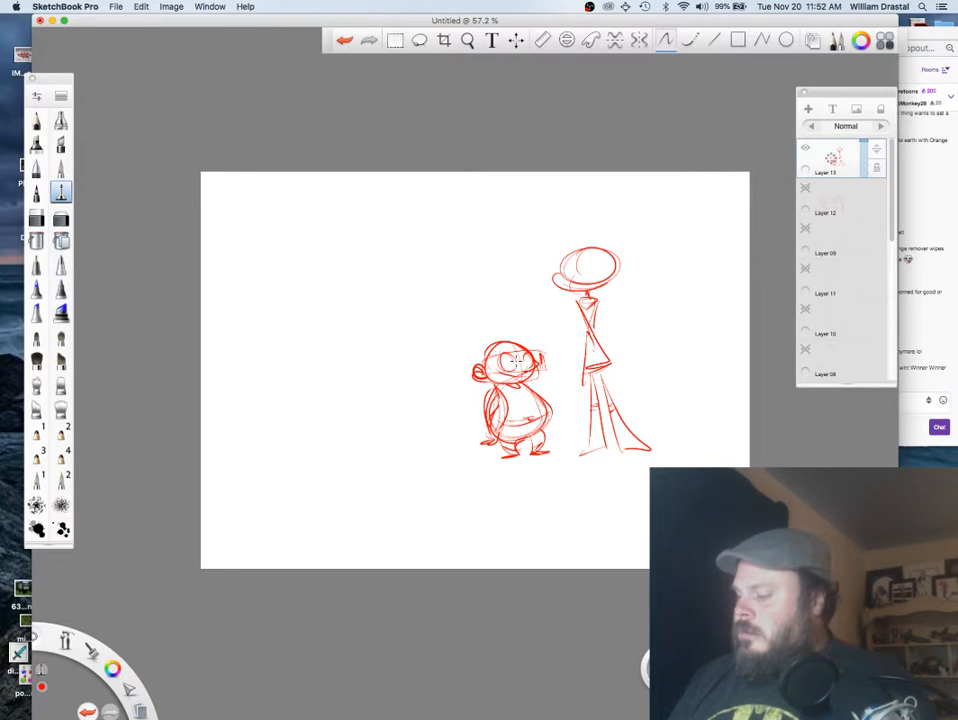
pyautogui.moveTo(528, 356)
pyautogui.mouseDown()
pyautogui.moveTo(529, 365)
pyautogui.moveTo(537, 326)
pyautogui.moveTo(533, 348)
pyautogui.moveTo(474, 361)
pyautogui.moveTo(469, 383)
pyautogui.moveTo(487, 384)
pyautogui.mouseUp()
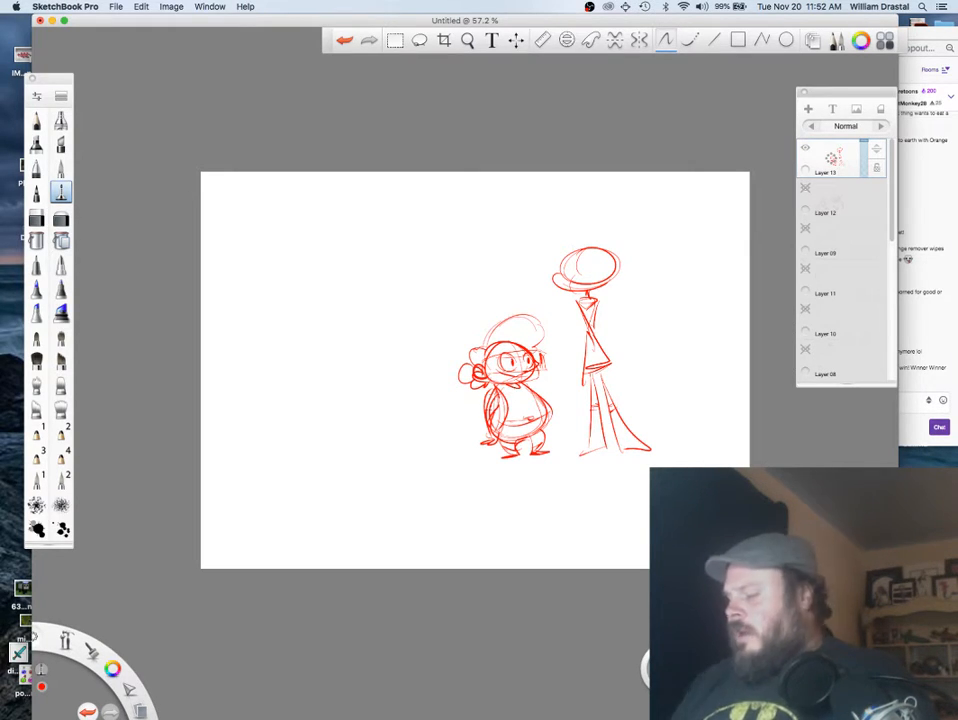
# Step: Erase the rough lines on the short figure's arm and redraw the sleeve and wrist
pyautogui.click(36, 218)
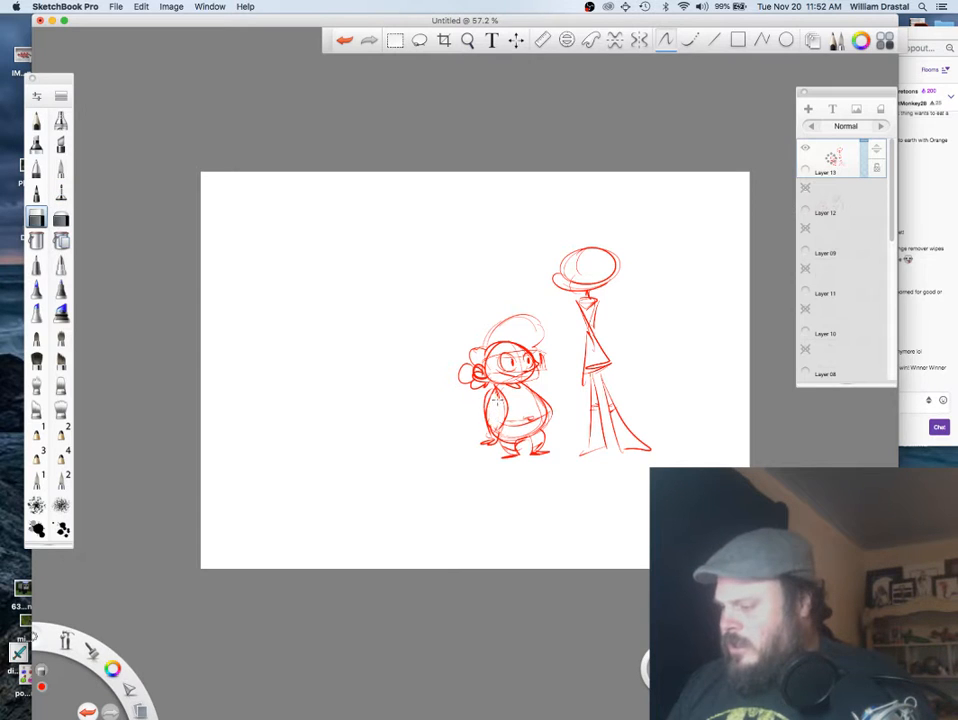
pyautogui.moveTo(494, 423)
pyautogui.mouseDown()
pyautogui.moveTo(505, 402)
pyautogui.moveTo(489, 418)
pyautogui.moveTo(492, 395)
pyautogui.moveTo(522, 387)
pyautogui.moveTo(498, 385)
pyautogui.moveTo(492, 431)
pyautogui.moveTo(486, 425)
pyautogui.moveTo(493, 432)
pyautogui.mouseUp()
pyautogui.click(61, 192)
pyautogui.press('super+z')
pyautogui.moveTo(498, 435); pyautogui.dragTo(500, 402)
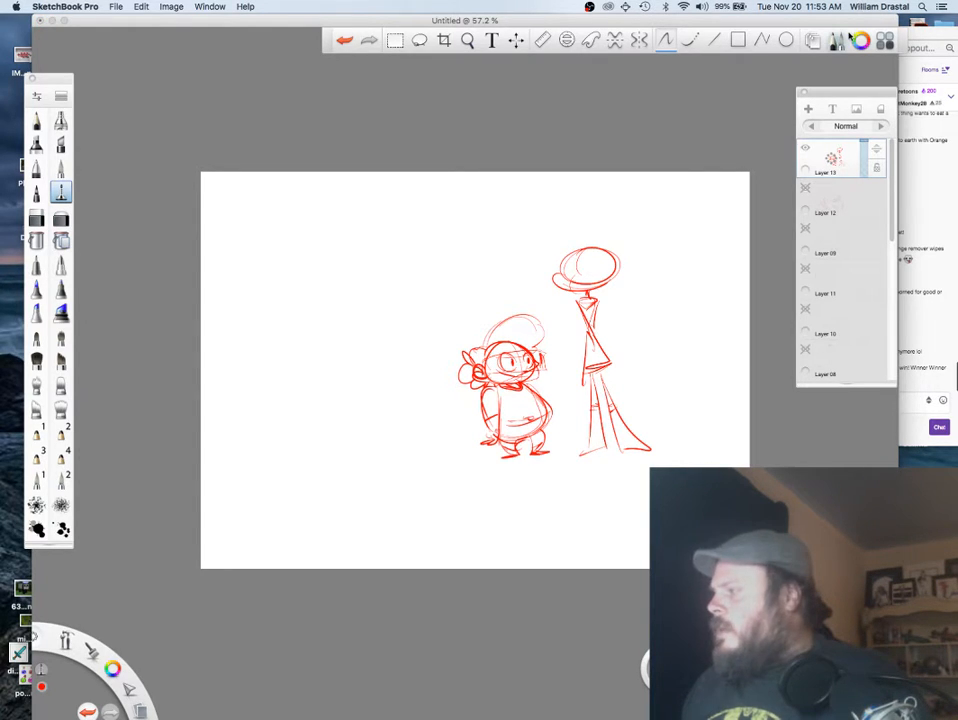
# Step: Shift the canvas window to uncover the stream chat and move the layers palette clear of it
pyautogui.doubleClick(629, 20)
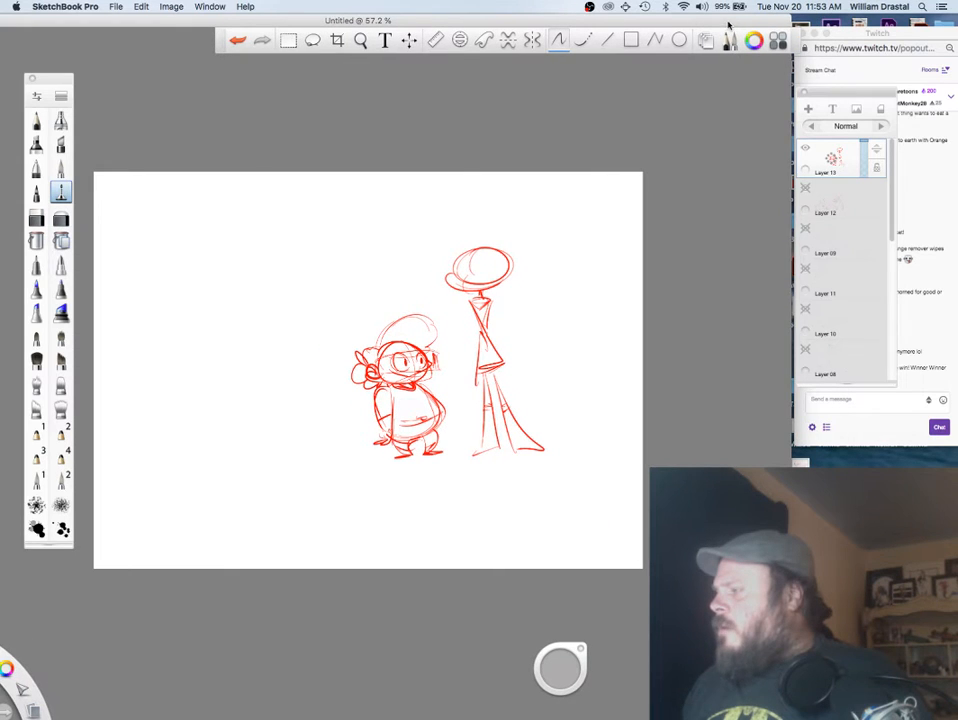
pyautogui.moveTo(860, 95); pyautogui.dragTo(741, 79)
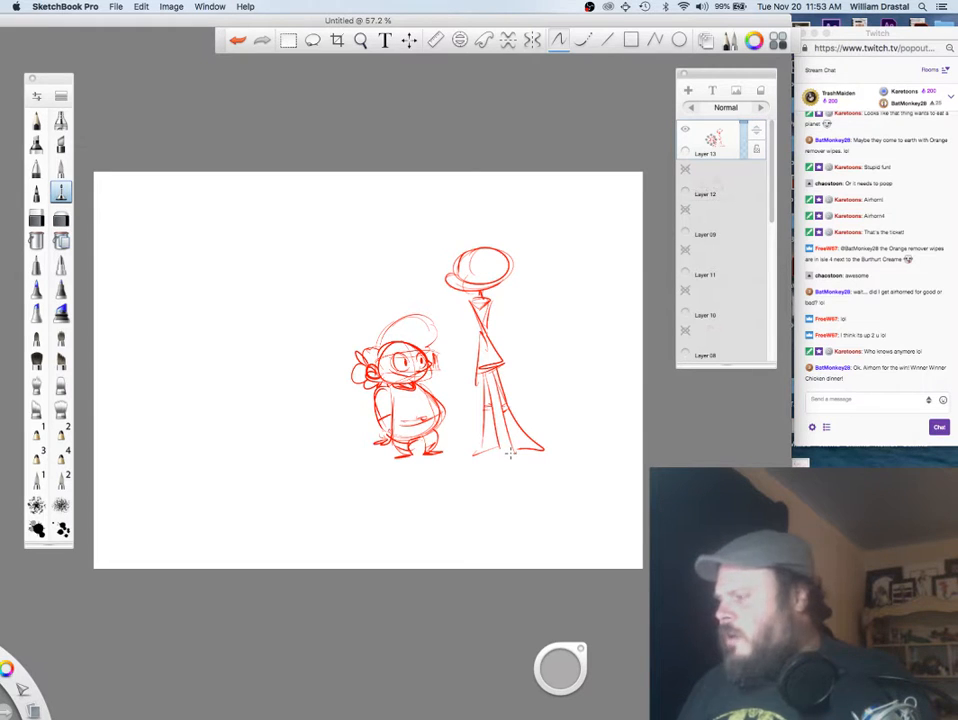
# Step: Sketch a wide rectangular thumbnail frame in the empty space beside the pair, with a small round-headed figure inside
pyautogui.press('space')
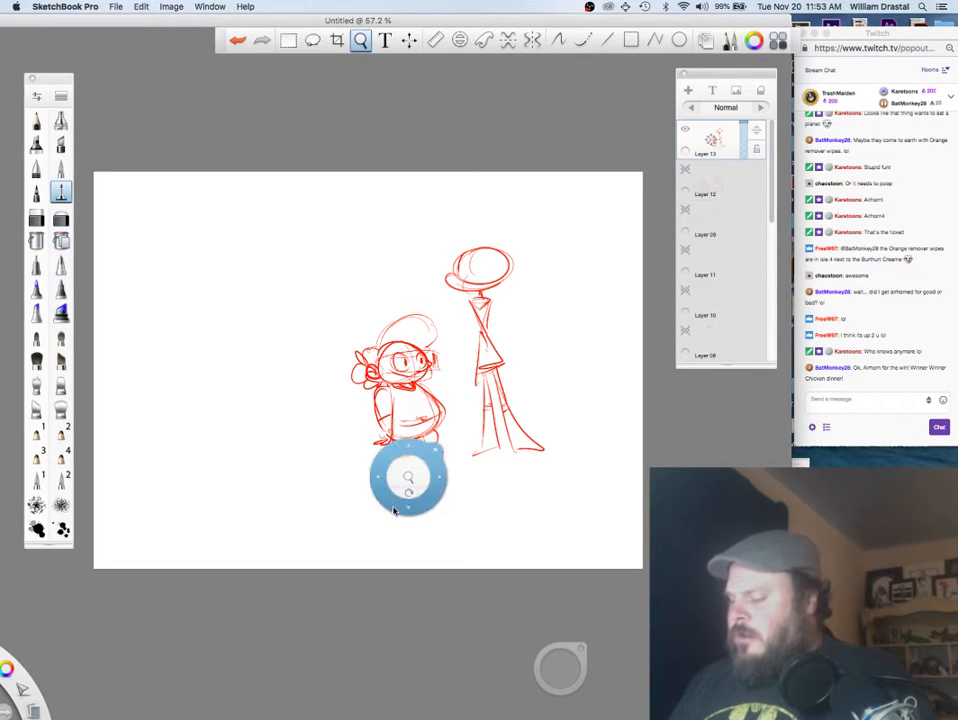
pyautogui.moveTo(406, 474)
pyautogui.mouseDown()
pyautogui.moveTo(474, 521)
pyautogui.moveTo(406, 516)
pyautogui.moveTo(476, 504)
pyautogui.moveTo(466, 594)
pyautogui.moveTo(421, 569)
pyautogui.moveTo(640, 580)
pyautogui.moveTo(406, 231)
pyautogui.moveTo(477, 601)
pyautogui.moveTo(545, 665)
pyautogui.moveTo(552, 688)
pyautogui.moveTo(573, 630)
pyautogui.moveTo(231, 644)
pyautogui.moveTo(158, 668)
pyautogui.moveTo(181, 682)
pyautogui.mouseUp()
pyautogui.press('space')
pyautogui.click(312, 40)
pyautogui.press('super+d')
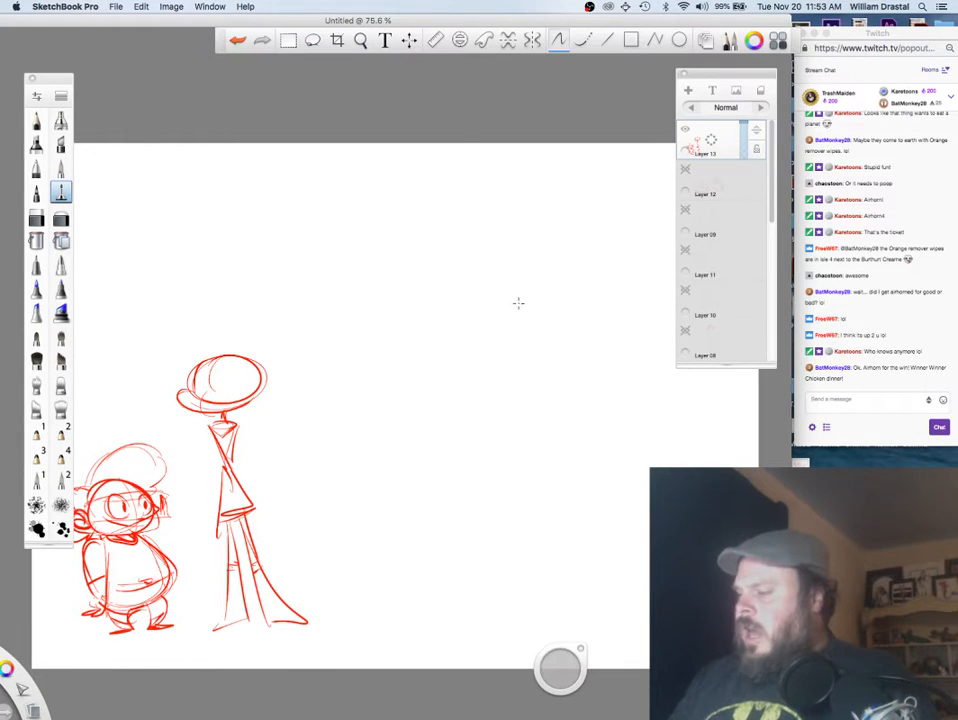
pyautogui.moveTo(377, 230)
pyautogui.mouseDown()
pyautogui.moveTo(378, 306)
pyautogui.moveTo(532, 374)
pyautogui.moveTo(622, 372)
pyautogui.mouseUp()
pyautogui.moveTo(381, 224)
pyautogui.mouseDown()
pyautogui.moveTo(449, 222)
pyautogui.moveTo(625, 373)
pyautogui.mouseUp()
pyautogui.moveTo(567, 290)
pyautogui.mouseDown()
pyautogui.moveTo(552, 301)
pyautogui.moveTo(554, 319)
pyautogui.moveTo(562, 308)
pyautogui.moveTo(561, 318)
pyautogui.moveTo(589, 329)
pyautogui.mouseUp()
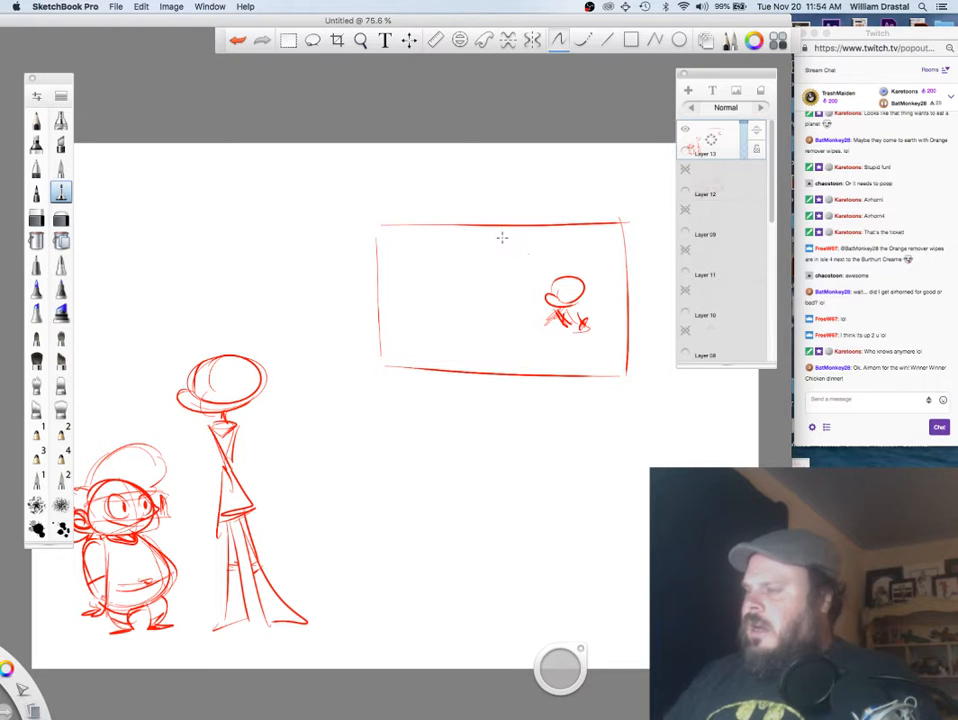
# Step: Lasso the small round-headed figure inside the thumbnail frame and delete it
pyautogui.click(312, 39)
pyautogui.moveTo(584, 346)
pyautogui.mouseDown()
pyautogui.moveTo(610, 302)
pyautogui.moveTo(545, 355)
pyautogui.mouseUp()
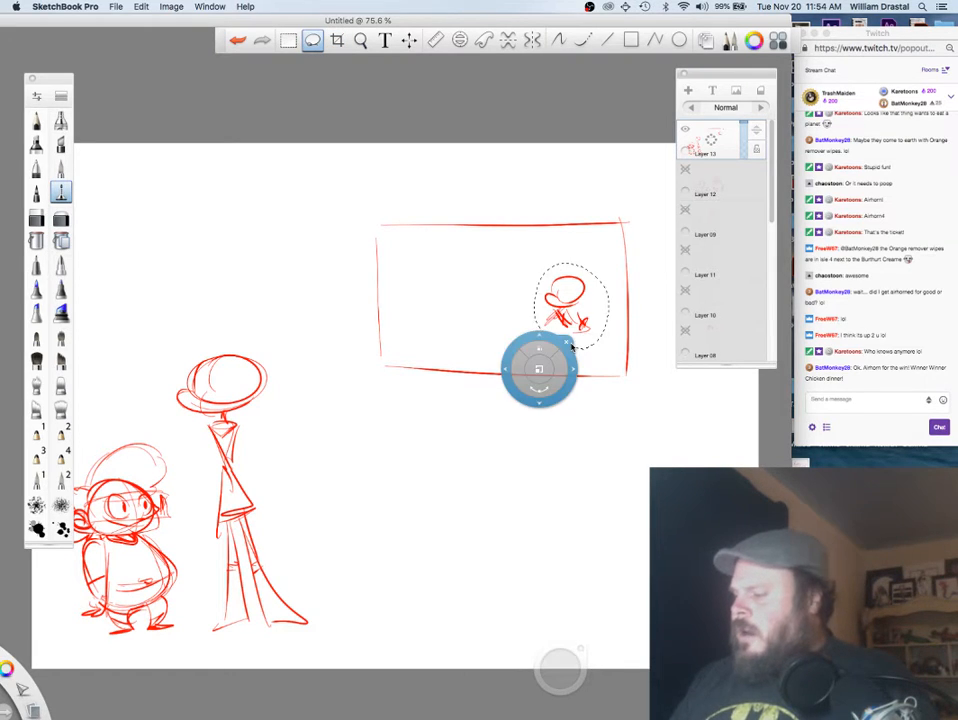
pyautogui.press('Delete')
# Step: With the red sketching brush, draw a curved edge across the frame's lower corner and two simple round-headed figures behind it
pyautogui.click(61, 191)
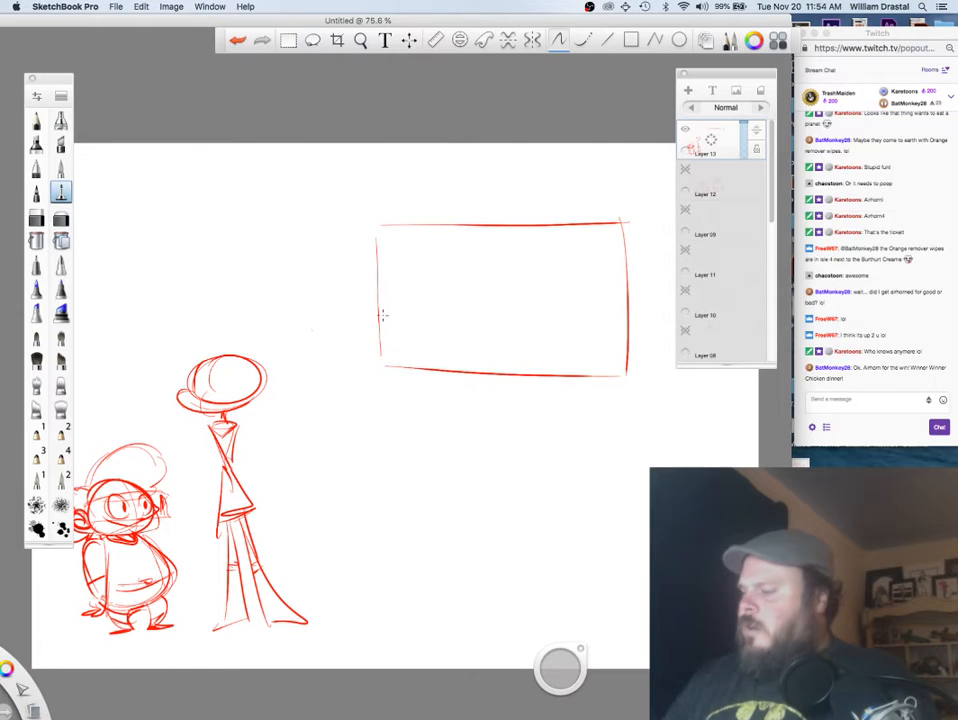
pyautogui.moveTo(628, 310); pyautogui.dragTo(528, 351)
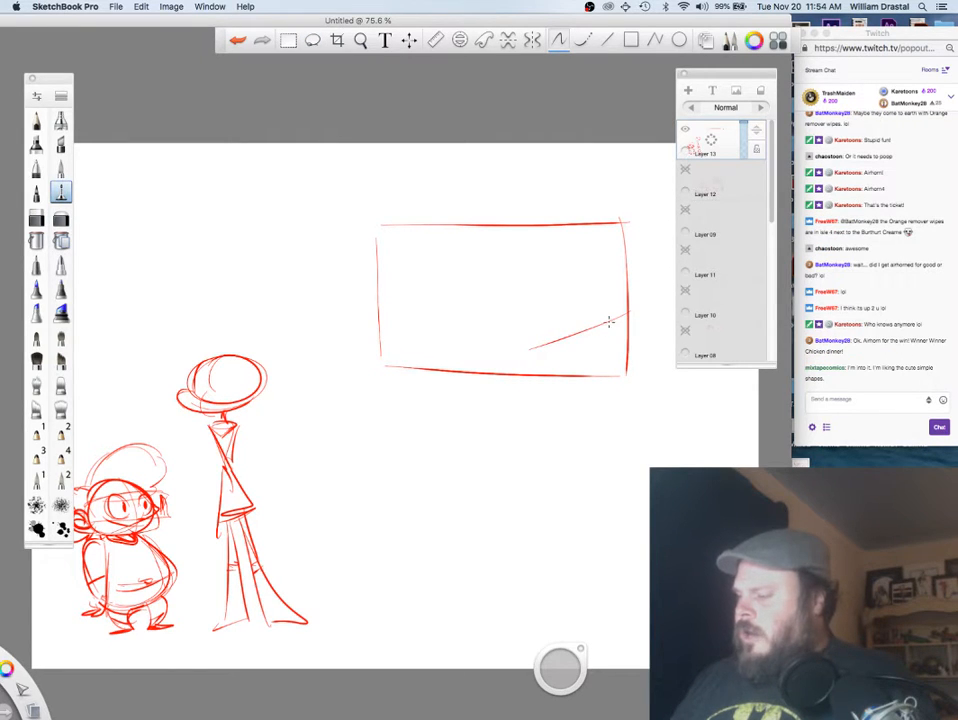
pyautogui.press('super+z')
pyautogui.moveTo(630, 318); pyautogui.dragTo(488, 373)
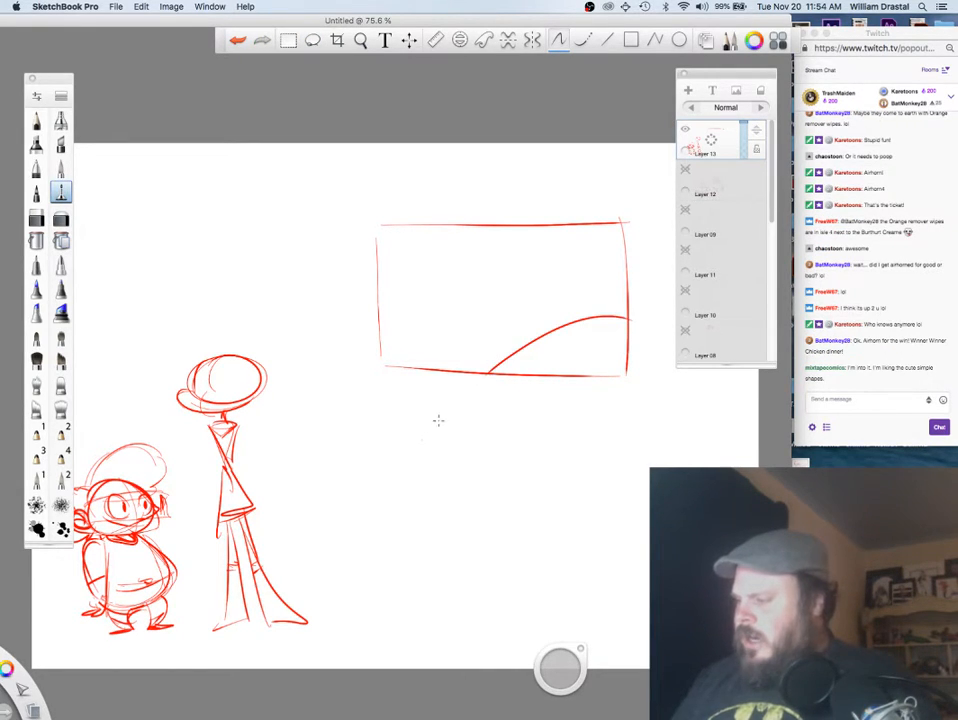
pyautogui.moveTo(568, 265)
pyautogui.mouseDown()
pyautogui.moveTo(573, 250)
pyautogui.moveTo(565, 266)
pyautogui.mouseUp()
pyautogui.moveTo(547, 287); pyautogui.dragTo(532, 325)
pyautogui.moveTo(449, 286)
pyautogui.mouseDown()
pyautogui.moveTo(443, 355)
pyautogui.moveTo(490, 345)
pyautogui.mouseUp()
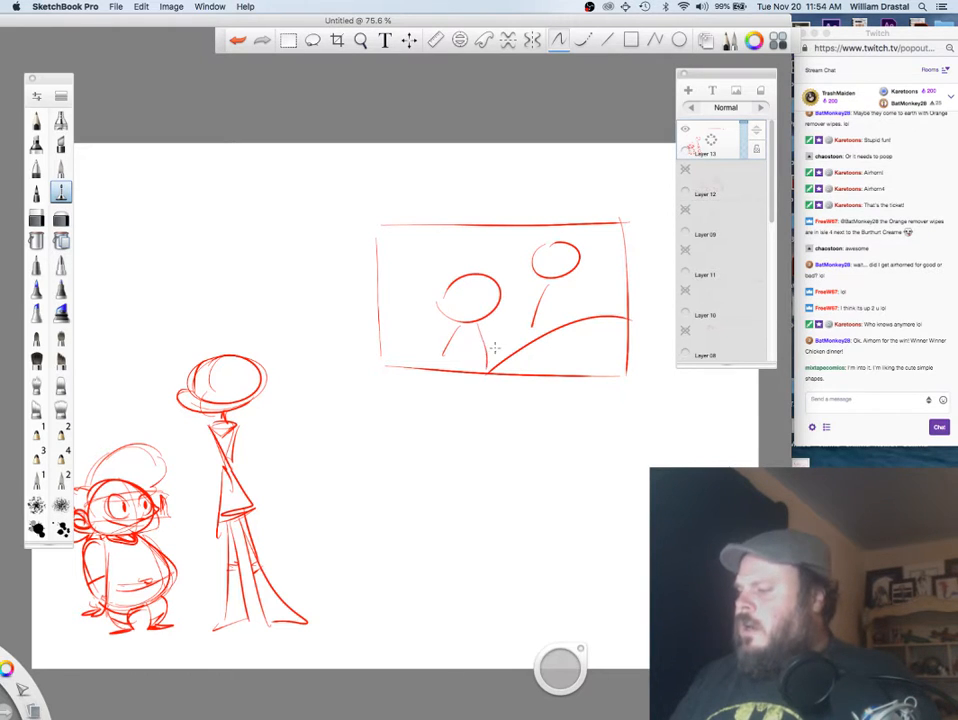
# Step: Give the two thumbnail figures frowning faces, resting one's arm on the curved edge and raising the other's hands in a shrug
pyautogui.moveTo(547, 293)
pyautogui.mouseDown()
pyautogui.moveTo(548, 326)
pyautogui.moveTo(589, 320)
pyautogui.mouseUp()
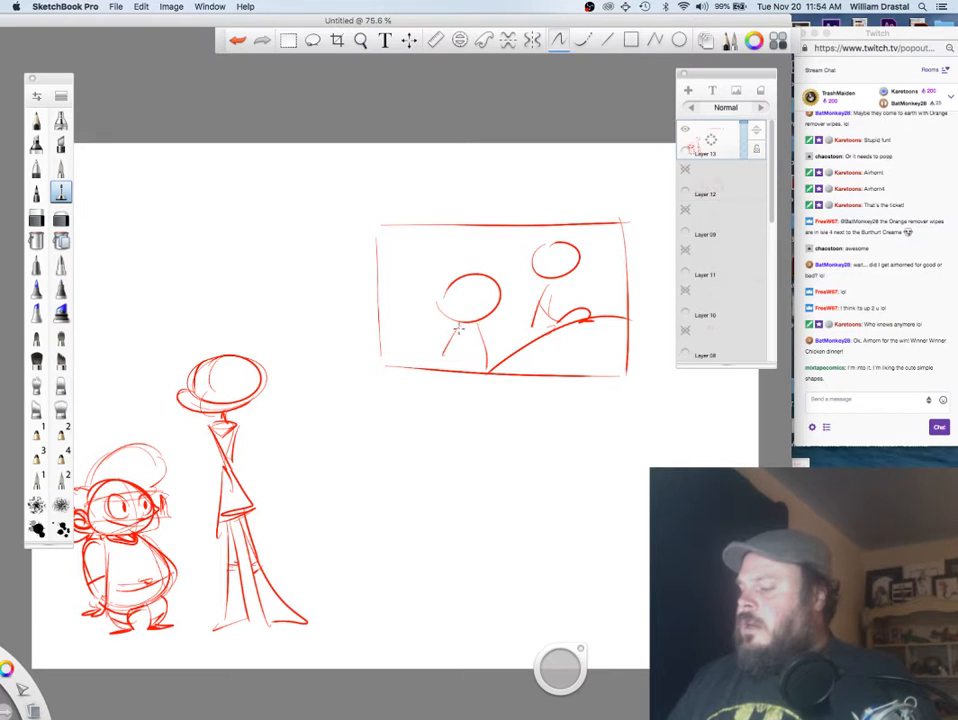
pyautogui.moveTo(457, 320)
pyautogui.mouseDown()
pyautogui.moveTo(484, 307)
pyautogui.moveTo(460, 322)
pyautogui.mouseUp()
pyautogui.moveTo(457, 296); pyautogui.dragTo(488, 287)
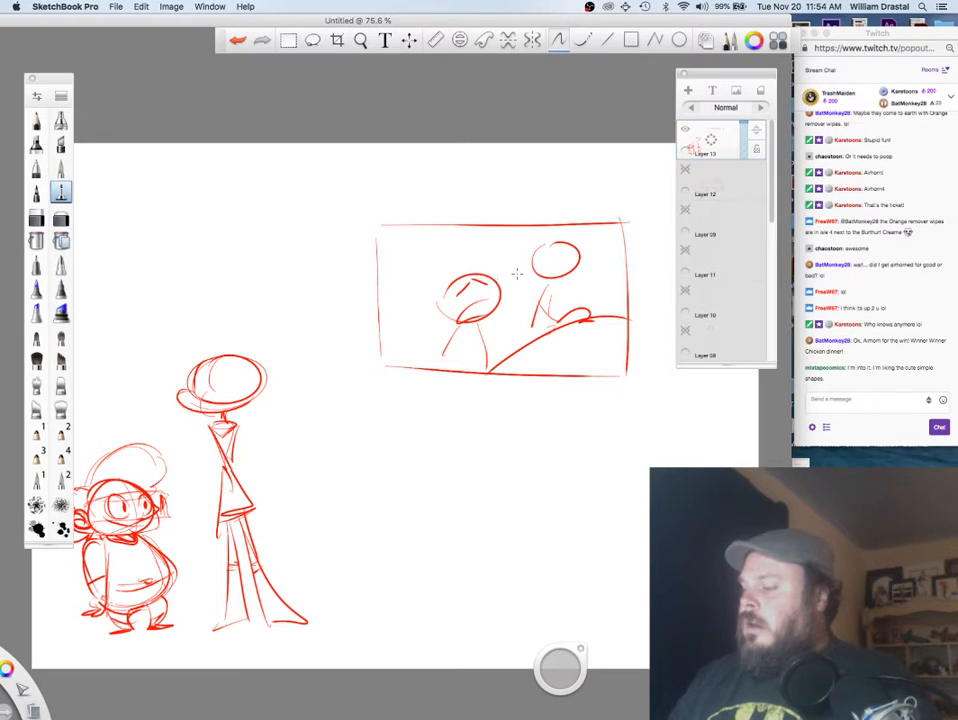
pyautogui.moveTo(543, 270)
pyautogui.mouseDown()
pyautogui.moveTo(565, 272)
pyautogui.moveTo(550, 256)
pyautogui.mouseUp()
pyautogui.moveTo(551, 255); pyautogui.dragTo(559, 249)
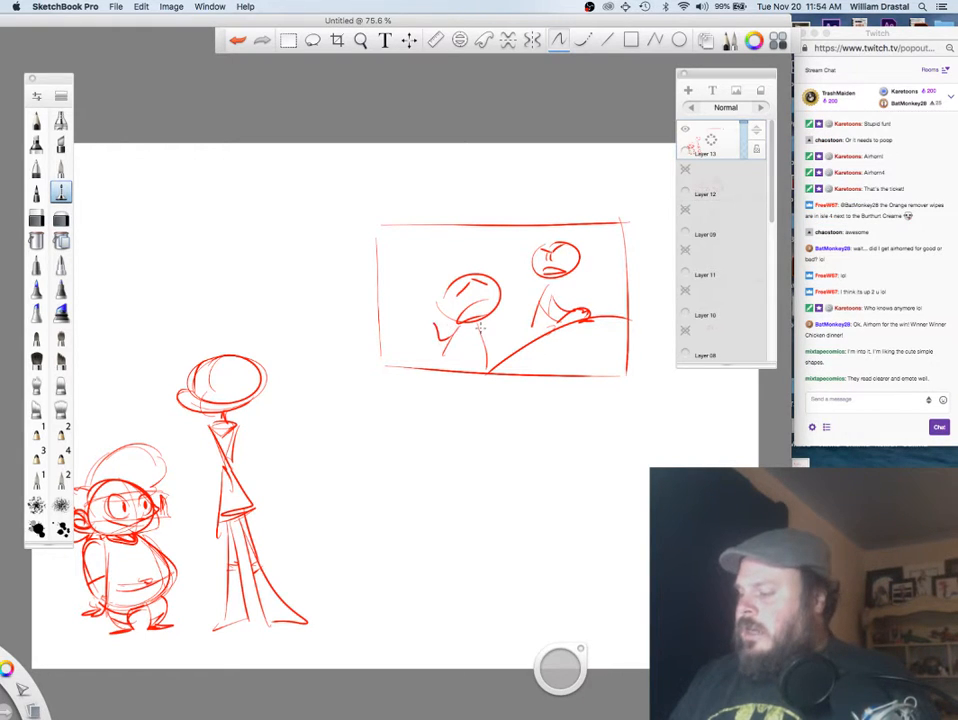
pyautogui.moveTo(429, 326); pyautogui.dragTo(436, 319)
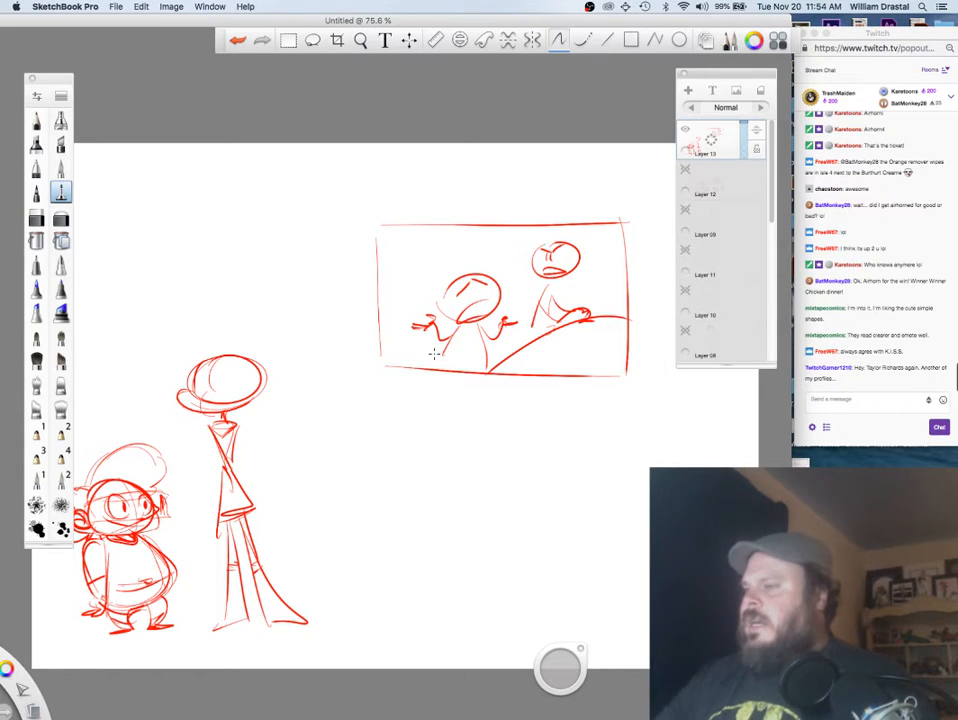
# Step: Lasso the whole thumbnail frame with its figures and cut it from the layer
pyautogui.click(312, 40)
pyautogui.moveTo(640, 382)
pyautogui.mouseDown()
pyautogui.moveTo(636, 274)
pyautogui.moveTo(466, 175)
pyautogui.moveTo(300, 346)
pyautogui.mouseUp()
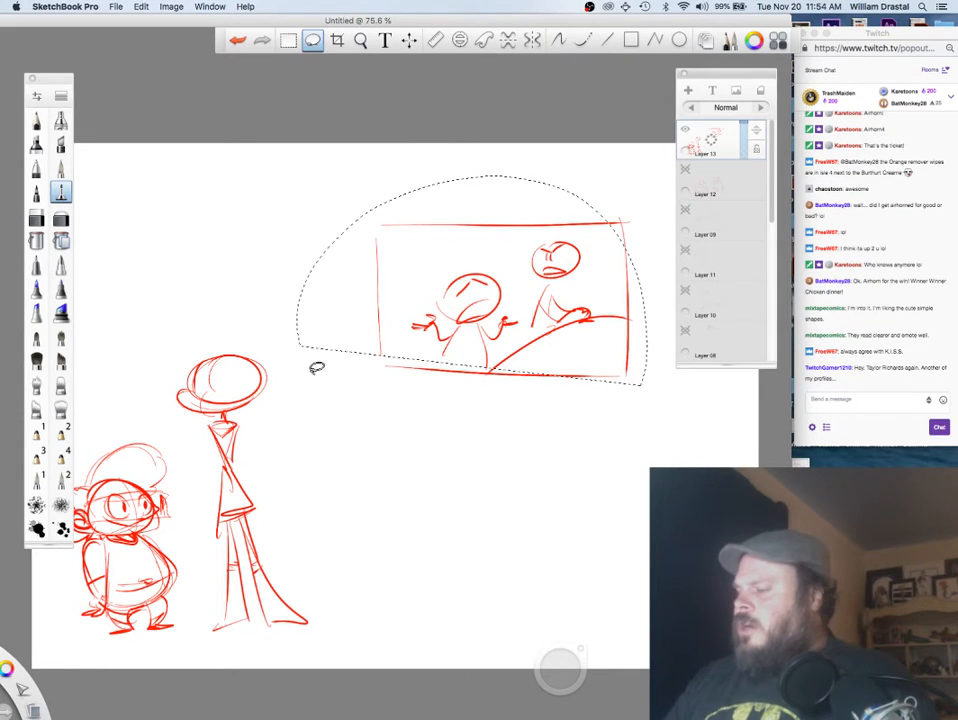
pyautogui.moveTo(665, 280)
pyautogui.mouseDown()
pyautogui.moveTo(558, 222)
pyautogui.moveTo(430, 430)
pyautogui.mouseUp()
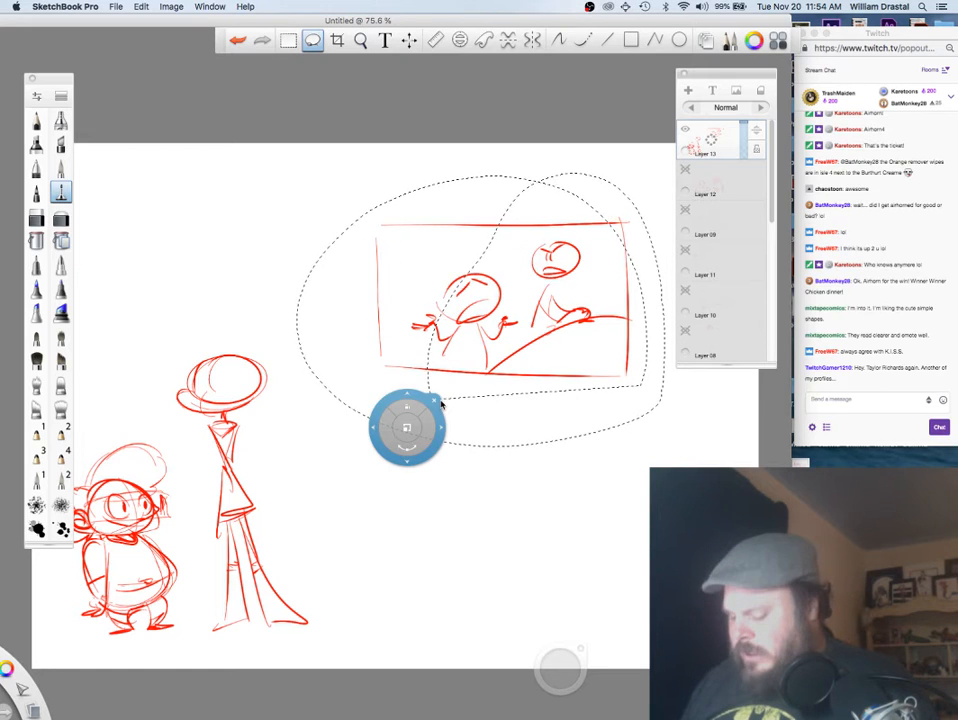
pyautogui.press('super+x')
pyautogui.moveTo(507, 192)
pyautogui.mouseDown()
pyautogui.moveTo(487, 438)
pyautogui.moveTo(495, 203)
pyautogui.moveTo(505, 195)
pyautogui.mouseUp()
pyautogui.press('super+x')
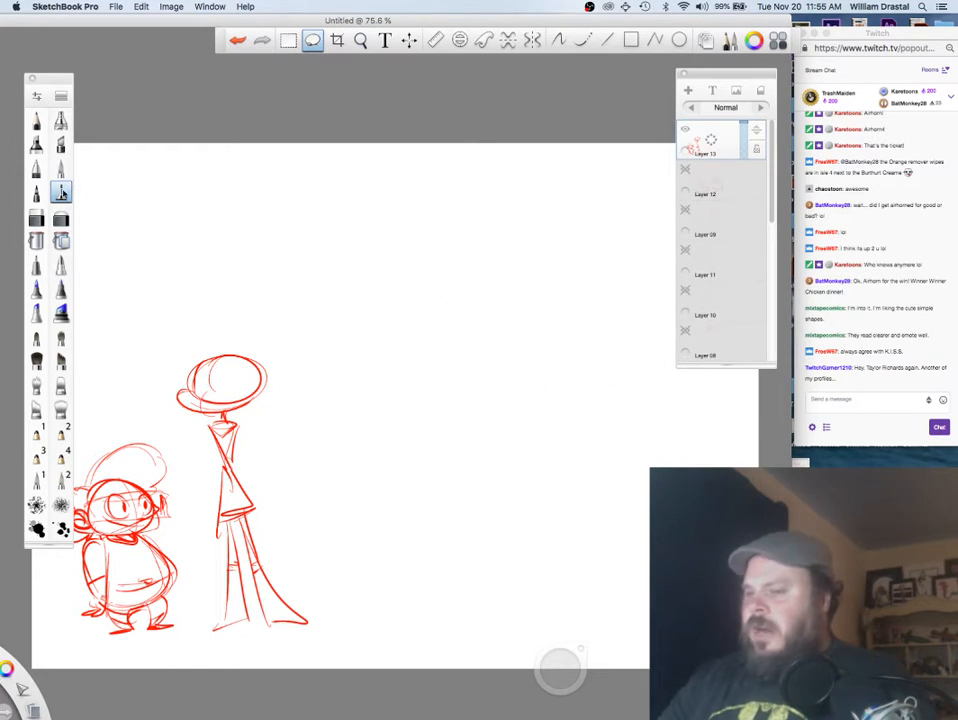
# Step: Sketch a new tall, thin figure in red with an oval head, pinched waist, flared shirt and long flared trousers
pyautogui.click(62, 192)
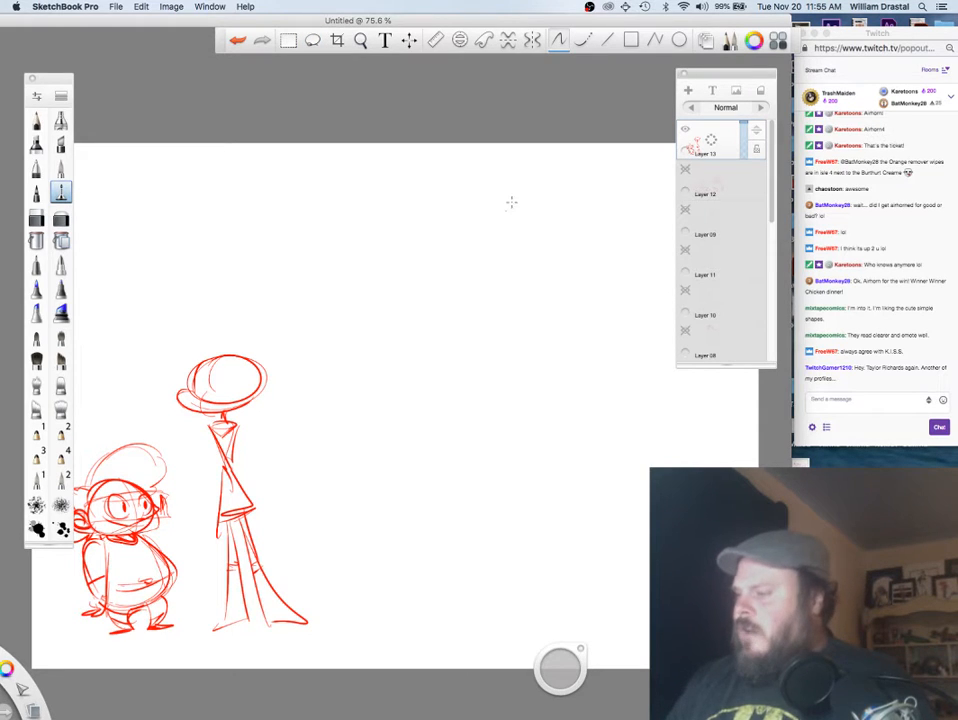
pyautogui.moveTo(512, 199); pyautogui.dragTo(486, 212)
pyautogui.moveTo(492, 270)
pyautogui.mouseDown()
pyautogui.moveTo(531, 268)
pyautogui.moveTo(505, 322)
pyautogui.mouseUp()
pyautogui.moveTo(496, 276)
pyautogui.mouseDown()
pyautogui.moveTo(504, 324)
pyautogui.moveTo(523, 320)
pyautogui.moveTo(546, 362)
pyautogui.mouseUp()
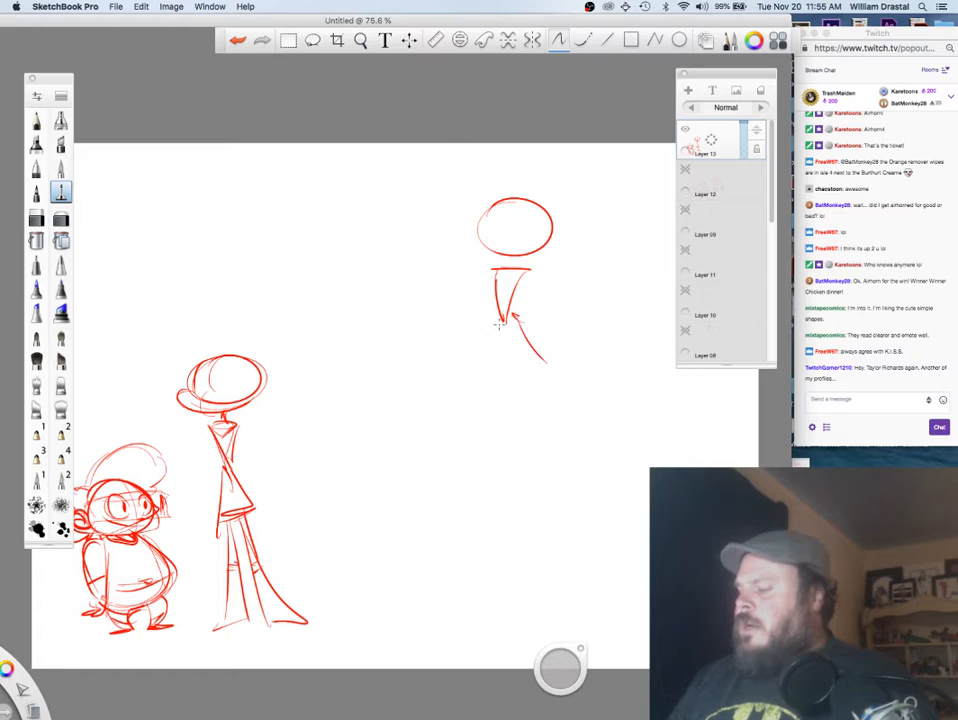
pyautogui.moveTo(502, 323); pyautogui.dragTo(512, 388)
pyautogui.moveTo(515, 378); pyautogui.dragTo(528, 362)
pyautogui.moveTo(497, 278); pyautogui.dragTo(512, 386)
pyautogui.moveTo(516, 317); pyautogui.dragTo(547, 366)
pyautogui.moveTo(547, 367)
pyautogui.mouseDown()
pyautogui.moveTo(510, 387)
pyautogui.moveTo(528, 455)
pyautogui.mouseUp()
pyautogui.moveTo(510, 390)
pyautogui.mouseDown()
pyautogui.moveTo(502, 496)
pyautogui.moveTo(540, 500)
pyautogui.moveTo(533, 484)
pyautogui.moveTo(505, 498)
pyautogui.moveTo(558, 487)
pyautogui.moveTo(600, 513)
pyautogui.mouseUp()
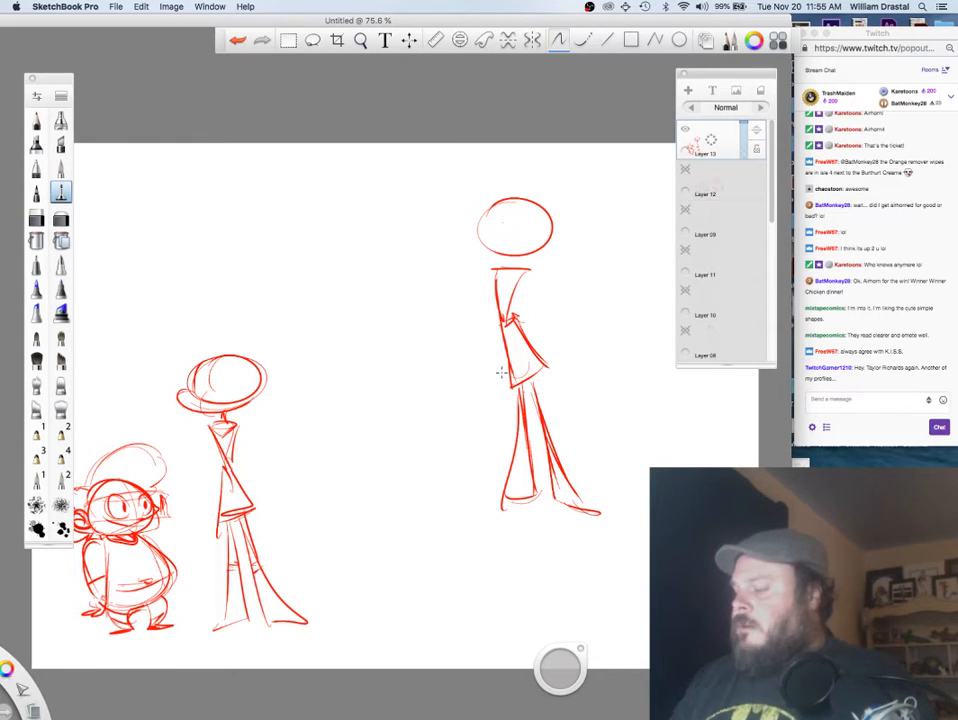
# Step: Sketch a second slim figure between the tall ones, with a tilted head, hunched torso, face guidelines and flared trouser legs
pyautogui.moveTo(372, 255)
pyautogui.mouseDown()
pyautogui.moveTo(391, 299)
pyautogui.moveTo(378, 255)
pyautogui.moveTo(362, 268)
pyautogui.mouseUp()
pyautogui.moveTo(370, 335)
pyautogui.mouseDown()
pyautogui.moveTo(406, 348)
pyautogui.moveTo(391, 353)
pyautogui.moveTo(410, 347)
pyautogui.moveTo(390, 420)
pyautogui.mouseUp()
pyautogui.moveTo(405, 345)
pyautogui.mouseDown()
pyautogui.moveTo(404, 412)
pyautogui.moveTo(412, 404)
pyautogui.moveTo(420, 422)
pyautogui.moveTo(403, 496)
pyautogui.mouseUp()
pyautogui.moveTo(398, 430)
pyautogui.mouseDown()
pyautogui.moveTo(386, 476)
pyautogui.moveTo(391, 514)
pyautogui.moveTo(402, 449)
pyautogui.moveTo(411, 512)
pyautogui.mouseUp()
pyautogui.moveTo(400, 445)
pyautogui.mouseDown()
pyautogui.moveTo(416, 502)
pyautogui.moveTo(425, 479)
pyautogui.moveTo(430, 517)
pyautogui.mouseUp()
pyautogui.moveTo(422, 514); pyautogui.dragTo(457, 524)
pyautogui.moveTo(369, 258)
pyautogui.mouseDown()
pyautogui.moveTo(381, 305)
pyautogui.moveTo(345, 296)
pyautogui.moveTo(398, 274)
pyautogui.mouseUp()
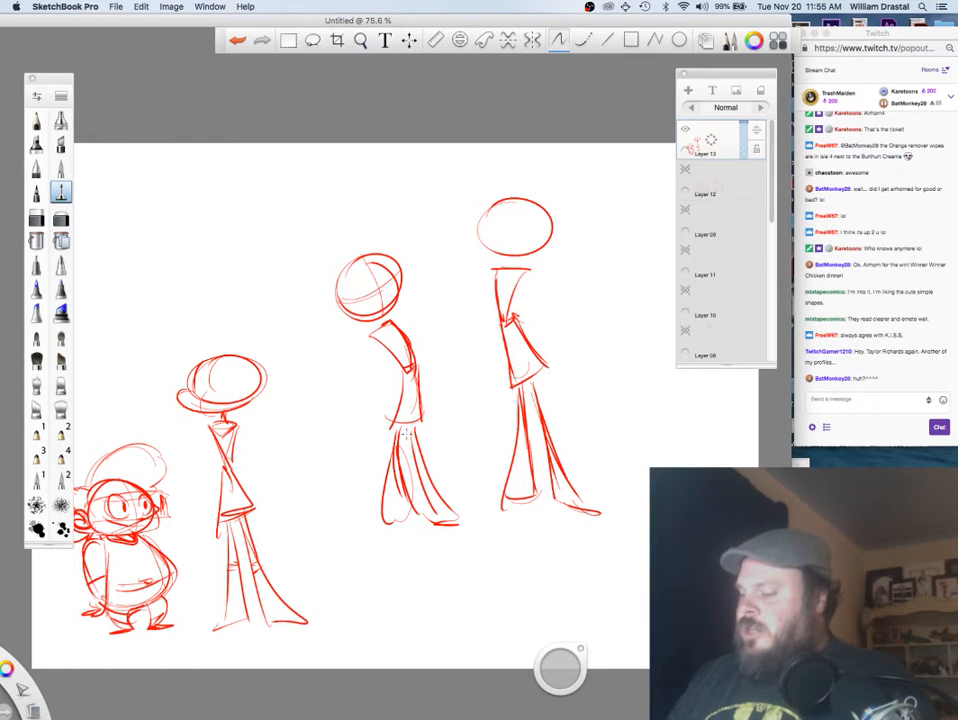
pyautogui.moveTo(385, 510)
pyautogui.mouseDown()
pyautogui.moveTo(370, 527)
pyautogui.moveTo(410, 521)
pyautogui.moveTo(480, 534)
pyautogui.mouseUp()
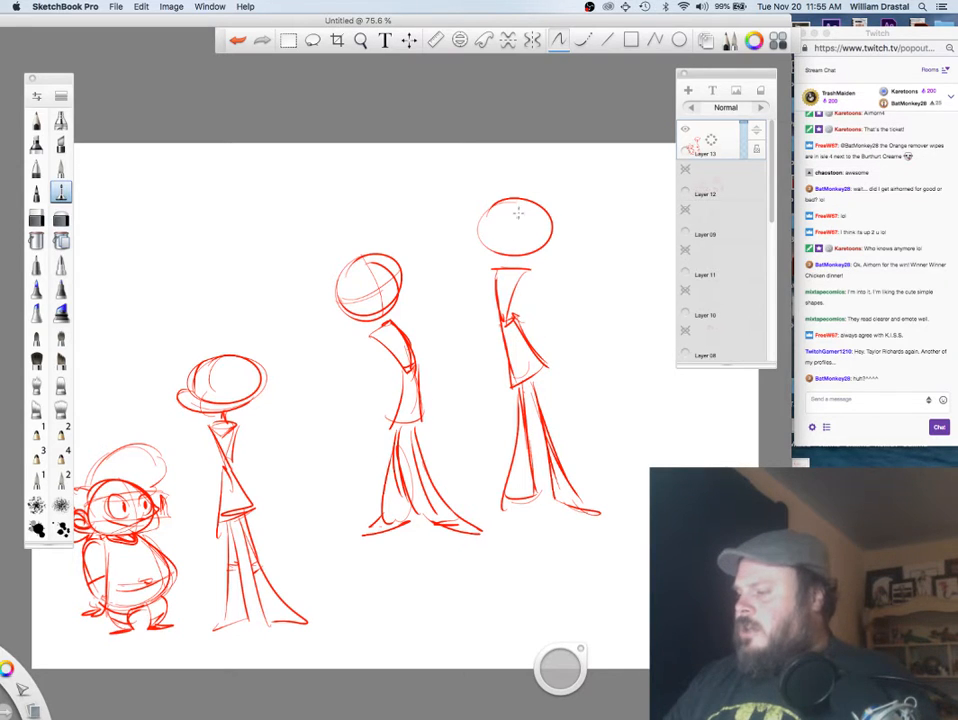
# Step: Rework the face guidelines on the tallest figure's head, add necklines, and widen its feet and trouser flare
pyautogui.moveTo(514, 202)
pyautogui.mouseDown()
pyautogui.moveTo(515, 242)
pyautogui.moveTo(550, 227)
pyautogui.mouseUp()
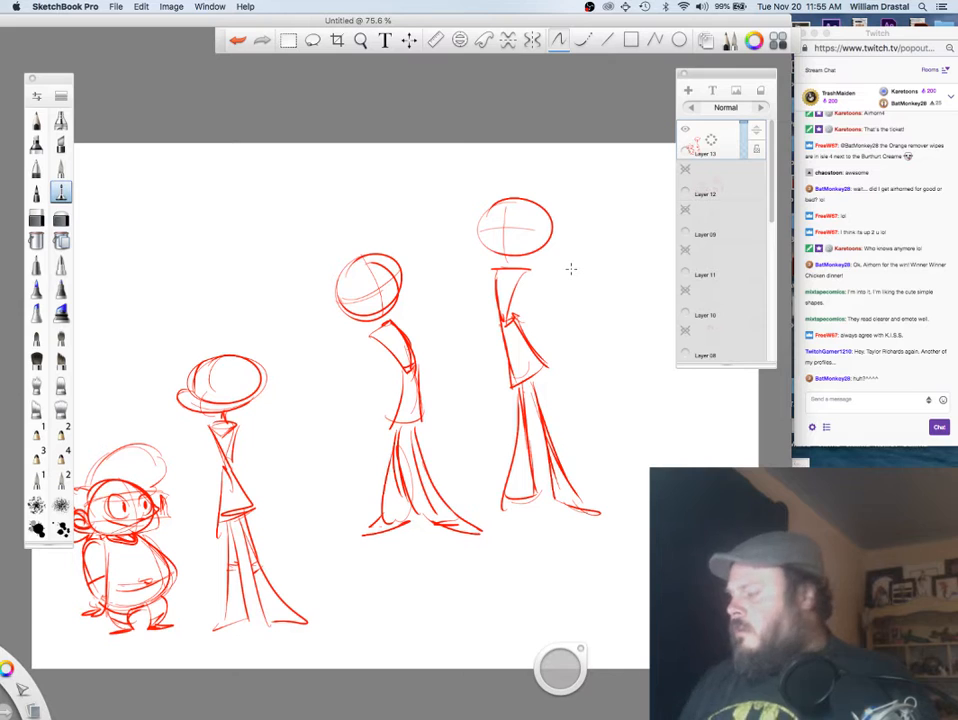
pyautogui.press('super+z')
pyautogui.press('super+z')
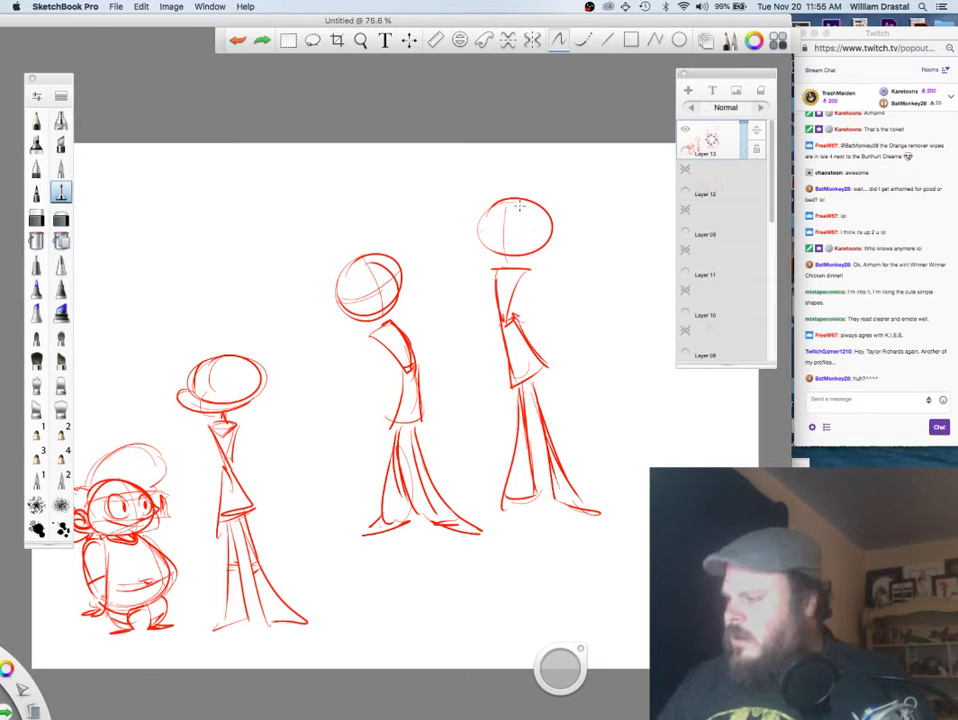
pyautogui.press('super+shift+z')
pyautogui.press('super+shift+z')
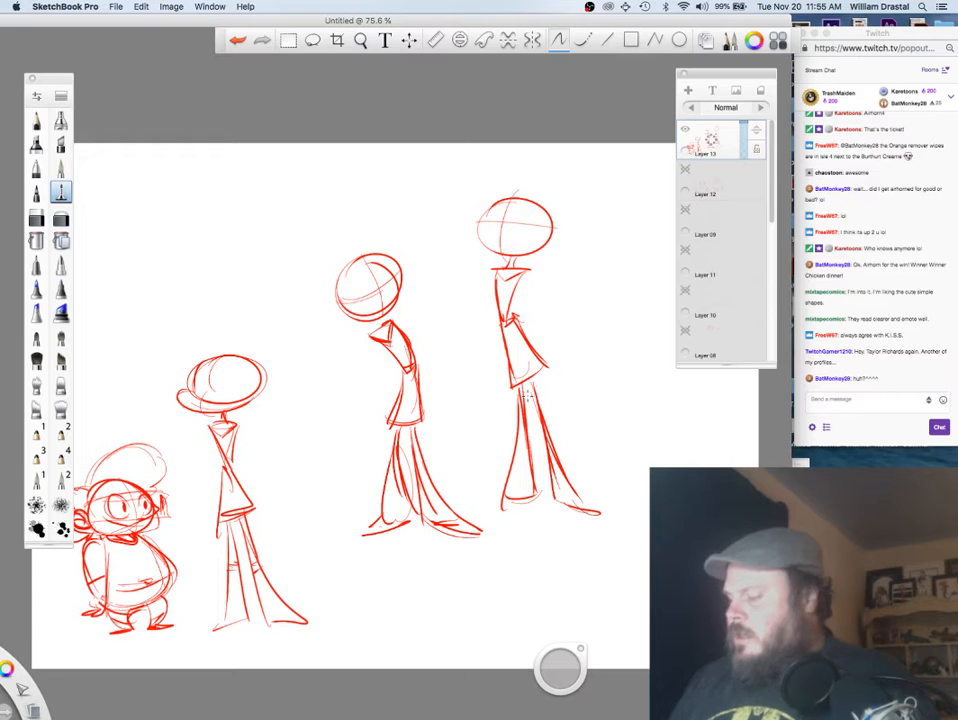
pyautogui.moveTo(517, 492); pyautogui.dragTo(481, 499)
pyautogui.moveTo(549, 499); pyautogui.dragTo(600, 514)
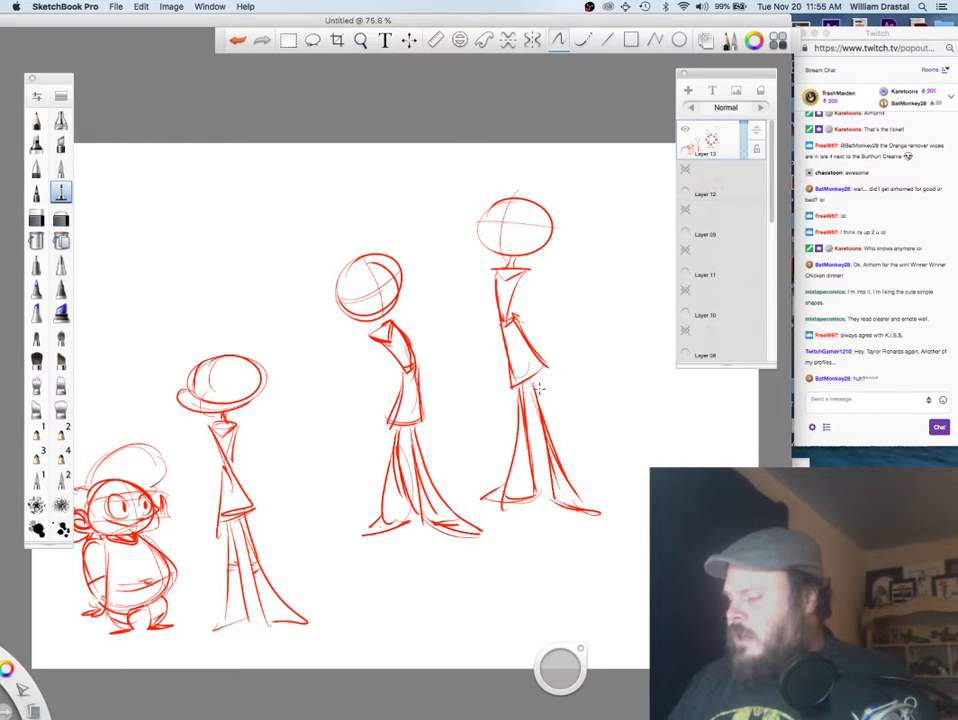
pyautogui.moveTo(538, 391)
pyautogui.mouseDown()
pyautogui.moveTo(564, 456)
pyautogui.moveTo(550, 427)
pyautogui.moveTo(606, 511)
pyautogui.moveTo(582, 489)
pyautogui.moveTo(617, 517)
pyautogui.mouseUp()
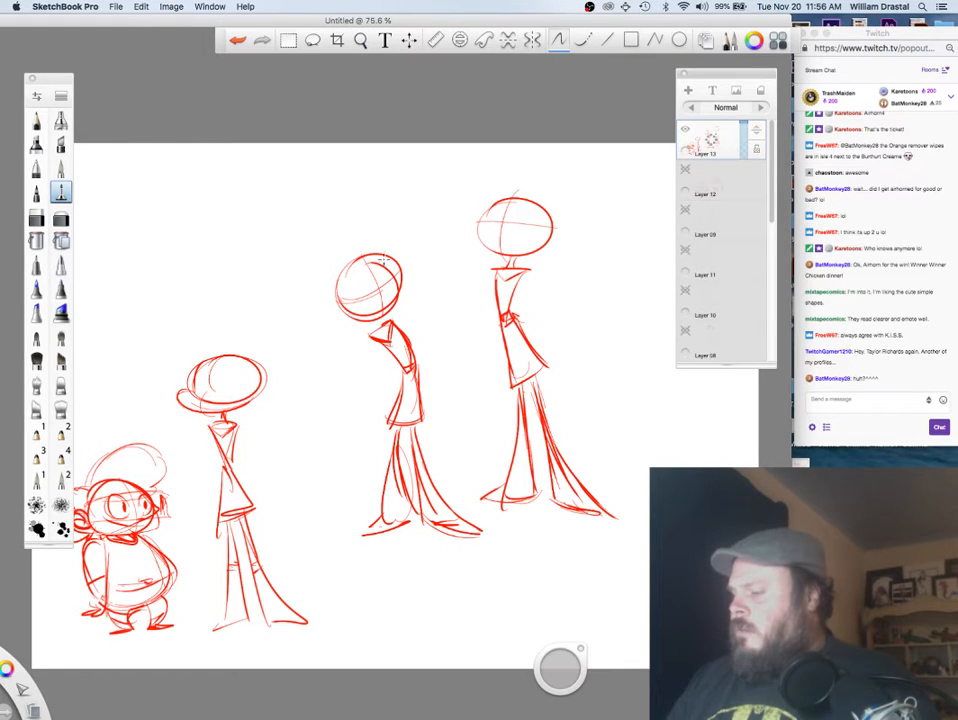
# Step: Draw the hunched figure's ears, neck and large eyes, and undo the pupil strokes
pyautogui.moveTo(338, 299)
pyautogui.mouseDown()
pyautogui.moveTo(407, 268)
pyautogui.moveTo(349, 300)
pyautogui.moveTo(404, 285)
pyautogui.moveTo(347, 312)
pyautogui.moveTo(405, 290)
pyautogui.moveTo(400, 305)
pyautogui.moveTo(345, 323)
pyautogui.mouseUp()
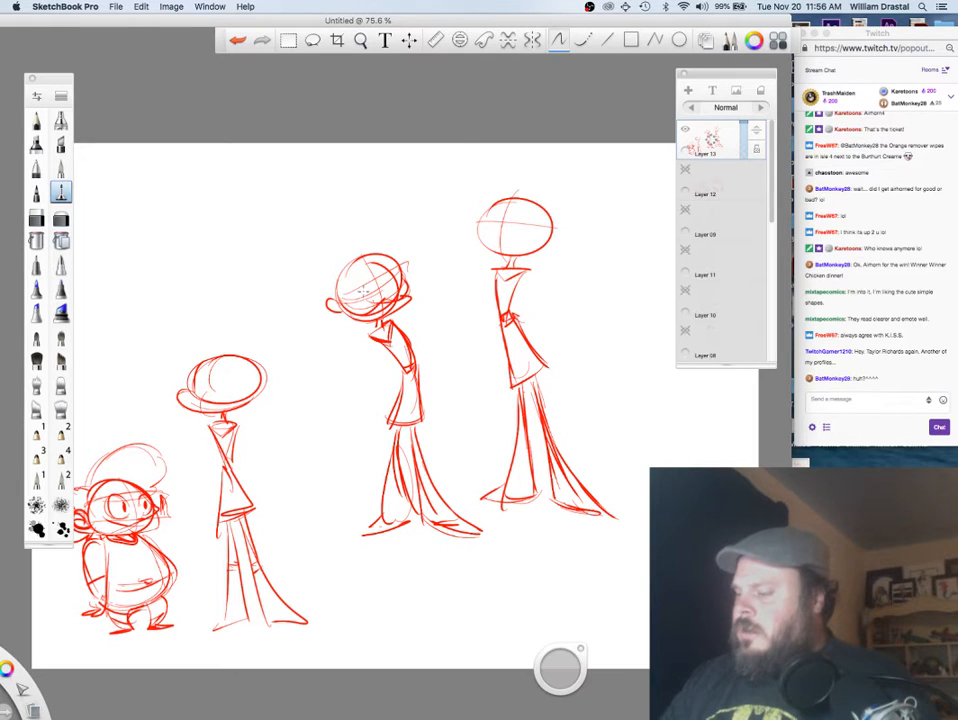
pyautogui.moveTo(360, 300); pyautogui.dragTo(404, 284)
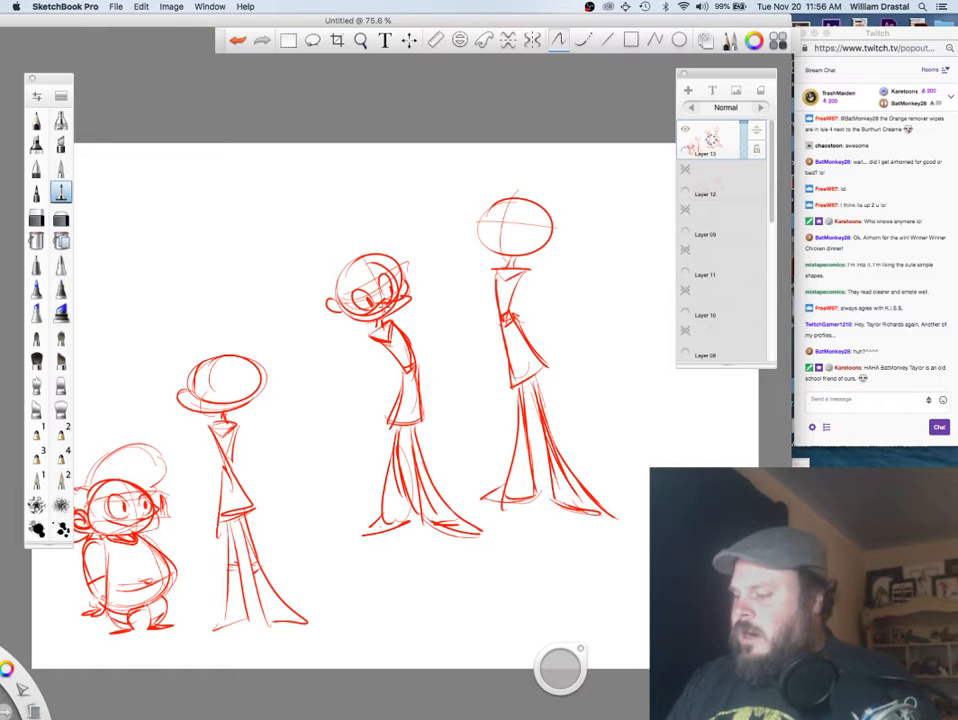
pyautogui.press('super+z')
pyautogui.press('super+z')
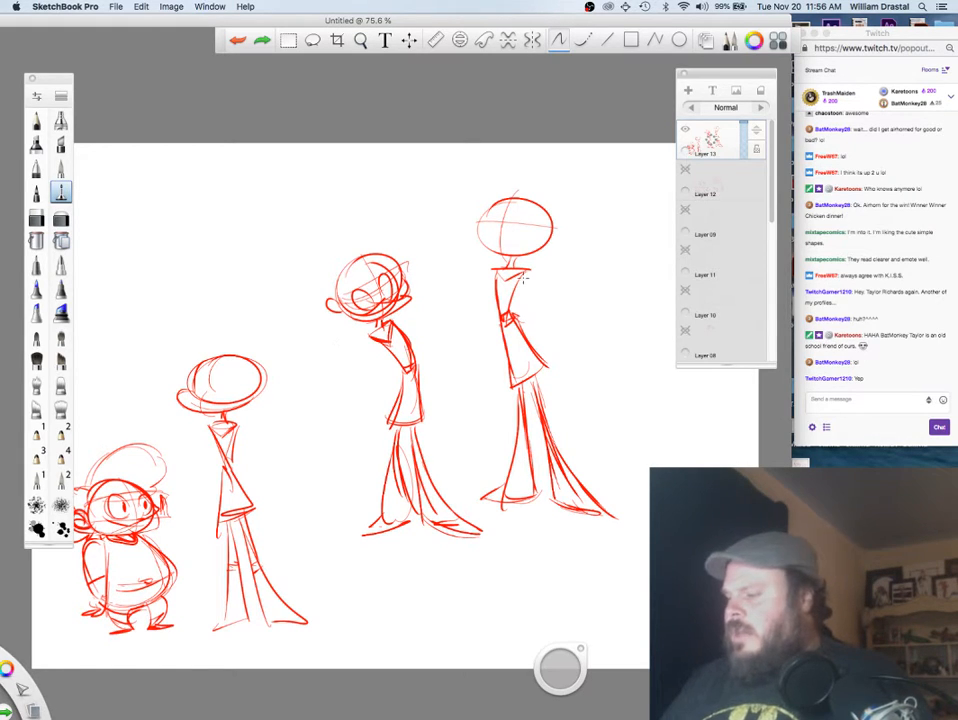
# Step: Draw shrugging arms with open hands on the tallest figure, redraw its head outline and add round ears
pyautogui.moveTo(531, 269)
pyautogui.mouseDown()
pyautogui.moveTo(530, 312)
pyautogui.moveTo(534, 302)
pyautogui.moveTo(526, 318)
pyautogui.moveTo(542, 294)
pyautogui.moveTo(532, 314)
pyautogui.moveTo(534, 272)
pyautogui.moveTo(538, 298)
pyautogui.moveTo(526, 310)
pyautogui.moveTo(564, 276)
pyautogui.mouseUp()
pyautogui.moveTo(494, 271)
pyautogui.mouseDown()
pyautogui.moveTo(485, 306)
pyautogui.moveTo(478, 282)
pyautogui.moveTo(443, 270)
pyautogui.mouseUp()
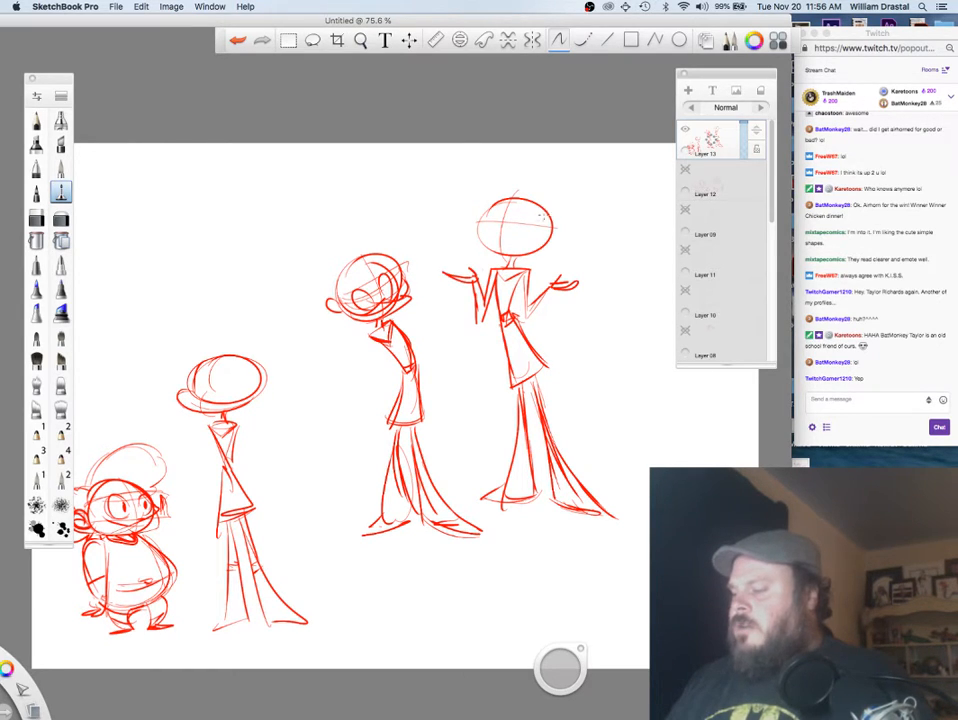
pyautogui.moveTo(514, 256)
pyautogui.mouseDown()
pyautogui.moveTo(557, 207)
pyautogui.moveTo(518, 256)
pyautogui.mouseUp()
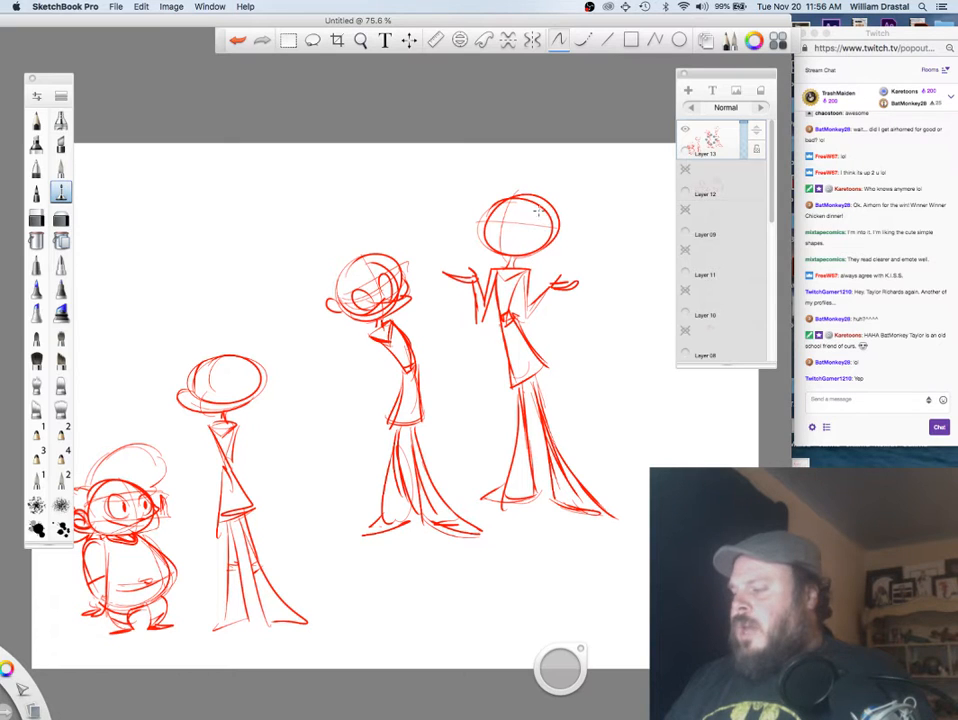
pyautogui.moveTo(473, 225); pyautogui.dragTo(546, 245)
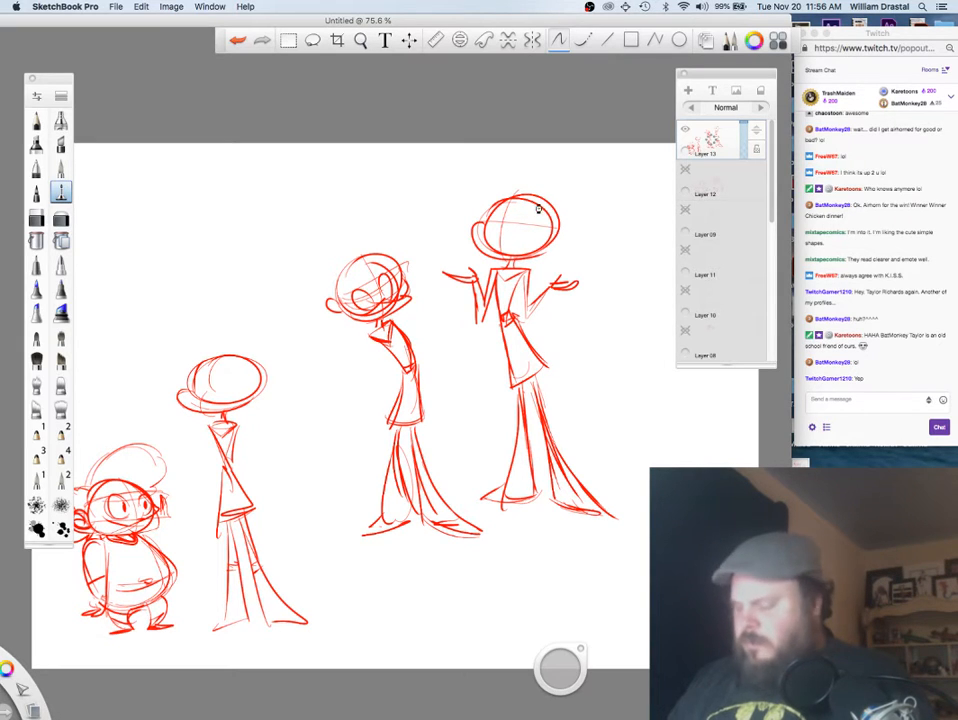
pyautogui.press('super+z')
pyautogui.moveTo(484, 222); pyautogui.dragTo(487, 243)
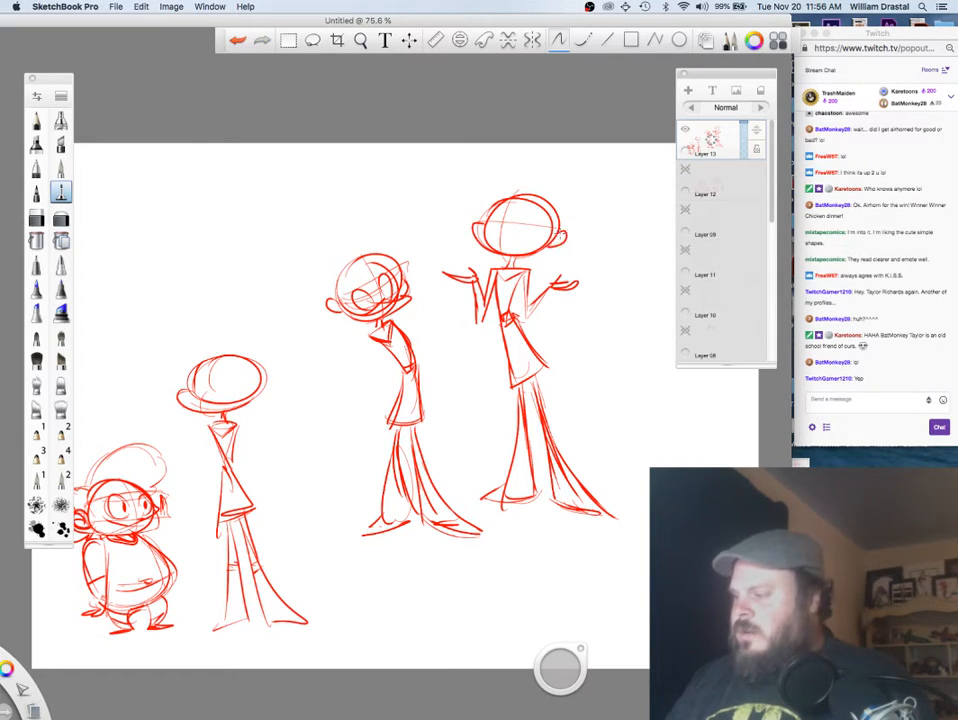
pyautogui.moveTo(558, 229); pyautogui.dragTo(561, 246)
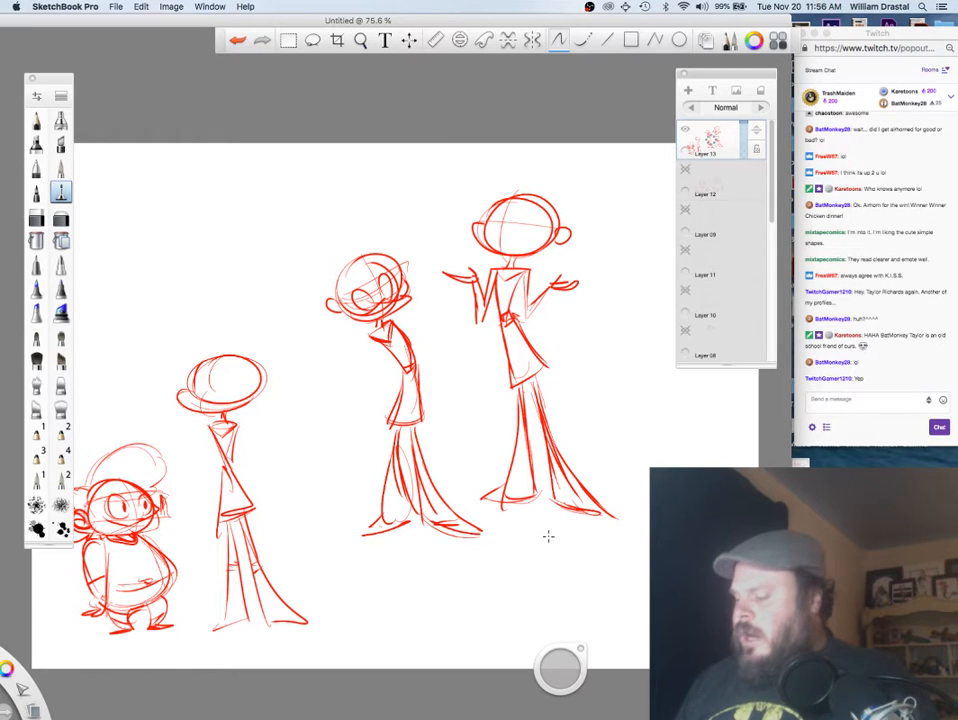
# Step: Sketch a small round head with face guidelines on the far side of the tallest figure, near its feet
pyautogui.moveTo(652, 468); pyautogui.dragTo(648, 525)
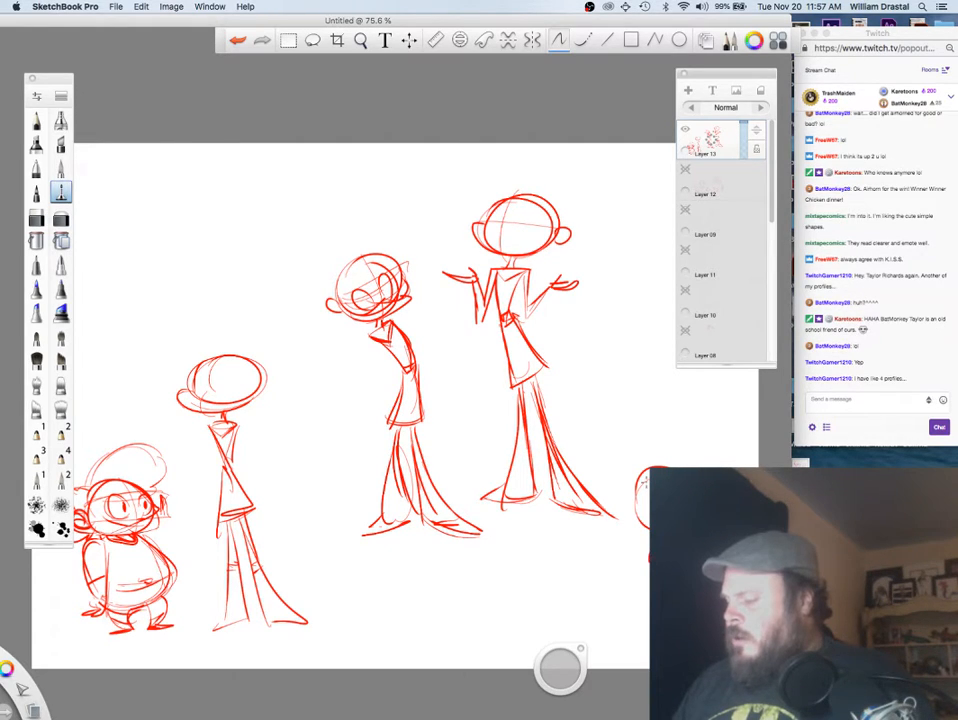
pyautogui.moveTo(649, 472); pyautogui.dragTo(648, 529)
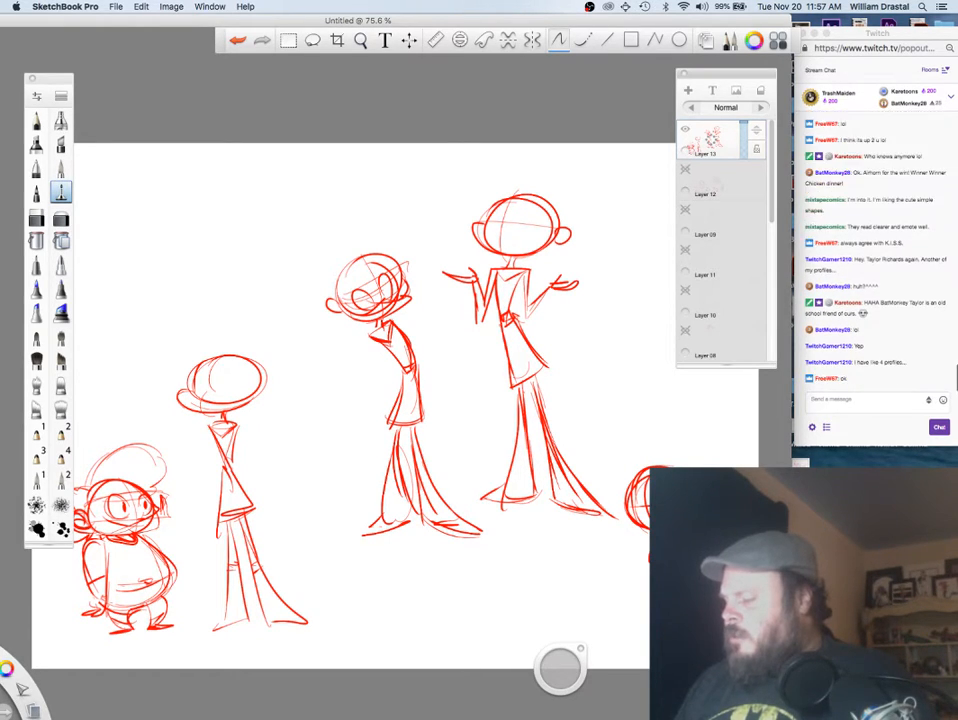
pyautogui.press('super+z')
pyautogui.press('e')
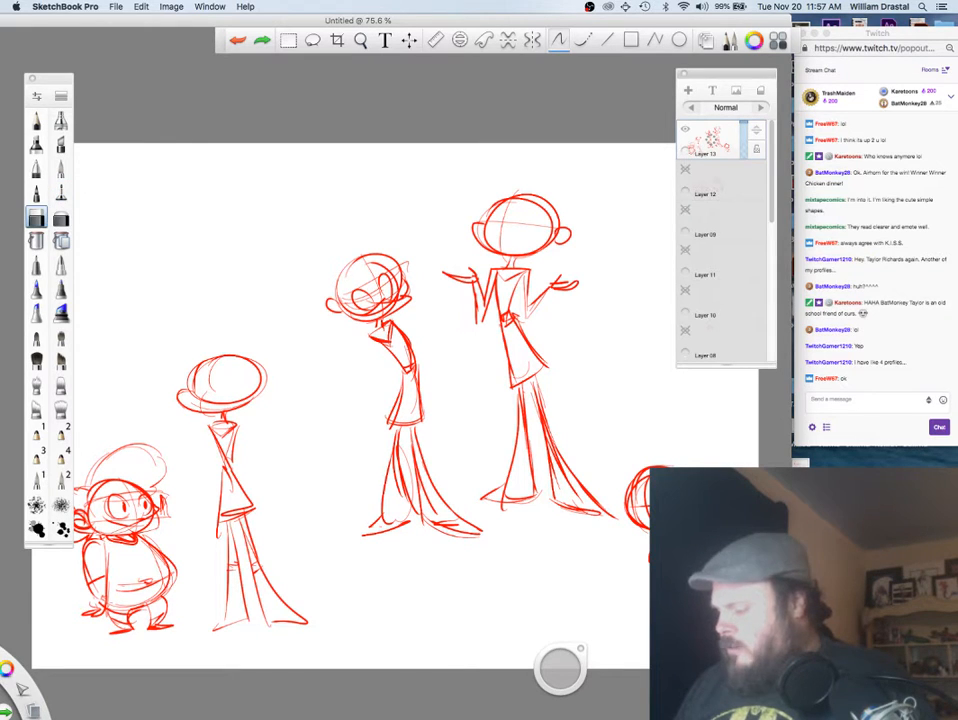
pyautogui.press('super+shift+z')
pyautogui.press('e')
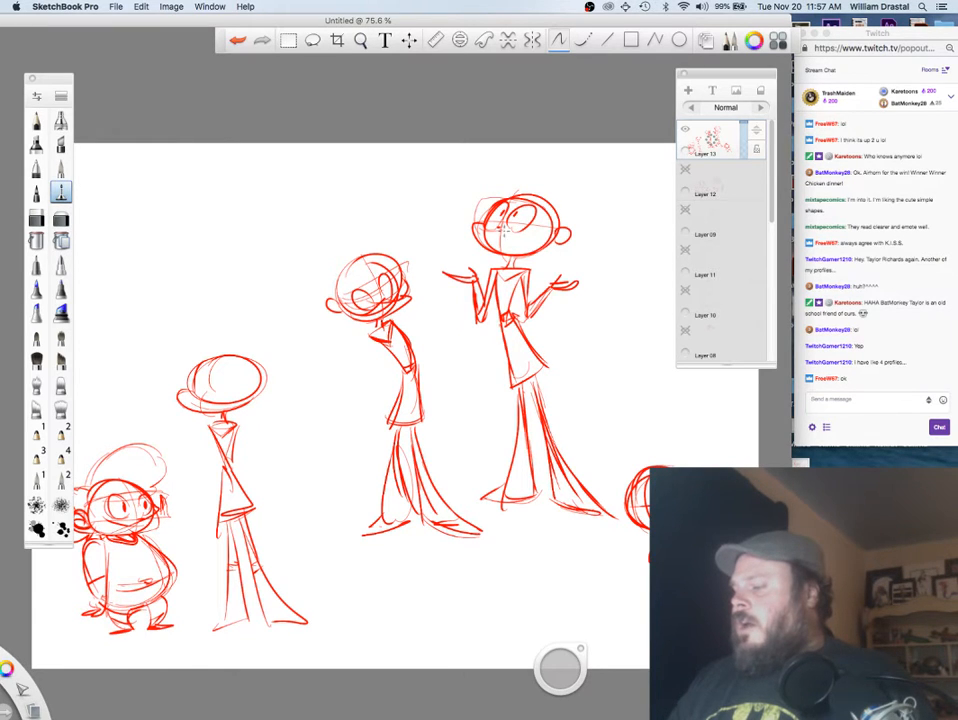
# Step: Draw an open smile and long, loose hair with a flicked strand around the tallest figure's head
pyautogui.moveTo(492, 233)
pyautogui.mouseDown()
pyautogui.moveTo(524, 231)
pyautogui.moveTo(510, 247)
pyautogui.moveTo(562, 204)
pyautogui.moveTo(529, 179)
pyautogui.mouseUp()
pyautogui.moveTo(535, 196); pyautogui.dragTo(551, 247)
pyautogui.moveTo(538, 188)
pyautogui.mouseDown()
pyautogui.moveTo(548, 201)
pyautogui.moveTo(551, 288)
pyautogui.moveTo(491, 202)
pyautogui.moveTo(474, 208)
pyautogui.moveTo(486, 291)
pyautogui.mouseUp()
pyautogui.moveTo(550, 264); pyautogui.dragTo(528, 297)
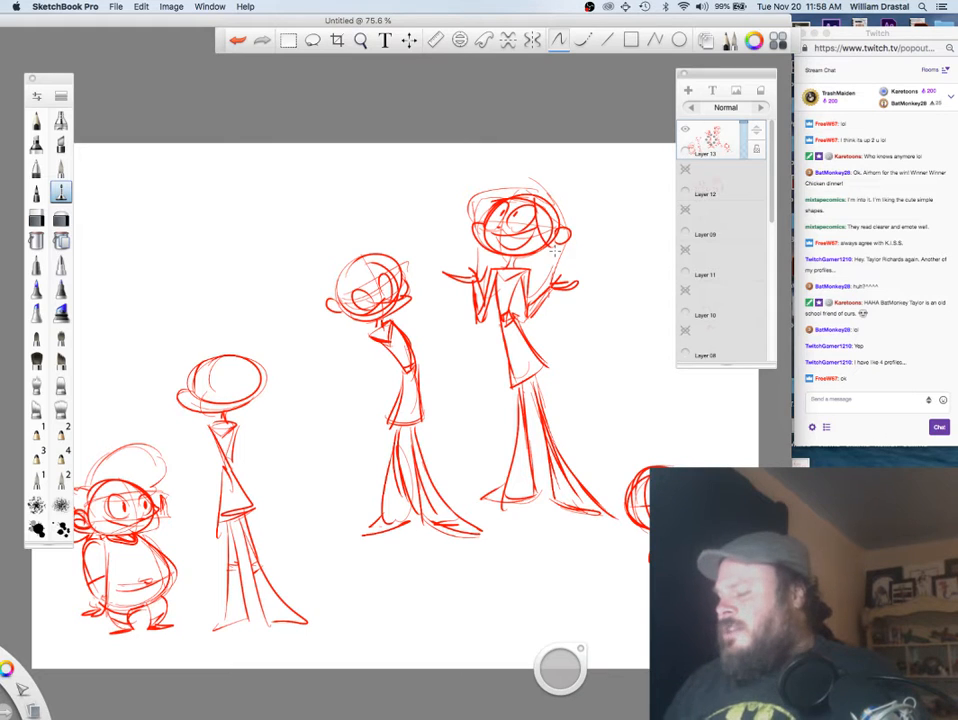
pyautogui.moveTo(568, 232); pyautogui.dragTo(588, 210)
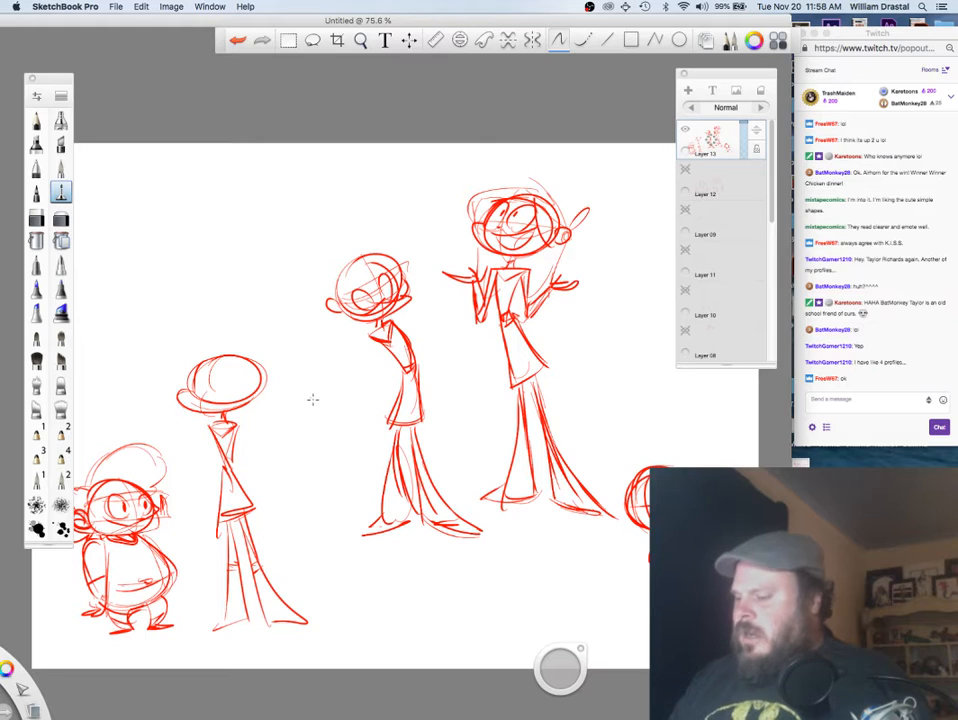
# Step: Add a new layer, hide Layer 13, and sketch a slim figure with a round head, bent torso and spread legs
pyautogui.moveTo(709, 143); pyautogui.dragTo(711, 112)
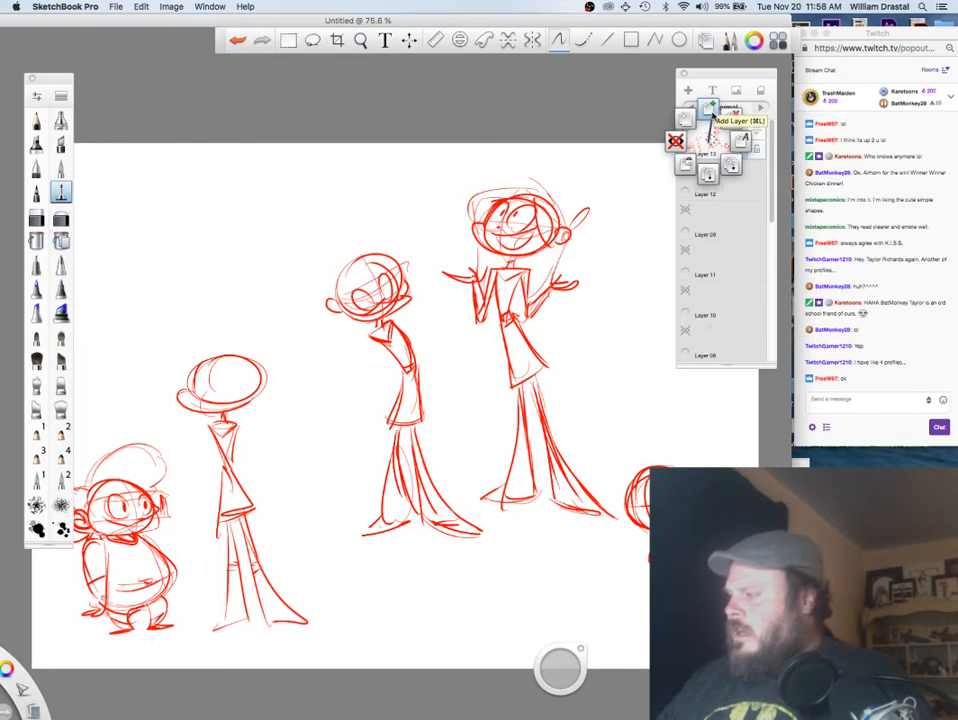
pyautogui.click(685, 168)
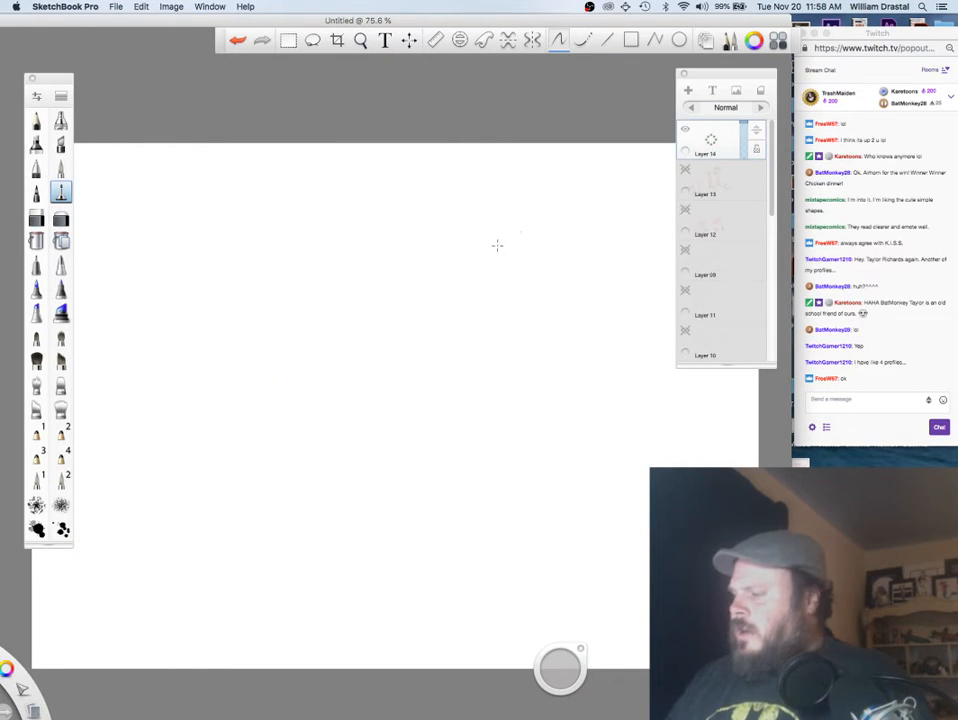
pyautogui.moveTo(470, 244); pyautogui.dragTo(432, 306)
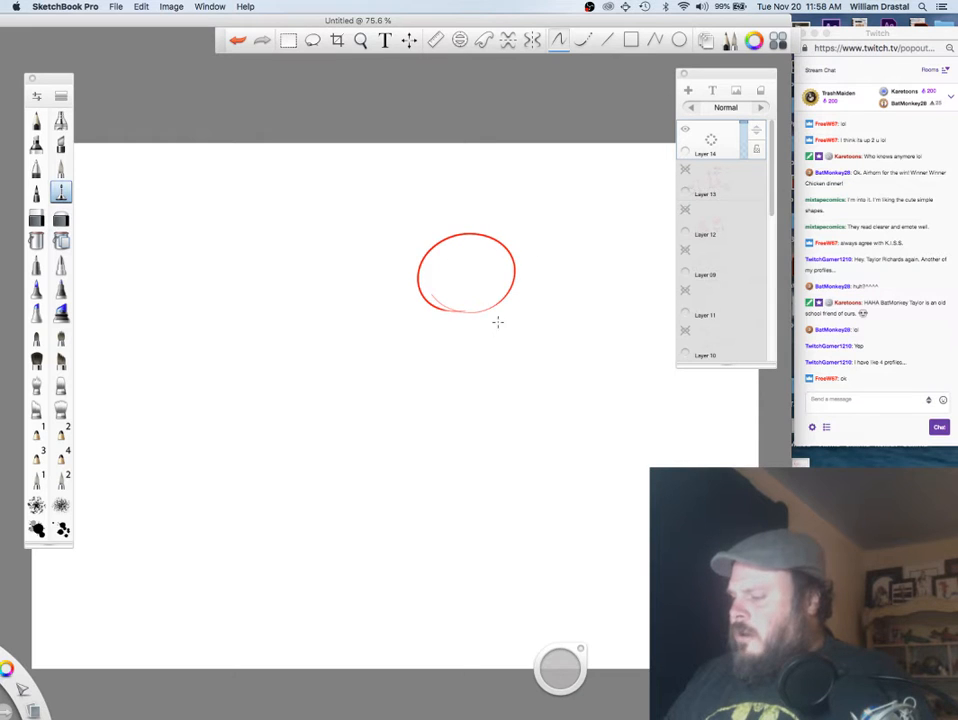
pyautogui.moveTo(493, 316); pyautogui.dragTo(513, 423)
pyautogui.moveTo(467, 324)
pyautogui.mouseDown()
pyautogui.moveTo(505, 314)
pyautogui.moveTo(517, 382)
pyautogui.moveTo(469, 438)
pyautogui.moveTo(522, 428)
pyautogui.mouseUp()
pyautogui.moveTo(518, 372)
pyautogui.mouseDown()
pyautogui.moveTo(512, 442)
pyautogui.moveTo(447, 543)
pyautogui.mouseUp()
pyautogui.moveTo(471, 456)
pyautogui.mouseDown()
pyautogui.moveTo(478, 542)
pyautogui.moveTo(428, 556)
pyautogui.mouseUp()
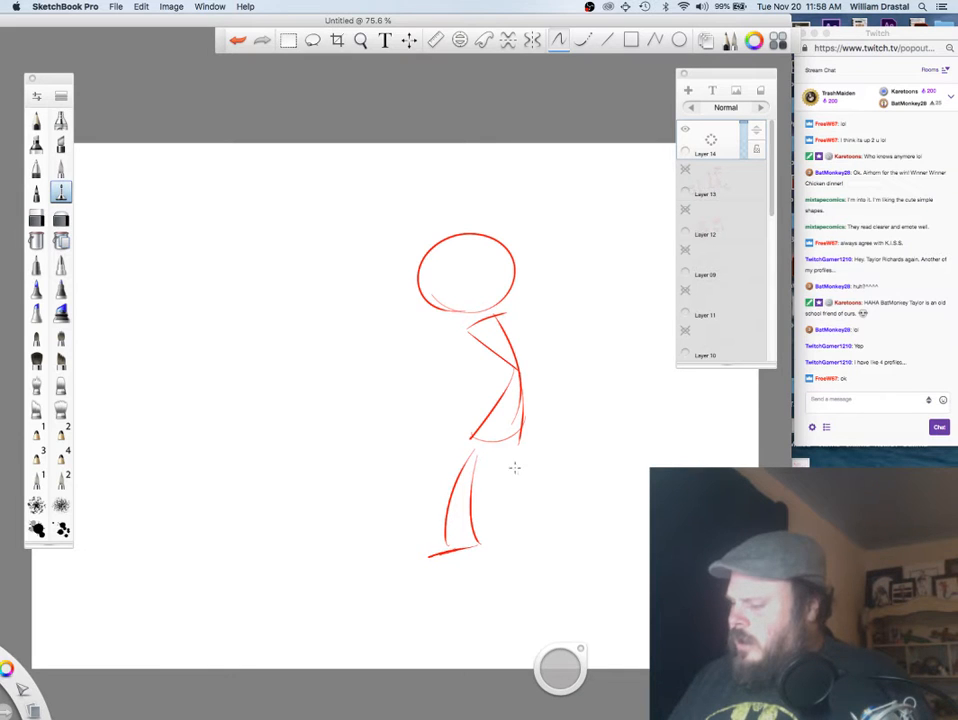
pyautogui.moveTo(510, 453)
pyautogui.mouseDown()
pyautogui.moveTo(533, 549)
pyautogui.moveTo(586, 553)
pyautogui.mouseUp()
pyautogui.moveTo(537, 505); pyautogui.dragTo(590, 563)
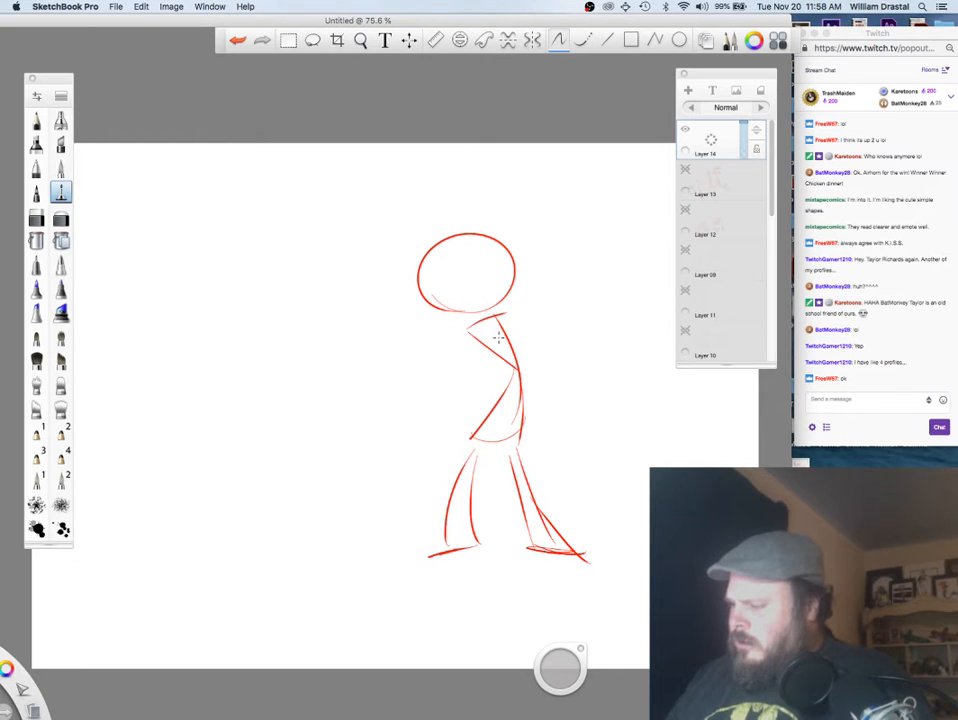
# Step: Draw the slim figure's neck, raised arms with drooping hands, and a worried face with slanted brows and a frown
pyautogui.moveTo(496, 301)
pyautogui.mouseDown()
pyautogui.moveTo(508, 331)
pyautogui.moveTo(466, 344)
pyautogui.moveTo(460, 356)
pyautogui.moveTo(520, 346)
pyautogui.mouseUp()
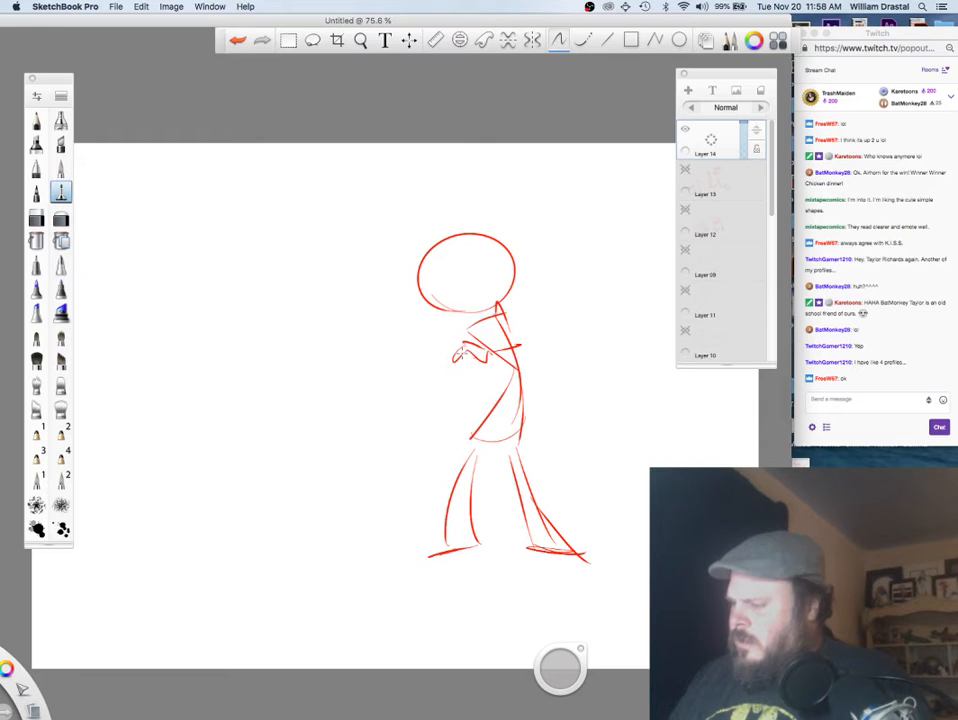
pyautogui.moveTo(445, 334); pyautogui.dragTo(468, 360)
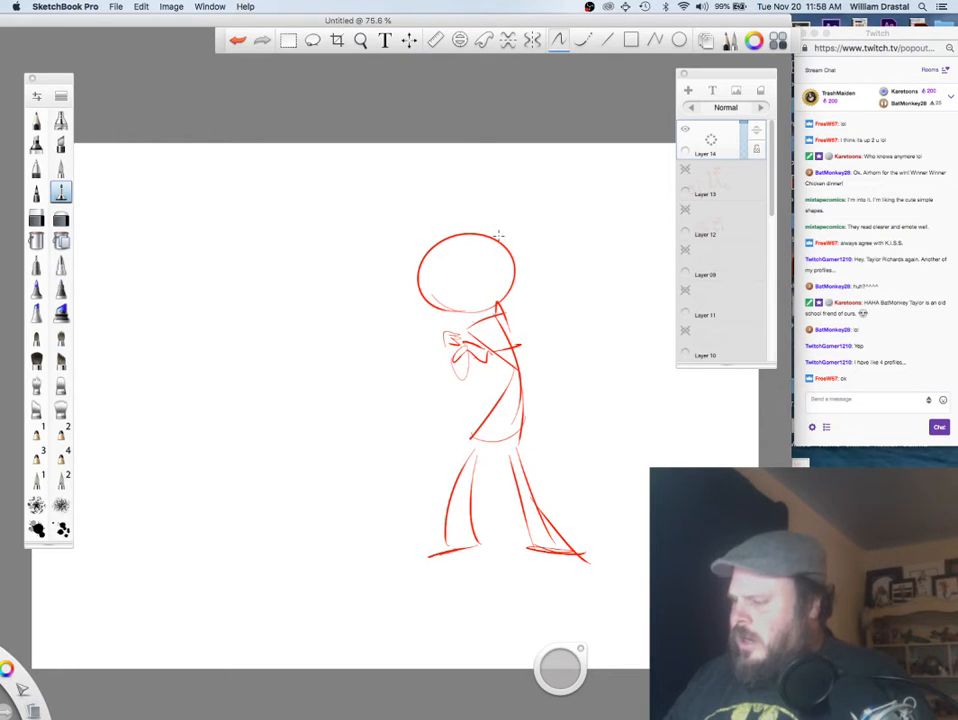
pyautogui.moveTo(455, 242)
pyautogui.mouseDown()
pyautogui.moveTo(474, 292)
pyautogui.moveTo(469, 258)
pyautogui.mouseUp()
pyautogui.moveTo(466, 252)
pyautogui.mouseDown()
pyautogui.moveTo(494, 265)
pyautogui.moveTo(469, 259)
pyautogui.moveTo(474, 276)
pyautogui.moveTo(489, 254)
pyautogui.moveTo(473, 278)
pyautogui.moveTo(494, 271)
pyautogui.moveTo(487, 286)
pyautogui.mouseUp()
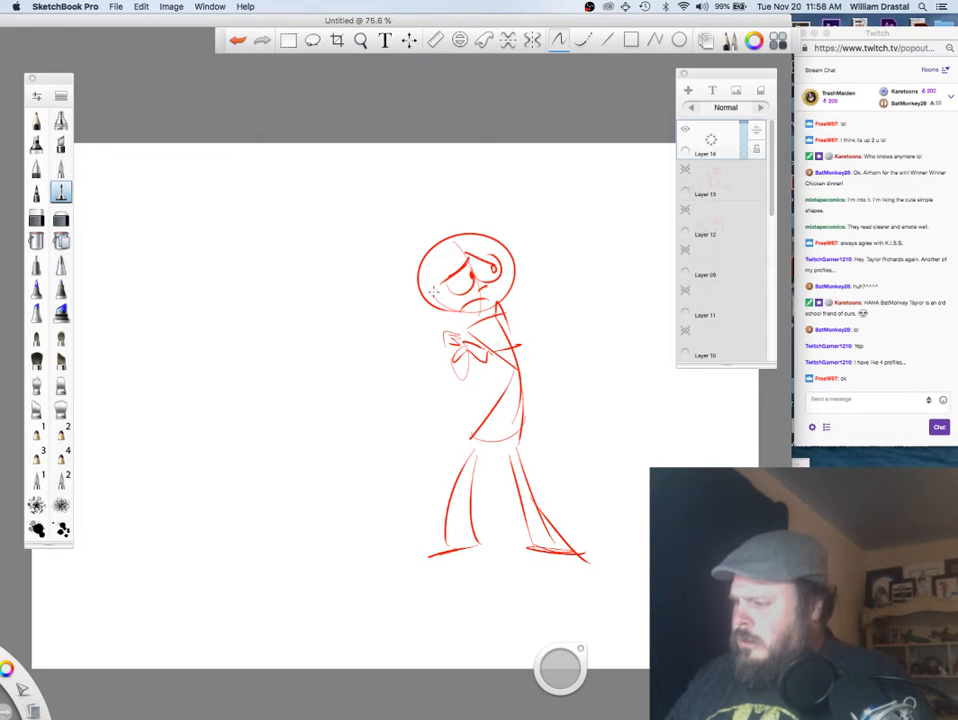
# Step: Add round ears, a lower jawline and long loose hair with ragged ends to the worried figure's head
pyautogui.moveTo(420, 288); pyautogui.dragTo(426, 309)
pyautogui.moveTo(517, 268); pyautogui.dragTo(512, 300)
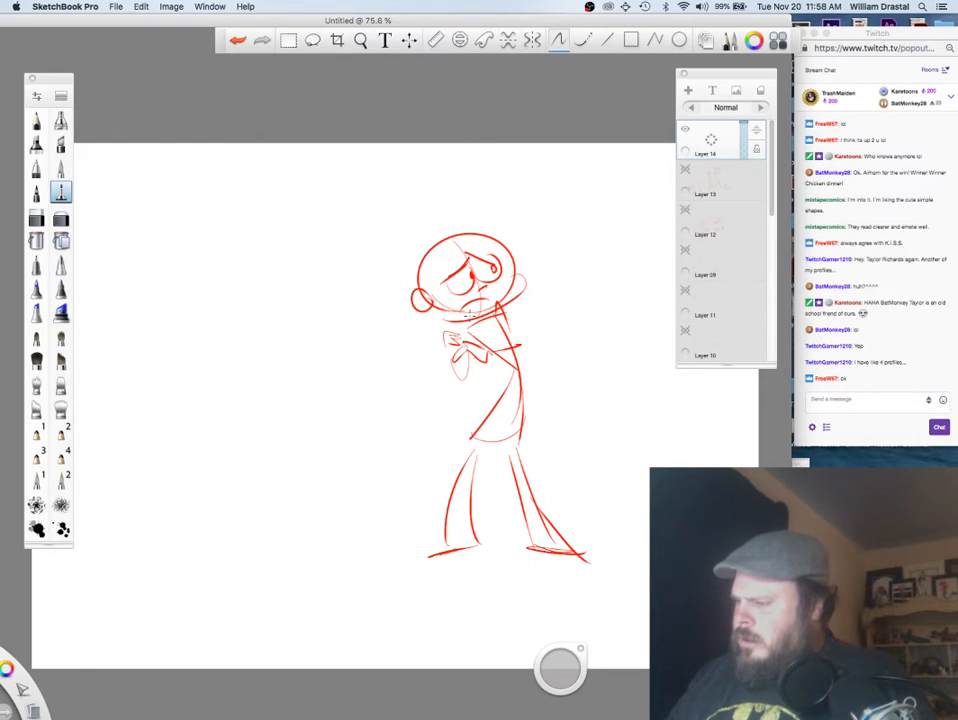
pyautogui.moveTo(424, 288)
pyautogui.mouseDown()
pyautogui.moveTo(510, 254)
pyautogui.moveTo(537, 269)
pyautogui.moveTo(490, 255)
pyautogui.moveTo(428, 298)
pyautogui.mouseUp()
pyautogui.moveTo(452, 246); pyautogui.dragTo(430, 297)
pyautogui.moveTo(411, 259)
pyautogui.mouseDown()
pyautogui.moveTo(443, 366)
pyautogui.moveTo(462, 328)
pyautogui.moveTo(520, 285)
pyautogui.moveTo(515, 352)
pyautogui.mouseUp()
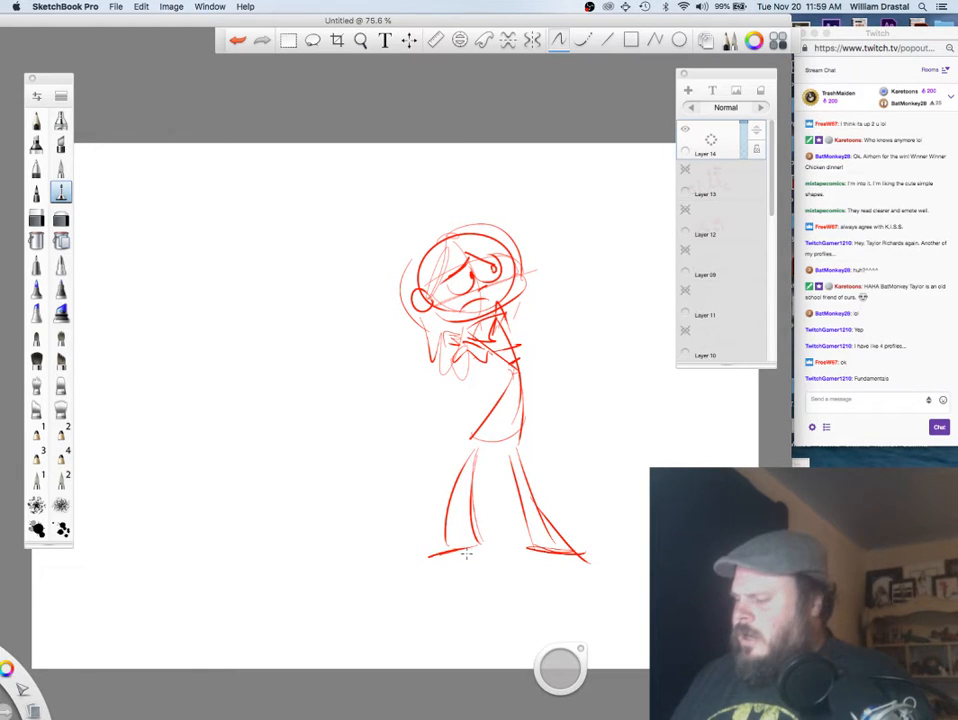
# Step: Draw the worried figure's feet, shirt hem and short trouser lines, and reinforce its legs, torso and sleeve
pyautogui.moveTo(462, 470); pyautogui.dragTo(426, 566)
pyautogui.moveTo(478, 432)
pyautogui.mouseDown()
pyautogui.moveTo(509, 439)
pyautogui.moveTo(494, 433)
pyautogui.moveTo(521, 424)
pyautogui.moveTo(509, 463)
pyautogui.moveTo(531, 551)
pyautogui.mouseUp()
pyautogui.moveTo(530, 551); pyautogui.dragTo(594, 570)
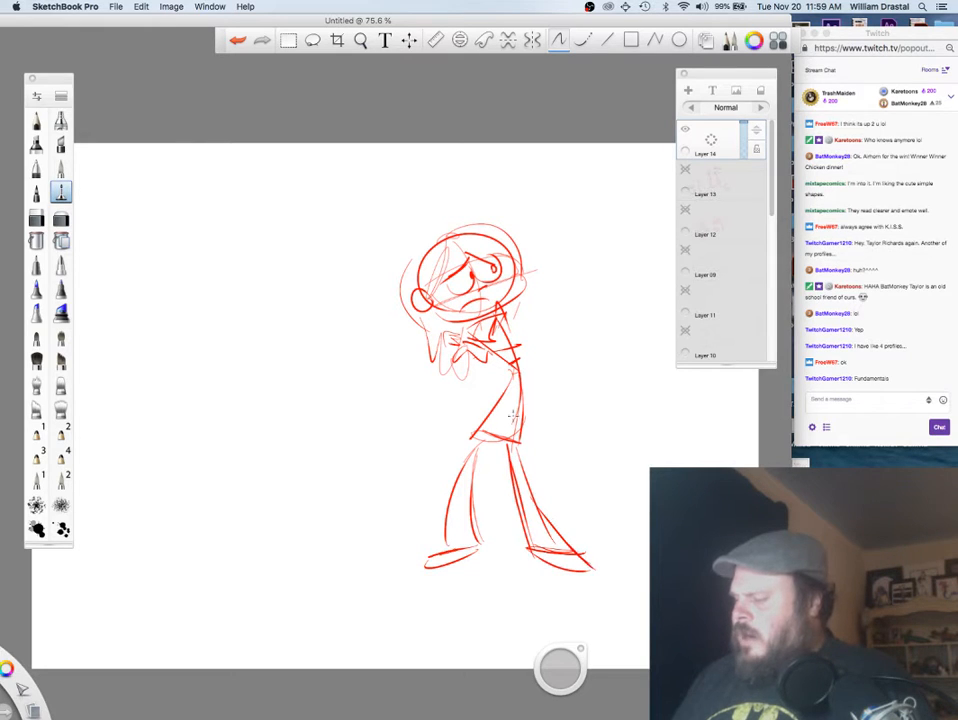
pyautogui.moveTo(485, 434)
pyautogui.mouseDown()
pyautogui.moveTo(475, 501)
pyautogui.moveTo(449, 511)
pyautogui.mouseUp()
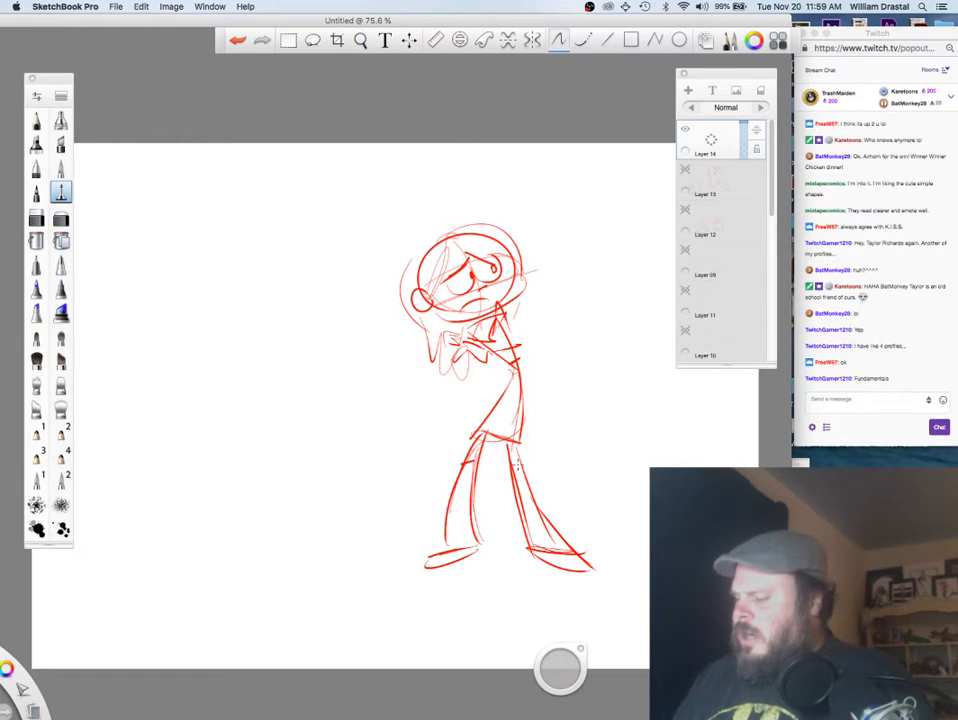
pyautogui.moveTo(494, 440); pyautogui.dragTo(478, 473)
pyautogui.moveTo(521, 375); pyautogui.dragTo(531, 418)
pyautogui.moveTo(517, 363); pyautogui.dragTo(504, 424)
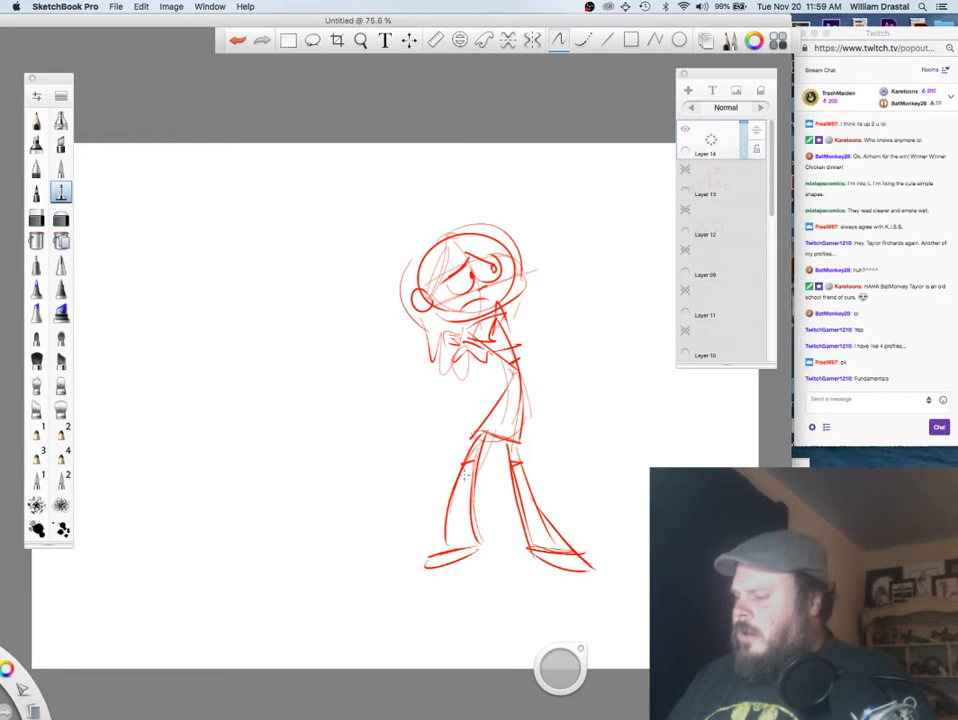
pyautogui.moveTo(487, 350); pyautogui.dragTo(520, 365)
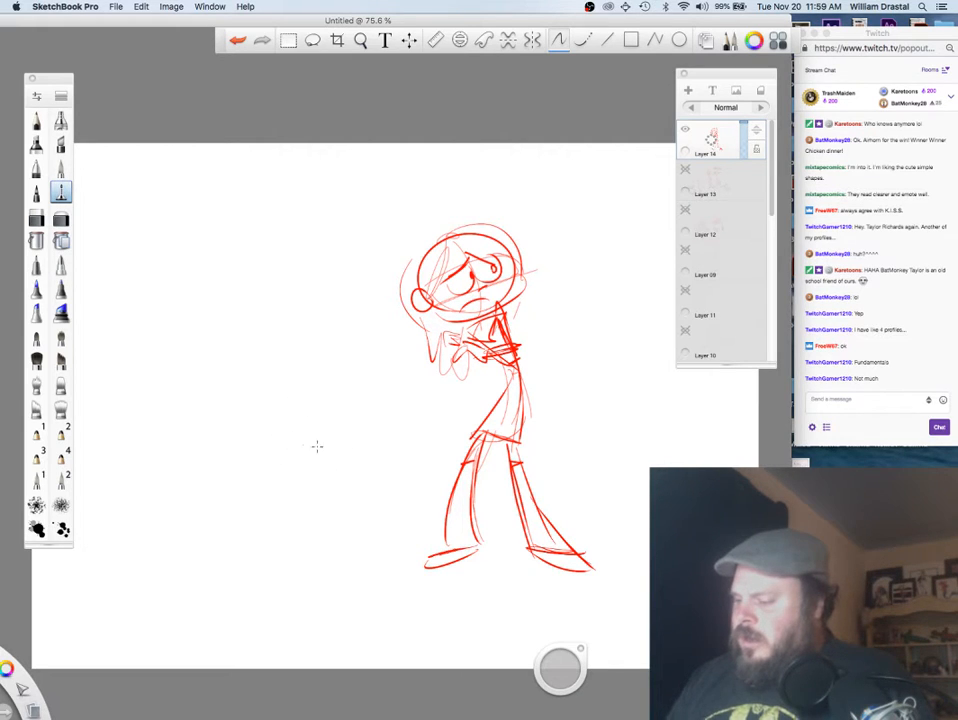
# Step: Sketch a short figure beside the worried one, with a round head, crossed face guidelines and a large round belly
pyautogui.moveTo(317, 446)
pyautogui.mouseDown()
pyautogui.moveTo(314, 381)
pyautogui.moveTo(354, 420)
pyautogui.moveTo(356, 437)
pyautogui.moveTo(355, 405)
pyautogui.moveTo(311, 375)
pyautogui.moveTo(313, 458)
pyautogui.moveTo(355, 436)
pyautogui.mouseUp()
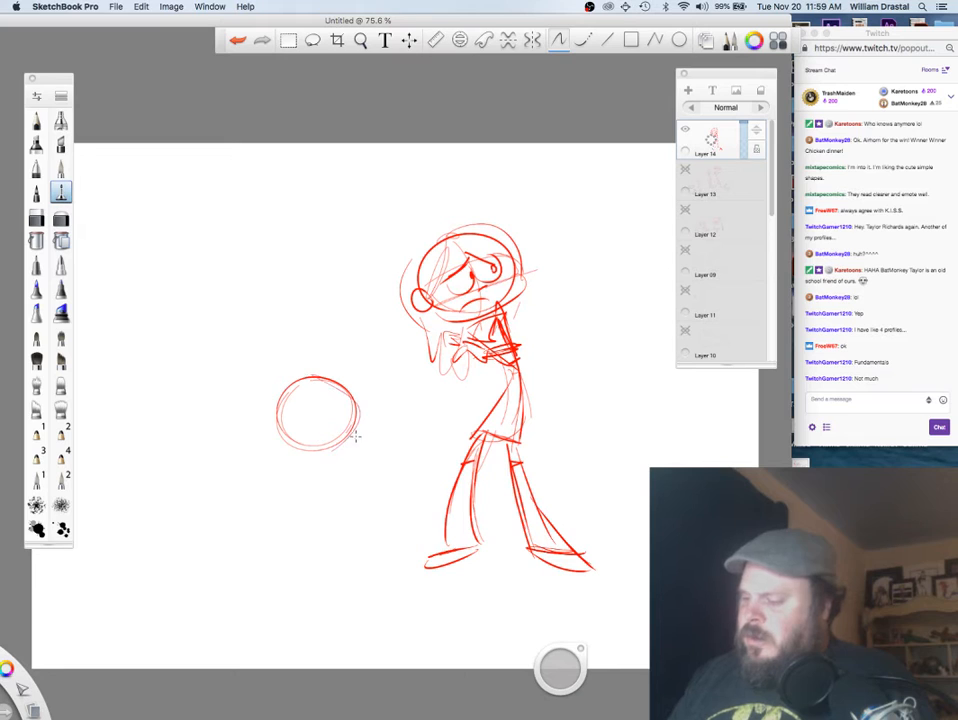
pyautogui.moveTo(292, 472)
pyautogui.mouseDown()
pyautogui.moveTo(327, 494)
pyautogui.moveTo(384, 484)
pyautogui.moveTo(385, 500)
pyautogui.moveTo(289, 510)
pyautogui.moveTo(315, 541)
pyautogui.moveTo(336, 460)
pyautogui.moveTo(321, 541)
pyautogui.mouseUp()
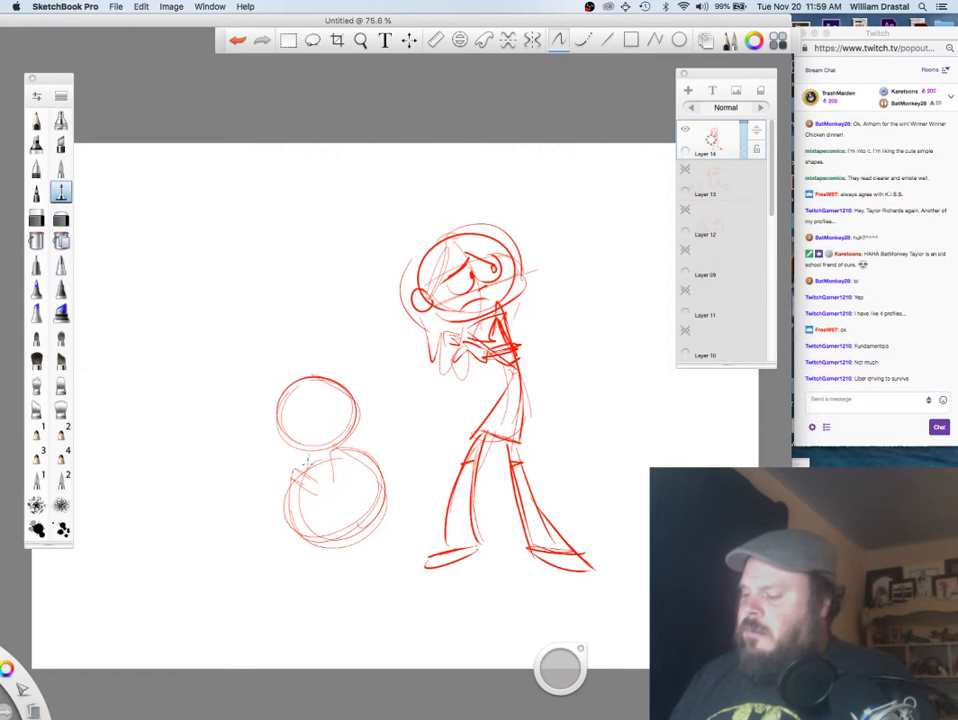
pyautogui.moveTo(307, 472)
pyautogui.mouseDown()
pyautogui.moveTo(327, 551)
pyautogui.moveTo(350, 447)
pyautogui.mouseUp()
pyautogui.moveTo(350, 447)
pyautogui.mouseDown()
pyautogui.moveTo(286, 540)
pyautogui.moveTo(305, 475)
pyautogui.mouseUp()
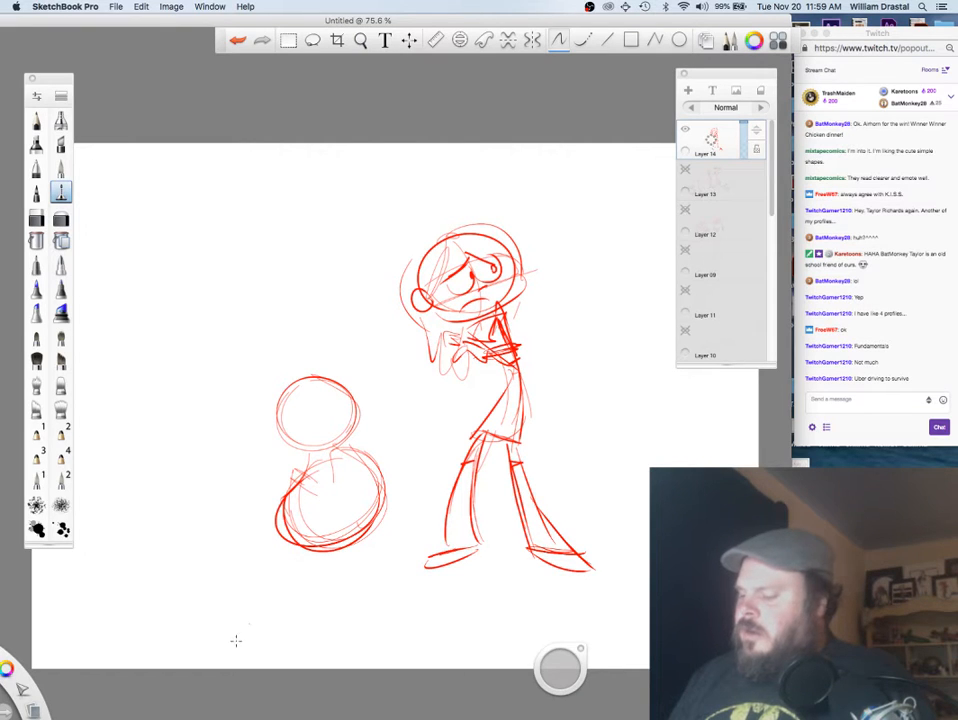
pyautogui.moveTo(290, 390)
pyautogui.mouseDown()
pyautogui.moveTo(326, 373)
pyautogui.moveTo(333, 403)
pyautogui.moveTo(302, 417)
pyautogui.moveTo(366, 392)
pyautogui.moveTo(339, 542)
pyautogui.mouseUp()
pyautogui.moveTo(315, 458); pyautogui.dragTo(341, 544)
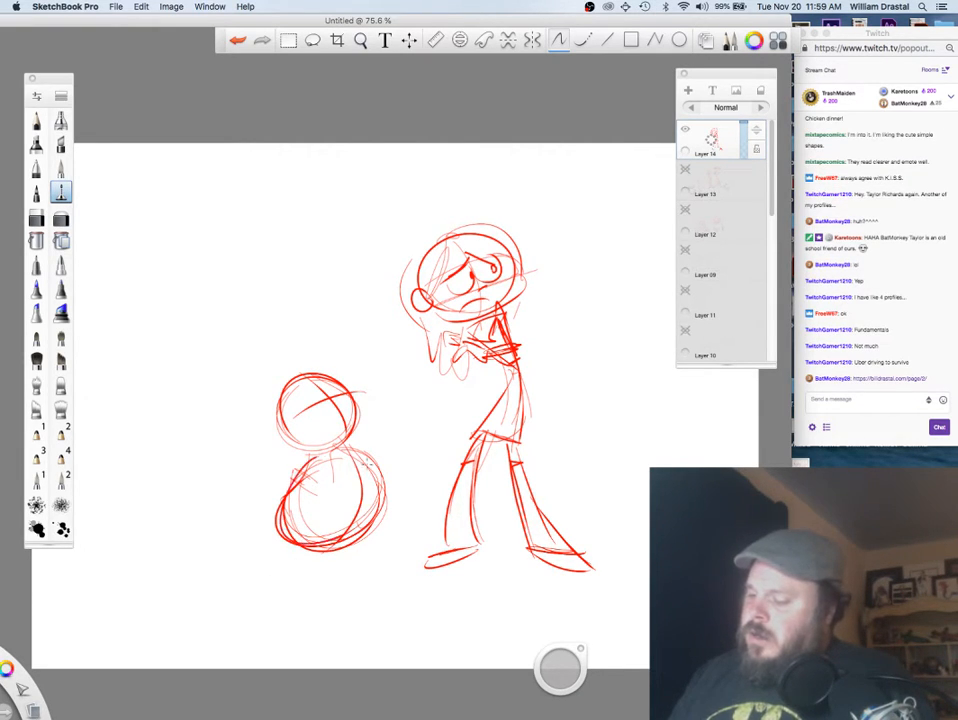
pyautogui.moveTo(347, 448); pyautogui.dragTo(331, 562)
pyautogui.moveTo(298, 485)
pyautogui.mouseDown()
pyautogui.moveTo(373, 468)
pyautogui.moveTo(387, 526)
pyautogui.mouseUp()
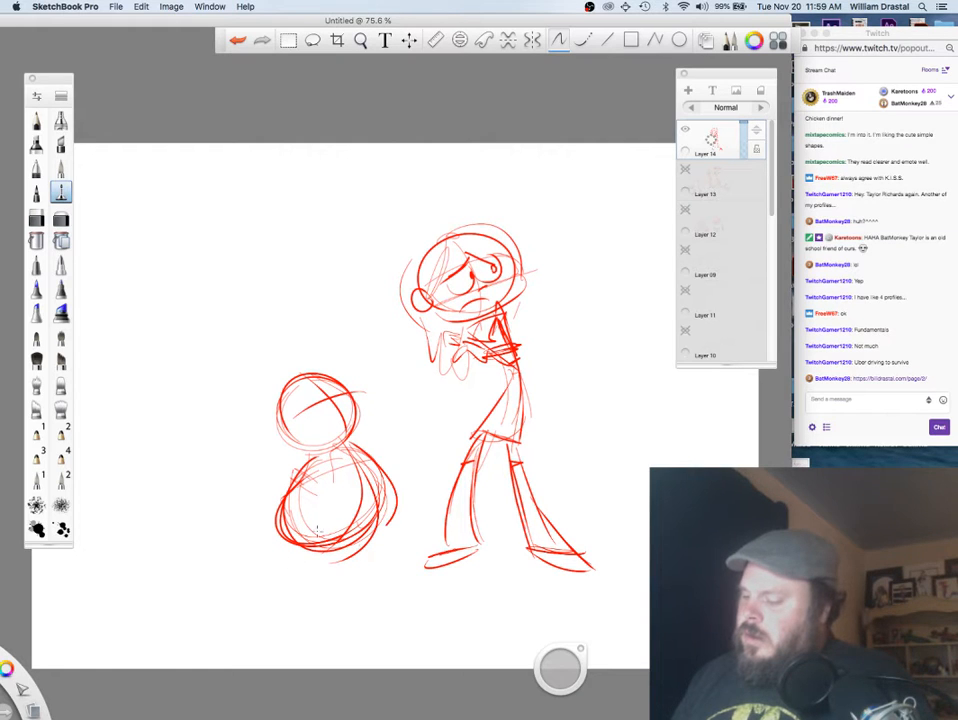
# Step: Draw the short figure's stubby legs and feet, a bent arm with its hand on the belly, and the opposite arm
pyautogui.moveTo(292, 549); pyautogui.dragTo(283, 573)
pyautogui.moveTo(377, 528); pyautogui.dragTo(368, 560)
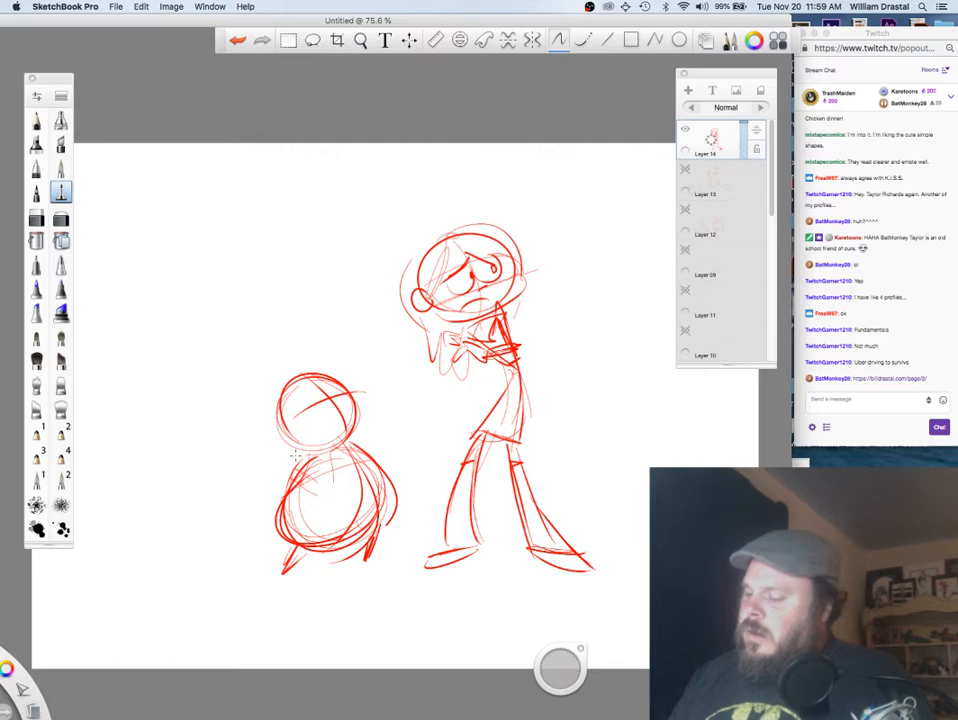
pyautogui.moveTo(302, 457); pyautogui.dragTo(237, 512)
pyautogui.moveTo(237, 512)
pyautogui.mouseDown()
pyautogui.moveTo(267, 520)
pyautogui.moveTo(286, 496)
pyautogui.moveTo(272, 520)
pyautogui.mouseUp()
pyautogui.moveTo(258, 489); pyautogui.dragTo(252, 508)
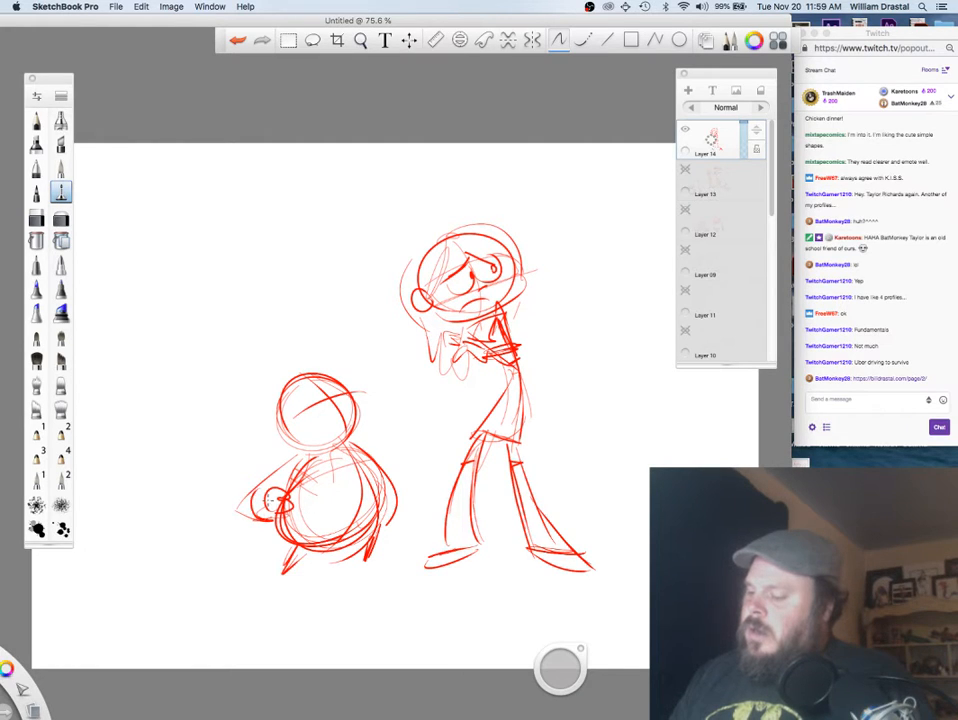
pyautogui.moveTo(298, 457)
pyautogui.mouseDown()
pyautogui.moveTo(247, 495)
pyautogui.moveTo(298, 499)
pyautogui.moveTo(284, 516)
pyautogui.moveTo(302, 510)
pyautogui.mouseUp()
pyautogui.moveTo(368, 446)
pyautogui.mouseDown()
pyautogui.moveTo(404, 467)
pyautogui.moveTo(385, 497)
pyautogui.mouseUp()
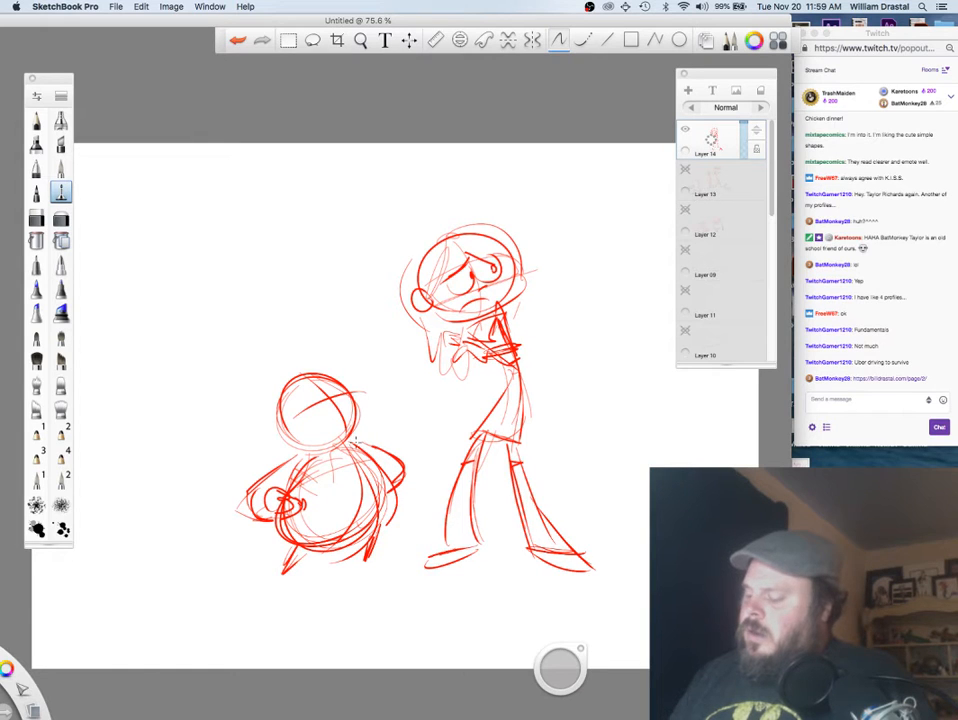
pyautogui.moveTo(285, 578); pyautogui.dragTo(263, 582)
pyautogui.moveTo(368, 566); pyautogui.dragTo(381, 570)
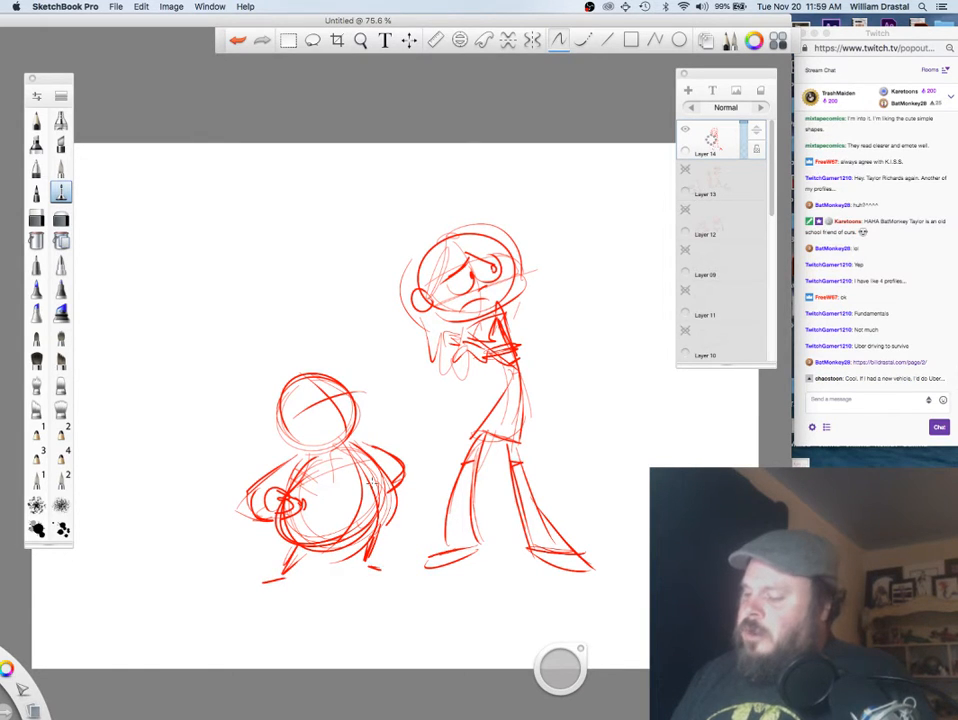
# Step: Shape the short figure's cheek and jaw, and draw its round ear, large eyes and wide grin
pyautogui.moveTo(306, 376)
pyautogui.mouseDown()
pyautogui.moveTo(368, 412)
pyautogui.moveTo(312, 455)
pyautogui.mouseUp()
pyautogui.moveTo(306, 379); pyautogui.dragTo(362, 396)
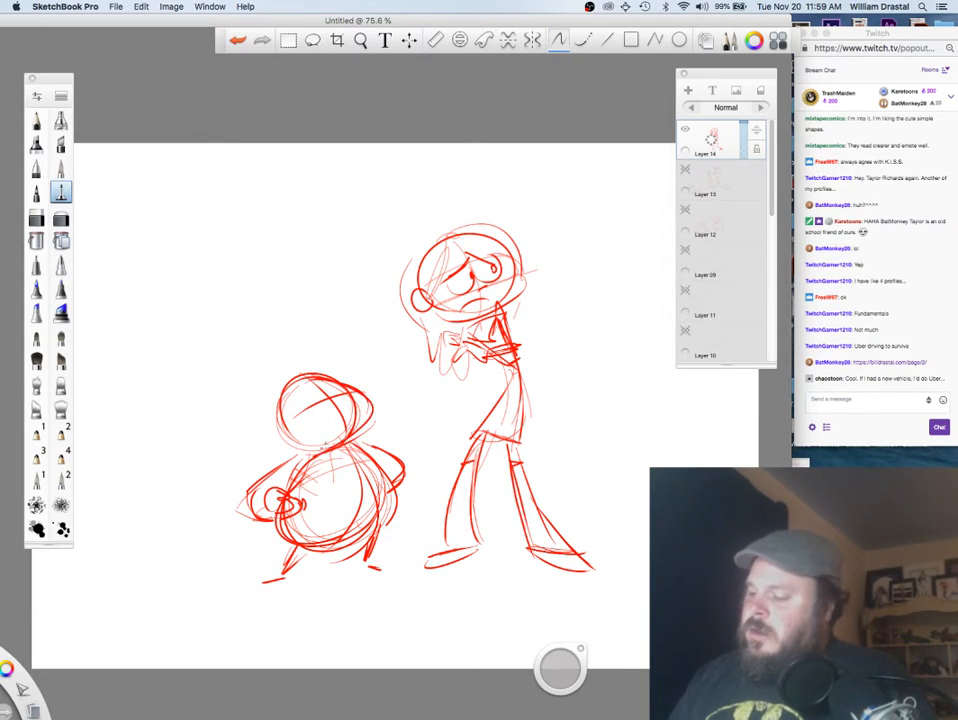
pyautogui.moveTo(328, 445); pyautogui.dragTo(257, 426)
pyautogui.moveTo(322, 396)
pyautogui.mouseDown()
pyautogui.moveTo(318, 411)
pyautogui.moveTo(337, 396)
pyautogui.mouseUp()
pyautogui.moveTo(329, 388); pyautogui.dragTo(345, 405)
pyautogui.moveTo(291, 409)
pyautogui.mouseDown()
pyautogui.moveTo(348, 429)
pyautogui.moveTo(357, 368)
pyautogui.moveTo(369, 388)
pyautogui.mouseUp()
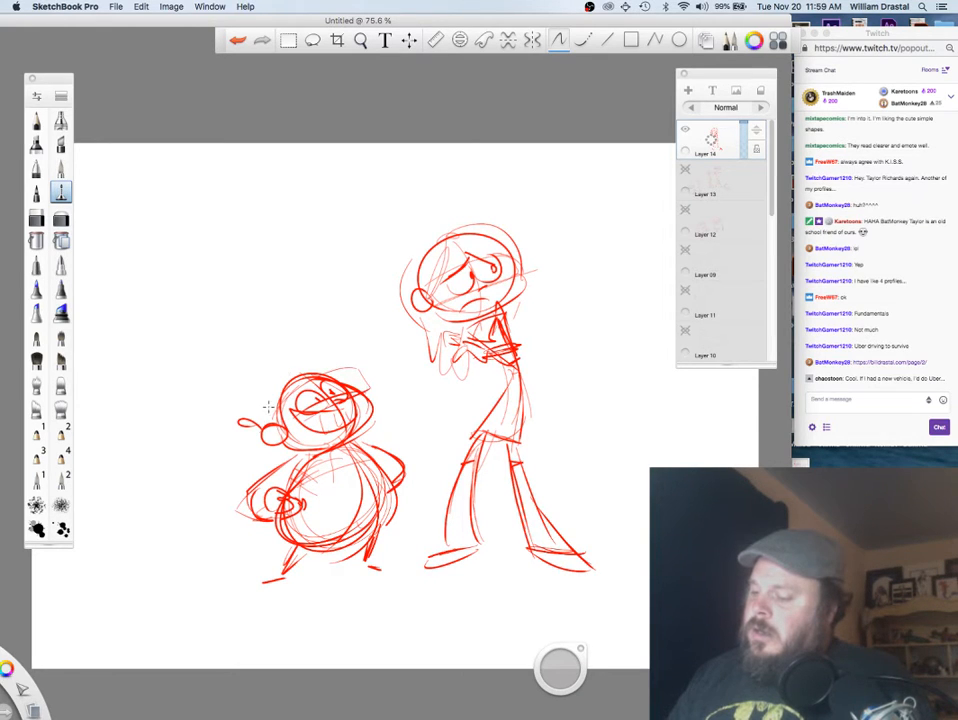
# Step: Draw a tall swooping hair shape over the short figure's head and looped tufts around its ear
pyautogui.moveTo(268, 405)
pyautogui.mouseDown()
pyautogui.moveTo(326, 332)
pyautogui.moveTo(362, 380)
pyautogui.mouseUp()
pyautogui.moveTo(264, 440)
pyautogui.mouseDown()
pyautogui.moveTo(253, 451)
pyautogui.moveTo(270, 454)
pyautogui.mouseUp()
pyautogui.moveTo(260, 459)
pyautogui.mouseDown()
pyautogui.moveTo(264, 469)
pyautogui.moveTo(284, 454)
pyautogui.mouseUp()
pyautogui.moveTo(236, 423); pyautogui.dragTo(280, 441)
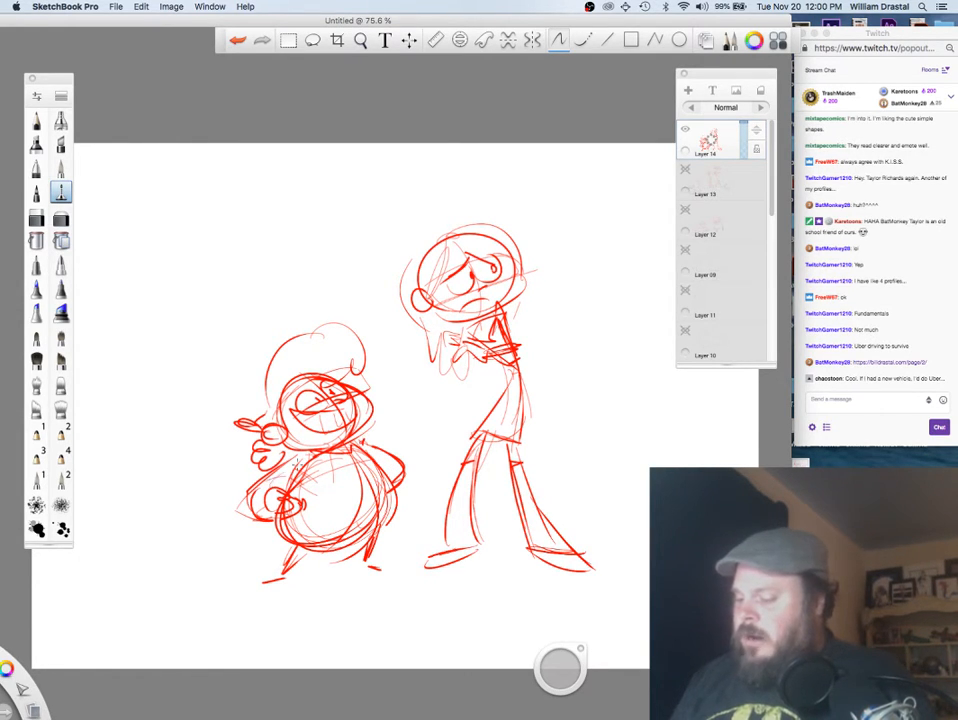
# Step: Detail the short figure's hand and fingers, reinforce the bent arm and neckline, and thicken the stubby legs
pyautogui.moveTo(273, 485)
pyautogui.mouseDown()
pyautogui.moveTo(274, 515)
pyautogui.moveTo(299, 500)
pyautogui.moveTo(306, 512)
pyautogui.mouseUp()
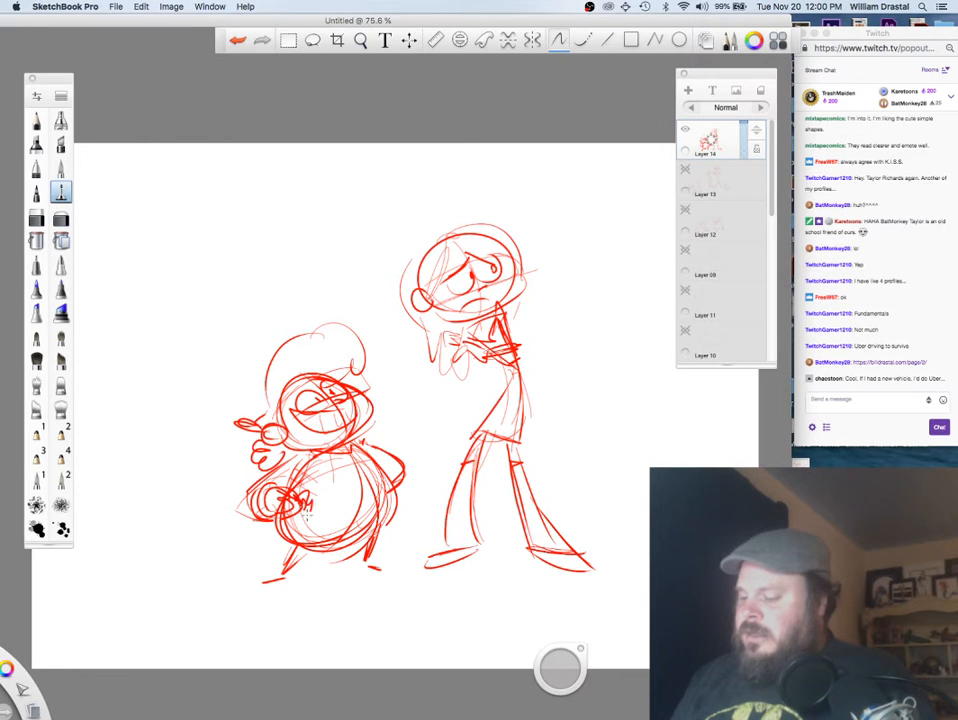
pyautogui.moveTo(383, 472); pyautogui.dragTo(401, 487)
pyautogui.moveTo(361, 441)
pyautogui.mouseDown()
pyautogui.moveTo(384, 452)
pyautogui.moveTo(402, 488)
pyautogui.mouseUp()
pyautogui.moveTo(309, 452)
pyautogui.mouseDown()
pyautogui.moveTo(268, 479)
pyautogui.moveTo(350, 472)
pyautogui.moveTo(375, 458)
pyautogui.moveTo(364, 464)
pyautogui.mouseUp()
pyautogui.moveTo(379, 525); pyautogui.dragTo(367, 559)
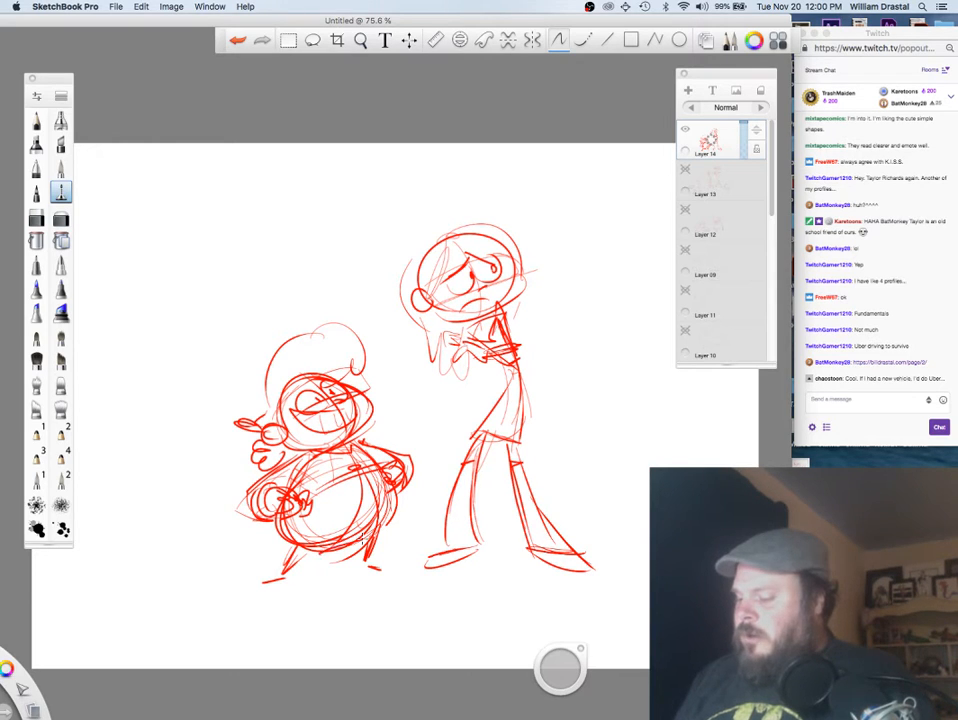
pyautogui.moveTo(303, 548); pyautogui.dragTo(284, 569)
pyautogui.moveTo(357, 544); pyautogui.dragTo(366, 562)
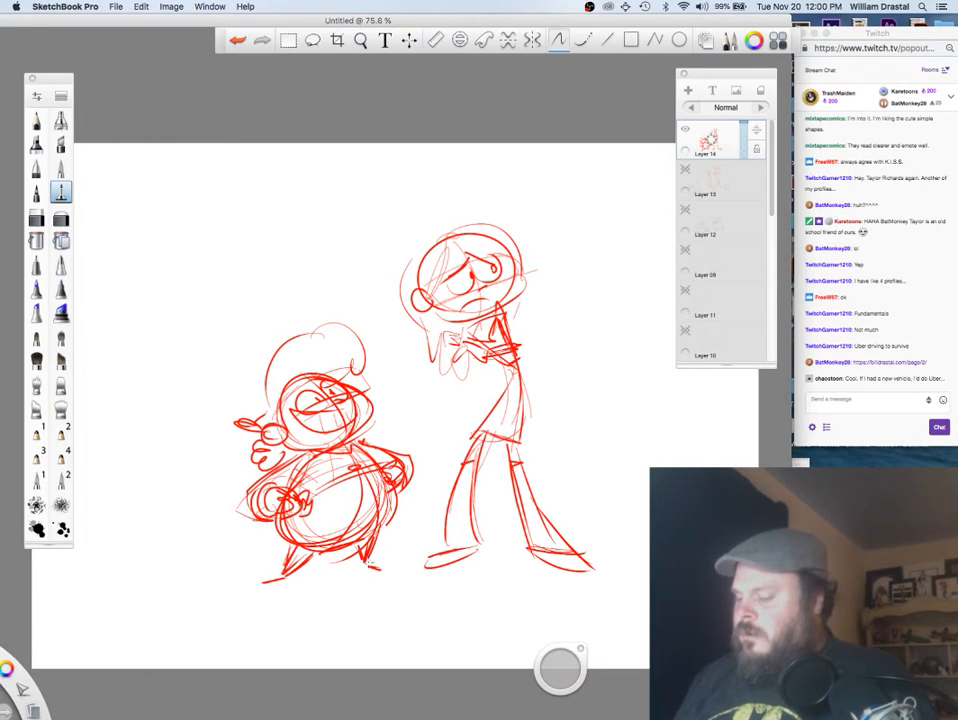
# Step: Reinforce the short figure's far leg with another stroke down to the foot
pyautogui.moveTo(383, 518); pyautogui.dragTo(366, 557)
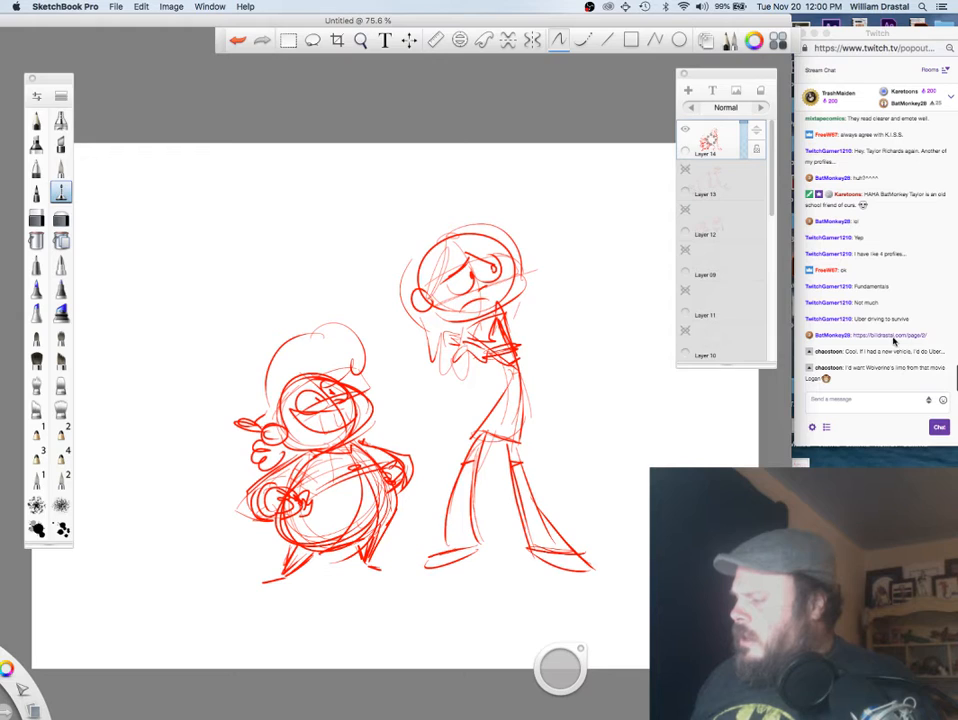
# Step: Open the web link posted in the stream chat and return to the sketch canvas
pyautogui.click(893, 341)
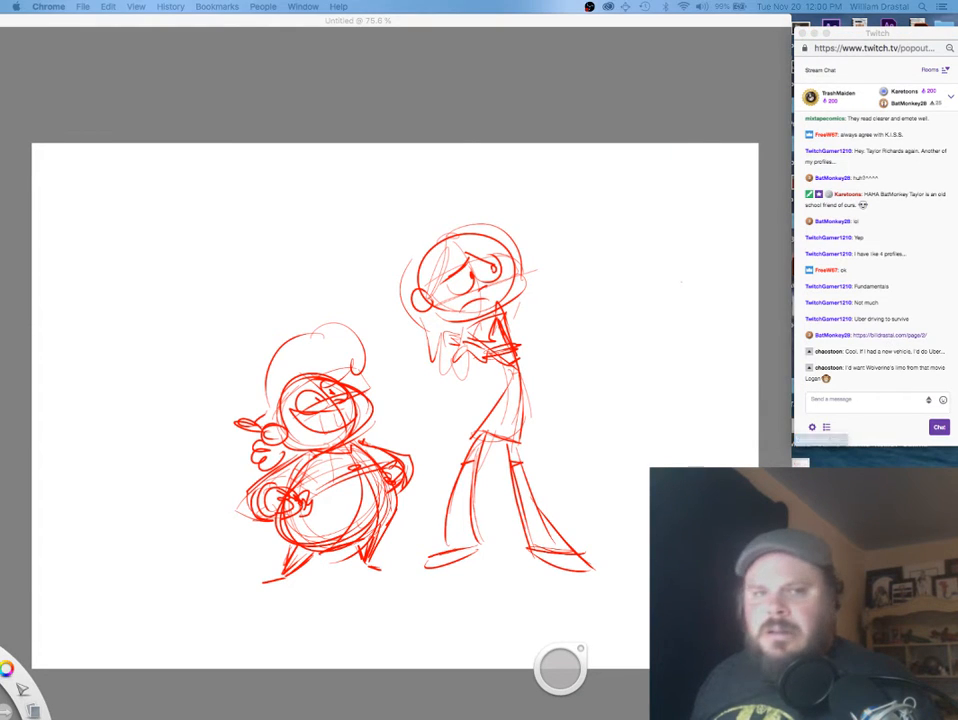
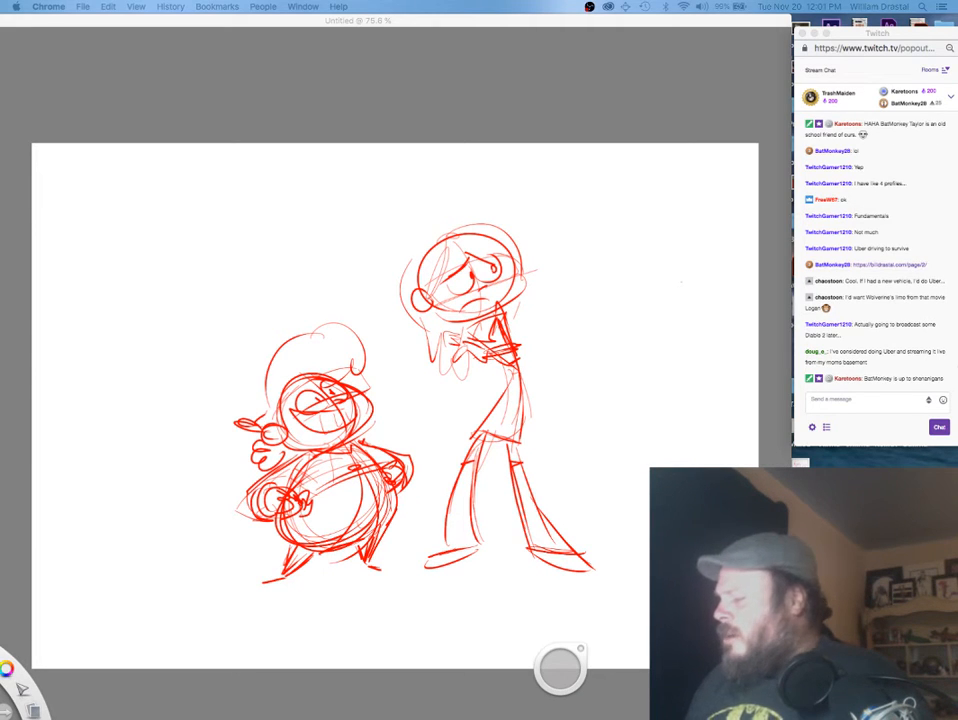
pyautogui.click(543, 244)
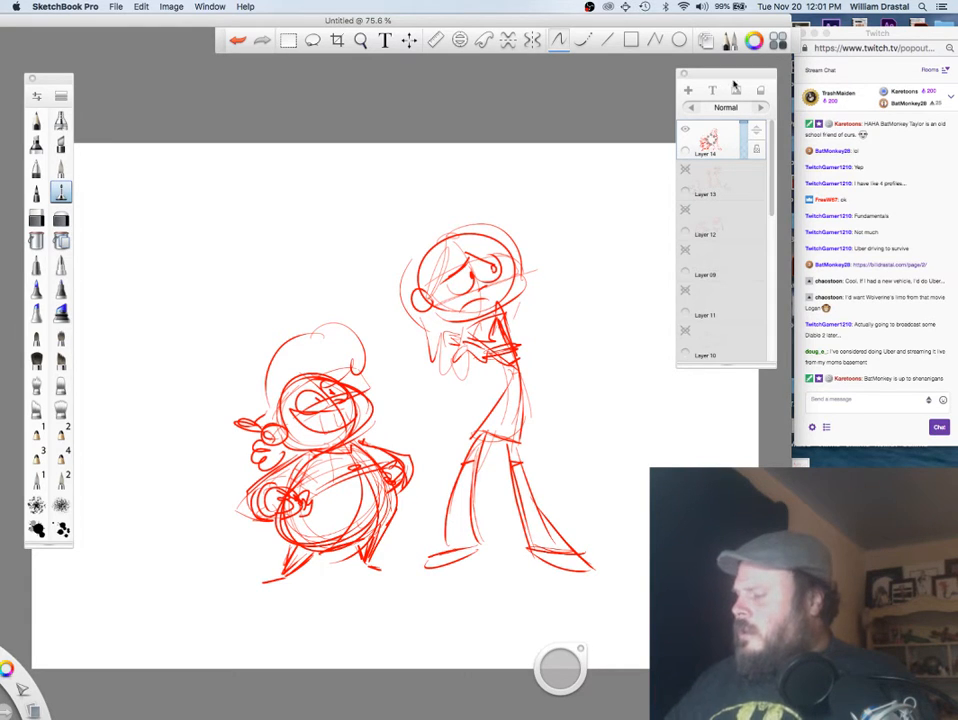
# Step: Add a new layer above Layer 14, lower Layer 14's opacity to fade the rough sketch, and make the new layer active
pyautogui.click(710, 140)
pyautogui.click(714, 110)
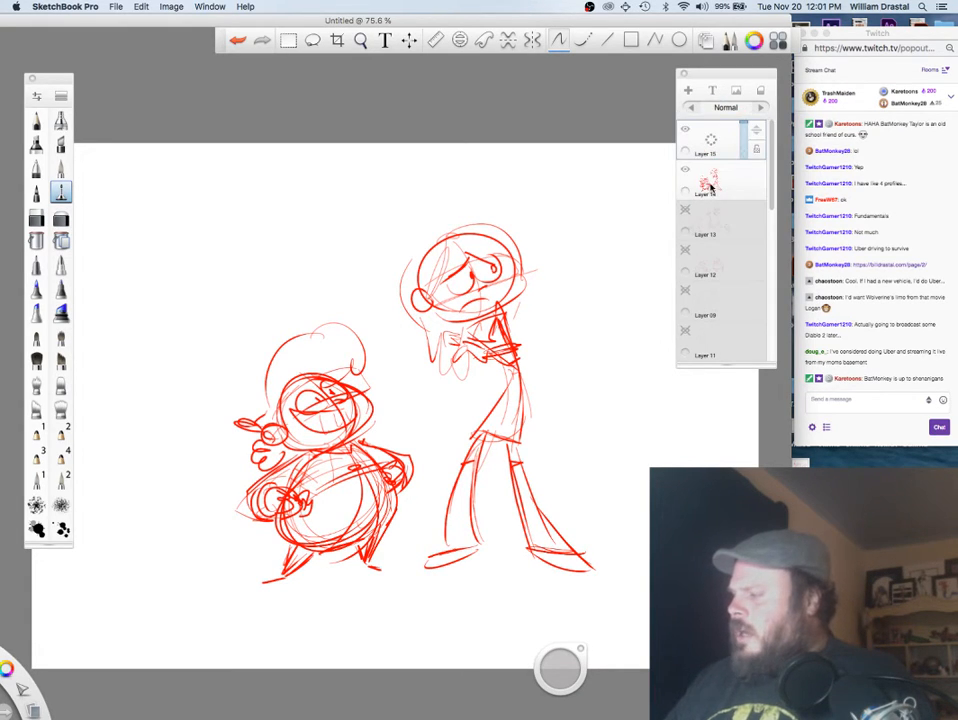
pyautogui.click(713, 181)
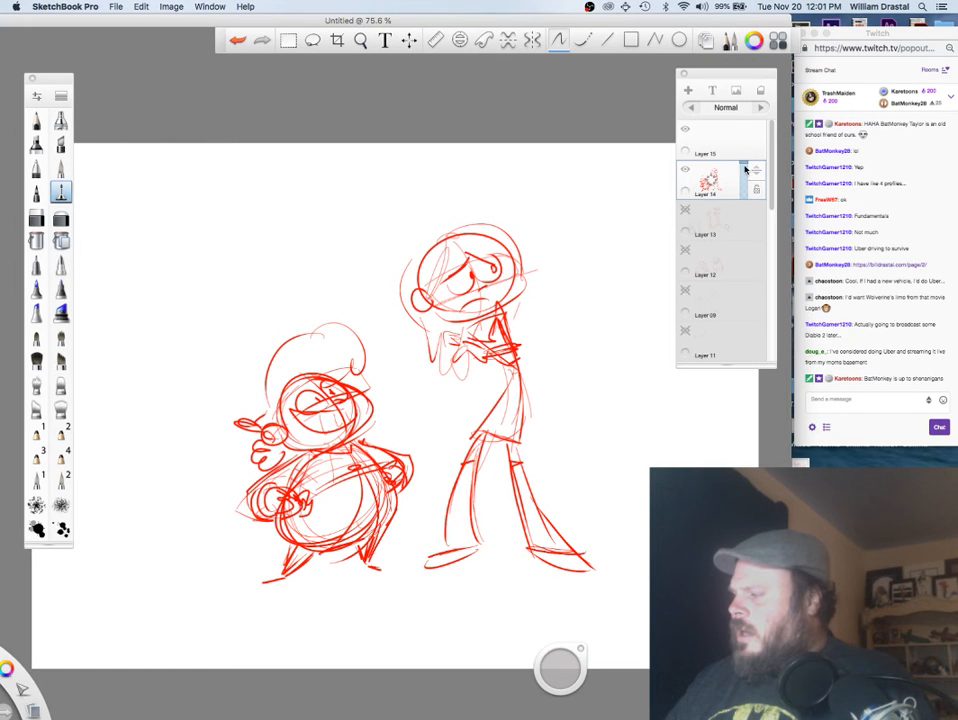
pyautogui.moveTo(744, 166); pyautogui.dragTo(744, 192)
pyautogui.click(716, 134)
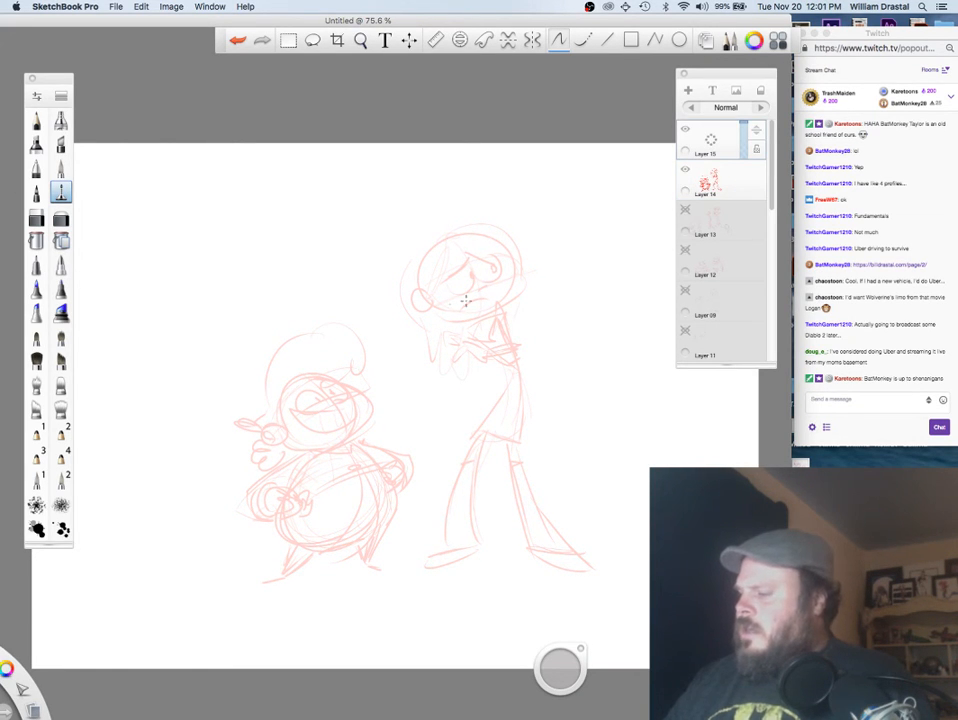
pyautogui.moveTo(420, 278)
pyautogui.mouseDown()
pyautogui.moveTo(449, 236)
pyautogui.moveTo(435, 245)
pyautogui.mouseUp()
pyautogui.moveTo(531, 287); pyautogui.dragTo(452, 318)
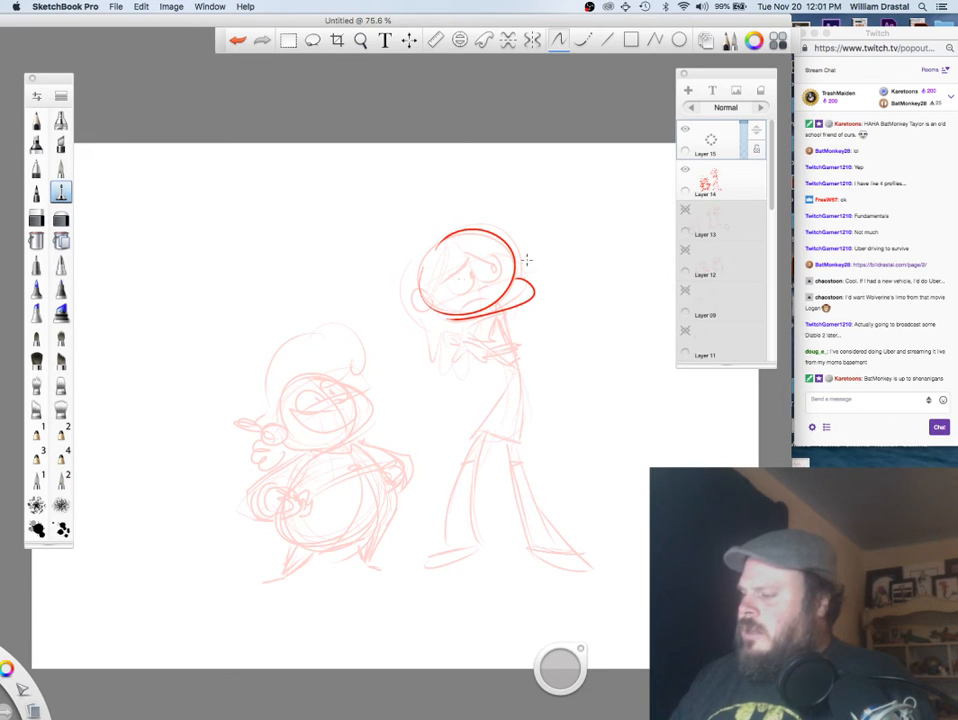
pyautogui.press('super+z')
pyautogui.press('super+z')
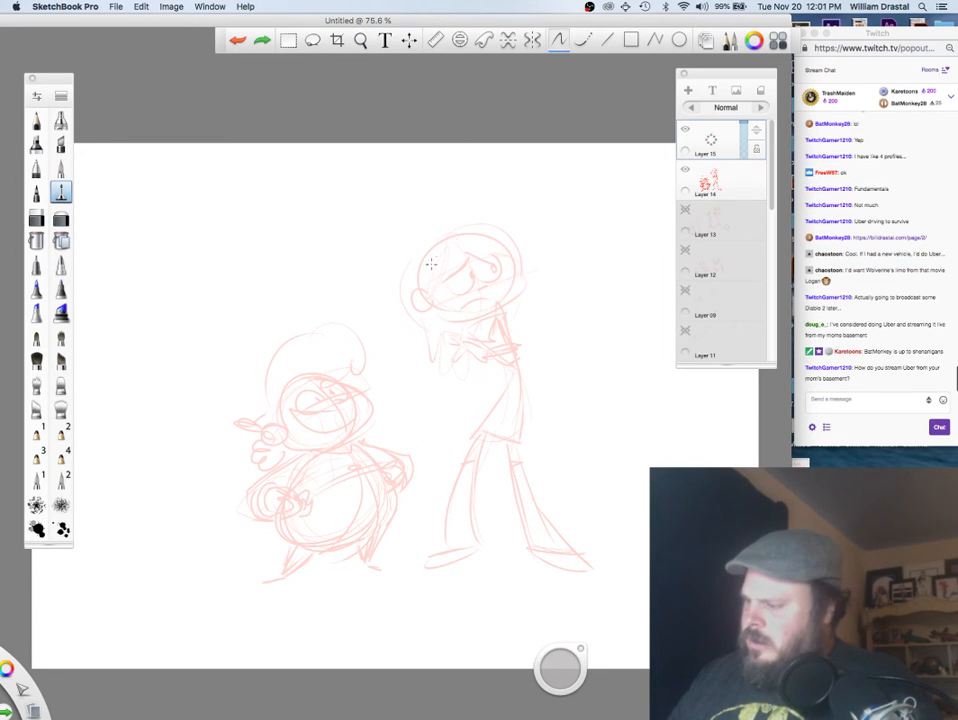
# Step: Redraw the tall figure's head oval, bulging cheek, shoulder and folded near arm with its hand over the faded sketch
pyautogui.moveTo(429, 267); pyautogui.dragTo(428, 272)
pyautogui.moveTo(514, 277)
pyautogui.mouseDown()
pyautogui.moveTo(455, 313)
pyautogui.moveTo(511, 304)
pyautogui.moveTo(514, 276)
pyautogui.mouseUp()
pyautogui.press('super+z')
pyautogui.moveTo(456, 237)
pyautogui.mouseDown()
pyautogui.moveTo(523, 351)
pyautogui.moveTo(485, 360)
pyautogui.moveTo(517, 343)
pyautogui.moveTo(519, 351)
pyautogui.moveTo(514, 342)
pyautogui.moveTo(517, 356)
pyautogui.moveTo(448, 359)
pyautogui.moveTo(478, 353)
pyautogui.mouseUp()
pyautogui.press('super+z')
pyautogui.press('super+z')
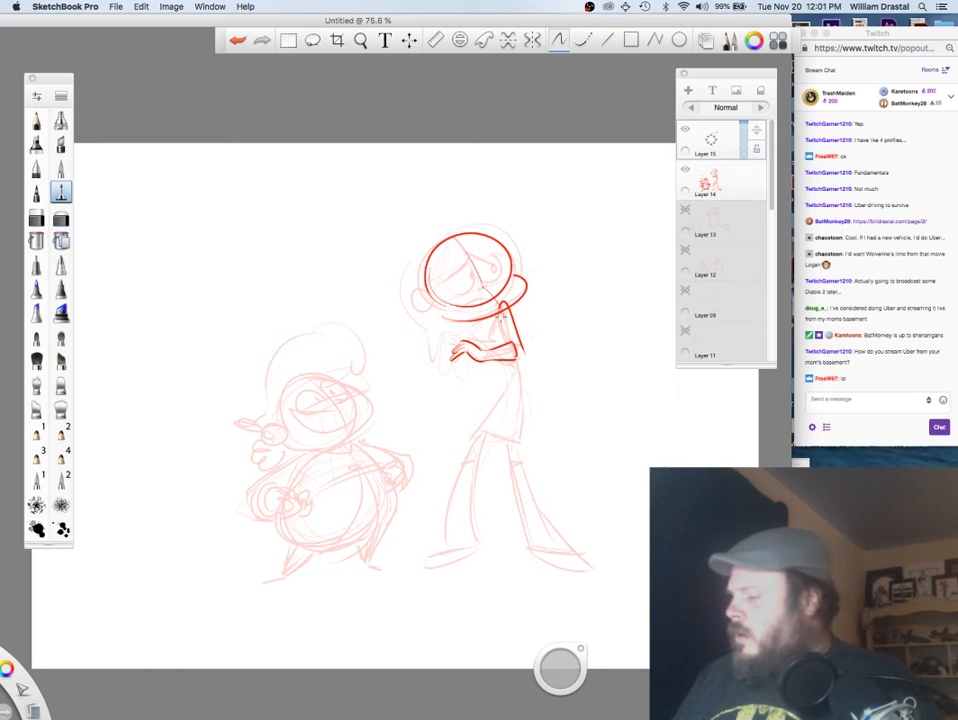
# Step: Draw the tall figure's second hand resting above the first, with its forearm running up under the chin
pyautogui.moveTo(453, 343); pyautogui.dragTo(468, 335)
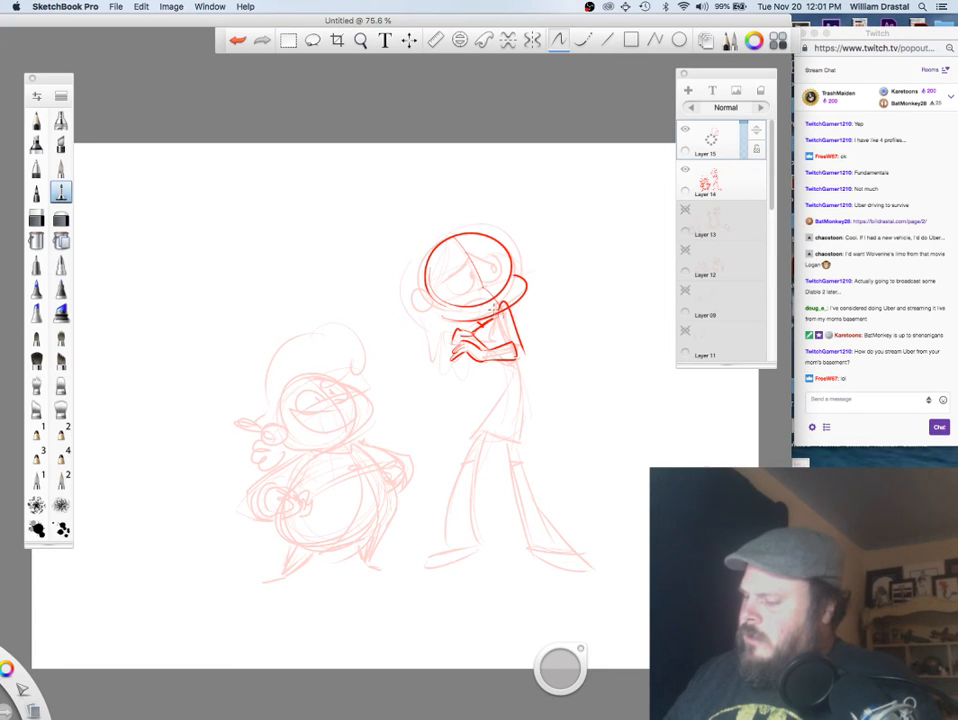
pyautogui.press('super+z')
pyautogui.press('super+z')
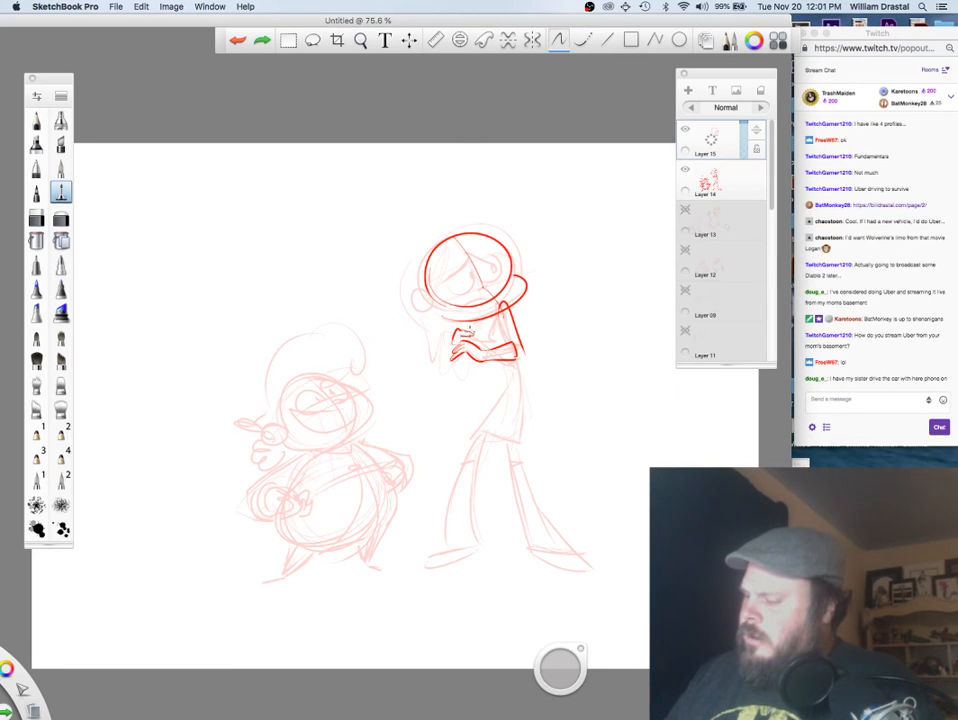
pyautogui.moveTo(470, 331); pyautogui.dragTo(498, 312)
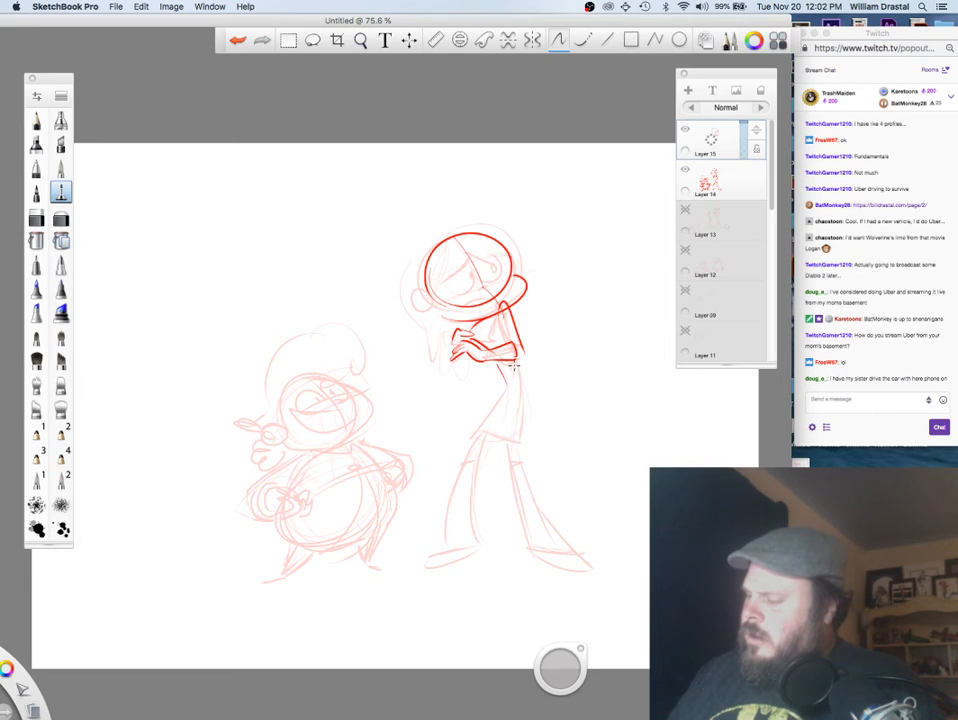
# Step: Draw the tall figure's waist and flared shirt hem, with long flared trouser legs ending in pointed feet
pyautogui.moveTo(501, 372)
pyautogui.mouseDown()
pyautogui.moveTo(464, 428)
pyautogui.moveTo(518, 425)
pyautogui.mouseUp()
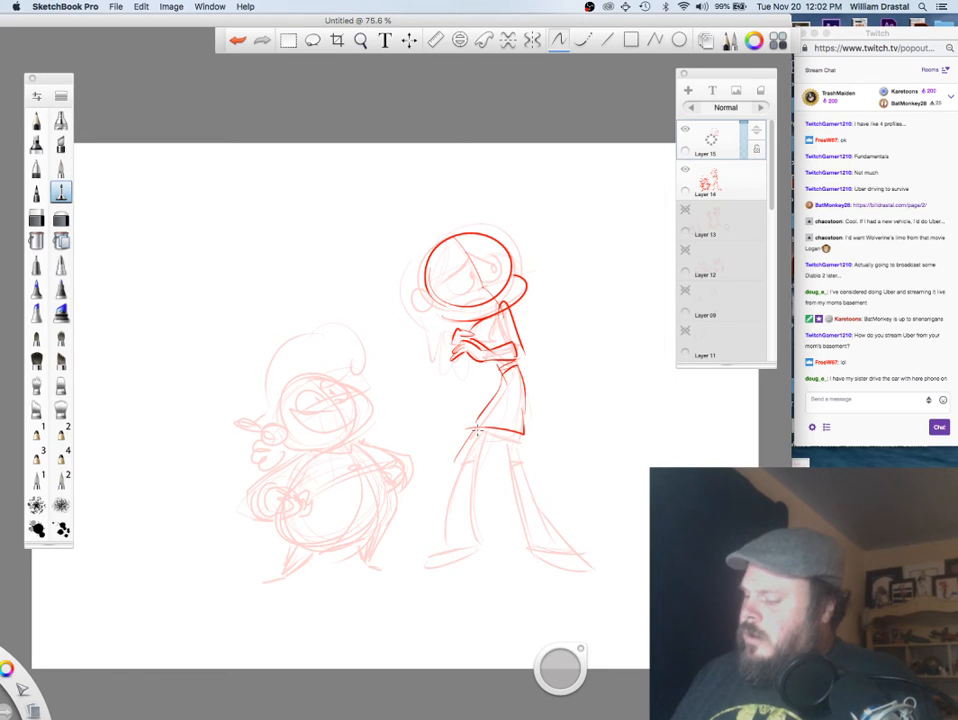
pyautogui.moveTo(476, 433)
pyautogui.mouseDown()
pyautogui.moveTo(461, 447)
pyautogui.moveTo(483, 544)
pyautogui.moveTo(440, 535)
pyautogui.moveTo(438, 546)
pyautogui.mouseUp()
pyautogui.moveTo(438, 547)
pyautogui.mouseDown()
pyautogui.moveTo(405, 564)
pyautogui.moveTo(470, 548)
pyautogui.mouseUp()
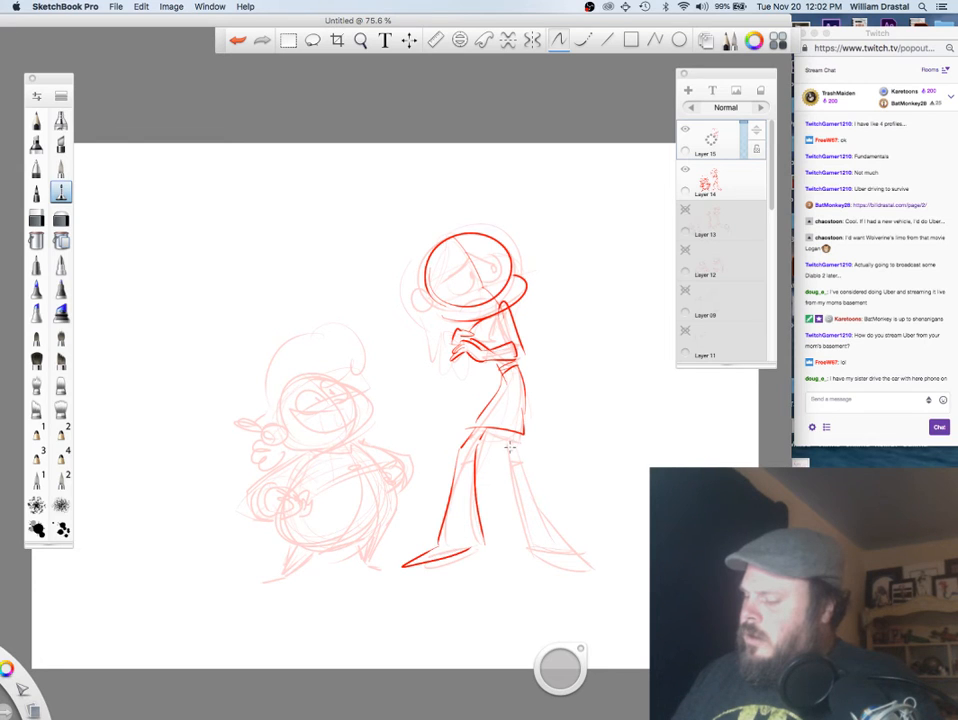
pyautogui.moveTo(516, 443)
pyautogui.mouseDown()
pyautogui.moveTo(562, 535)
pyautogui.moveTo(551, 515)
pyautogui.moveTo(528, 552)
pyautogui.moveTo(600, 573)
pyautogui.mouseUp()
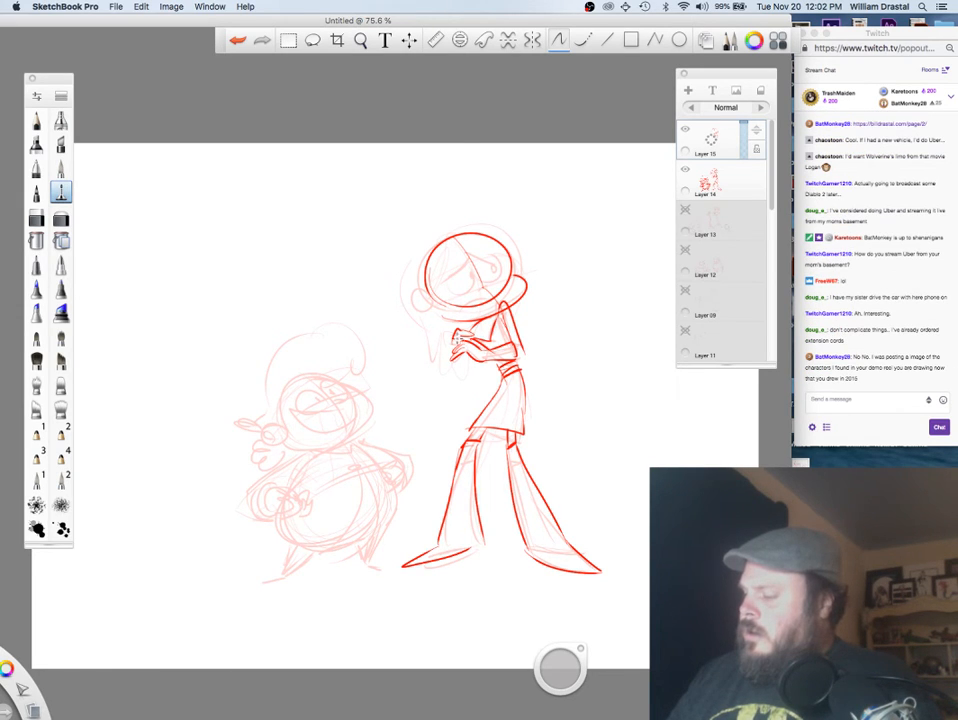
# Step: Refine the tall figure's clasped hands and draw its round ear with a long pointed tip
pyautogui.moveTo(452, 357)
pyautogui.mouseDown()
pyautogui.moveTo(470, 364)
pyautogui.moveTo(466, 326)
pyautogui.mouseUp()
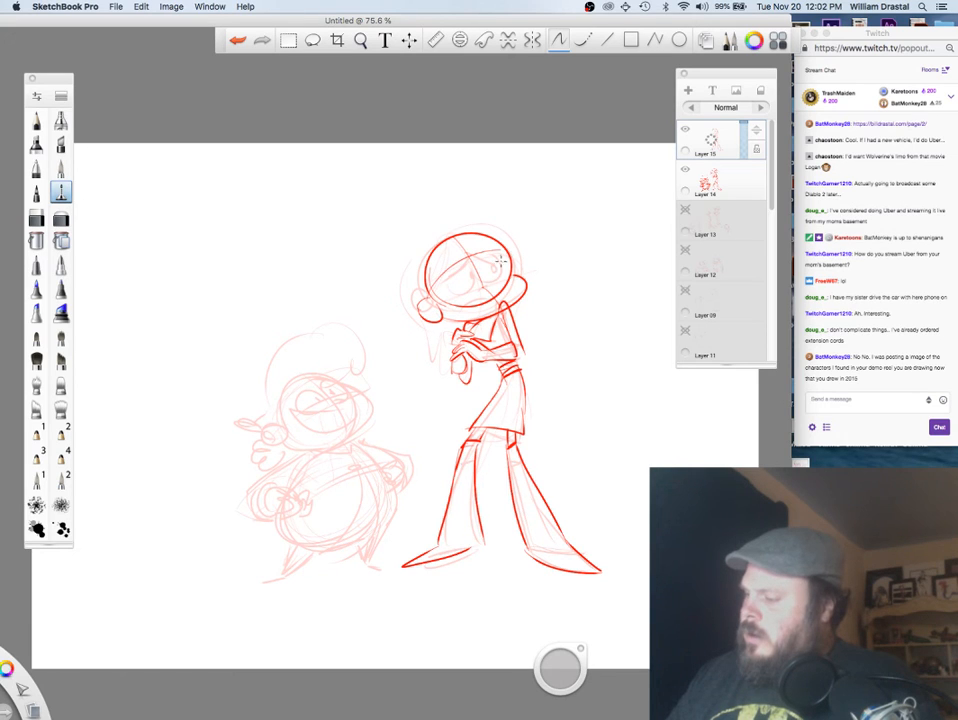
pyautogui.press('super+z')
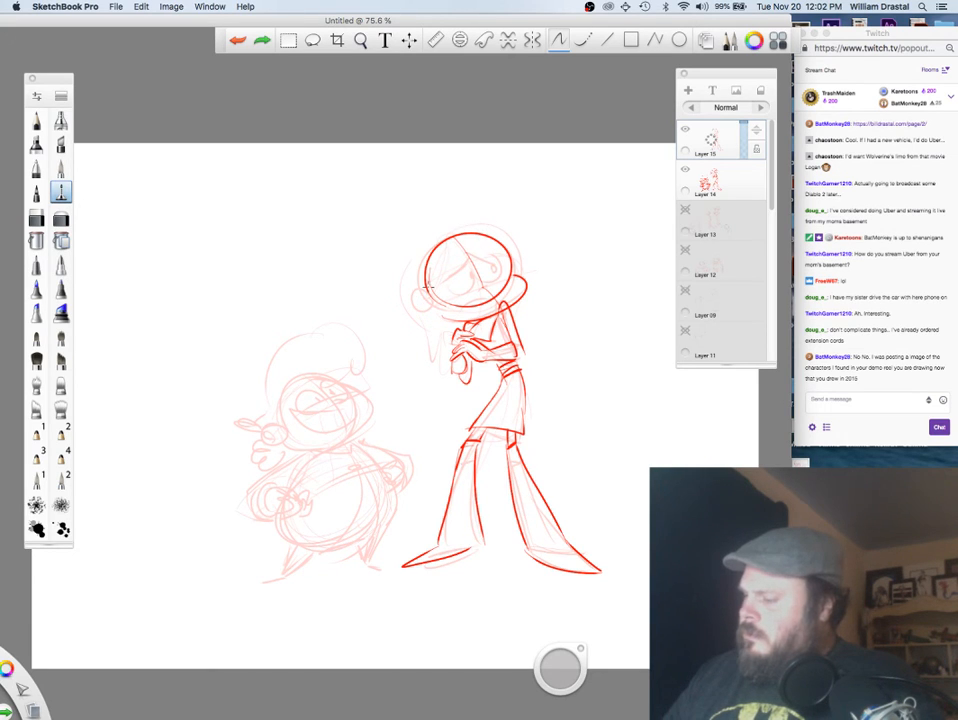
pyautogui.moveTo(428, 290); pyautogui.dragTo(432, 300)
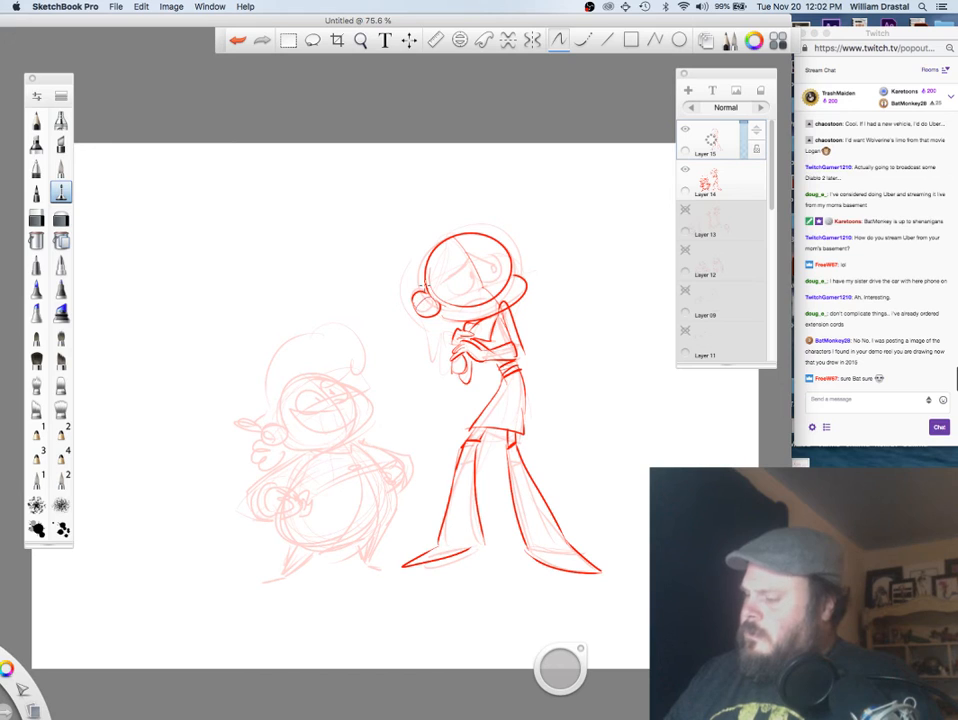
pyautogui.moveTo(414, 293); pyautogui.dragTo(383, 267)
# Step: Draw the tall figure's worried, droopy eyes, small nose and downturned mouth
pyautogui.moveTo(383, 267)
pyautogui.mouseDown()
pyautogui.moveTo(458, 260)
pyautogui.moveTo(458, 285)
pyautogui.moveTo(482, 257)
pyautogui.moveTo(467, 253)
pyautogui.moveTo(498, 271)
pyautogui.mouseUp()
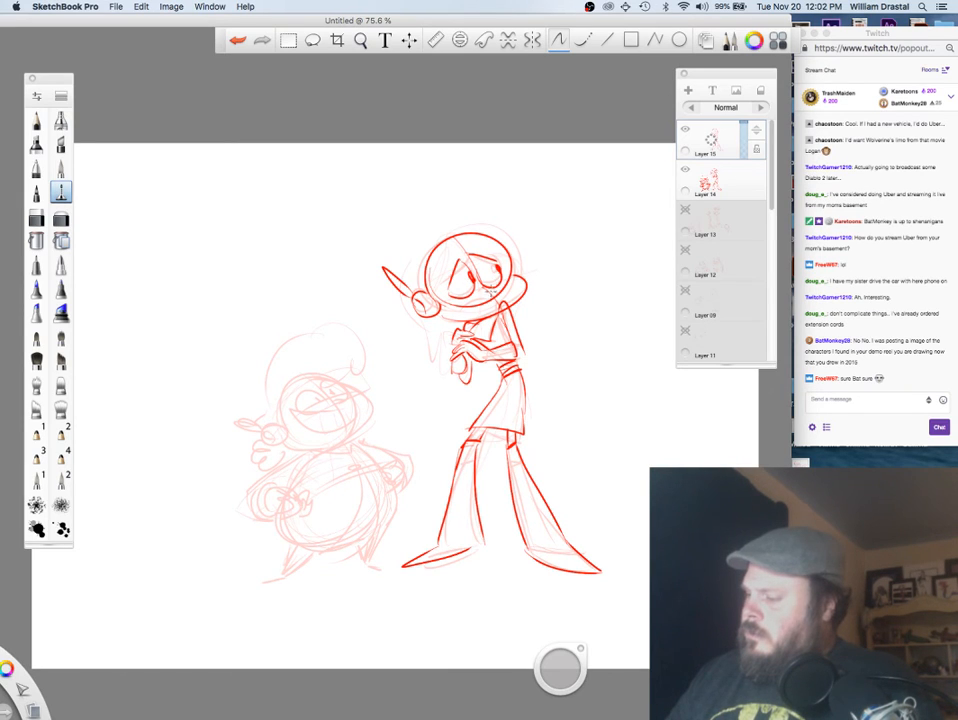
pyautogui.press('super+z')
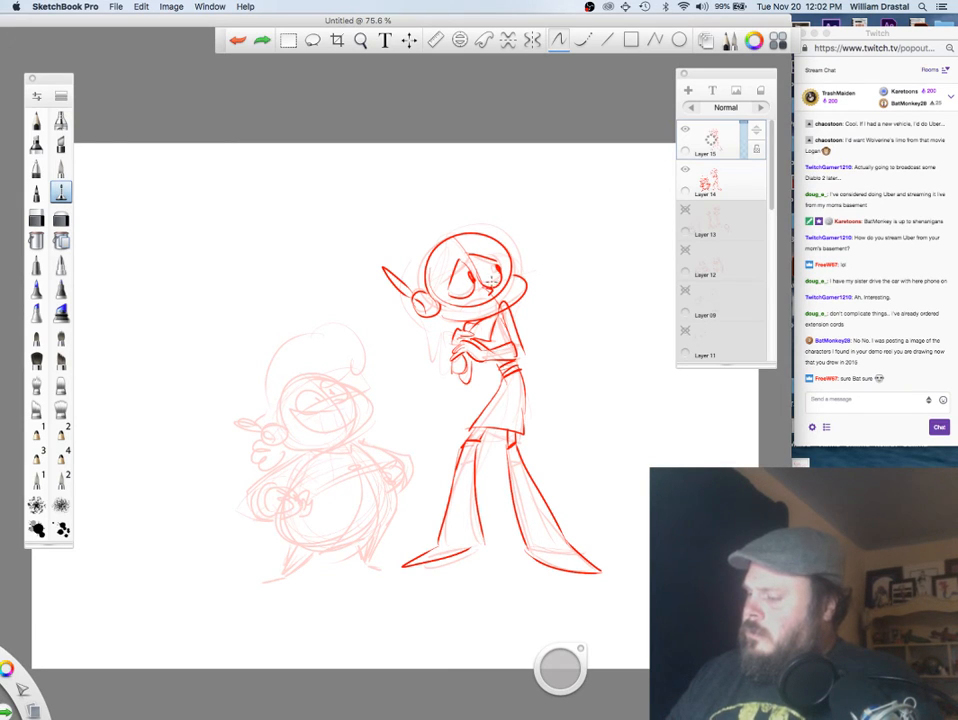
pyautogui.moveTo(481, 287); pyautogui.dragTo(490, 295)
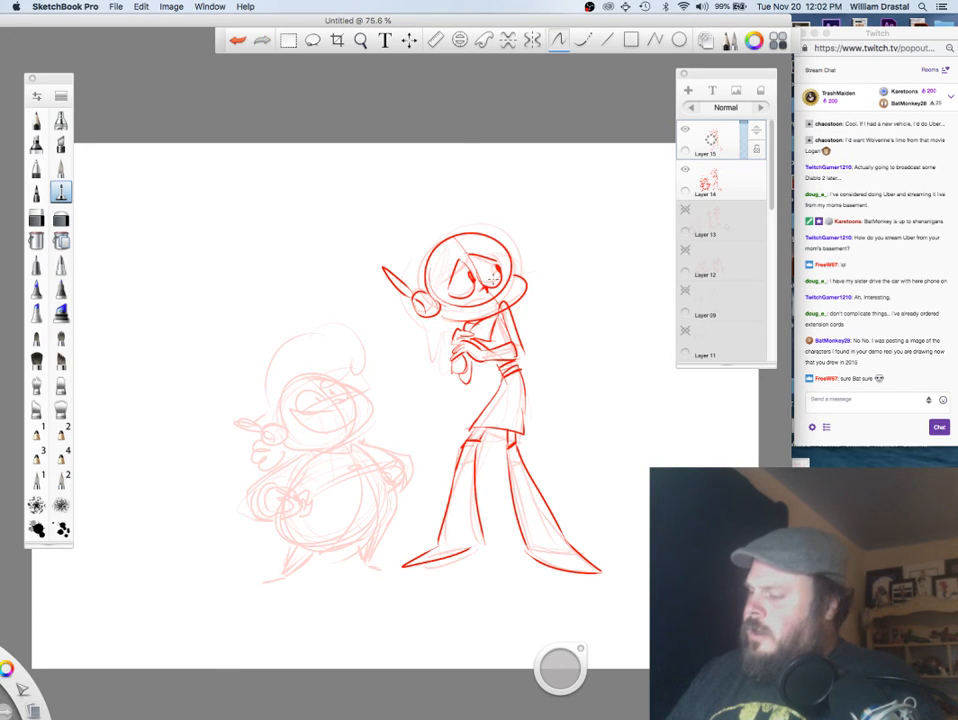
pyautogui.press('super+z')
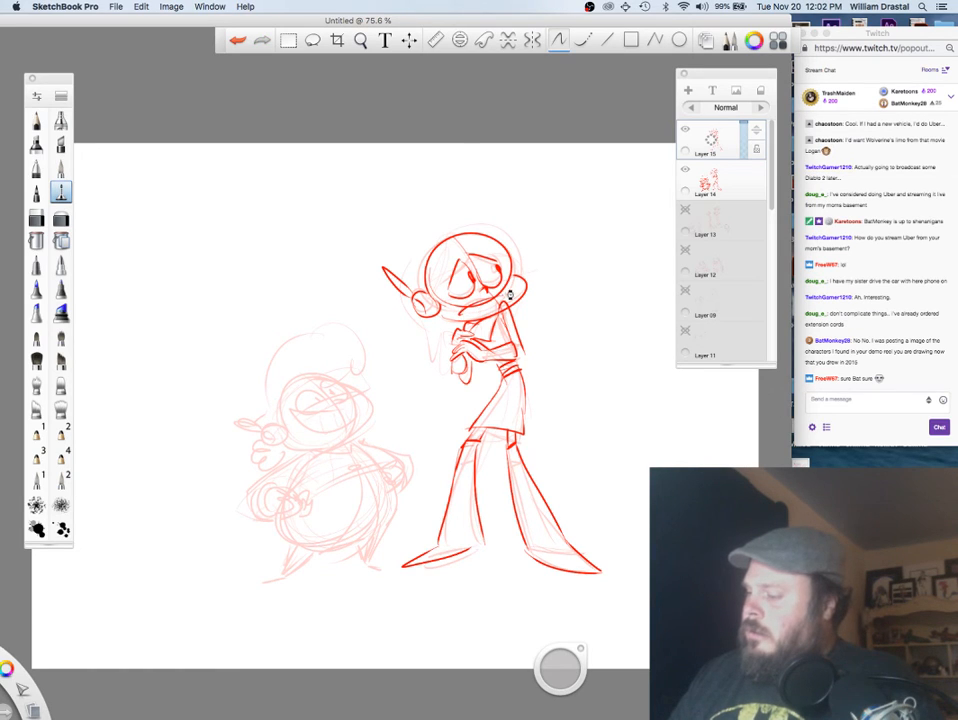
pyautogui.moveTo(459, 316); pyautogui.dragTo(509, 303)
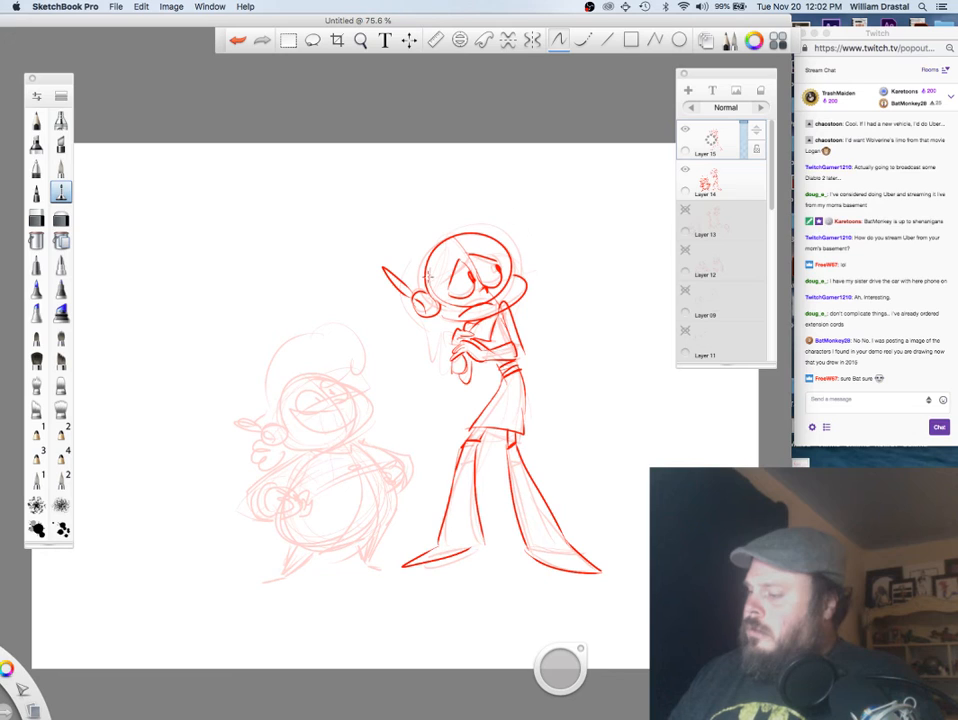
# Step: Draw the tall figure's rounded hair with a parted fringe and long side strands, and erase the head outline crossing it
pyautogui.moveTo(427, 284); pyautogui.dragTo(512, 245)
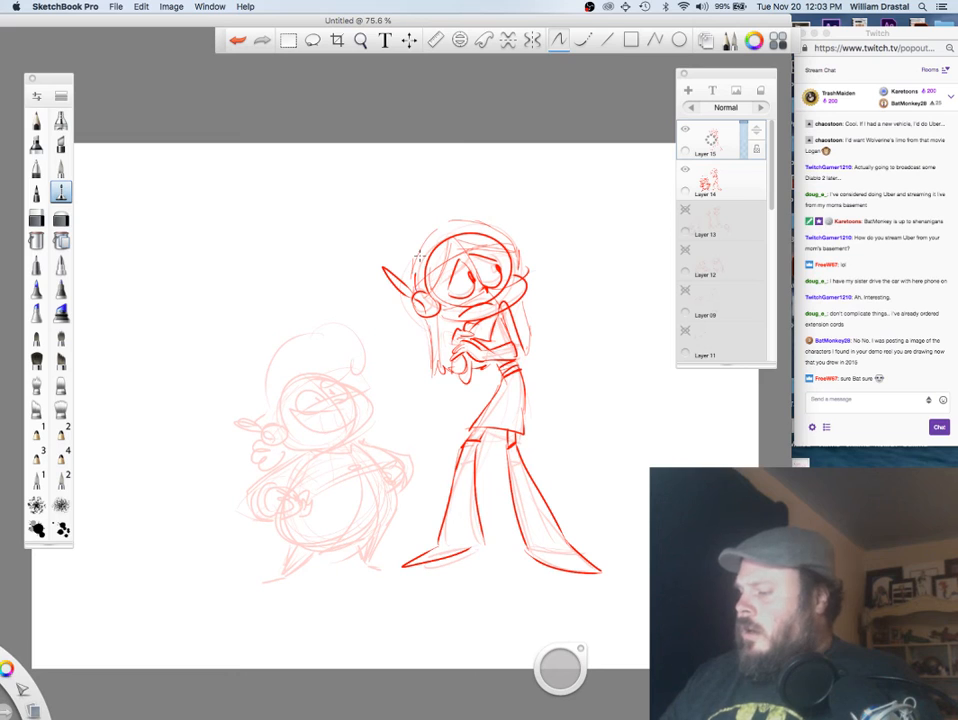
pyautogui.moveTo(469, 221); pyautogui.dragTo(522, 271)
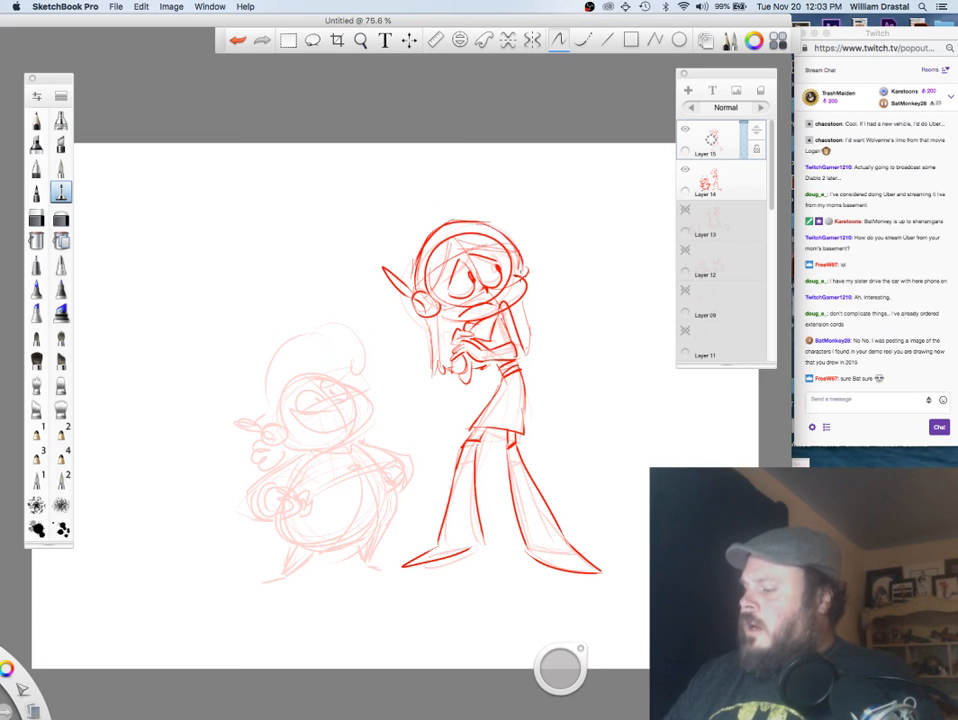
pyautogui.press('e')
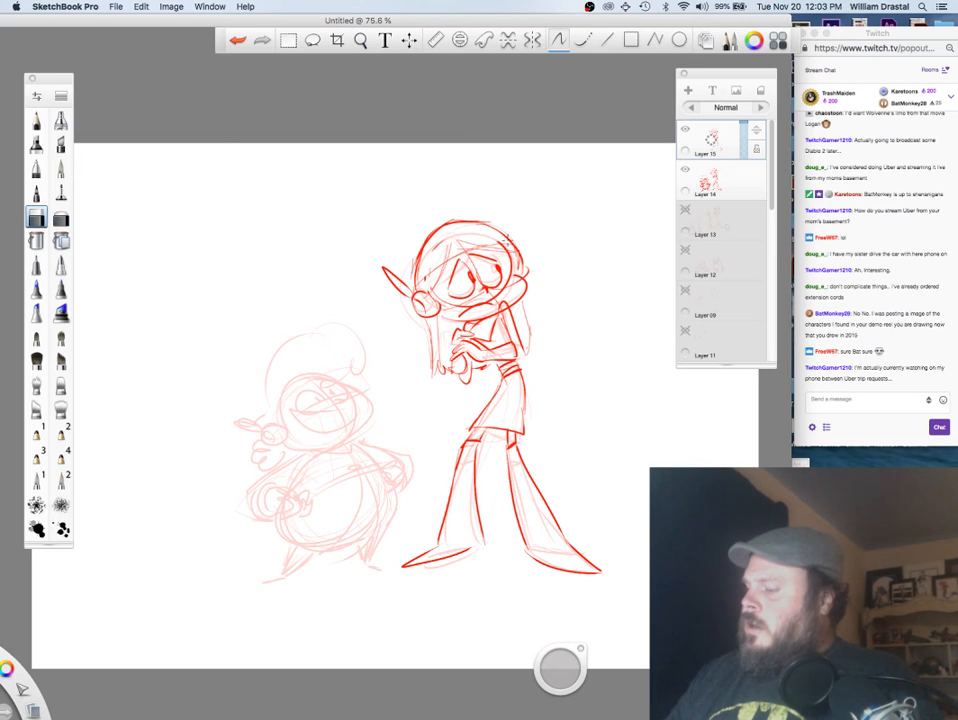
pyautogui.press('e')
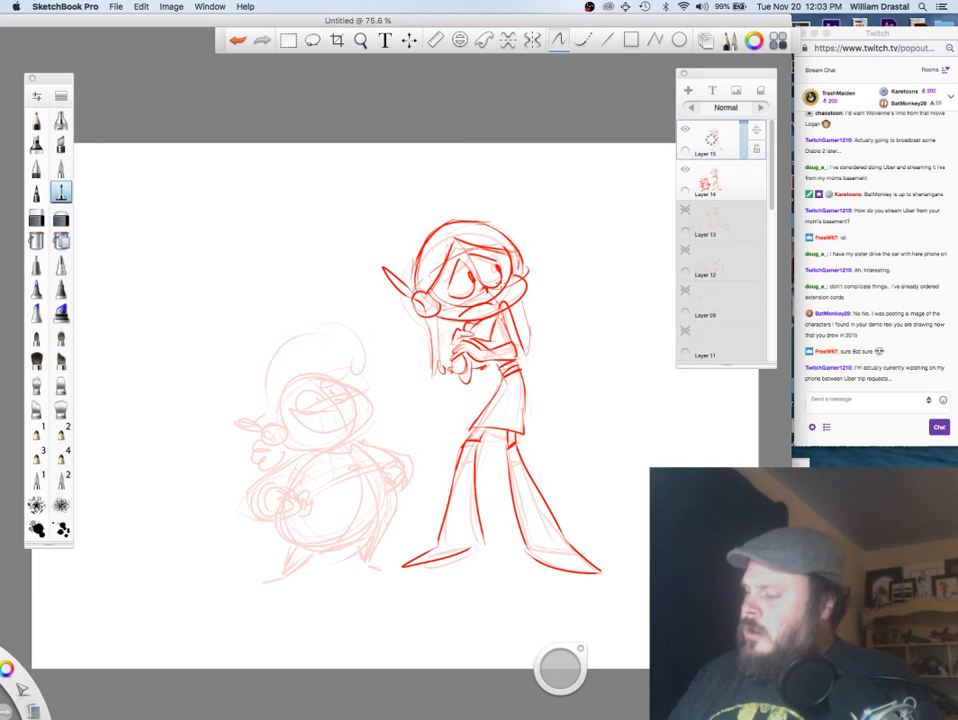
# Step: Draw the short figure's cheek, large eyes, wide toothy grin and collar, and its round ear with a pointed tip
pyautogui.moveTo(327, 377); pyautogui.dragTo(361, 425)
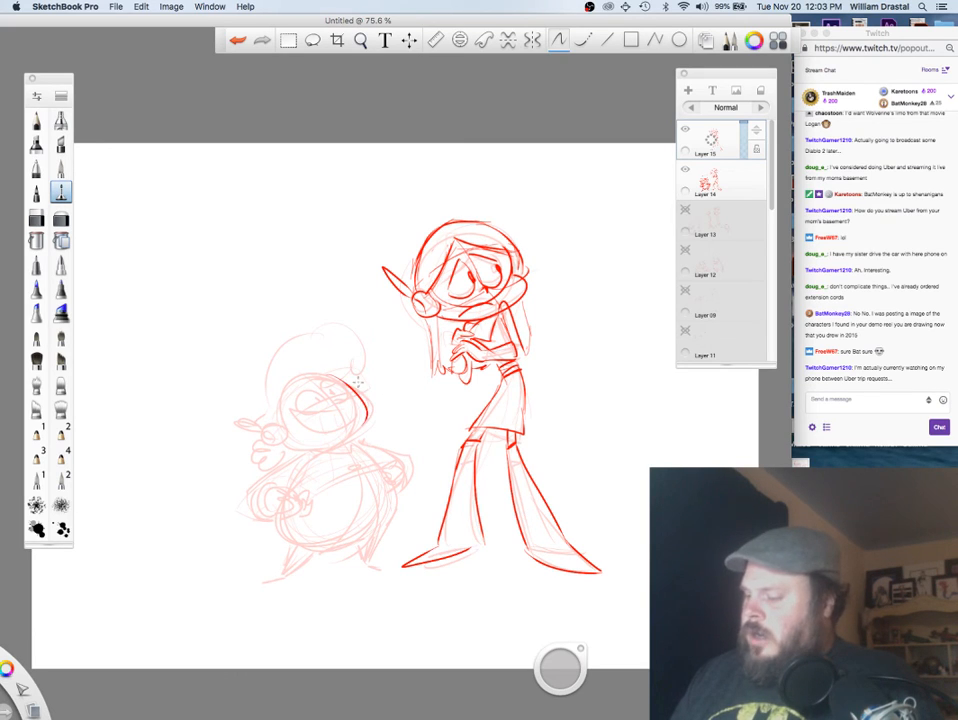
pyautogui.moveTo(336, 376)
pyautogui.mouseDown()
pyautogui.moveTo(373, 402)
pyautogui.moveTo(345, 435)
pyautogui.moveTo(349, 446)
pyautogui.moveTo(305, 450)
pyautogui.moveTo(362, 447)
pyautogui.moveTo(365, 439)
pyautogui.moveTo(319, 449)
pyautogui.moveTo(343, 458)
pyautogui.moveTo(286, 411)
pyautogui.moveTo(358, 410)
pyautogui.moveTo(315, 433)
pyautogui.moveTo(326, 402)
pyautogui.mouseUp()
pyautogui.moveTo(299, 406); pyautogui.dragTo(348, 391)
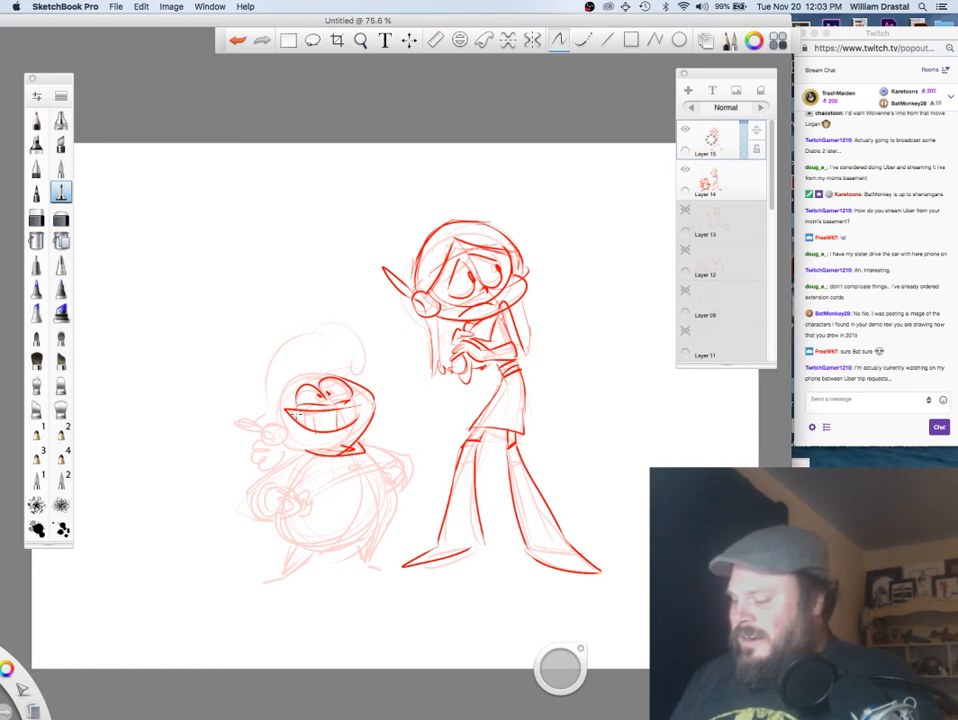
pyautogui.moveTo(270, 425)
pyautogui.mouseDown()
pyautogui.moveTo(258, 436)
pyautogui.moveTo(281, 433)
pyautogui.moveTo(228, 404)
pyautogui.mouseUp()
pyautogui.moveTo(228, 405); pyautogui.dragTo(278, 446)
# Step: Draw the short figure's fringe and tall swooping hair above its forehead
pyautogui.moveTo(288, 392)
pyautogui.mouseDown()
pyautogui.moveTo(307, 372)
pyautogui.moveTo(334, 370)
pyautogui.mouseUp()
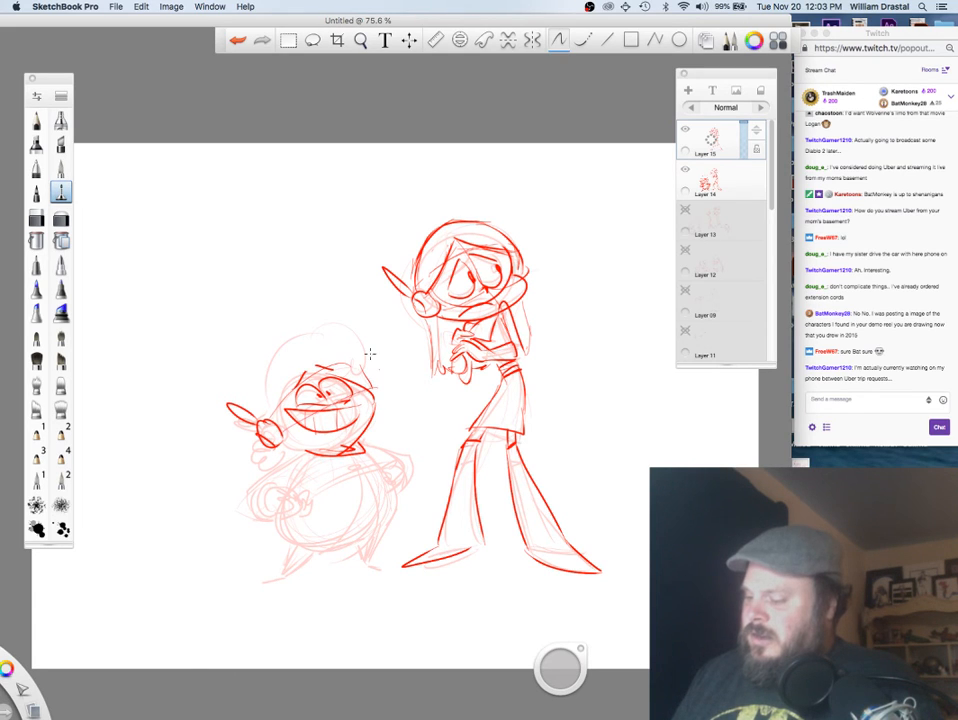
pyautogui.moveTo(258, 392)
pyautogui.mouseDown()
pyautogui.moveTo(300, 308)
pyautogui.moveTo(359, 338)
pyautogui.moveTo(299, 385)
pyautogui.mouseUp()
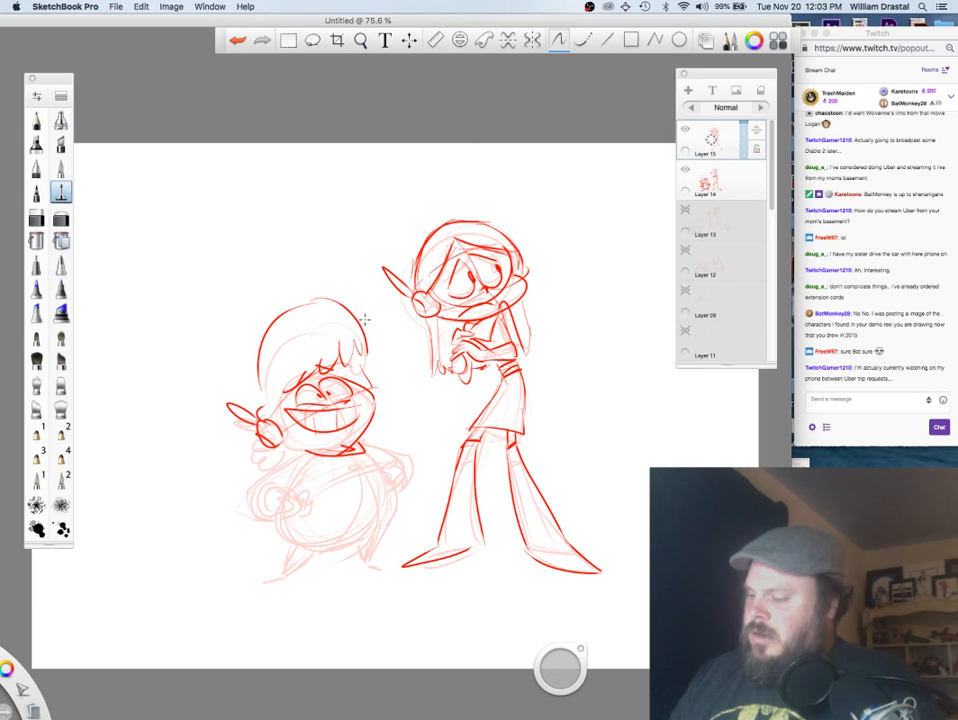
pyautogui.press('super+z')
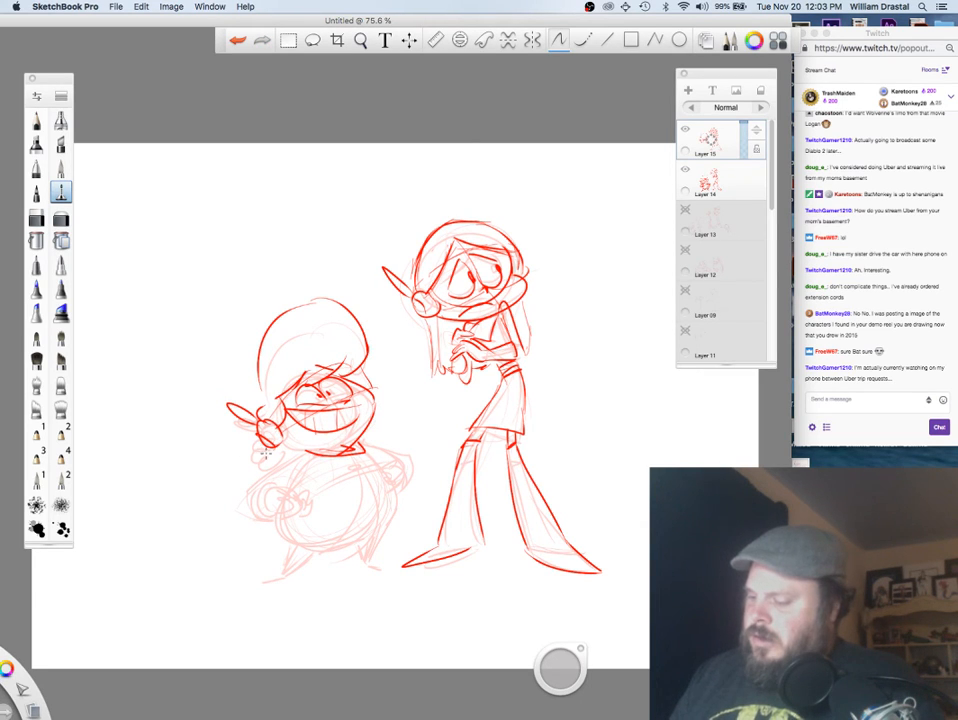
# Step: Draw the tufts below the short figure's ear, its round body outline, and stubby legs with pointed feet
pyautogui.moveTo(262, 440)
pyautogui.mouseDown()
pyautogui.moveTo(278, 472)
pyautogui.moveTo(290, 448)
pyautogui.moveTo(340, 440)
pyautogui.mouseUp()
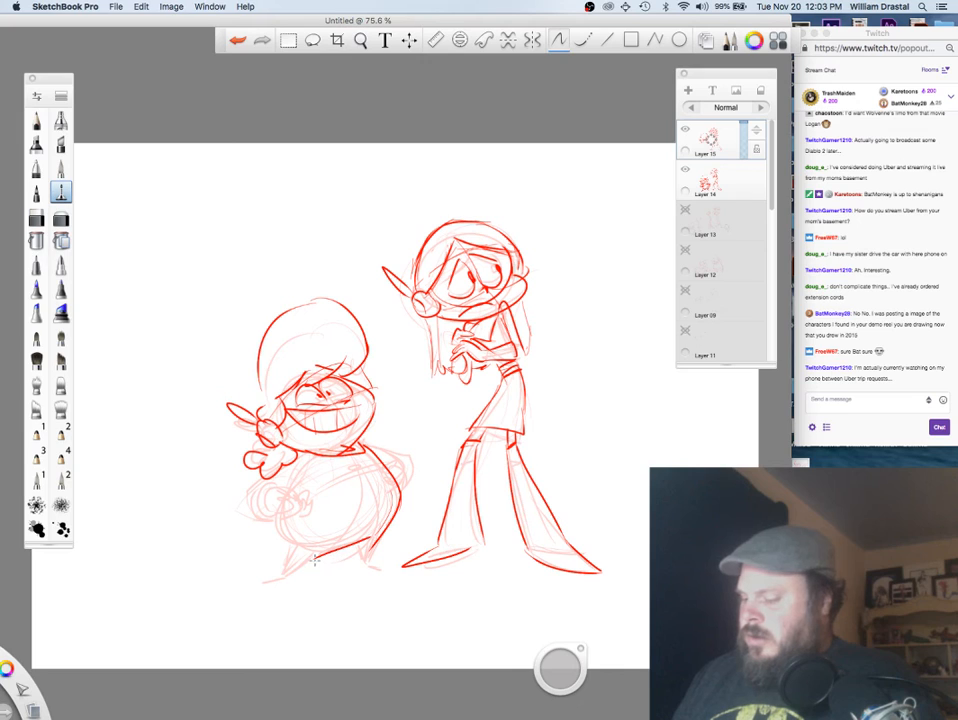
pyautogui.moveTo(314, 558); pyautogui.dragTo(262, 586)
pyautogui.press('super+z')
pyautogui.press('super+z')
pyautogui.moveTo(262, 586); pyautogui.dragTo(291, 577)
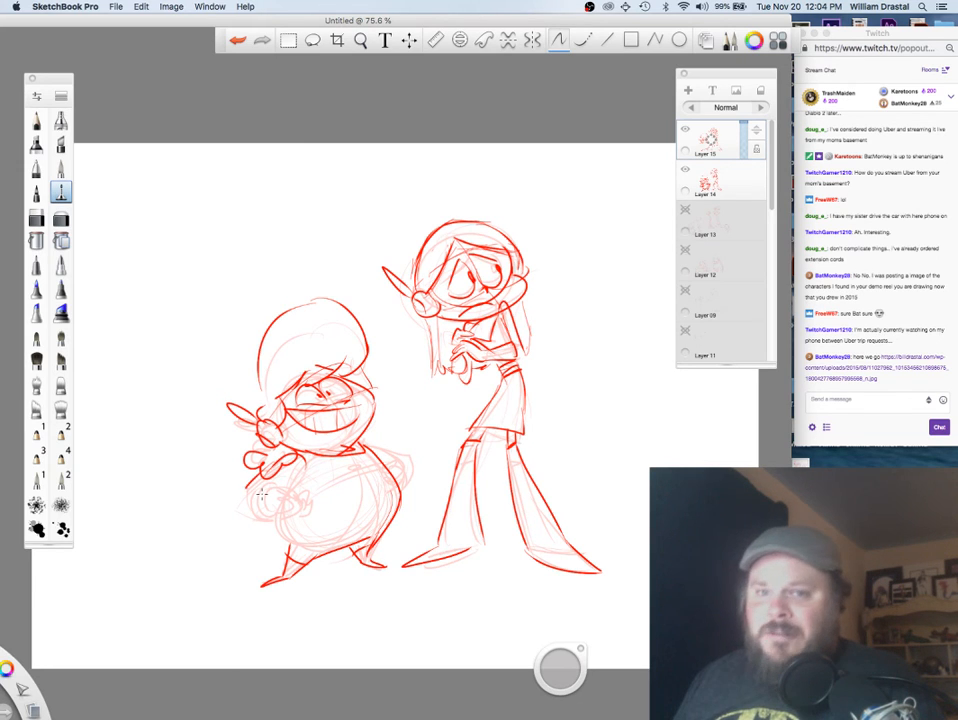
# Step: Redraw the short figure's near arm with its hand on the belly, add the far arm and hand, and clean up the collar lines
pyautogui.press('super+z')
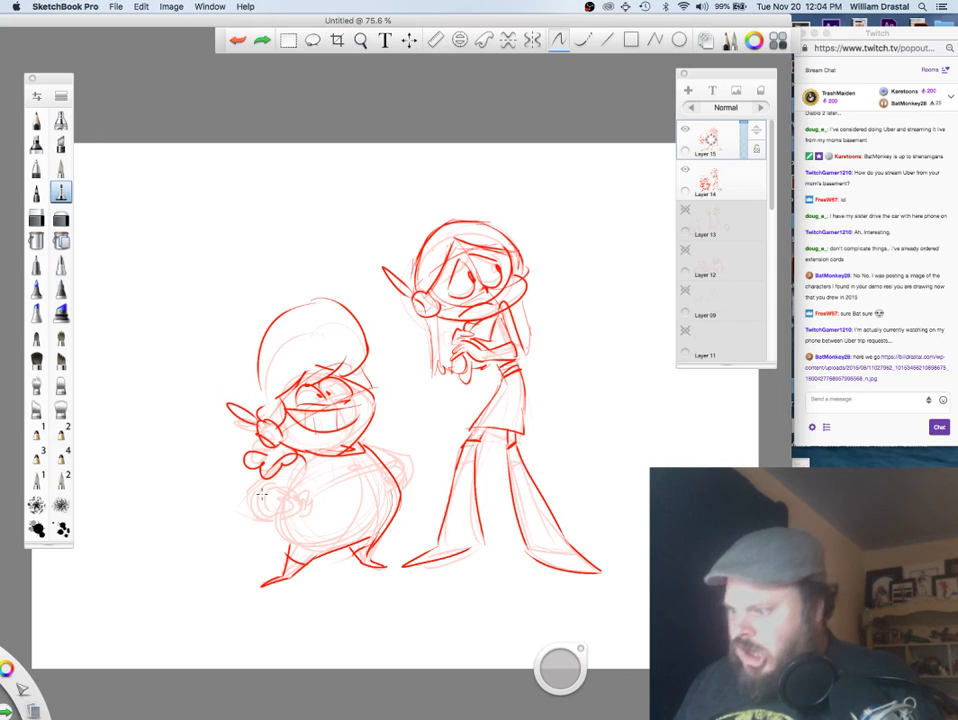
pyautogui.moveTo(262, 494); pyautogui.dragTo(284, 486)
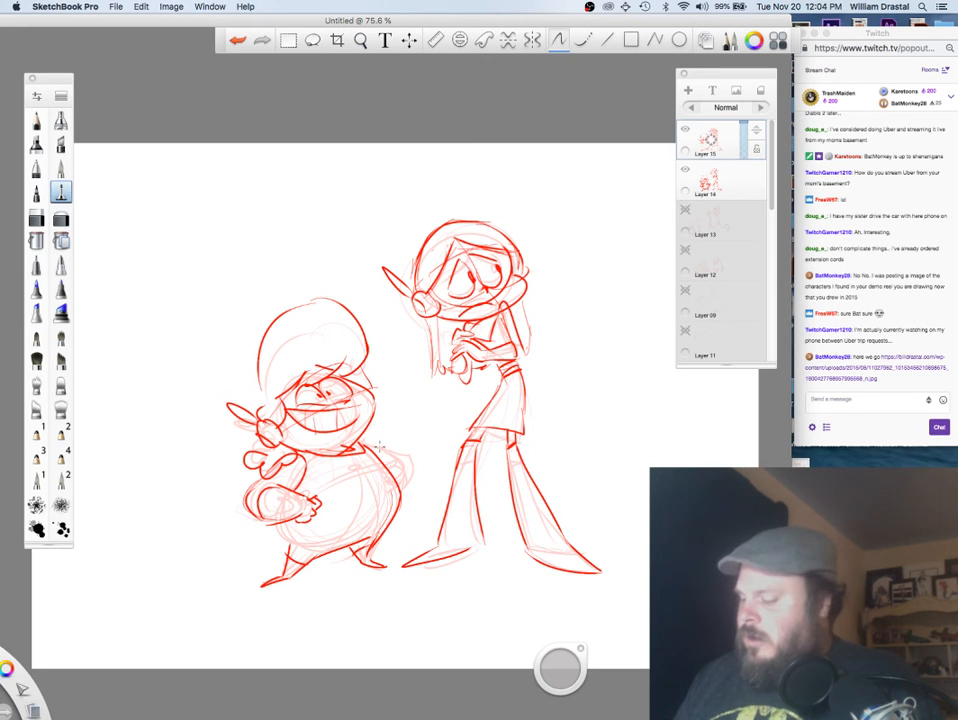
pyautogui.moveTo(400, 464); pyautogui.dragTo(402, 485)
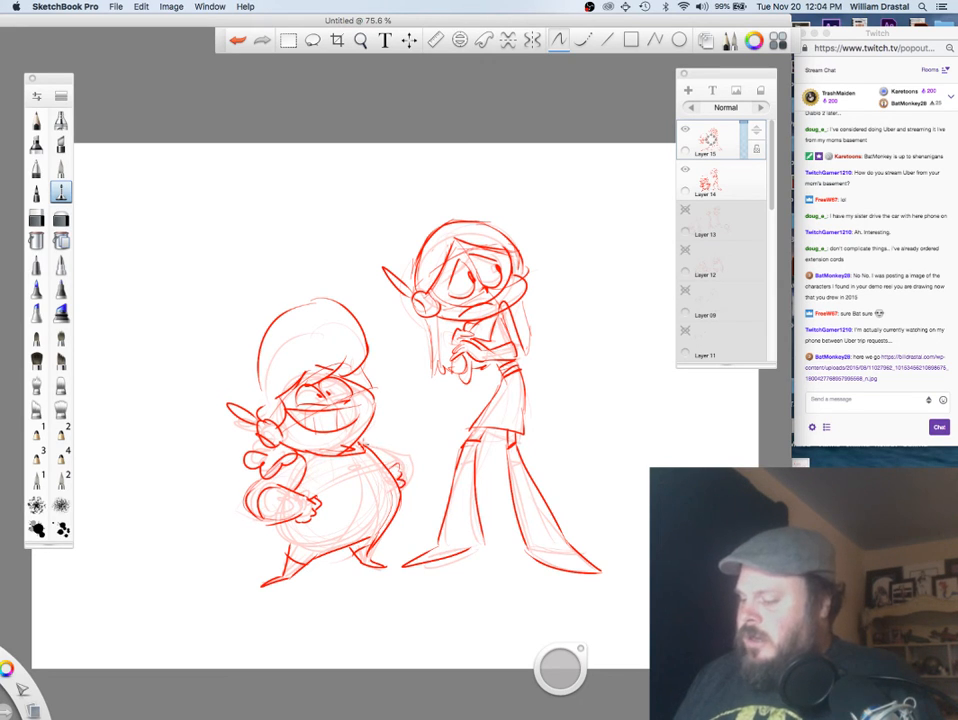
pyautogui.moveTo(365, 441)
pyautogui.mouseDown()
pyautogui.moveTo(415, 463)
pyautogui.moveTo(420, 486)
pyautogui.moveTo(397, 460)
pyautogui.moveTo(383, 472)
pyautogui.moveTo(413, 477)
pyautogui.mouseUp()
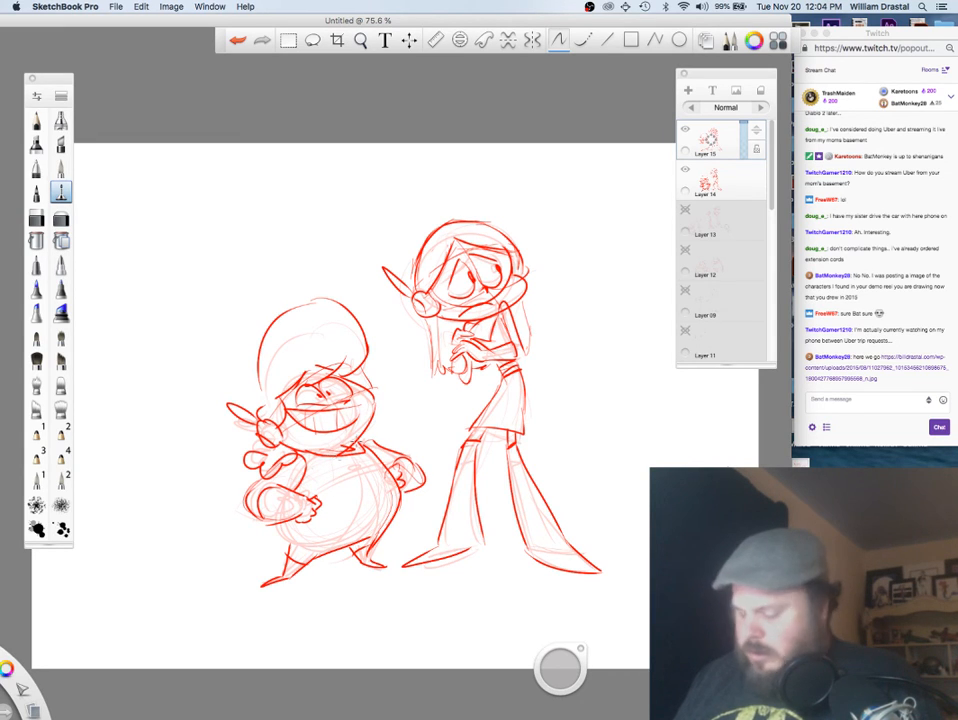
pyautogui.press('e')
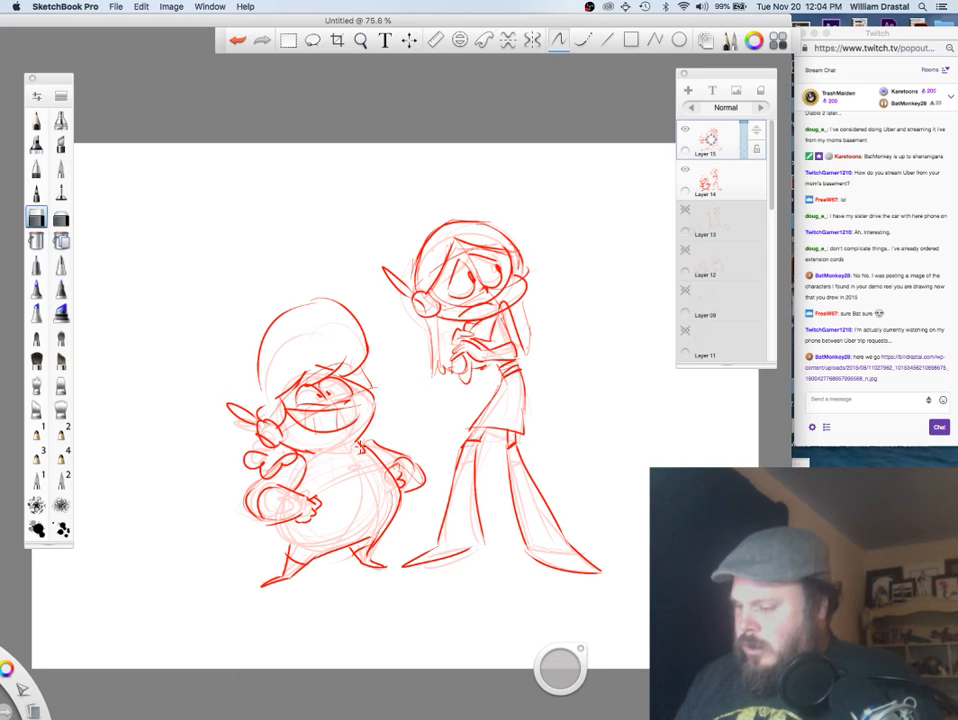
pyautogui.press('e')
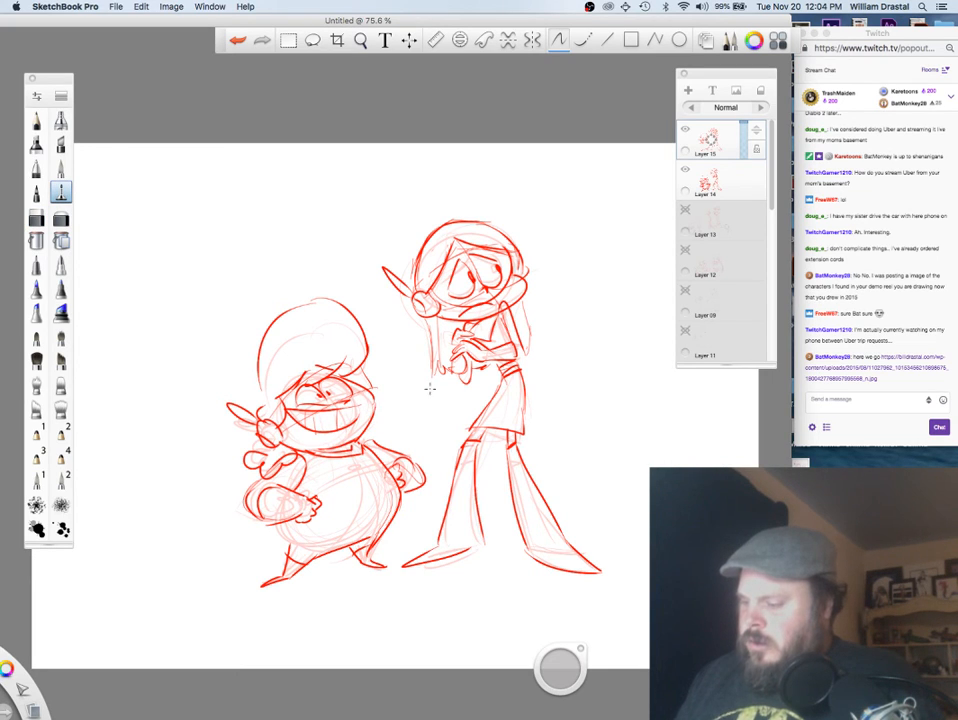
# Step: Draw the short figure's belt line across the round belly between both hands, with an oval buckle
pyautogui.moveTo(321, 499)
pyautogui.mouseDown()
pyautogui.moveTo(393, 474)
pyautogui.moveTo(377, 483)
pyautogui.mouseUp()
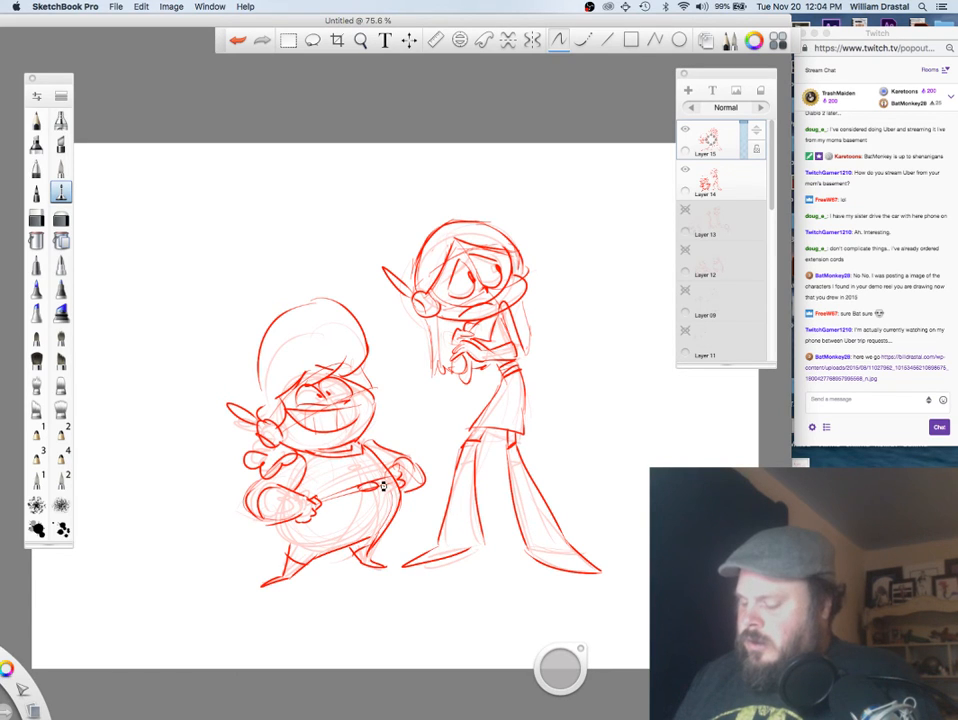
pyautogui.press('super+z')
pyautogui.press('super+shift+z')
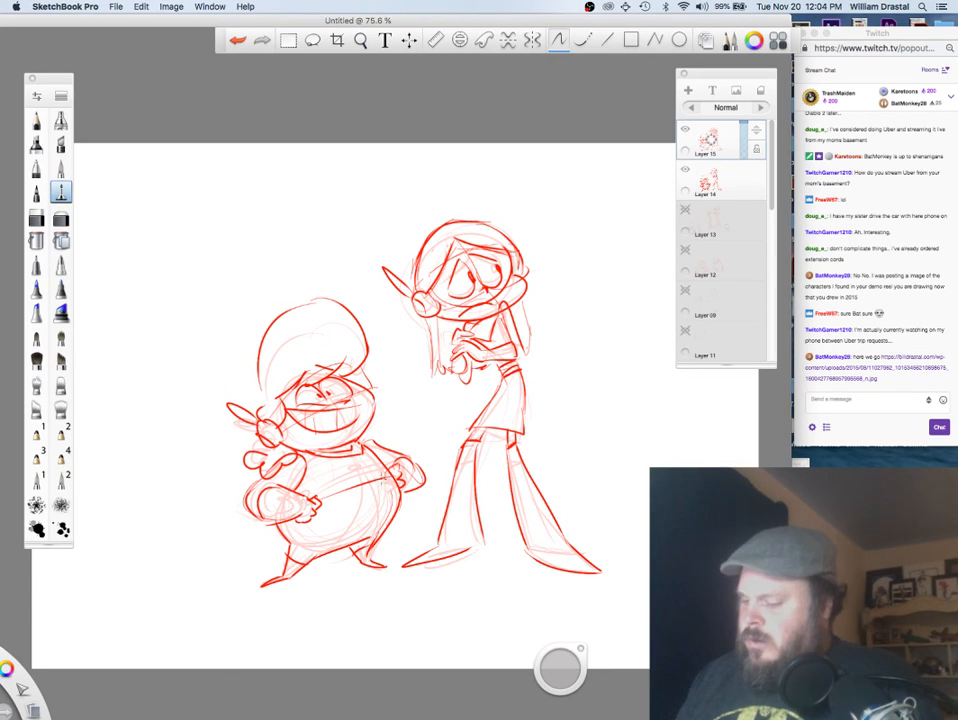
pyautogui.moveTo(292, 510)
pyautogui.mouseDown()
pyautogui.moveTo(395, 470)
pyautogui.moveTo(372, 479)
pyautogui.mouseUp()
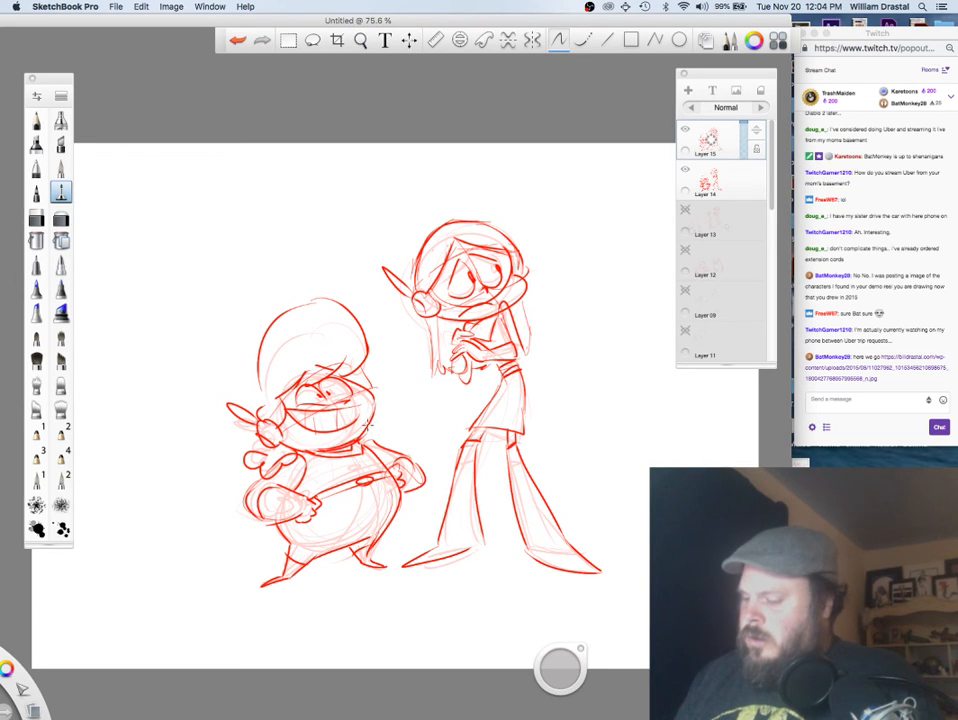
# Step: Add ankle bands to the short figure and fill both figures' collars, cuffs and bands with solid red scribble
pyautogui.press('e')
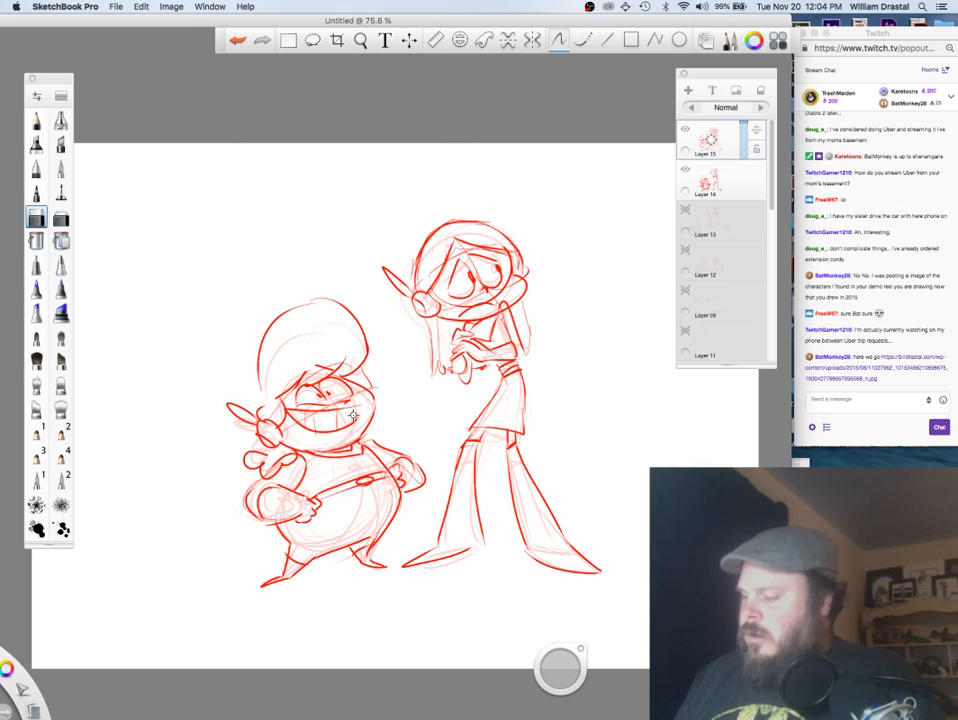
pyautogui.press('e')
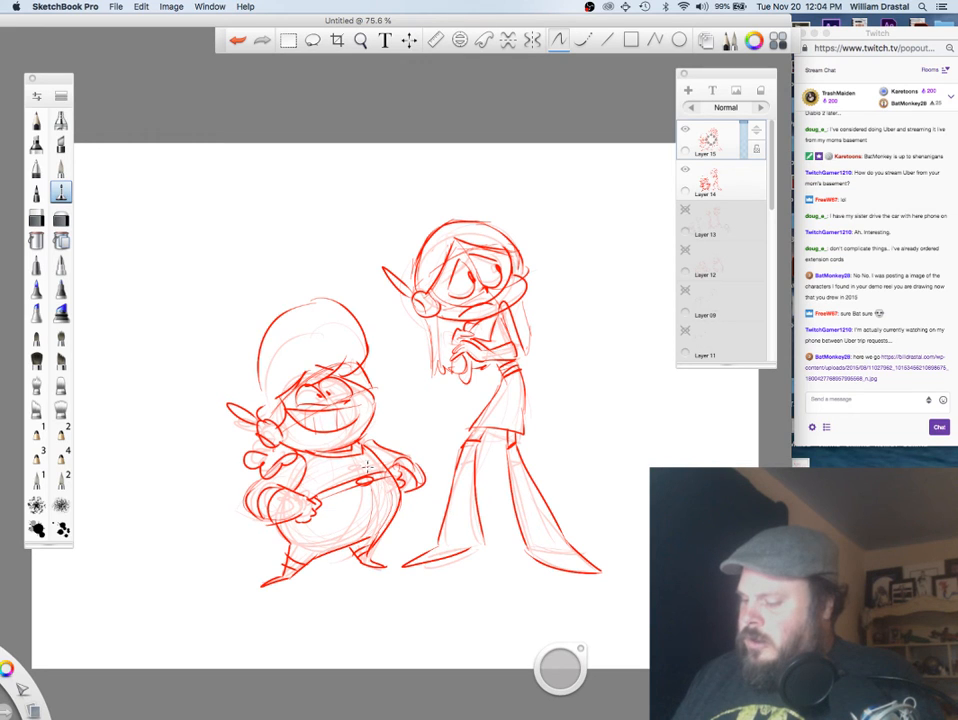
pyautogui.moveTo(268, 521); pyautogui.dragTo(264, 493)
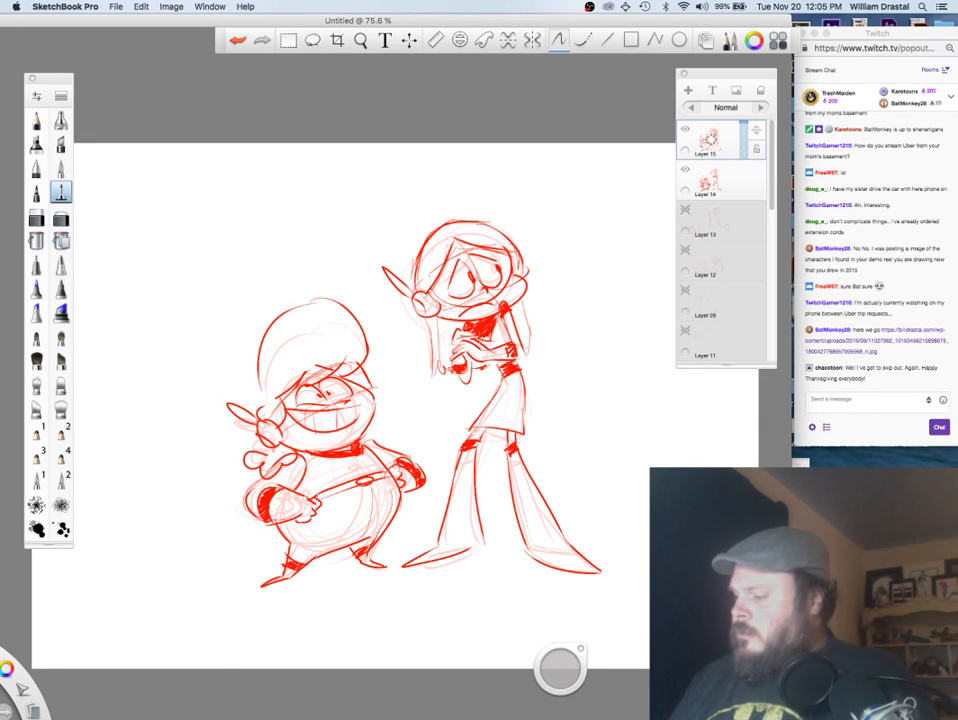
# Step: Hide the rough on Layer 14, and finish the ends of the tall figure's side hair strands and her pointed far ear
pyautogui.click(686, 171)
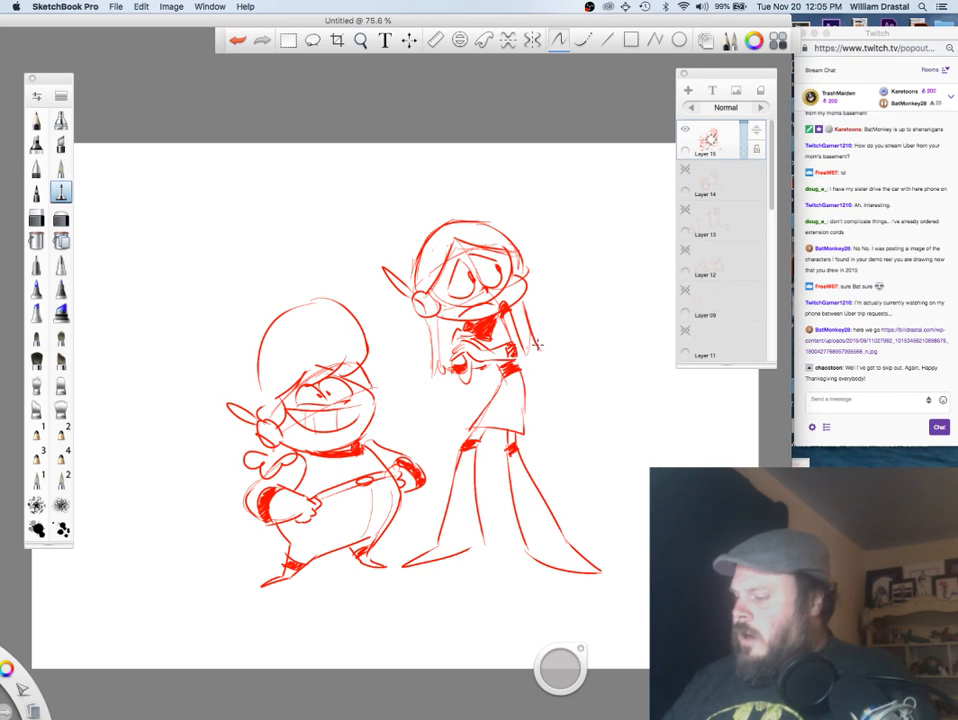
pyautogui.moveTo(537, 345); pyautogui.dragTo(529, 350)
pyautogui.moveTo(428, 319); pyautogui.dragTo(431, 373)
pyautogui.moveTo(432, 373); pyautogui.dragTo(447, 369)
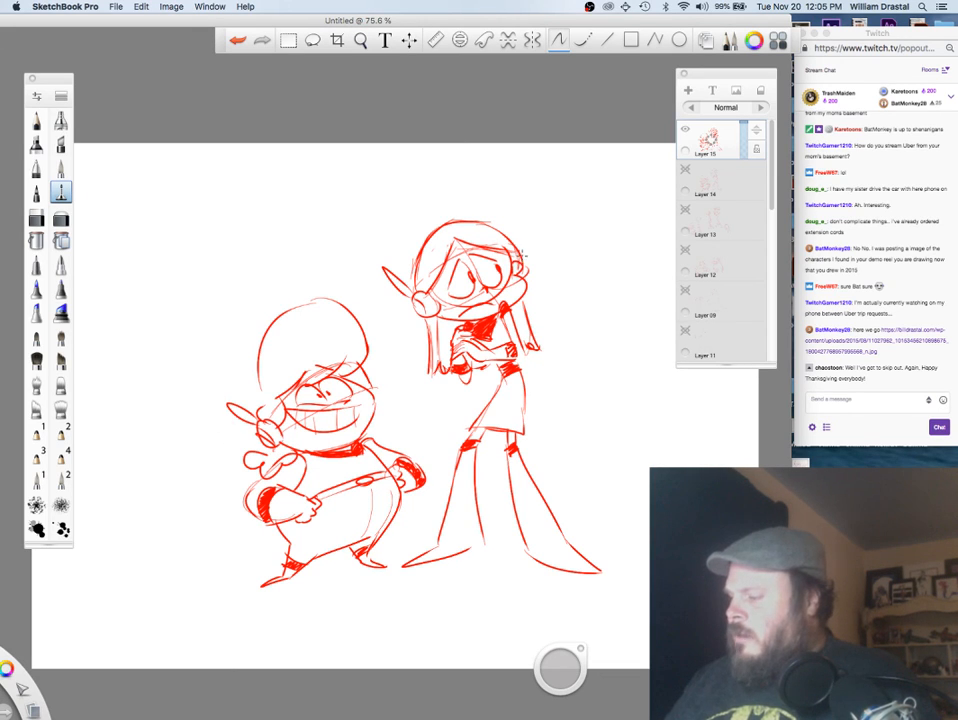
pyautogui.moveTo(516, 254); pyautogui.dragTo(523, 229)
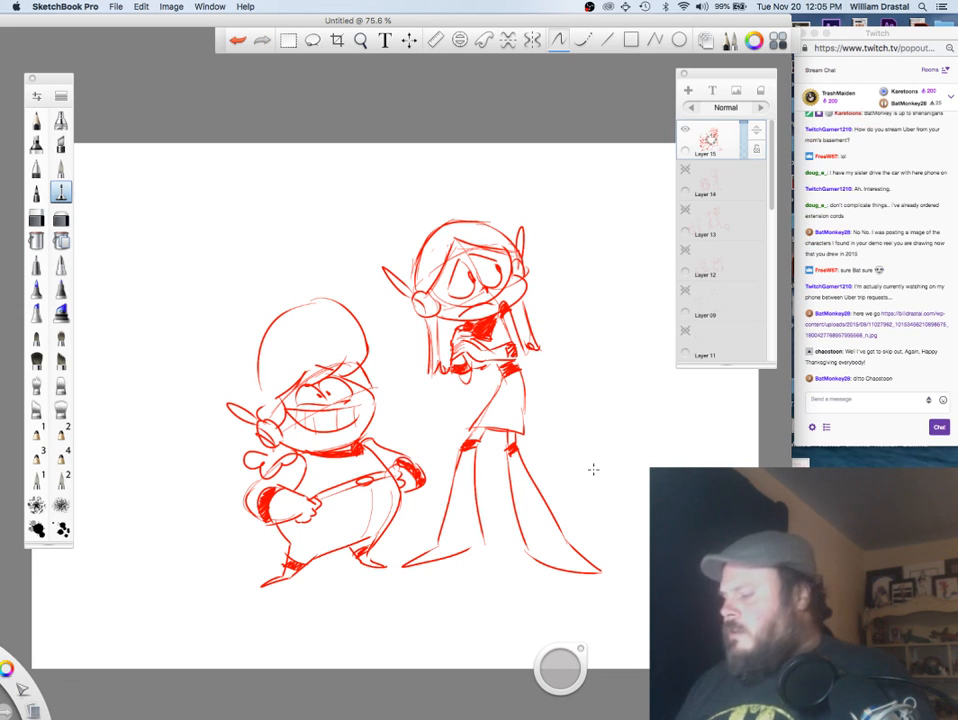
# Step: Switch the brush colour to blue and draw a round head circle in the empty space beside the short figure
pyautogui.press('space')
pyautogui.moveTo(594, 466)
pyautogui.mouseDown()
pyautogui.moveTo(547, 490)
pyautogui.moveTo(567, 482)
pyautogui.moveTo(514, 527)
pyautogui.moveTo(491, 526)
pyautogui.mouseUp()
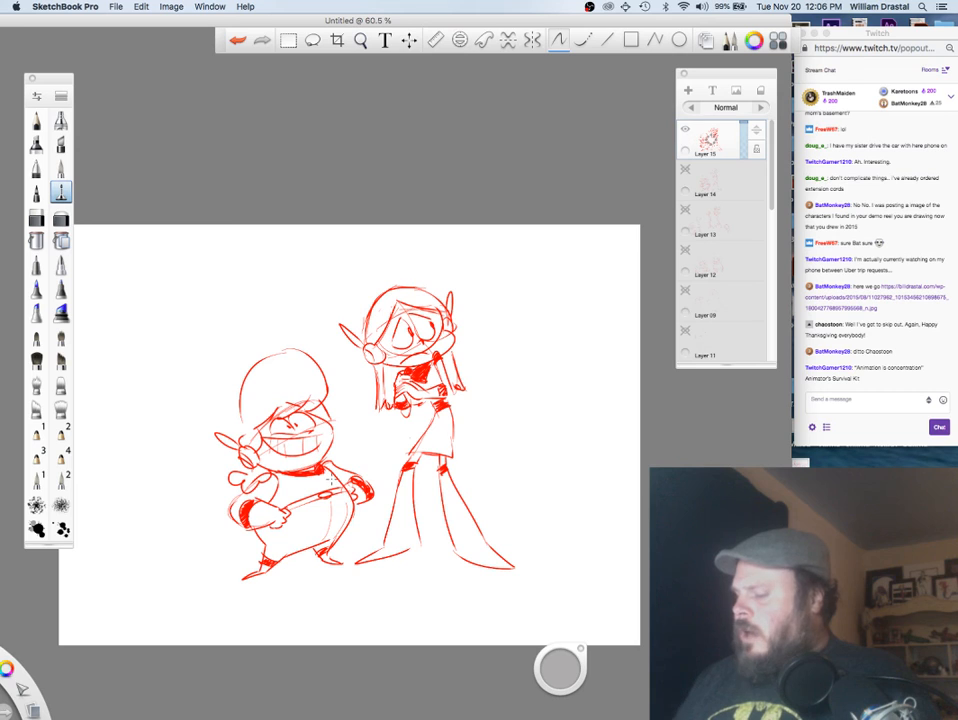
pyautogui.press('space')
pyautogui.moveTo(197, 552); pyautogui.dragTo(308, 538)
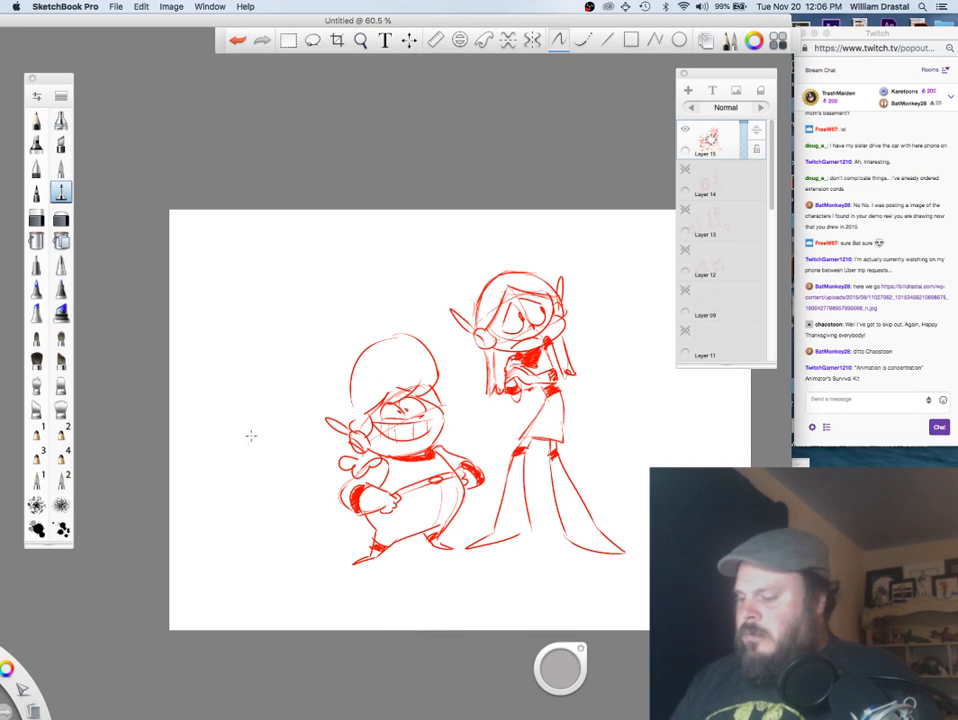
pyautogui.moveTo(210, 457); pyautogui.dragTo(214, 462)
pyautogui.press('super+z')
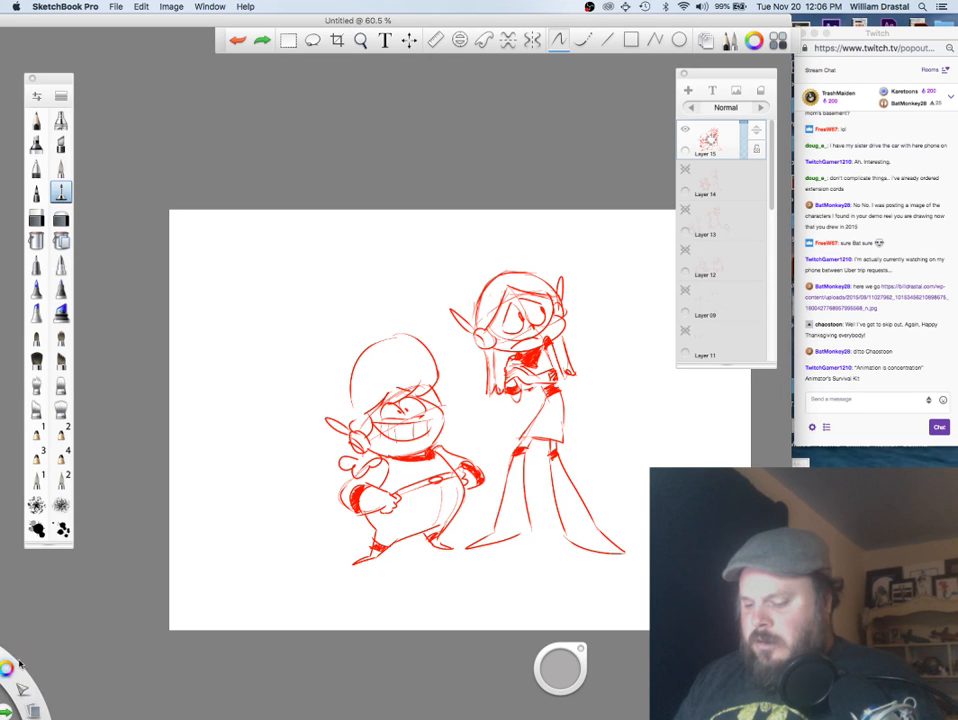
pyautogui.moveTo(252, 27); pyautogui.dragTo(330, 16)
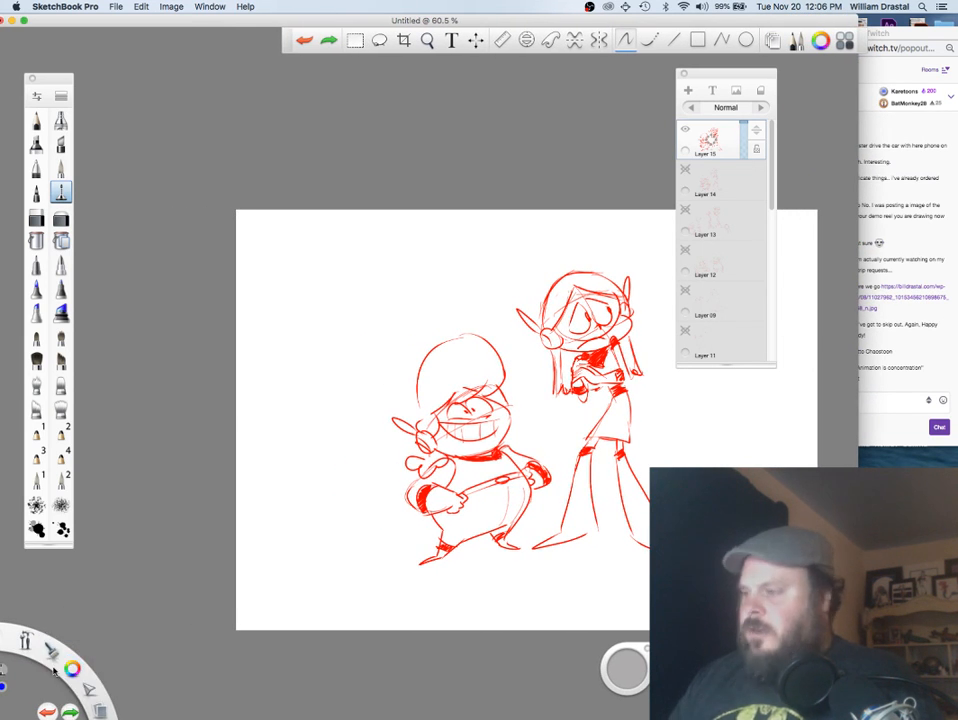
pyautogui.moveTo(417, 21)
pyautogui.mouseDown()
pyautogui.moveTo(298, 22)
pyautogui.moveTo(313, 22)
pyautogui.mouseUp()
pyautogui.press('space')
pyautogui.moveTo(221, 508); pyautogui.dragTo(261, 470)
pyautogui.moveTo(200, 456)
pyautogui.mouseDown()
pyautogui.moveTo(244, 453)
pyautogui.moveTo(250, 380)
pyautogui.mouseUp()
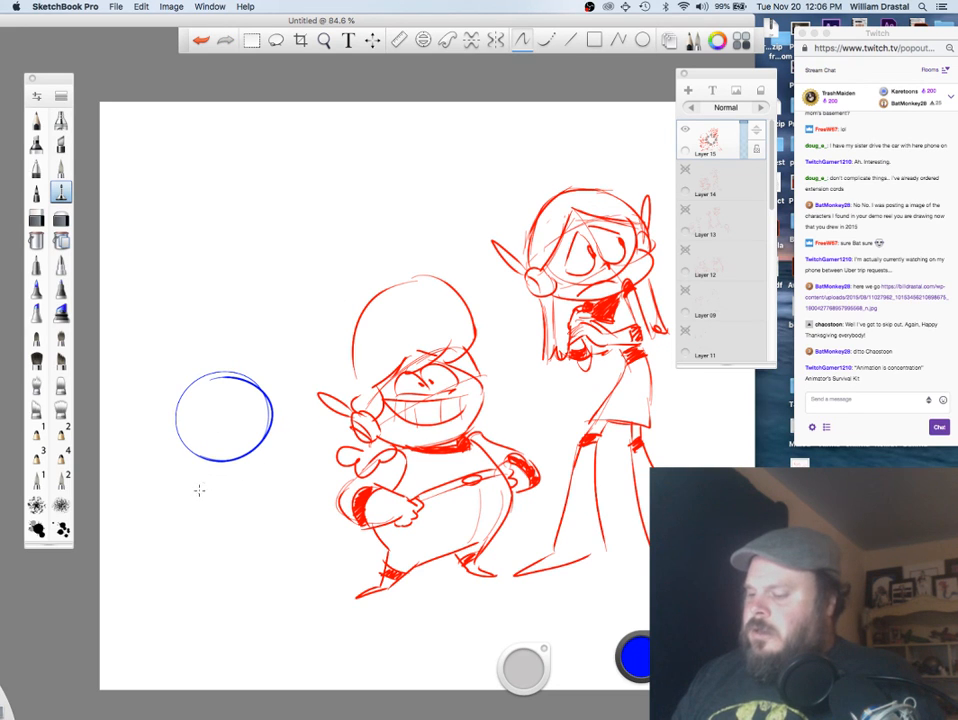
# Step: Block in the short blue figure's tapered chest below the head circle and a large tilted oval belly under it
pyautogui.moveTo(206, 481); pyautogui.dragTo(230, 461)
pyautogui.moveTo(243, 458); pyautogui.dragTo(279, 481)
pyautogui.moveTo(209, 472); pyautogui.dragTo(201, 508)
pyautogui.moveTo(280, 481)
pyautogui.mouseDown()
pyautogui.moveTo(197, 511)
pyautogui.moveTo(280, 489)
pyautogui.mouseUp()
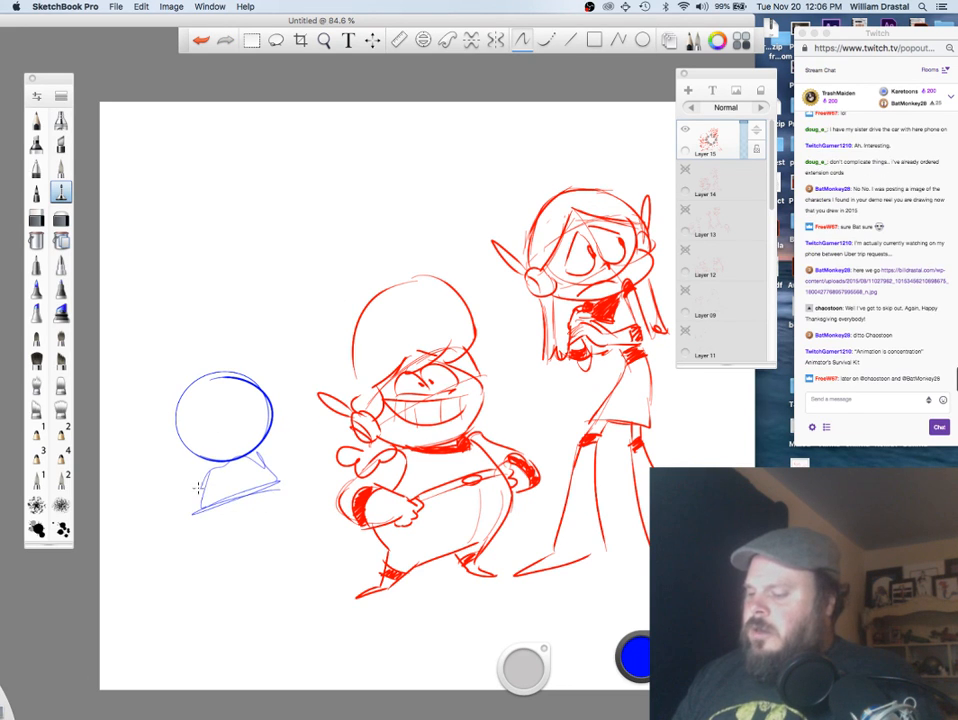
pyautogui.moveTo(192, 511); pyautogui.dragTo(270, 546)
pyautogui.moveTo(277, 481)
pyautogui.mouseDown()
pyautogui.moveTo(291, 517)
pyautogui.moveTo(171, 572)
pyautogui.mouseUp()
pyautogui.moveTo(192, 514)
pyautogui.mouseDown()
pyautogui.moveTo(213, 569)
pyautogui.moveTo(280, 482)
pyautogui.mouseUp()
pyautogui.moveTo(265, 479)
pyautogui.mouseDown()
pyautogui.moveTo(178, 554)
pyautogui.moveTo(224, 494)
pyautogui.moveTo(196, 505)
pyautogui.moveTo(205, 469)
pyautogui.moveTo(268, 457)
pyautogui.mouseUp()
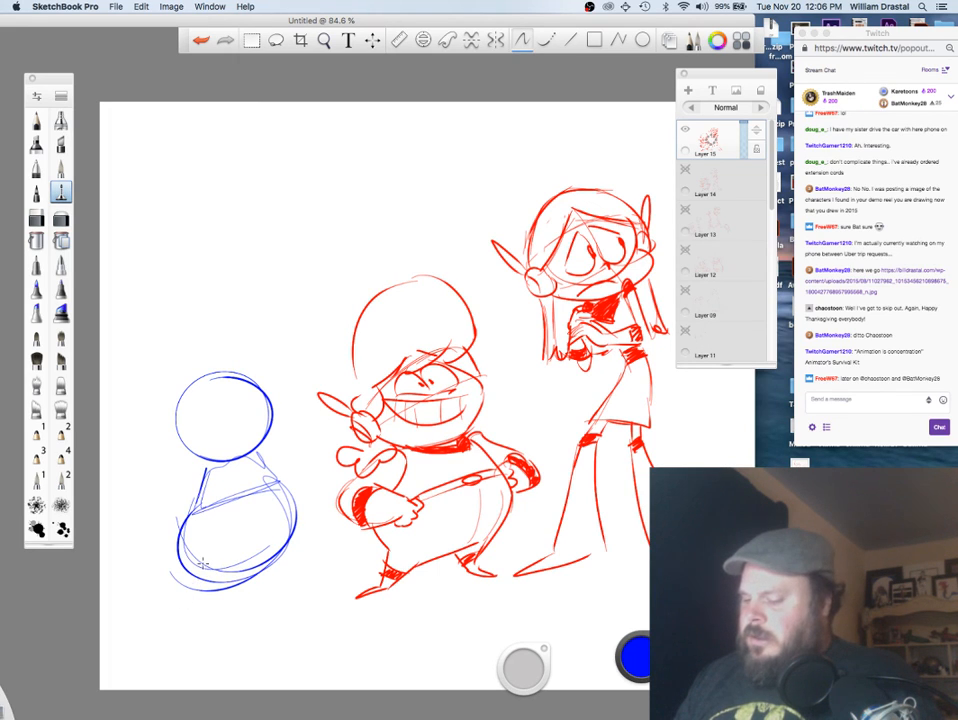
# Step: Add stubby legs and arms to the short blue construction figure, and curved face guidelines across its head
pyautogui.moveTo(195, 597)
pyautogui.mouseDown()
pyautogui.moveTo(260, 578)
pyautogui.moveTo(298, 583)
pyautogui.mouseUp()
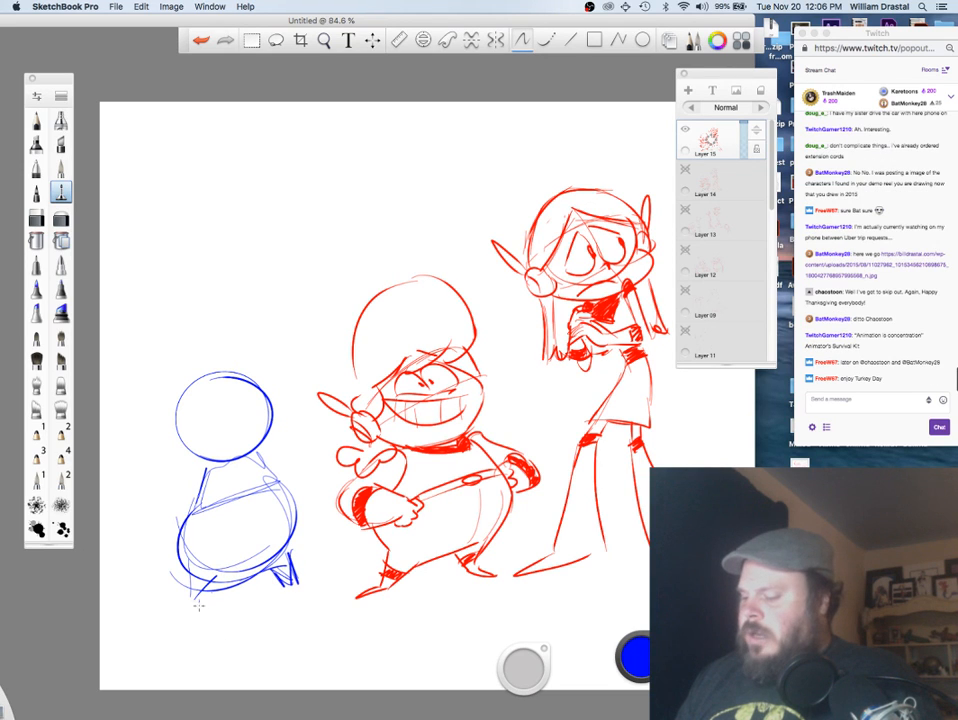
pyautogui.moveTo(197, 596); pyautogui.dragTo(170, 610)
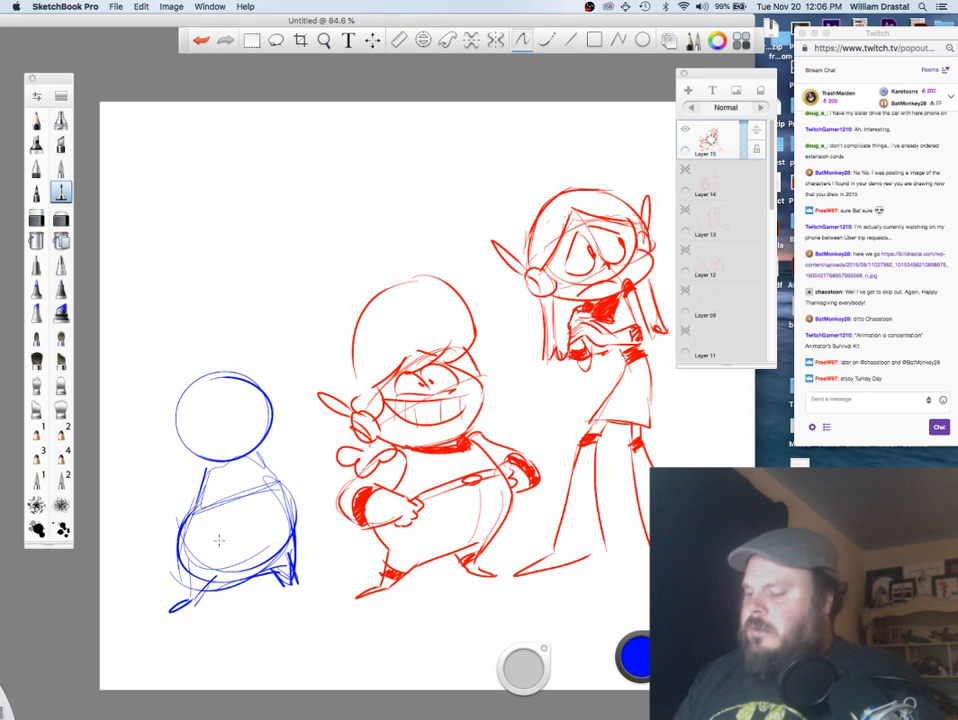
pyautogui.moveTo(198, 469); pyautogui.dragTo(163, 497)
pyautogui.moveTo(179, 509)
pyautogui.mouseDown()
pyautogui.moveTo(173, 526)
pyautogui.moveTo(203, 517)
pyautogui.moveTo(194, 534)
pyautogui.mouseUp()
pyautogui.moveTo(279, 479); pyautogui.dragTo(300, 506)
pyautogui.moveTo(262, 457); pyautogui.dragTo(310, 477)
pyautogui.moveTo(214, 379); pyautogui.dragTo(247, 451)
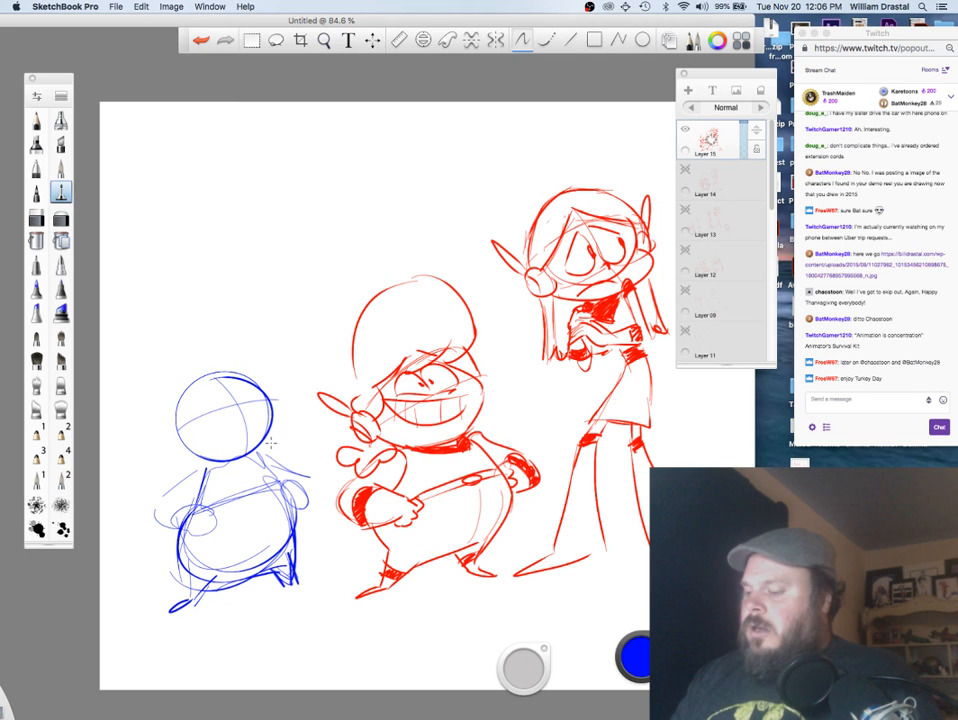
# Step: Draw a blue head circle and hourglass torso for a construction figure in the empty space beside the tall figure
pyautogui.press('space')
pyautogui.moveTo(600, 585)
pyautogui.mouseDown()
pyautogui.moveTo(326, 576)
pyautogui.moveTo(255, 593)
pyautogui.mouseUp()
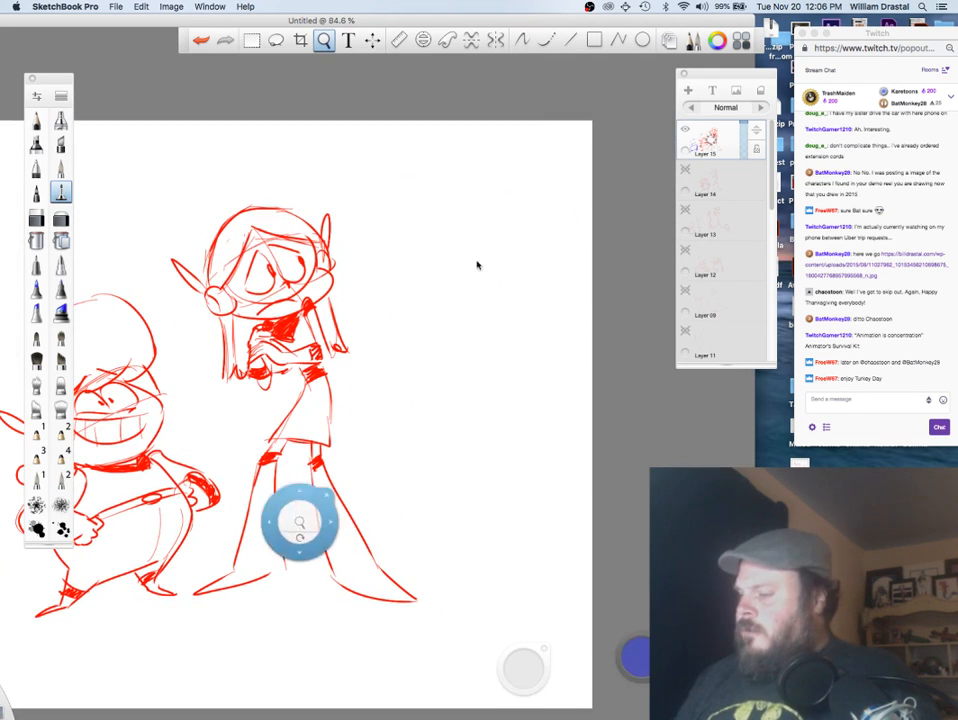
pyautogui.moveTo(420, 255)
pyautogui.mouseDown()
pyautogui.moveTo(483, 231)
pyautogui.moveTo(464, 285)
pyautogui.moveTo(409, 244)
pyautogui.moveTo(437, 216)
pyautogui.mouseUp()
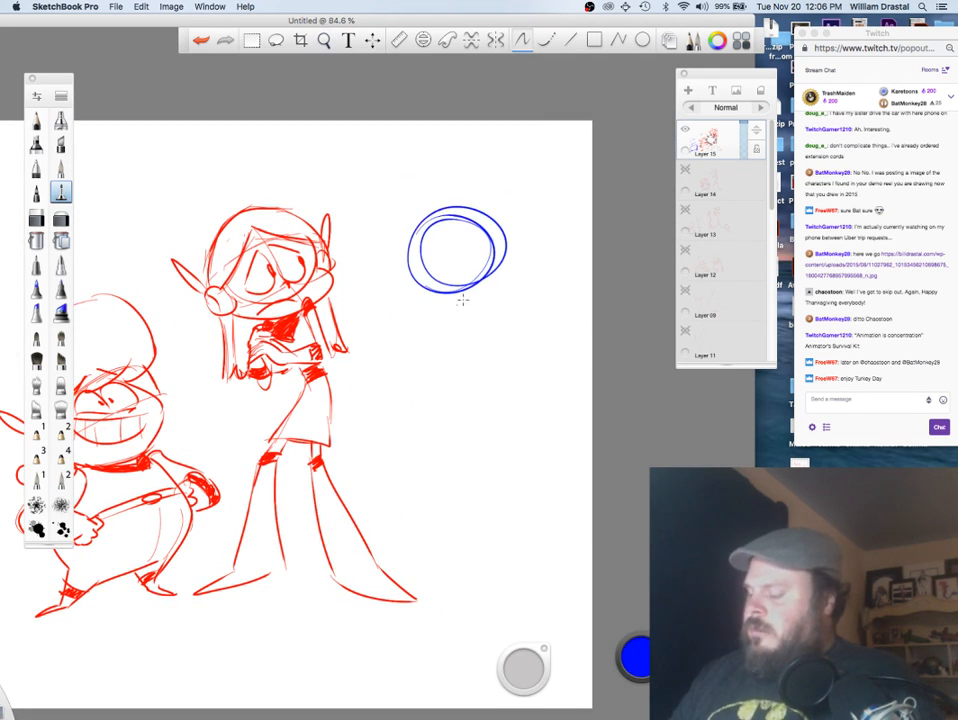
pyautogui.moveTo(453, 298)
pyautogui.mouseDown()
pyautogui.moveTo(497, 337)
pyautogui.moveTo(455, 313)
pyautogui.moveTo(485, 323)
pyautogui.moveTo(484, 307)
pyautogui.moveTo(485, 356)
pyautogui.moveTo(459, 398)
pyautogui.moveTo(508, 392)
pyautogui.mouseUp()
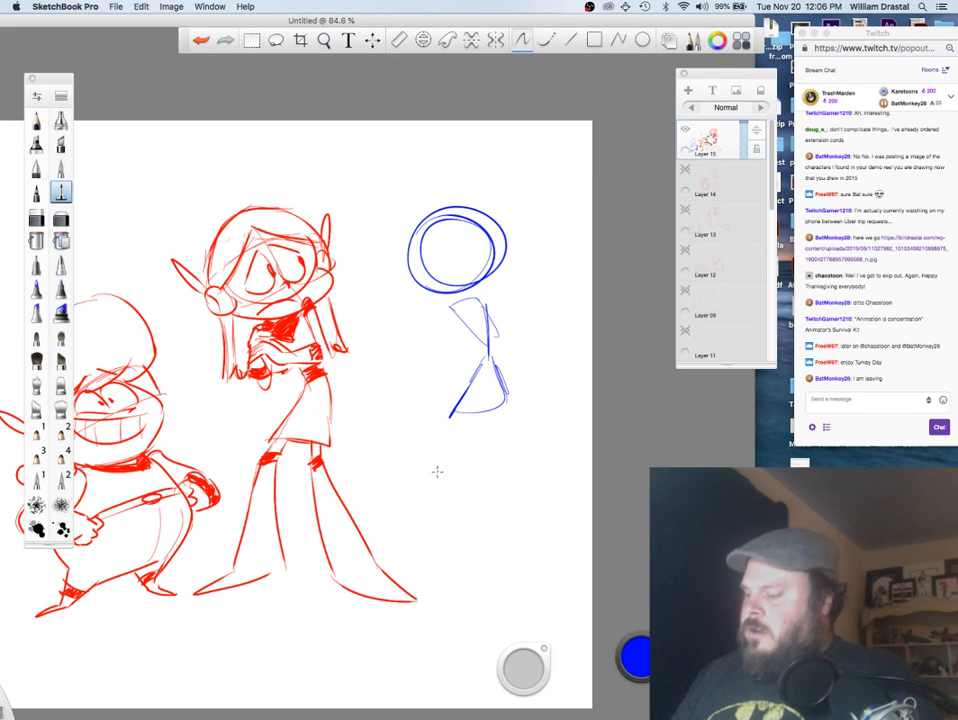
pyautogui.moveTo(452, 413)
pyautogui.mouseDown()
pyautogui.moveTo(499, 368)
pyautogui.moveTo(453, 317)
pyautogui.moveTo(488, 294)
pyautogui.mouseUp()
pyautogui.moveTo(488, 296); pyautogui.dragTo(494, 346)
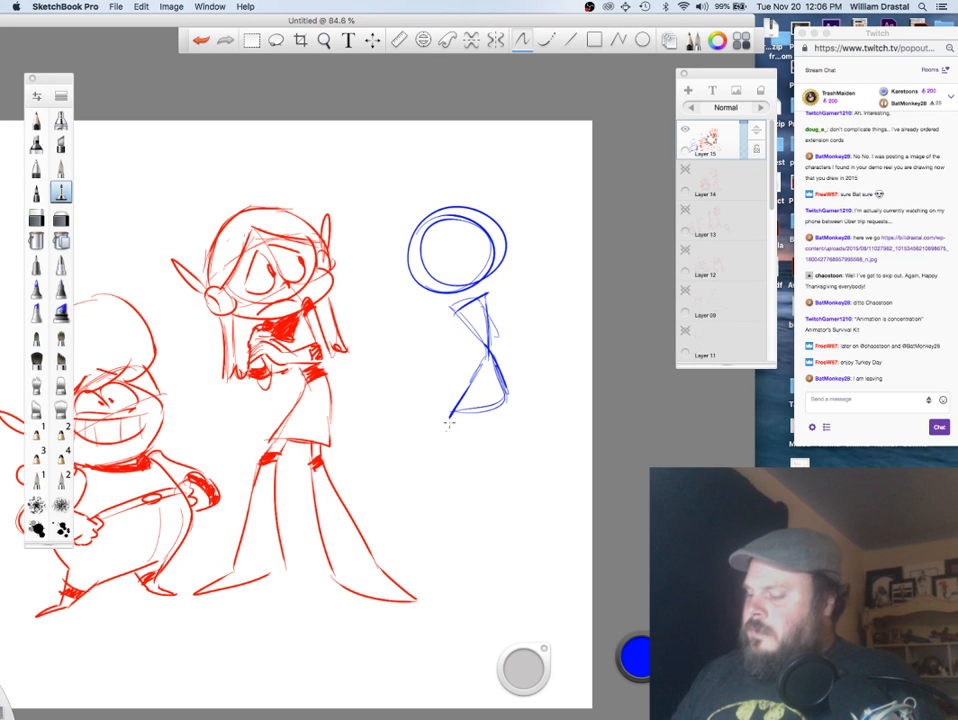
# Step: Block in the tall blue figure's skirt, round hip joint and two long legs flaring toward the ground
pyautogui.moveTo(445, 443)
pyautogui.mouseDown()
pyautogui.moveTo(493, 372)
pyautogui.moveTo(494, 414)
pyautogui.moveTo(488, 367)
pyautogui.moveTo(503, 354)
pyautogui.moveTo(486, 400)
pyautogui.moveTo(495, 412)
pyautogui.moveTo(480, 396)
pyautogui.moveTo(512, 443)
pyautogui.mouseUp()
pyautogui.moveTo(502, 391); pyautogui.dragTo(514, 450)
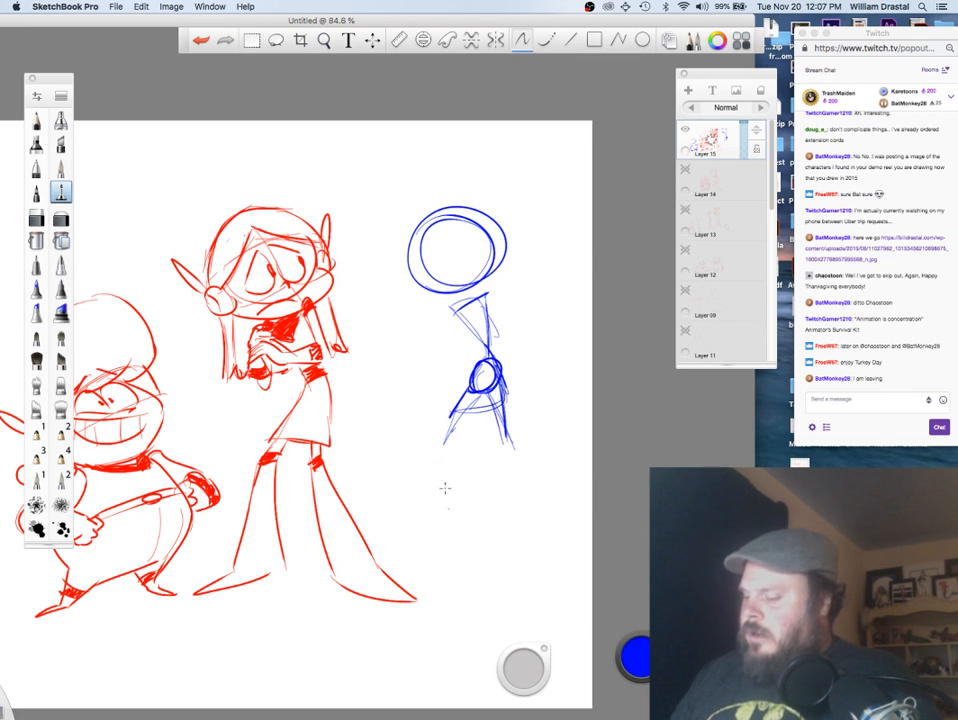
pyautogui.moveTo(438, 449)
pyautogui.mouseDown()
pyautogui.moveTo(447, 556)
pyautogui.moveTo(470, 500)
pyautogui.mouseUp()
pyautogui.moveTo(459, 448)
pyautogui.mouseDown()
pyautogui.moveTo(491, 539)
pyautogui.moveTo(432, 557)
pyautogui.mouseUp()
pyautogui.moveTo(502, 446)
pyautogui.mouseDown()
pyautogui.moveTo(521, 563)
pyautogui.moveTo(573, 549)
pyautogui.moveTo(525, 570)
pyautogui.mouseUp()
pyautogui.moveTo(525, 570); pyautogui.dragTo(578, 554)
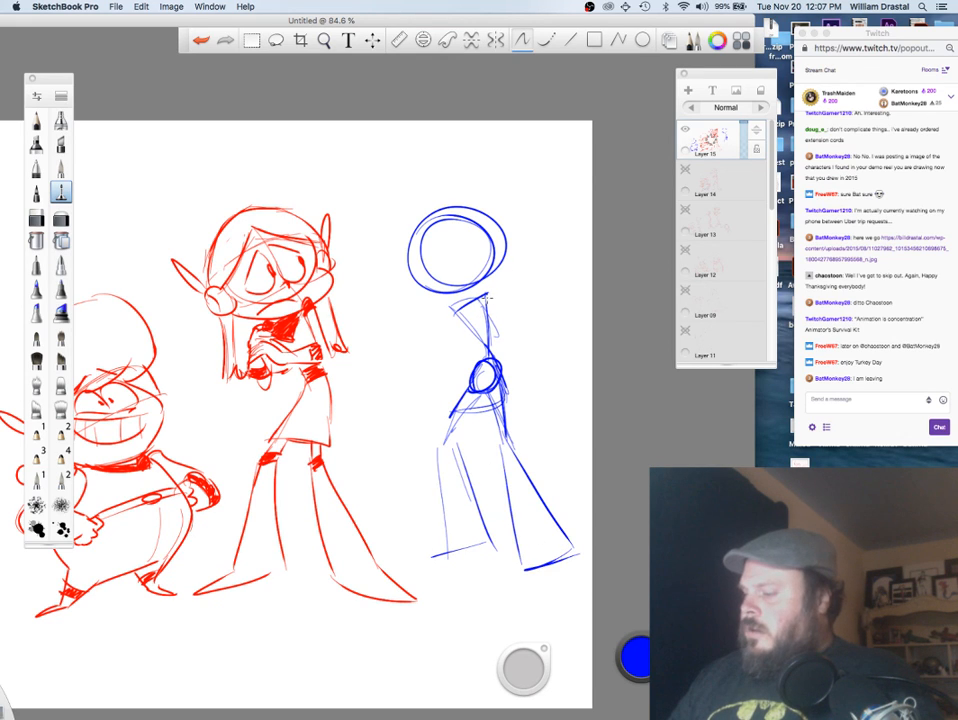
# Step: Add upper arm strokes to the tall blue figure and curved face guidelines across its head
pyautogui.moveTo(486, 288); pyautogui.dragTo(500, 323)
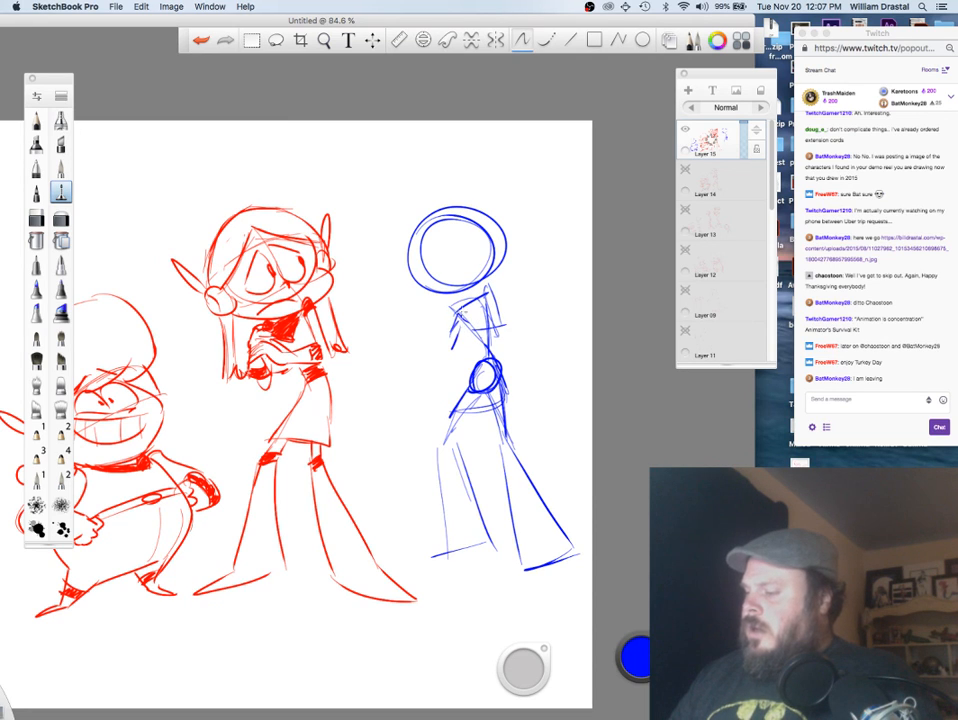
pyautogui.moveTo(453, 212)
pyautogui.mouseDown()
pyautogui.moveTo(451, 270)
pyautogui.moveTo(432, 264)
pyautogui.moveTo(497, 231)
pyautogui.mouseUp()
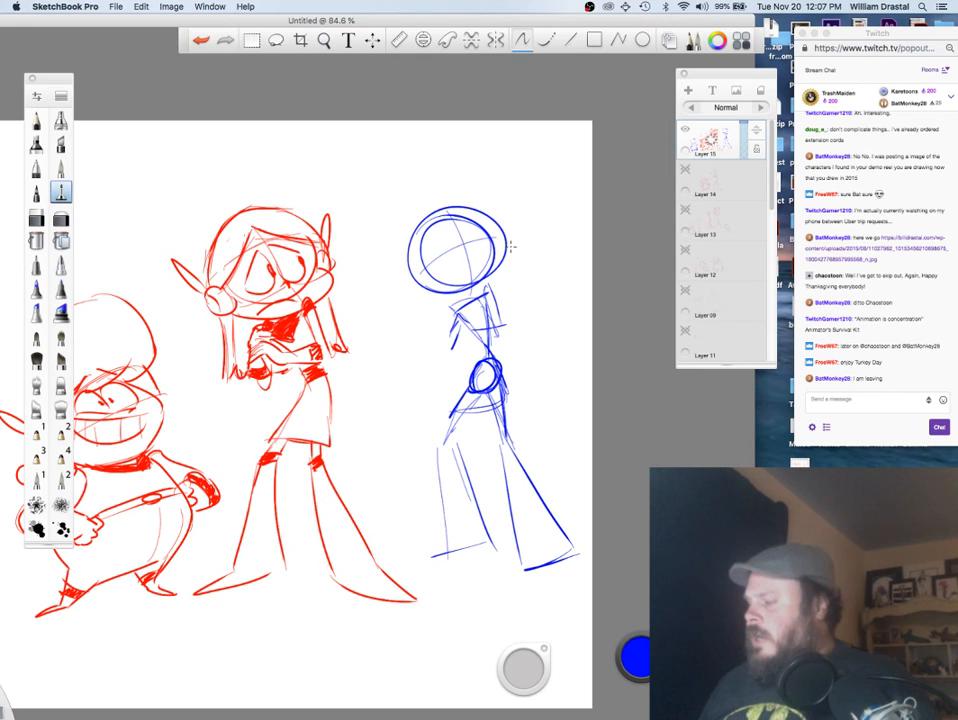
# Step: Draw the feet at the bottom of the tall blue construction figure's flared legs
pyautogui.press('space')
pyautogui.moveTo(361, 366)
pyautogui.mouseDown()
pyautogui.moveTo(349, 341)
pyautogui.moveTo(303, 465)
pyautogui.mouseUp()
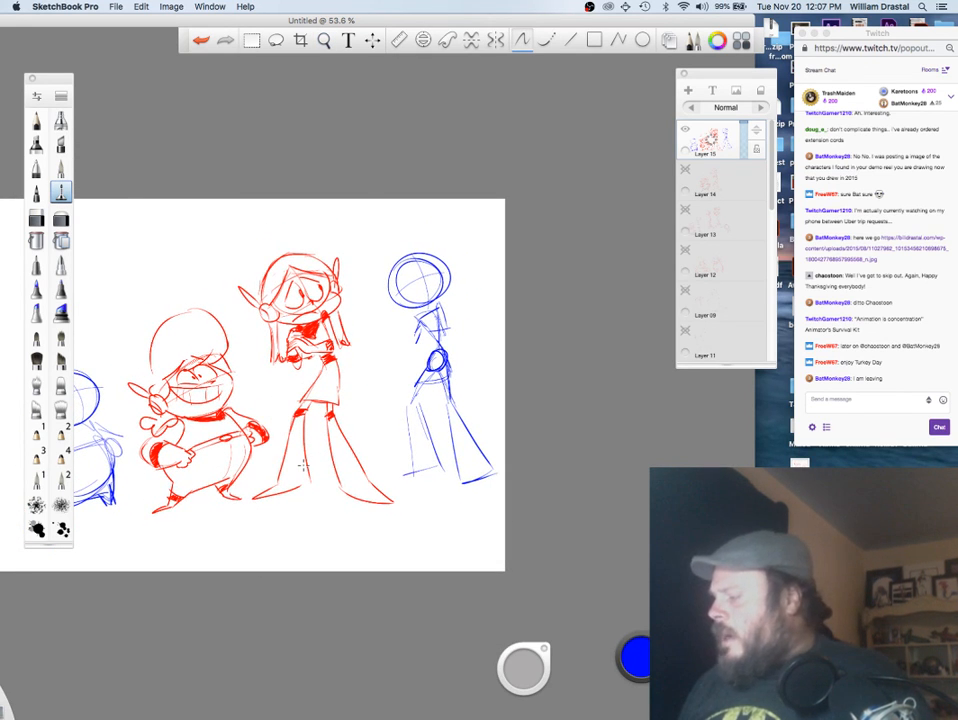
pyautogui.press('space')
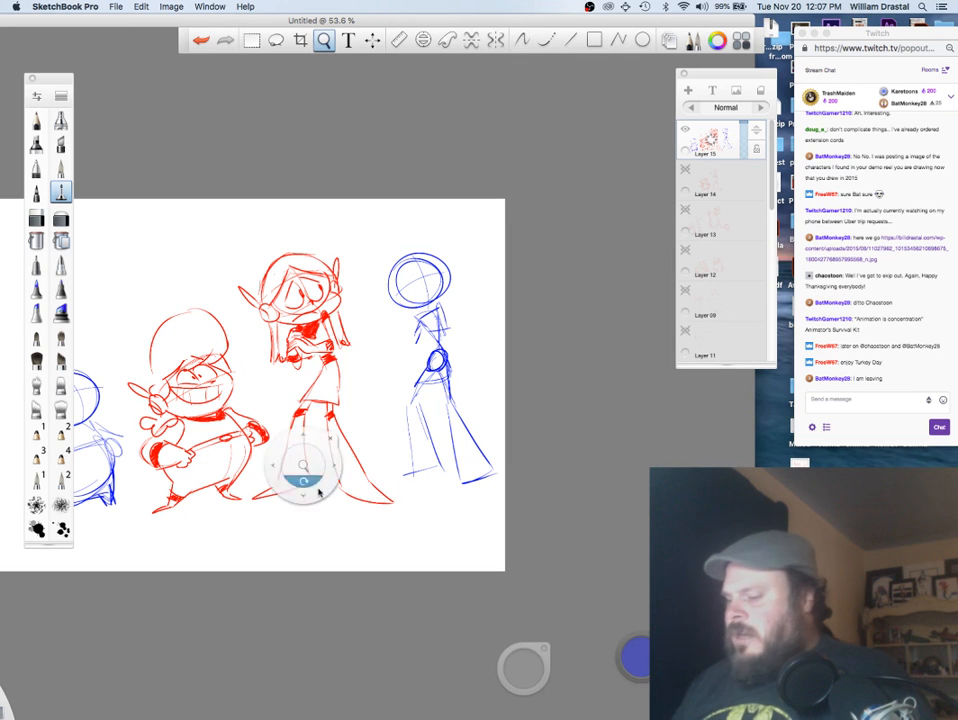
pyautogui.moveTo(315, 500); pyautogui.dragTo(433, 500)
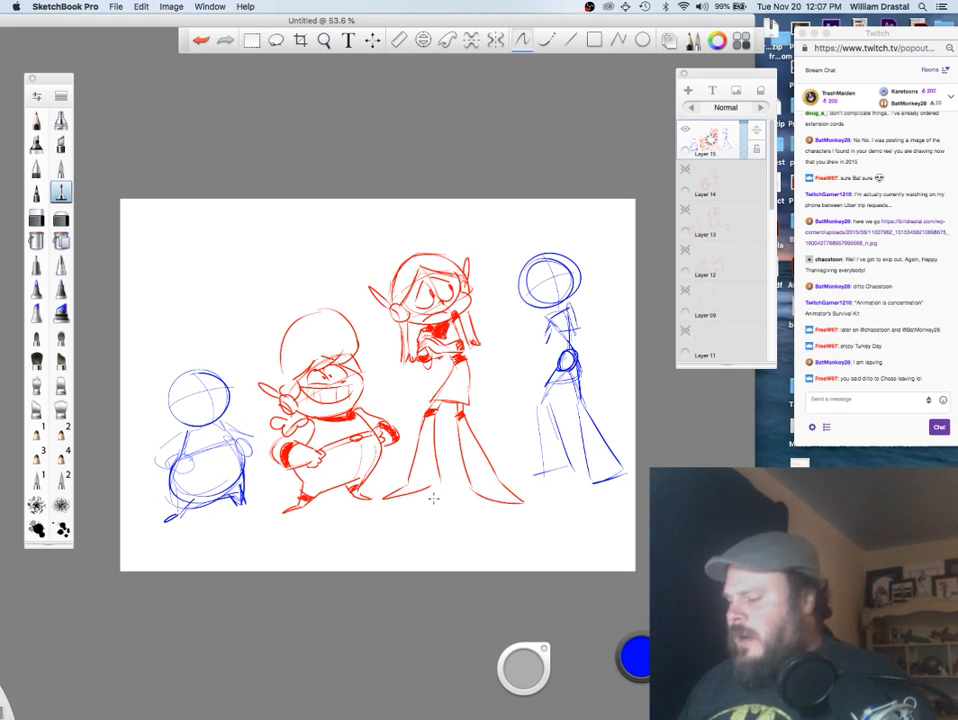
pyautogui.moveTo(546, 467)
pyautogui.mouseDown()
pyautogui.moveTo(537, 472)
pyautogui.moveTo(562, 465)
pyautogui.mouseUp()
pyautogui.moveTo(620, 472); pyautogui.dragTo(596, 483)
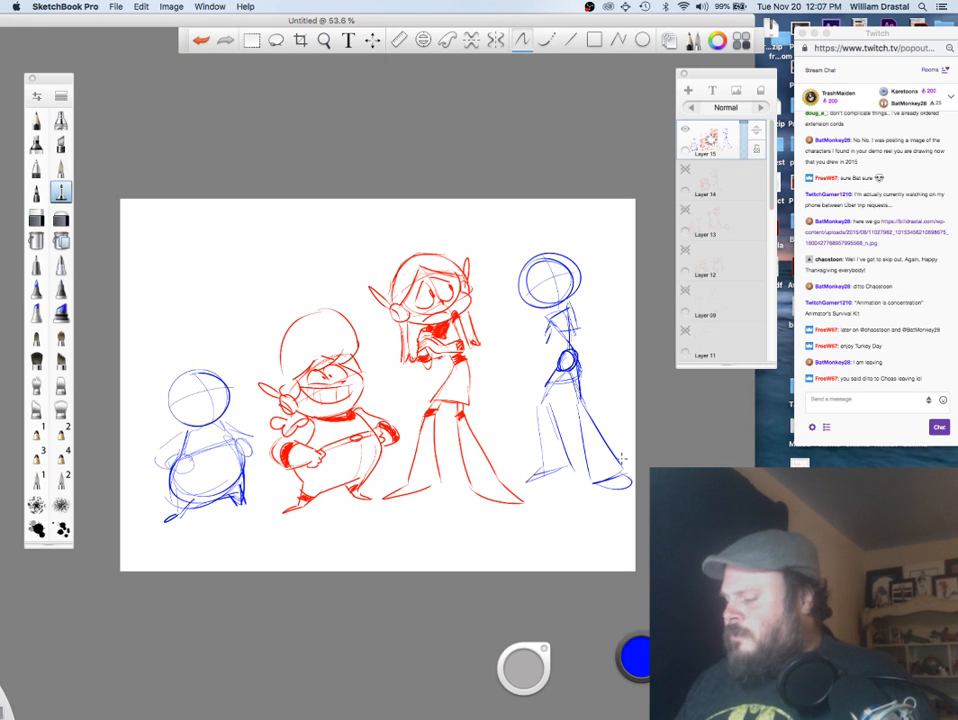